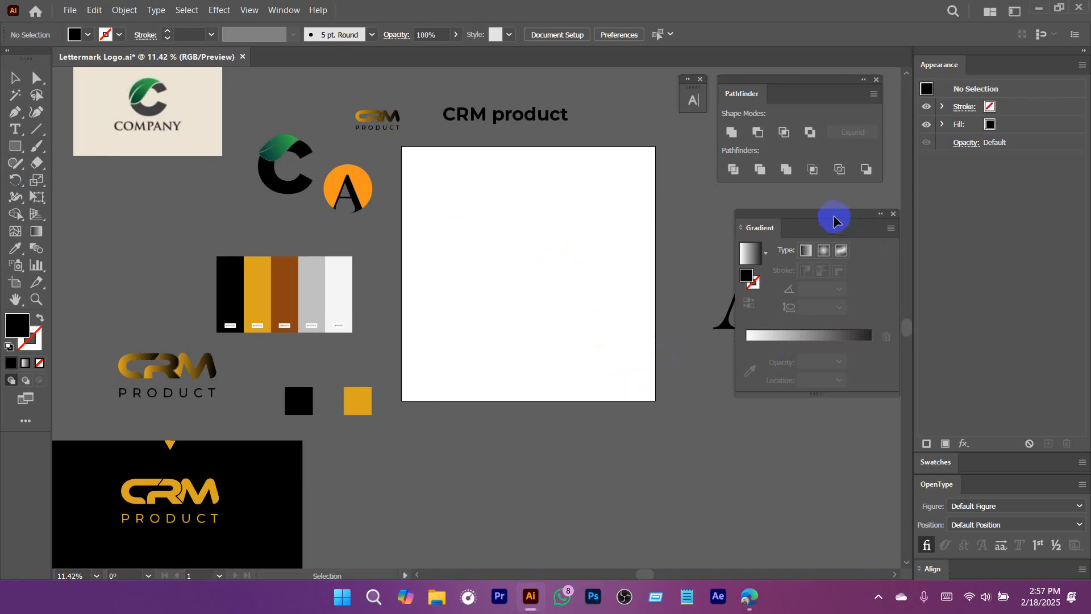
# Move the large black letter A beside the artboard up toward the artboard's upper half.
pyautogui.moveTo(615, 283); pyautogui.dragTo(498, 300)
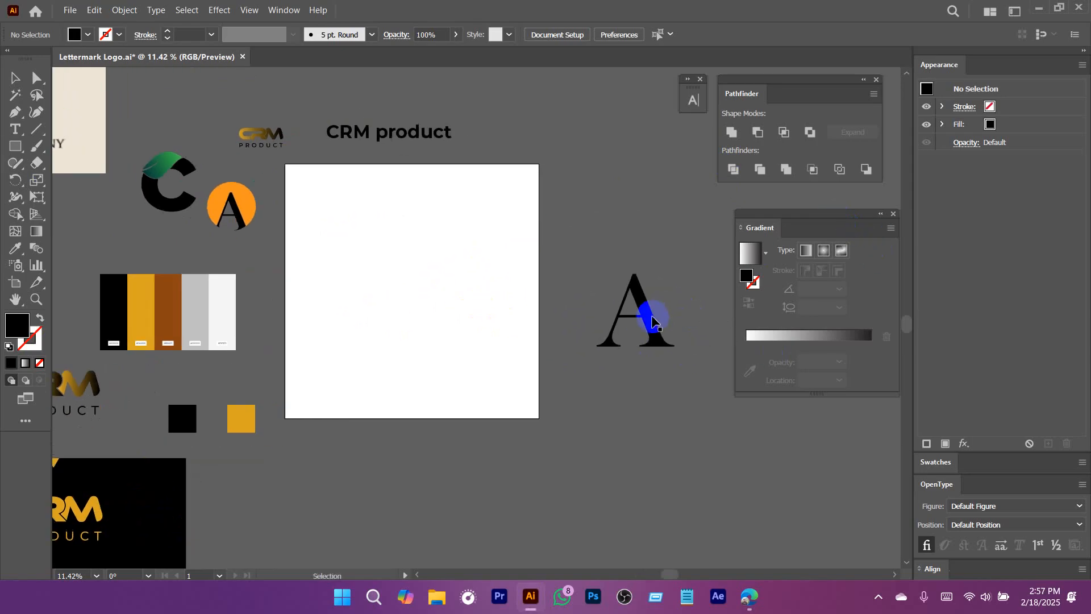
pyautogui.moveTo(652, 317); pyautogui.dragTo(624, 204)
pyautogui.moveTo(502, 313); pyautogui.dragTo(555, 314)
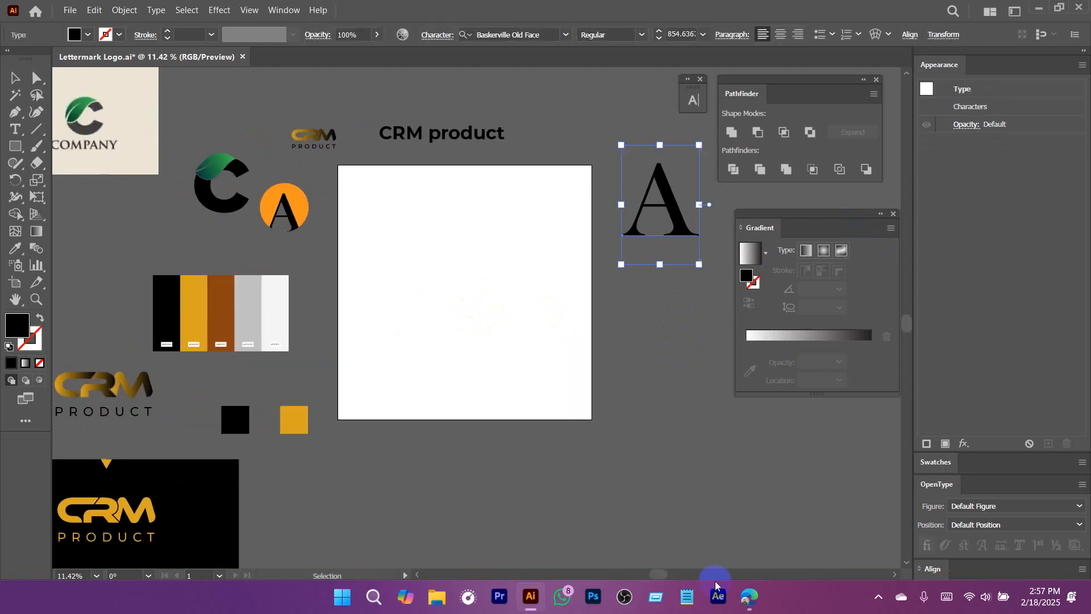
# Switch to the web browser, open the bookmarked Freelancer dashboard, and dismiss its notification permission requests.
pyautogui.click(749, 596)
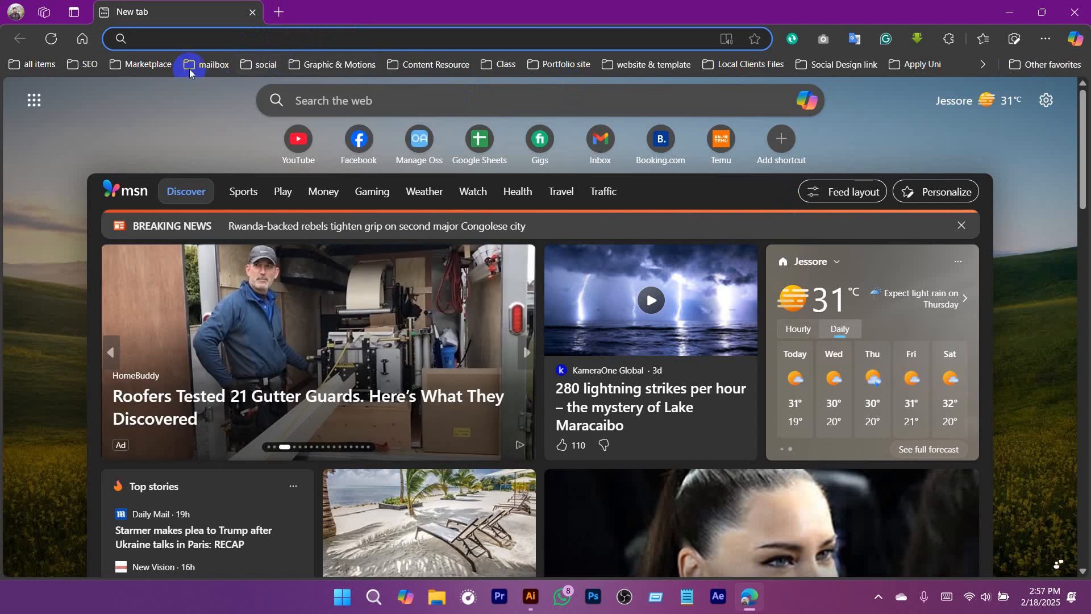
pyautogui.click(144, 64)
pyautogui.click(312, 180)
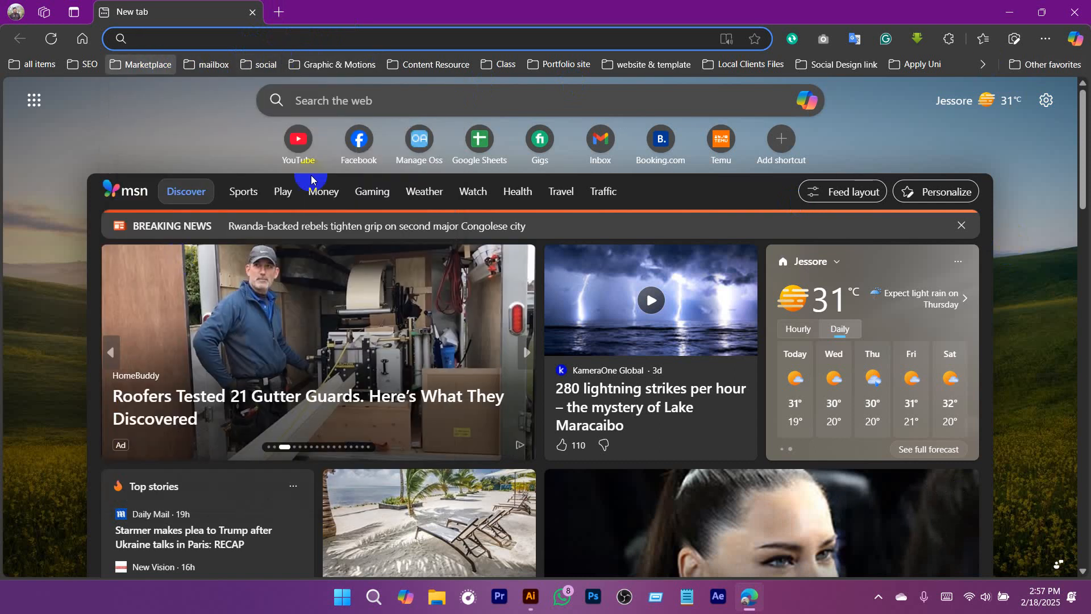
pyautogui.click(1006, 7)
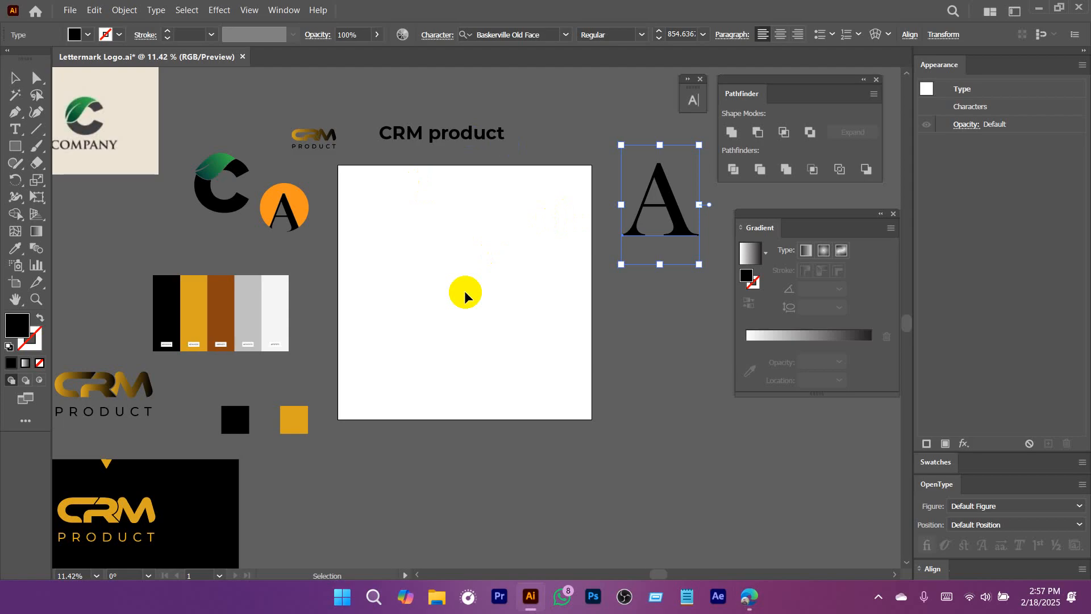
pyautogui.moveTo(751, 611)
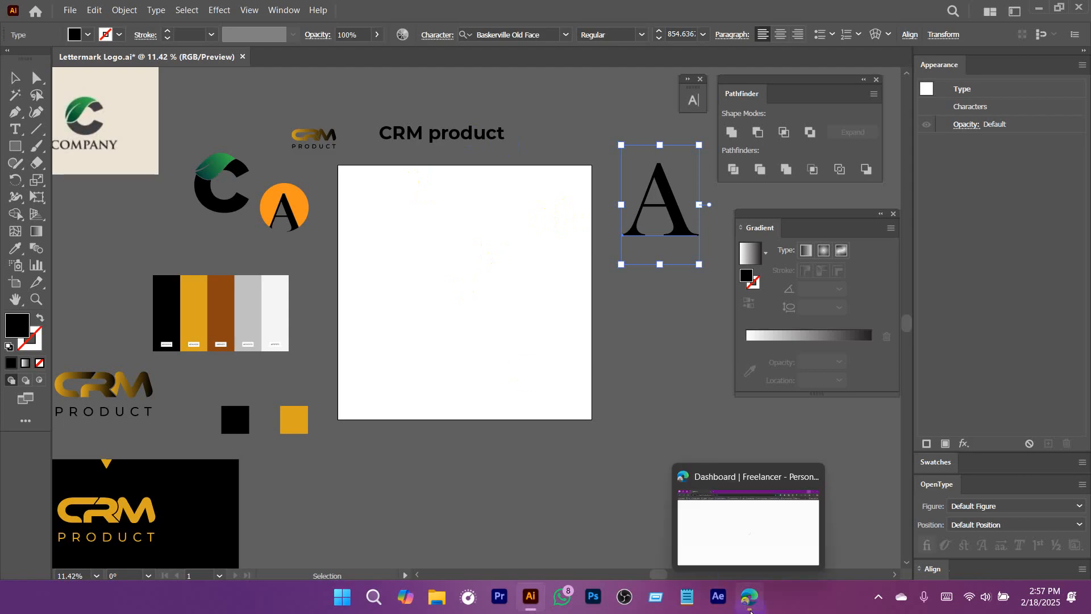
pyautogui.click(751, 612)
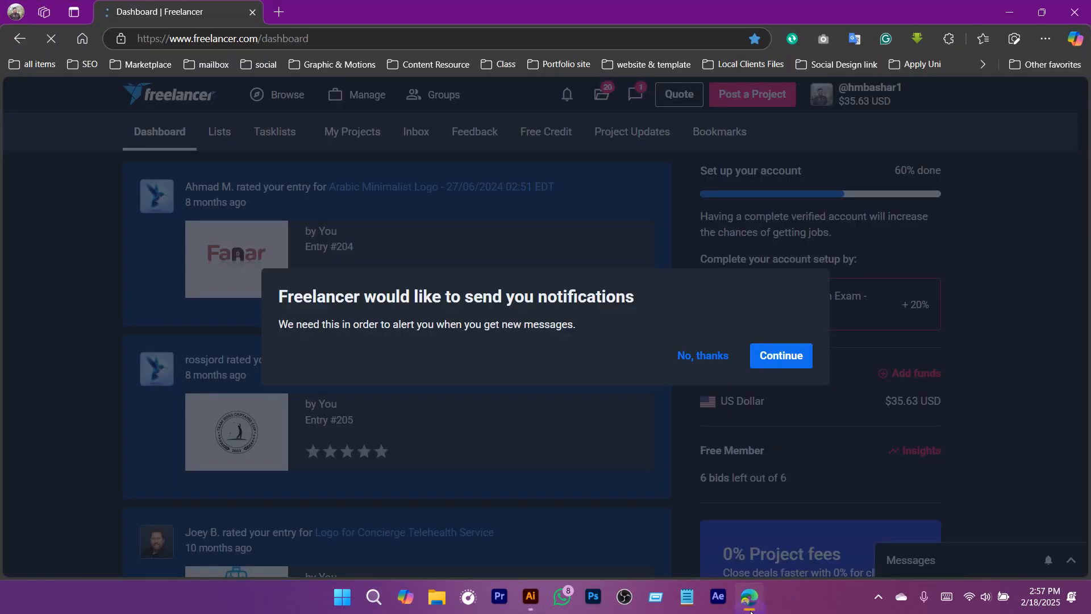
pyautogui.click(786, 361)
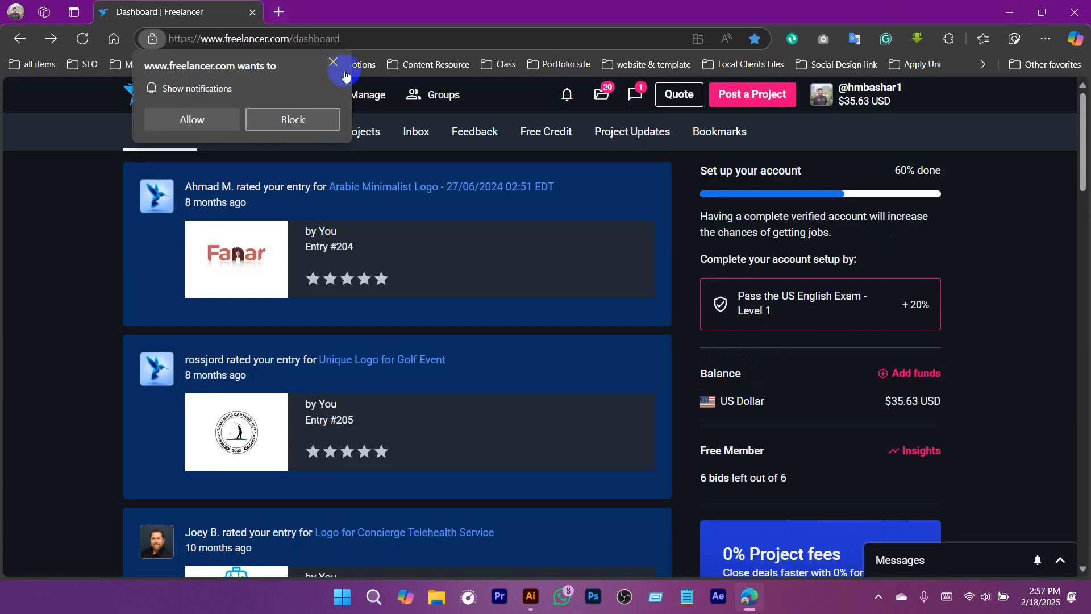
pyautogui.click(344, 71)
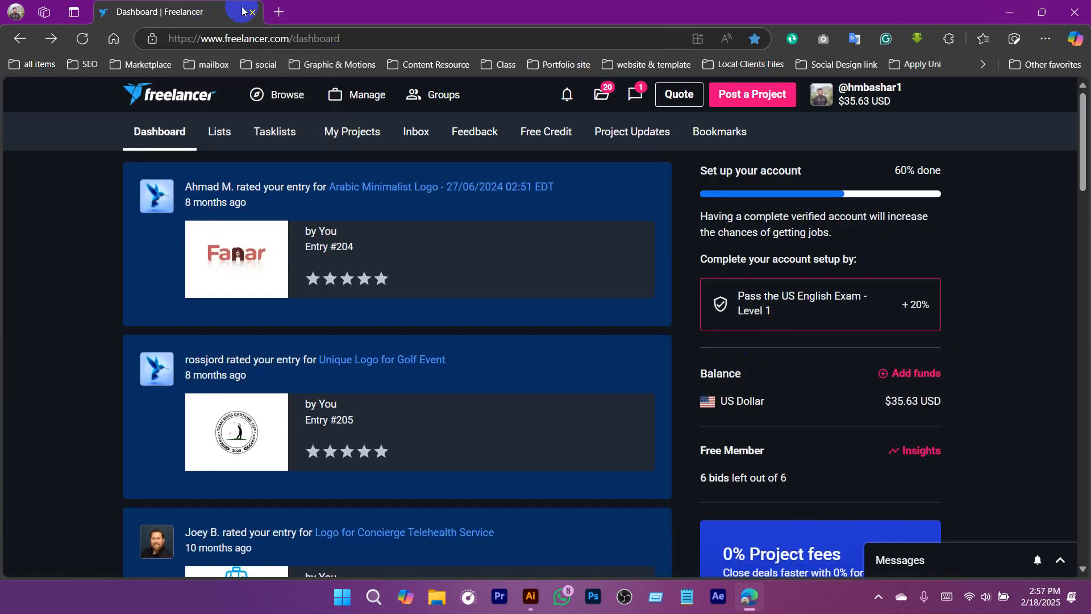
# Open a new blank browser tab and close the Gmail message tab.
pyautogui.click(279, 11)
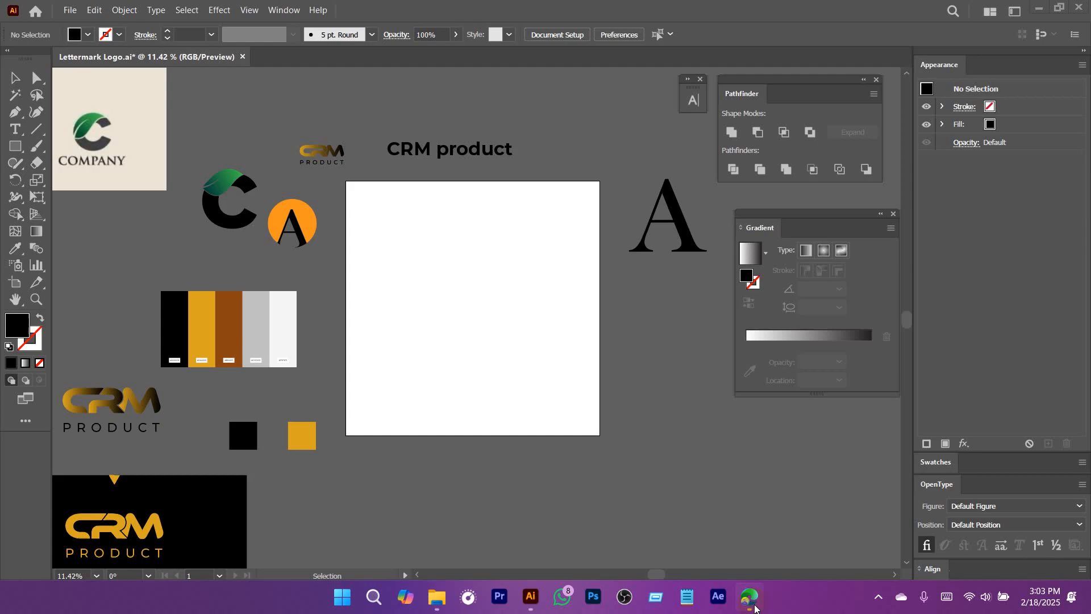
pyautogui.click(753, 605)
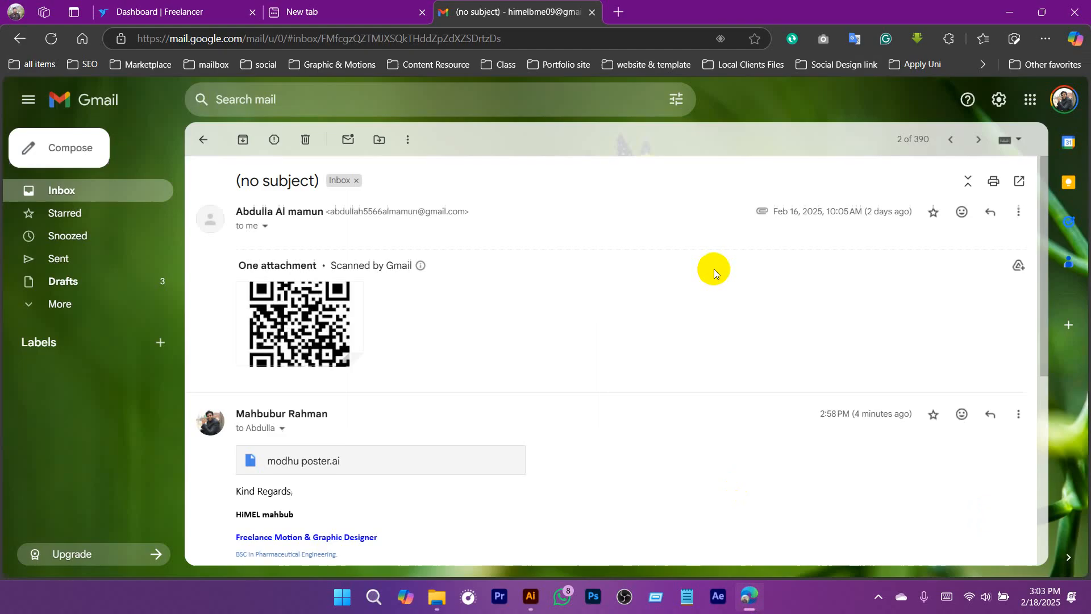
pyautogui.click(618, 12)
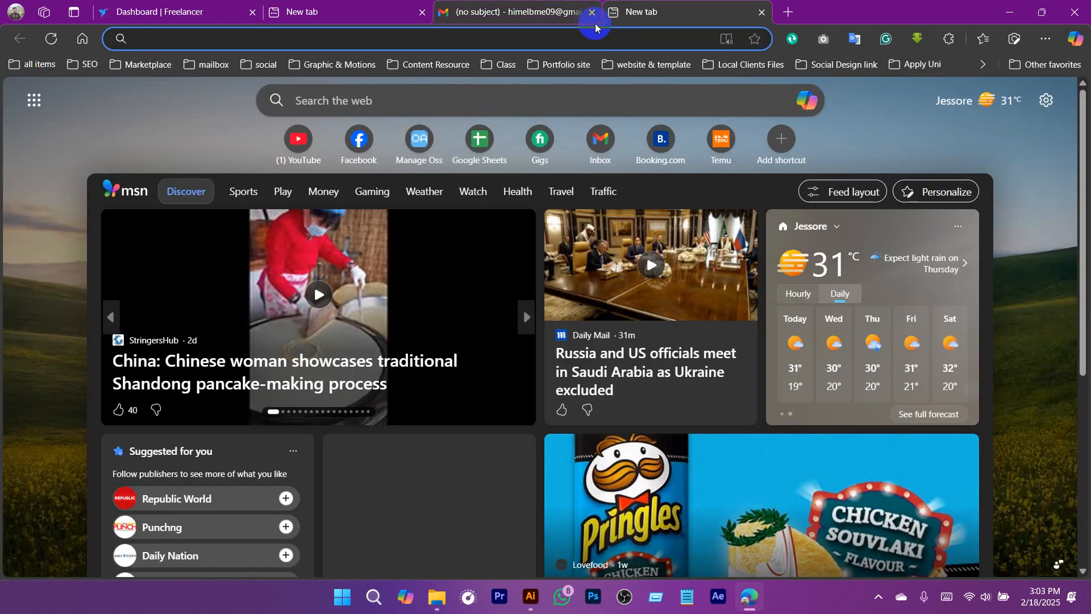
pyautogui.click(591, 13)
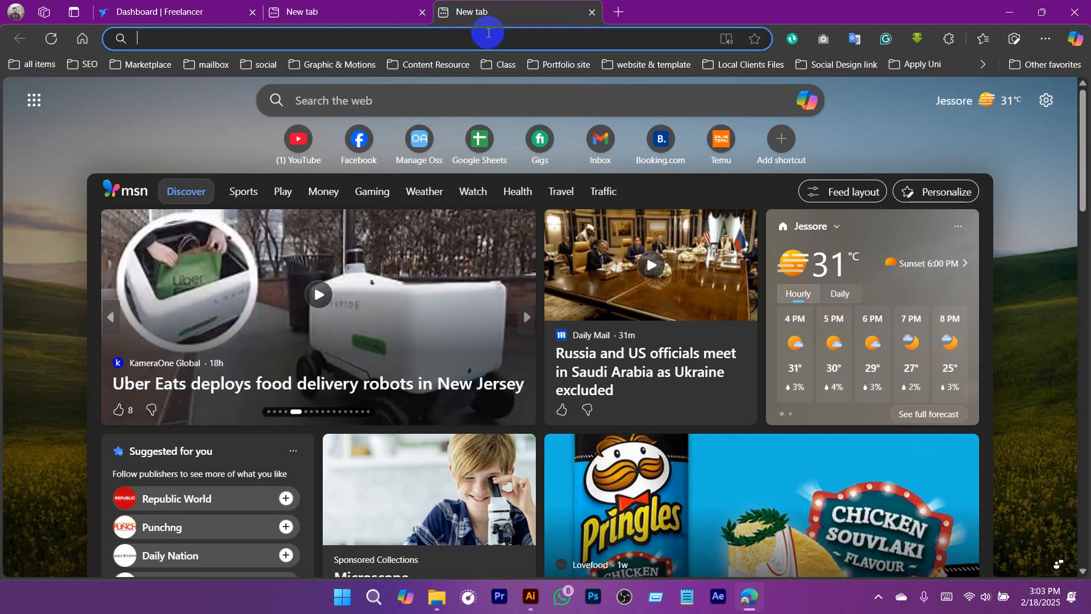
# Search Google for "construction company logo" and show the image results.
pyautogui.write('cons')
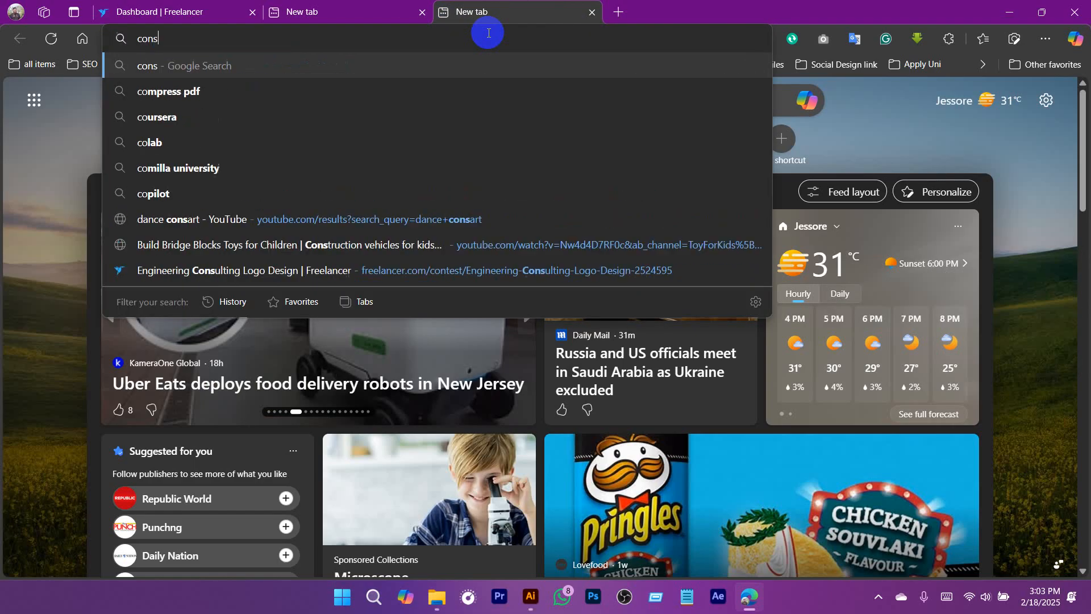
pyautogui.write('truyction co')
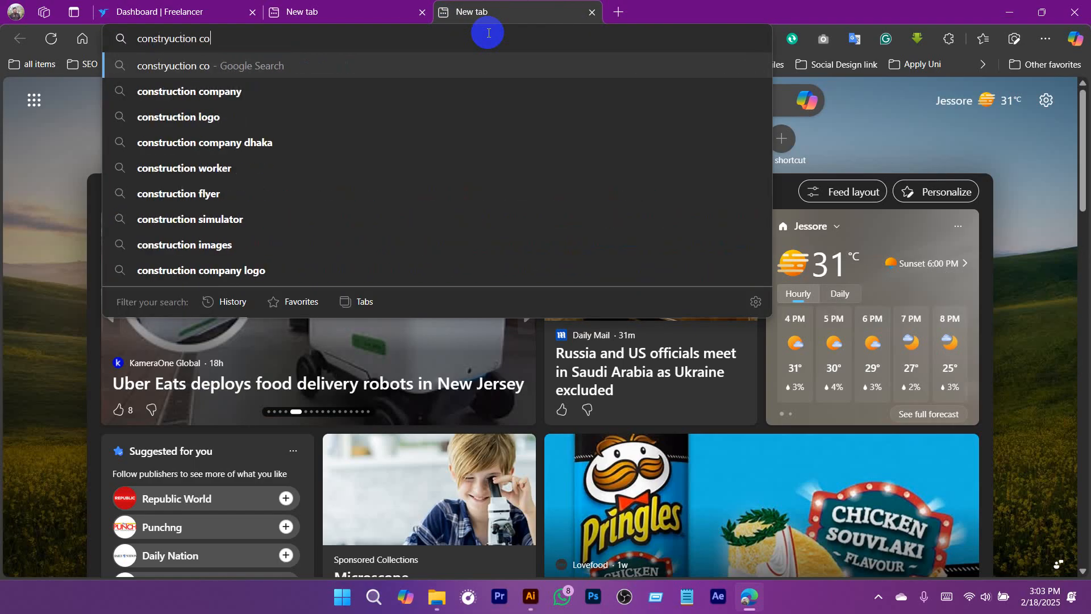
pyautogui.write('mpany logo')
pyautogui.press('Return')
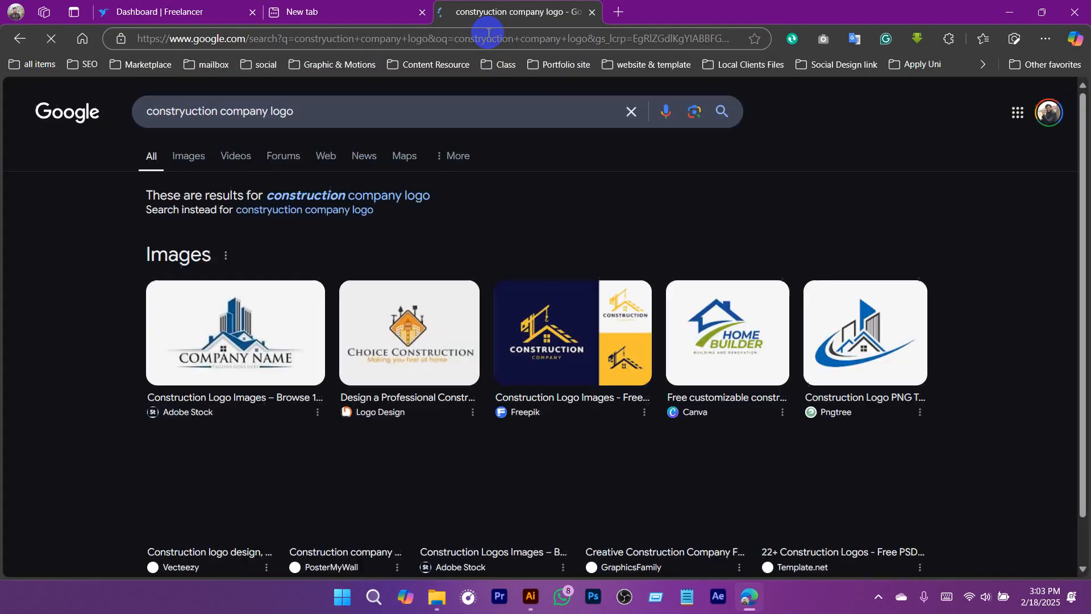
pyautogui.click(184, 155)
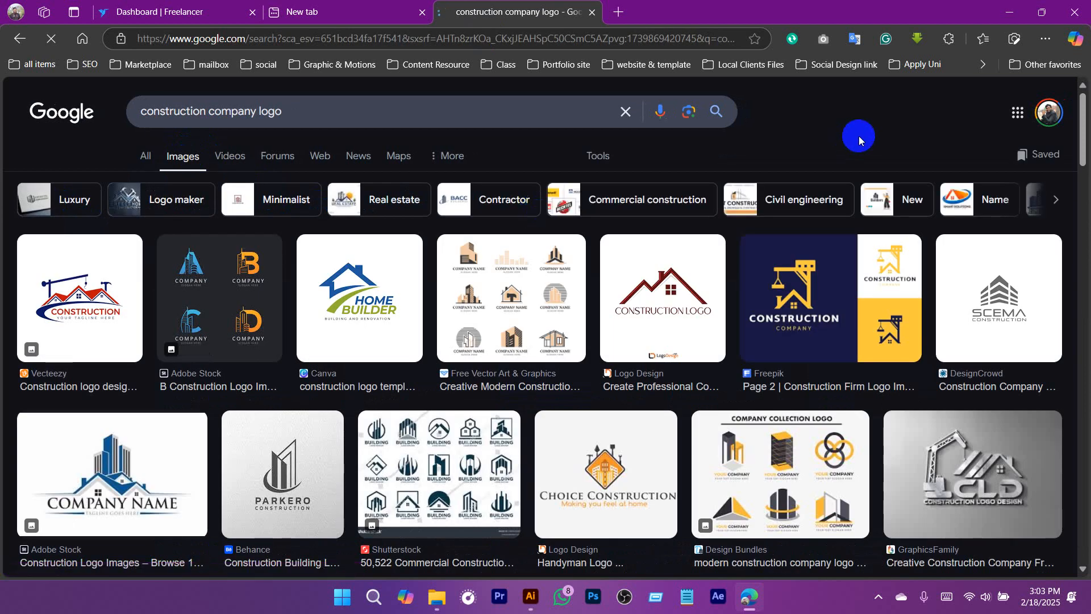
# Browse the construction logo image results for reference and preview the blue house logo with two orange hammers from 123RF.
pyautogui.scroll(-2, 1082, 136)
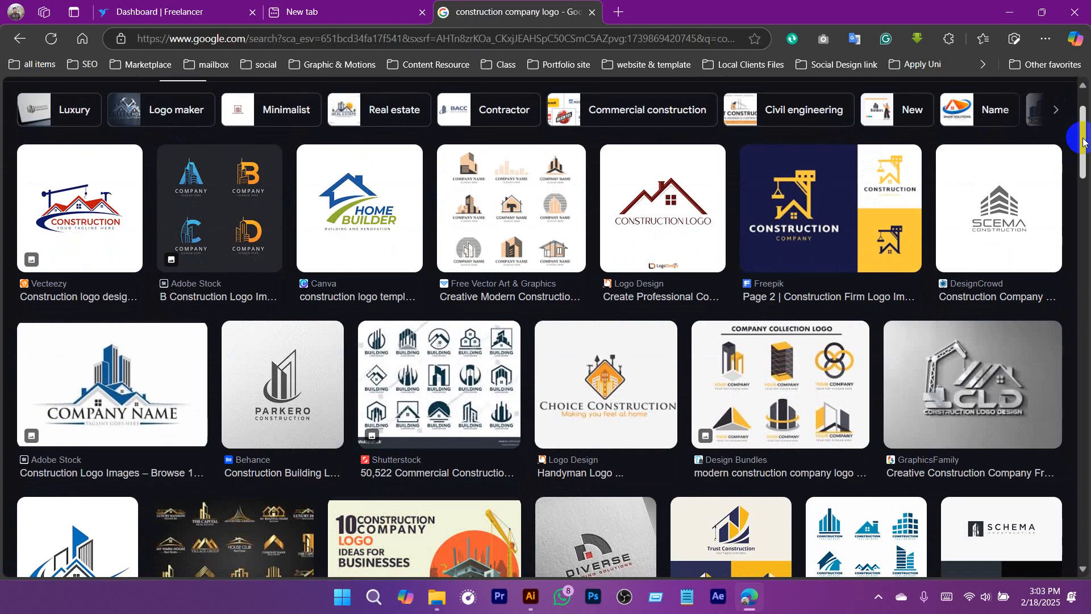
pyautogui.scroll(-3, 828, 381)
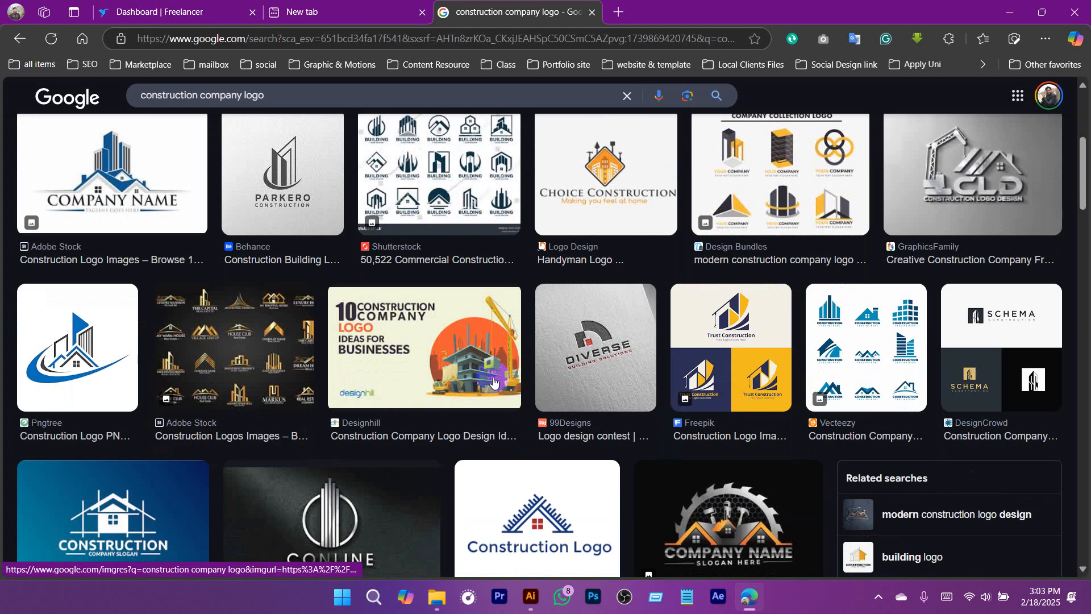
pyautogui.scroll(4, 454, 375)
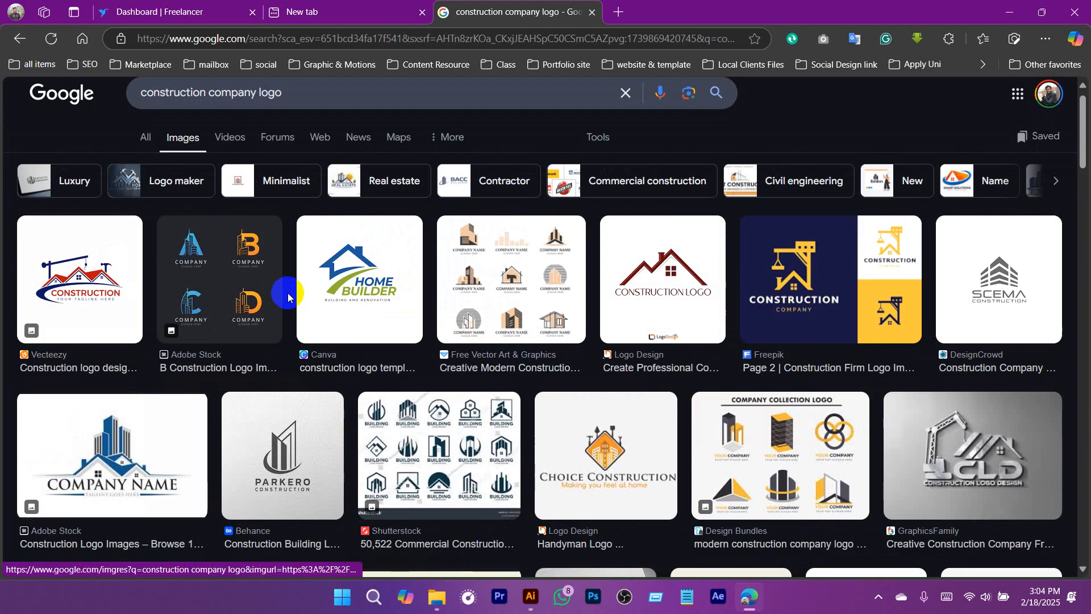
pyautogui.scroll(-4, 685, 293)
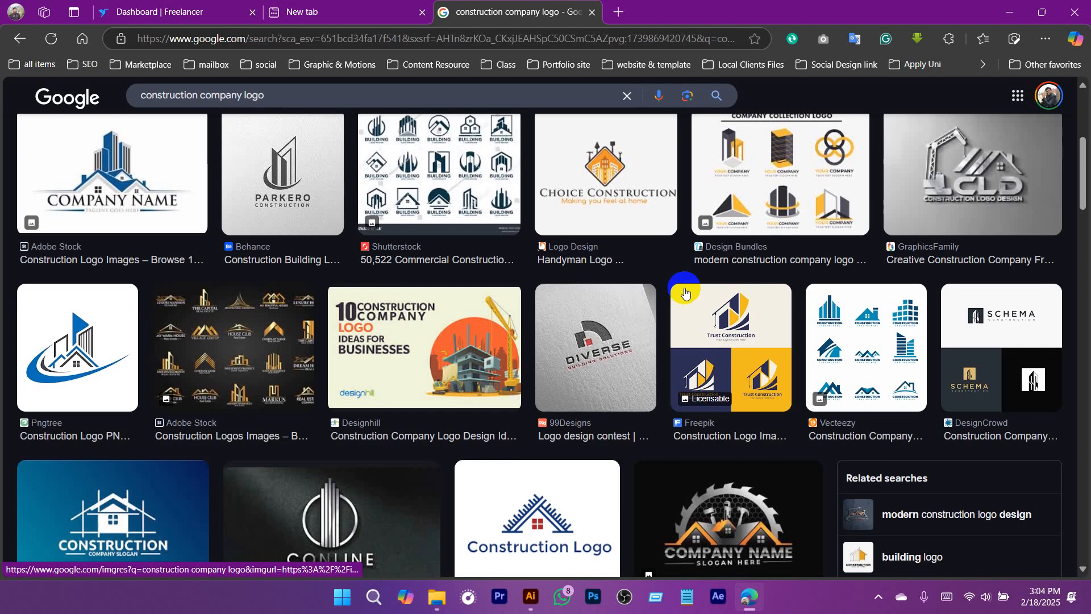
pyautogui.scroll(-5, 684, 293)
pyautogui.scroll(-7, 685, 293)
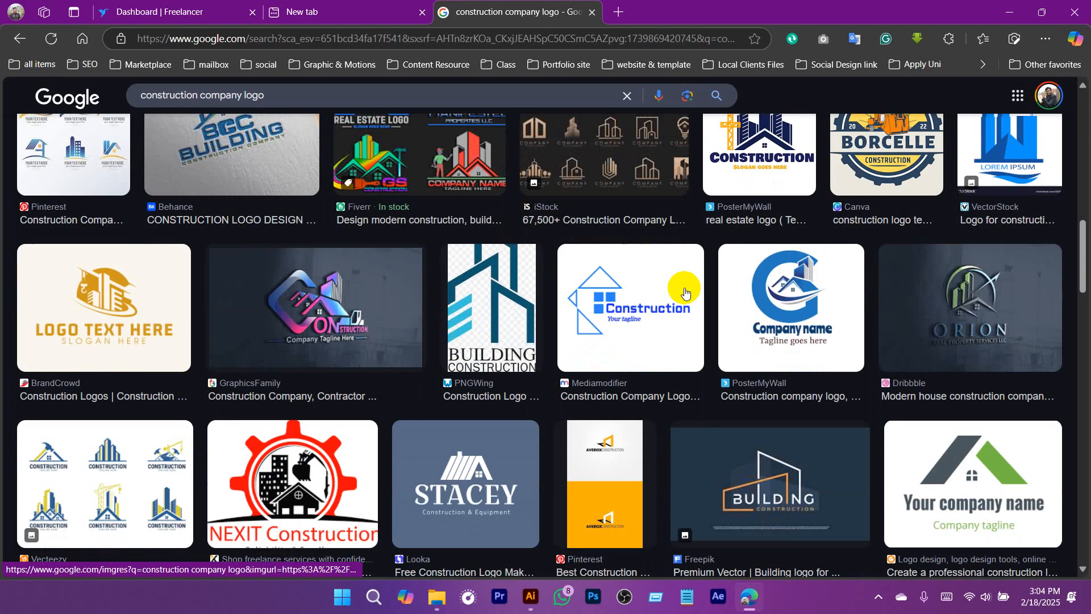
pyautogui.scroll(-2, 638, 318)
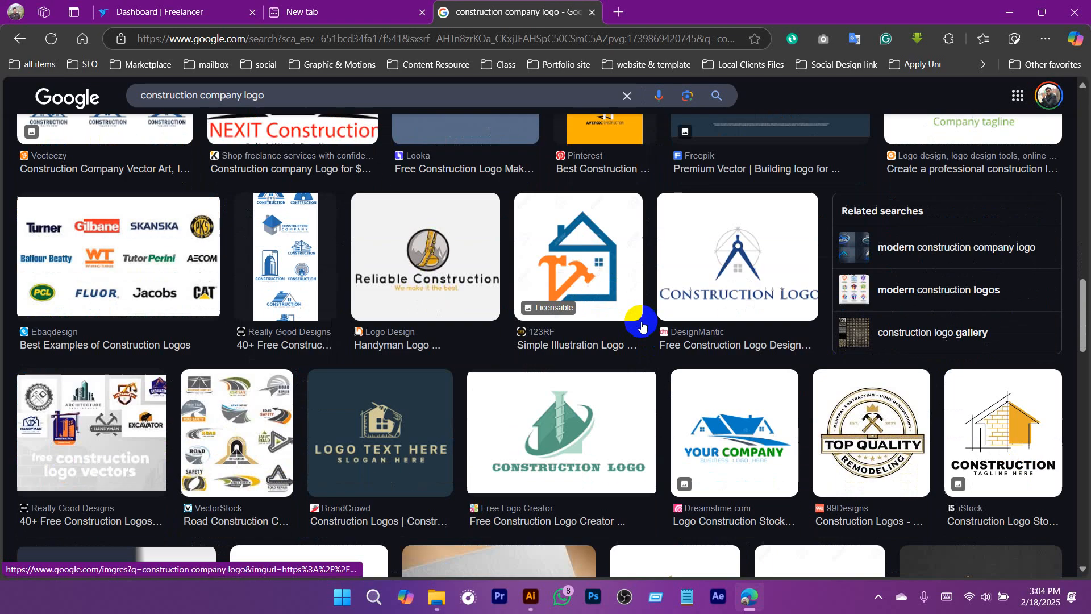
pyautogui.click(610, 308)
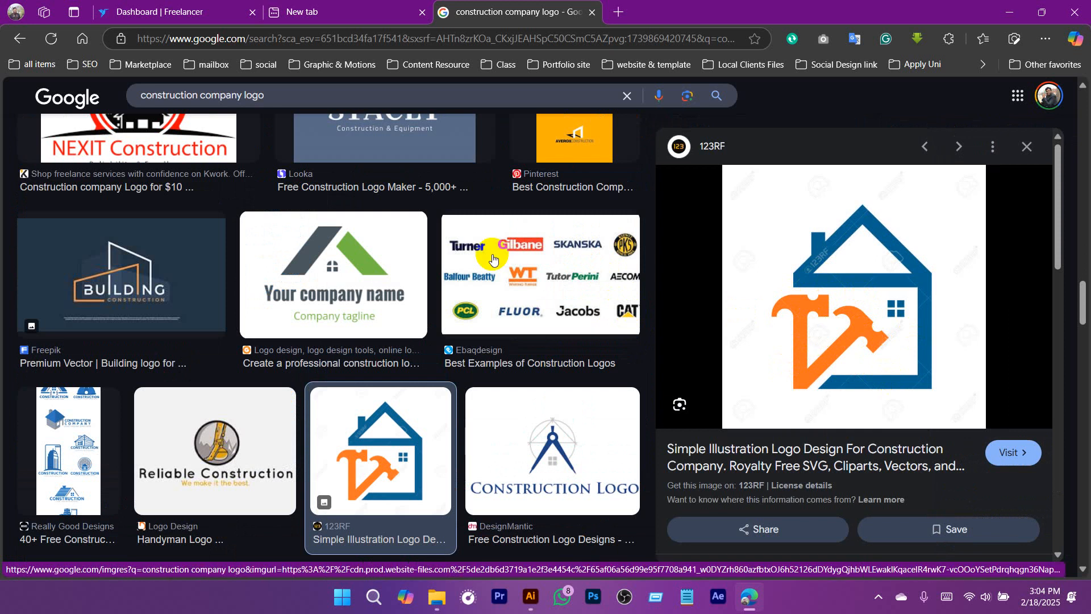
# Preview the DesignMantic compass logo, and examine its related images and the rest of the construction logo results.
pyautogui.scroll(-8, 491, 256)
pyautogui.scroll(5, 492, 254)
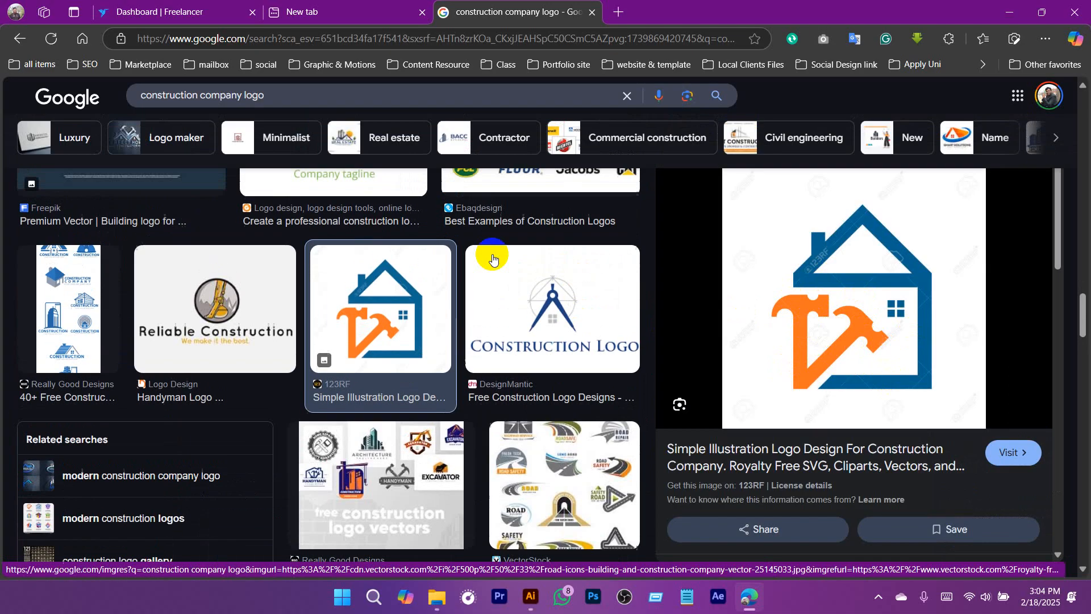
pyautogui.click(572, 298)
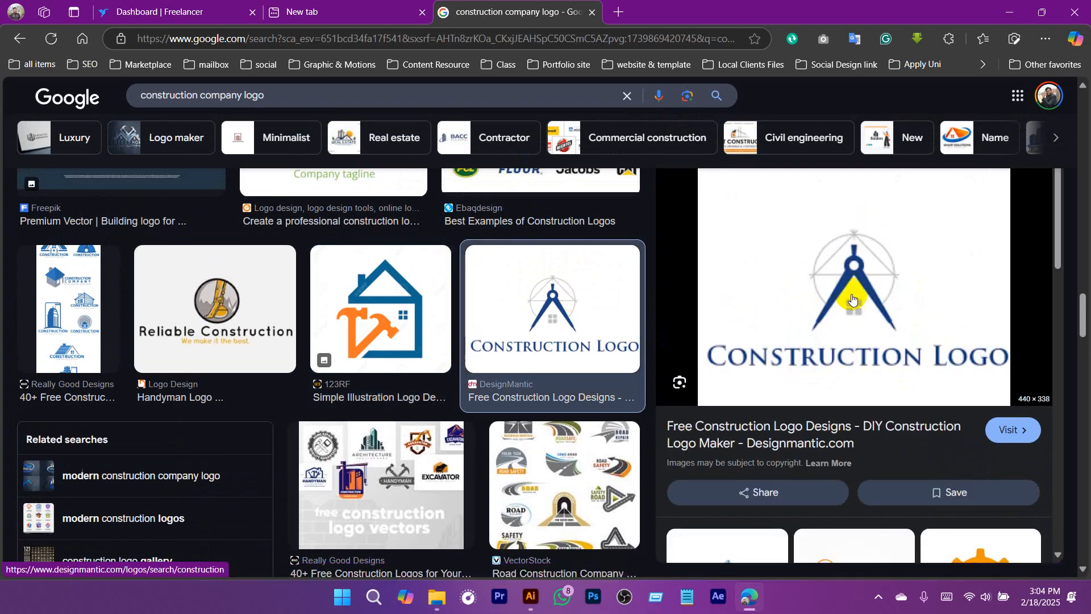
pyautogui.scroll(-8, 407, 287)
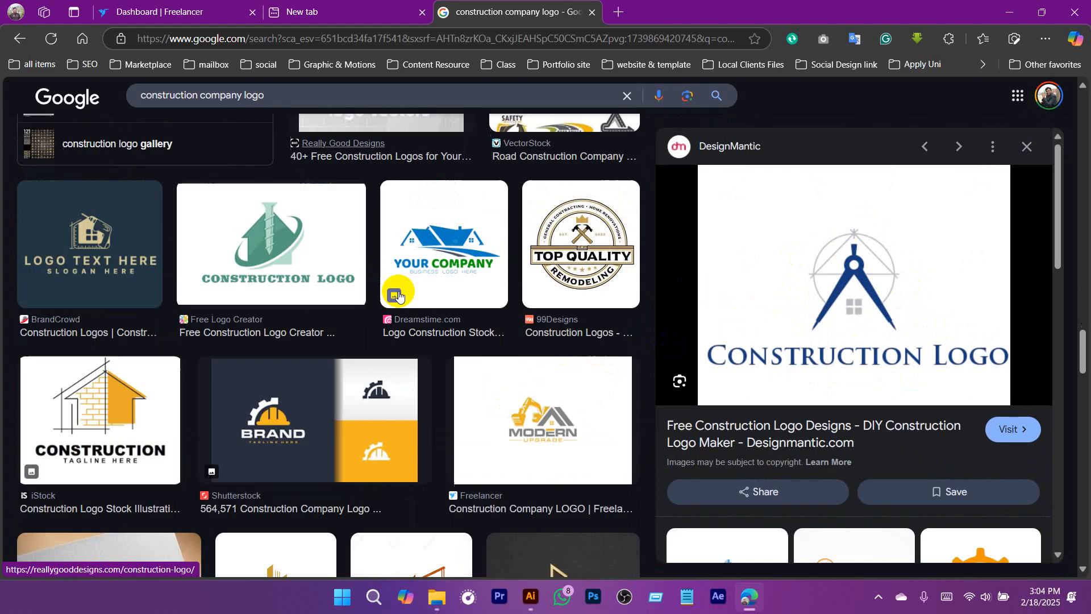
pyautogui.scroll(-2, 392, 287)
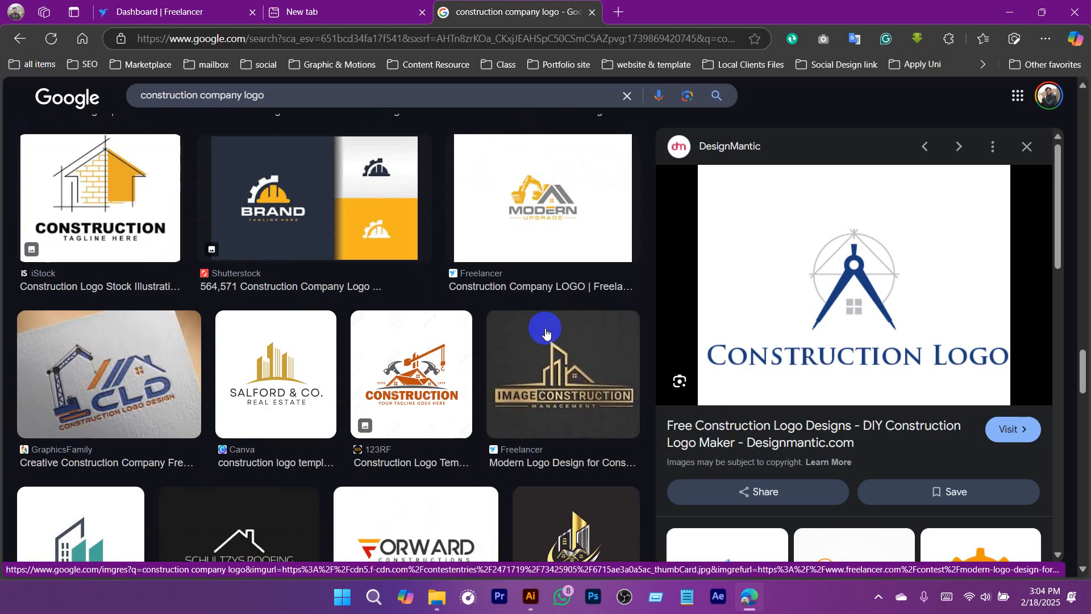
pyautogui.scroll(-3, 285, 378)
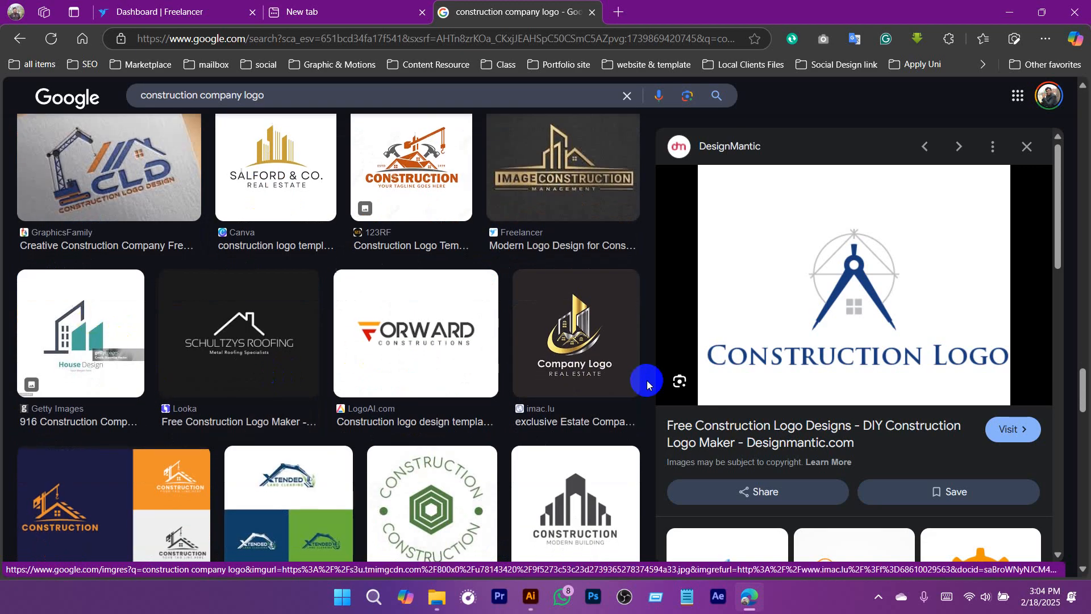
pyautogui.scroll(-3, 646, 380)
pyautogui.scroll(-3, 766, 457)
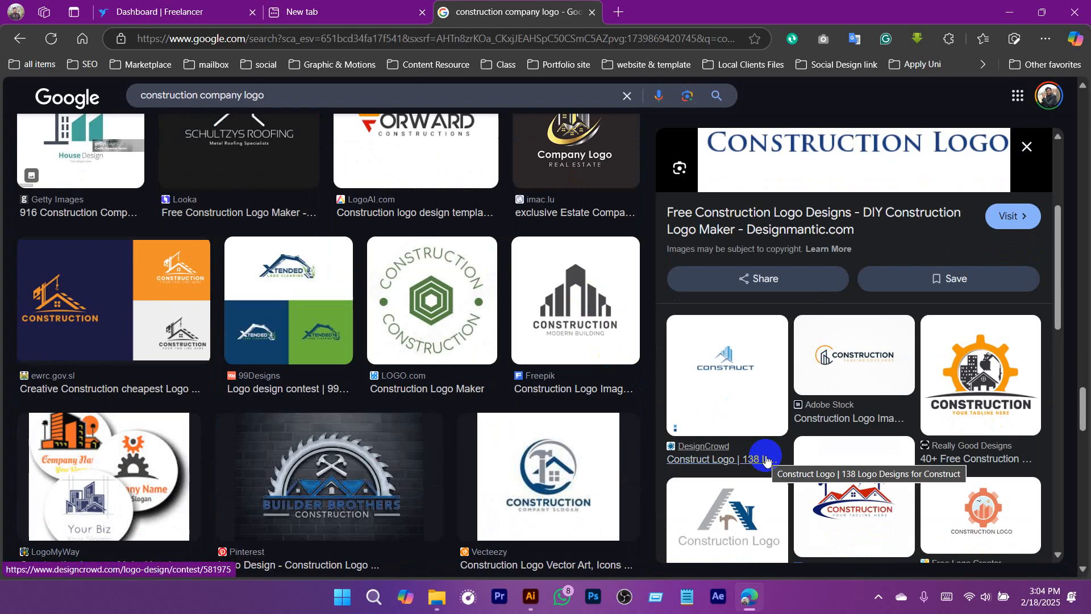
pyautogui.scroll(10, 497, 395)
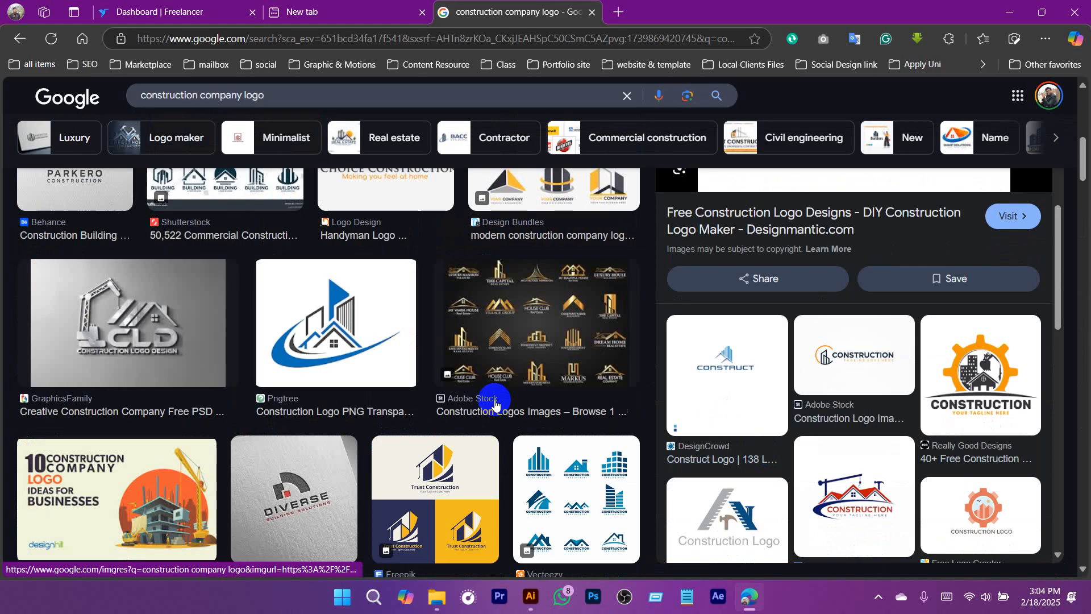
pyautogui.scroll(5, 495, 403)
# Preview the first image result, the Vecteezy Construction logo with red roofs and a crane.
pyautogui.click(90, 329)
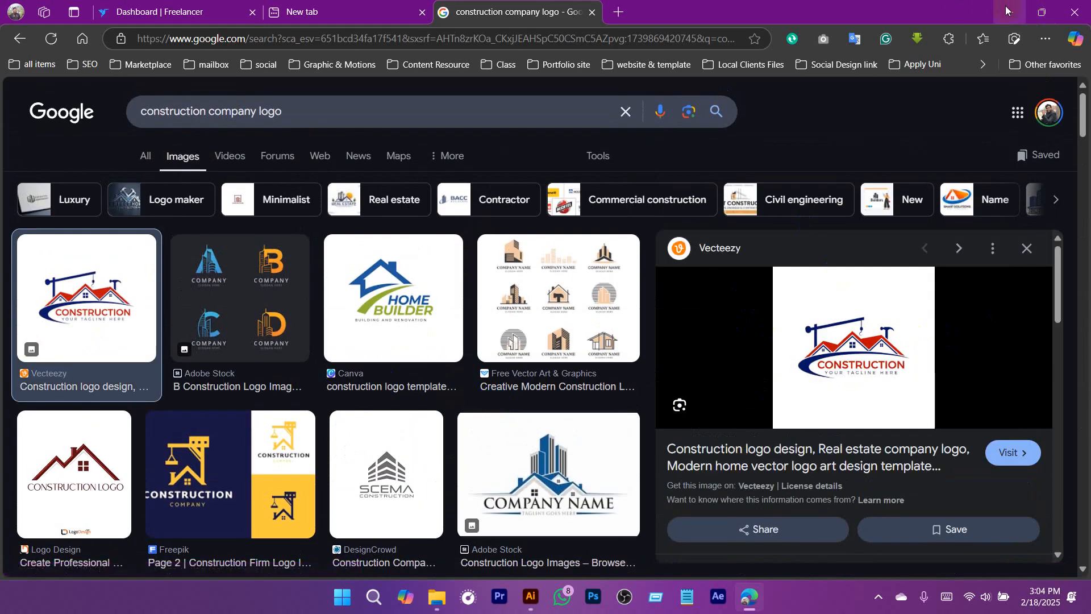
pyautogui.rightClick(852, 341)
pyautogui.click(677, 317)
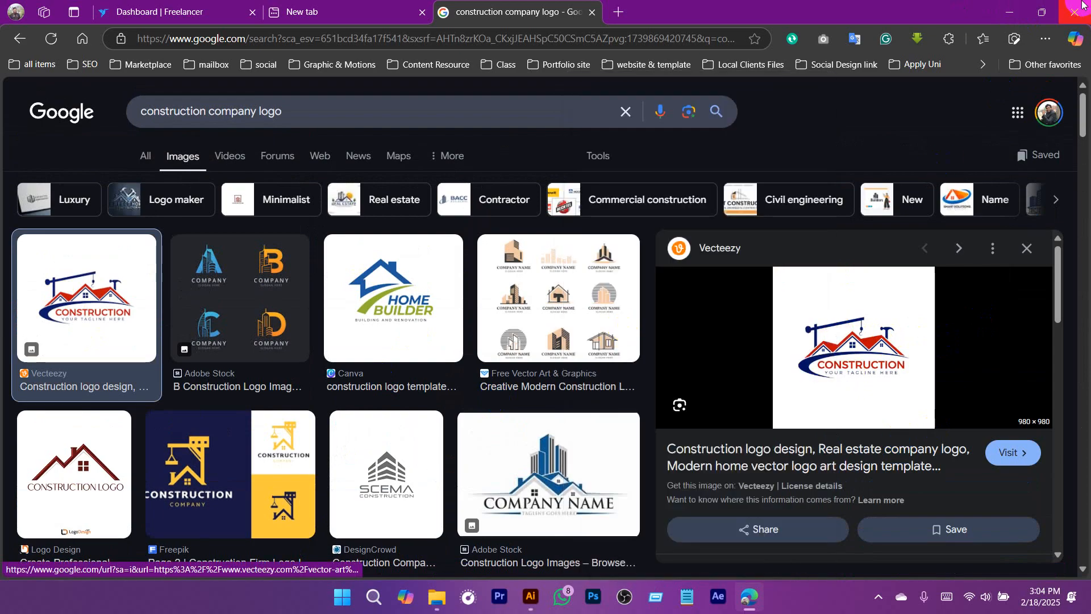
# Switch back to Illustrator and clear the selection over the empty artboard.
pyautogui.click(1009, 11)
pyautogui.click(442, 311)
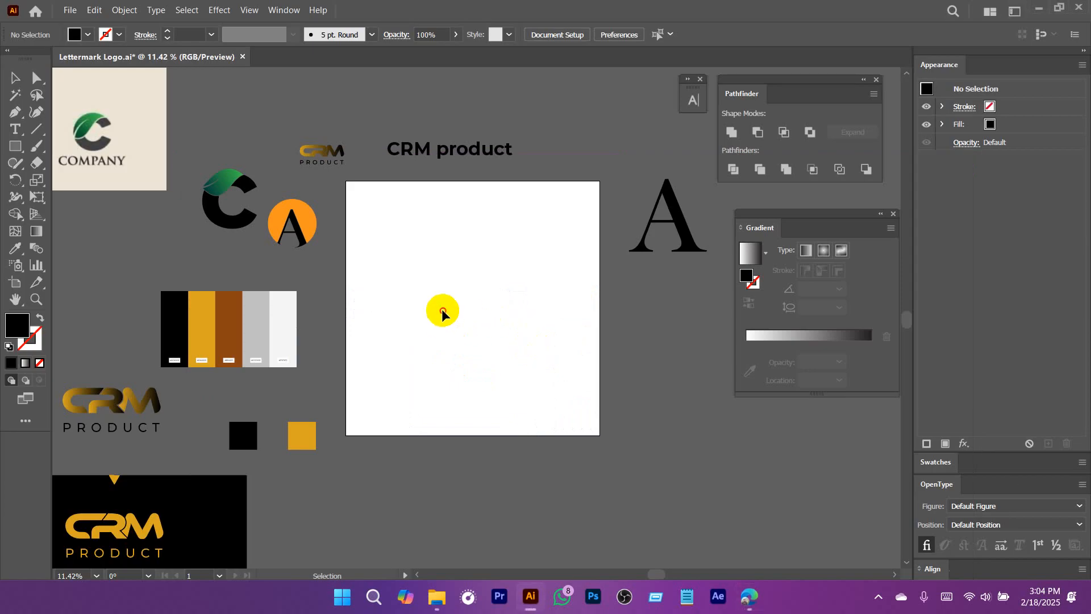
pyautogui.moveTo(441, 309); pyautogui.dragTo(370, 402)
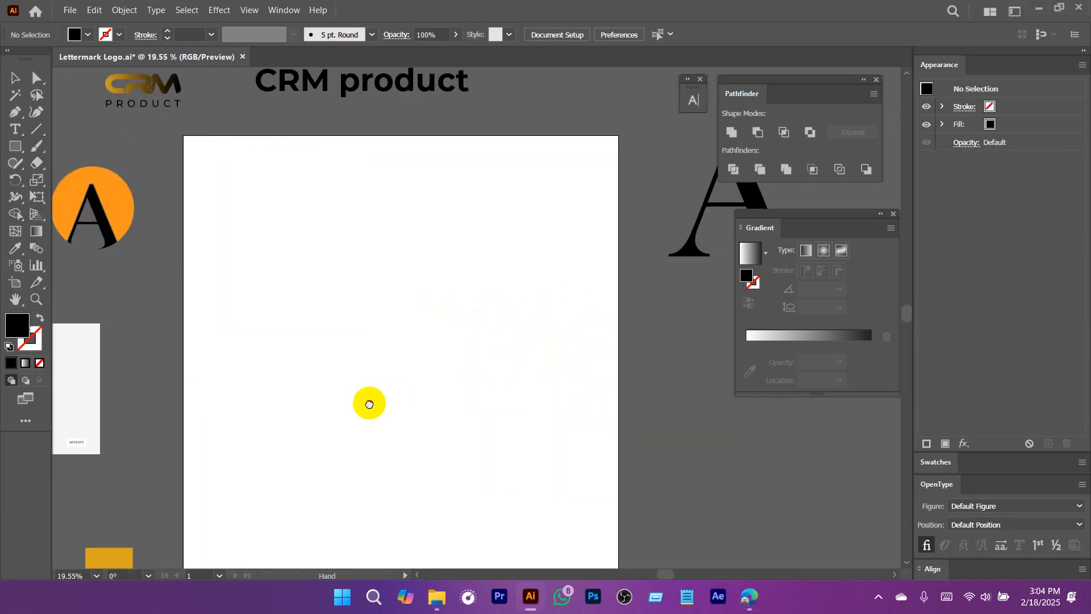
# Paste the copied Vecteezy Construction logo onto the empty artboard and enlarge it for closer study.
pyautogui.hotkey('ctrl', 'v')
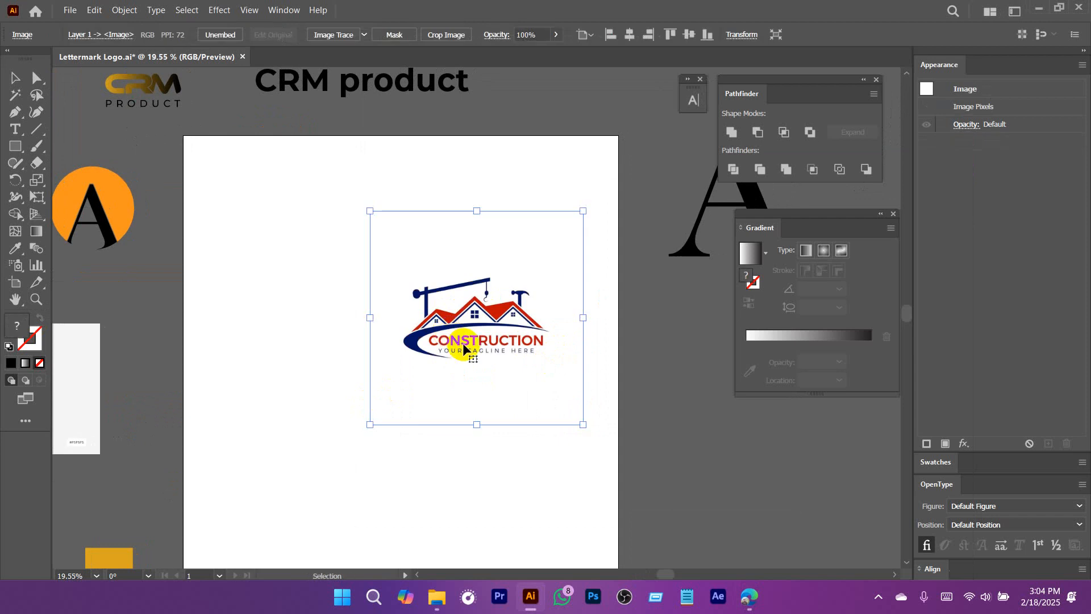
pyautogui.moveTo(584, 317); pyautogui.dragTo(648, 335)
pyautogui.moveTo(615, 373); pyautogui.dragTo(463, 308)
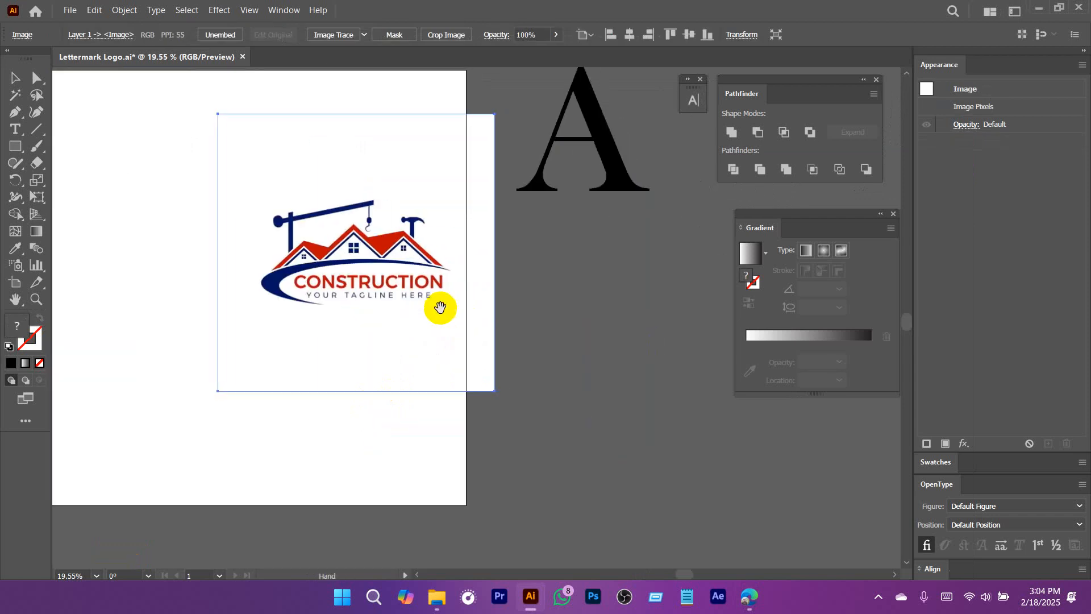
pyautogui.moveTo(347, 309); pyautogui.dragTo(479, 393)
pyautogui.moveTo(479, 278); pyautogui.dragTo(628, 394)
pyautogui.moveTo(585, 427); pyautogui.dragTo(507, 319)
pyautogui.scroll(2, 373, 328)
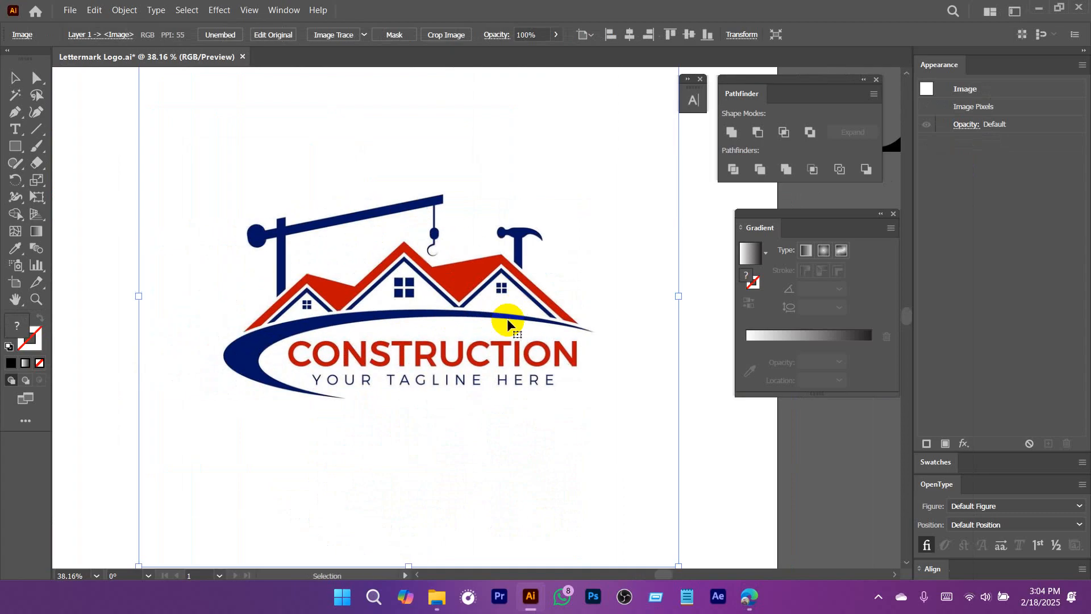
pyautogui.scroll(1, 377, 292)
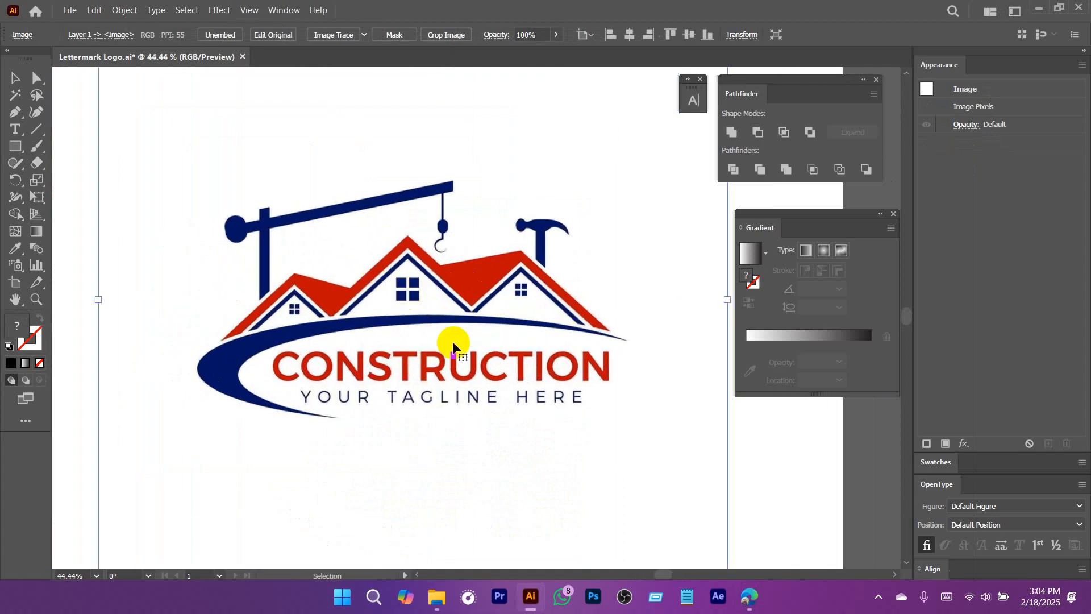
pyautogui.scroll(-3, 421, 285)
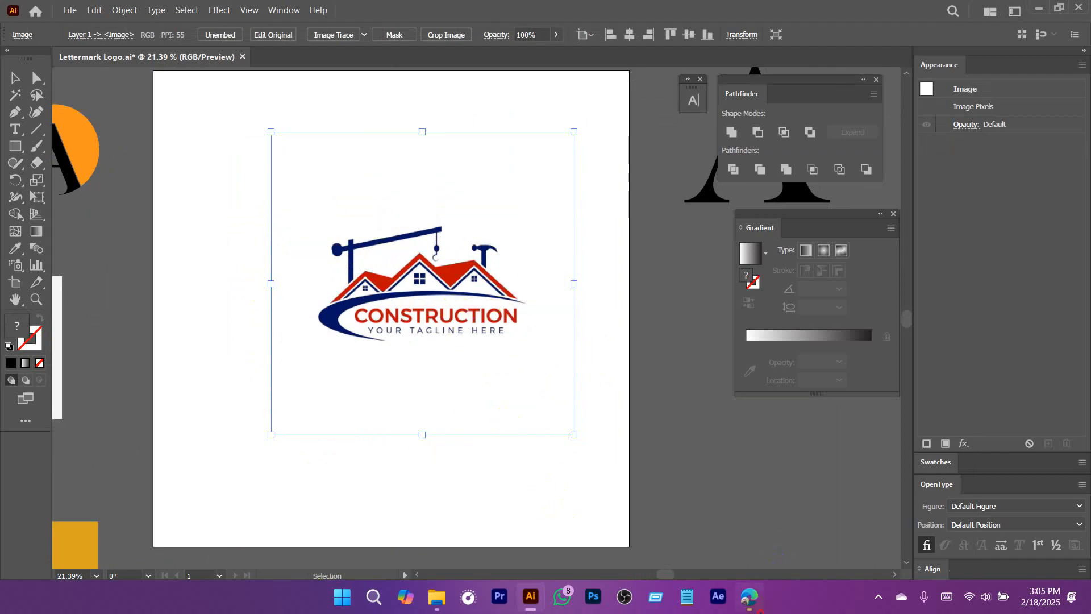
# Copy the Adobe Stock Company Name logo with blue towers from the browser's image results and paste it into the Illustrator document.
pyautogui.click(749, 597)
pyautogui.click(543, 454)
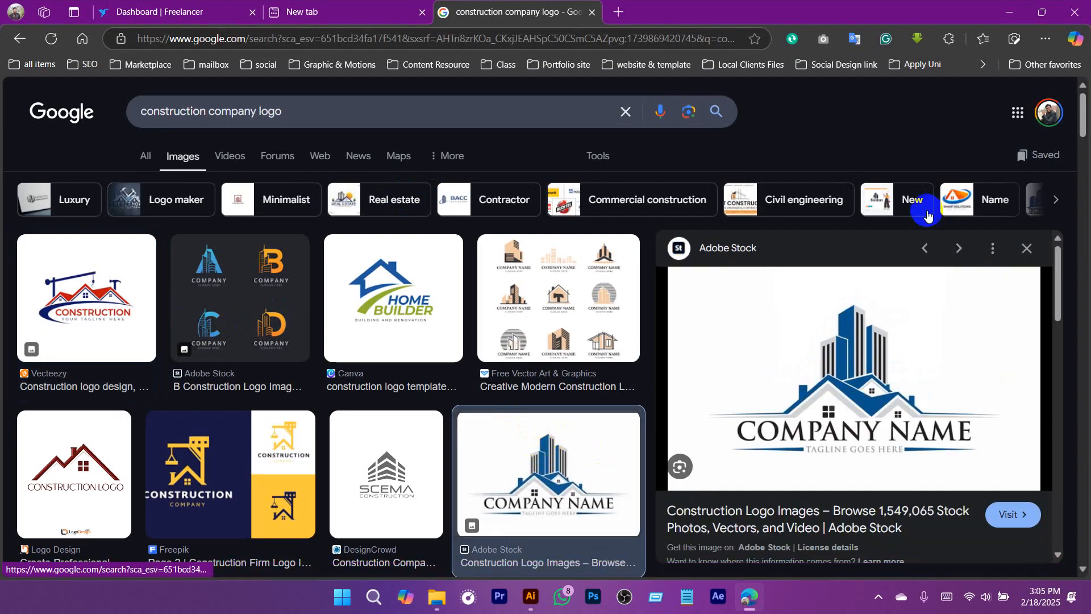
pyautogui.scroll(-5, 870, 504)
pyautogui.scroll(5, 870, 505)
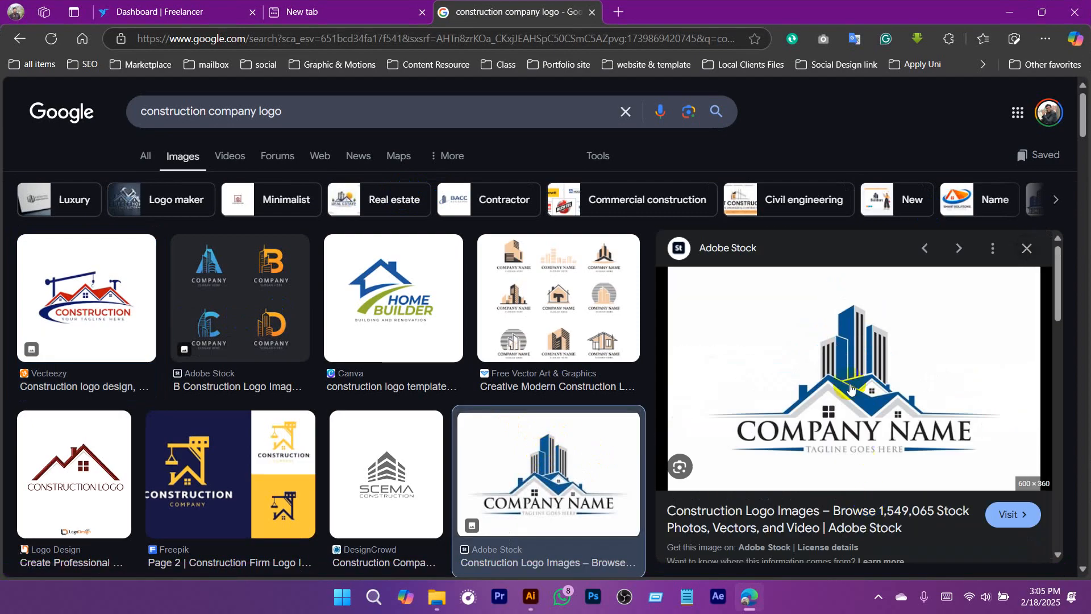
pyautogui.rightClick(832, 341)
pyautogui.click(628, 322)
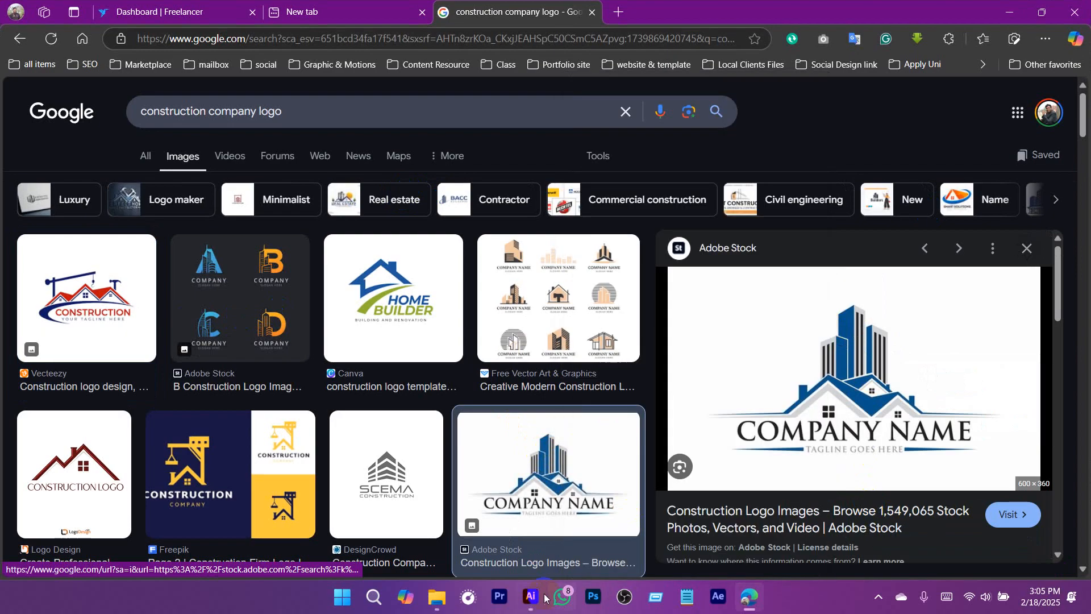
pyautogui.click(530, 596)
pyautogui.hotkey('ctrl', 'v')
# Enlarge the Company Name logo, place it beside the artboard's lower edge, and move the Construction logo off the artboard above it.
pyautogui.scroll(-1, 571, 379)
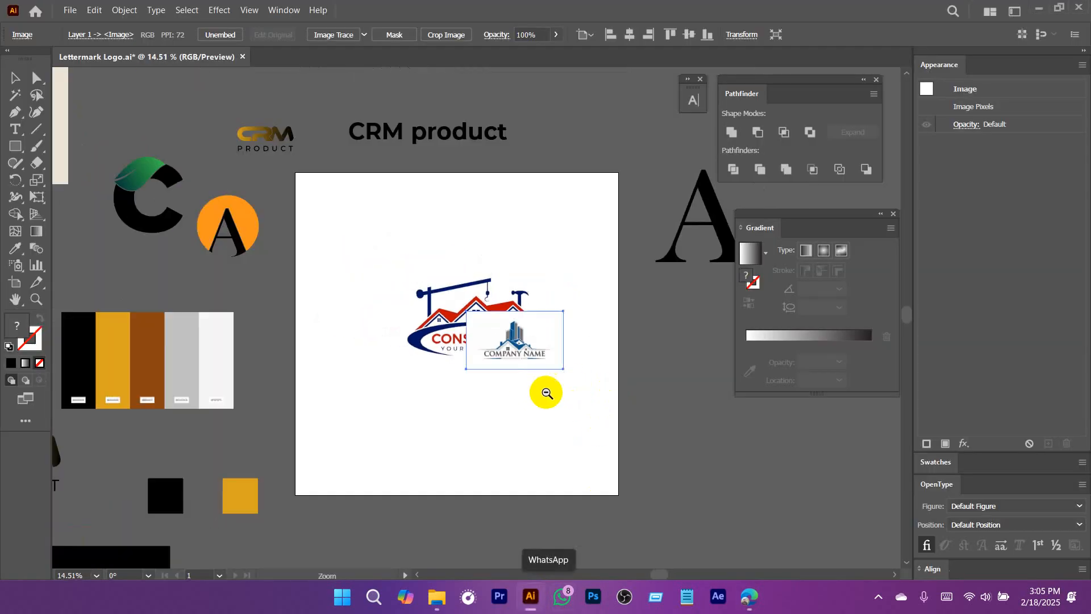
pyautogui.hscroll(2, 455, 329)
pyautogui.moveTo(472, 318); pyautogui.dragTo(578, 349)
pyautogui.moveTo(503, 336); pyautogui.dragTo(533, 414)
pyautogui.click(301, 327)
pyautogui.moveTo(302, 328); pyautogui.dragTo(640, 192)
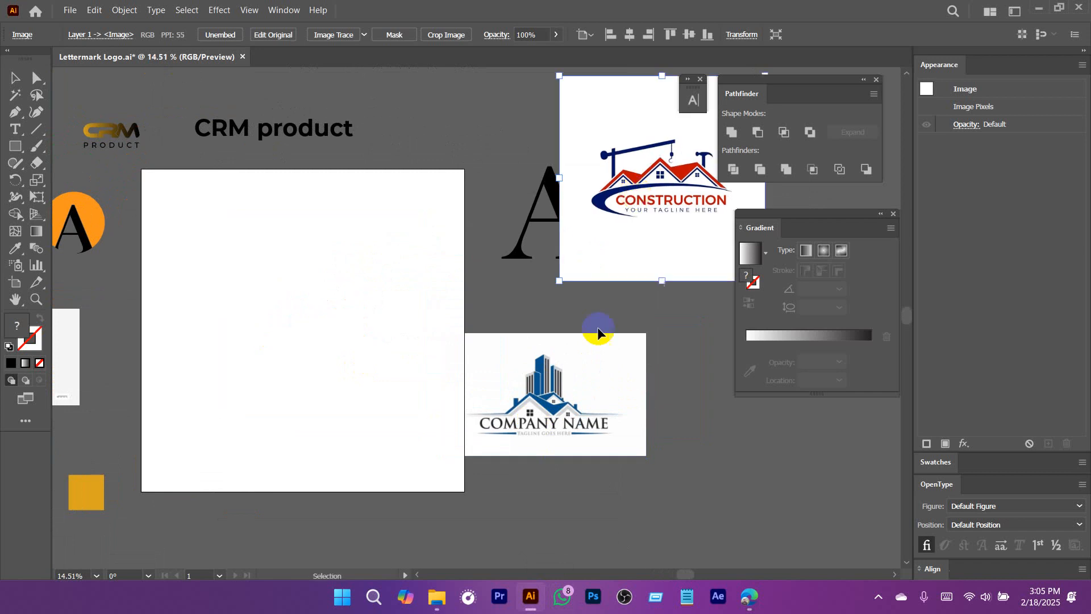
# Find the Pngtree blue swoosh house logo in the browser's image results, copy it, and paste it into the Illustrator document.
pyautogui.click(741, 596)
pyautogui.scroll(-4, 528, 409)
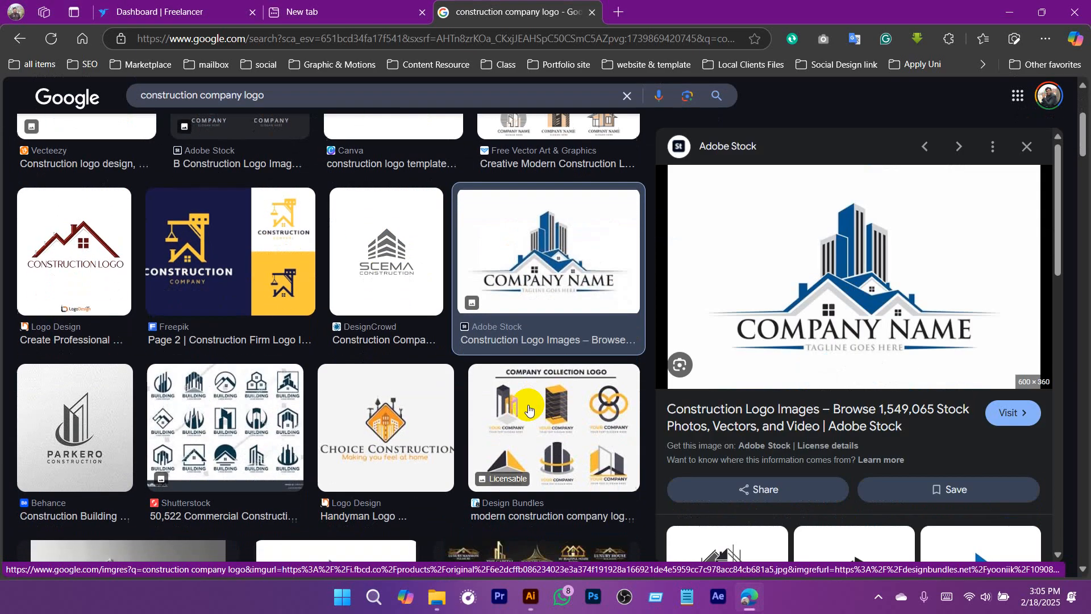
pyautogui.scroll(-3, 529, 409)
pyautogui.scroll(-3, 348, 254)
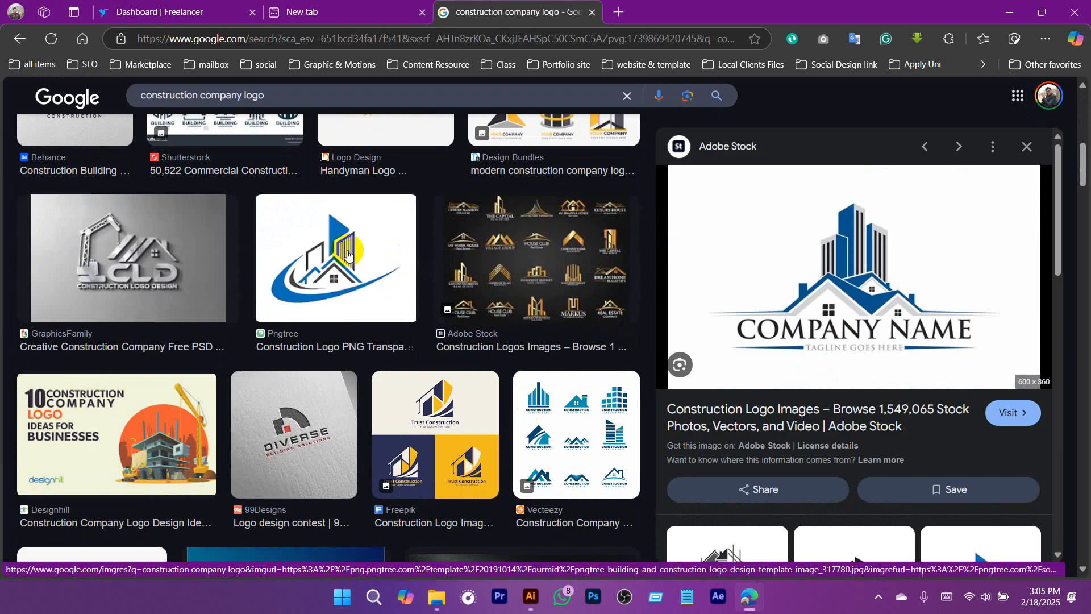
pyautogui.click(384, 285)
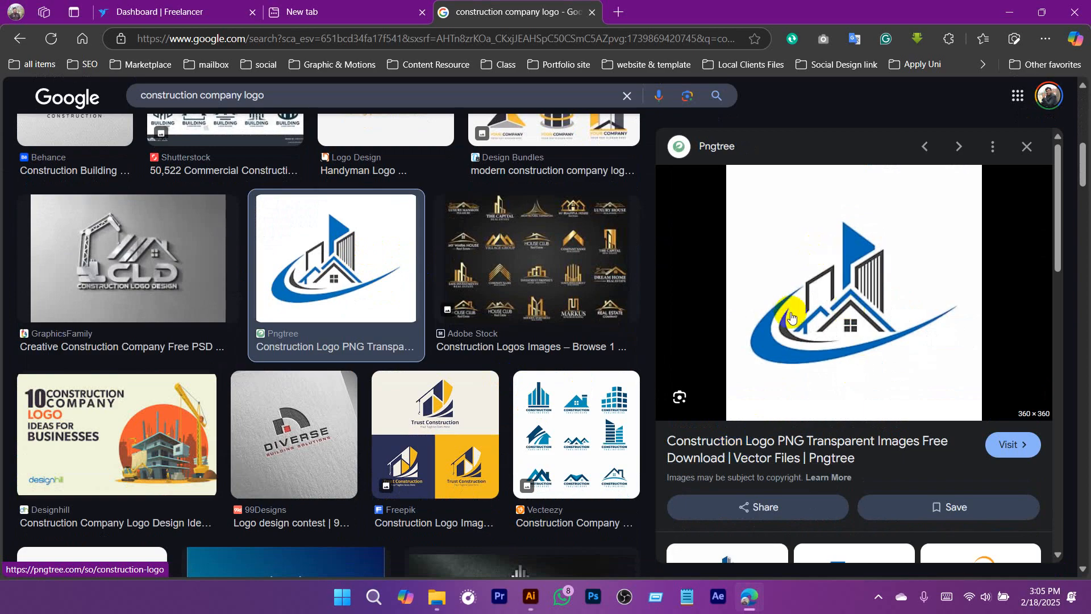
pyautogui.rightClick(827, 222)
pyautogui.click(872, 318)
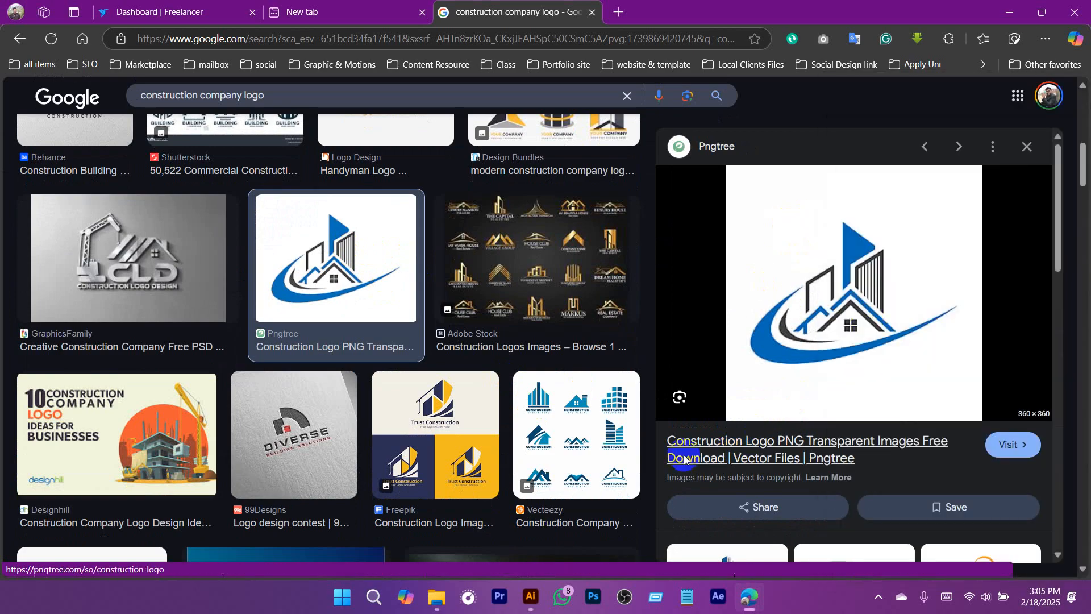
pyautogui.click(531, 597)
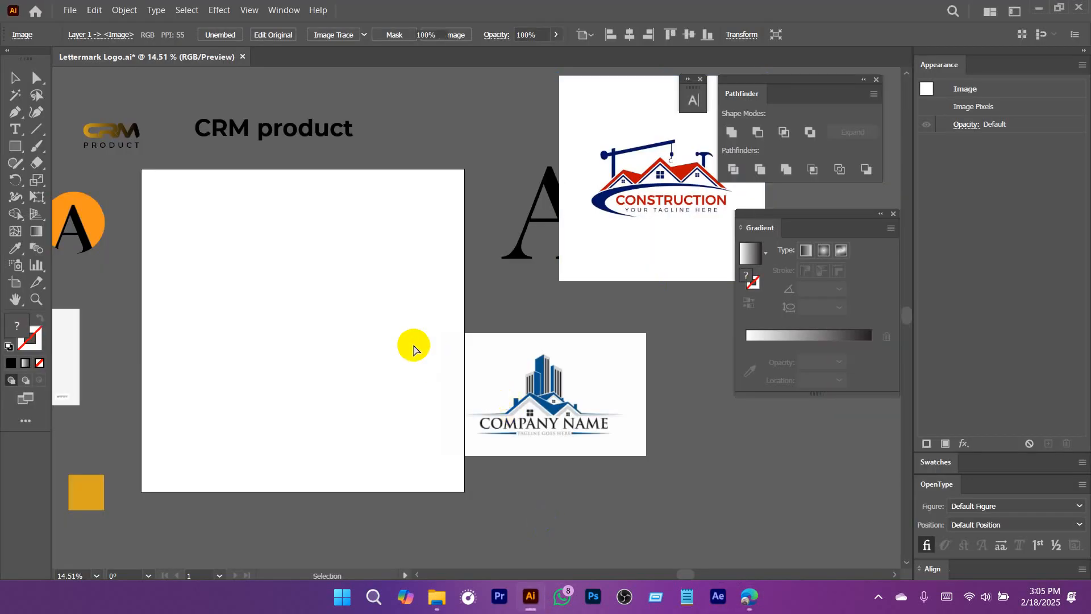
pyautogui.hotkey('ctrl', 'v')
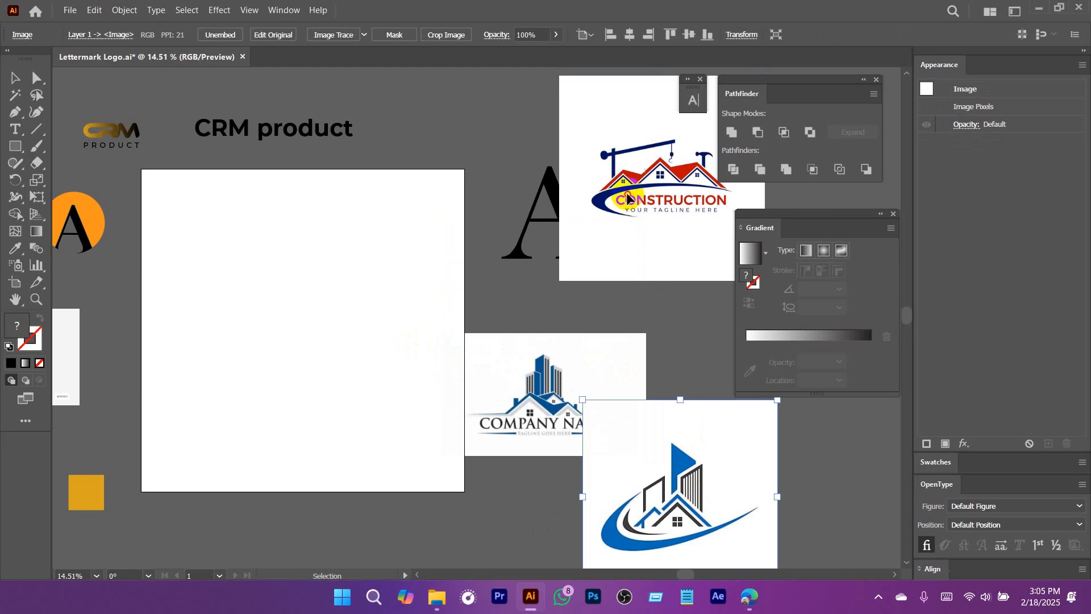
# Shift the Construction logo slightly up and left, and move the Pngtree logo onto the upper part of the artboard.
pyautogui.moveTo(627, 199); pyautogui.dragTo(606, 152)
pyautogui.moveTo(704, 493); pyautogui.dragTo(226, 210)
pyautogui.scroll(6, 240, 213)
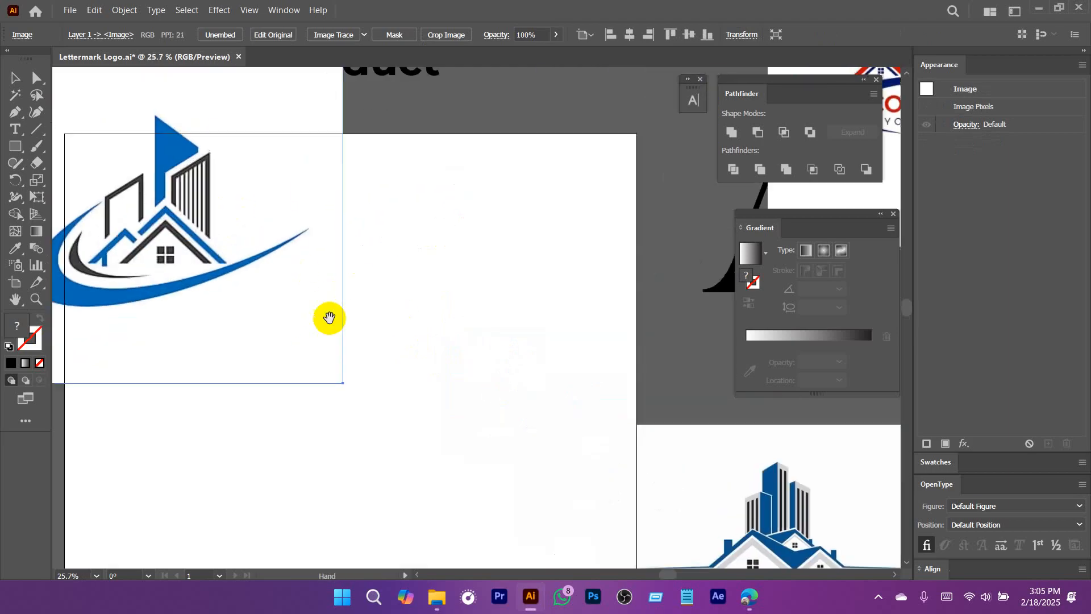
pyautogui.moveTo(330, 318); pyautogui.dragTo(424, 293)
pyautogui.moveTo(292, 255); pyautogui.dragTo(552, 350)
pyautogui.moveTo(547, 301); pyautogui.dragTo(391, 326)
pyautogui.moveTo(397, 365); pyautogui.dragTo(488, 230)
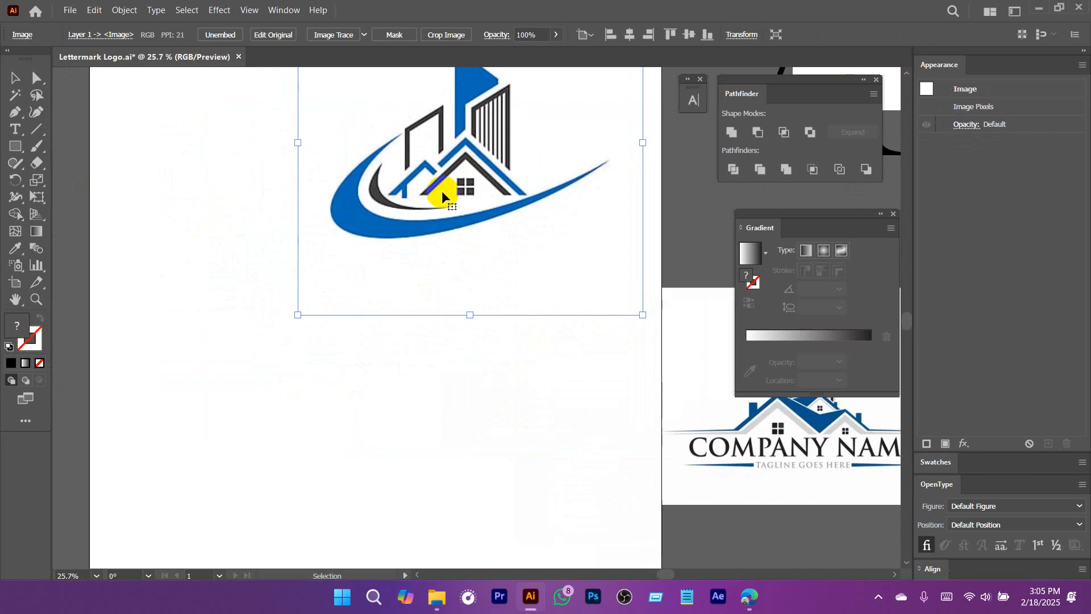
# Try a black triangular roof shape with the Pen tool below the Pngtree logo, and delete it.
pyautogui.click(15, 113)
pyautogui.click(251, 400)
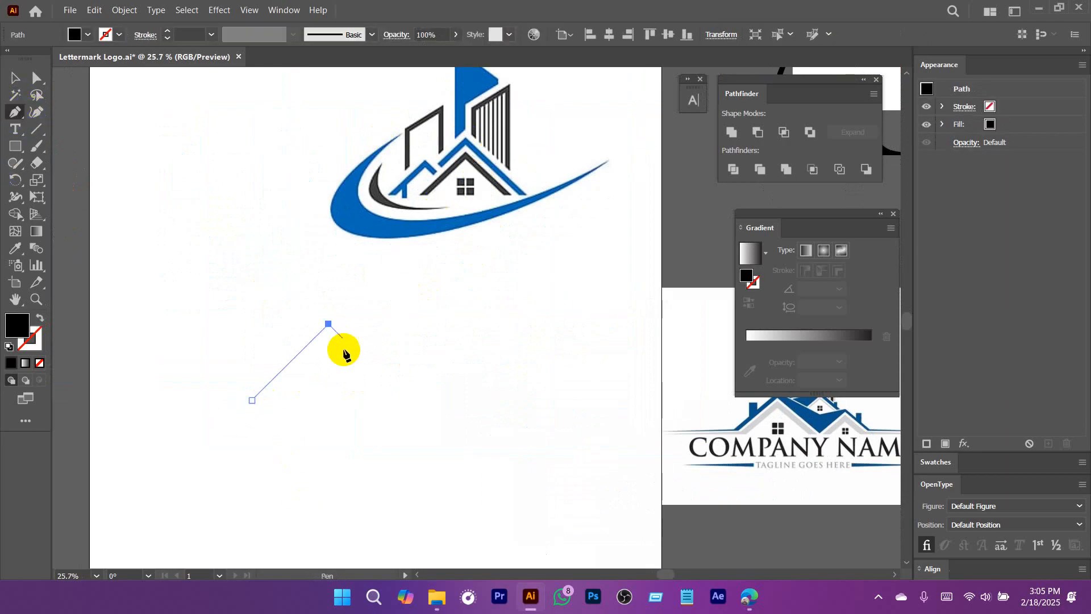
pyautogui.click(409, 404)
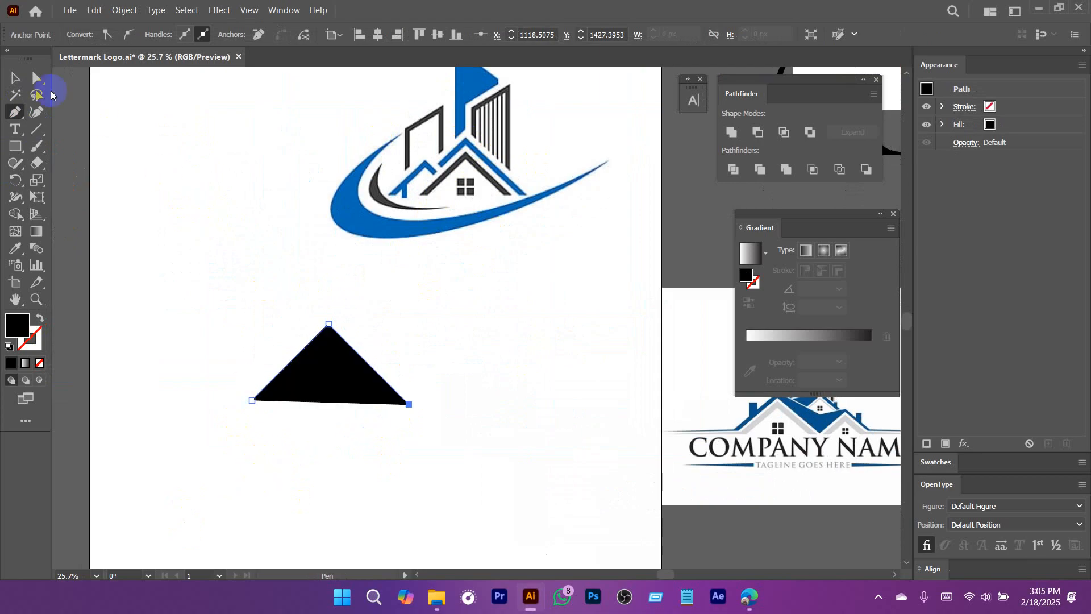
pyautogui.click(15, 78)
pyautogui.click(439, 460)
pyautogui.click(380, 394)
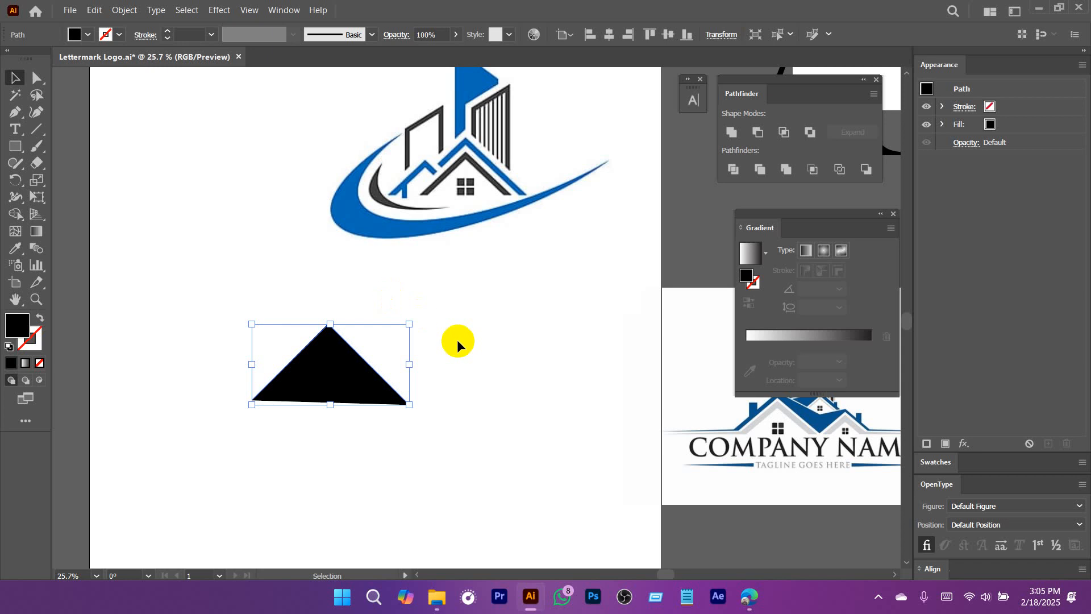
pyautogui.click(317, 366)
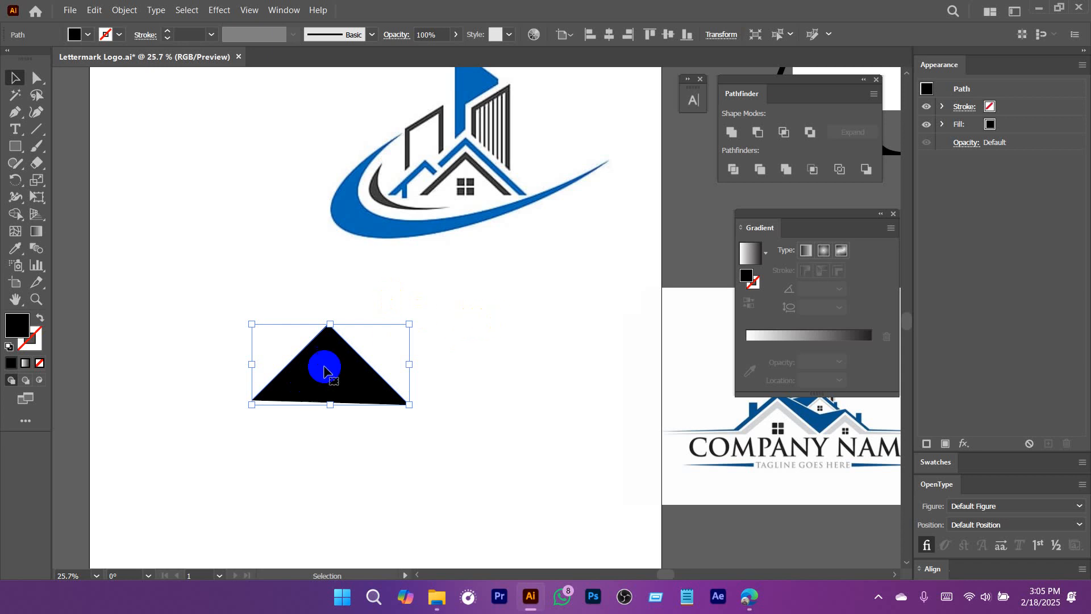
pyautogui.press('Delete')
# Try a black four-sided freeform shape with the Pen tool below the Pngtree logo, and delete it.
pyautogui.click(18, 116)
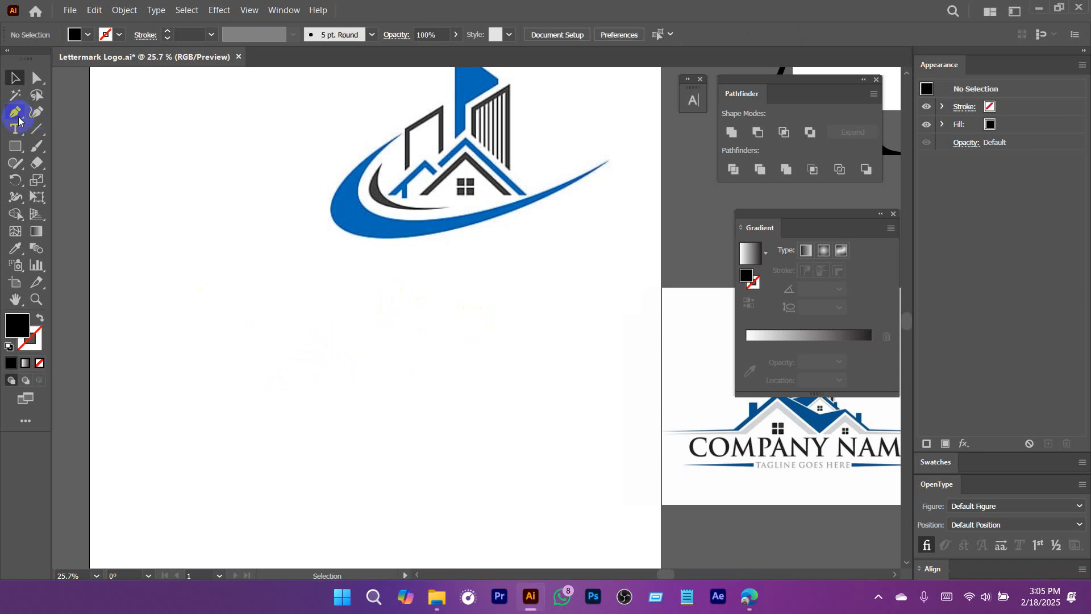
pyautogui.click(196, 307)
pyautogui.click(491, 329)
pyautogui.click(328, 423)
pyautogui.click(196, 307)
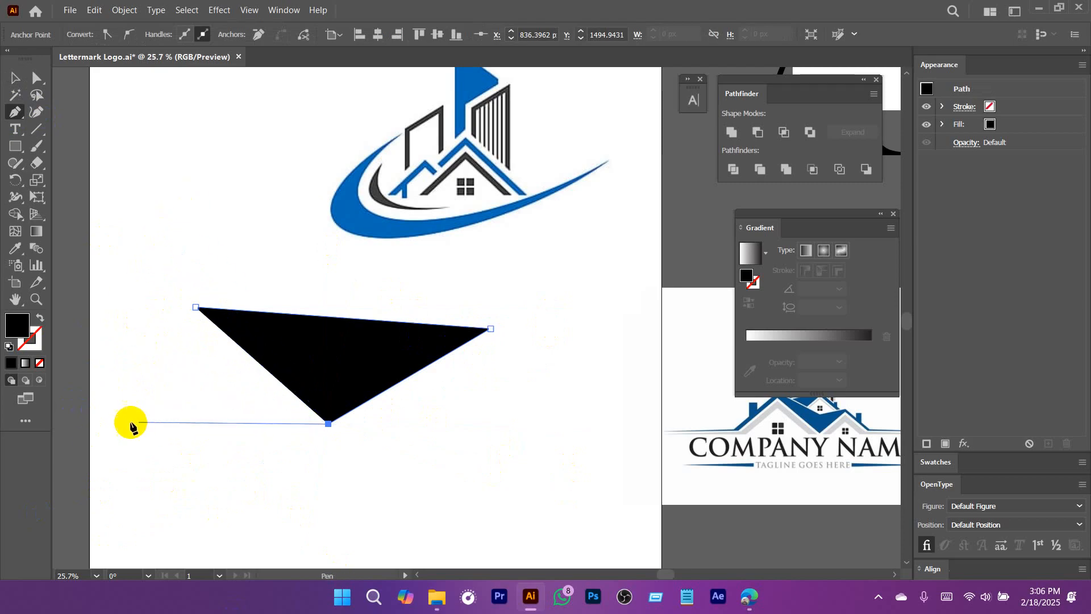
pyautogui.click(188, 401)
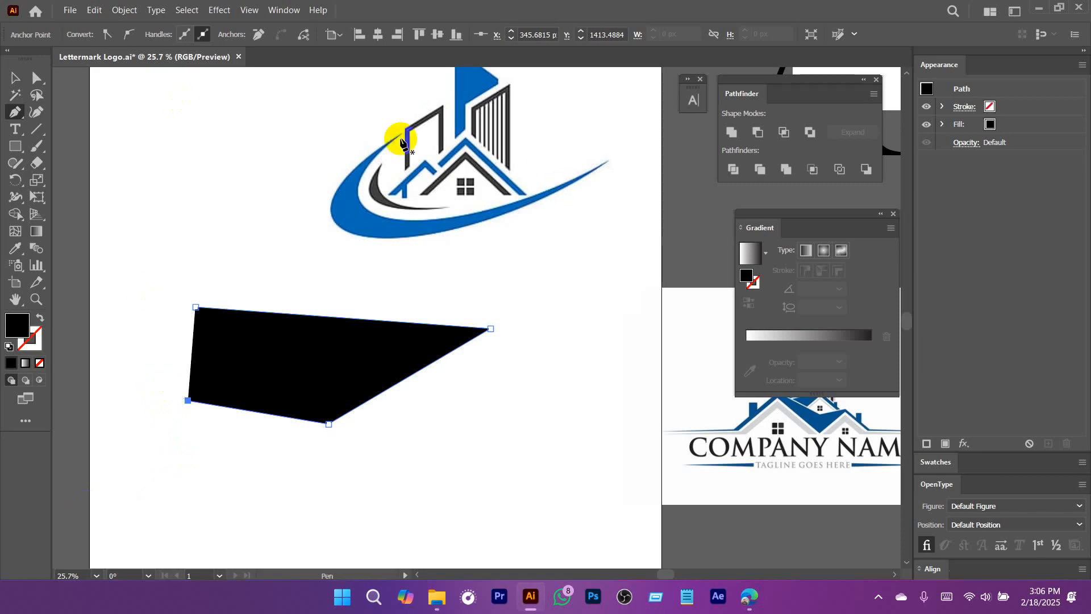
pyautogui.press('v')
pyautogui.moveTo(287, 360); pyautogui.dragTo(283, 332)
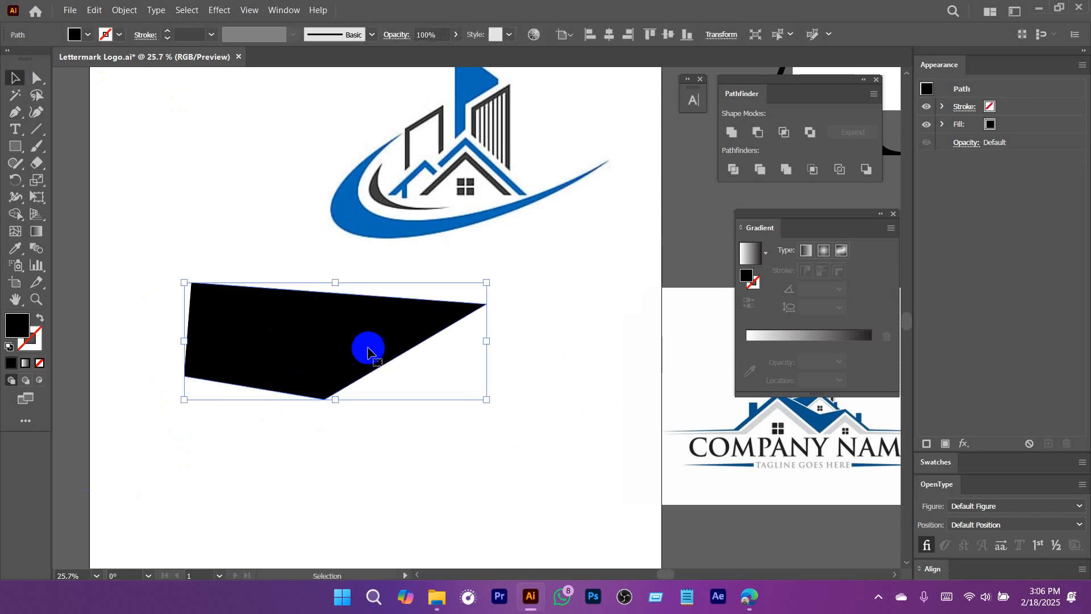
pyautogui.press('Delete')
# Try two filled rectangles in the empty area below the Pngtree logo, undoing each one.
pyautogui.moveTo(461, 194); pyautogui.dragTo(541, 250)
pyautogui.moveTo(510, 217); pyautogui.dragTo(408, 297)
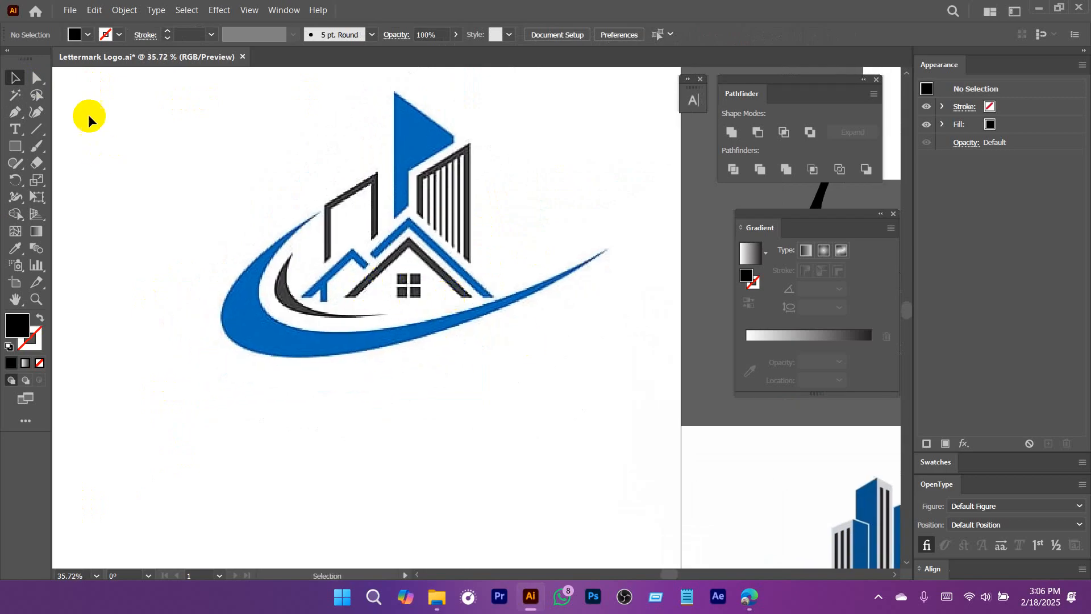
pyautogui.click(36, 164)
pyautogui.scroll(-4, 377, 244)
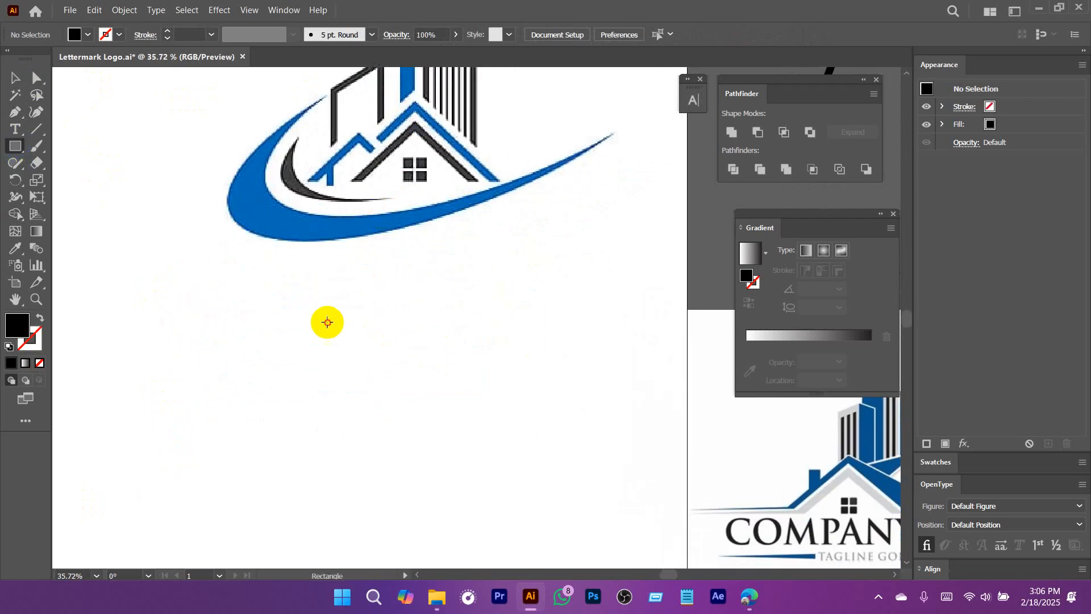
pyautogui.moveTo(327, 322); pyautogui.dragTo(448, 442)
pyautogui.hotkey('ctrl', 'z')
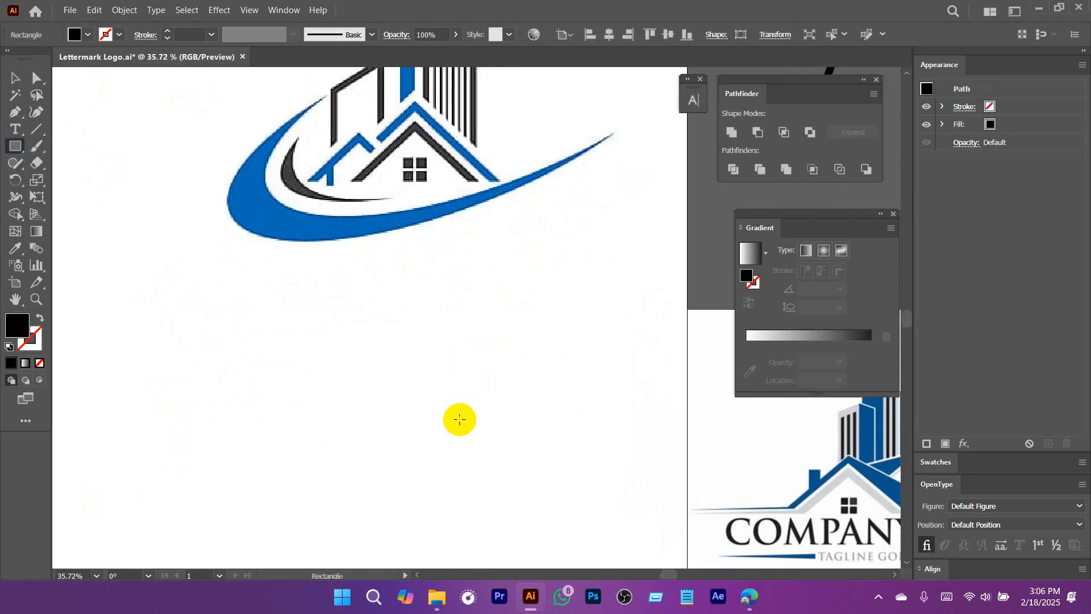
pyautogui.moveTo(183, 297)
pyautogui.mouseDown()
pyautogui.moveTo(503, 440)
pyautogui.moveTo(514, 486)
pyautogui.moveTo(464, 495)
pyautogui.mouseUp()
pyautogui.hotkey('ctrl', 'z')
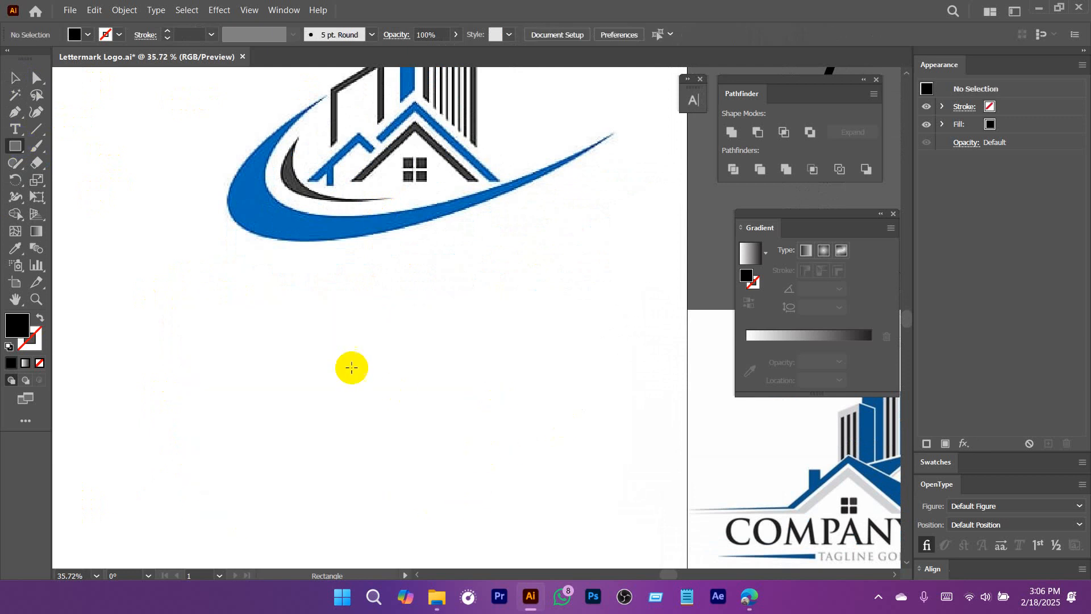
# Draw a black square below the Pngtree logo and move it slightly upward.
pyautogui.moveTo(249, 314); pyautogui.dragTo(466, 434)
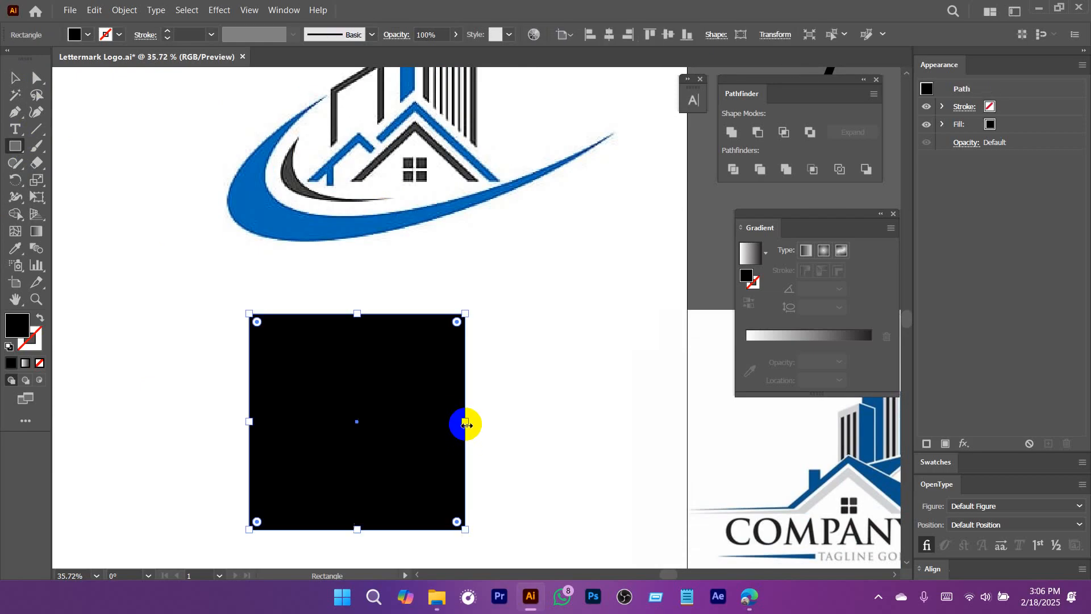
pyautogui.press('v')
pyautogui.moveTo(372, 390); pyautogui.dragTo(371, 363)
pyautogui.press('space')
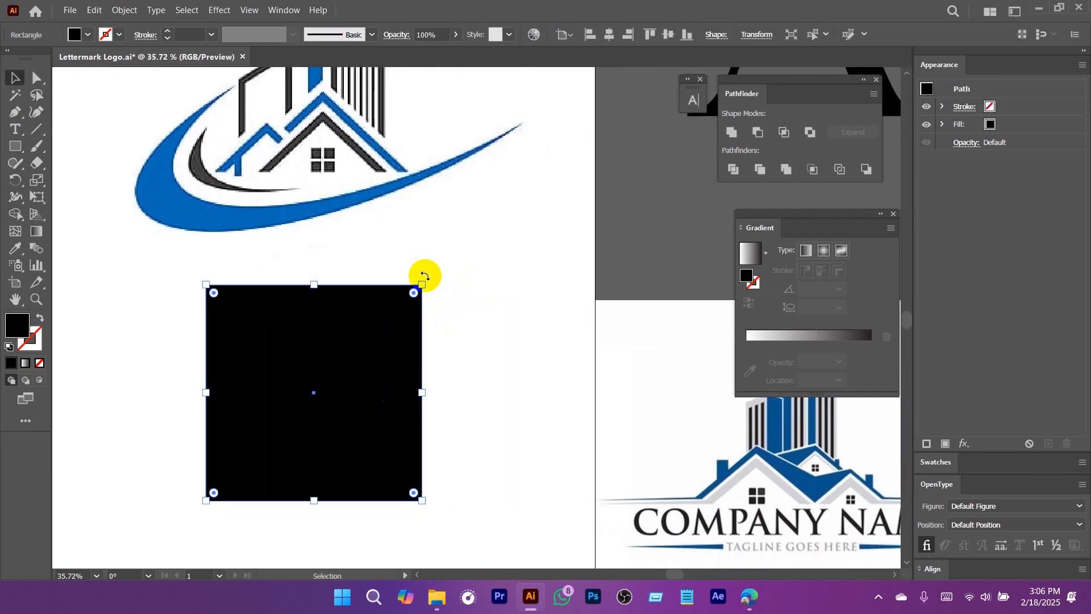
# Rotate the black square 45 degrees into a diamond and position it directly under the Pngtree logo.
pyautogui.moveTo(441, 275); pyautogui.dragTo(448, 394)
pyautogui.press('space')
pyautogui.moveTo(349, 397); pyautogui.dragTo(363, 356)
pyautogui.press('space')
pyautogui.moveTo(361, 310); pyautogui.dragTo(344, 329)
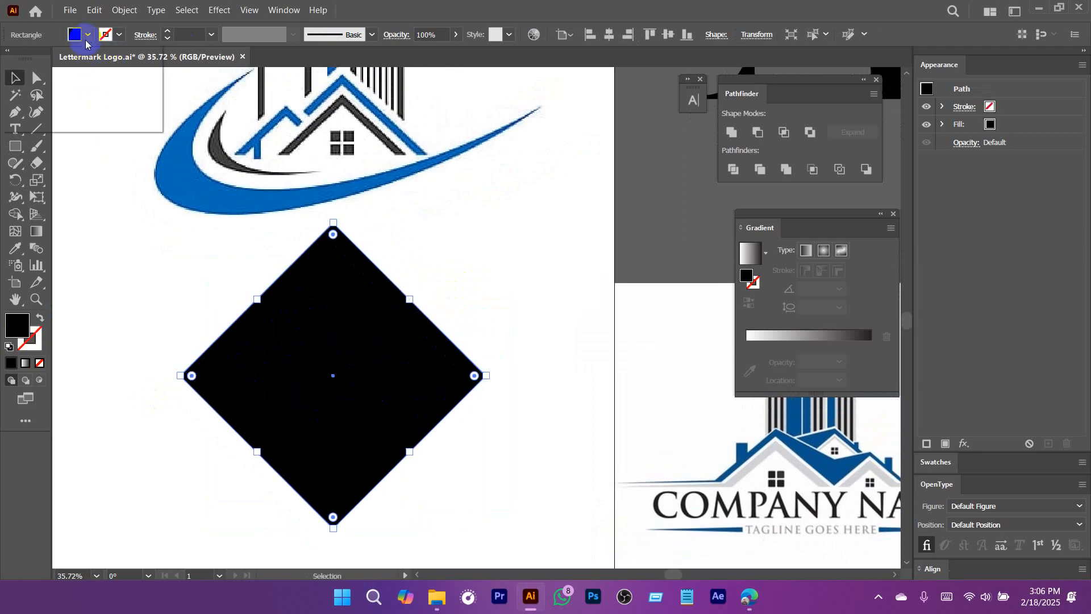
# Remove the diamond's fill and give it a black 20 pt outline.
pyautogui.click(87, 37)
pyautogui.click(10, 59)
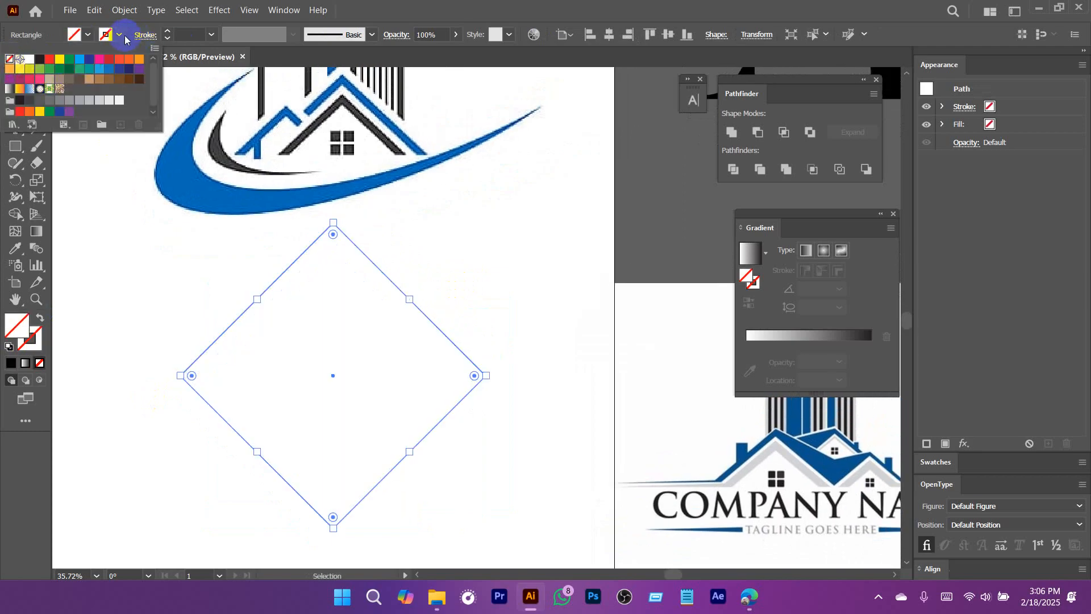
pyautogui.click(115, 47)
pyautogui.click(116, 37)
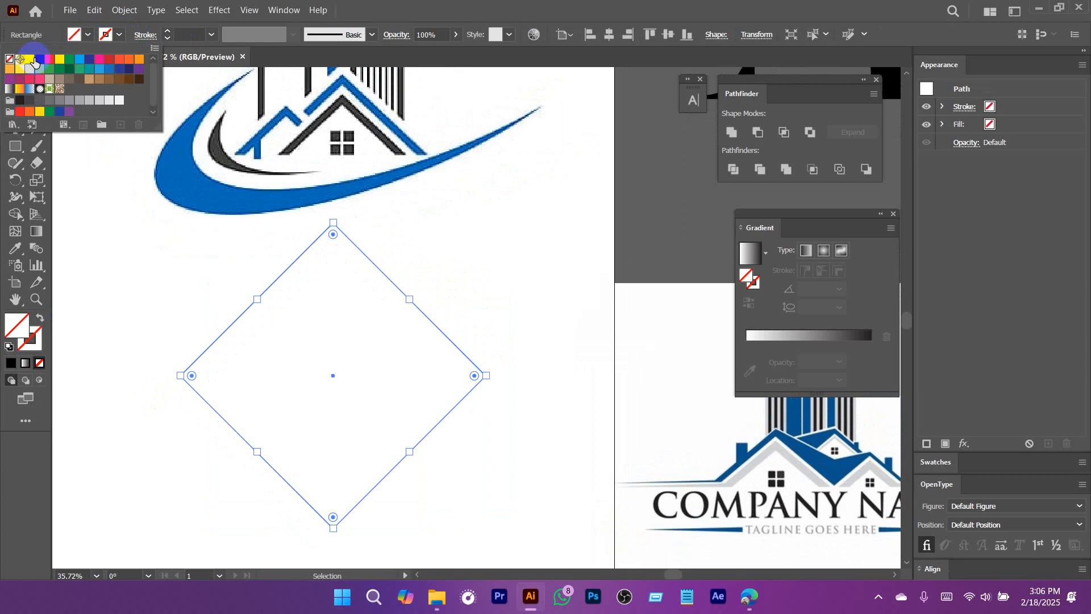
pyautogui.click(41, 64)
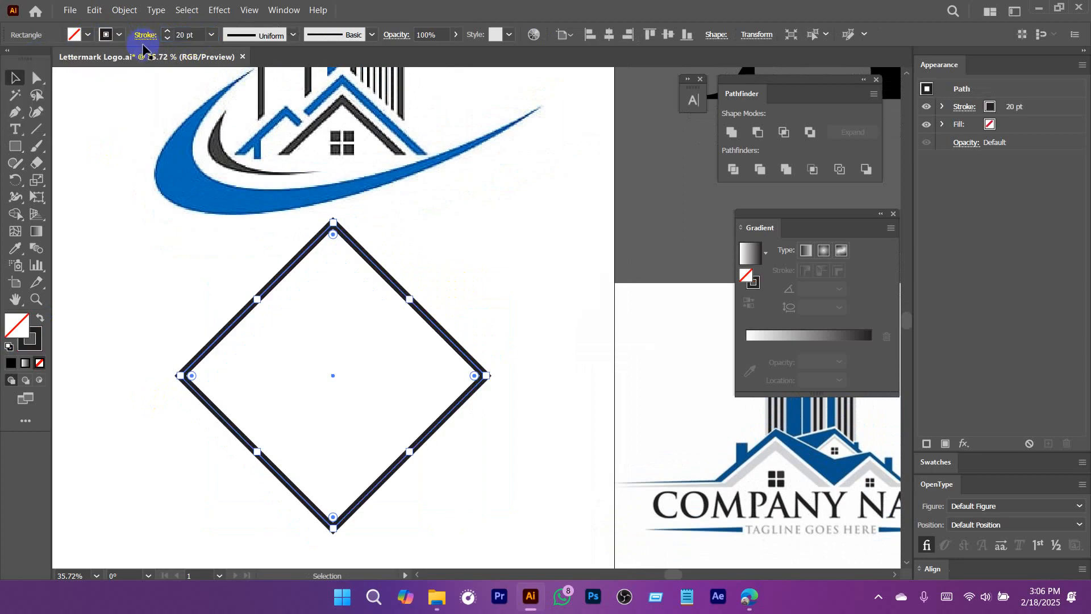
pyautogui.moveTo(529, 300); pyautogui.dragTo(545, 246)
pyautogui.click(465, 484)
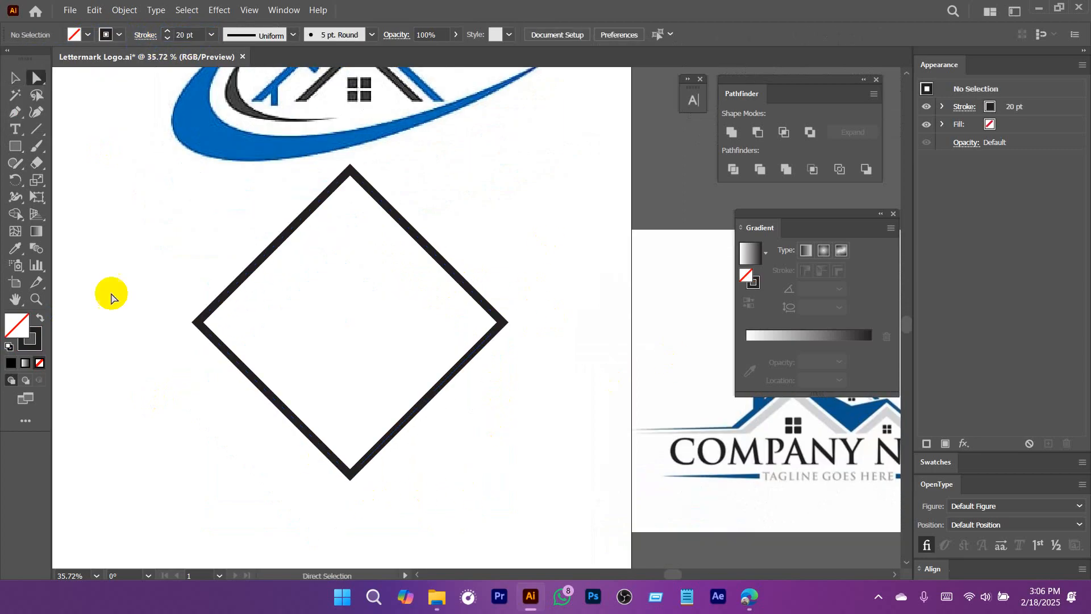
# Delete the diamond's bottom corner point to leave an open roof line.
pyautogui.moveTo(37, 78); pyautogui.dragTo(73, 78)
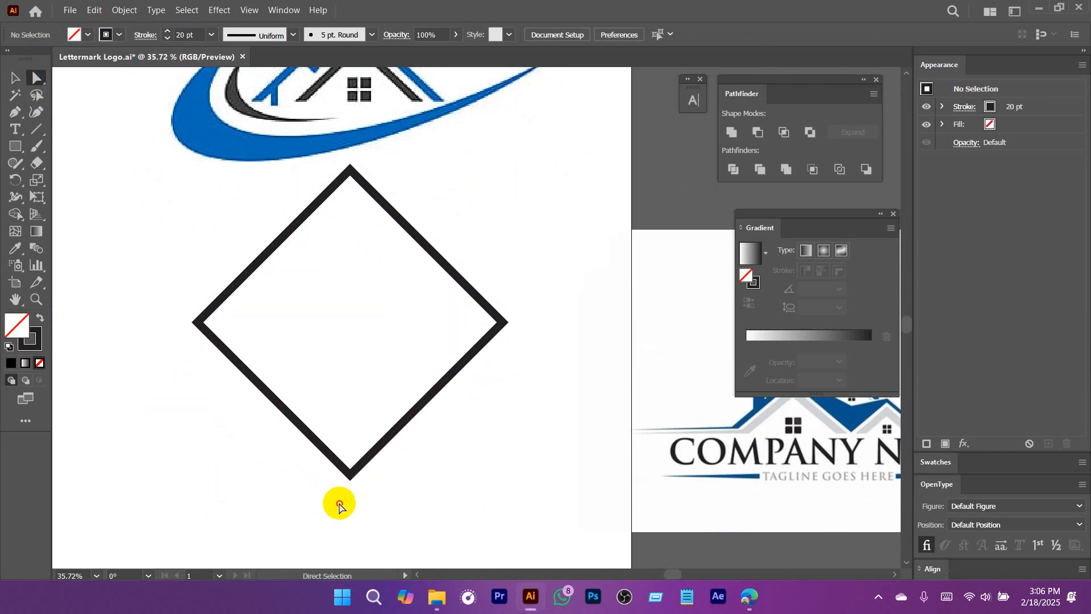
pyautogui.moveTo(338, 502); pyautogui.dragTo(377, 434)
pyautogui.press('Delete')
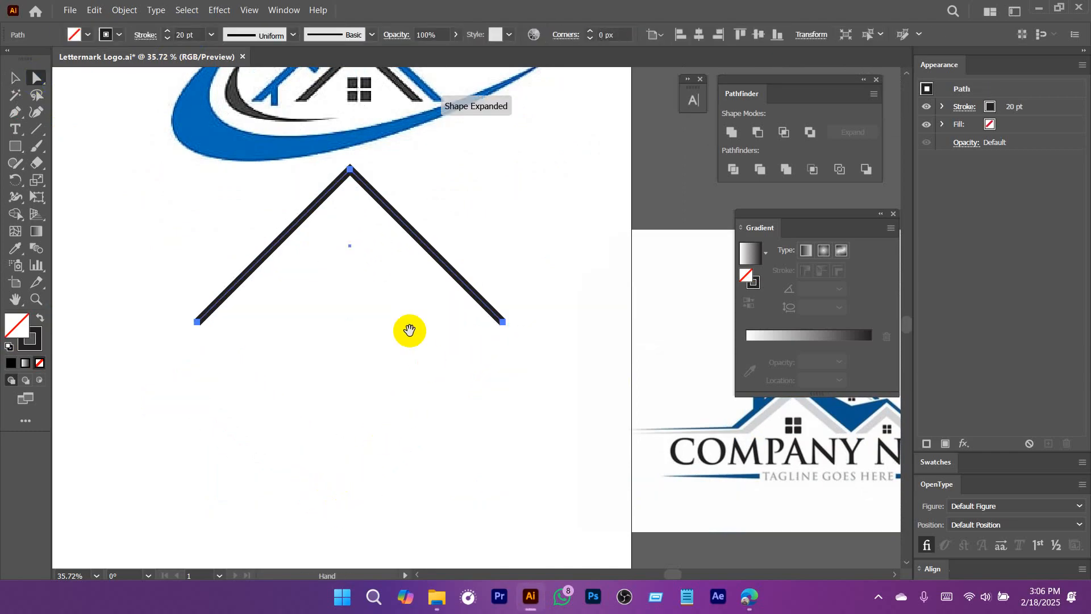
pyautogui.moveTo(407, 329); pyautogui.dragTo(383, 443)
pyautogui.click(344, 474)
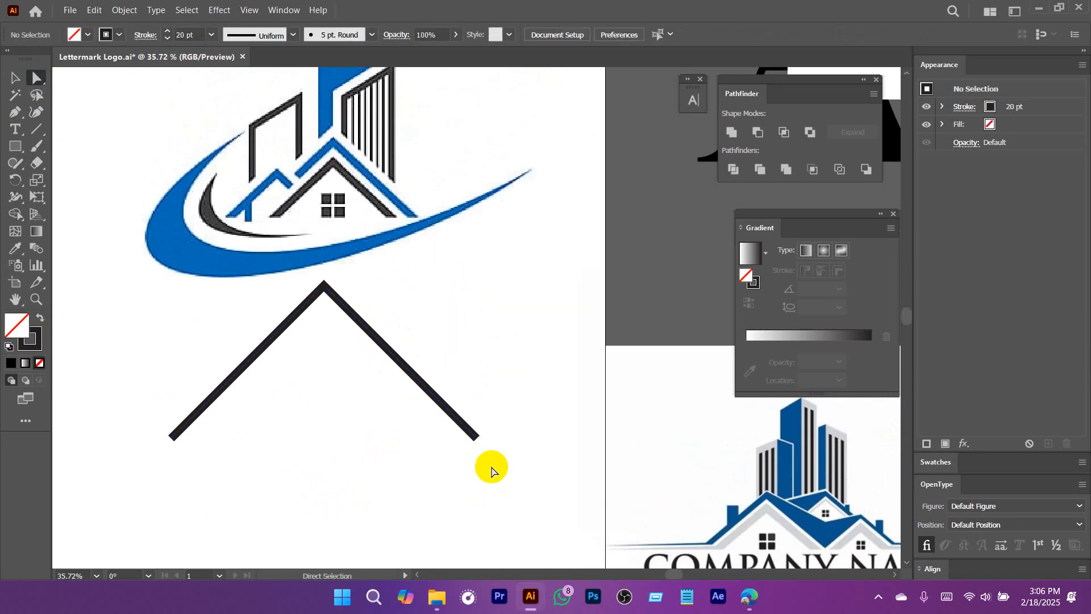
# Shrink the blue and black reference logo image and place it up and to the left of the roof line's peak.
pyautogui.press('v')
pyautogui.click(390, 390)
pyautogui.scroll(-3, 404, 409)
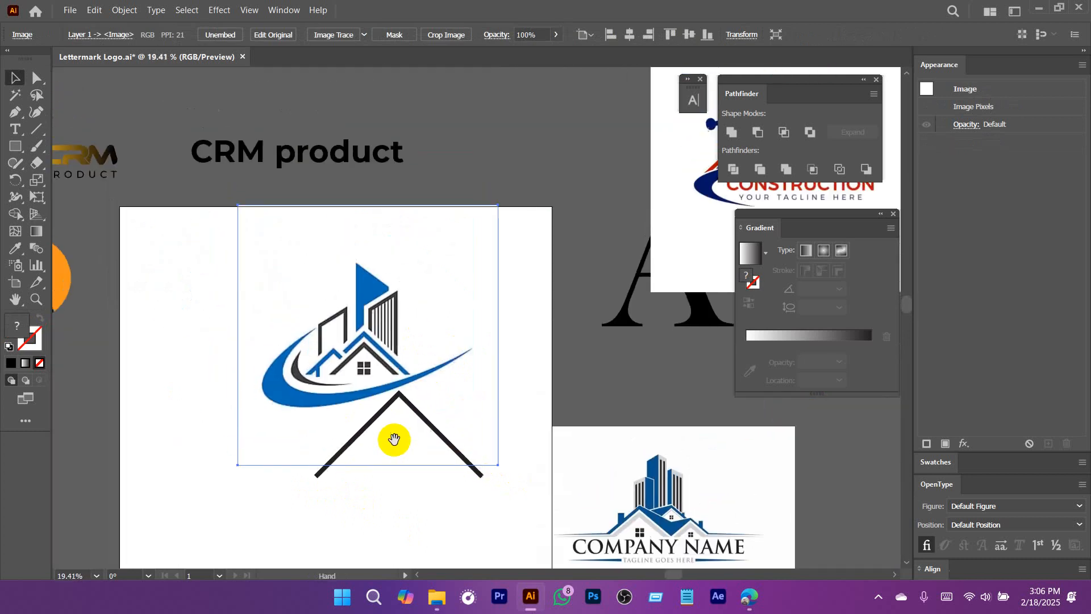
pyautogui.moveTo(379, 316); pyautogui.dragTo(384, 268)
pyautogui.moveTo(377, 165); pyautogui.dragTo(328, 279)
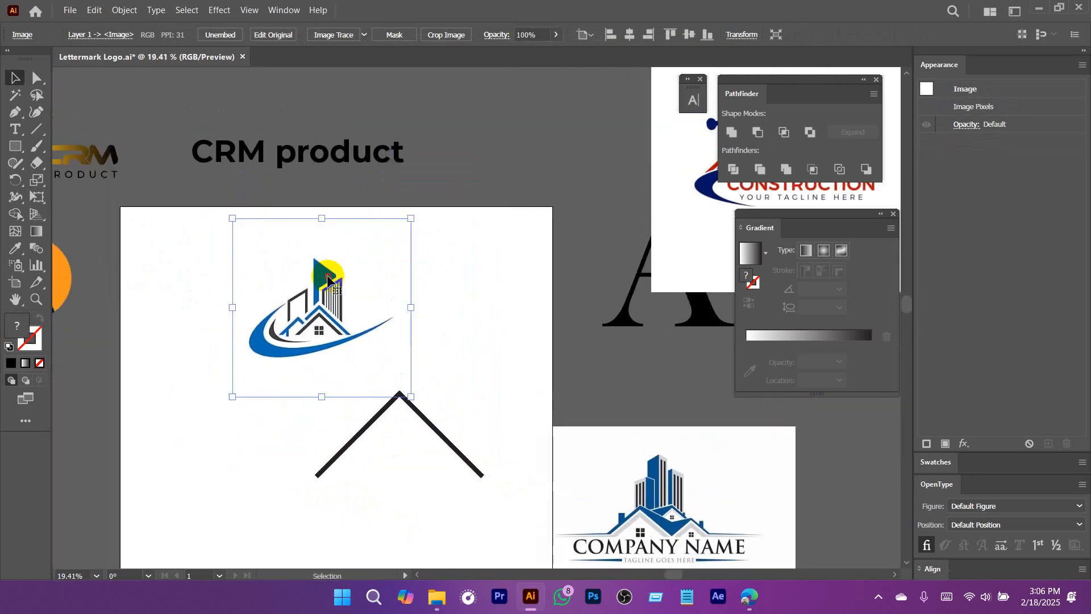
# Lock the resized reference logo image in place.
pyautogui.click(121, 15)
pyautogui.moveTo(298, 107)
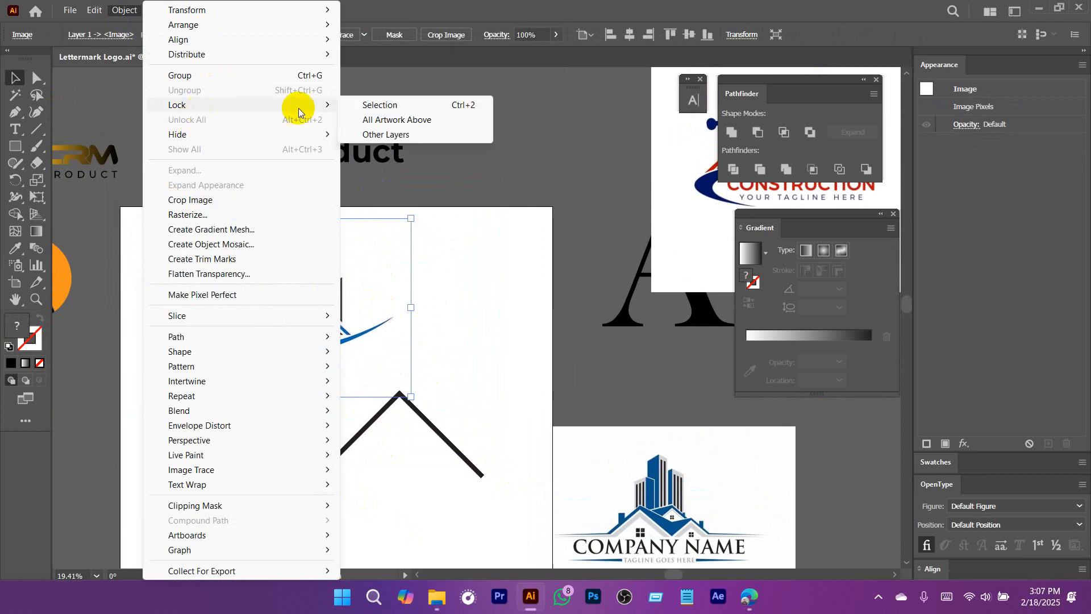
pyautogui.click(400, 104)
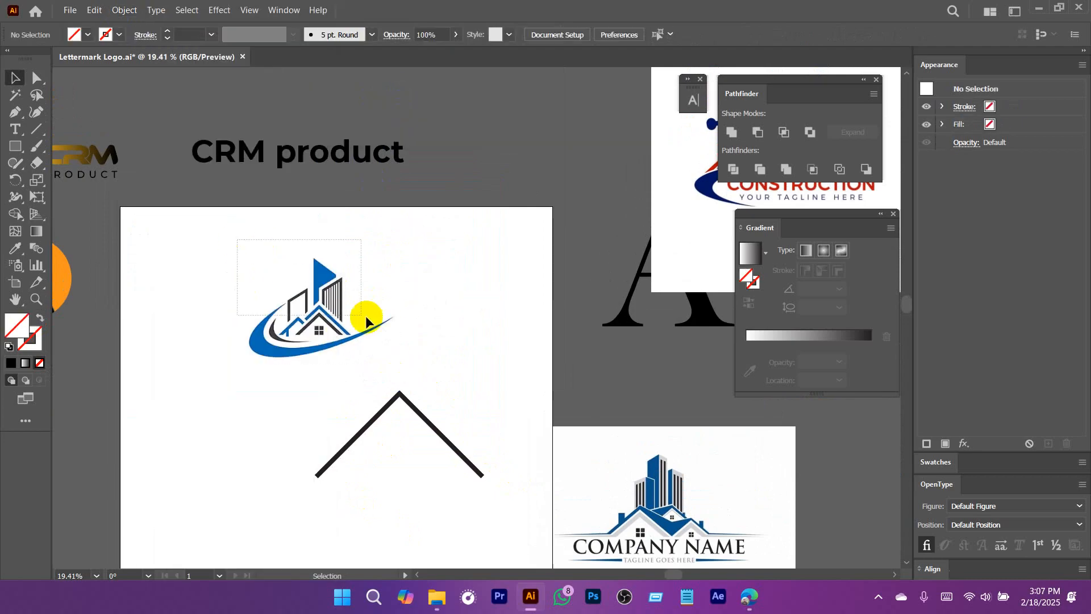
pyautogui.moveTo(298, 290); pyautogui.dragTo(318, 287)
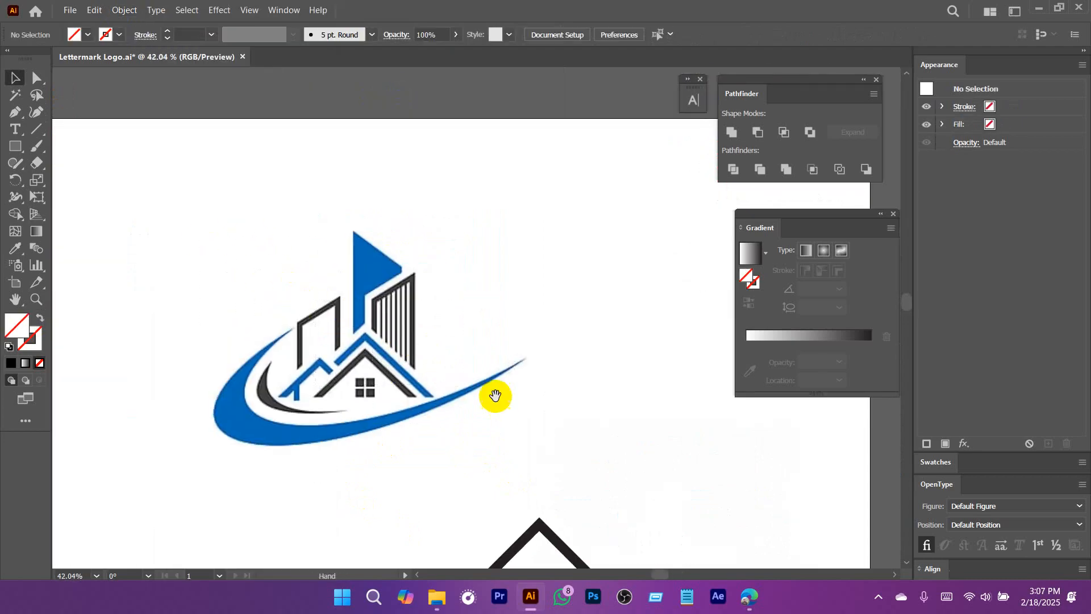
# Duplicate the roof line and nest a slightly smaller copy centred beneath the original.
pyautogui.scroll(-5, 495, 396)
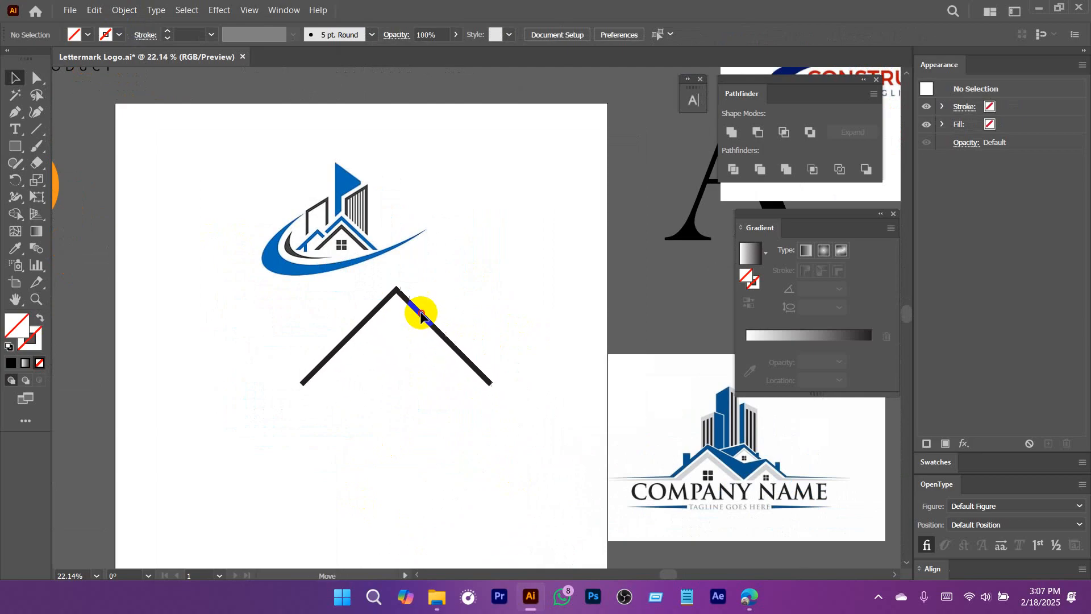
pyautogui.click(430, 315)
pyautogui.scroll(3, 432, 296)
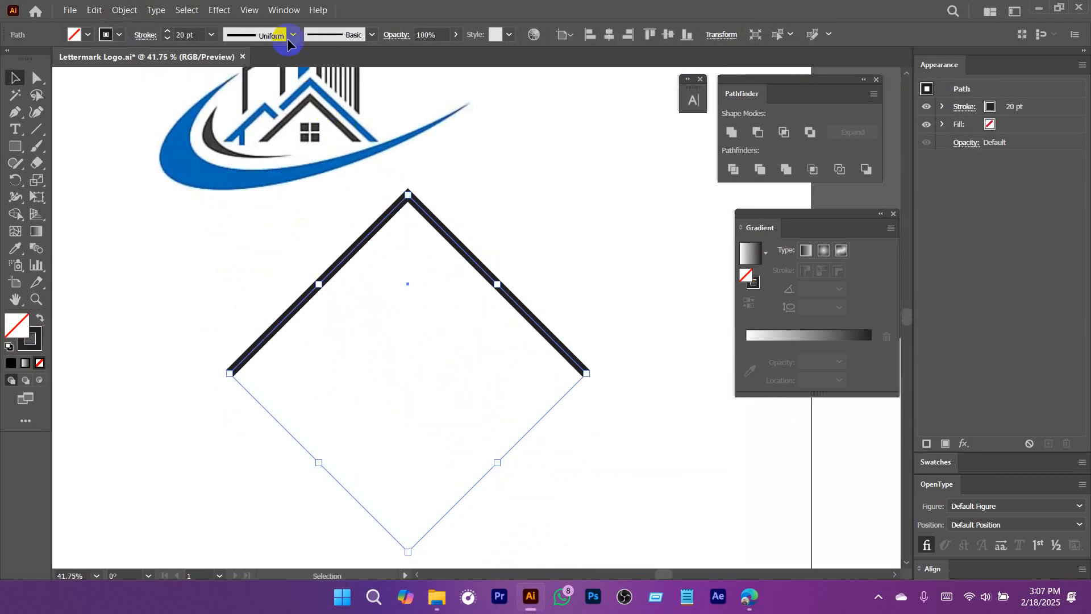
pyautogui.moveTo(424, 303); pyautogui.dragTo(444, 296)
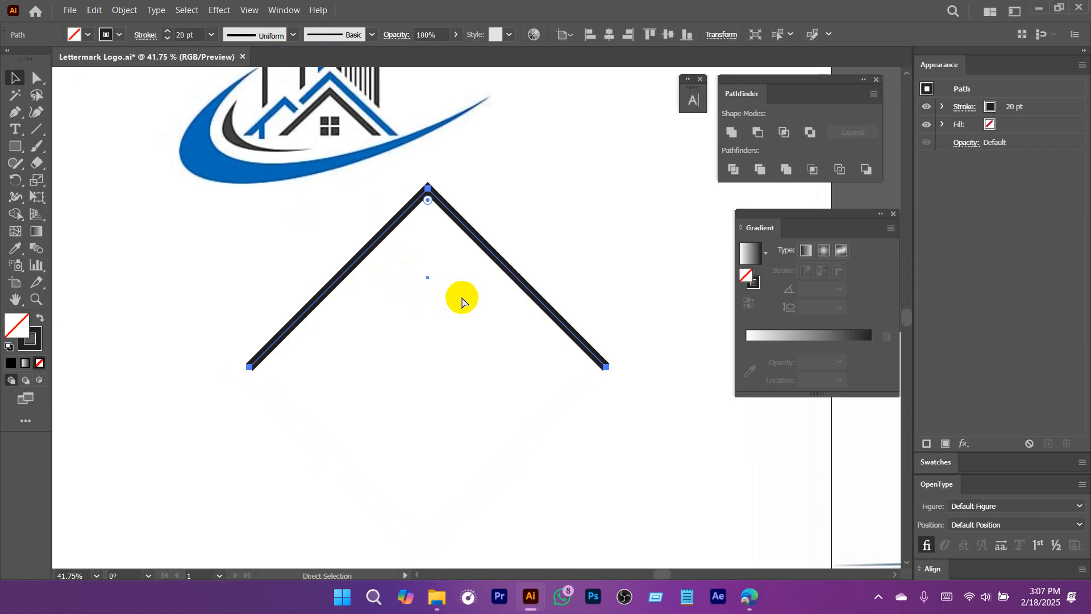
pyautogui.press('v')
pyautogui.moveTo(428, 184); pyautogui.dragTo(433, 238)
pyautogui.scroll(3, 462, 248)
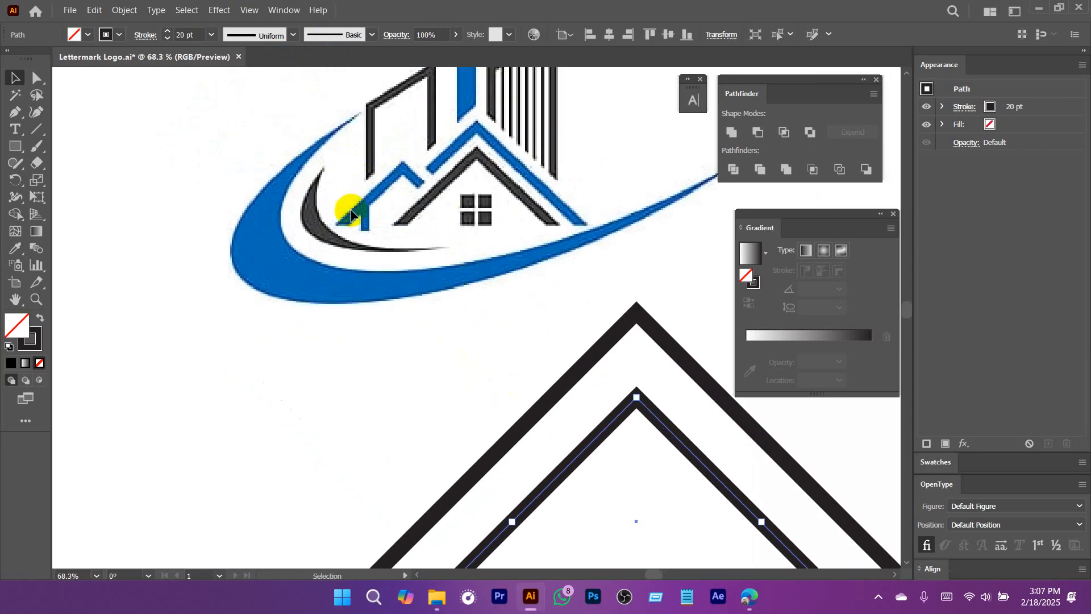
# Duplicate the roof line as a much smaller copy, overlapping the left slopes of the two large roof lines.
pyautogui.scroll(-4, 527, 329)
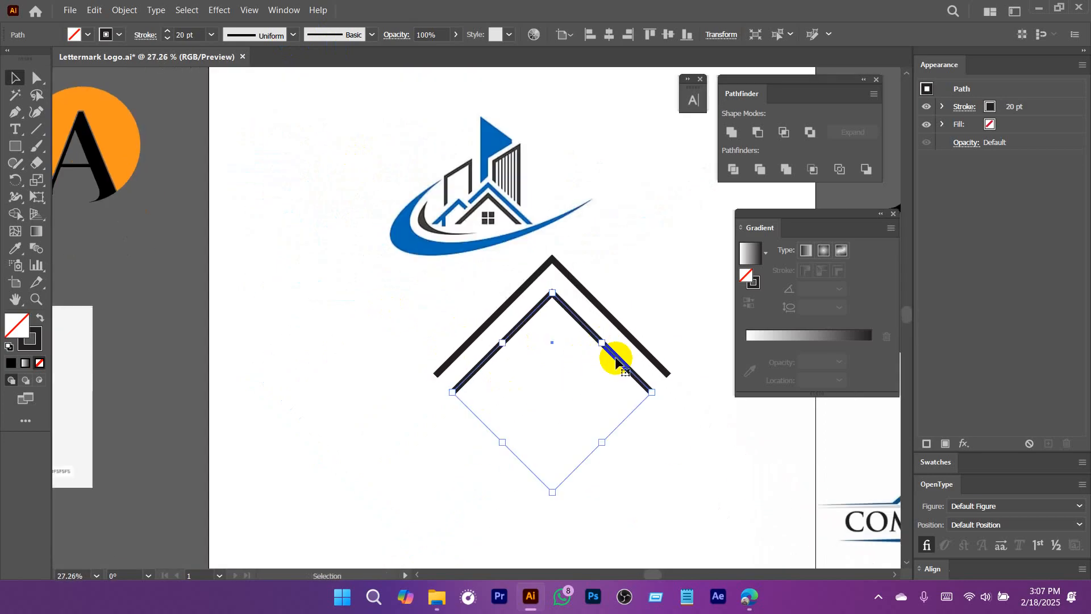
pyautogui.click(665, 377)
pyautogui.moveTo(606, 348); pyautogui.dragTo(469, 289)
pyautogui.moveTo(412, 229); pyautogui.dragTo(447, 303)
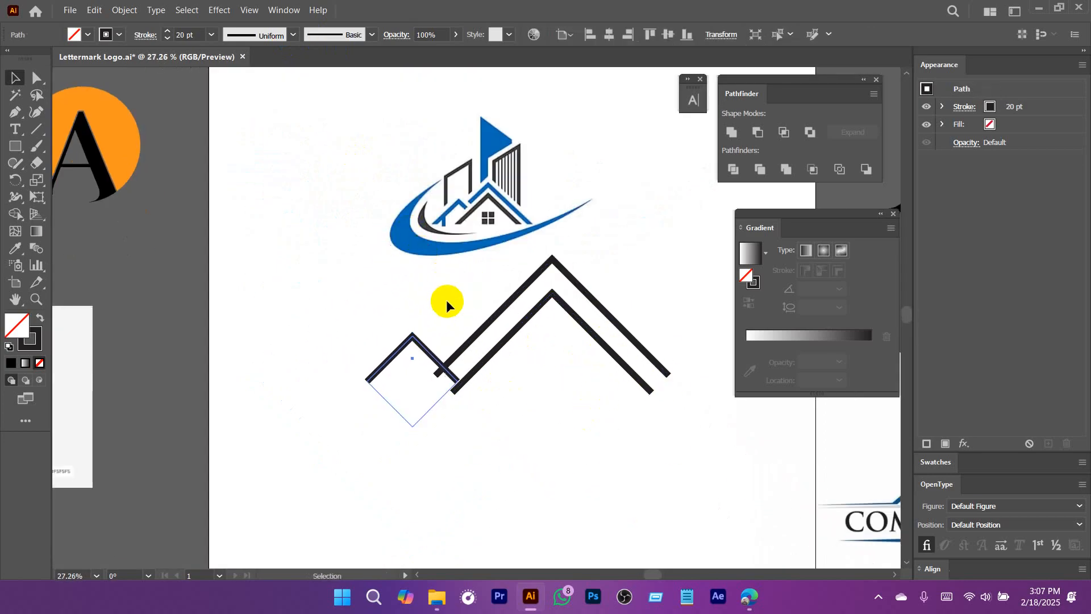
pyautogui.scroll(2, 447, 305)
pyautogui.moveTo(346, 402)
pyautogui.mouseDown()
pyautogui.moveTo(404, 294)
pyautogui.moveTo(418, 337)
pyautogui.mouseUp()
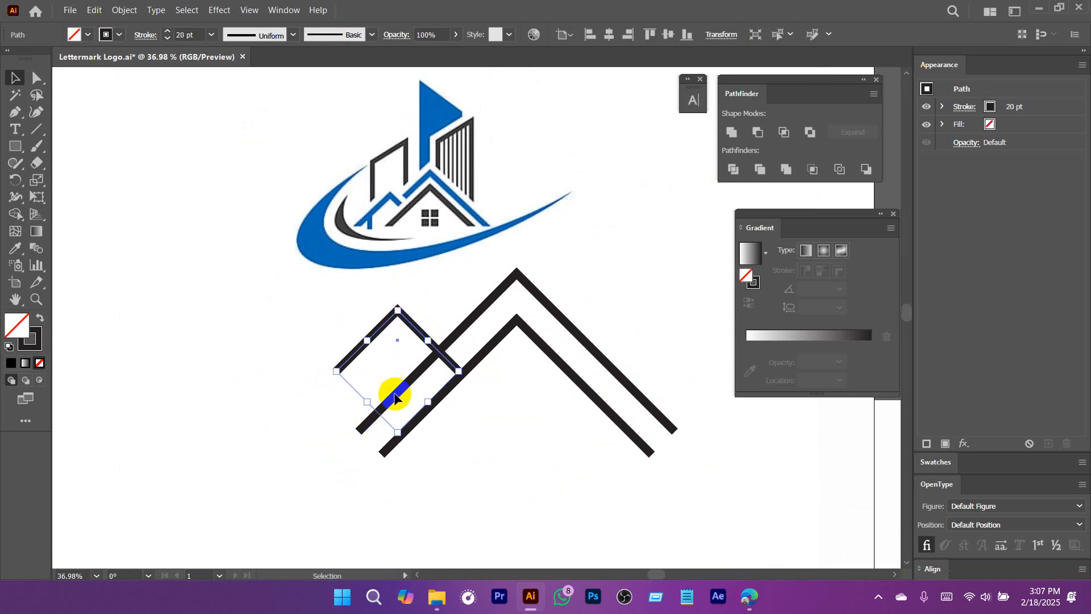
# Lengthen both legs of the small roof line diagonally downward, taking the right leg across the large roofs' left slopes.
pyautogui.scroll(3, 467, 366)
pyautogui.scroll(-1, 471, 369)
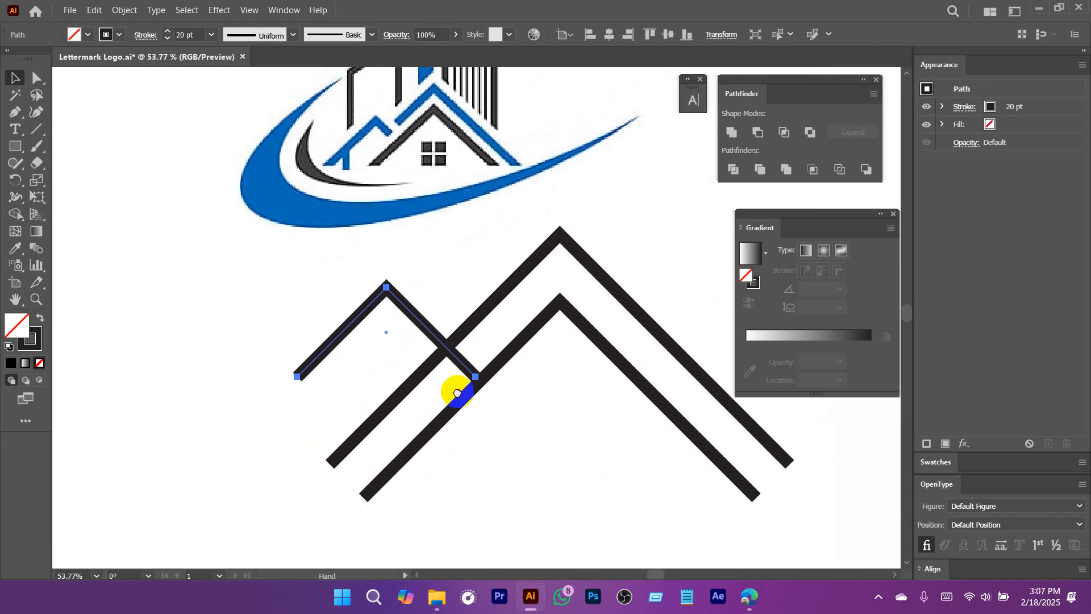
pyautogui.scroll(-1, 463, 394)
pyautogui.press('a')
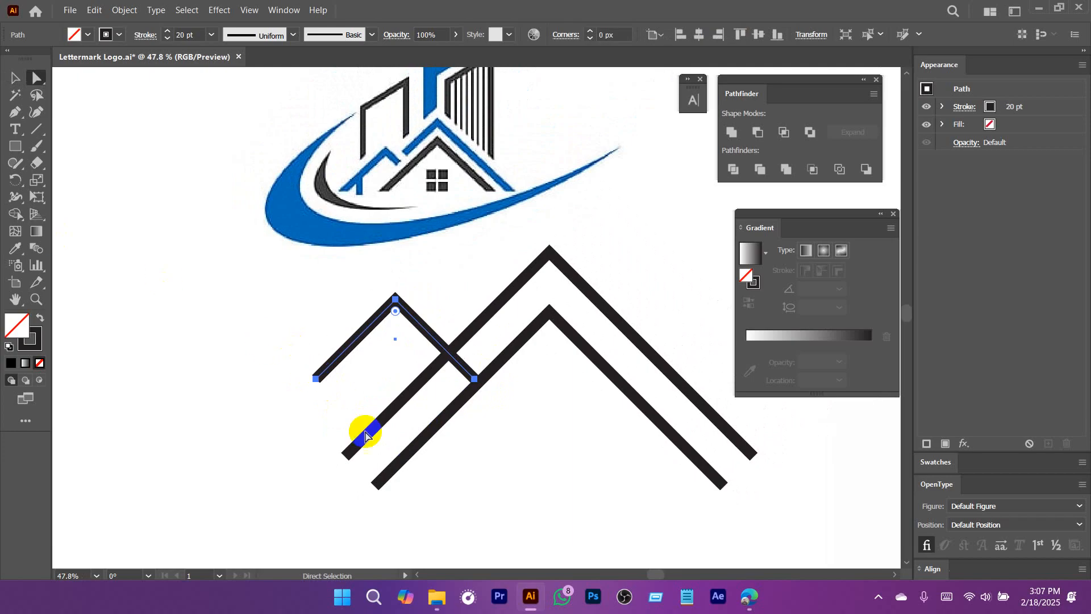
pyautogui.moveTo(288, 350); pyautogui.dragTo(194, 503)
pyautogui.click(482, 414)
pyautogui.scroll(-2, 494, 412)
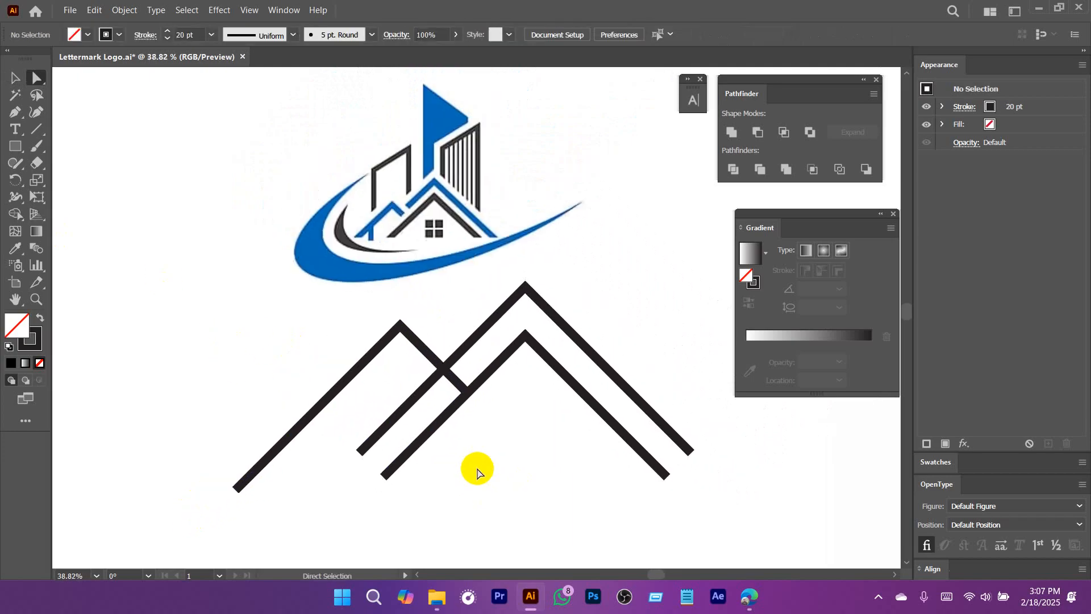
pyautogui.moveTo(466, 392); pyautogui.dragTo(528, 470)
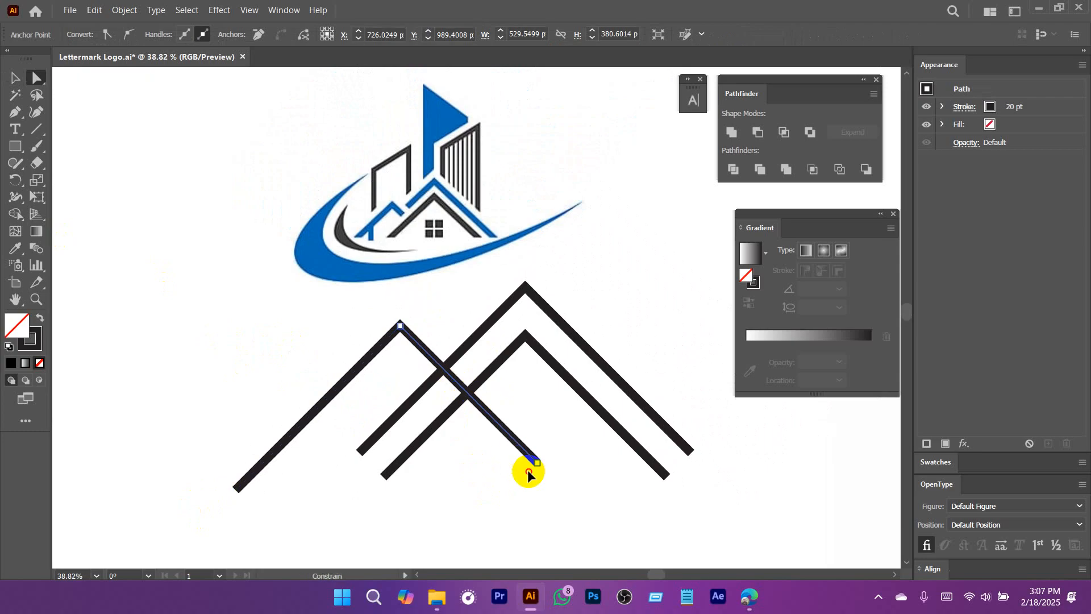
pyautogui.click(556, 452)
pyautogui.moveTo(530, 389); pyautogui.dragTo(517, 394)
# Move the small roof line slightly down and toward the large roofs.
pyautogui.press('v')
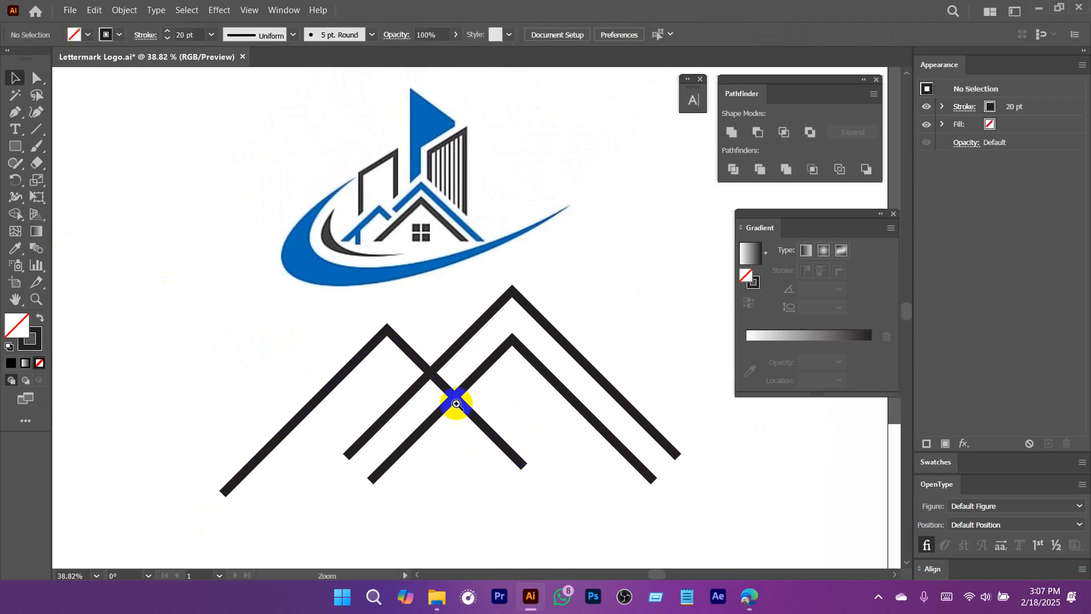
pyautogui.scroll(2, 432, 396)
pyautogui.moveTo(401, 346); pyautogui.dragTo(410, 354)
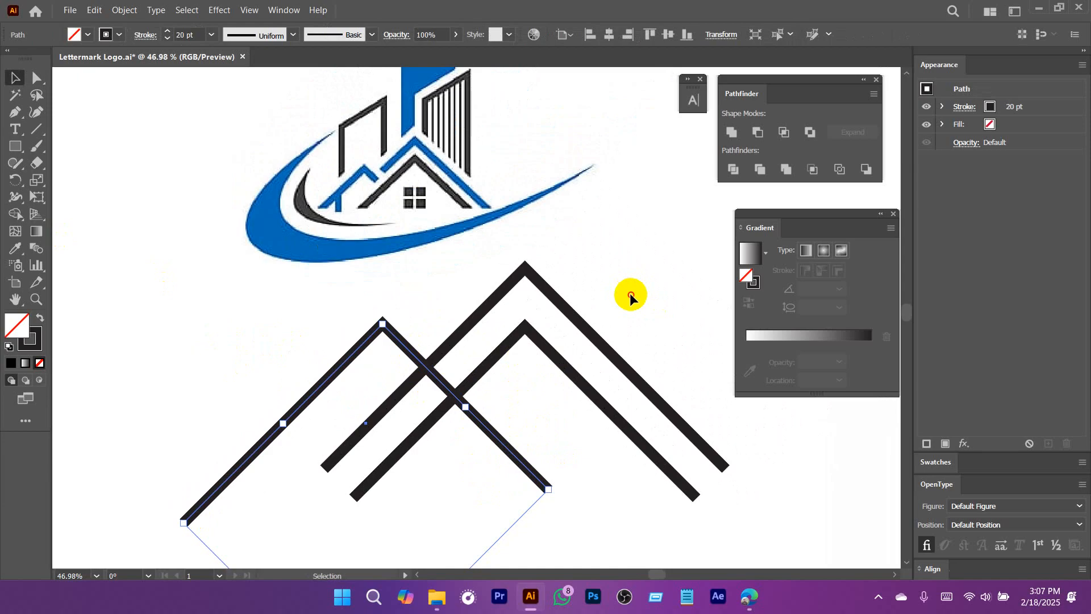
pyautogui.click(630, 293)
# Extend the left legs of the two large roof lines diagonally downward, and move the small roof line closer to their peaks.
pyautogui.moveTo(634, 355); pyautogui.dragTo(566, 380)
pyautogui.moveTo(480, 367); pyautogui.dragTo(513, 382)
pyautogui.press('a')
pyautogui.moveTo(312, 419); pyautogui.dragTo(284, 516)
pyautogui.click(428, 462)
pyautogui.scroll(2, 429, 463)
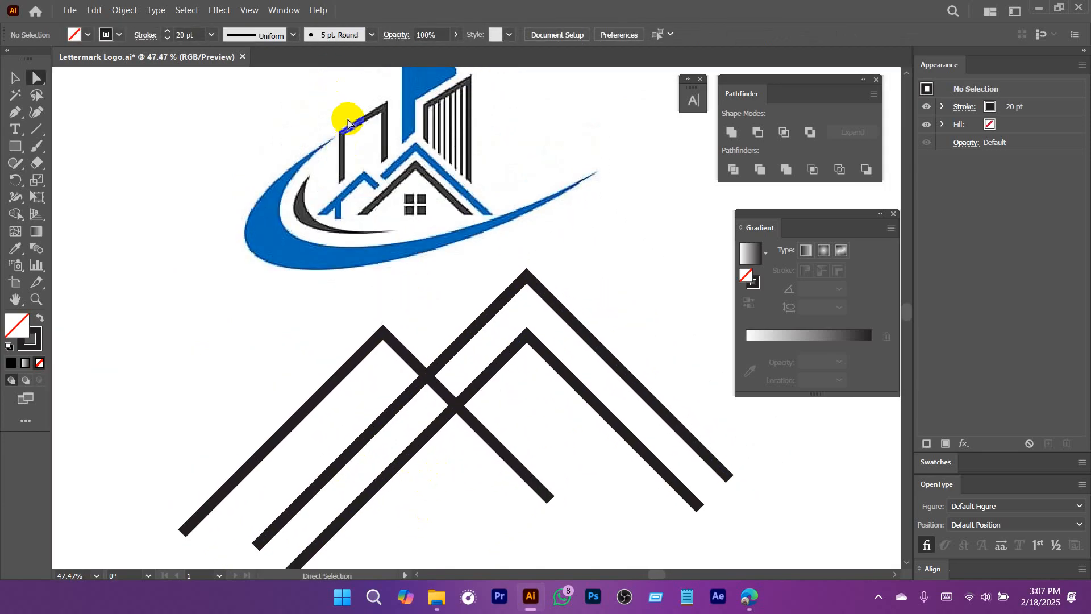
pyautogui.scroll(-1, 494, 364)
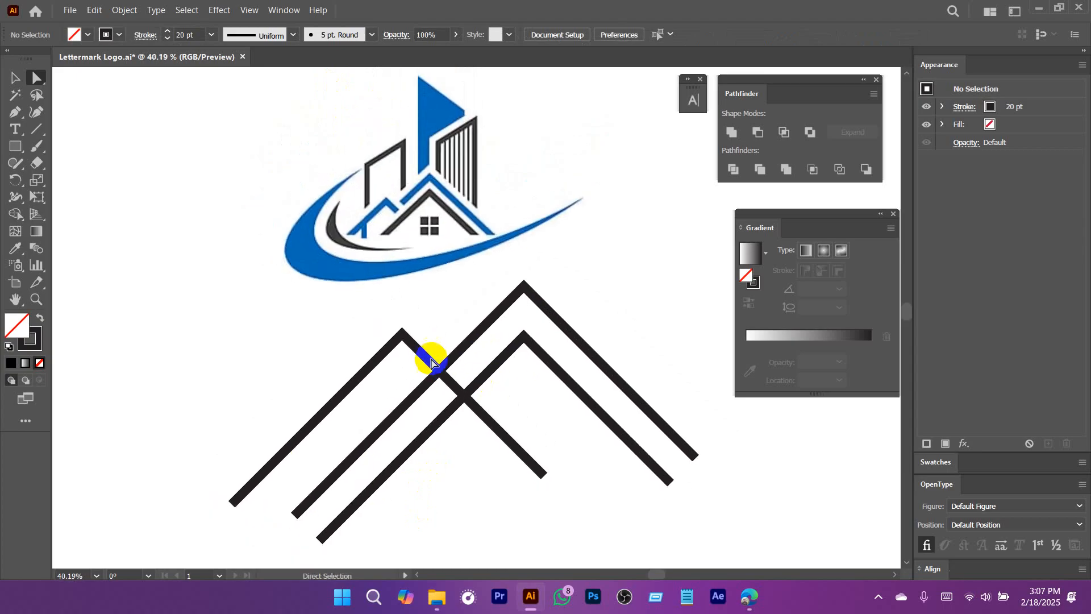
pyautogui.moveTo(423, 357); pyautogui.dragTo(441, 350)
pyautogui.click(36, 146)
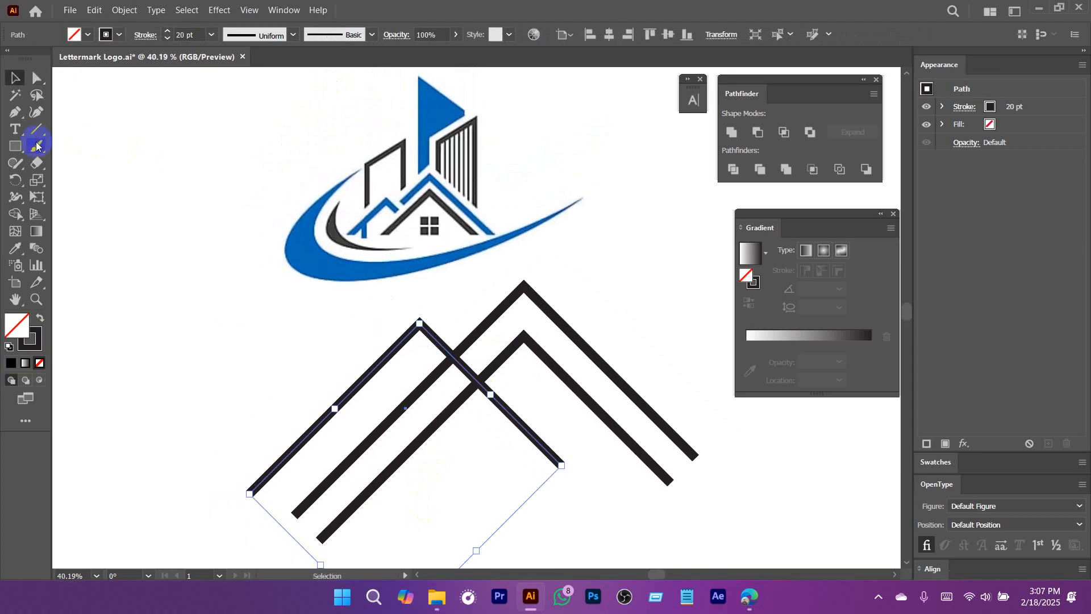
pyautogui.click(17, 149)
pyautogui.moveTo(375, 321); pyautogui.dragTo(423, 378)
# Move all three roof lines together further below the reference logo.
pyautogui.press('v')
pyautogui.moveTo(603, 534); pyautogui.dragTo(331, 265)
pyautogui.moveTo(430, 302); pyautogui.dragTo(484, 349)
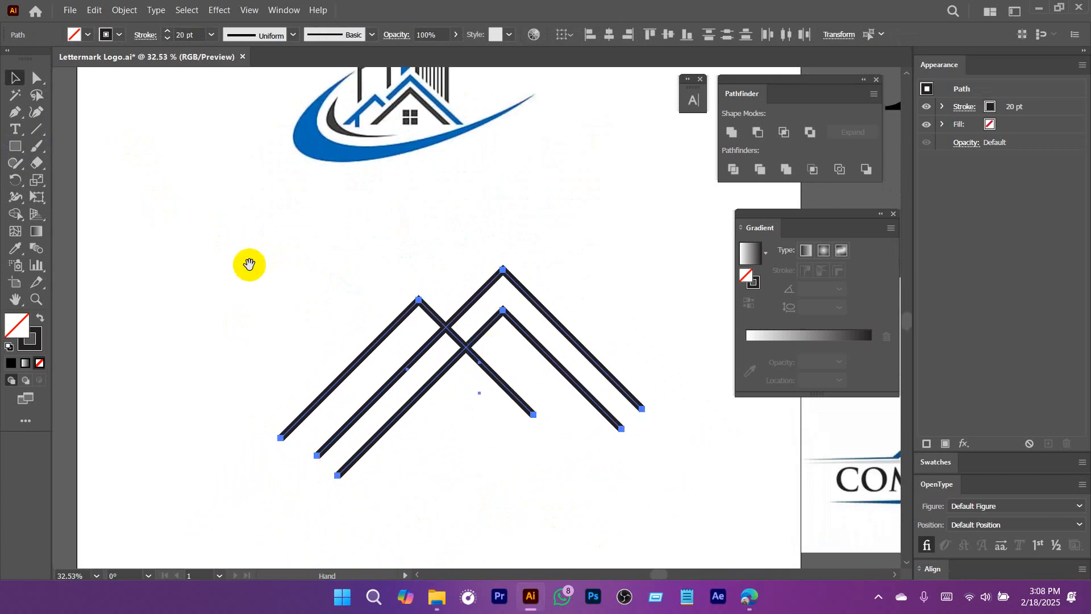
pyautogui.moveTo(281, 213); pyautogui.dragTo(259, 266)
# Draw a tall unfilled rectangle with a black 20 pt stroke over the small roof, and narrow it from both sides.
pyautogui.click(14, 146)
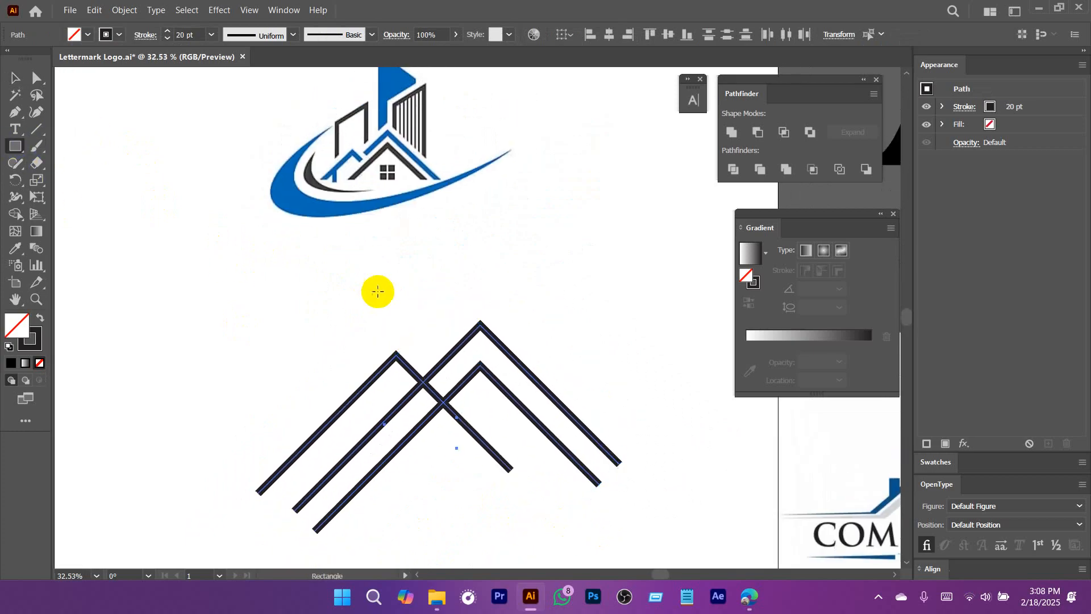
pyautogui.moveTo(342, 280); pyautogui.dragTo(435, 542)
pyautogui.moveTo(458, 330); pyautogui.dragTo(455, 304)
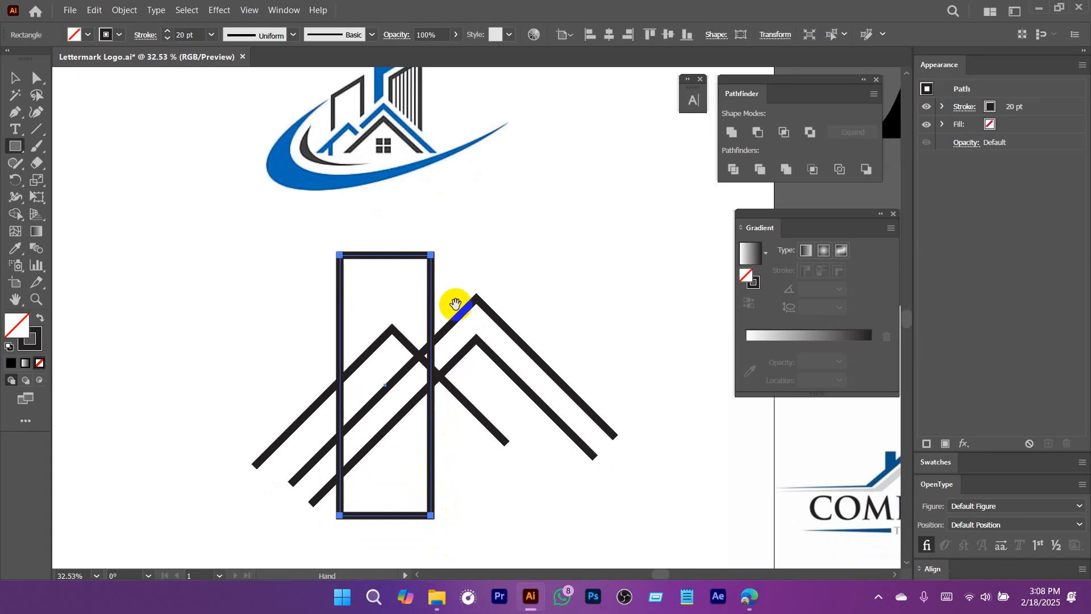
pyautogui.press('v')
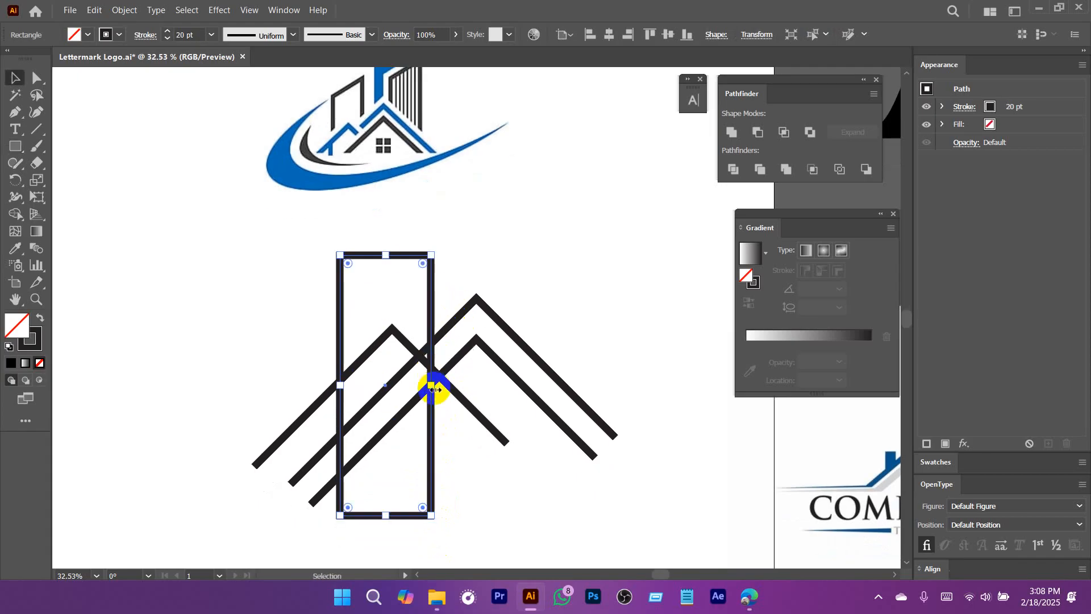
pyautogui.moveTo(431, 385); pyautogui.dragTo(422, 392)
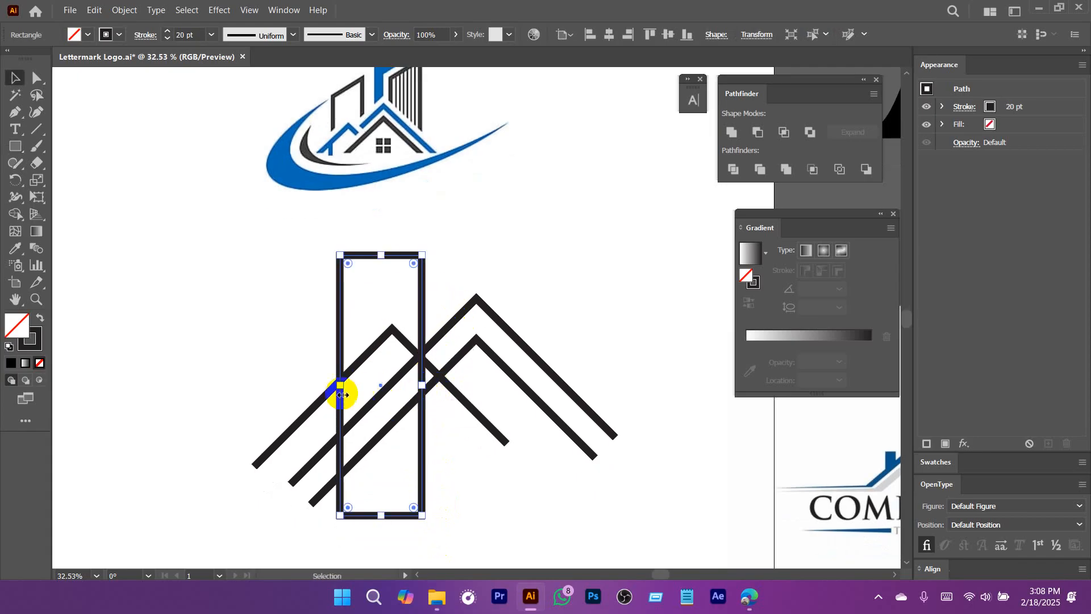
pyautogui.moveTo(340, 388); pyautogui.dragTo(344, 390)
pyautogui.moveTo(377, 270); pyautogui.dragTo(368, 311)
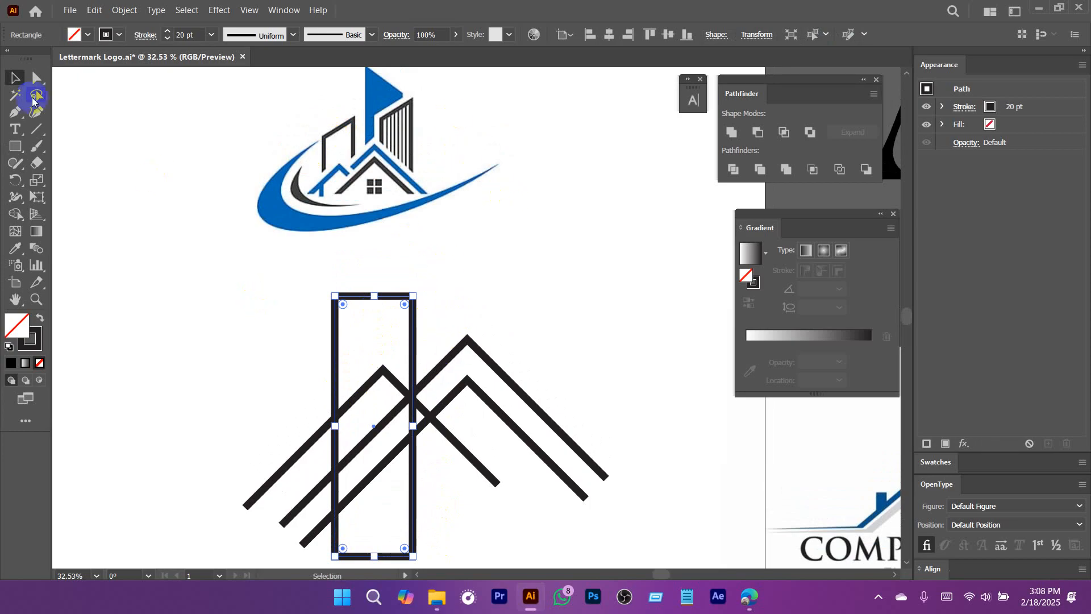
# Slant the tall rectangle's top by lowering its left corner and raising its right one, and shift both top corners upward.
pyautogui.click(29, 83)
pyautogui.click(335, 295)
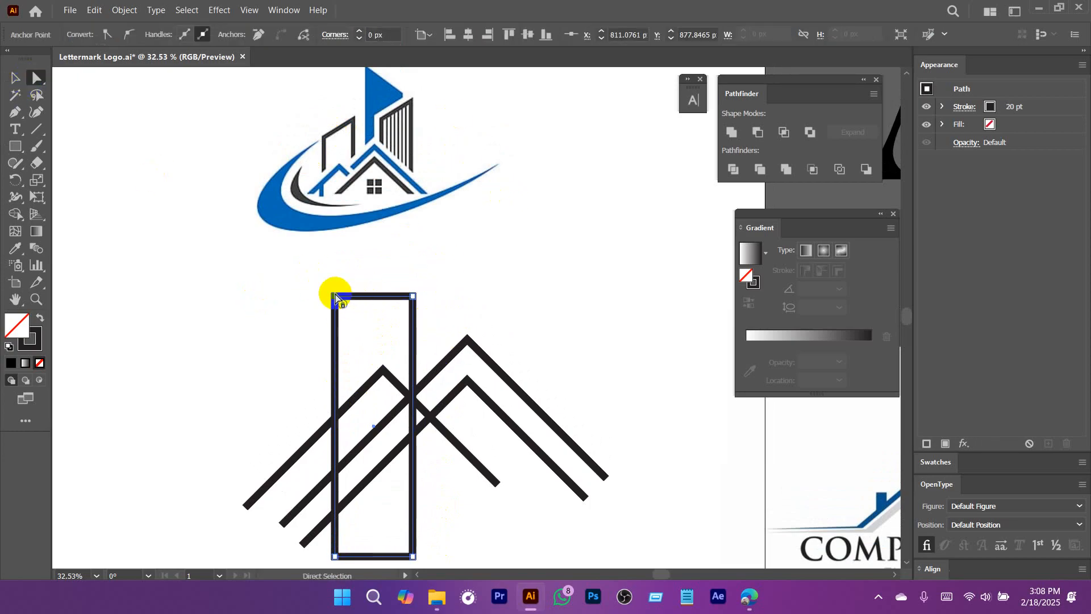
pyautogui.moveTo(335, 297); pyautogui.dragTo(321, 355)
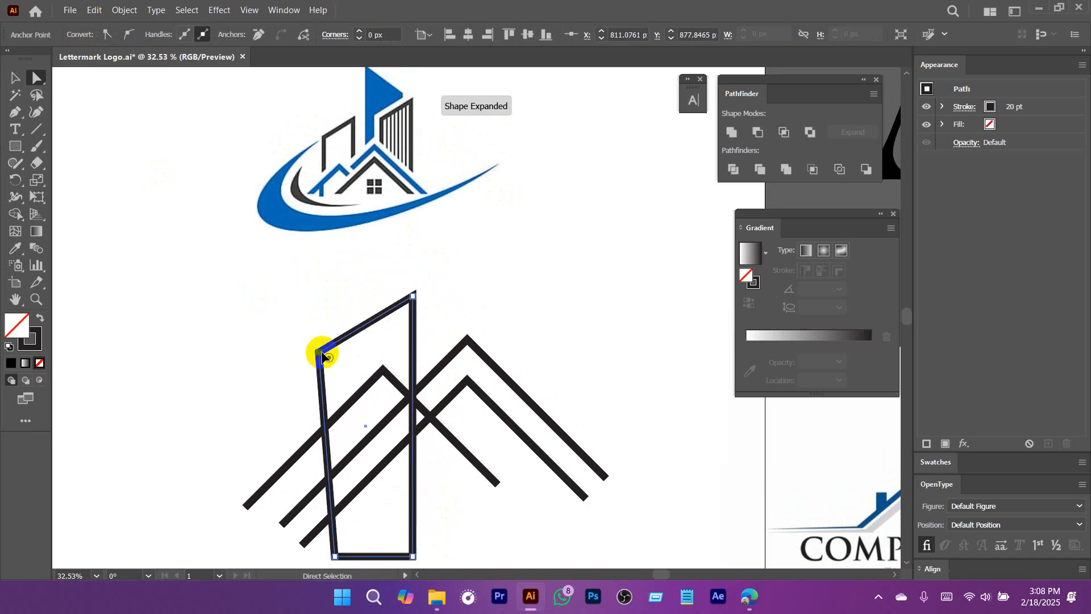
pyautogui.hotkey('ctrl', 'z')
pyautogui.moveTo(314, 278); pyautogui.dragTo(328, 340)
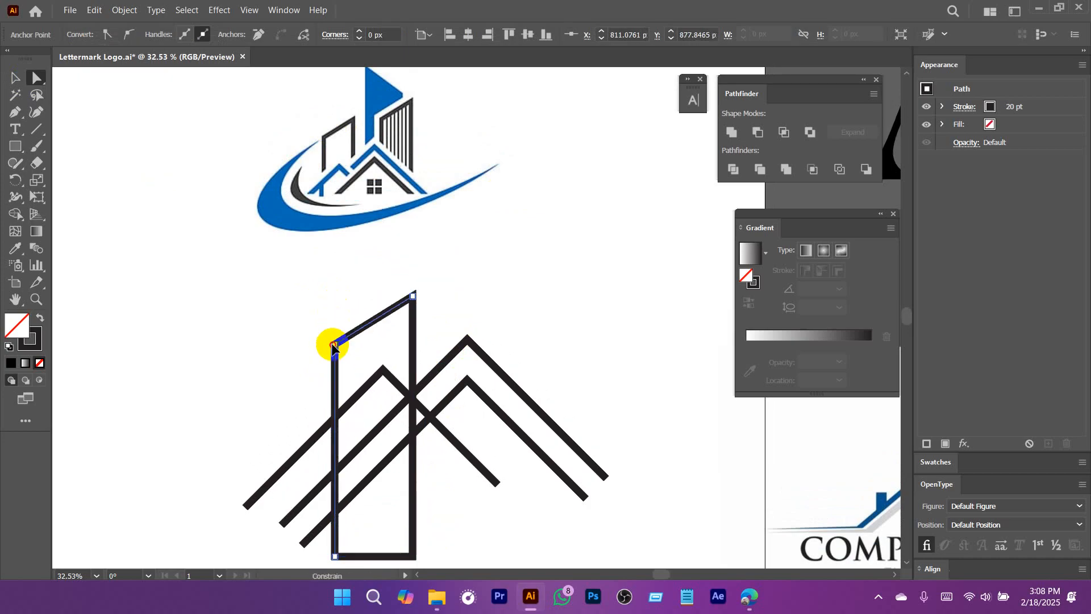
pyautogui.moveTo(414, 287); pyautogui.dragTo(416, 278)
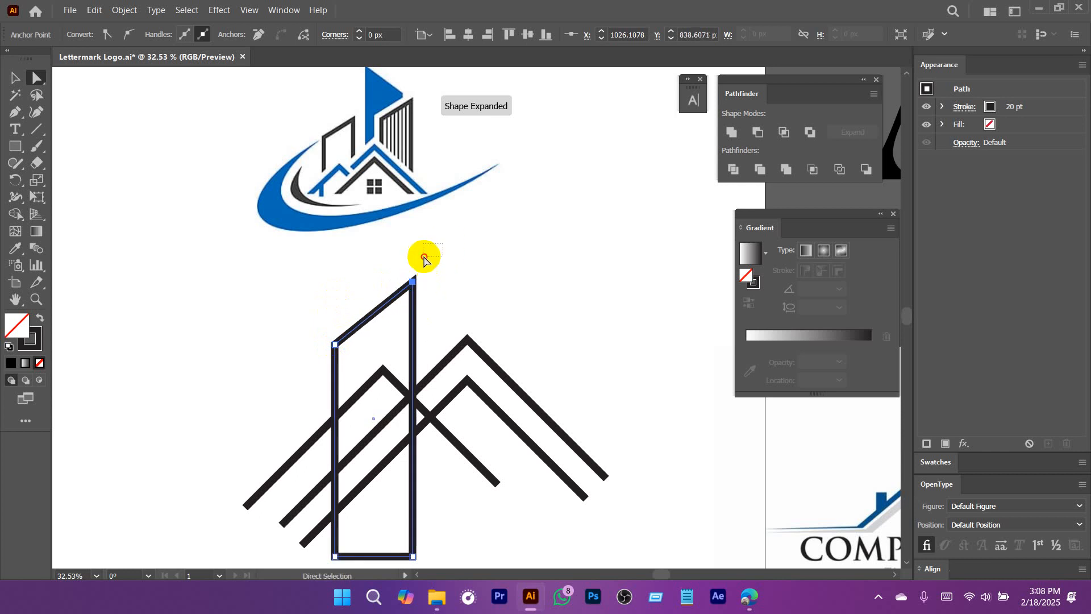
pyautogui.moveTo(443, 243); pyautogui.dragTo(340, 309)
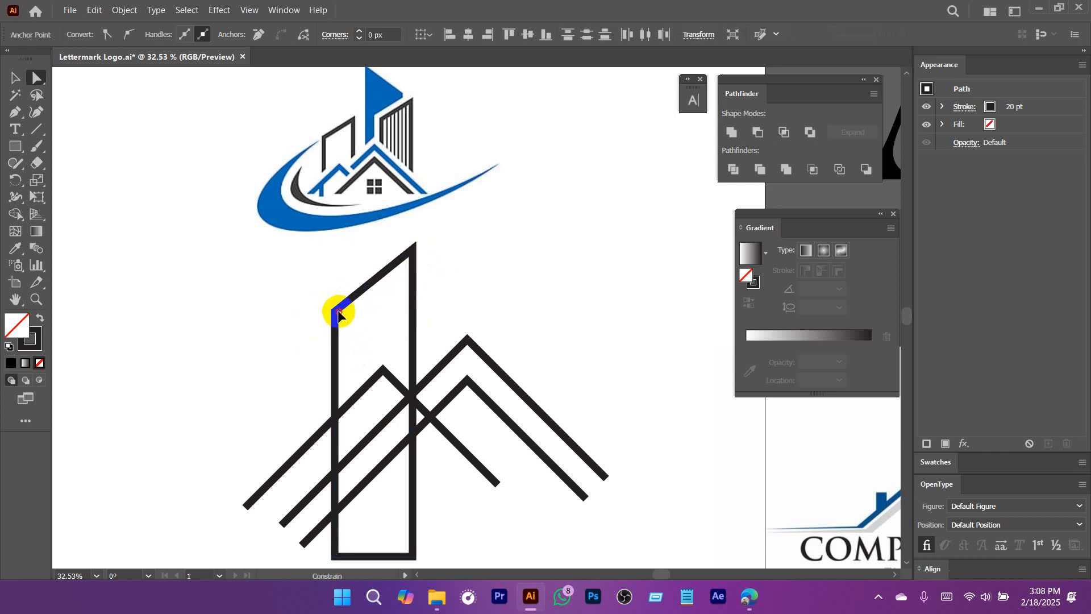
# Move the slanted building outline slightly to the right across the small roof.
pyautogui.click(494, 292)
pyautogui.moveTo(498, 321); pyautogui.dragTo(480, 278)
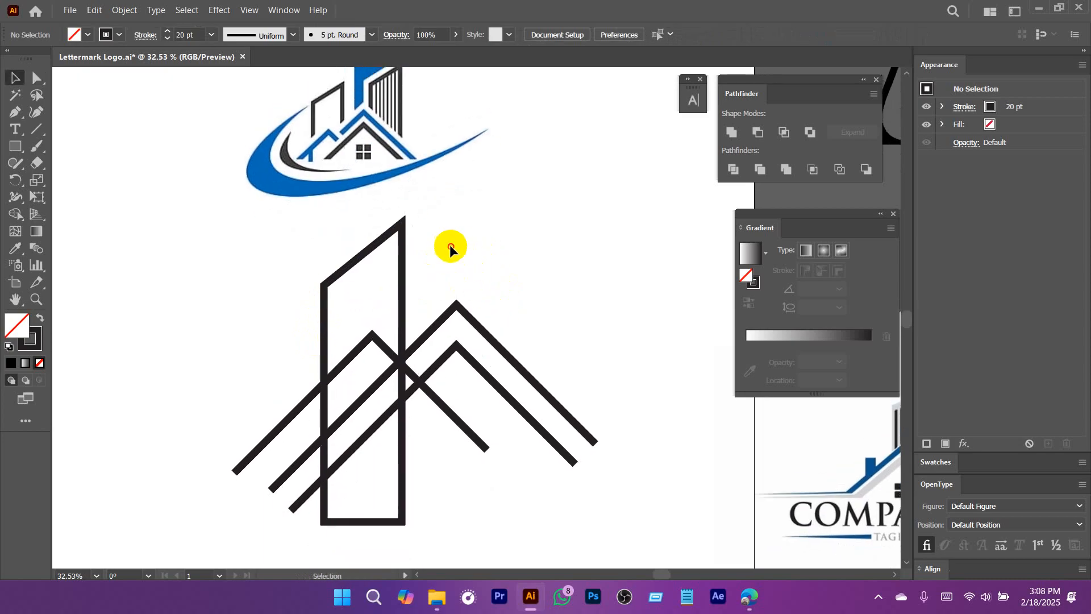
pyautogui.moveTo(404, 272); pyautogui.dragTo(412, 273)
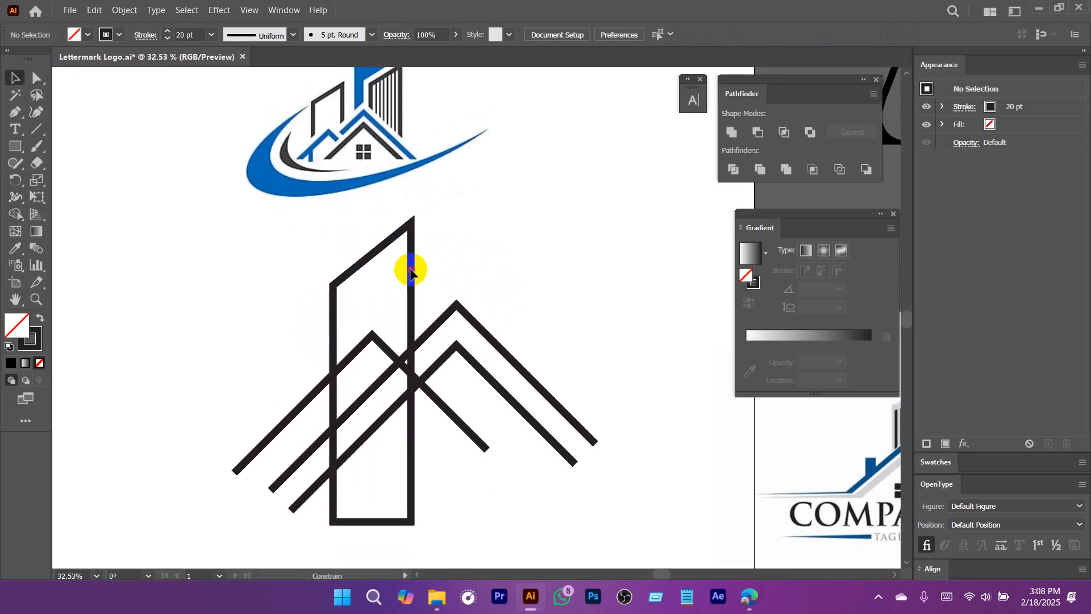
pyautogui.click(502, 284)
pyautogui.moveTo(511, 261); pyautogui.dragTo(441, 338)
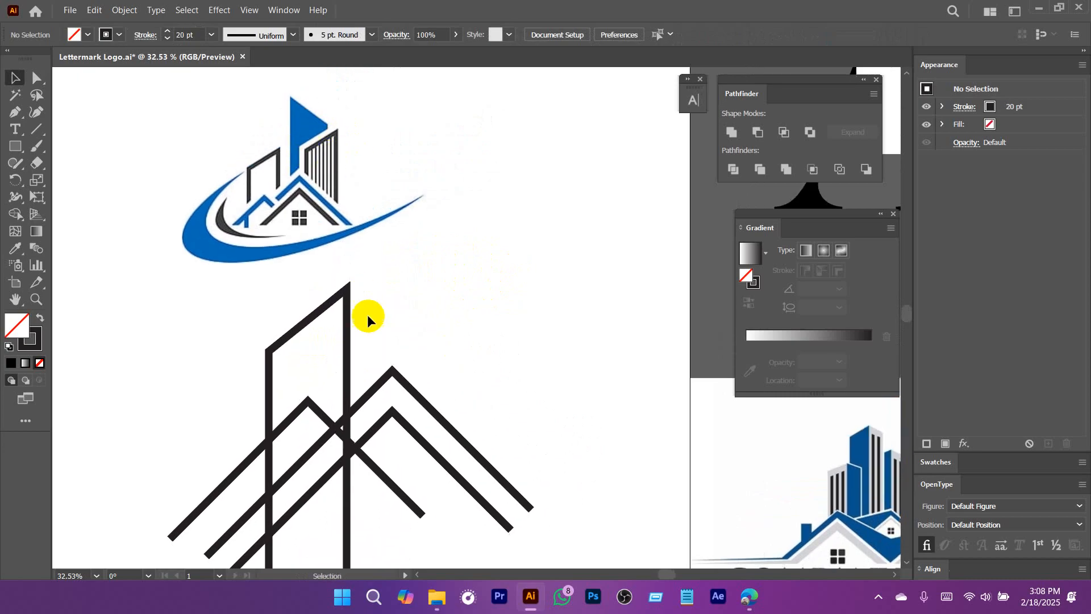
# Duplicate the slanted building outline to the right and reflect the copy left to right.
pyautogui.click(345, 334)
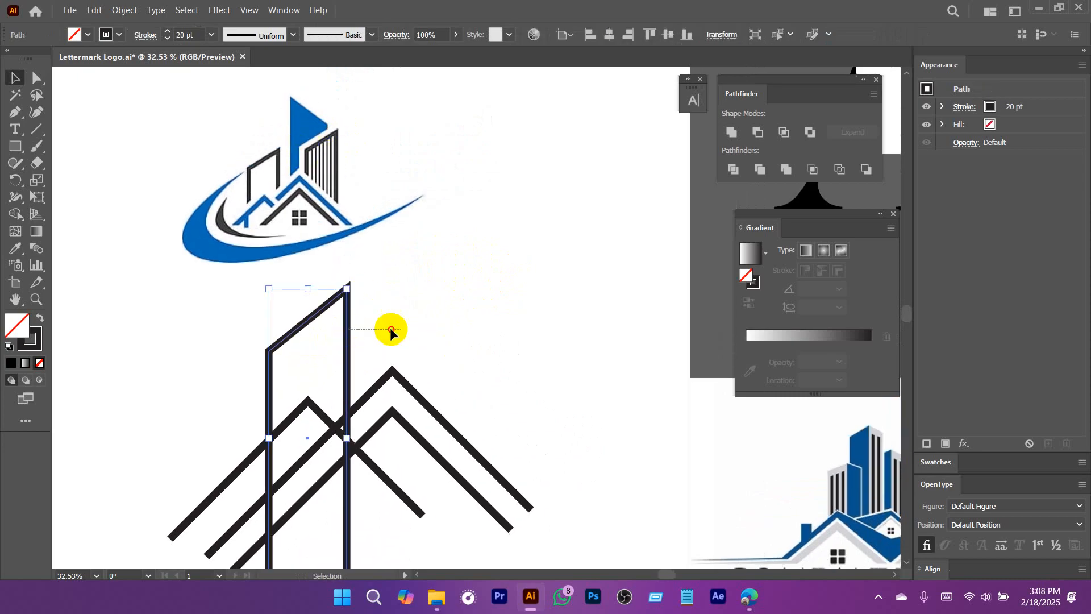
pyautogui.click(373, 324)
pyautogui.click(345, 339)
pyautogui.moveTo(347, 336); pyautogui.dragTo(512, 334)
pyautogui.rightClick(512, 331)
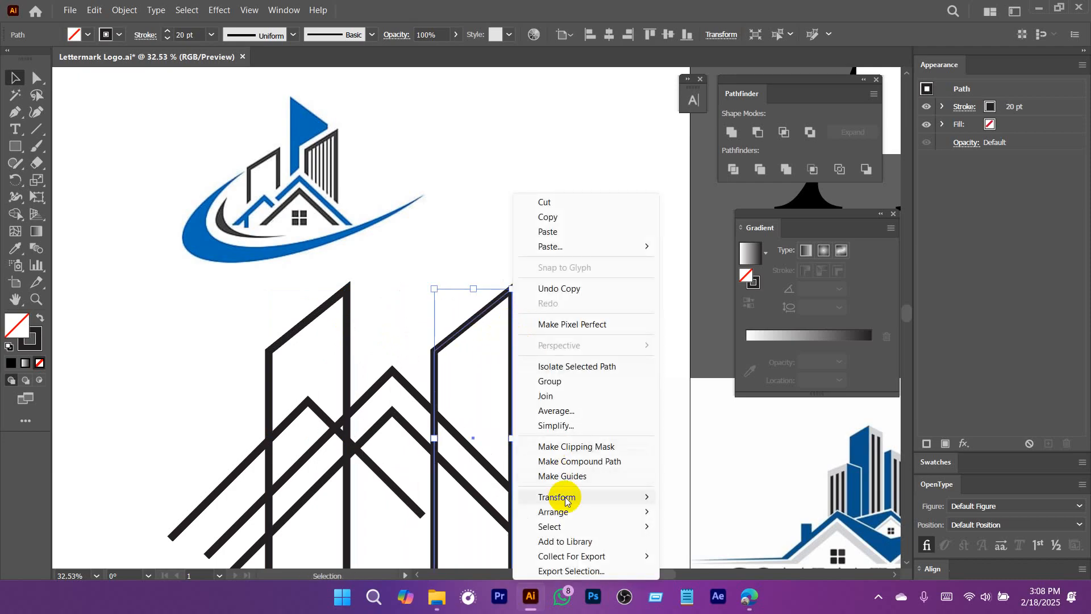
pyautogui.moveTo(571, 498)
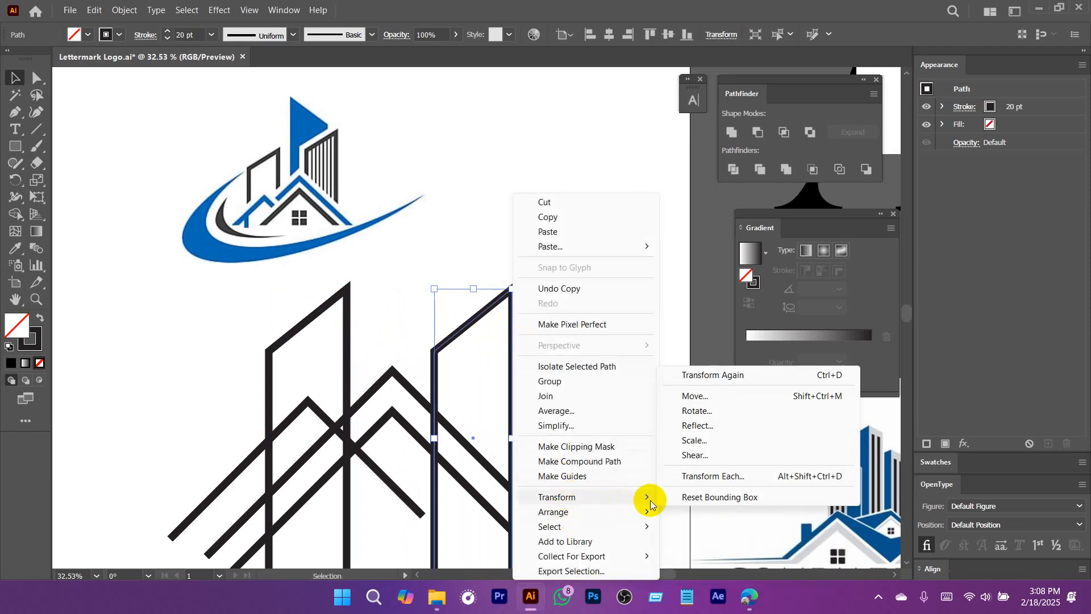
pyautogui.click(698, 426)
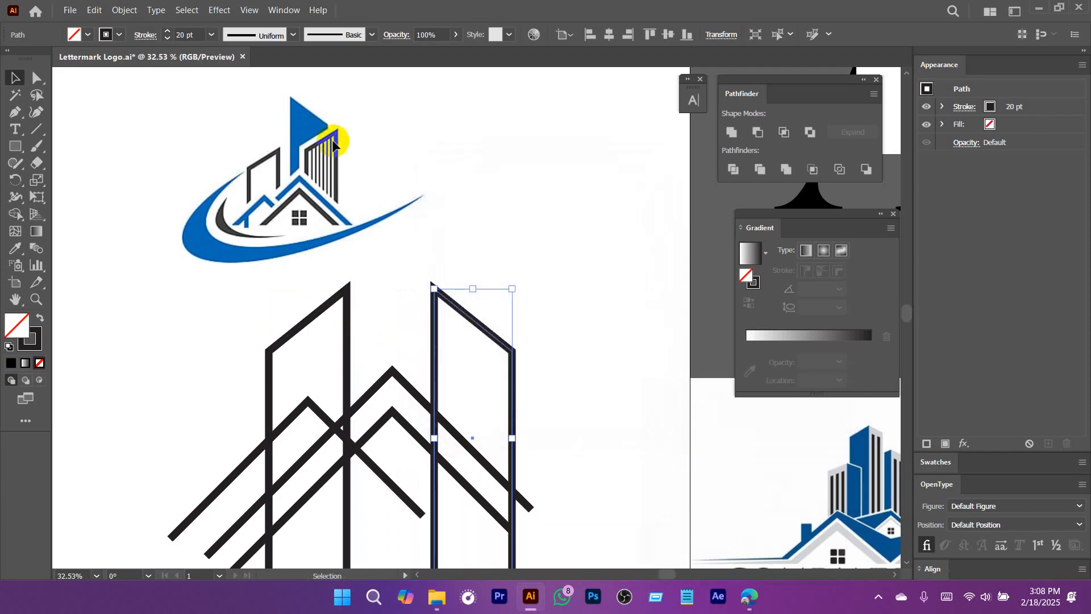
pyautogui.hotkey('ctrl', 'z')
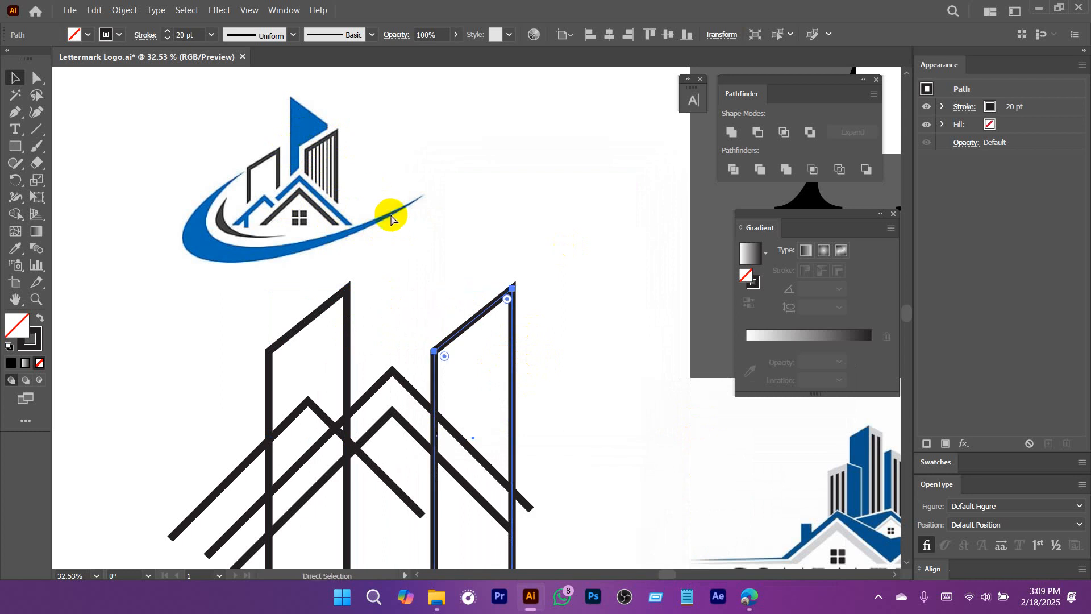
pyautogui.hotkey('ctrl', 'shift', 'z')
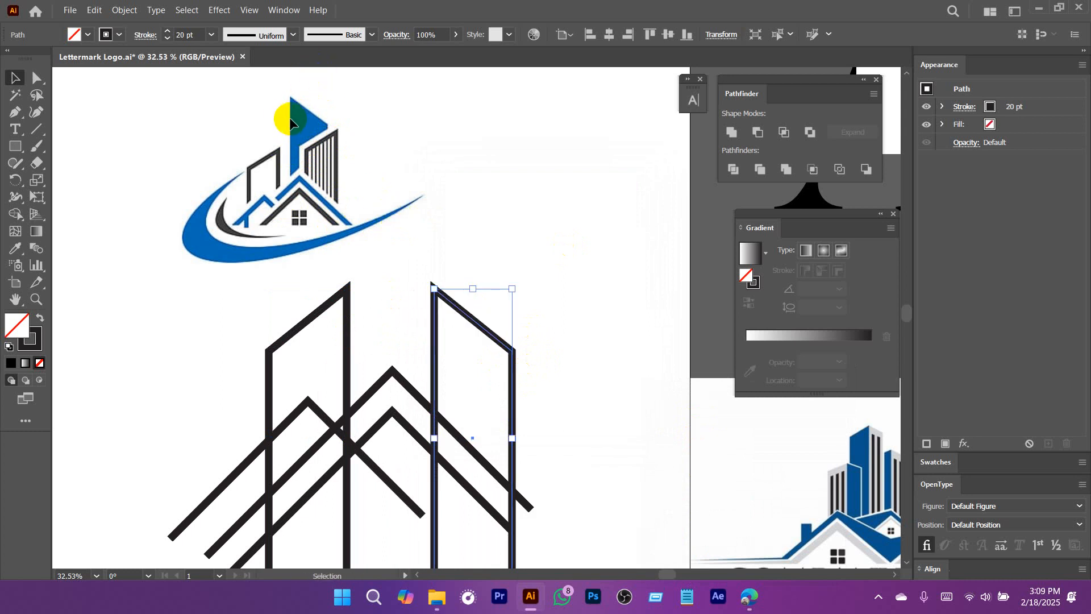
# Move the mirrored building up beside the first one, remove its stroke and give it a blue fill.
pyautogui.moveTo(429, 261); pyautogui.dragTo(488, 224)
pyautogui.moveTo(493, 305); pyautogui.dragTo(422, 245)
pyautogui.scroll(2, 434, 267)
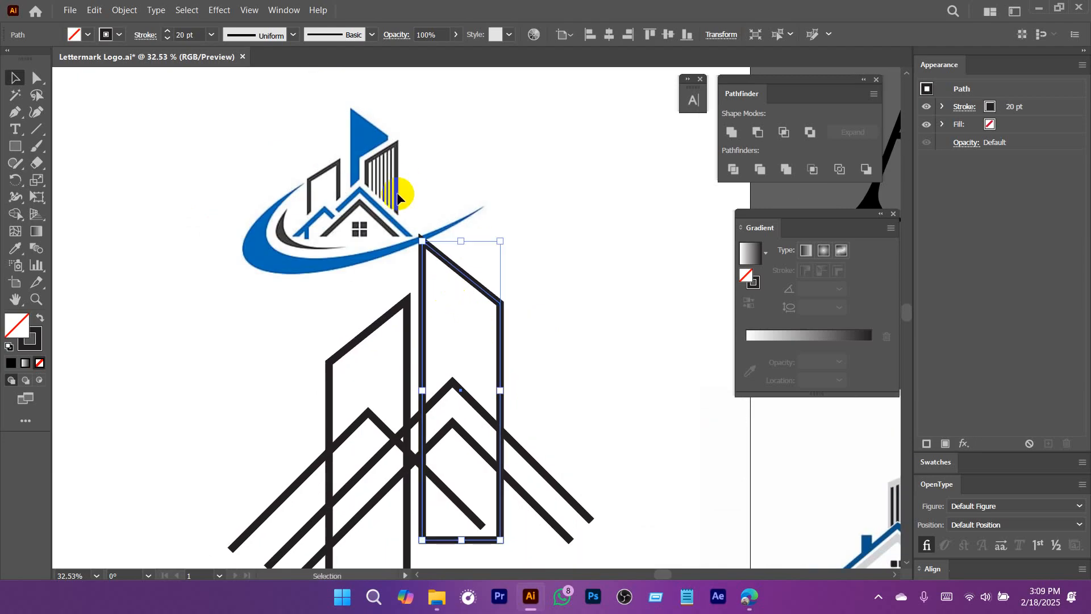
pyautogui.click(119, 34)
pyautogui.click(12, 60)
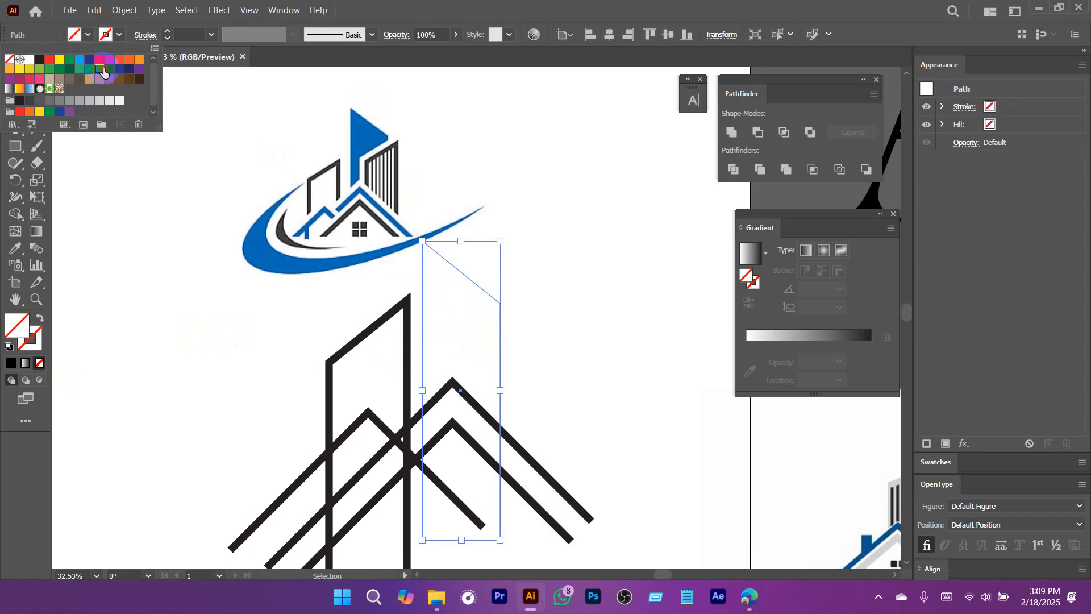
pyautogui.click(102, 69)
pyautogui.click(567, 298)
pyautogui.moveTo(444, 355)
pyautogui.mouseDown()
pyautogui.moveTo(475, 331)
pyautogui.moveTo(447, 336)
pyautogui.mouseUp()
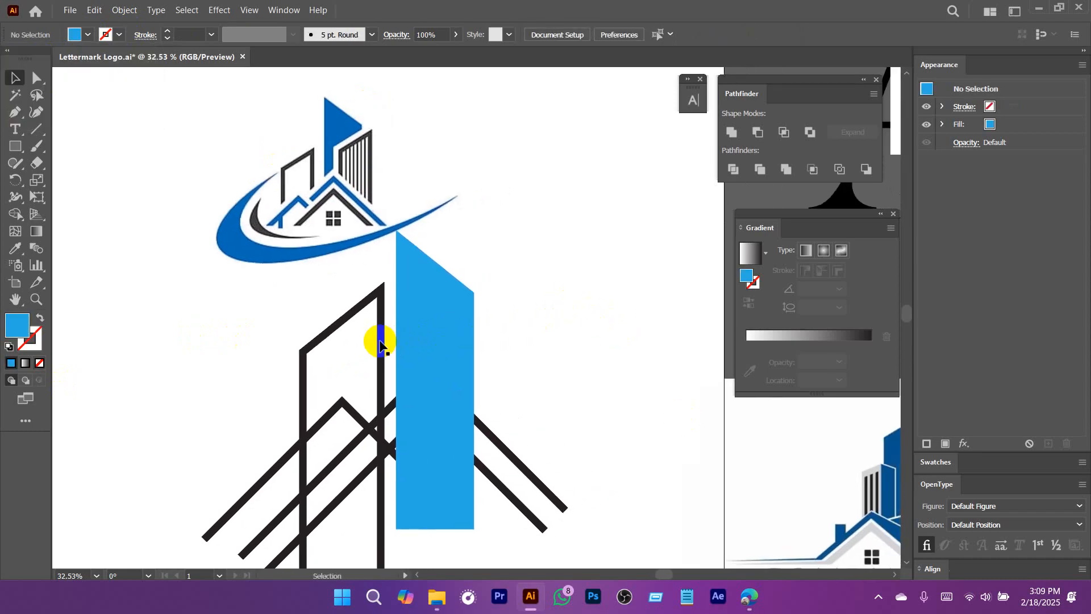
# Duplicate the first slanted building outline straight to the right, over the large roofs' right side.
pyautogui.moveTo(379, 341); pyautogui.dragTo(516, 343)
pyautogui.click(585, 328)
pyautogui.moveTo(578, 382); pyautogui.dragTo(599, 335)
pyautogui.moveTo(599, 336); pyautogui.dragTo(473, 392)
pyautogui.moveTo(554, 301); pyautogui.dragTo(518, 312)
# Delete the blue mirrored building shape.
pyautogui.click(413, 370)
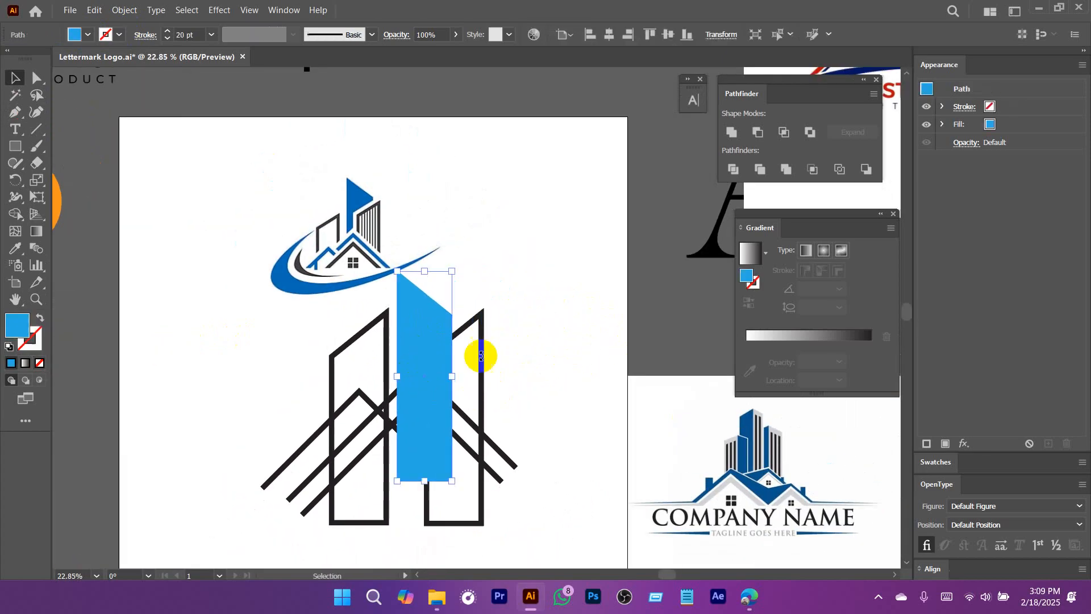
pyautogui.moveTo(429, 370); pyautogui.dragTo(629, 199)
pyautogui.press('Delete')
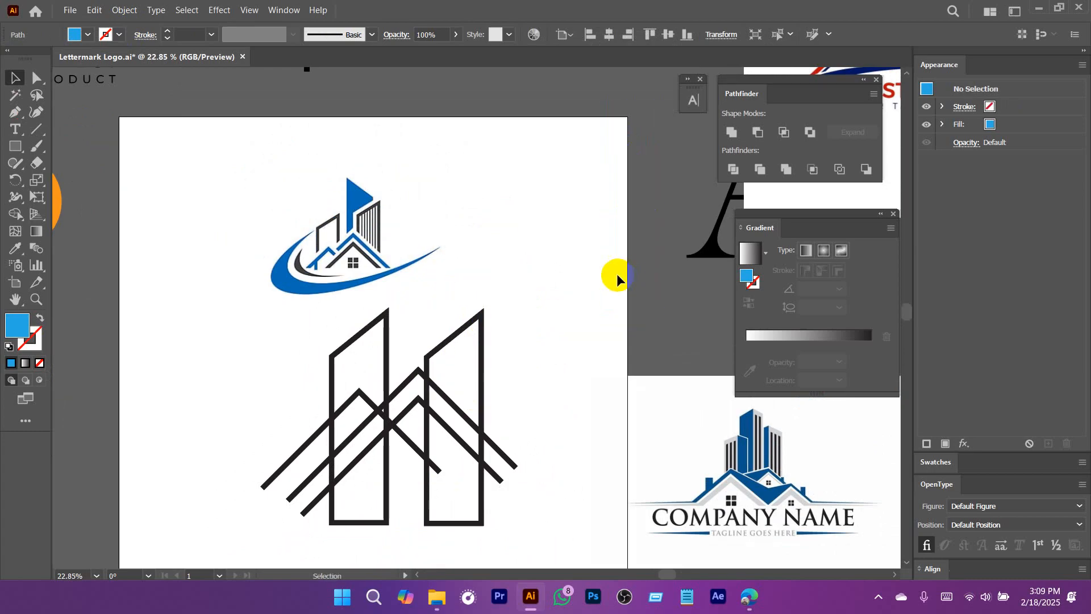
pyautogui.scroll(4, 435, 390)
pyautogui.moveTo(523, 446)
pyautogui.mouseDown()
pyautogui.moveTo(528, 348)
pyautogui.moveTo(535, 438)
pyautogui.mouseUp()
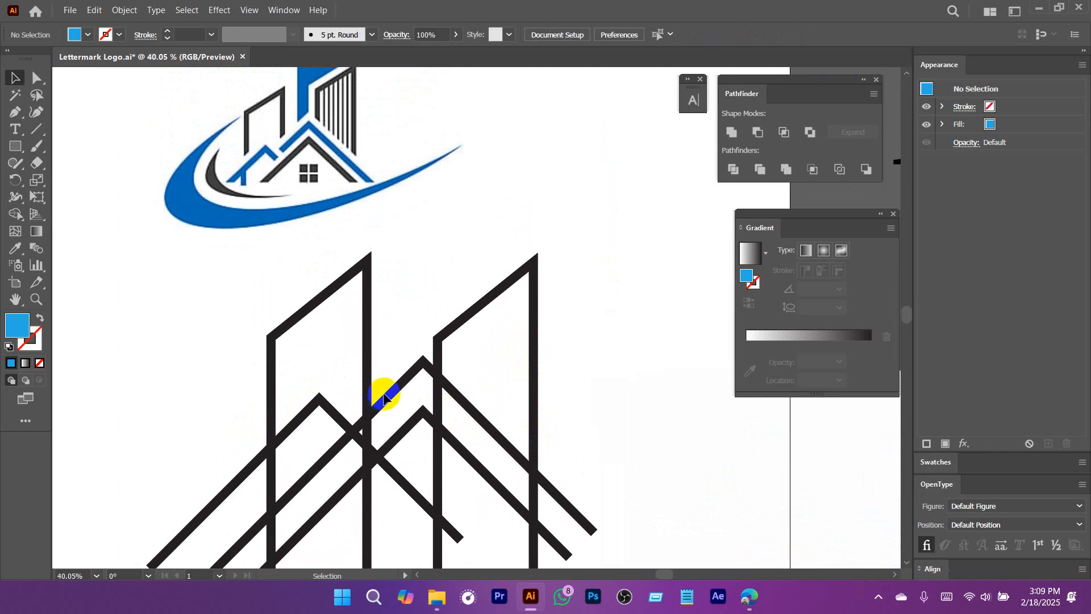
pyautogui.scroll(-4, 384, 396)
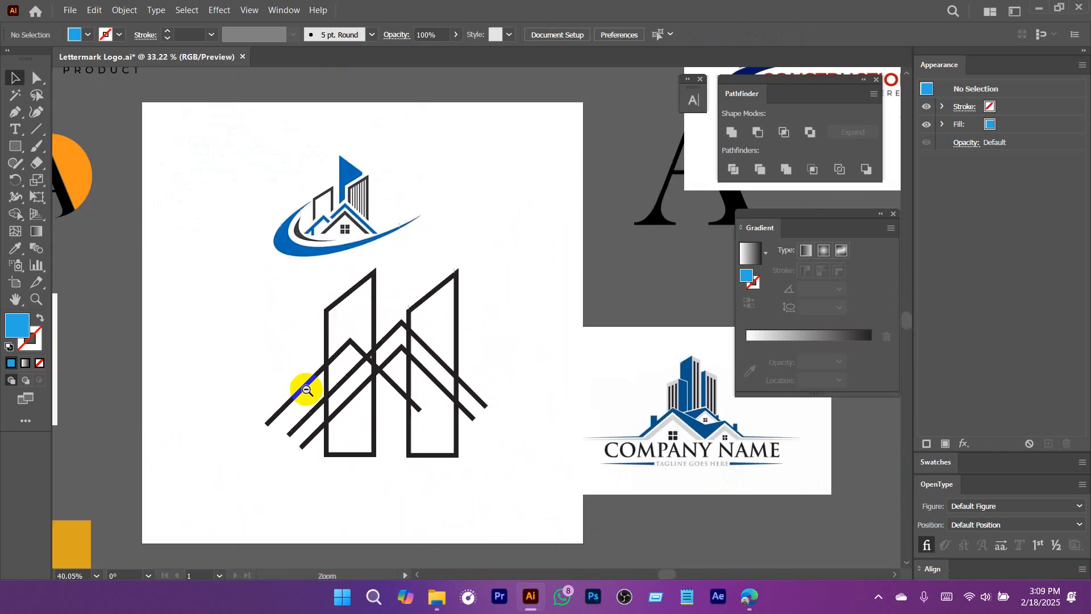
# Expand the fill and stroke of the three roof lines and both building outlines into shapes.
pyautogui.moveTo(263, 324); pyautogui.dragTo(504, 479)
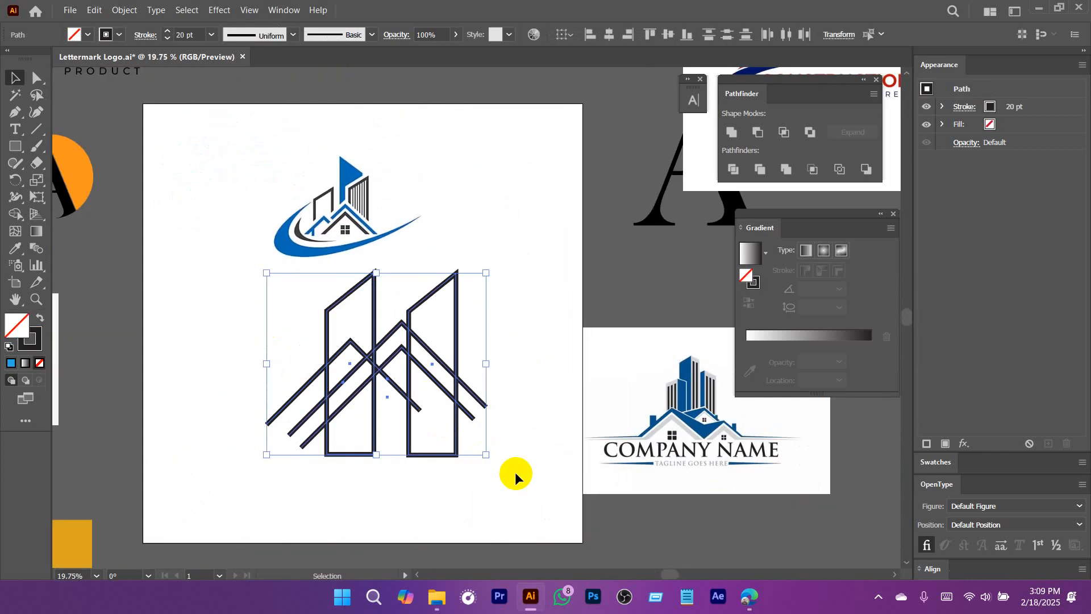
pyautogui.click(495, 493)
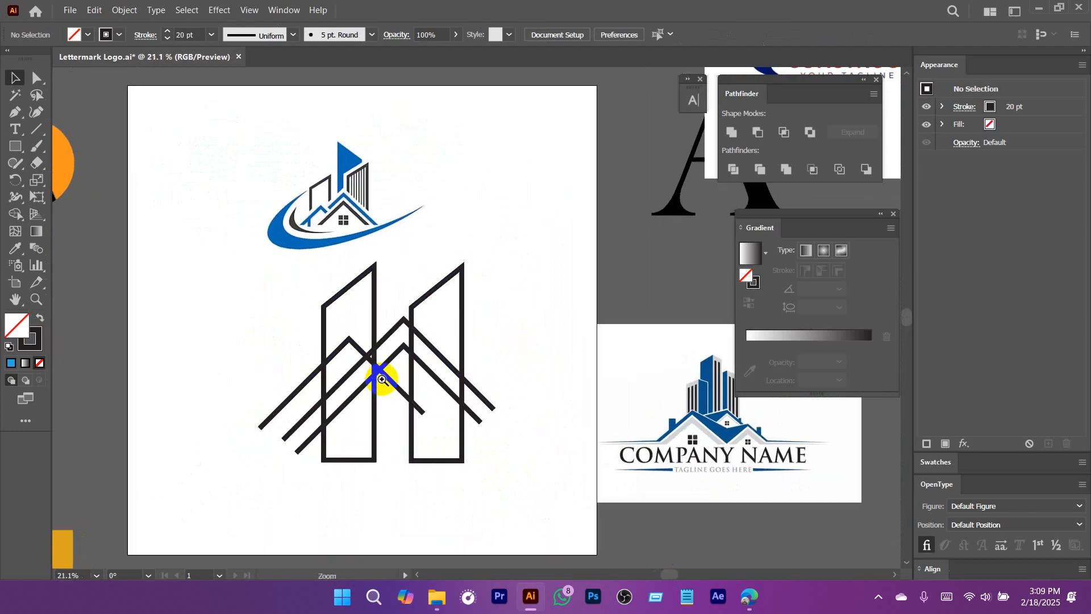
pyautogui.scroll(1, 375, 375)
pyautogui.moveTo(171, 292); pyautogui.dragTo(535, 481)
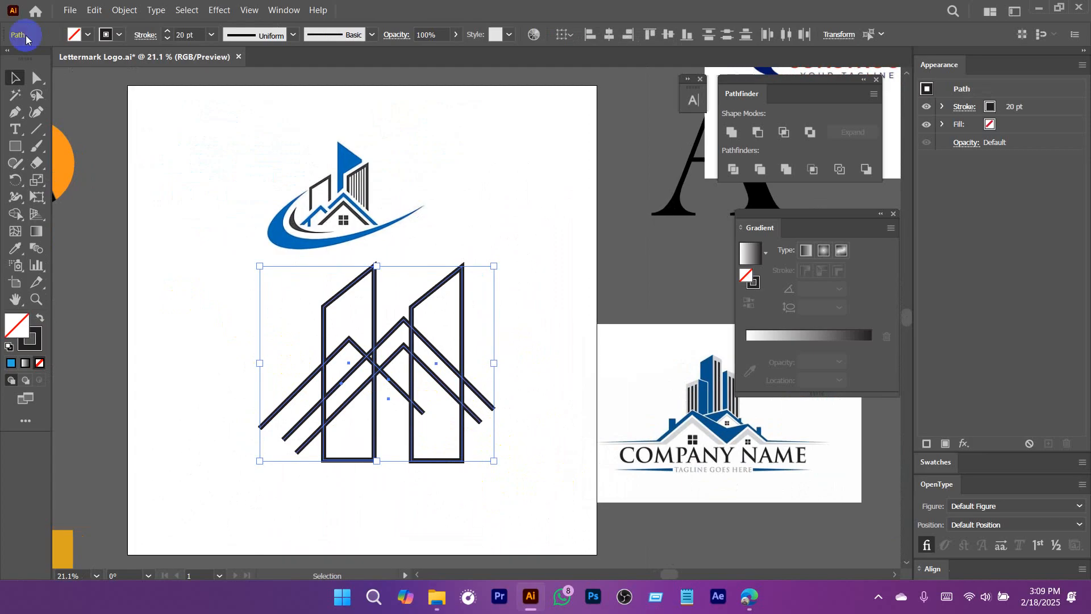
pyautogui.click(124, 9)
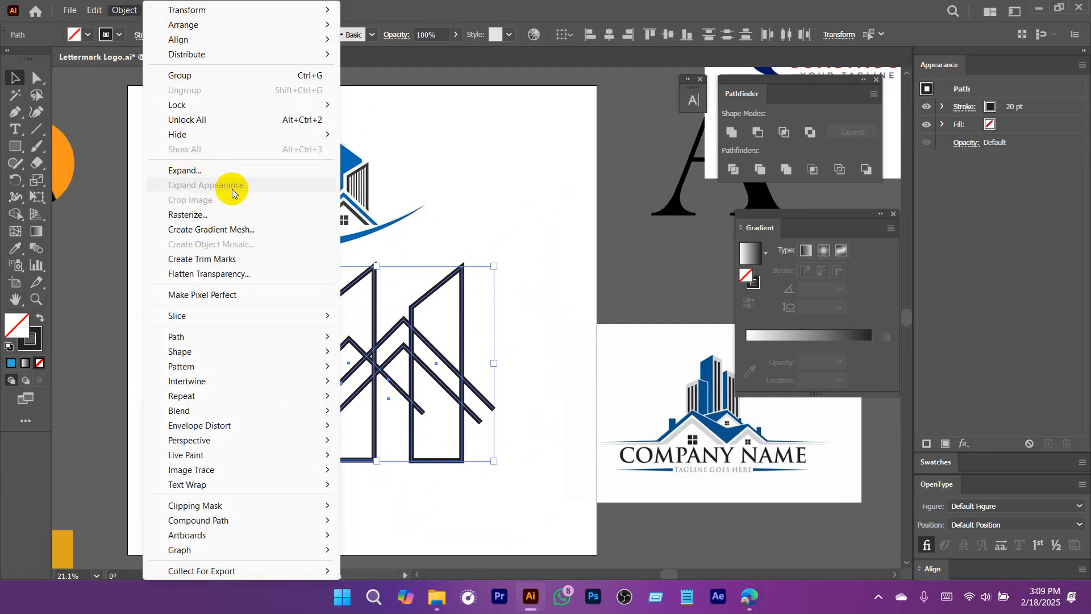
pyautogui.click(190, 171)
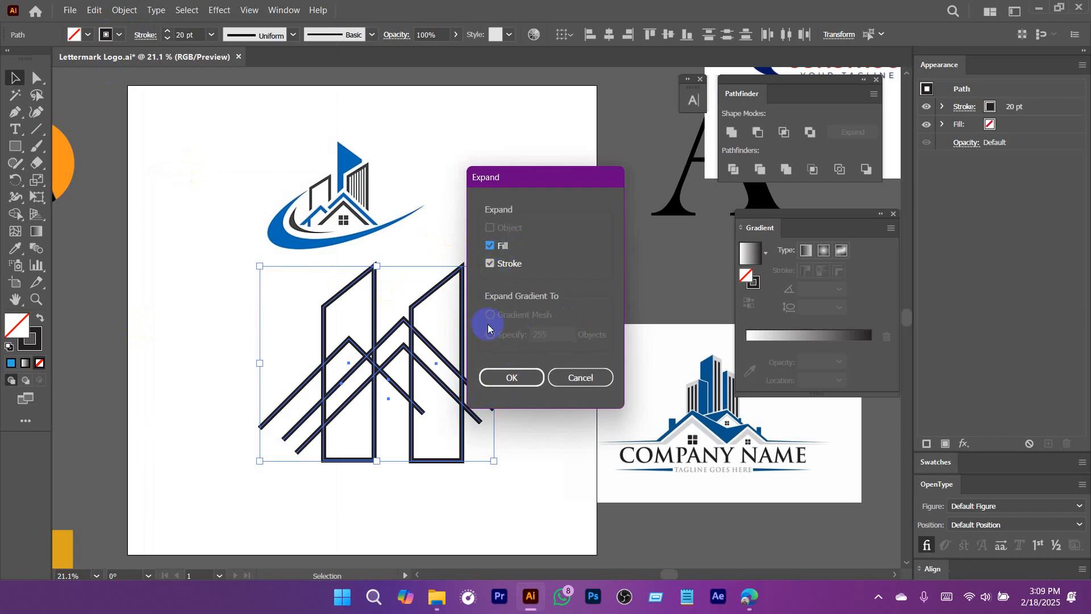
pyautogui.moveTo(529, 178); pyautogui.dragTo(623, 143)
pyautogui.click(606, 343)
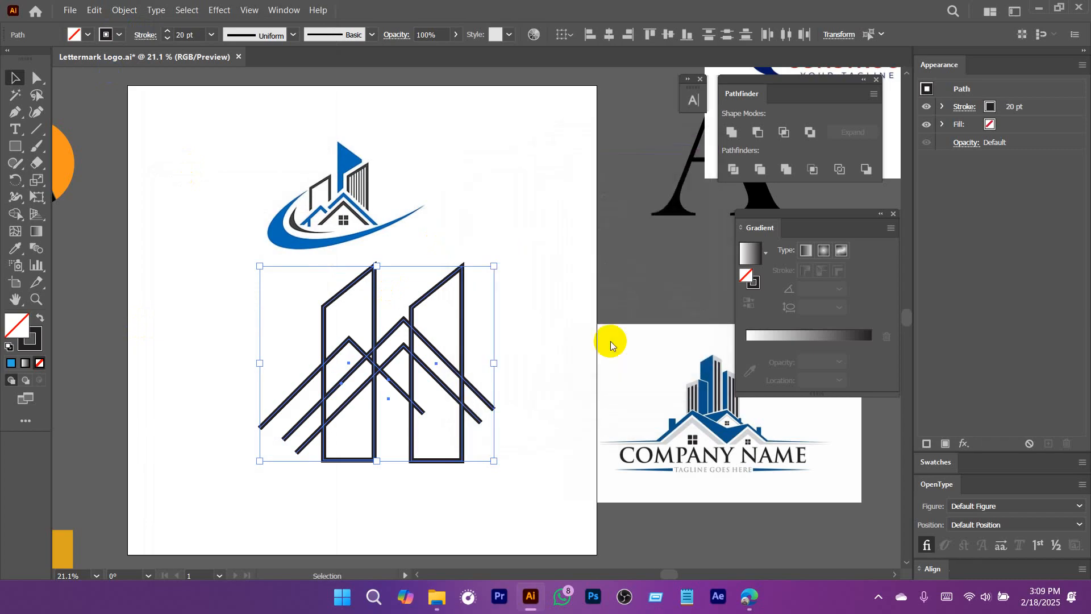
pyautogui.click(538, 404)
# Try to shift the left building outline slightly down and toward the other building.
pyautogui.keyDown('ctrl'); pyautogui.click(446, 354); pyautogui.keyUp('ctrl')
pyautogui.click(387, 315)
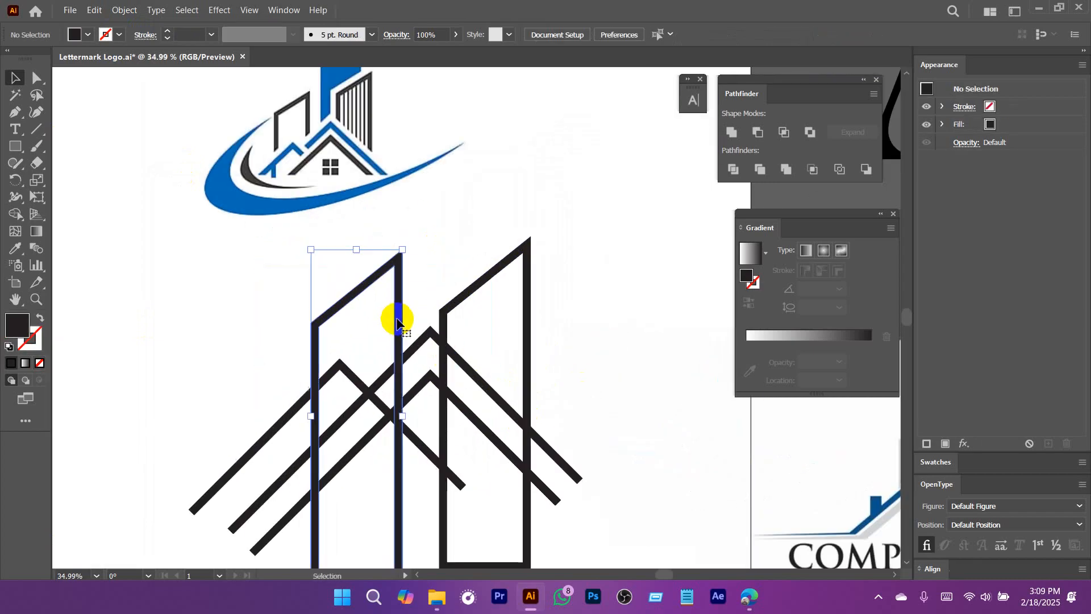
pyautogui.moveTo(428, 394); pyautogui.dragTo(404, 360)
pyautogui.scroll(-2, 423, 345)
pyautogui.moveTo(387, 316); pyautogui.dragTo(387, 345)
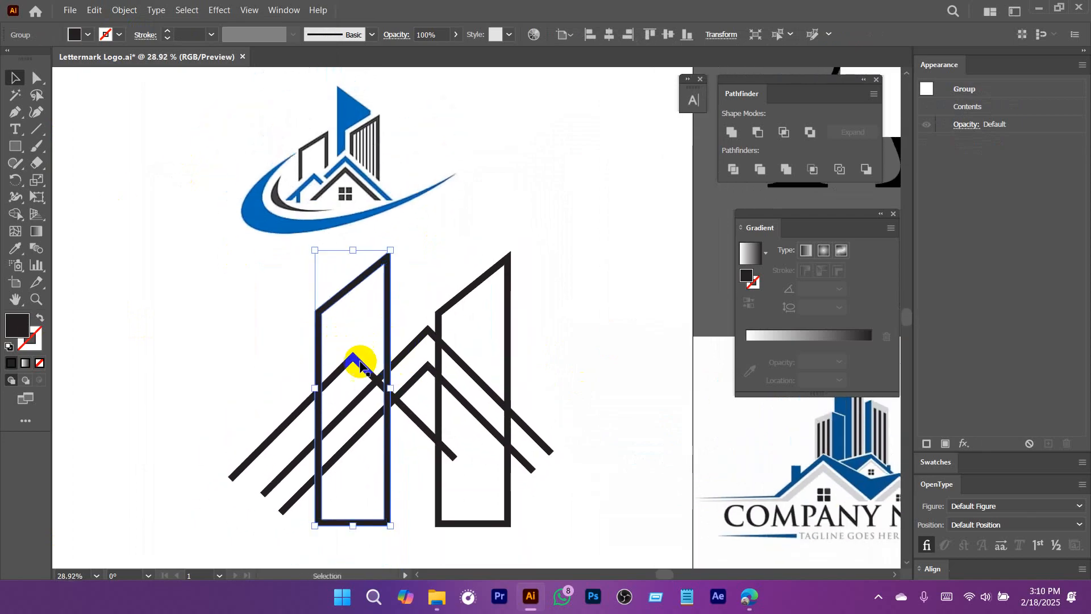
# Draw a 45-degree diagonal line across the left building and move it parallel and close to the small roof's left leg.
pyautogui.scroll(1, 320, 367)
pyautogui.click(37, 129)
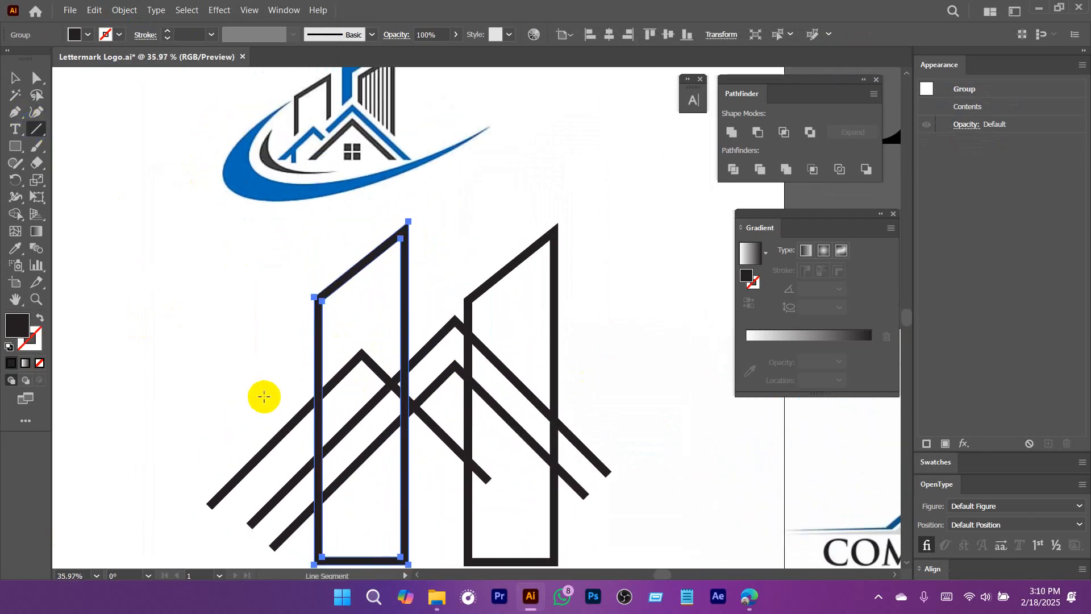
pyautogui.moveTo(249, 422)
pyautogui.mouseDown()
pyautogui.moveTo(506, 253)
pyautogui.moveTo(480, 189)
pyautogui.mouseUp()
pyautogui.scroll(3, 351, 324)
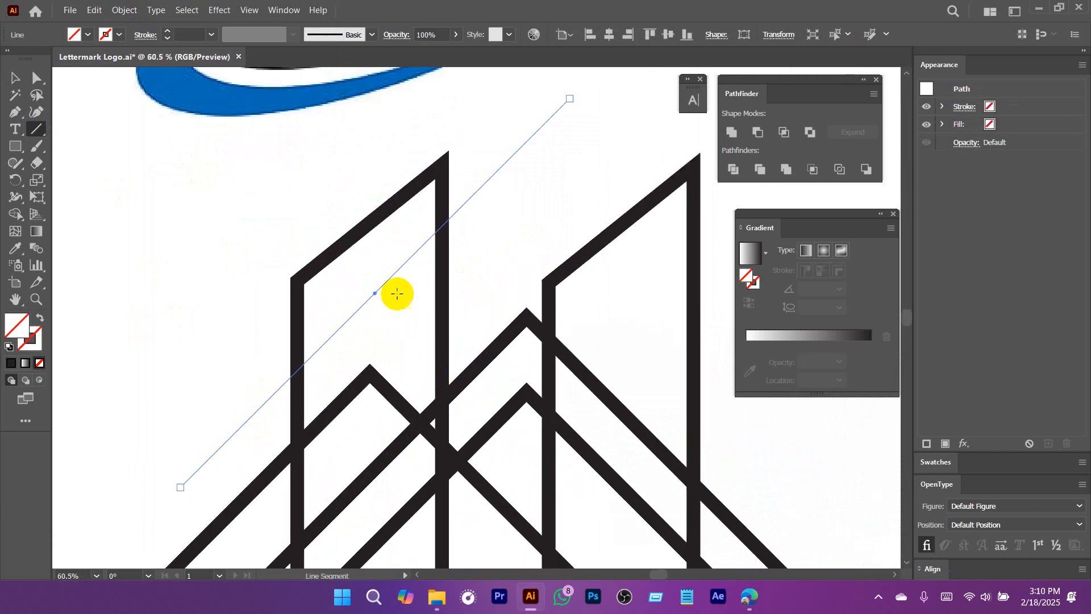
pyautogui.press('v')
pyautogui.moveTo(371, 292); pyautogui.dragTo(351, 349)
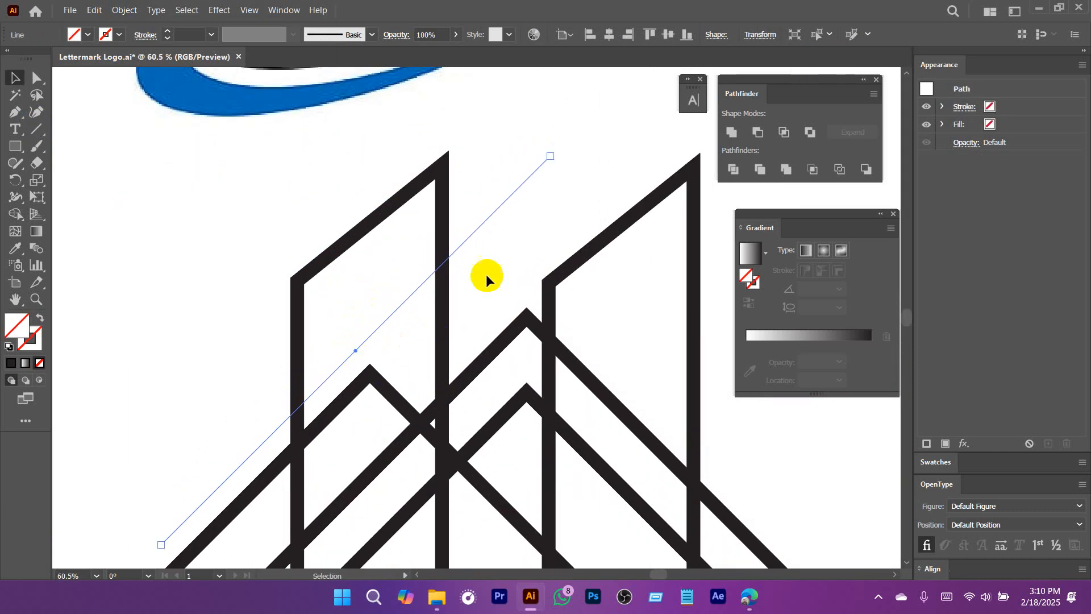
# Shorten the diagonal line by pulling its upper end back to just inside the left building, and select the whole line.
pyautogui.press('a')
pyautogui.click(549, 158)
pyautogui.moveTo(377, 348); pyautogui.dragTo(324, 383)
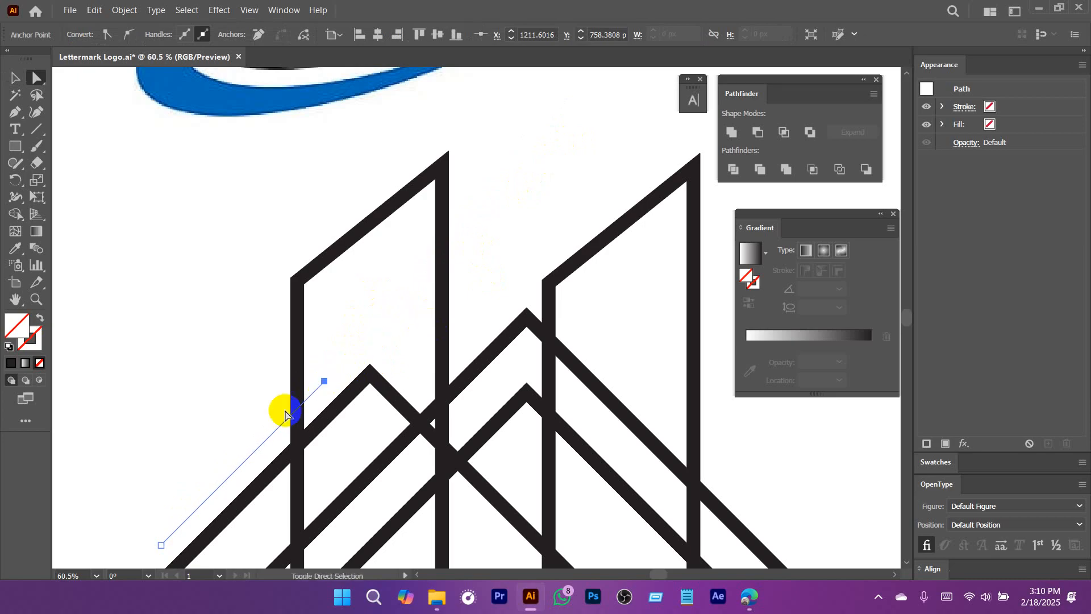
pyautogui.scroll(-2, 499, 336)
pyautogui.moveTo(445, 364); pyautogui.dragTo(404, 337)
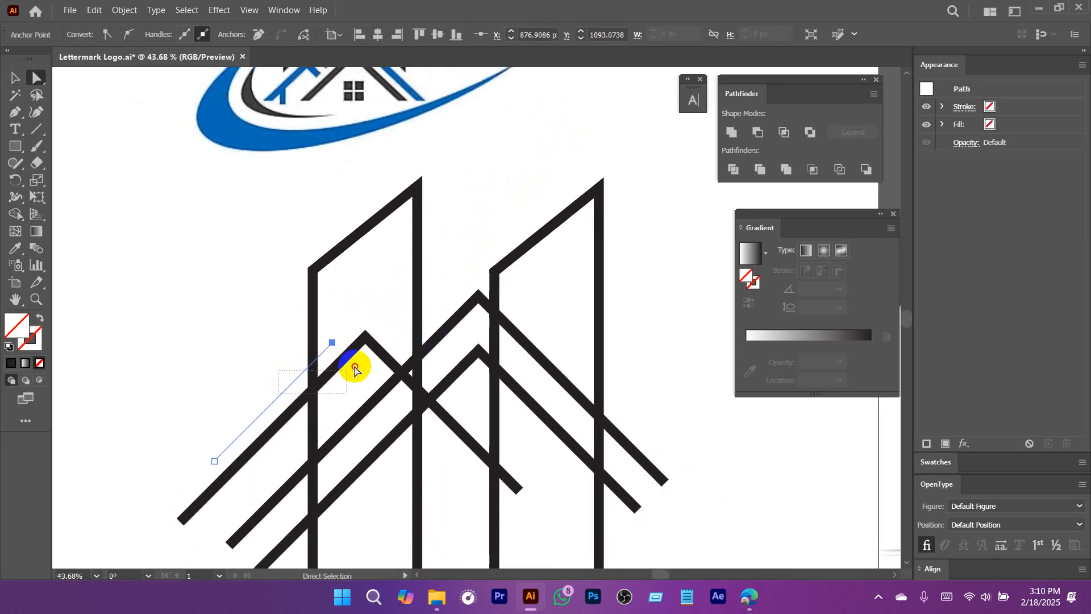
pyautogui.click(260, 405)
pyautogui.click(270, 419)
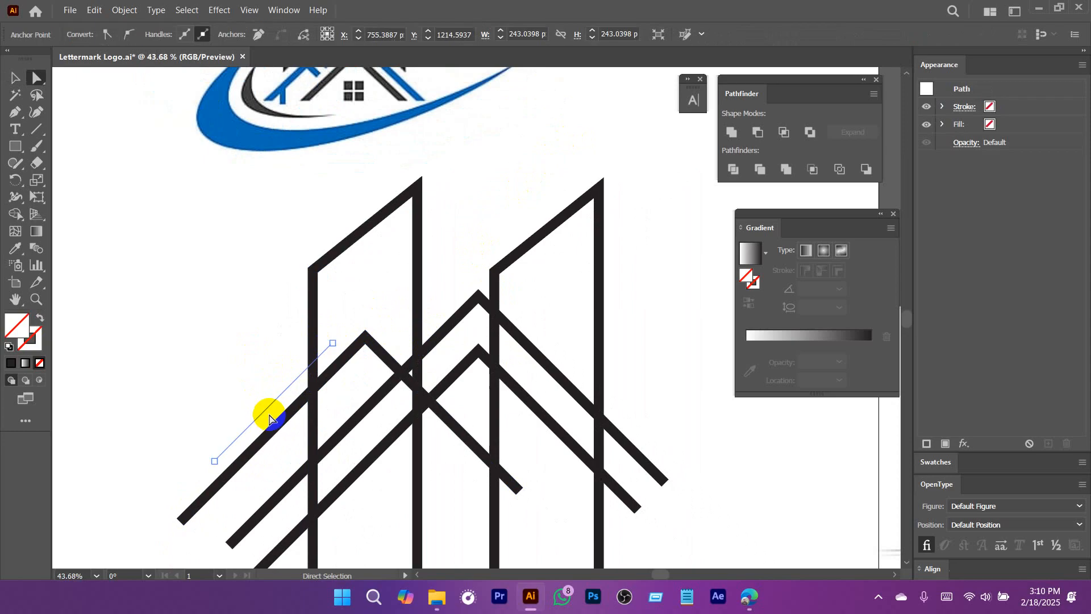
# Duplicate the diagonal cut line and place the copy parallel and close to the large roof's left leg.
pyautogui.moveTo(269, 410); pyautogui.dragTo(453, 295)
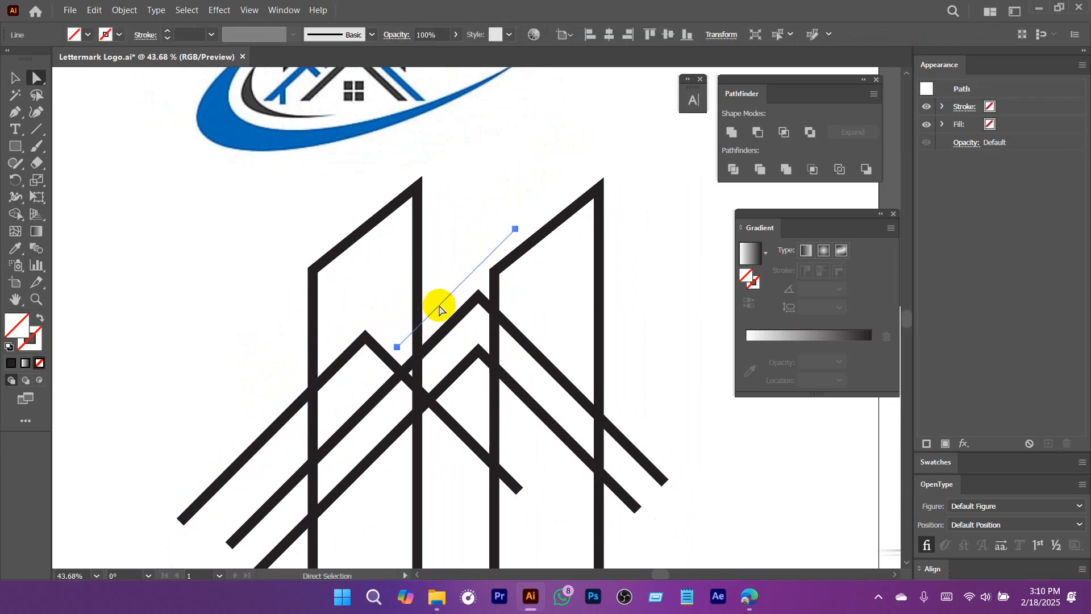
pyautogui.press('v')
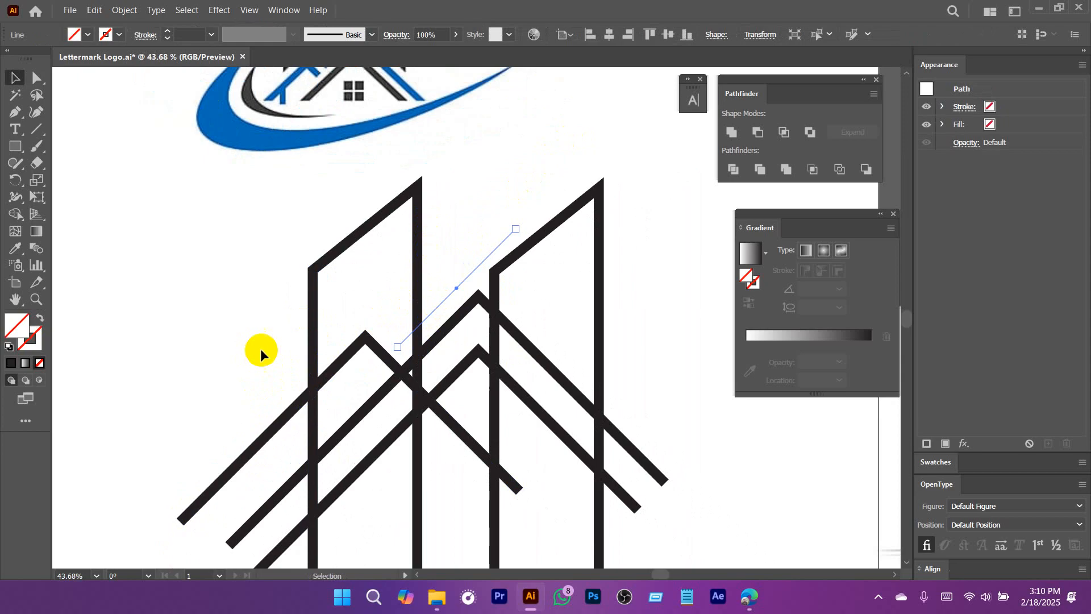
pyautogui.moveTo(217, 386); pyautogui.dragTo(242, 426)
pyautogui.click(182, 327)
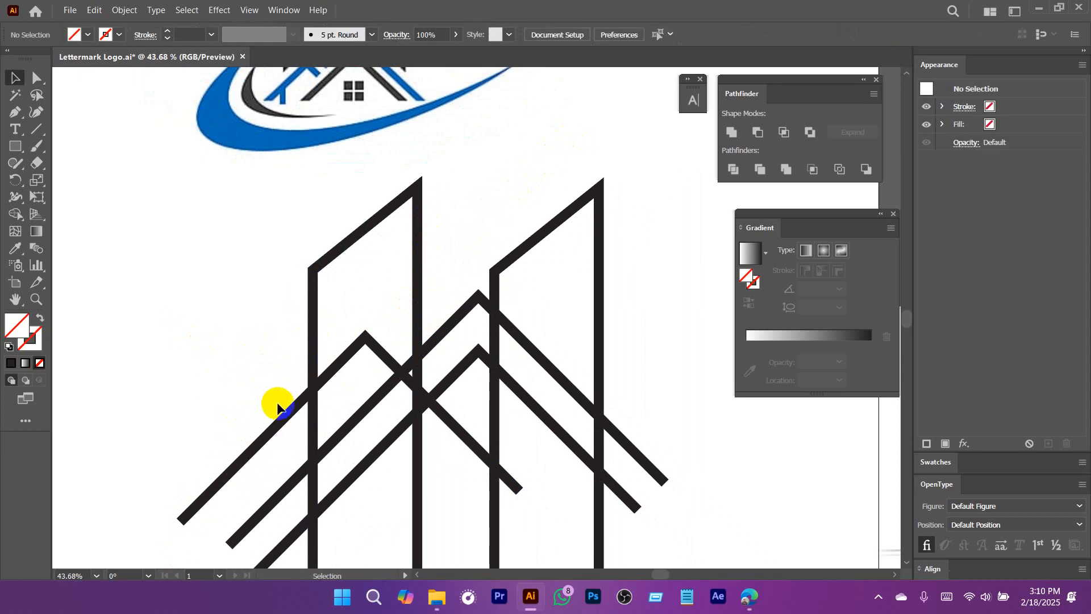
# Give both diagonal cut lines a 0.1 pt stroke.
pyautogui.moveTo(274, 391); pyautogui.dragTo(282, 404)
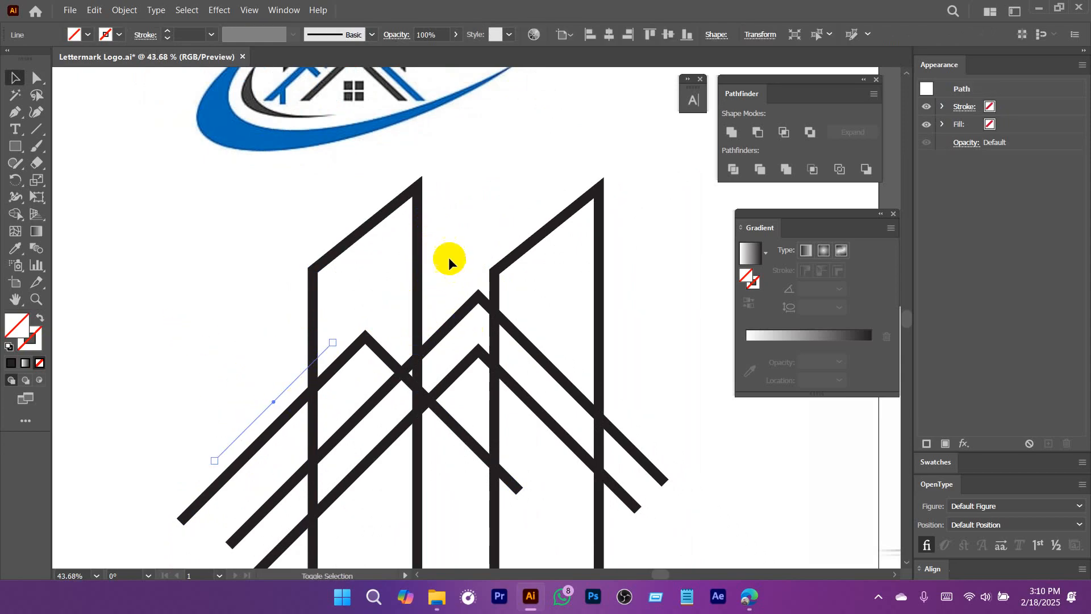
pyautogui.moveTo(449, 257); pyautogui.dragTo(463, 301)
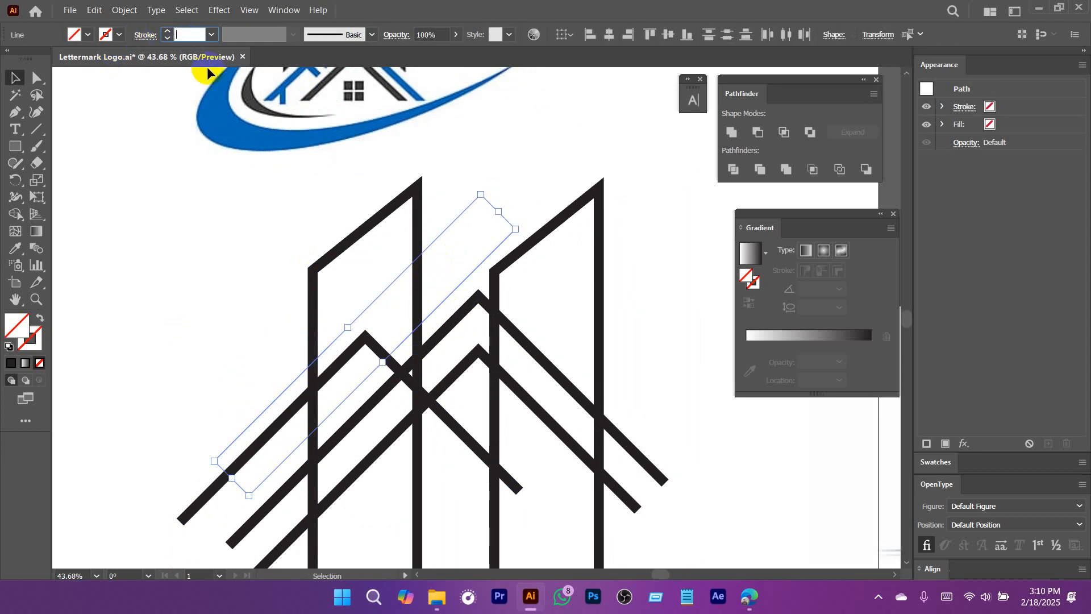
pyautogui.press('Return')
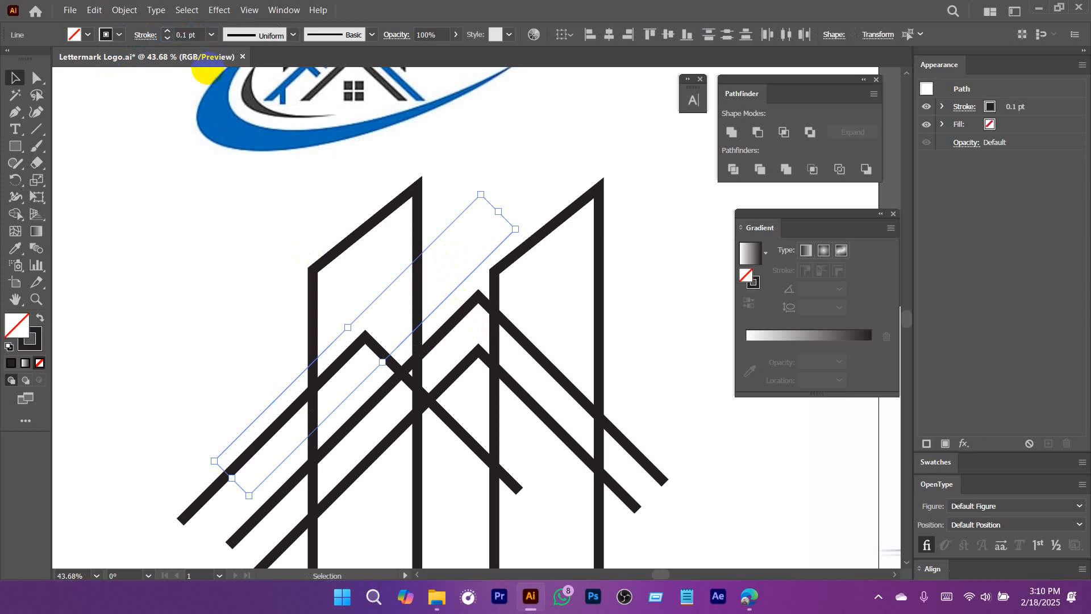
pyautogui.click(180, 259)
pyautogui.scroll(5, 547, 346)
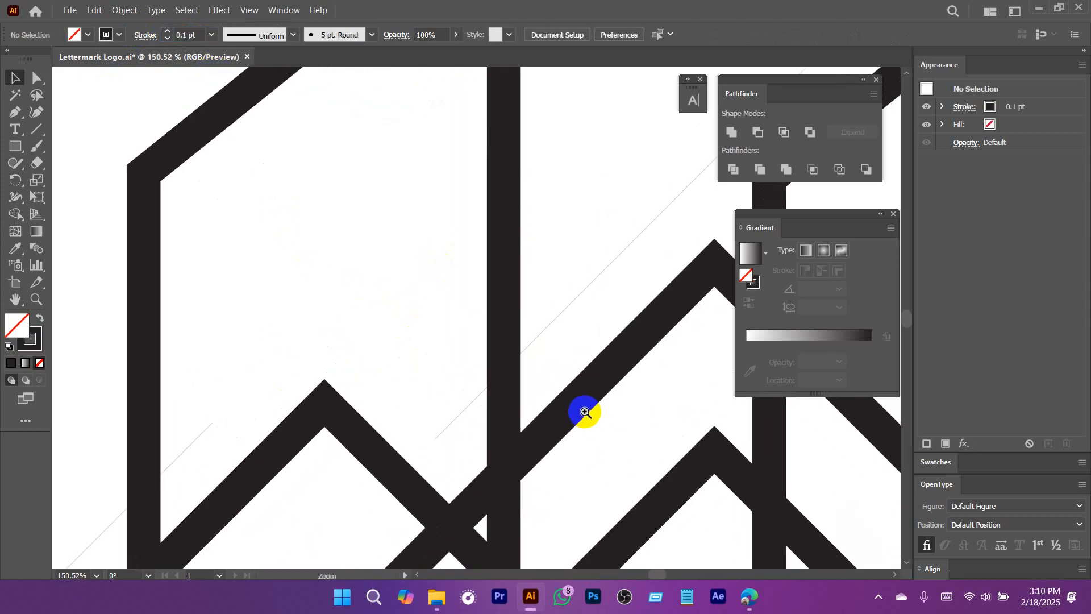
pyautogui.scroll(-3, 578, 360)
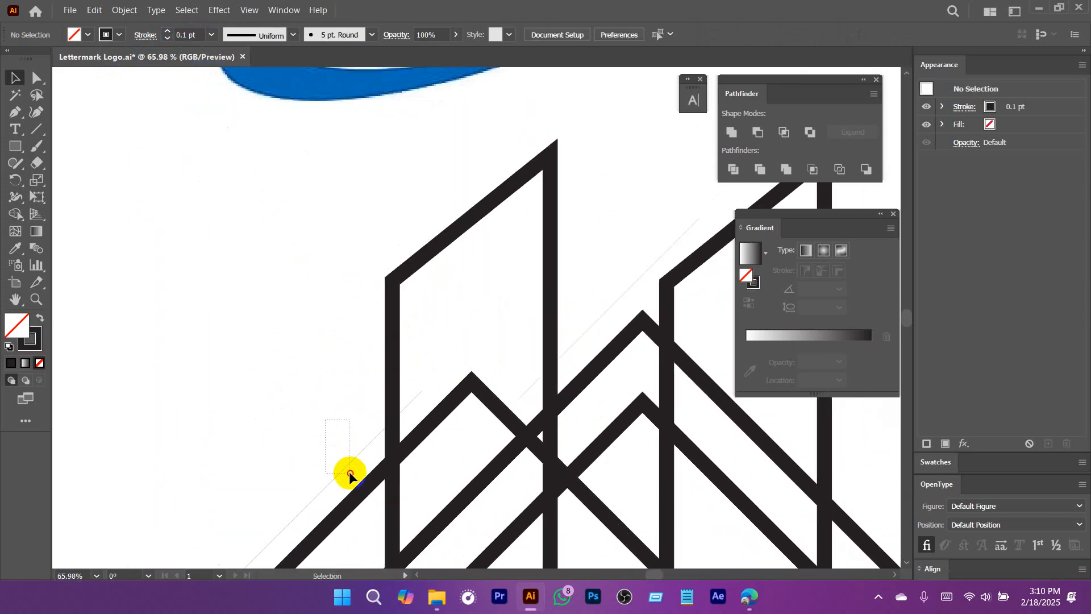
# Select the left building outline together with both diagonal cut lines for the Shape Builder.
pyautogui.moveTo(350, 472); pyautogui.dragTo(351, 474)
pyautogui.hscroll(2, 476, 406)
pyautogui.moveTo(527, 296); pyautogui.dragTo(496, 307)
pyautogui.keyDown('shift'); pyautogui.click(389, 128); pyautogui.keyUp('shift')
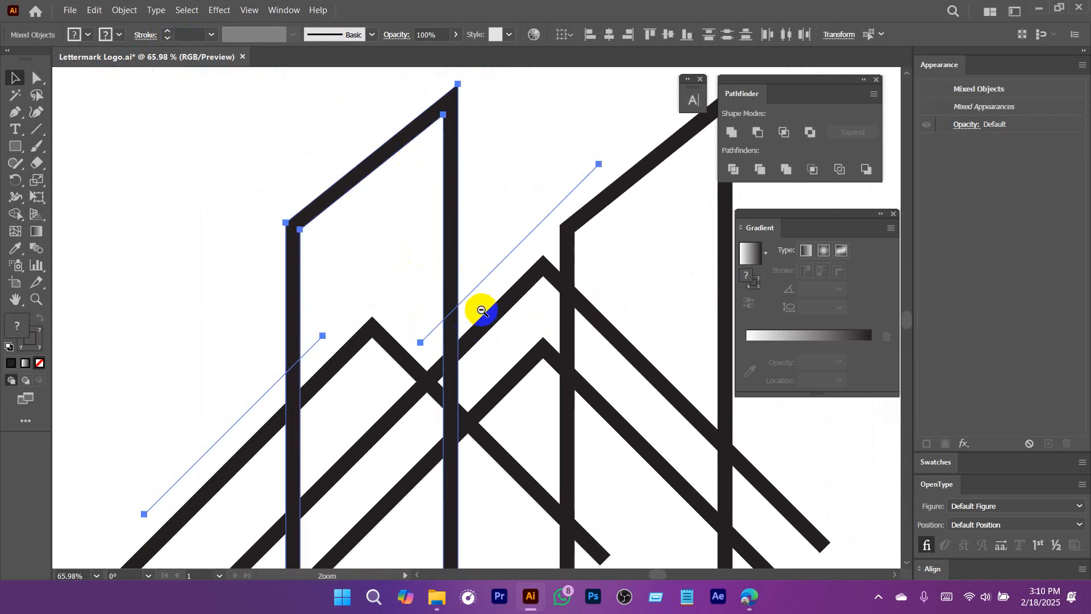
pyautogui.scroll(-3, 481, 310)
pyautogui.moveTo(432, 382); pyautogui.dragTo(324, 338)
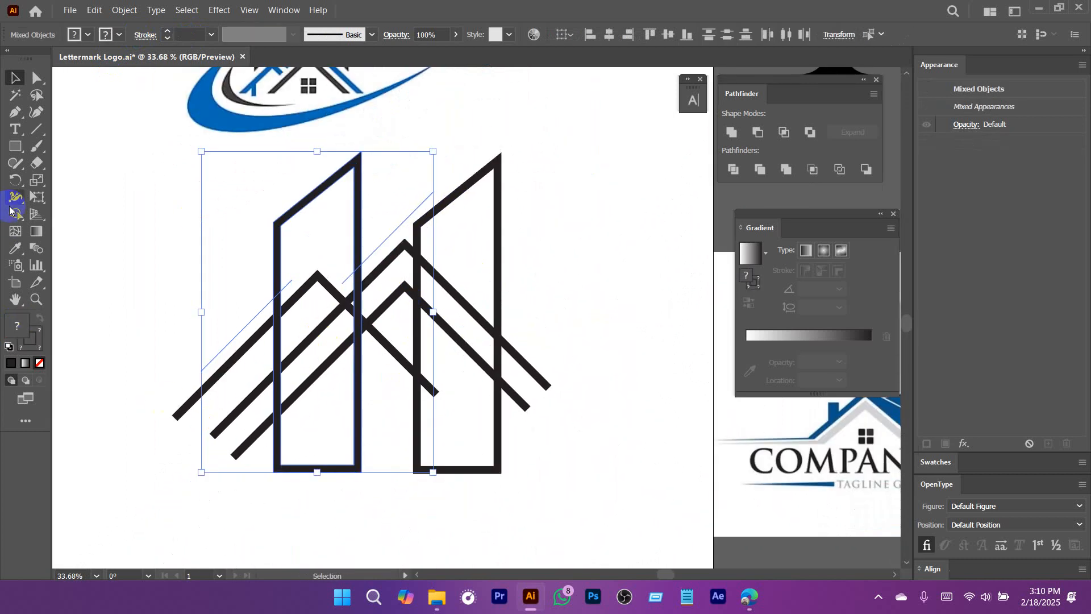
pyautogui.click(15, 213)
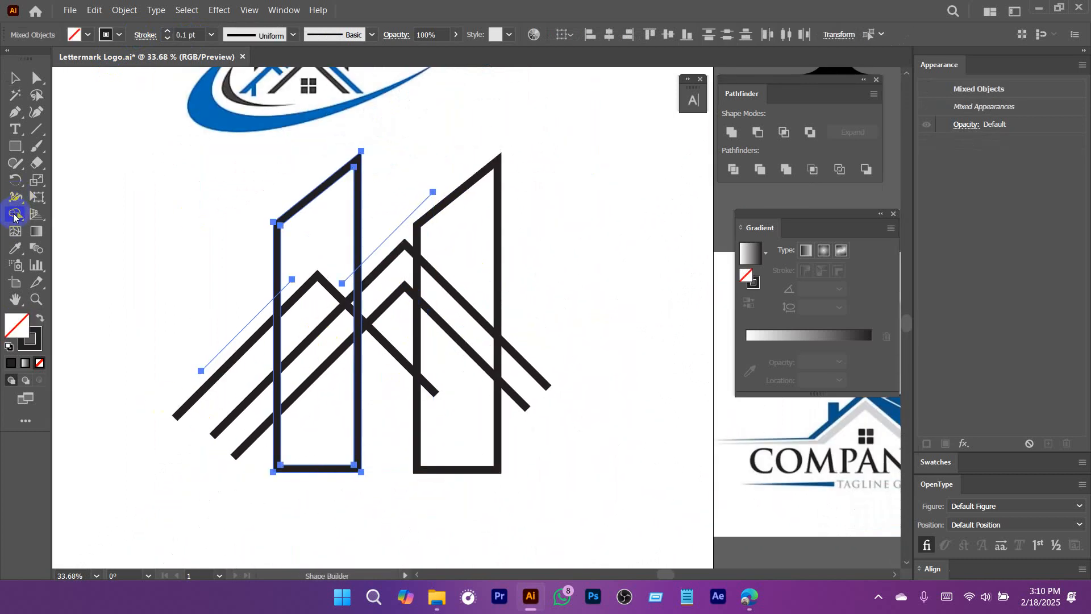
pyautogui.click(330, 472)
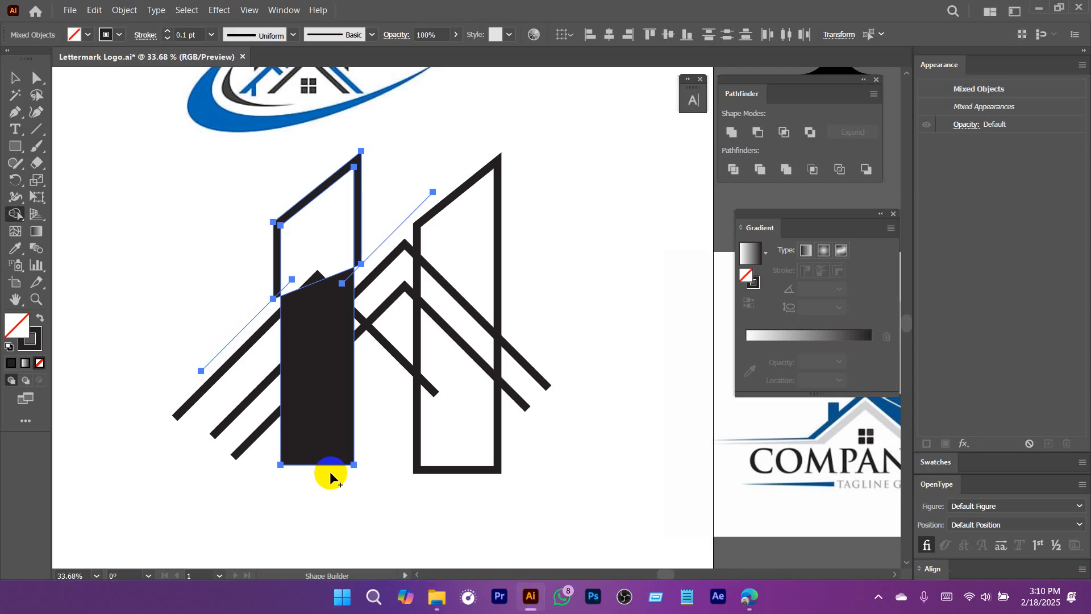
pyautogui.hotkey('ctrl', 'z')
pyautogui.moveTo(333, 485); pyautogui.dragTo(338, 260)
pyautogui.click(338, 261)
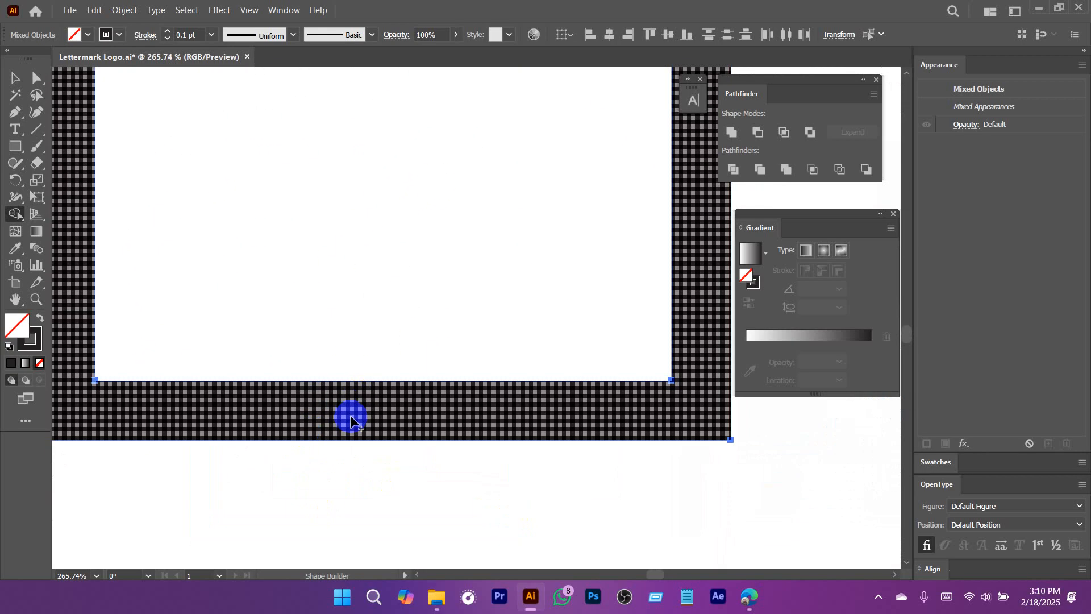
pyautogui.keyDown('alt'); pyautogui.click(350, 417); pyautogui.keyUp('alt')
pyautogui.hotkey('ctrl', 'z')
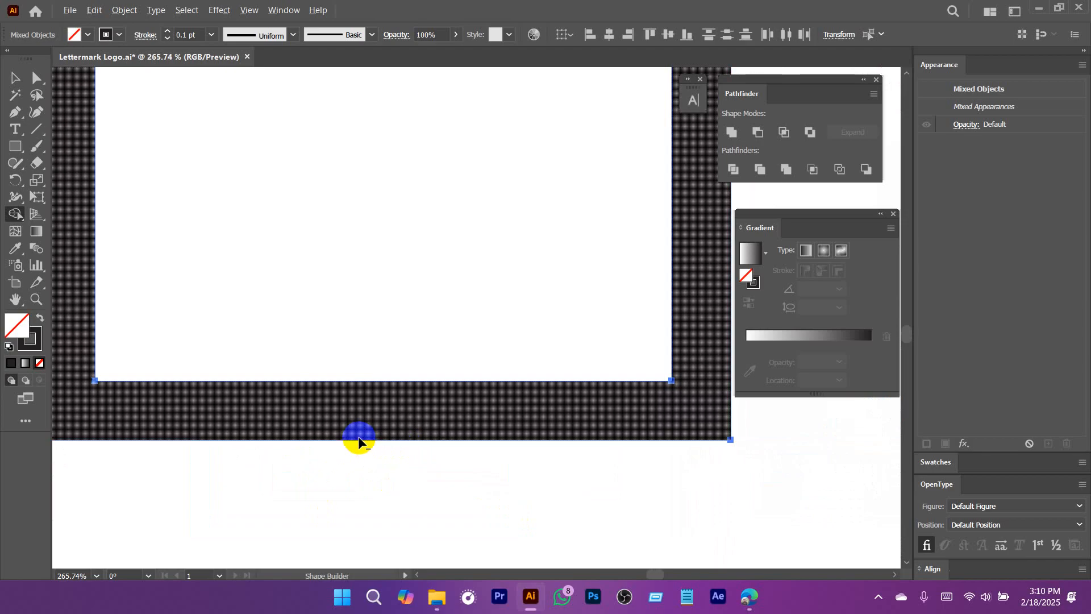
pyautogui.keyDown('alt'); pyautogui.click(358, 441); pyautogui.keyUp('alt')
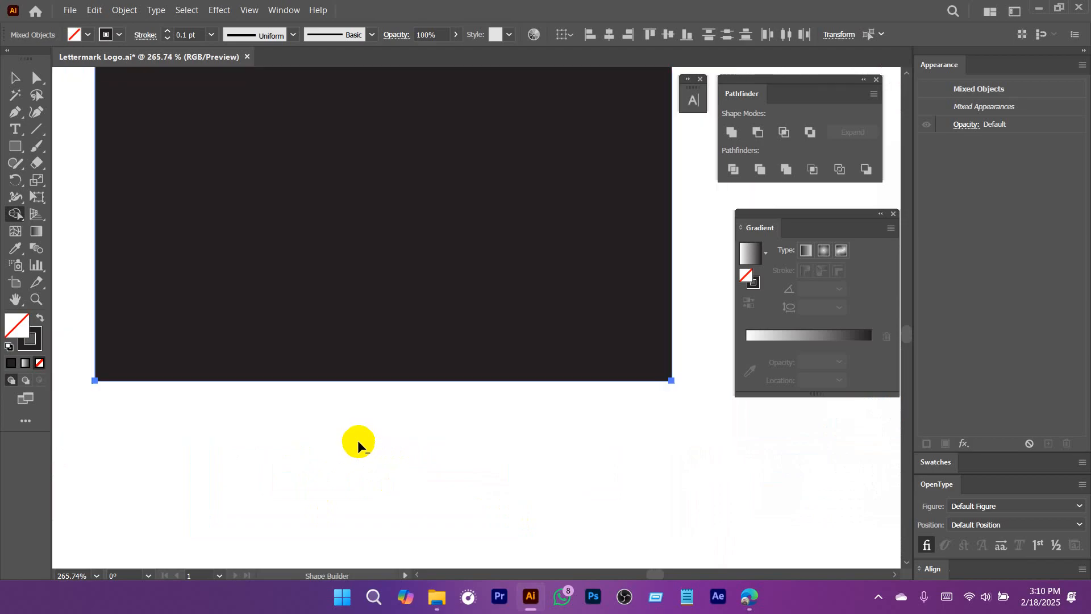
pyautogui.moveTo(592, 364); pyautogui.dragTo(315, 376)
pyautogui.moveTo(570, 313); pyautogui.dragTo(399, 366)
pyautogui.hotkey('ctrl', 'z')
# Remove the part of the left building outline below the cut lines, and delete both cut lines.
pyautogui.moveTo(471, 400); pyautogui.dragTo(365, 275)
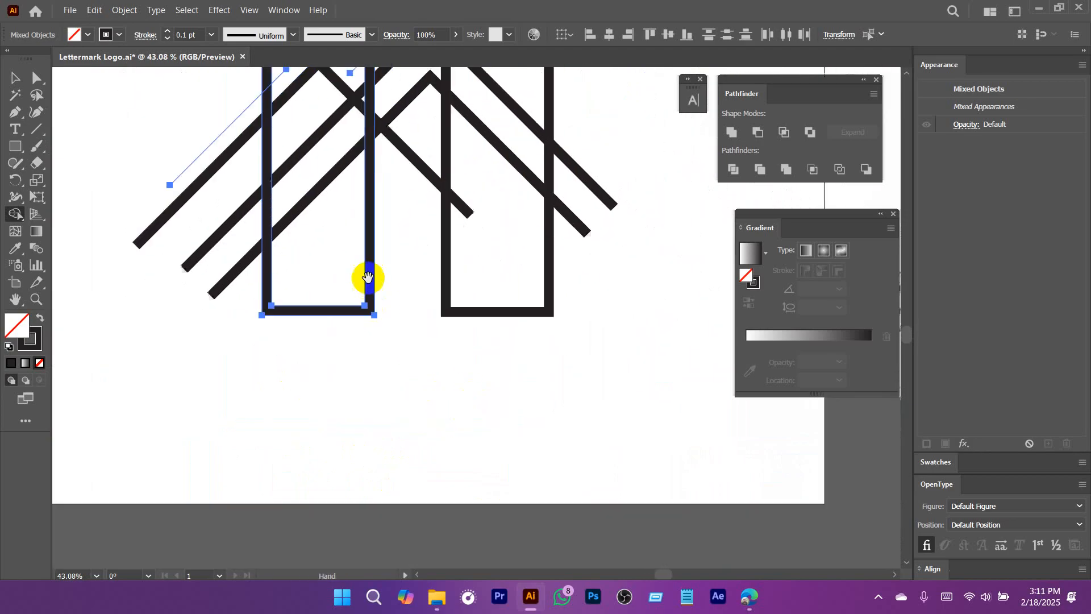
pyautogui.moveTo(304, 316); pyautogui.dragTo(686, 401)
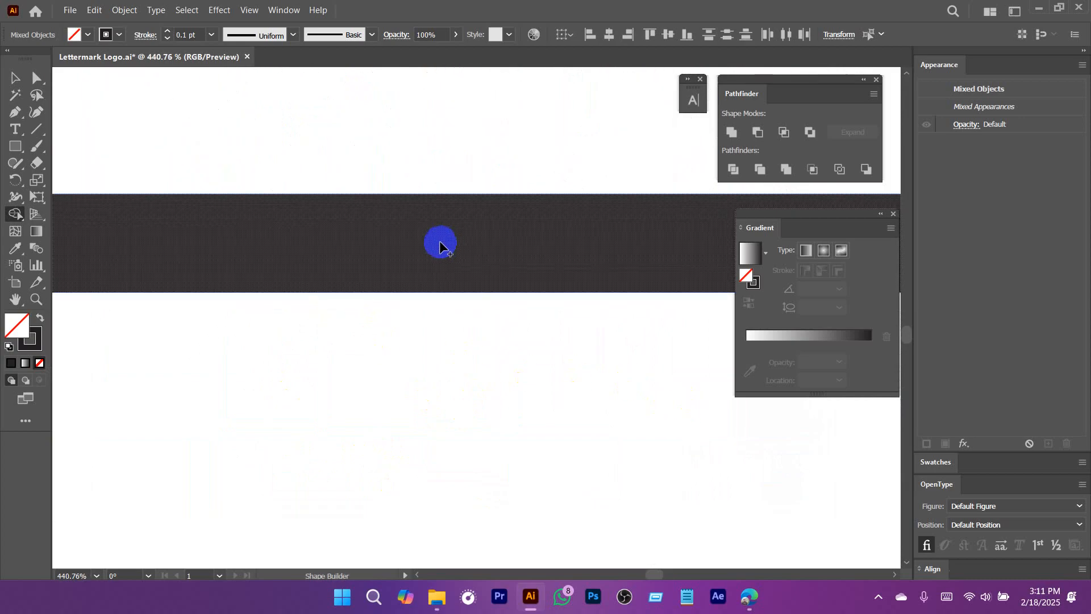
pyautogui.moveTo(523, 271); pyautogui.dragTo(392, 257)
pyautogui.moveTo(504, 211); pyautogui.dragTo(326, 401)
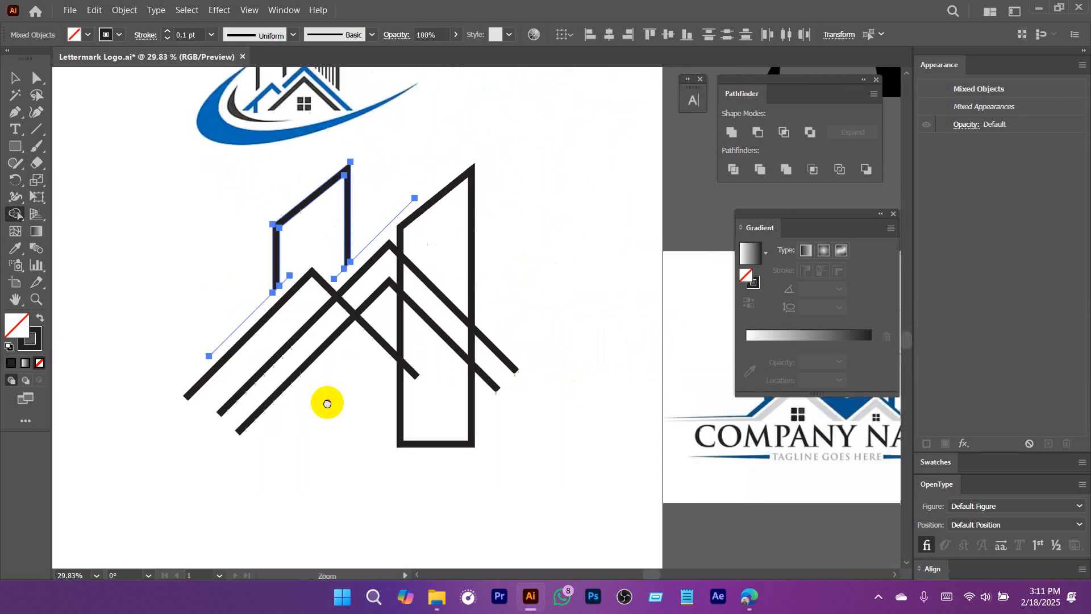
pyautogui.moveTo(346, 284); pyautogui.dragTo(372, 315)
pyautogui.press('v')
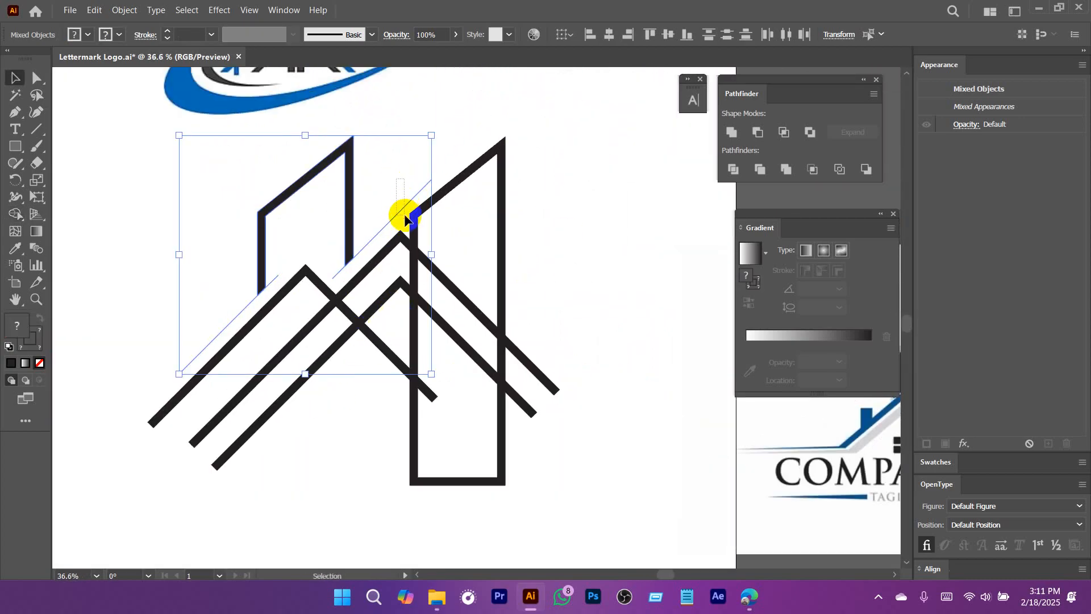
pyautogui.click(402, 213)
pyautogui.click(227, 292)
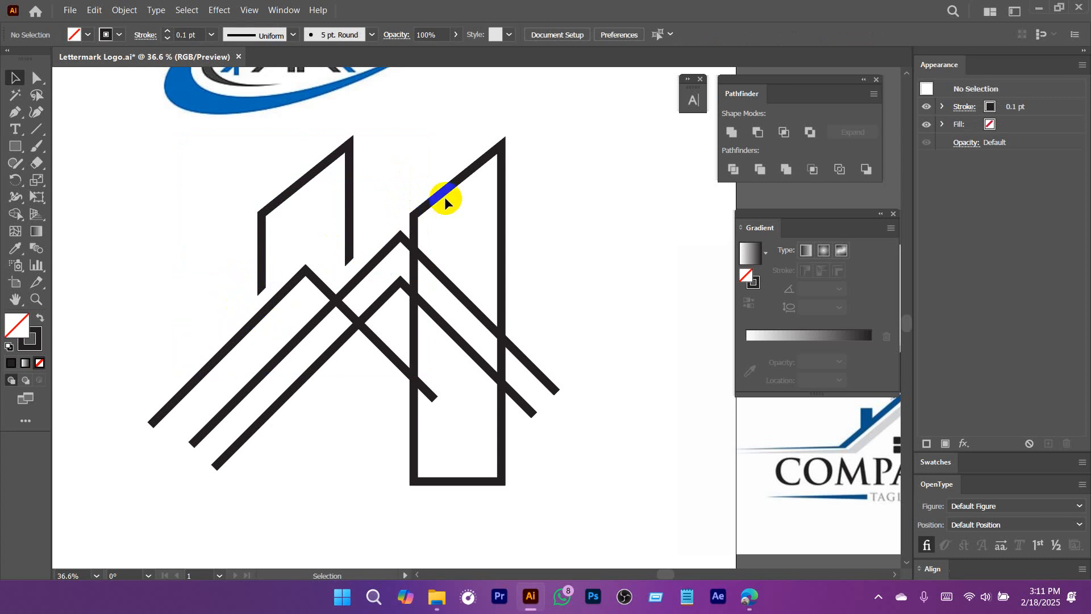
pyautogui.moveTo(421, 160); pyautogui.dragTo(442, 193)
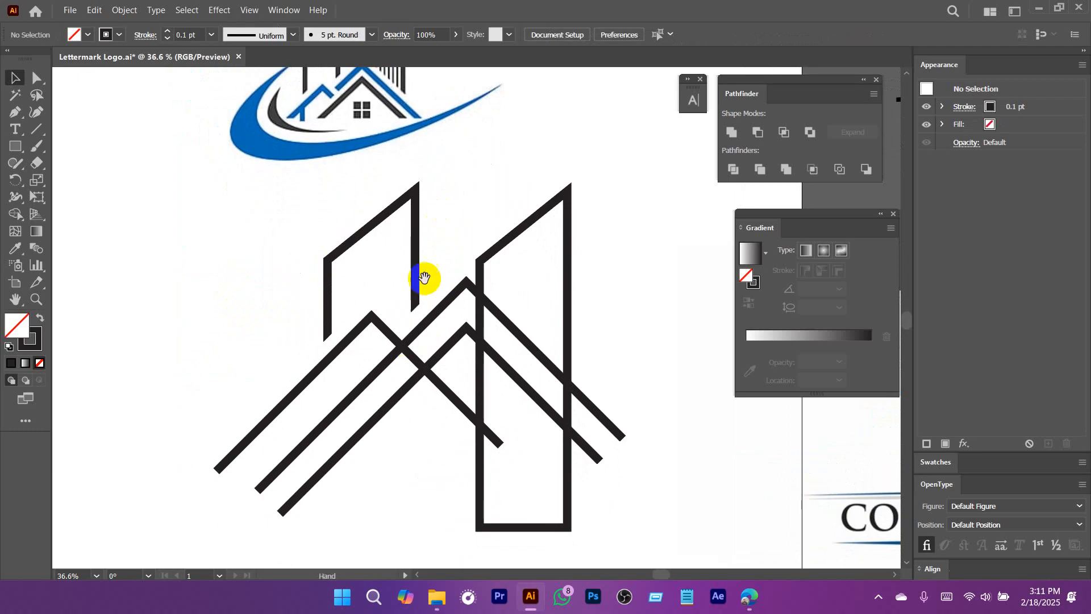
pyautogui.moveTo(418, 280); pyautogui.dragTo(440, 309)
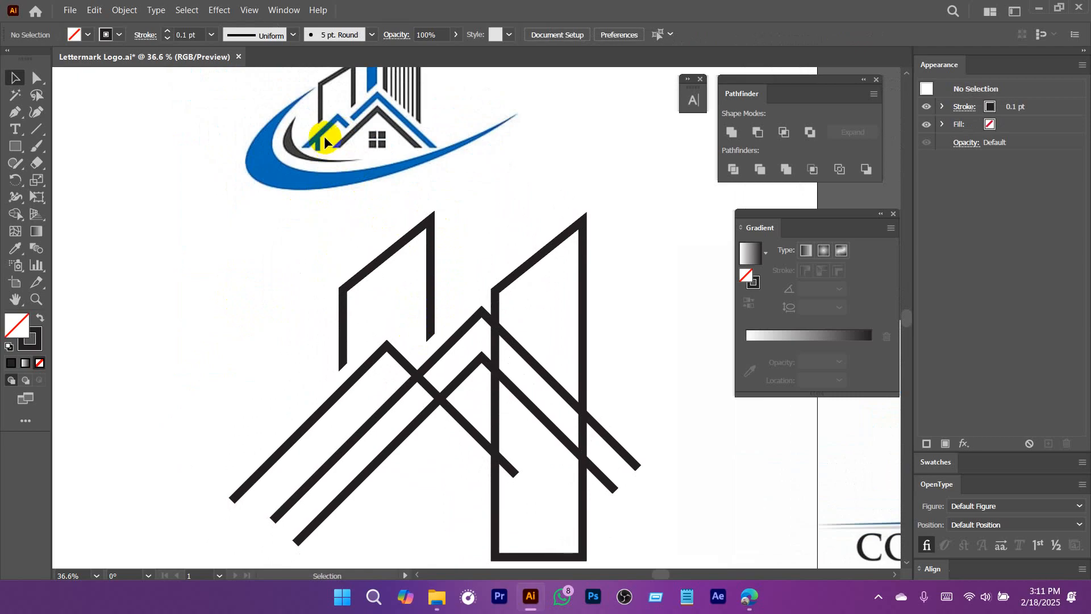
pyautogui.moveTo(357, 415); pyautogui.dragTo(332, 269)
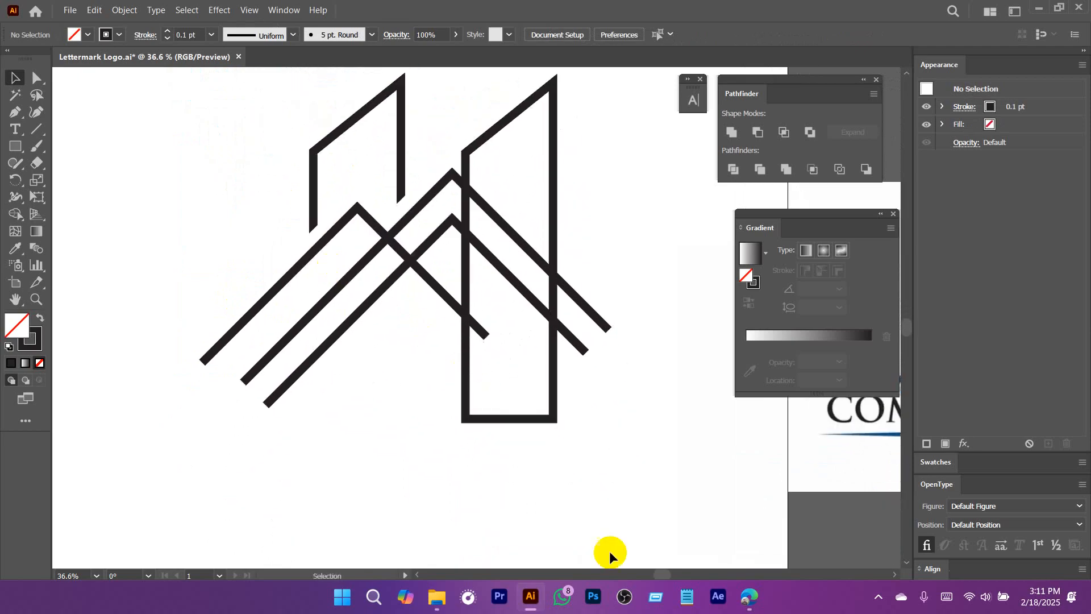
pyautogui.click(876, 598)
pyautogui.moveTo(364, 217); pyautogui.dragTo(417, 179)
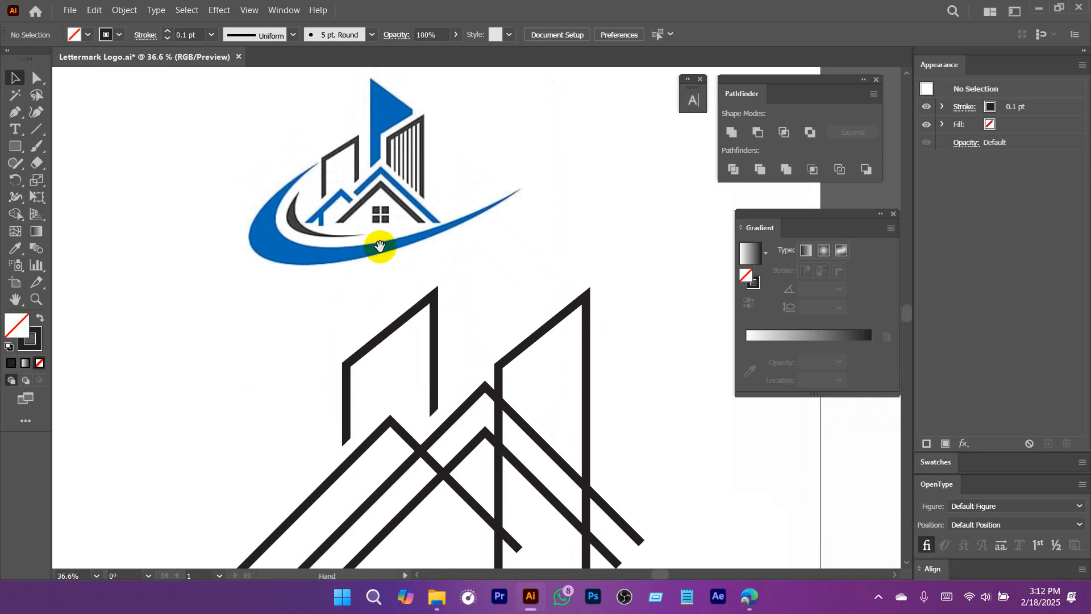
pyautogui.moveTo(540, 397); pyautogui.dragTo(490, 425)
# Draw a 45-degree line across the right building, parallel to the large roof's right leg, and select both for the Shape Builder.
pyautogui.click(510, 268)
pyautogui.moveTo(510, 268); pyautogui.dragTo(511, 247)
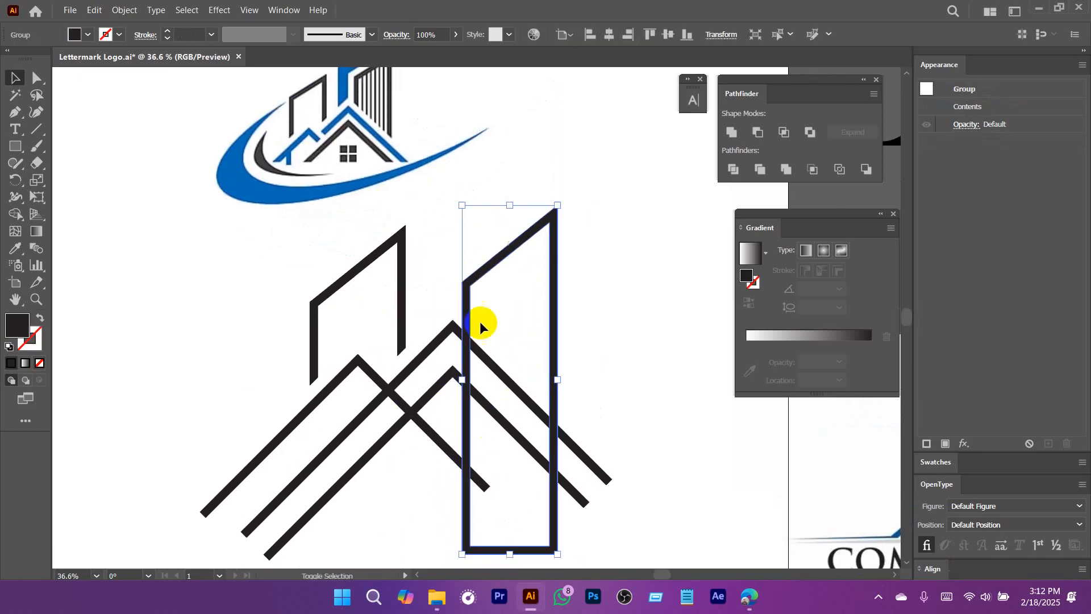
pyautogui.click(31, 130)
pyautogui.moveTo(454, 300); pyautogui.dragTo(662, 519)
pyautogui.press('v')
pyautogui.keyDown('shift'); pyautogui.click(552, 341); pyautogui.keyUp('shift')
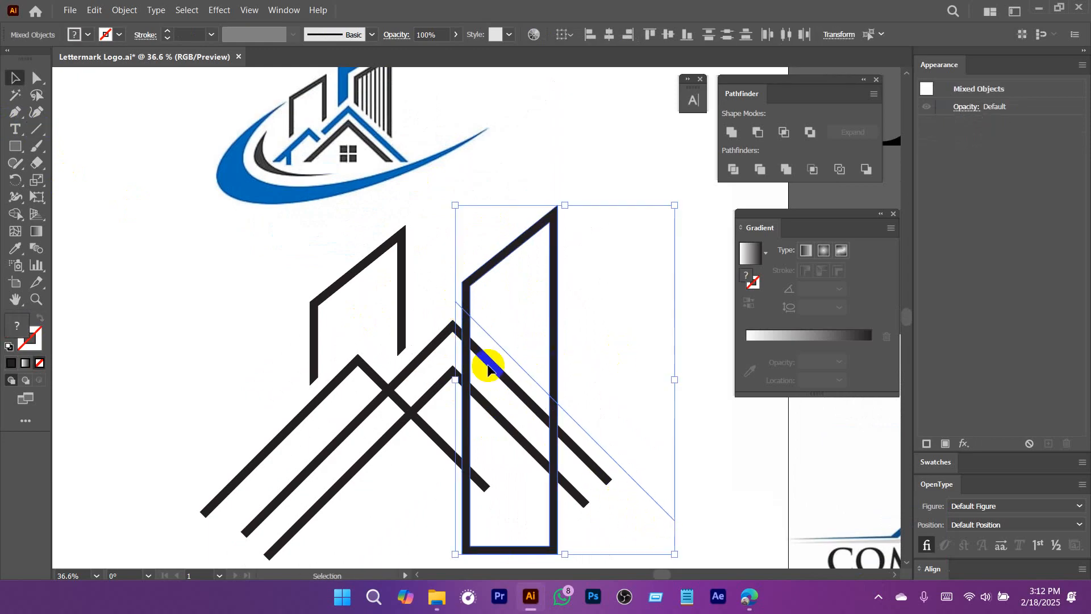
pyautogui.click(16, 215)
pyautogui.moveTo(522, 352); pyautogui.dragTo(698, 403)
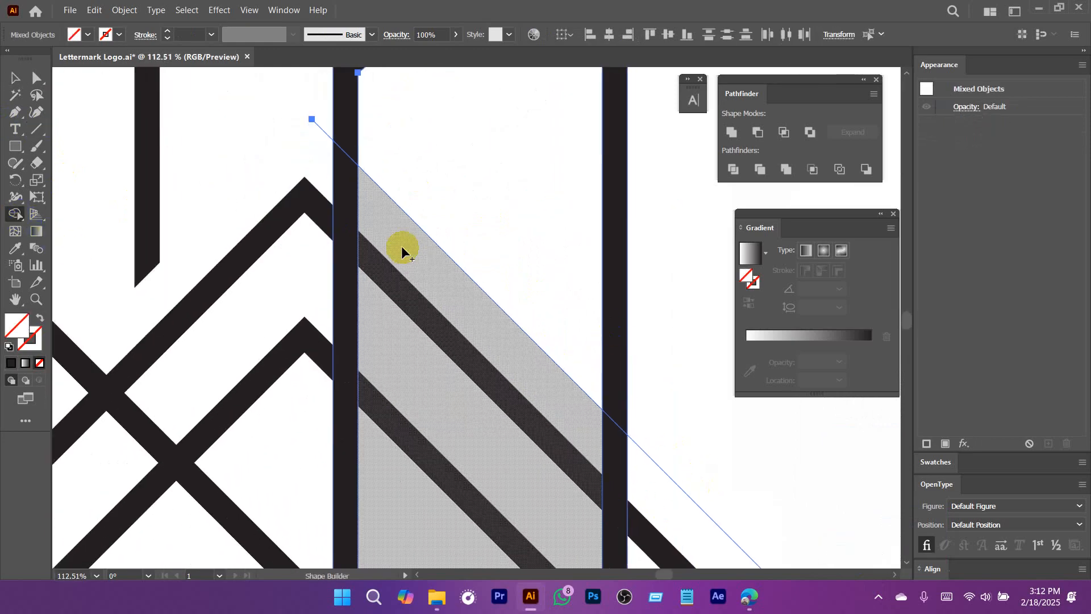
pyautogui.scroll(3, 349, 196)
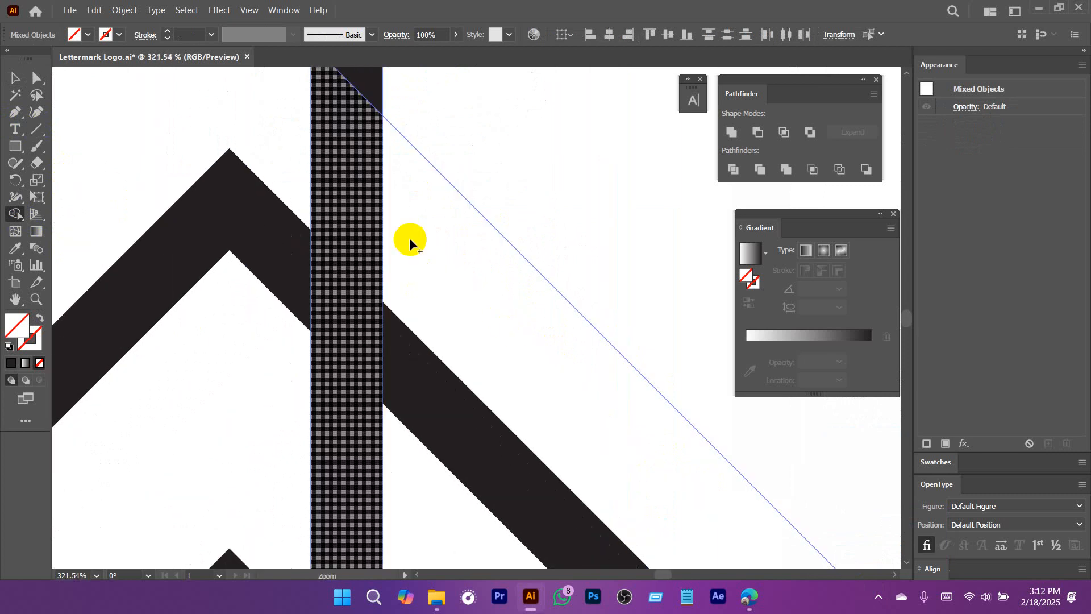
pyautogui.keyDown('alt'); pyautogui.click(341, 169); pyautogui.keyUp('alt')
pyautogui.hotkey('ctrl', 'z')
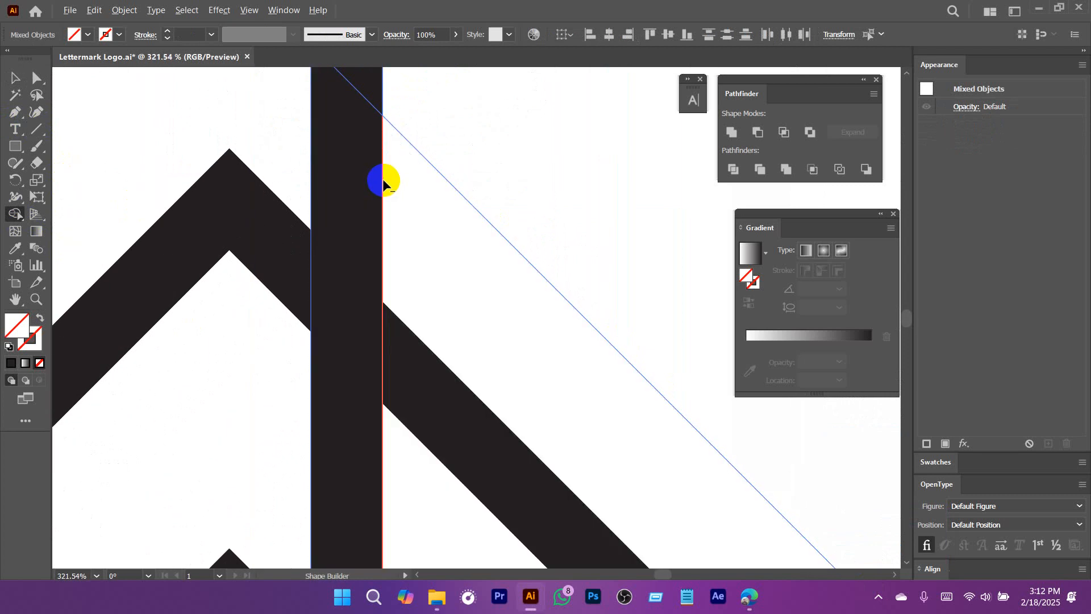
pyautogui.moveTo(379, 177)
pyautogui.mouseDown()
pyautogui.moveTo(389, 202)
pyautogui.moveTo(446, 151)
pyautogui.mouseUp()
pyautogui.hotkey('ctrl', 'z')
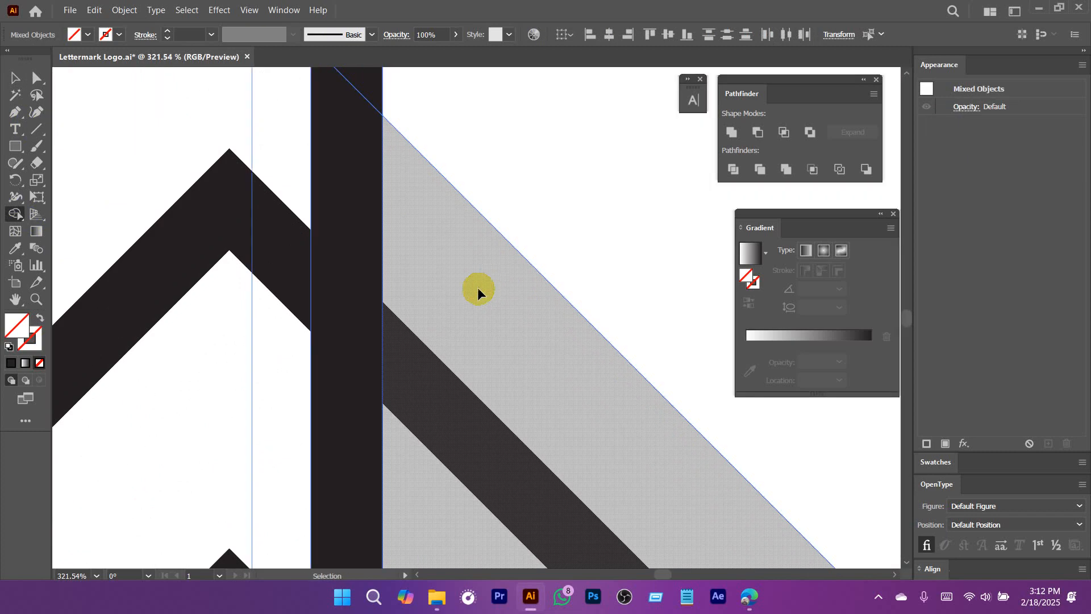
# Remove the part of the right building outline below the diagonal line, and delete the cut line.
pyautogui.scroll(-1, 491, 290)
pyautogui.keyDown('alt'); pyautogui.click(390, 191); pyautogui.keyUp('alt')
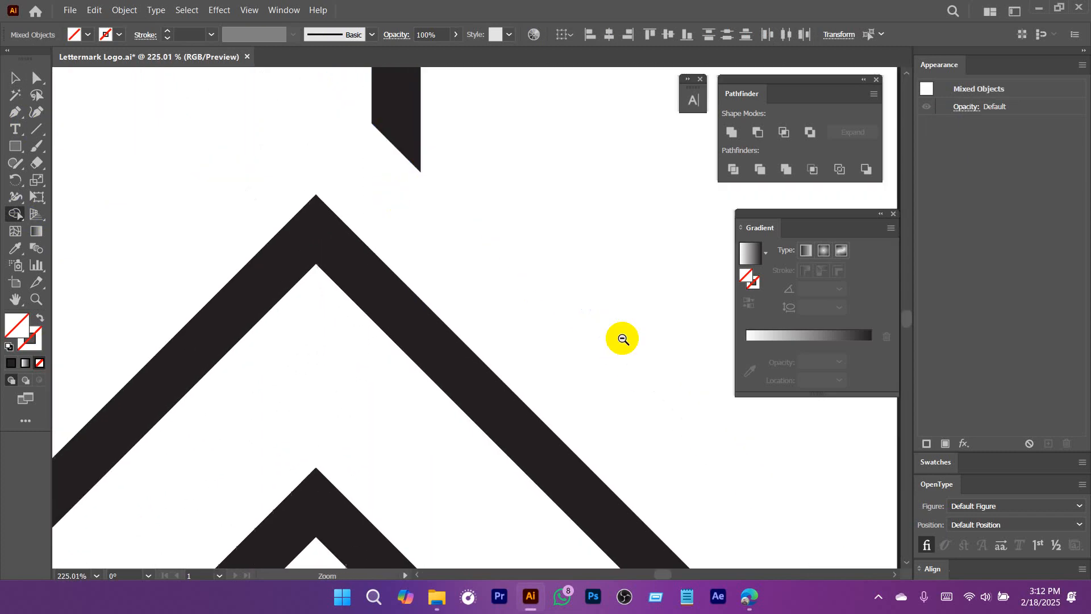
pyautogui.scroll(-3, 534, 336)
pyautogui.press('v')
pyautogui.moveTo(706, 445); pyautogui.dragTo(580, 332)
pyautogui.moveTo(638, 360); pyautogui.dragTo(595, 405)
pyautogui.press('Delete')
# Draw a 45-degree line across the small roof's right leg, aligned with the left building's slanted end, and select it with the roof.
pyautogui.moveTo(626, 368); pyautogui.dragTo(451, 405)
pyautogui.moveTo(390, 361); pyautogui.dragTo(255, 357)
pyautogui.scroll(5, 459, 375)
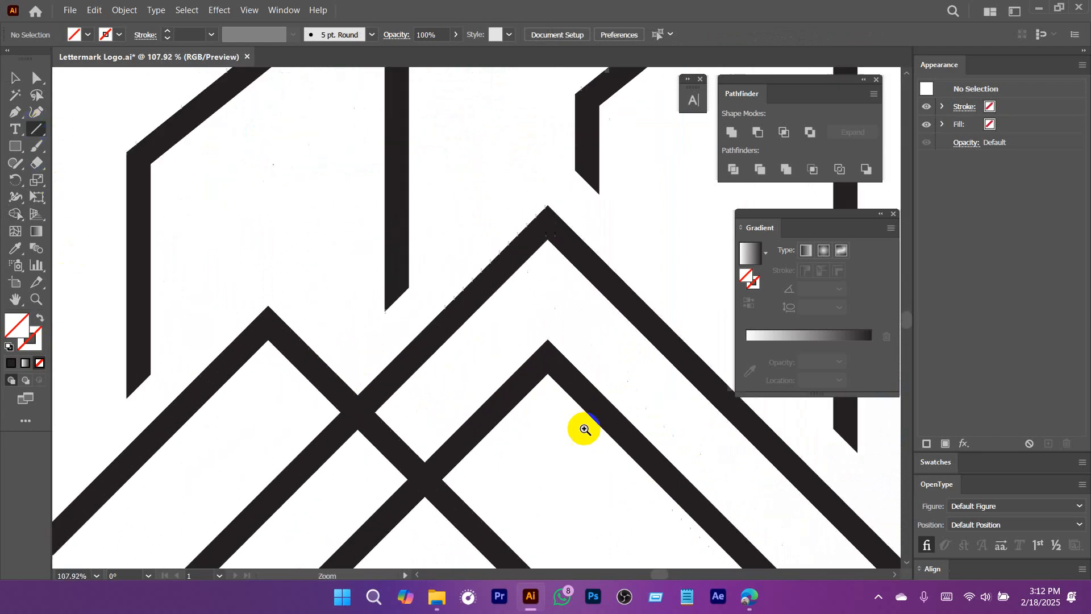
pyautogui.moveTo(412, 278); pyautogui.dragTo(207, 483)
pyautogui.moveTo(304, 388); pyautogui.dragTo(404, 460)
pyautogui.press('v')
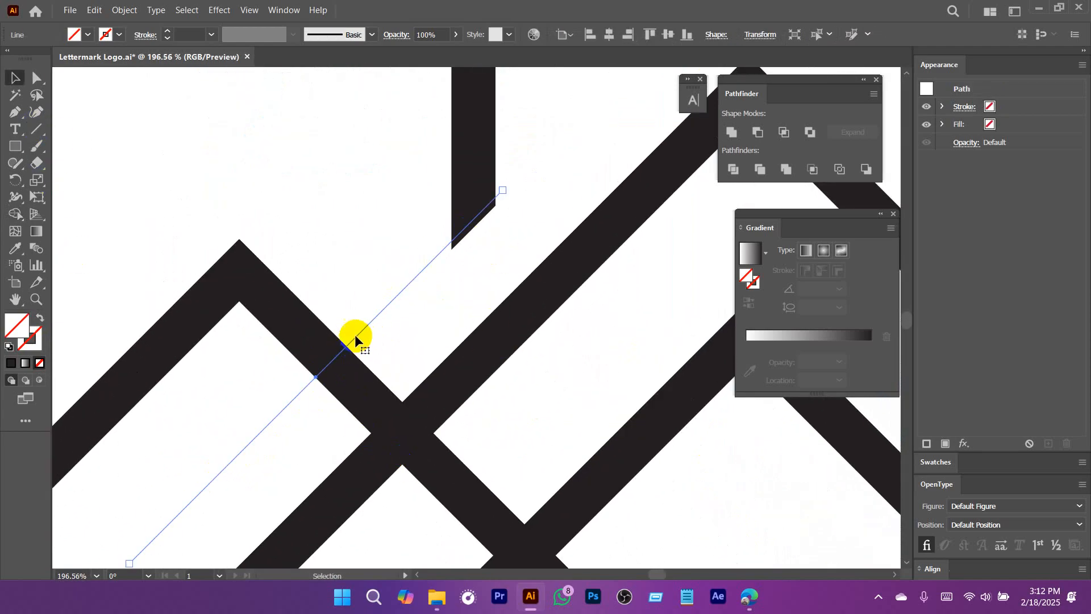
pyautogui.moveTo(355, 336); pyautogui.dragTo(356, 343)
pyautogui.keyDown('shift'); pyautogui.click(357, 378); pyautogui.keyUp('shift')
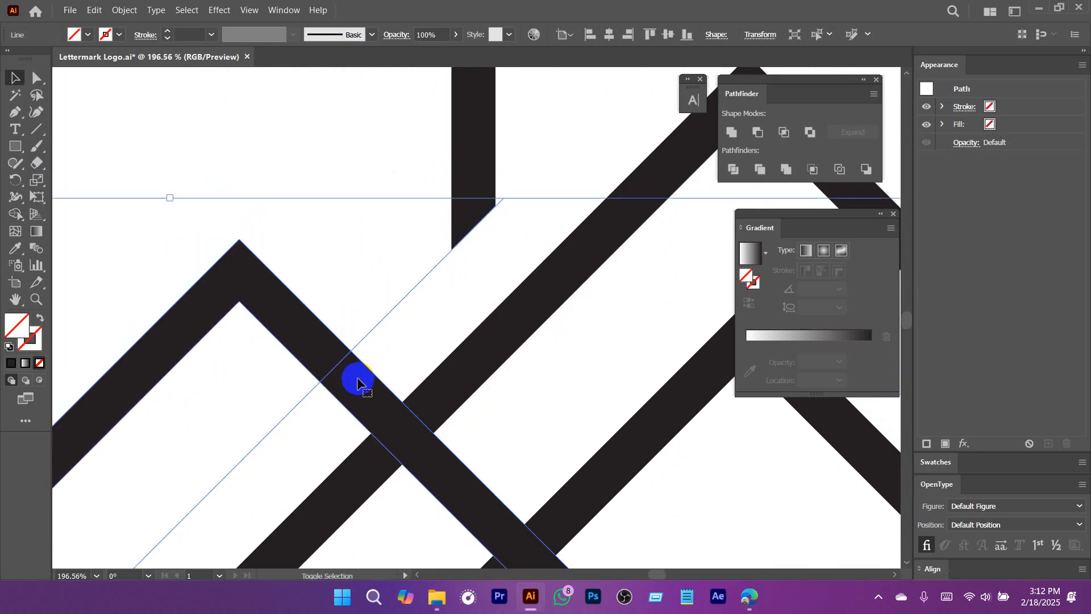
# Remove the small roof's right leg beyond the diagonal line with the Shape Builder, and delete the cut line.
pyautogui.click(22, 212)
pyautogui.keyDown('alt'); pyautogui.click(457, 454); pyautogui.keyUp('alt')
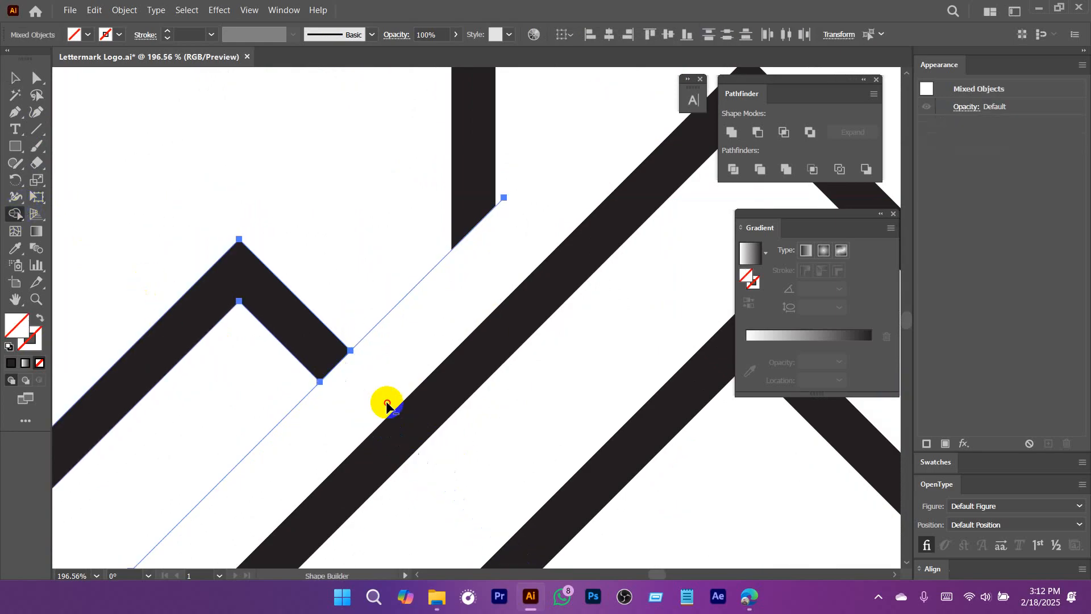
pyautogui.press('v')
pyautogui.moveTo(362, 290); pyautogui.dragTo(402, 326)
pyautogui.press('Delete')
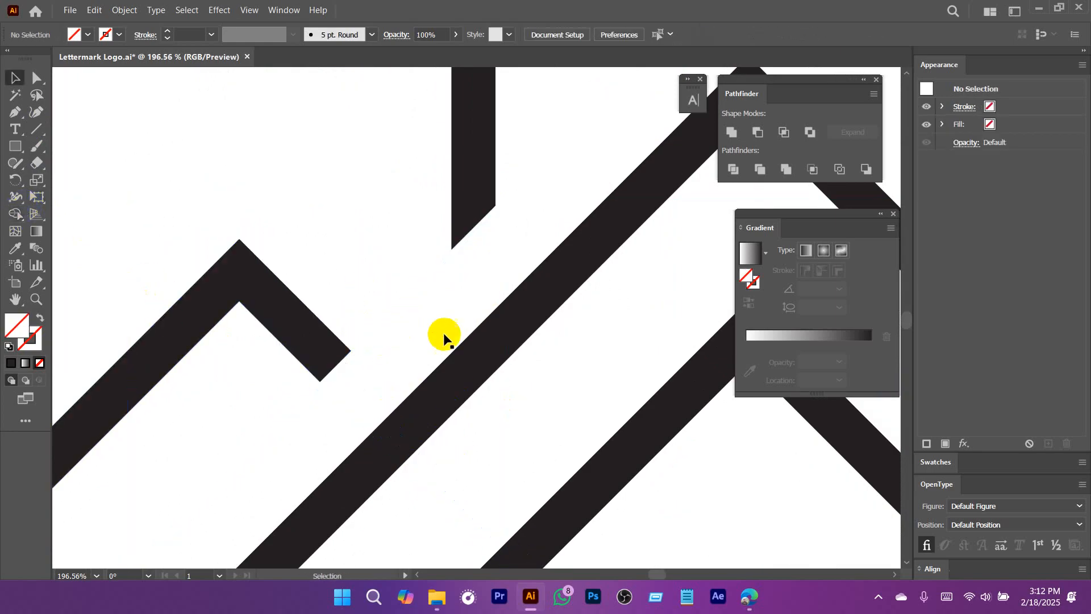
# Move the inner roof line straight up so that it sits closer beneath the large roof.
pyautogui.moveTo(572, 390); pyautogui.dragTo(403, 420)
pyautogui.moveTo(593, 461); pyautogui.dragTo(543, 482)
pyautogui.moveTo(560, 444); pyautogui.dragTo(559, 437)
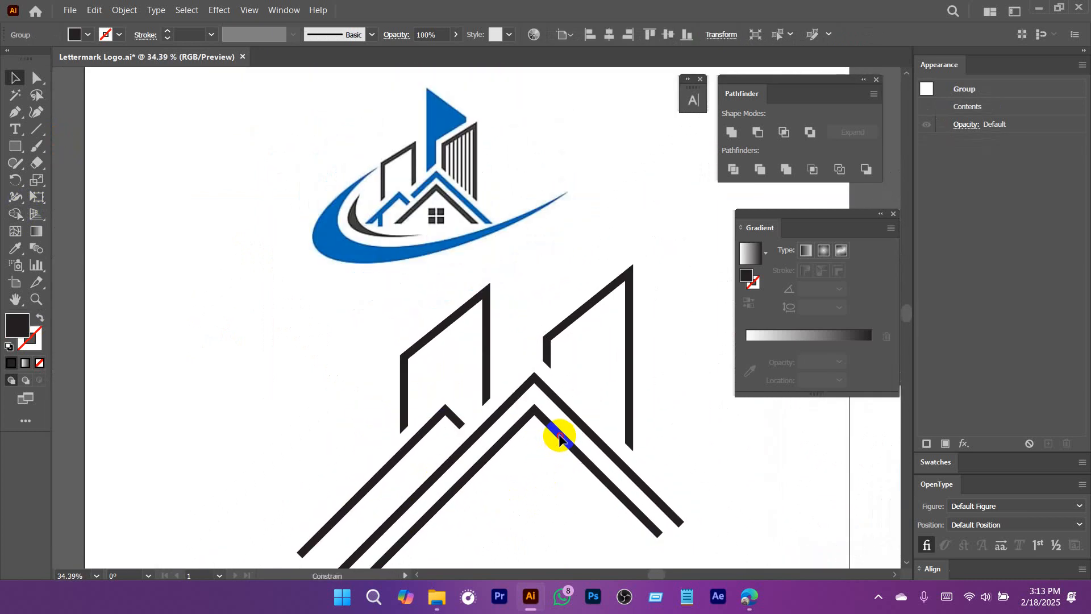
pyautogui.moveTo(514, 506); pyautogui.dragTo(492, 443)
pyautogui.scroll(-1, 511, 393)
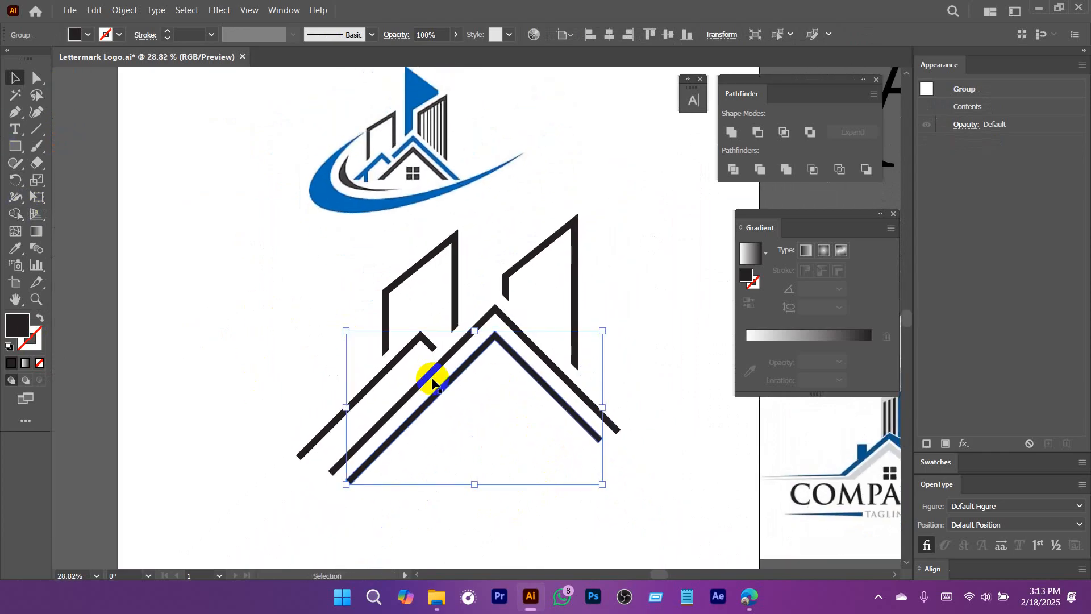
# Draw a horizontal line across the legs of all three roofs, positioned just above the right building's lower end.
pyautogui.moveTo(355, 176); pyautogui.dragTo(606, 273)
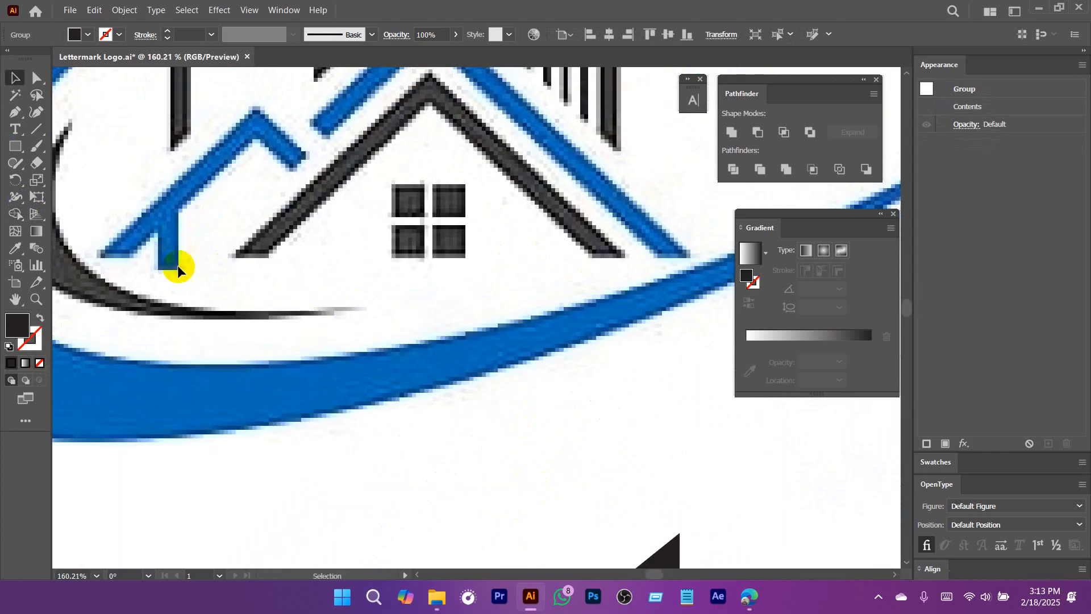
pyautogui.moveTo(574, 344); pyautogui.dragTo(267, 397)
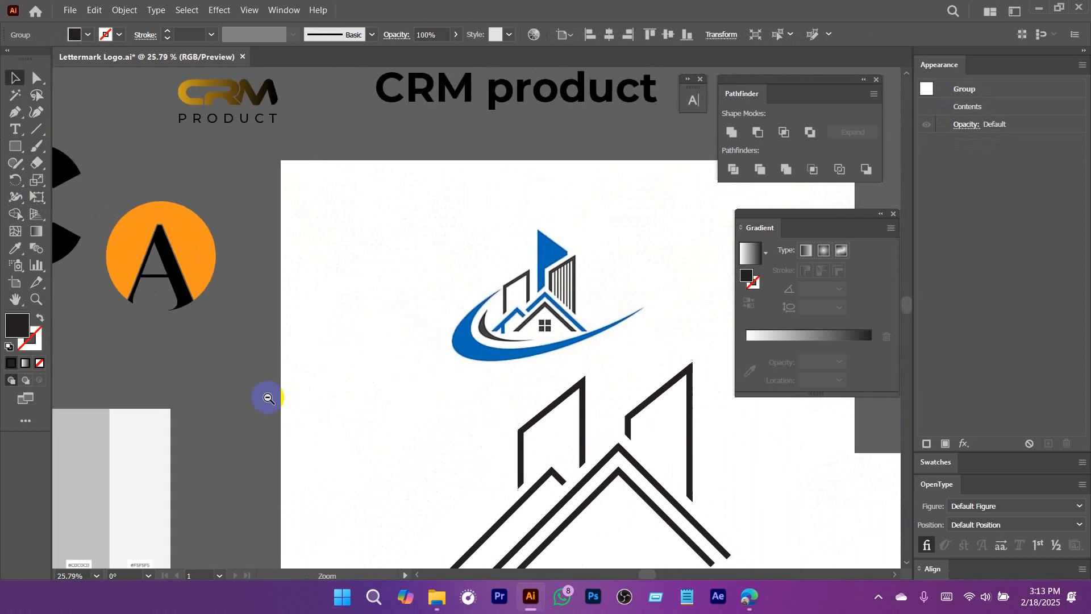
pyautogui.moveTo(566, 465); pyautogui.dragTo(447, 248)
pyautogui.click(45, 130)
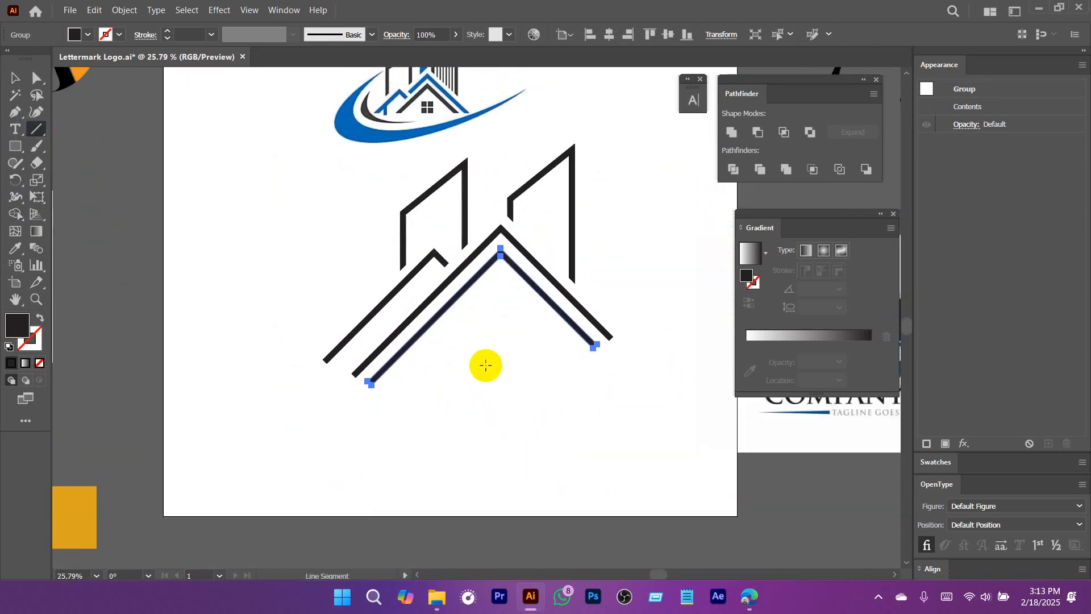
pyautogui.moveTo(353, 301); pyautogui.dragTo(697, 301)
pyautogui.moveTo(505, 294); pyautogui.dragTo(561, 340)
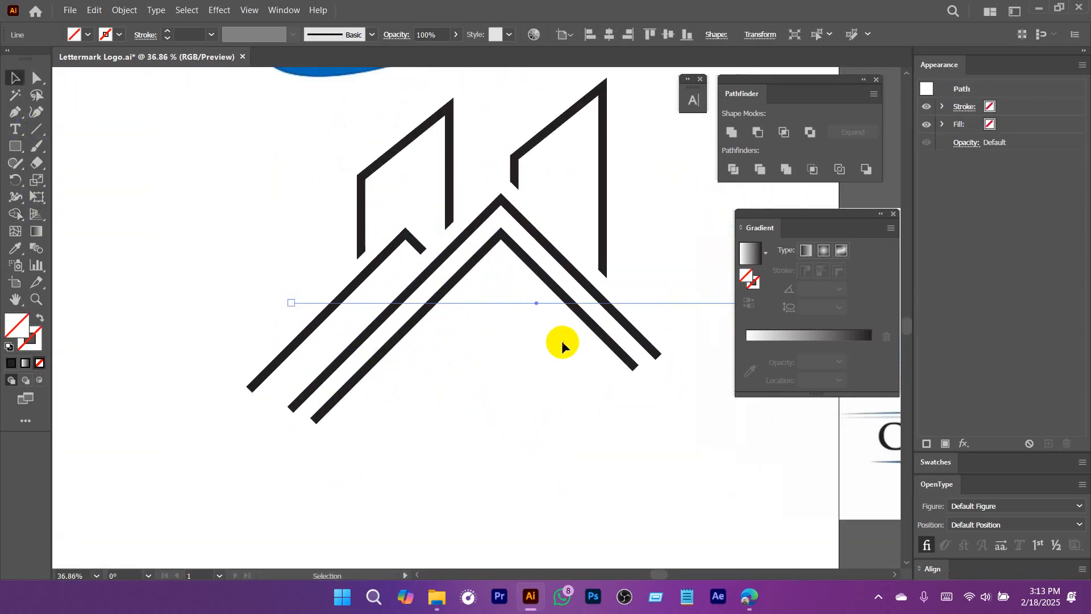
pyautogui.moveTo(536, 304); pyautogui.dragTo(531, 293)
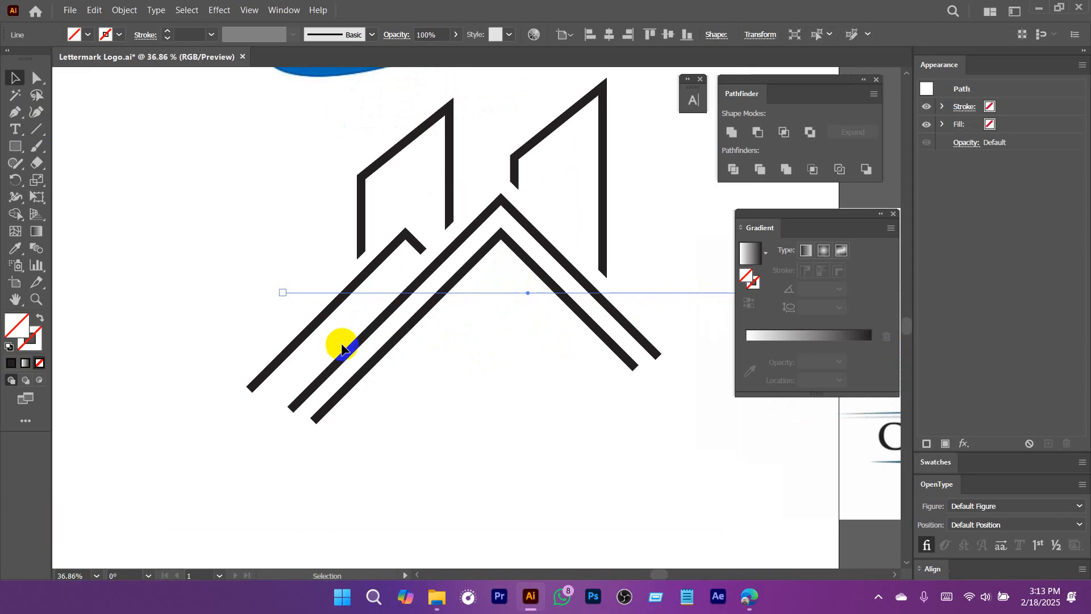
# Remove all roof legs below the horizontal line with the Shape Builder, and delete the cut line.
pyautogui.keyDown('shift'); pyautogui.click(370, 365); pyautogui.keyUp('shift')
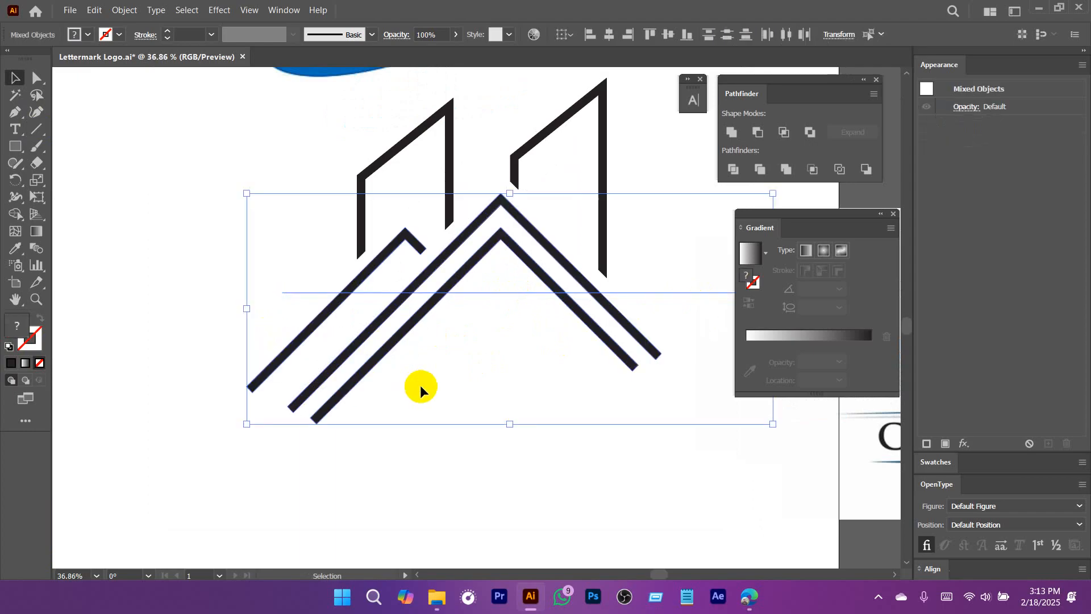
pyautogui.click(16, 215)
pyautogui.moveTo(292, 341)
pyautogui.mouseDown()
pyautogui.moveTo(550, 353)
pyautogui.moveTo(668, 321)
pyautogui.moveTo(683, 262)
pyautogui.mouseUp()
pyautogui.press('\\')
pyautogui.press('Delete')
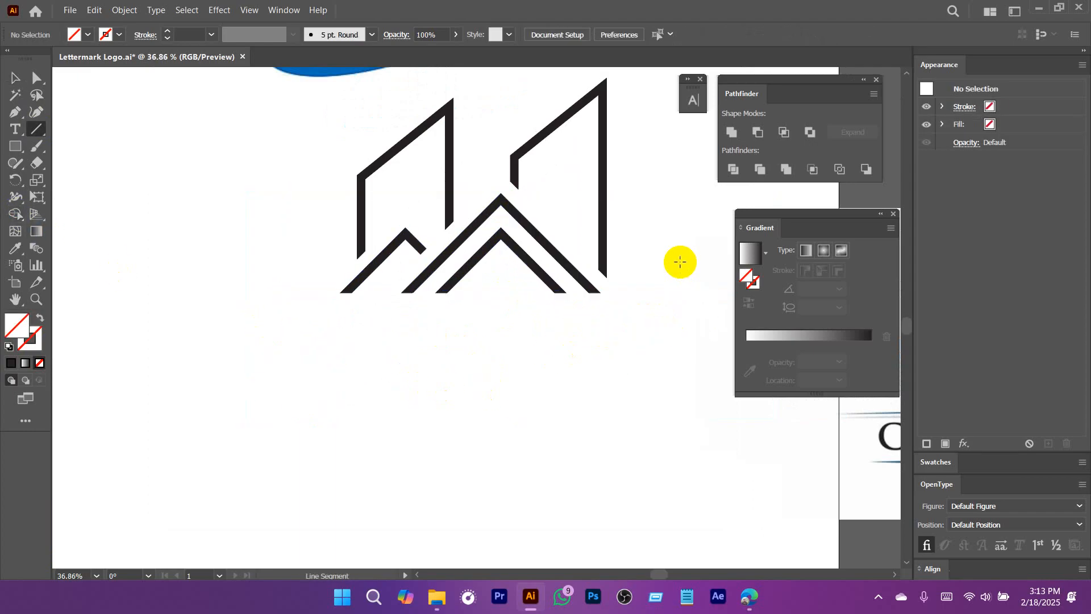
# Extend the small roof's right leg across the large roof's left leg by moving its two end anchors diagonally.
pyautogui.moveTo(523, 254); pyautogui.dragTo(525, 332)
pyautogui.moveTo(566, 385); pyautogui.dragTo(539, 391)
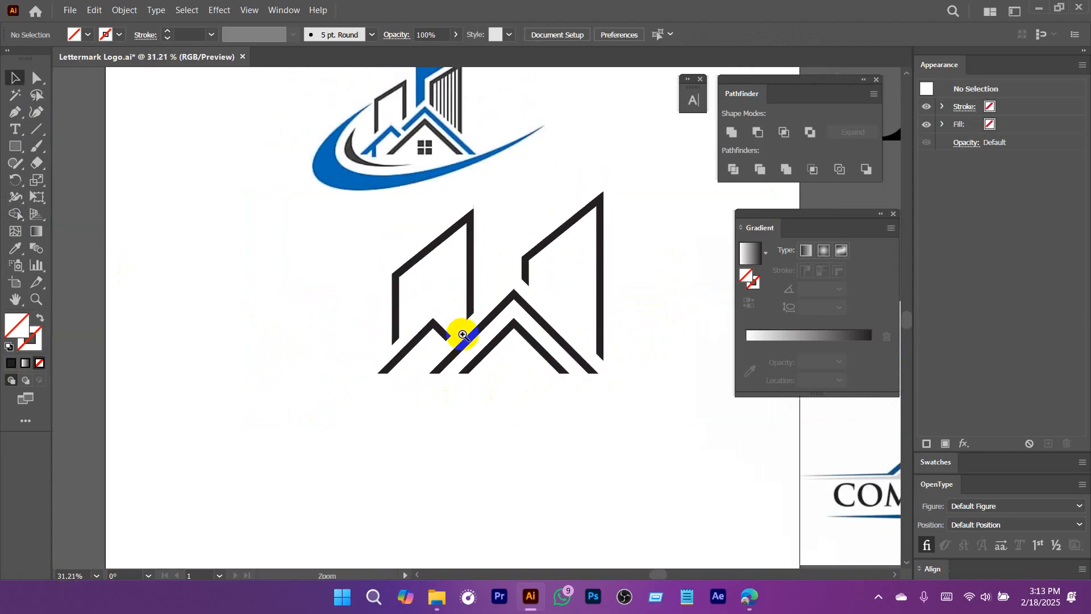
pyautogui.moveTo(460, 331); pyautogui.dragTo(454, 396)
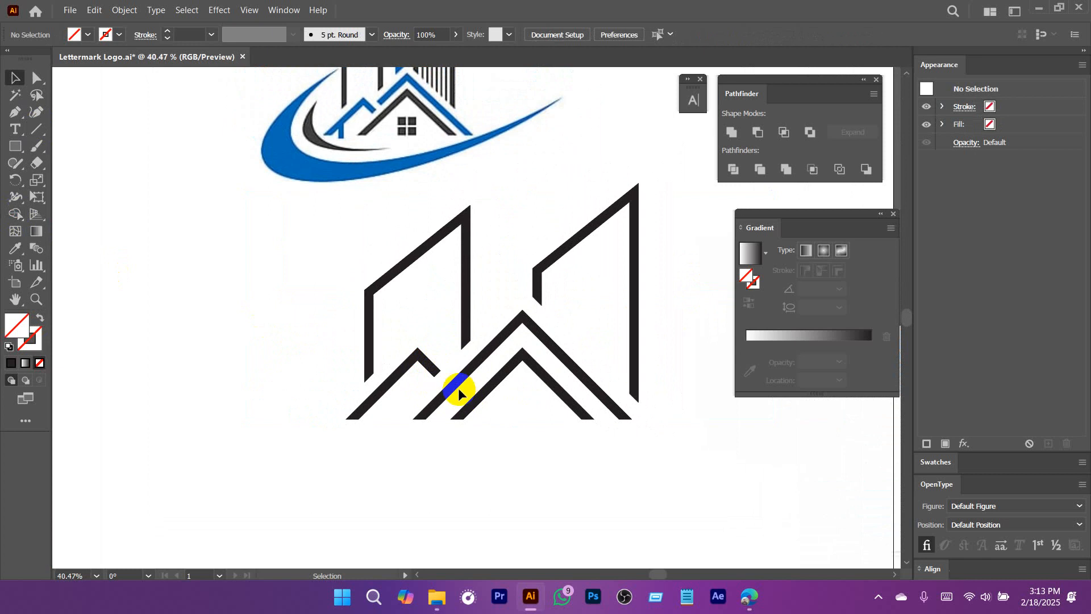
pyautogui.moveTo(431, 359); pyautogui.dragTo(489, 419)
pyautogui.press('a')
pyautogui.moveTo(462, 374); pyautogui.dragTo(481, 422)
pyautogui.scroll(1, 498, 380)
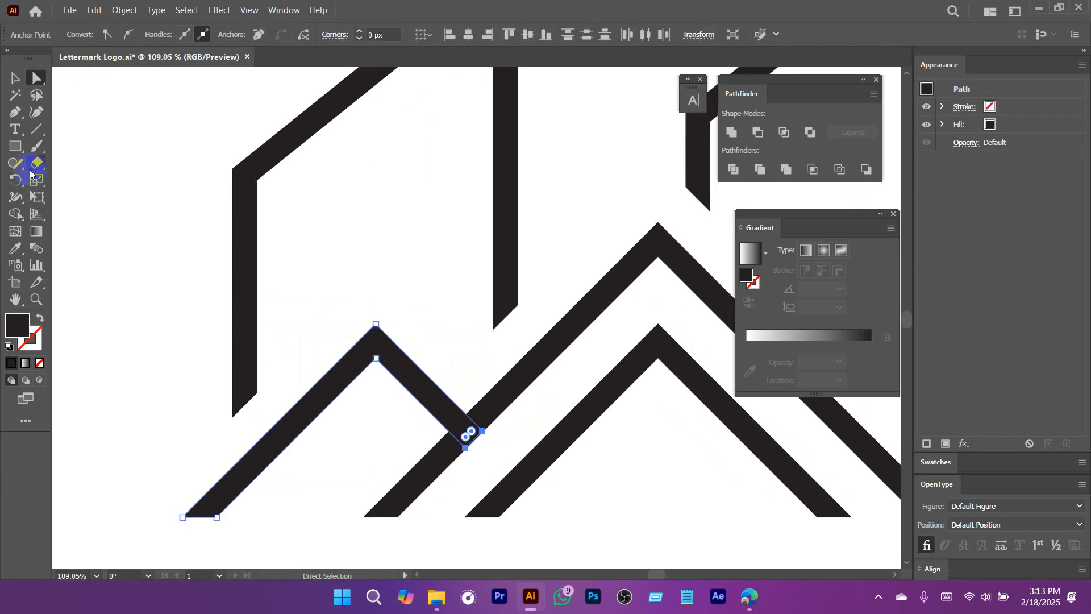
# Draw a 45-degree line across the large roof's left leg, parallel to the small roof's end, and select both.
pyautogui.click(38, 129)
pyautogui.moveTo(437, 338); pyautogui.dragTo(539, 441)
pyautogui.press('v')
pyautogui.keyDown('shift'); pyautogui.click(526, 387); pyautogui.keyUp('shift')
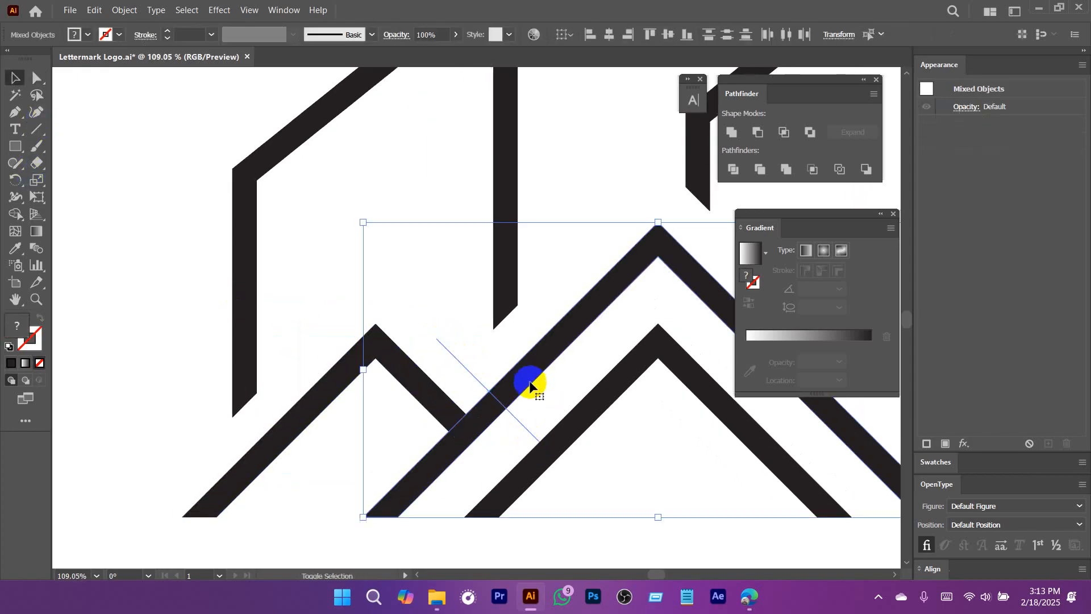
# Remove the large roof's left leg below the diagonal line with the Shape Builder, and delete the cut line.
pyautogui.click(15, 195)
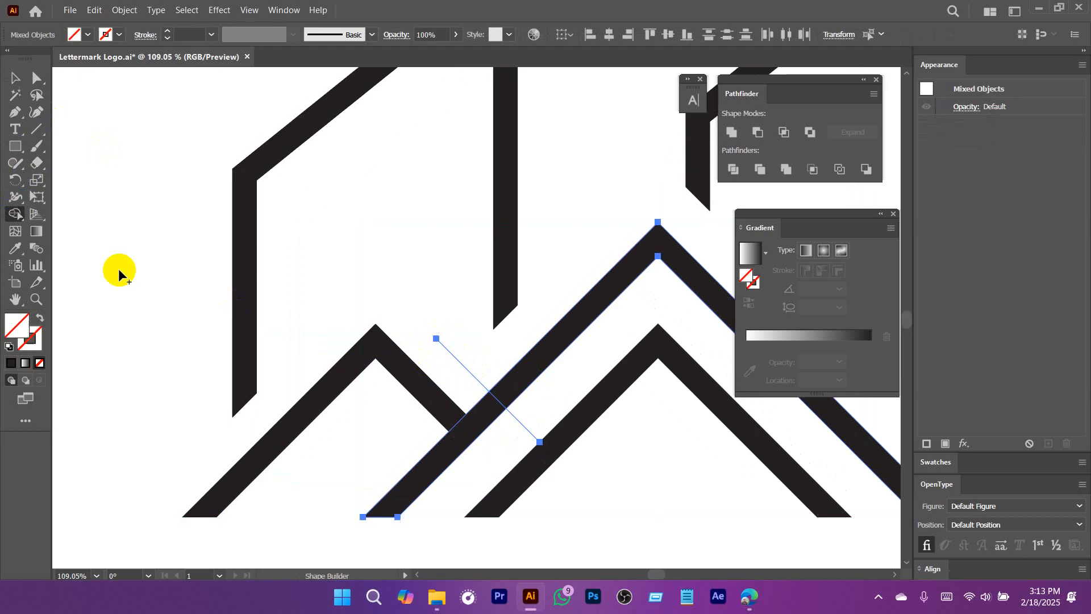
pyautogui.keyDown('alt'); pyautogui.click(471, 409); pyautogui.keyUp('alt')
pyautogui.press('v')
pyautogui.moveTo(527, 416); pyautogui.dragTo(512, 436)
pyautogui.press('Delete')
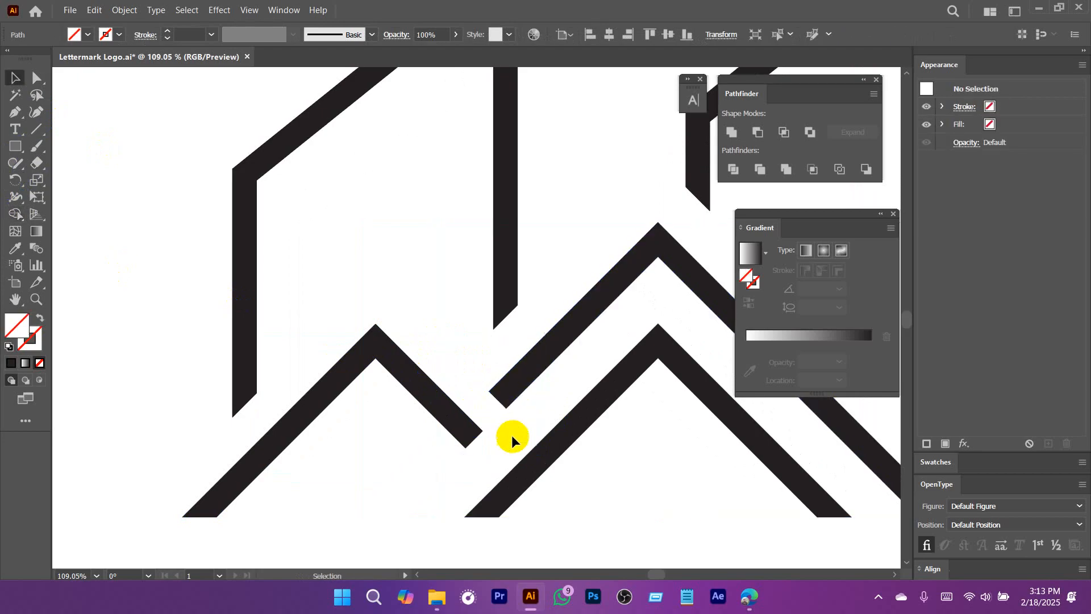
# Draw a vertical line down across the small roof's left leg and give it a 20 pt stroke.
pyautogui.moveTo(612, 448); pyautogui.dragTo(407, 456)
pyautogui.moveTo(555, 457); pyautogui.dragTo(427, 436)
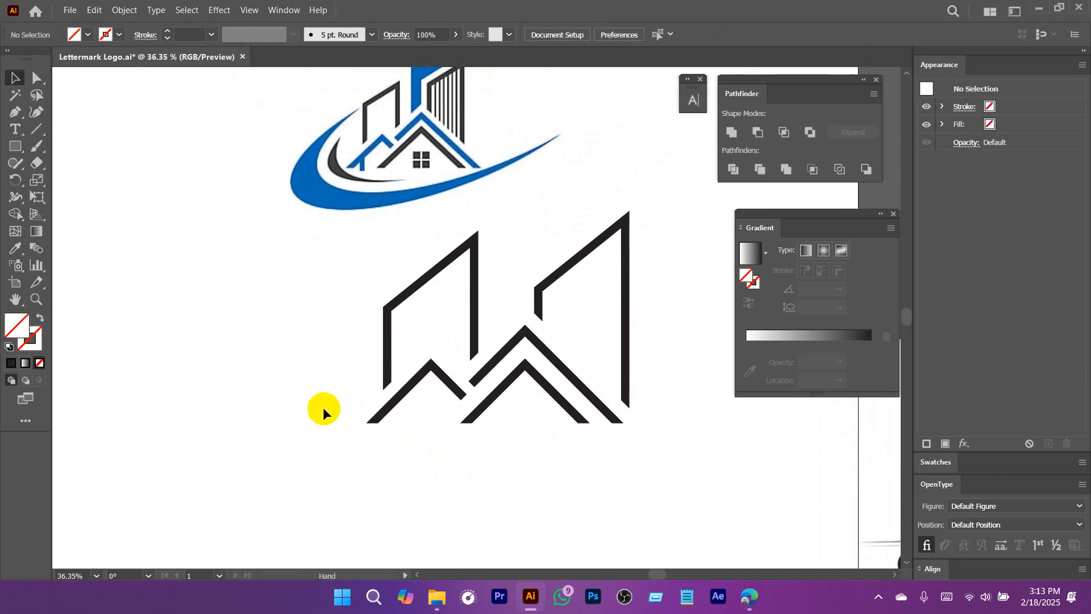
pyautogui.click(38, 135)
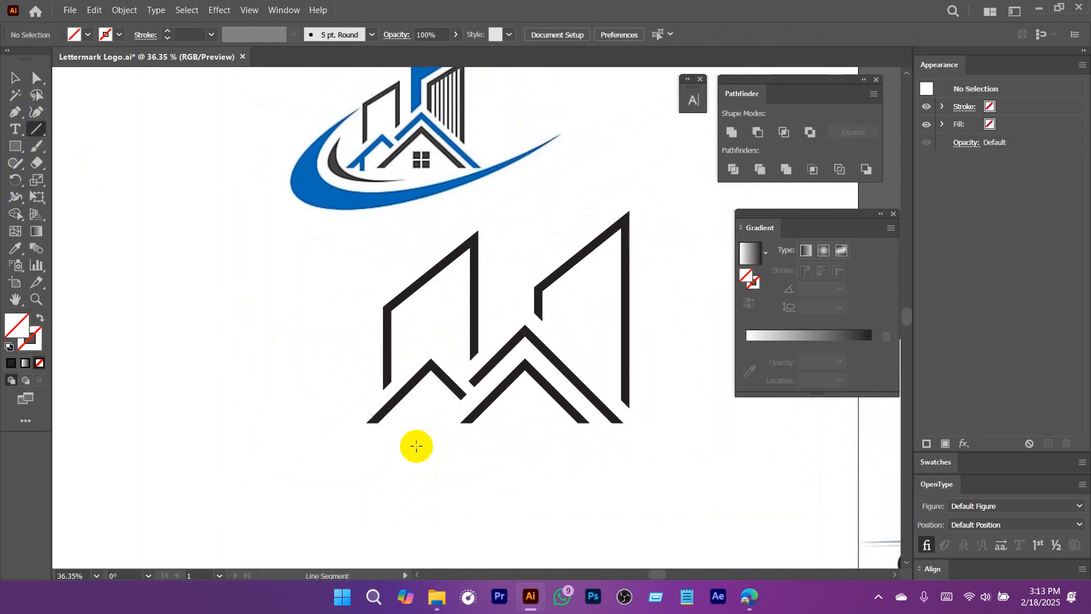
pyautogui.moveTo(385, 369); pyautogui.dragTo(385, 487)
pyautogui.press('v')
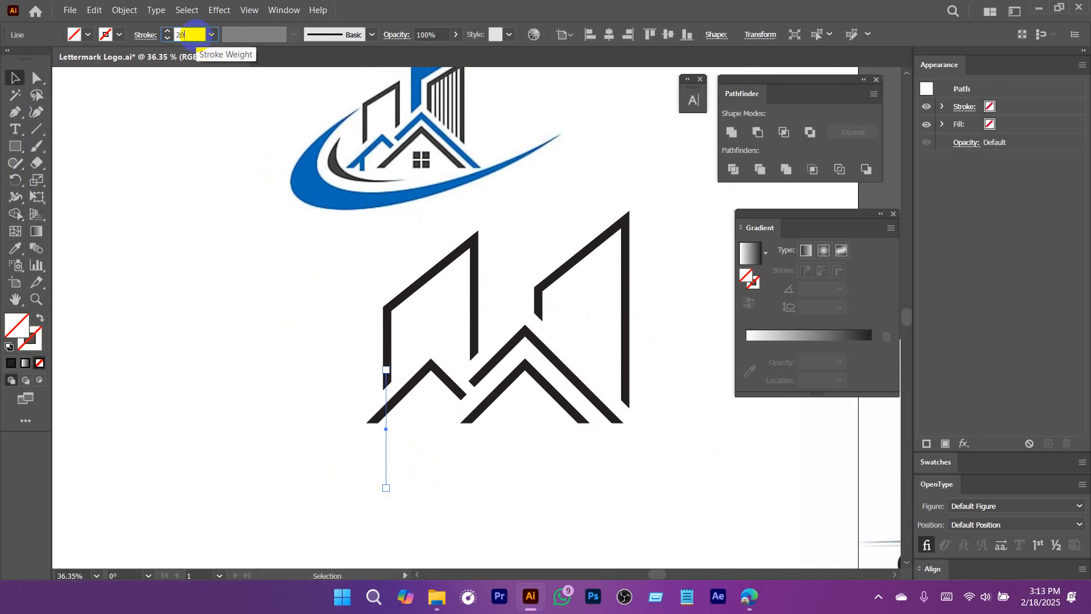
pyautogui.press('Return')
pyautogui.moveTo(379, 439); pyautogui.dragTo(560, 463)
pyautogui.moveTo(560, 463); pyautogui.dragTo(544, 396)
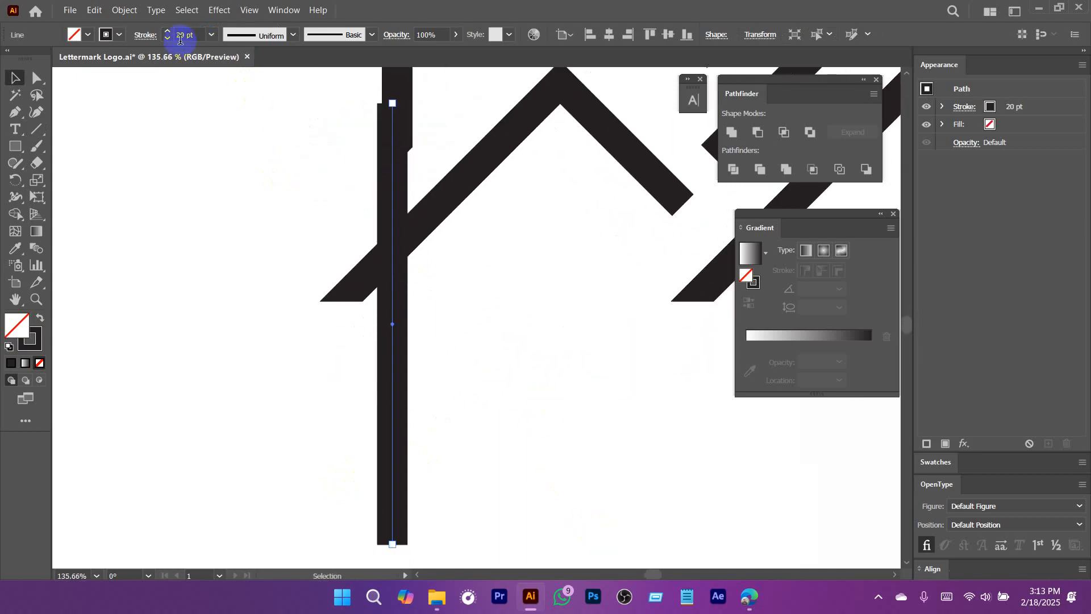
# Expand the vertical line's fill and stroke into a filled shape.
pyautogui.click(123, 10)
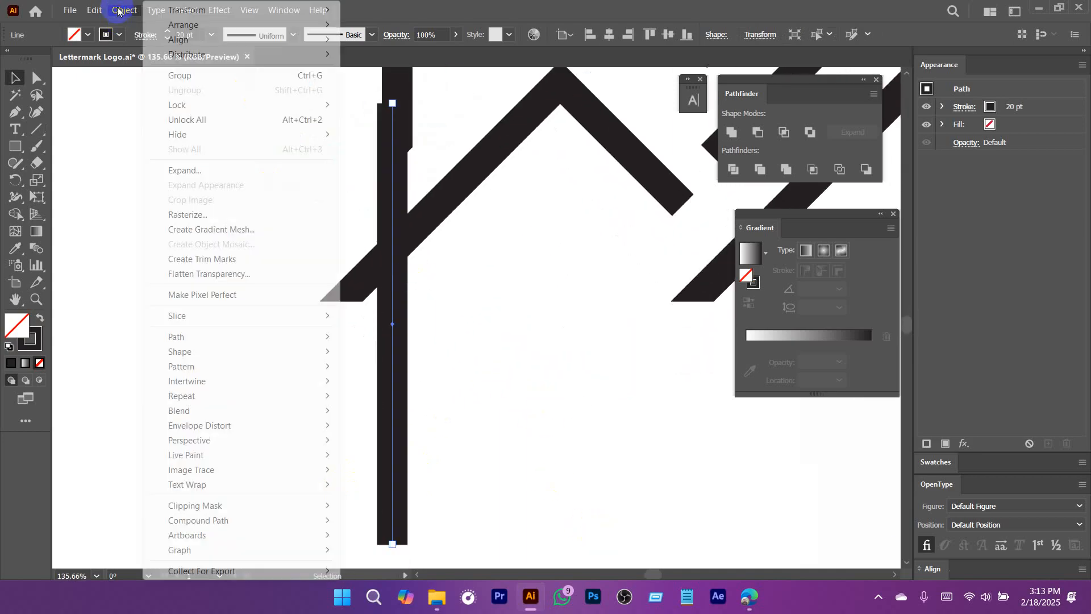
pyautogui.click(197, 175)
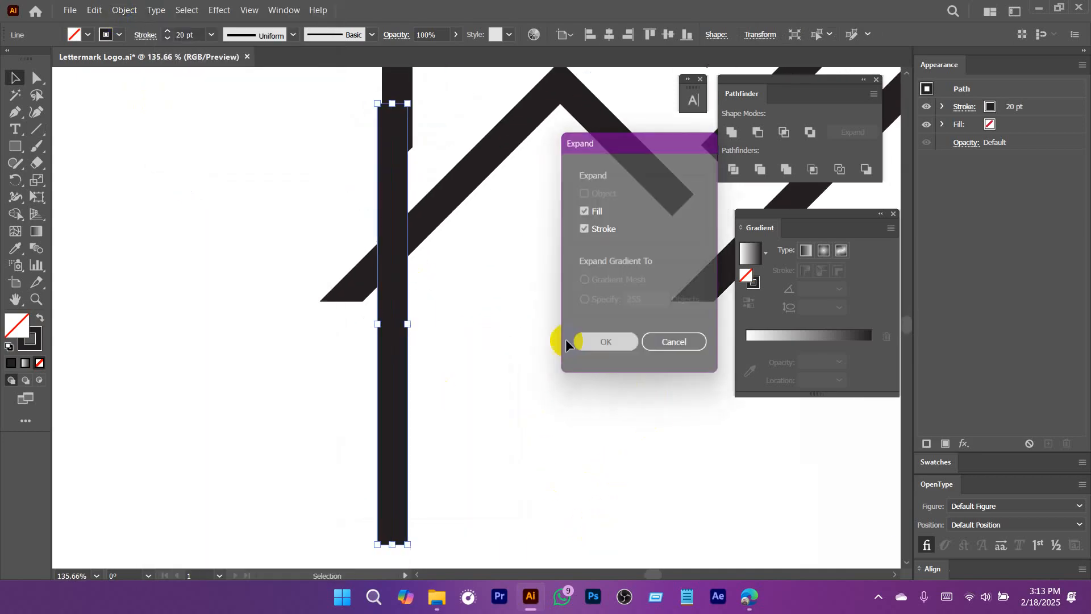
pyautogui.click(568, 341)
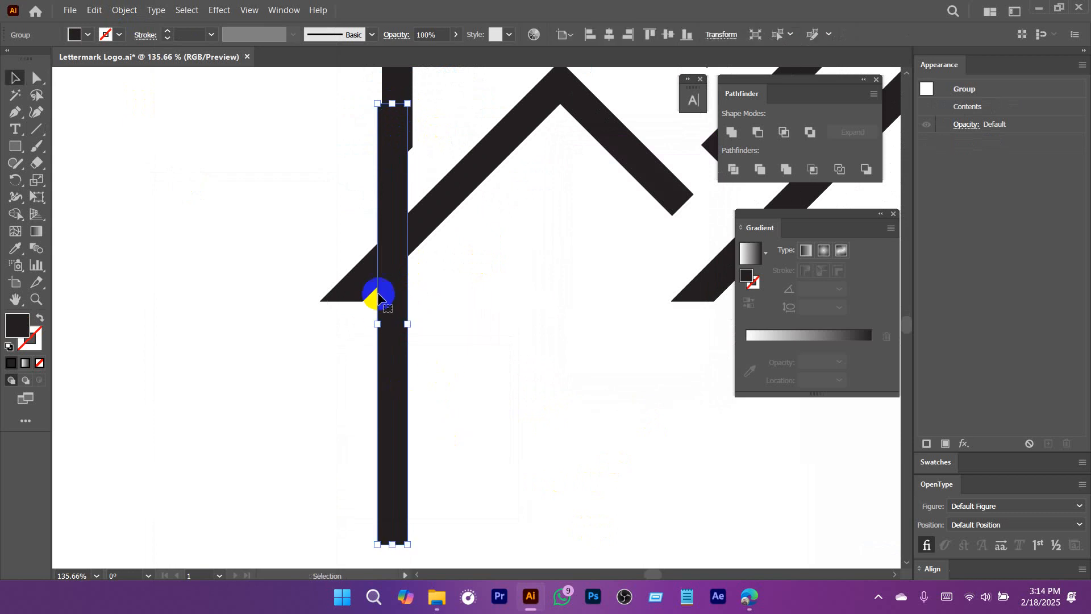
# Move the vertical post down onto the small roof's left leg and lower its top-left anchor to sit within the roof.
pyautogui.moveTo(377, 295); pyautogui.dragTo(408, 351)
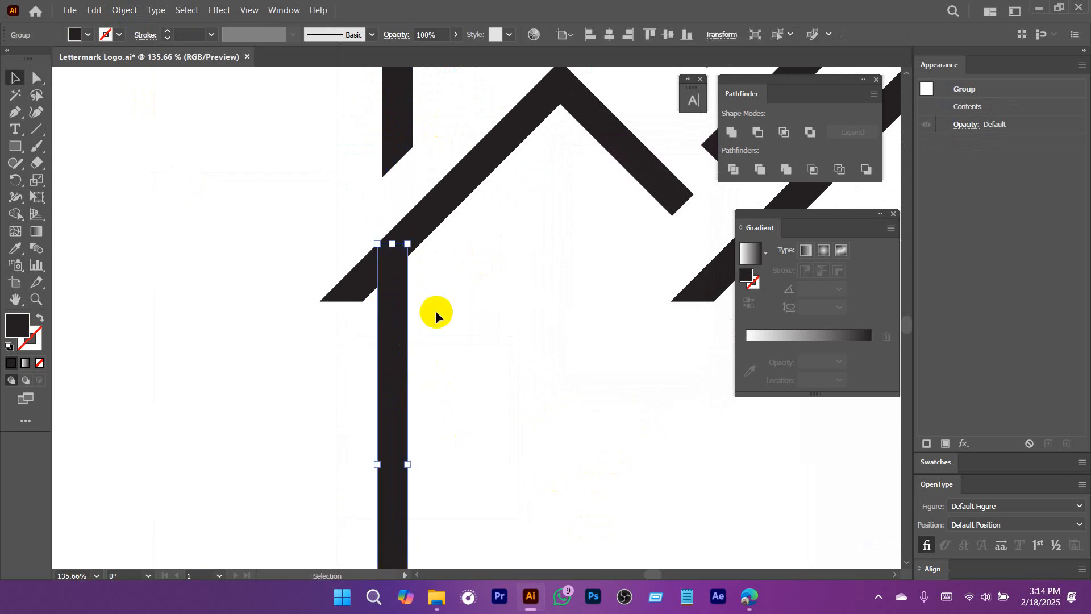
pyautogui.press('a')
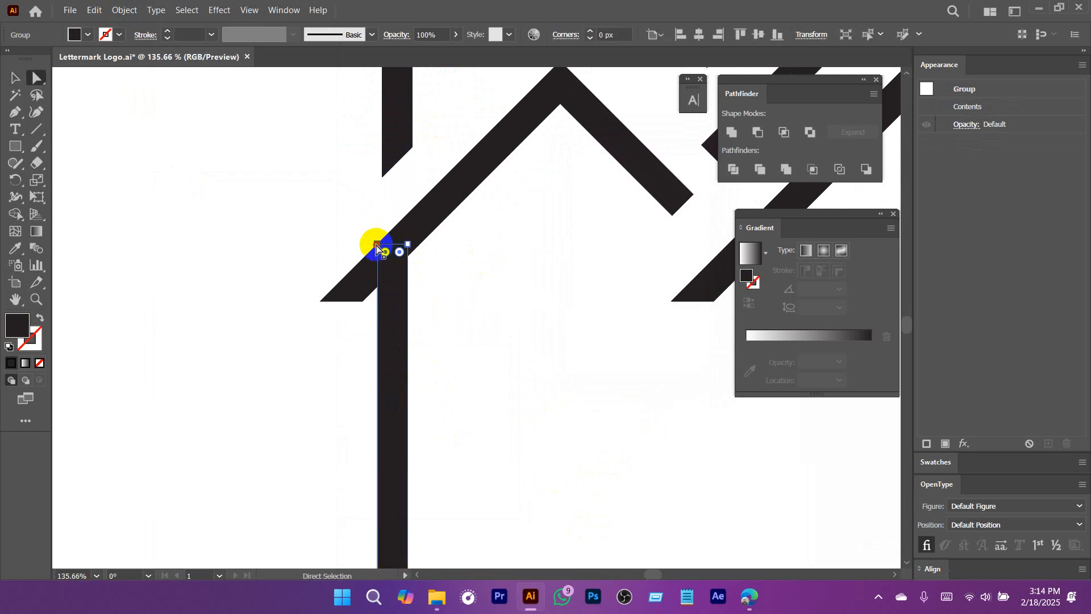
pyautogui.click(377, 248)
pyautogui.scroll(-3, 528, 419)
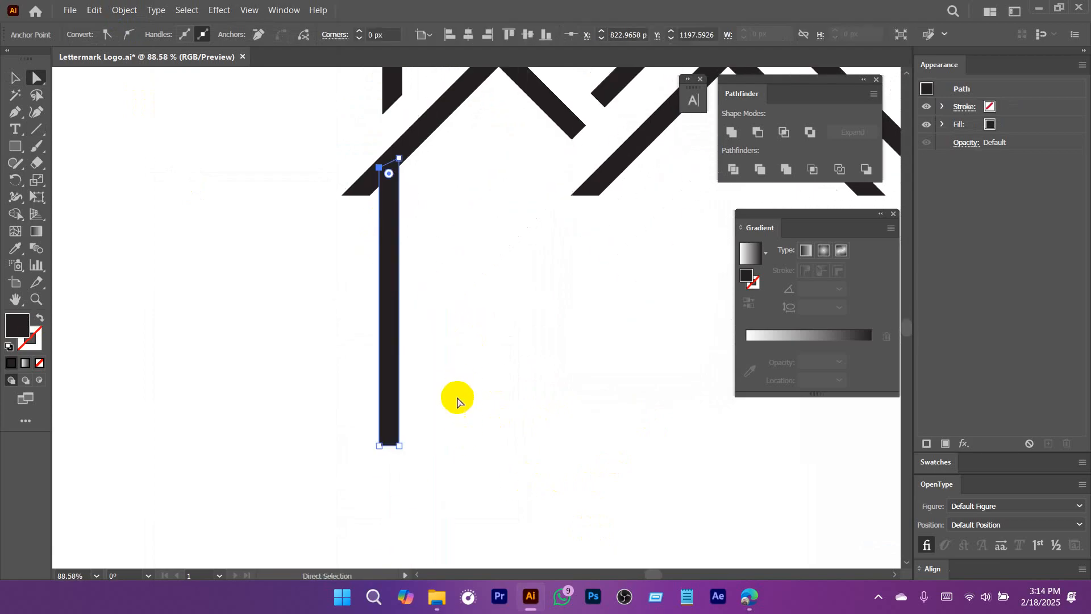
# Shorten the post by raising its two bottom anchors to slightly below the small roof's end.
pyautogui.moveTo(334, 401); pyautogui.dragTo(398, 459)
pyautogui.moveTo(454, 436); pyautogui.dragTo(401, 232)
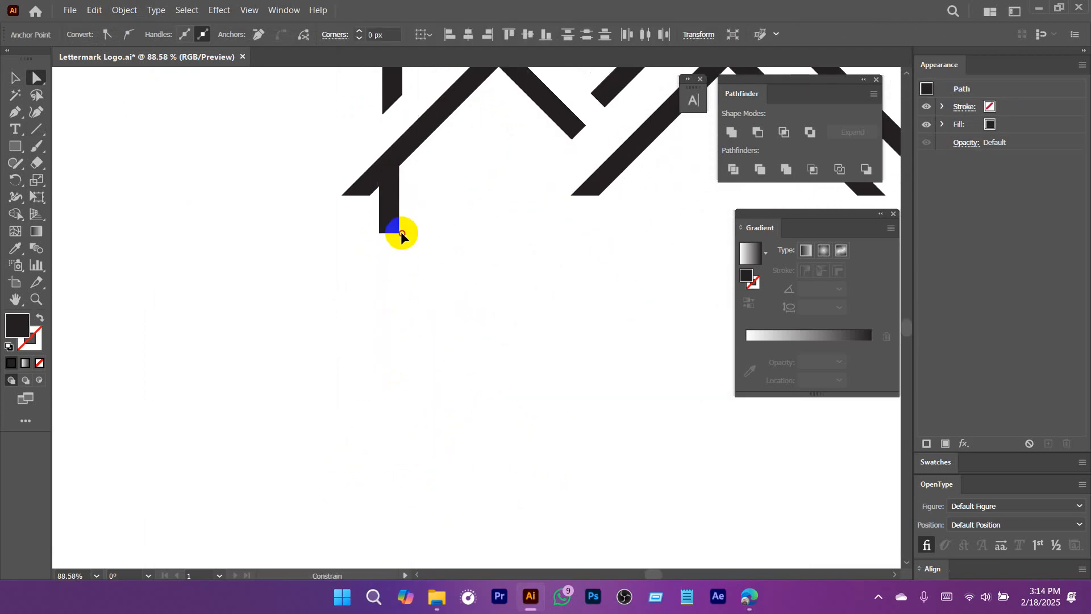
pyautogui.click(492, 328)
# Draw a small black square beside the house and duplicate it into a two-by-two window with even gaps.
pyautogui.keyDown('ctrl'); pyautogui.keyDown('alt'); pyautogui.click(413, 355); pyautogui.keyUp('alt'); pyautogui.keyUp('ctrl')
pyautogui.moveTo(413, 356); pyautogui.dragTo(383, 361)
pyautogui.moveTo(552, 365)
pyautogui.mouseDown()
pyautogui.moveTo(487, 395)
pyautogui.moveTo(425, 461)
pyautogui.mouseUp()
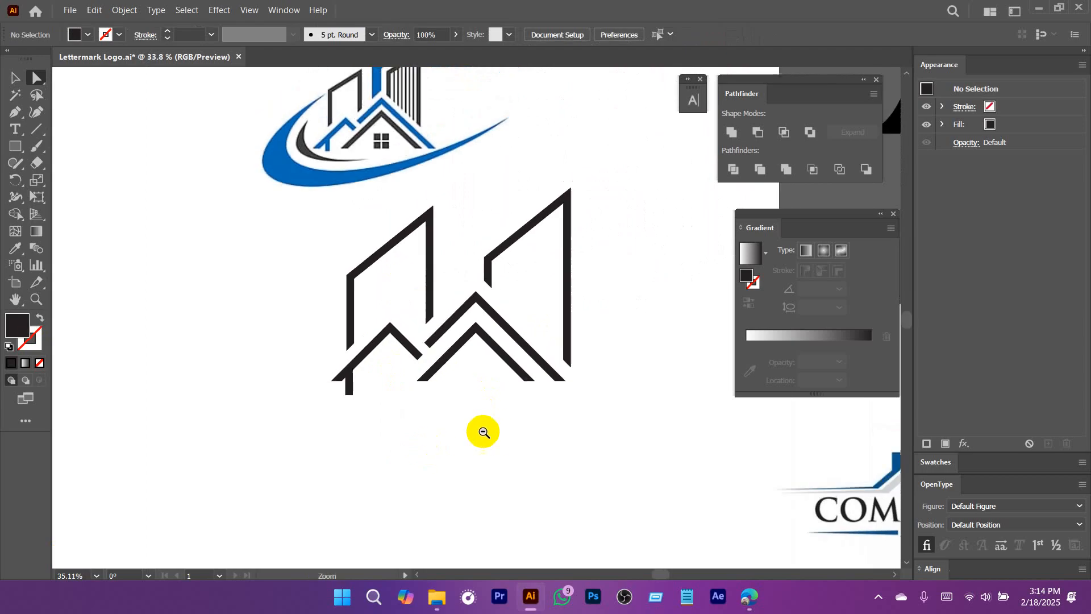
pyautogui.moveTo(482, 431)
pyautogui.mouseDown()
pyautogui.moveTo(450, 436)
pyautogui.moveTo(504, 428)
pyautogui.moveTo(482, 448)
pyautogui.mouseUp()
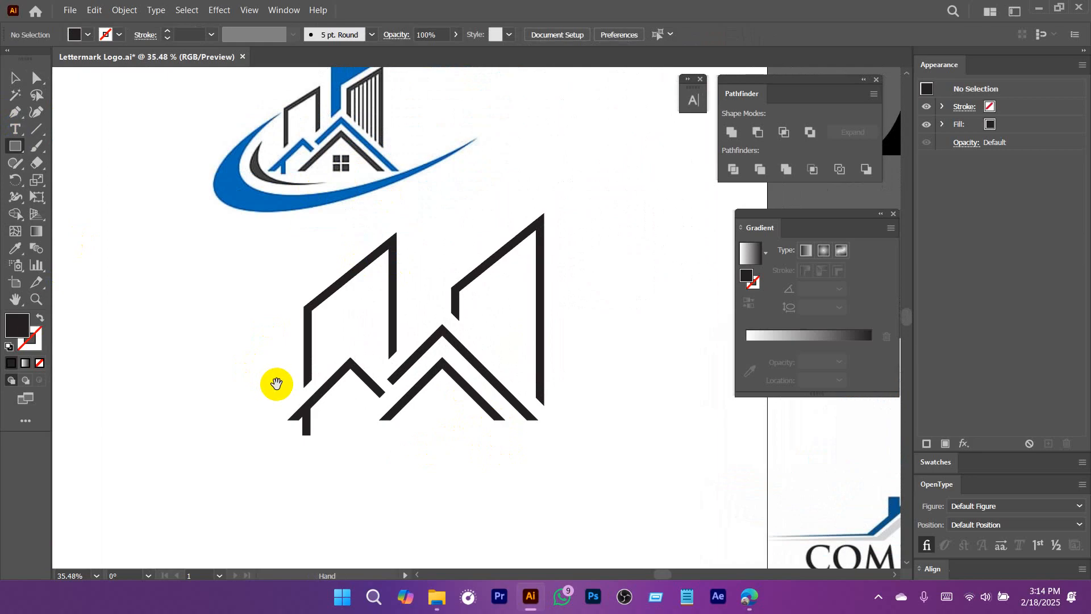
pyautogui.moveTo(276, 383); pyautogui.dragTo(347, 311)
pyautogui.moveTo(231, 332); pyautogui.dragTo(318, 406)
pyautogui.press('v')
pyautogui.click(283, 391)
pyautogui.moveTo(262, 395); pyautogui.dragTo(438, 316)
pyautogui.moveTo(419, 256); pyautogui.dragTo(419, 307)
pyautogui.moveTo(467, 230); pyautogui.dragTo(369, 302)
pyautogui.scroll(-2, 441, 363)
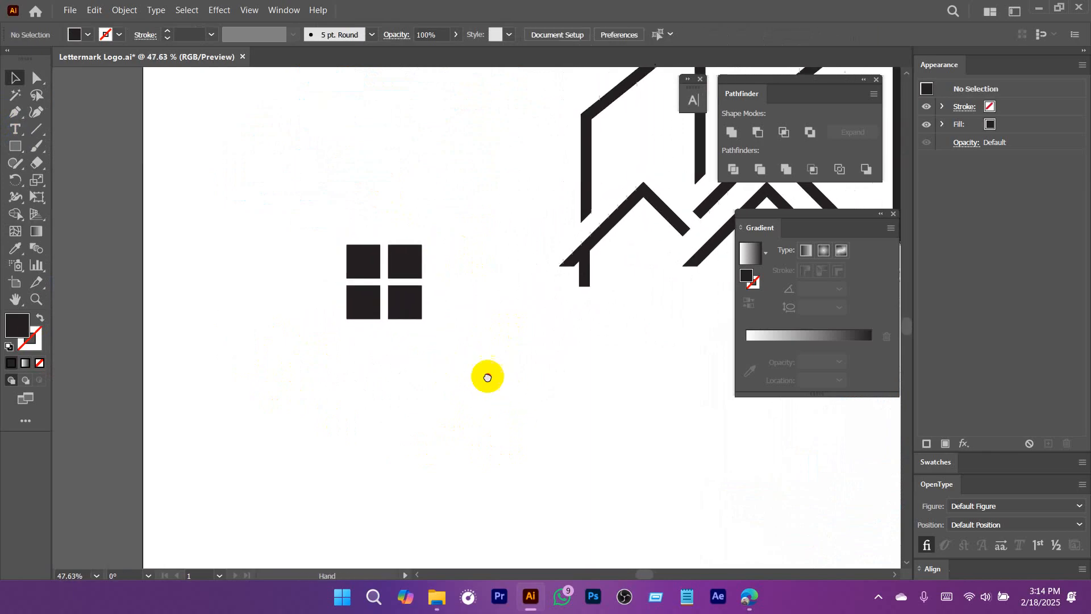
# Unite the four window squares with the Pathfinder and move the window upward beside the house.
pyautogui.moveTo(489, 392); pyautogui.dragTo(314, 241)
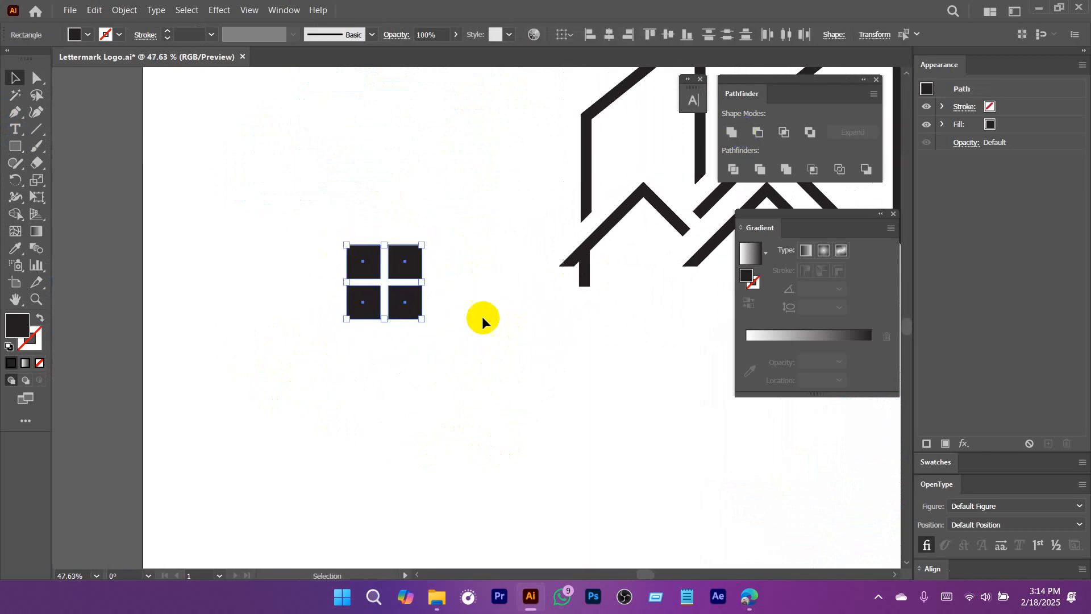
pyautogui.scroll(1, 477, 341)
pyautogui.click(732, 132)
pyautogui.moveTo(414, 311); pyautogui.dragTo(428, 116)
pyautogui.click(211, 215)
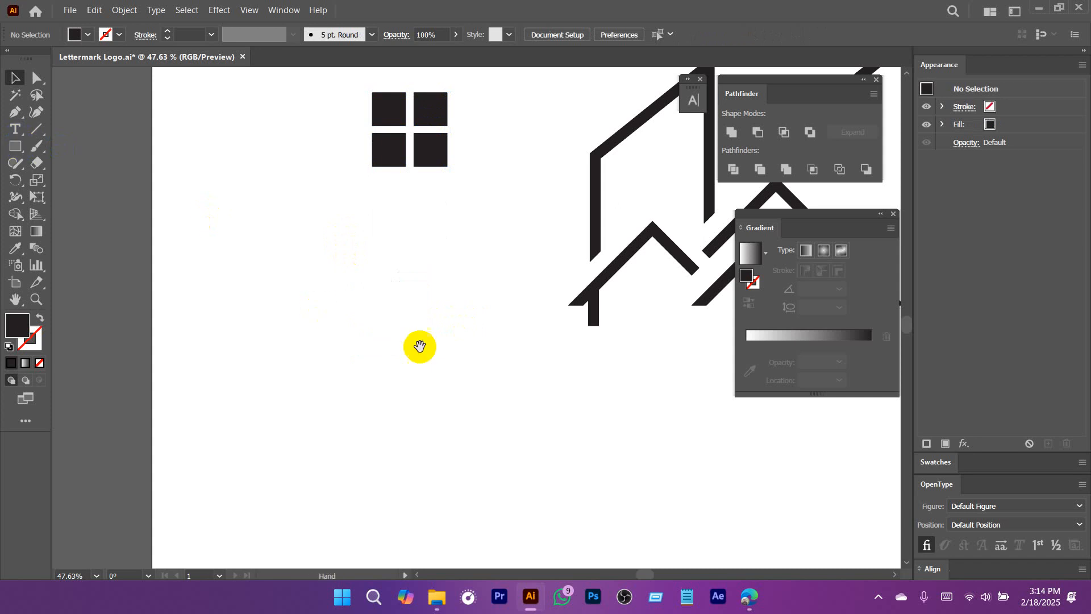
# Draw a black square beneath the peak of the inner roof and centre it horizontally on that roof.
pyautogui.moveTo(420, 347); pyautogui.dragTo(131, 331)
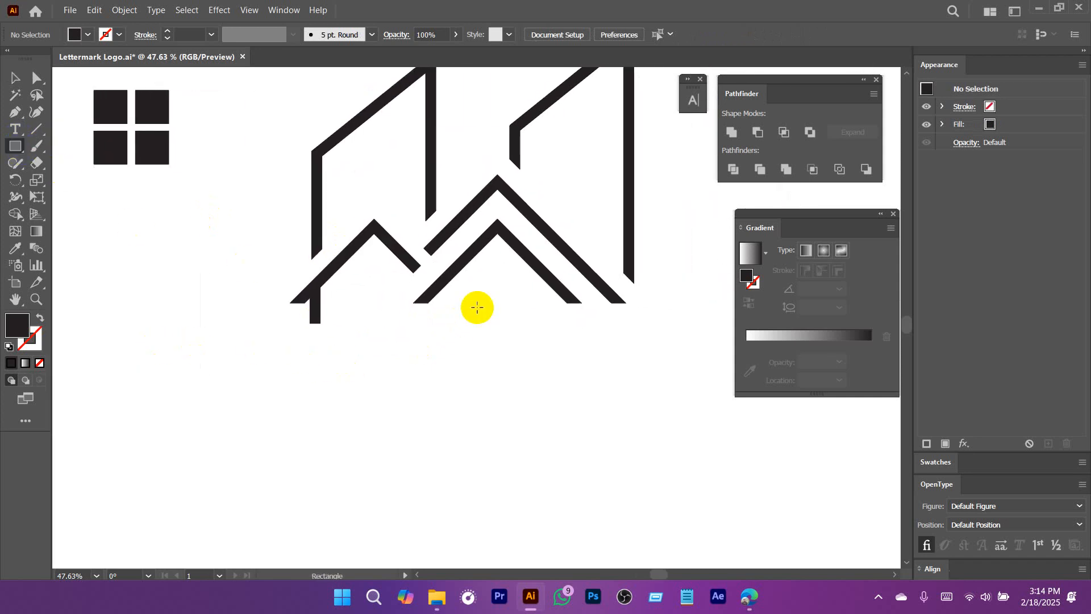
pyautogui.moveTo(482, 270); pyautogui.dragTo(527, 316)
pyautogui.moveTo(473, 285); pyautogui.dragTo(553, 353)
pyautogui.press('v')
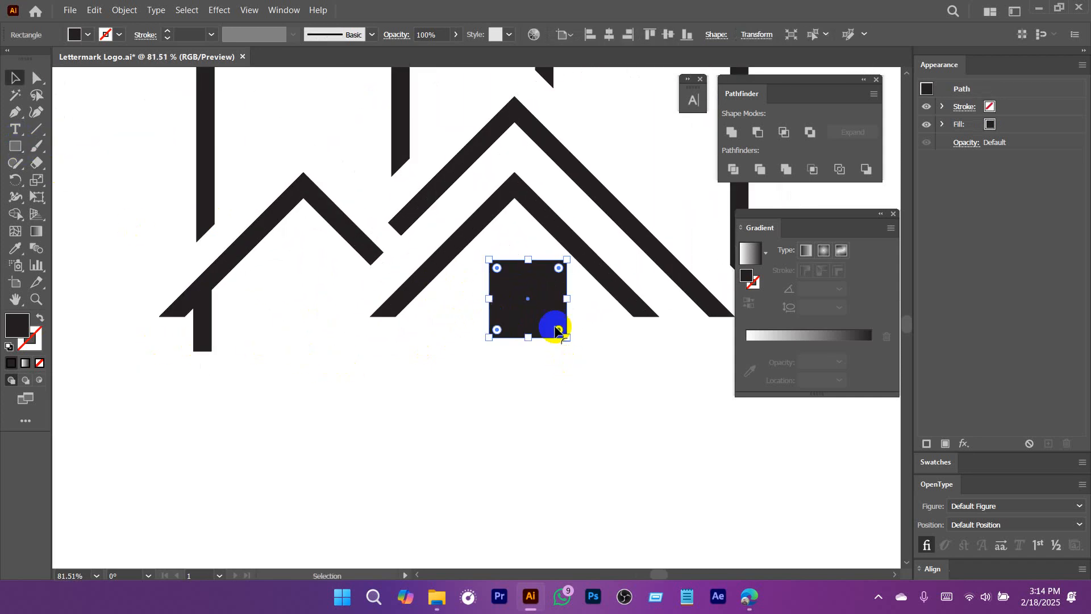
pyautogui.moveTo(528, 305); pyautogui.dragTo(521, 306)
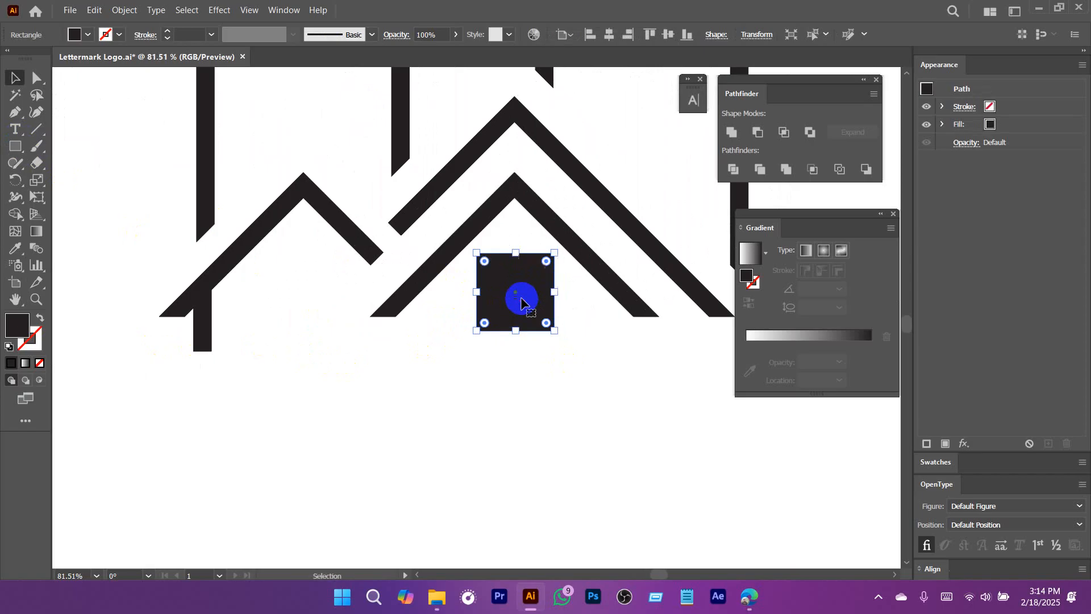
pyautogui.keyDown('shift'); pyautogui.click(506, 185); pyautogui.keyUp('shift')
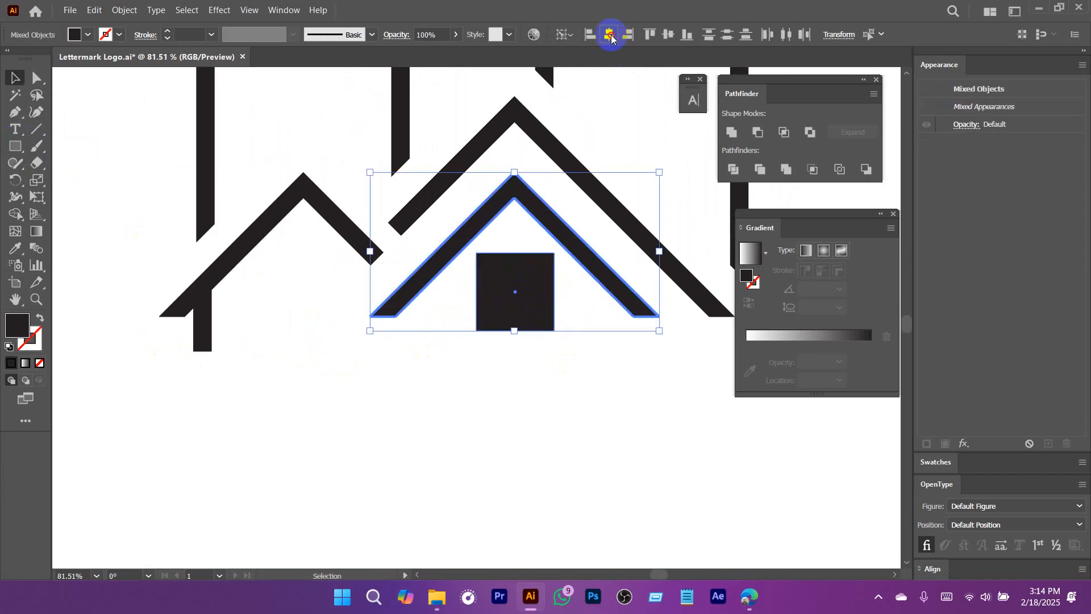
pyautogui.click(533, 370)
# Shrink the square slightly about its centre to about 82 px per side.
pyautogui.click(511, 302)
pyautogui.scroll(2, 514, 284)
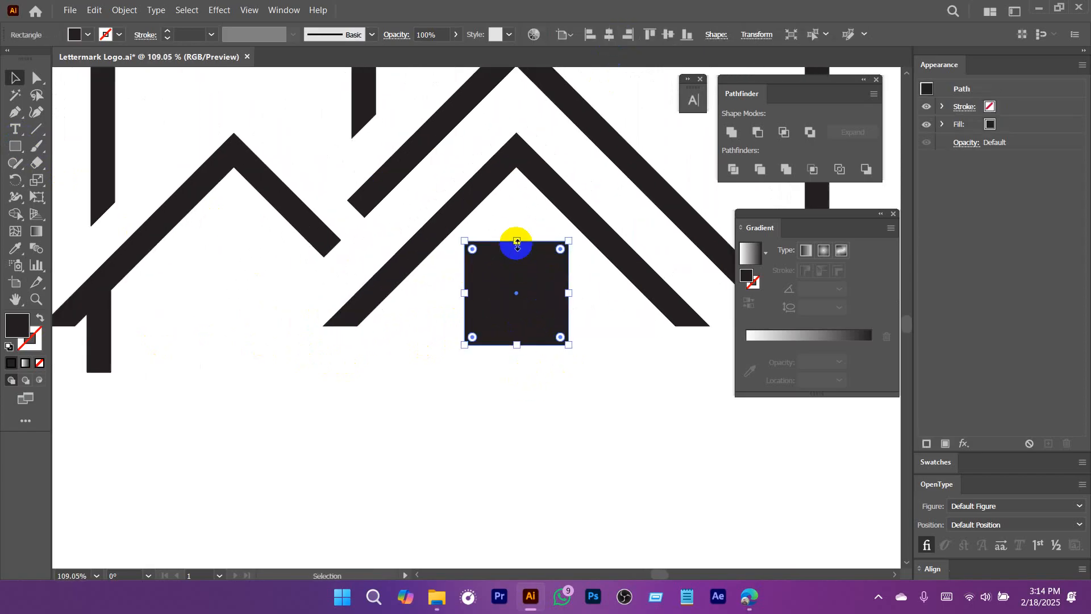
pyautogui.moveTo(517, 242); pyautogui.dragTo(517, 244)
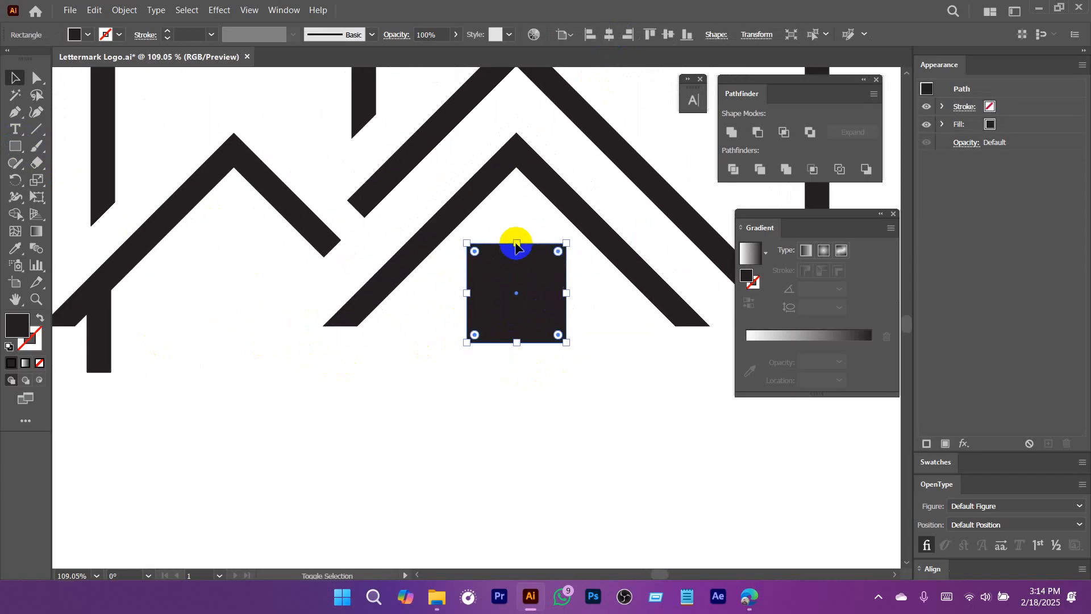
# Split the square into a grid of two rows and two columns with 5 px gutters.
pyautogui.click(115, 11)
pyautogui.moveTo(228, 338)
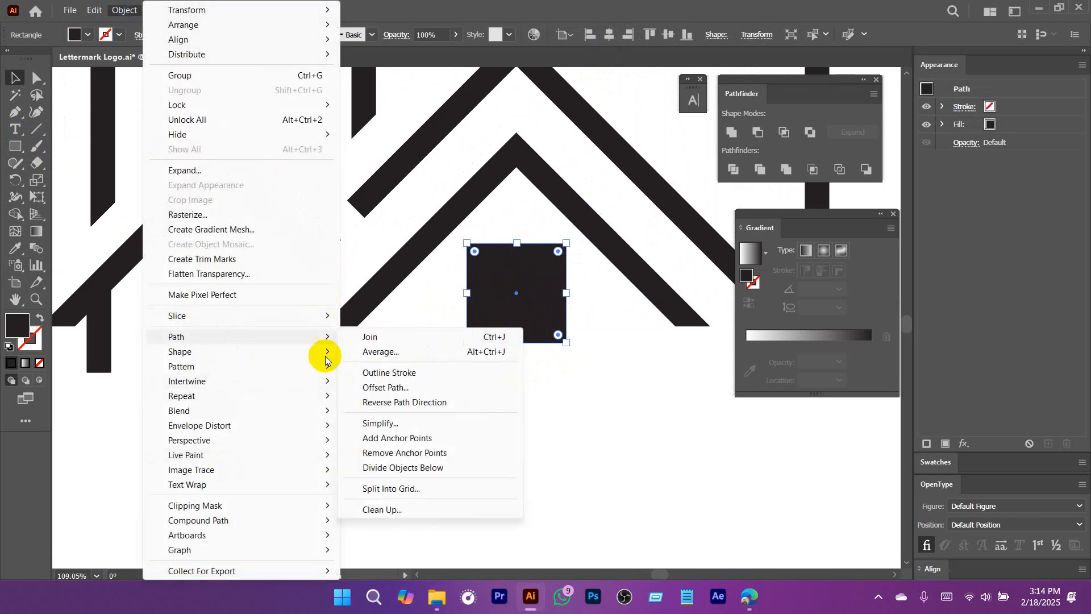
pyautogui.click(406, 489)
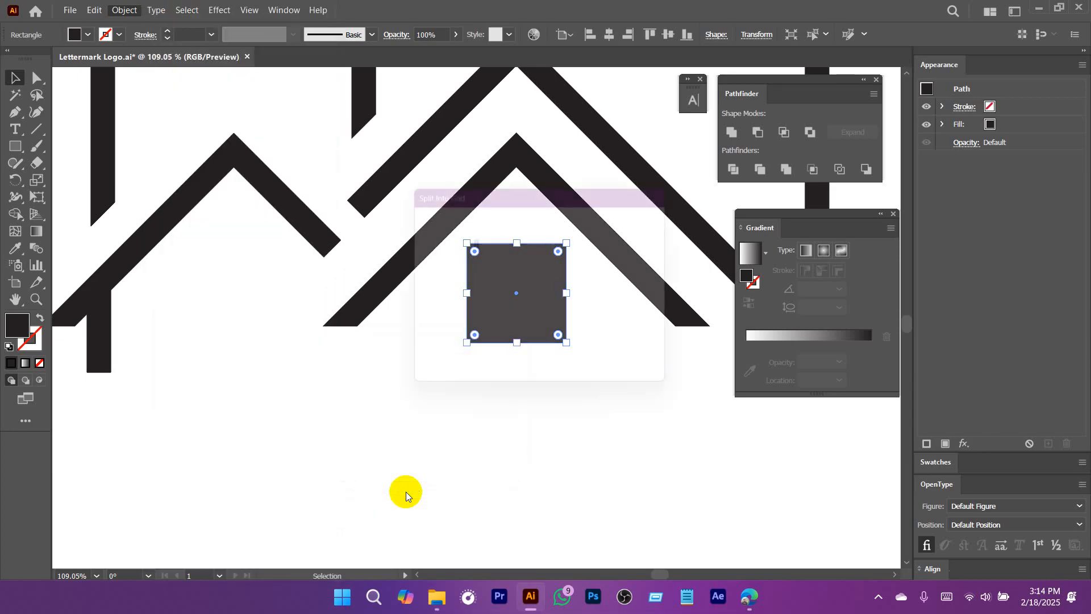
pyautogui.moveTo(539, 184); pyautogui.dragTo(804, 129)
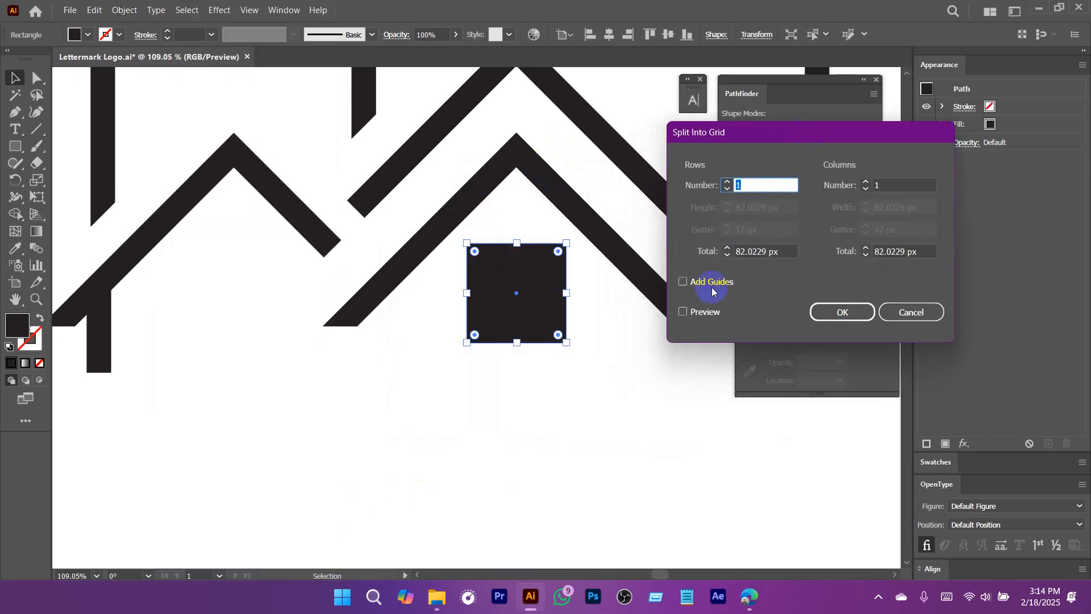
pyautogui.click(728, 182)
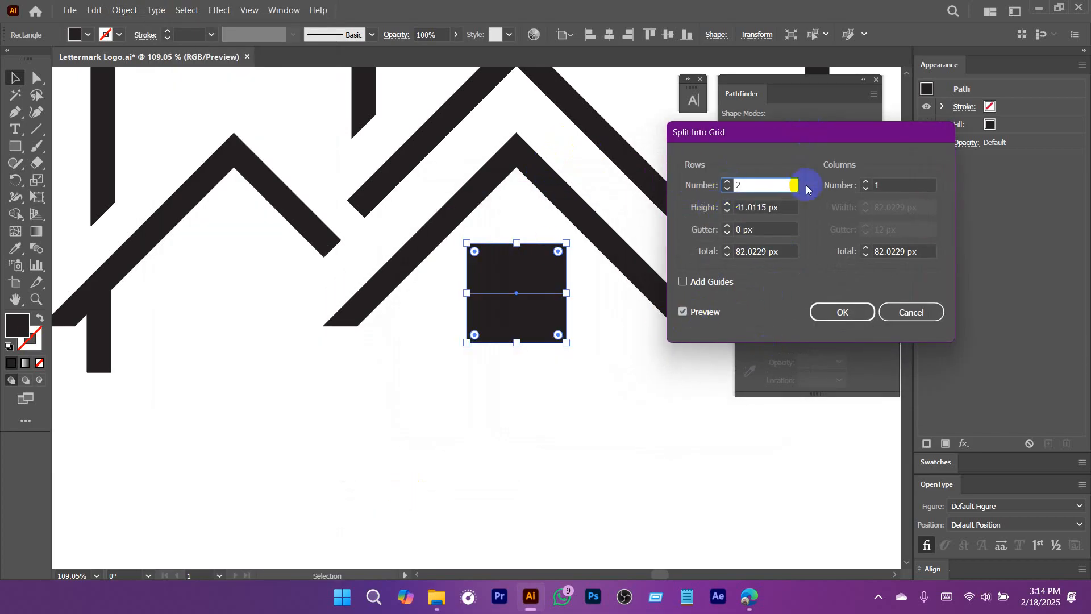
pyautogui.click(864, 182)
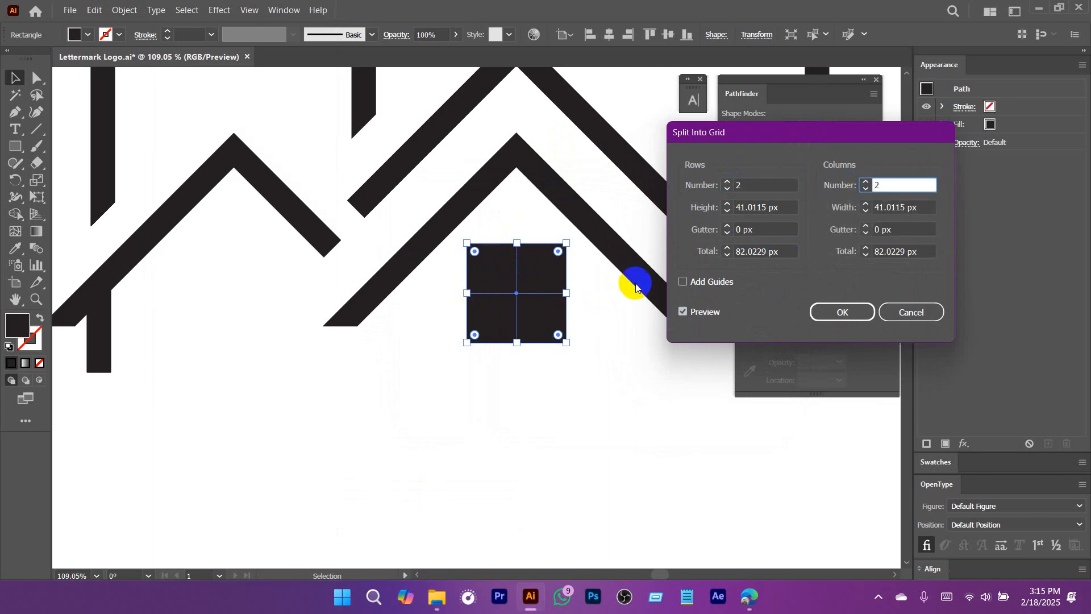
pyautogui.doubleClick(728, 227)
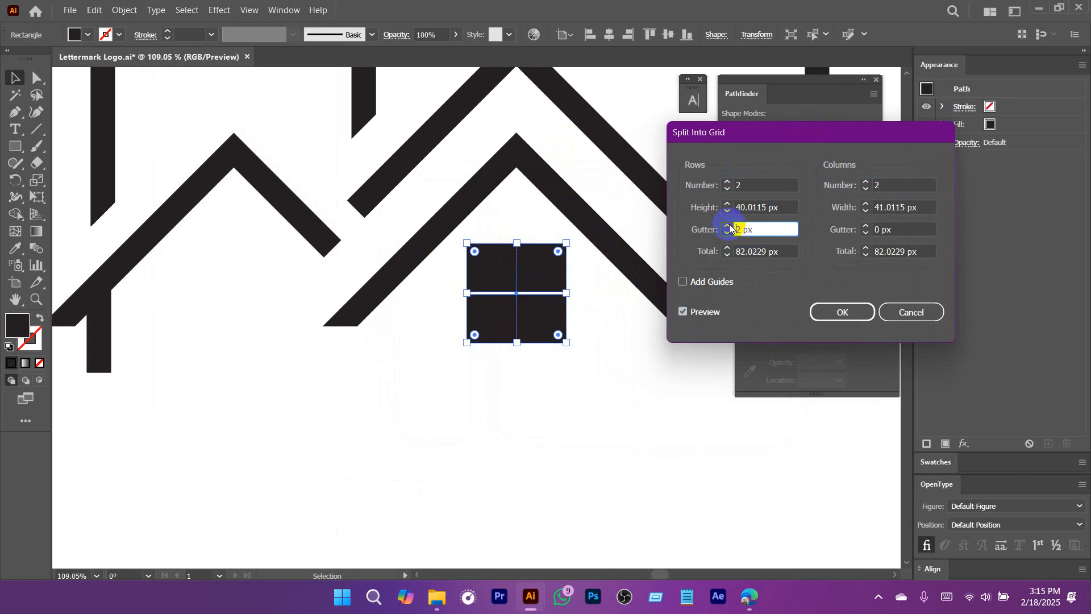
pyautogui.click(863, 228)
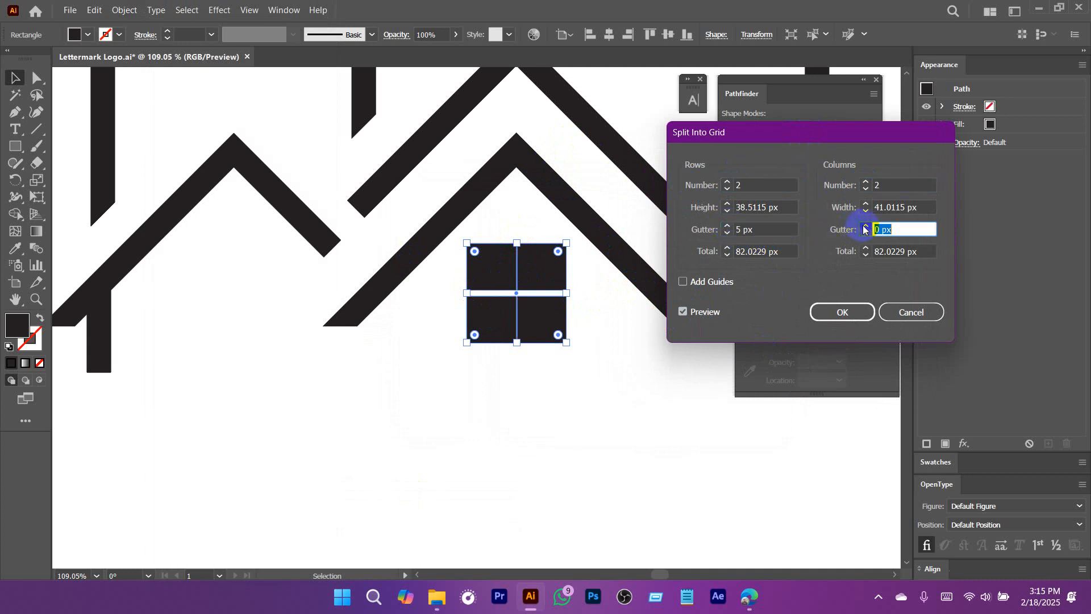
pyautogui.click(838, 317)
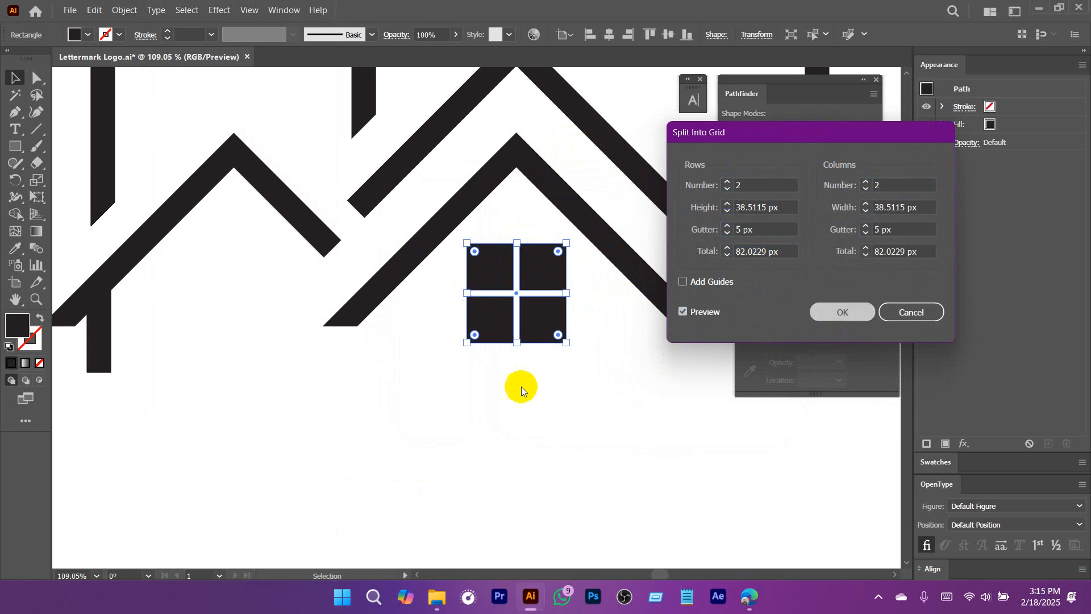
pyautogui.click(523, 416)
# Scale down the four-pane window under the inner roof proportionally, keeping its upper edge in place.
pyautogui.moveTo(617, 397); pyautogui.dragTo(381, 385)
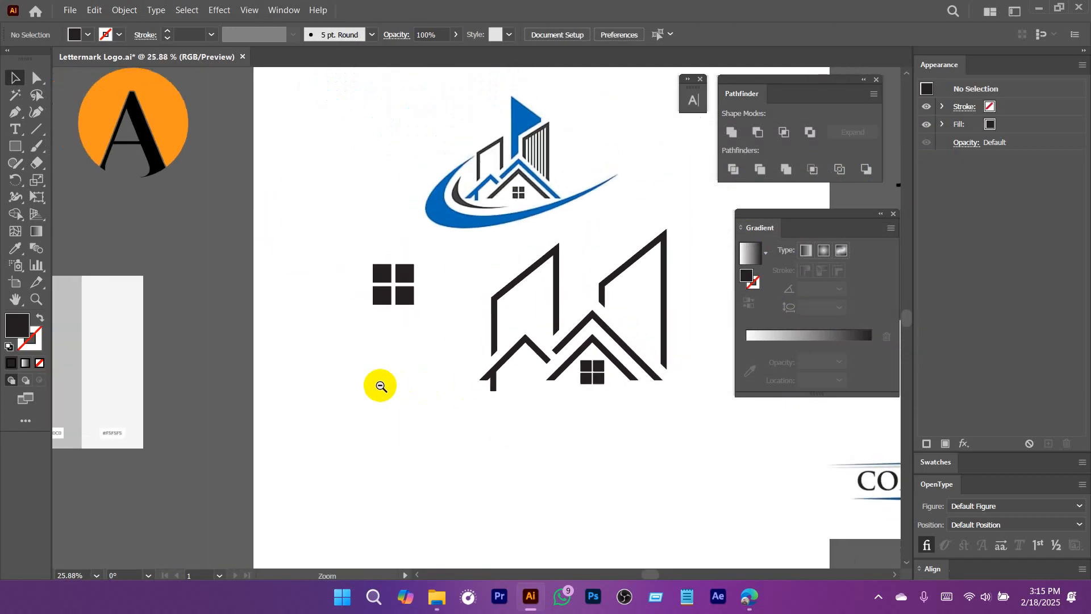
pyautogui.moveTo(346, 251); pyautogui.dragTo(444, 227)
pyautogui.moveTo(472, 314); pyautogui.dragTo(548, 316)
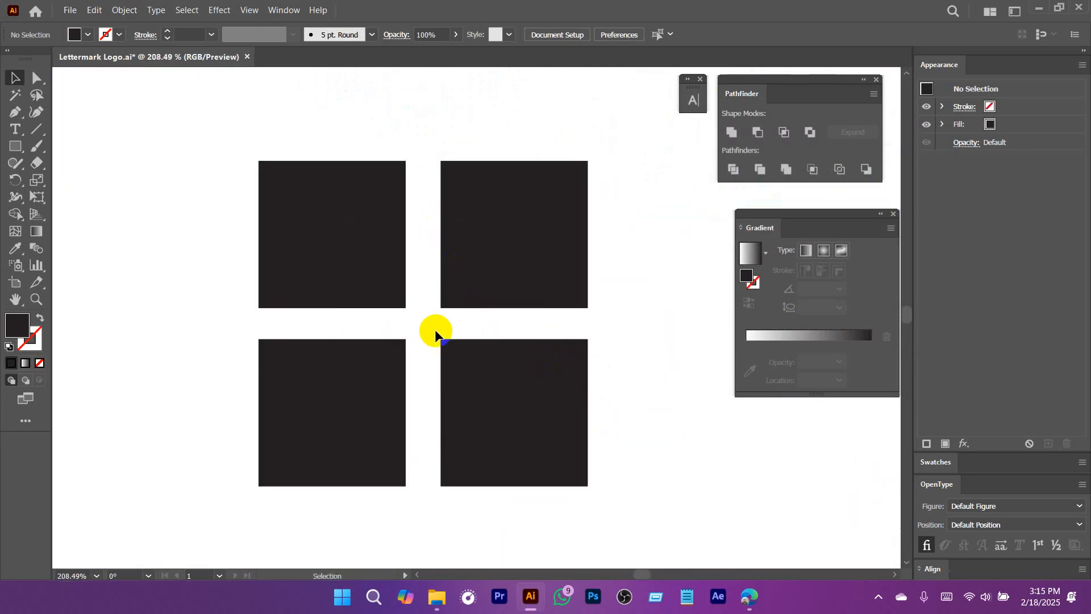
pyautogui.click(479, 362)
pyautogui.moveTo(592, 401); pyautogui.dragTo(375, 401)
pyautogui.moveTo(646, 439); pyautogui.dragTo(616, 440)
pyautogui.moveTo(656, 456); pyautogui.dragTo(331, 315)
pyautogui.moveTo(475, 344); pyautogui.dragTo(619, 417)
pyautogui.click(480, 326)
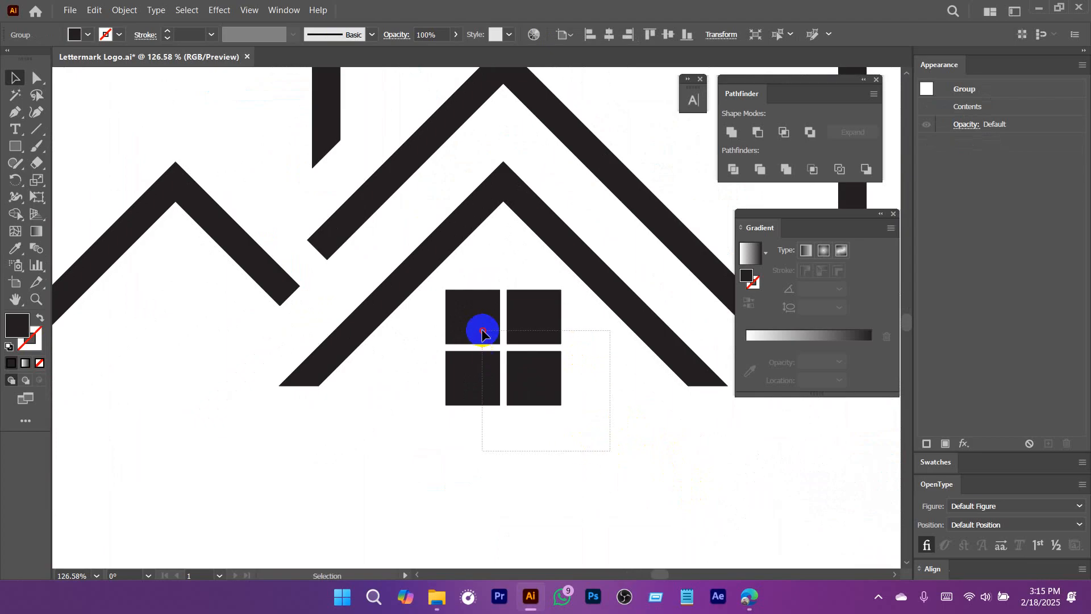
pyautogui.moveTo(506, 408); pyautogui.dragTo(507, 374)
pyautogui.moveTo(623, 448); pyautogui.dragTo(401, 425)
pyautogui.moveTo(469, 425); pyautogui.dragTo(419, 431)
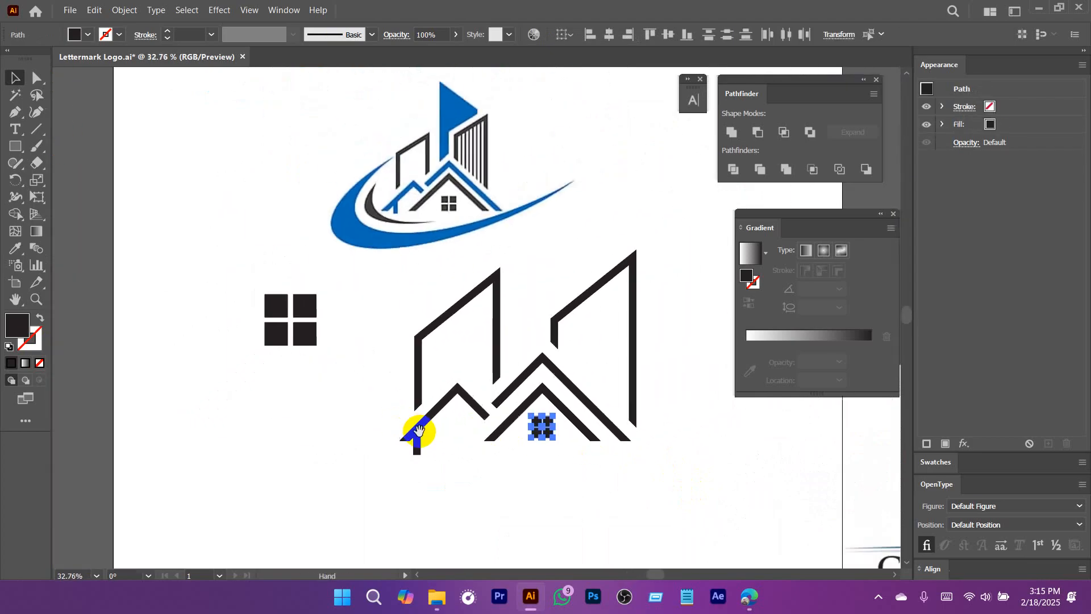
pyautogui.click(530, 476)
# Unite the small roof and its support post into one shape with the Pathfinder.
pyautogui.click(556, 367)
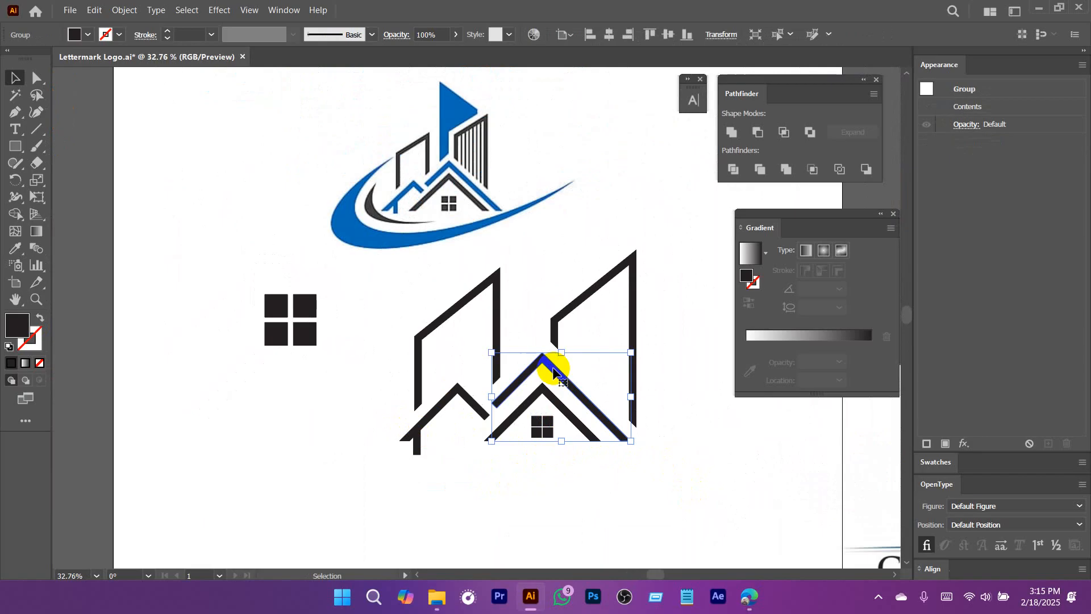
pyautogui.keyDown('shift'); pyautogui.click(475, 401); pyautogui.keyUp('shift')
pyautogui.click(443, 495)
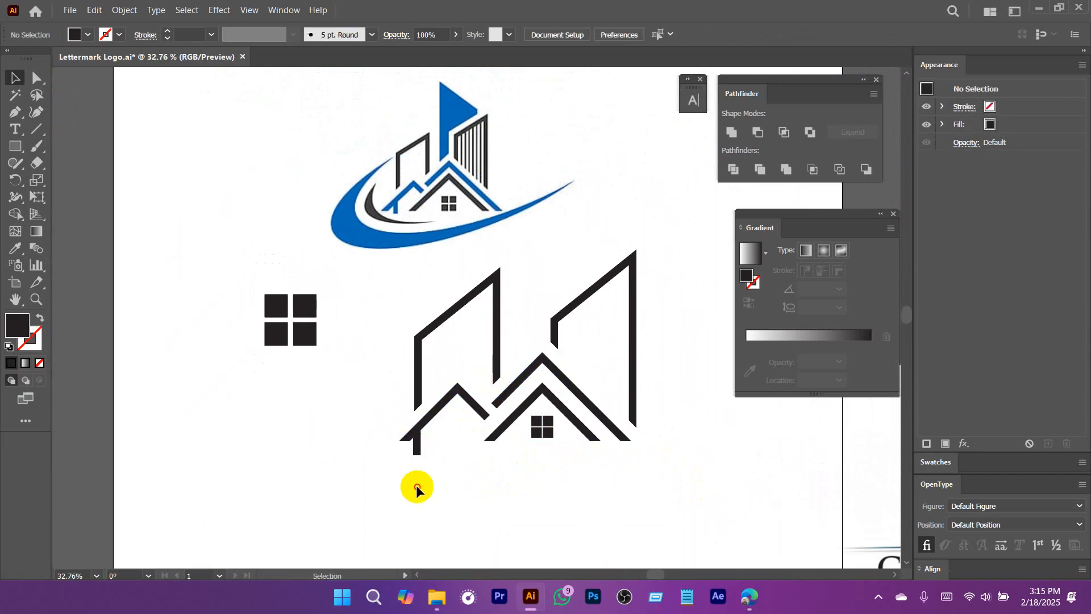
pyautogui.moveTo(416, 486); pyautogui.dragTo(464, 463)
pyautogui.moveTo(464, 463); pyautogui.dragTo(503, 375)
pyautogui.click(495, 376)
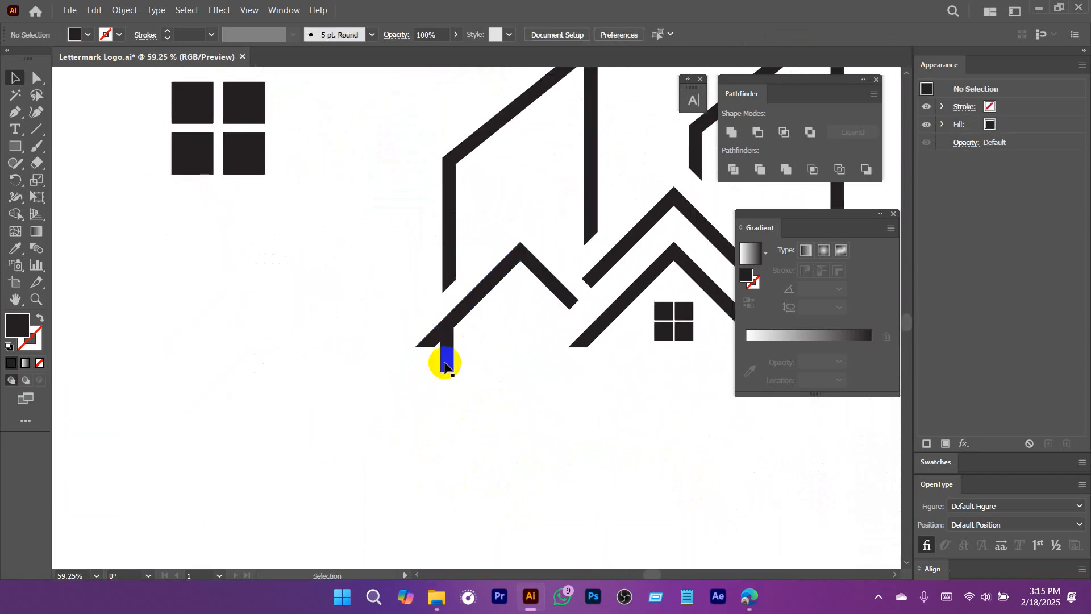
pyautogui.click(447, 362)
pyautogui.click(471, 306)
pyautogui.click(489, 405)
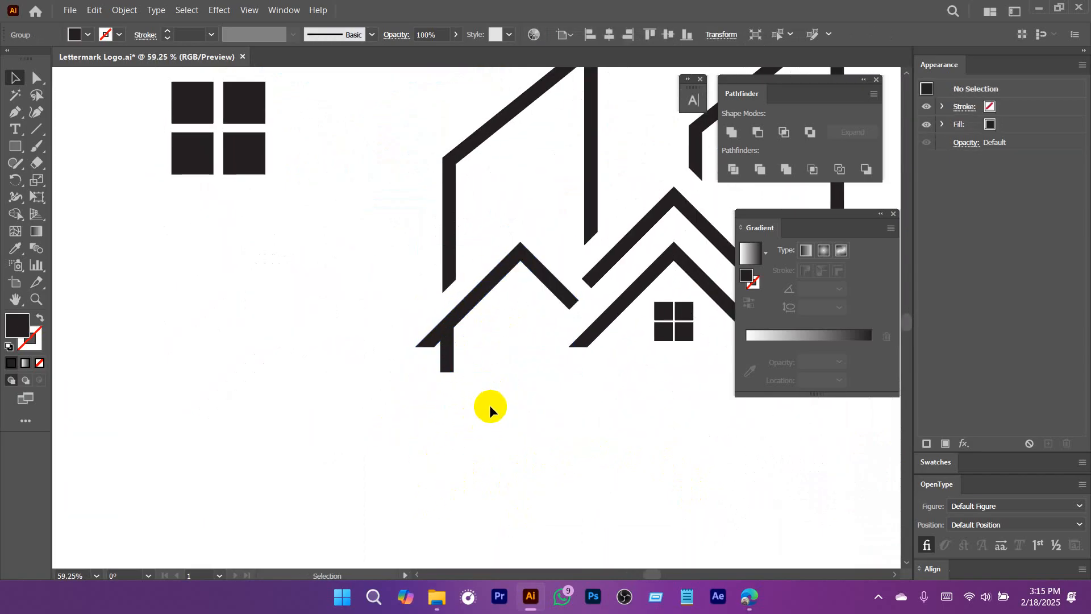
pyautogui.moveTo(462, 402); pyautogui.dragTo(367, 323)
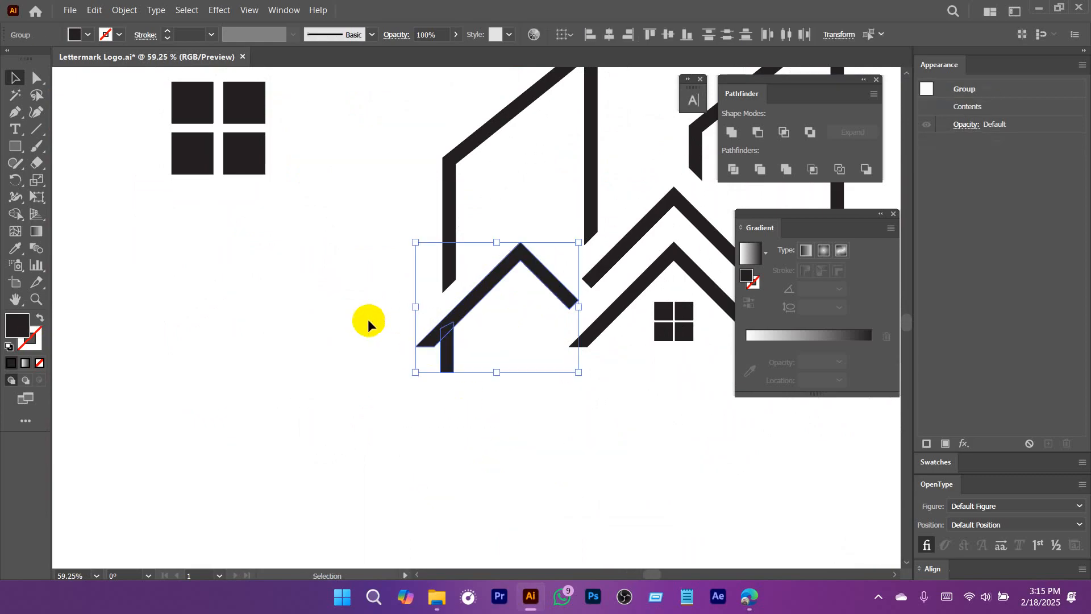
pyautogui.click(731, 132)
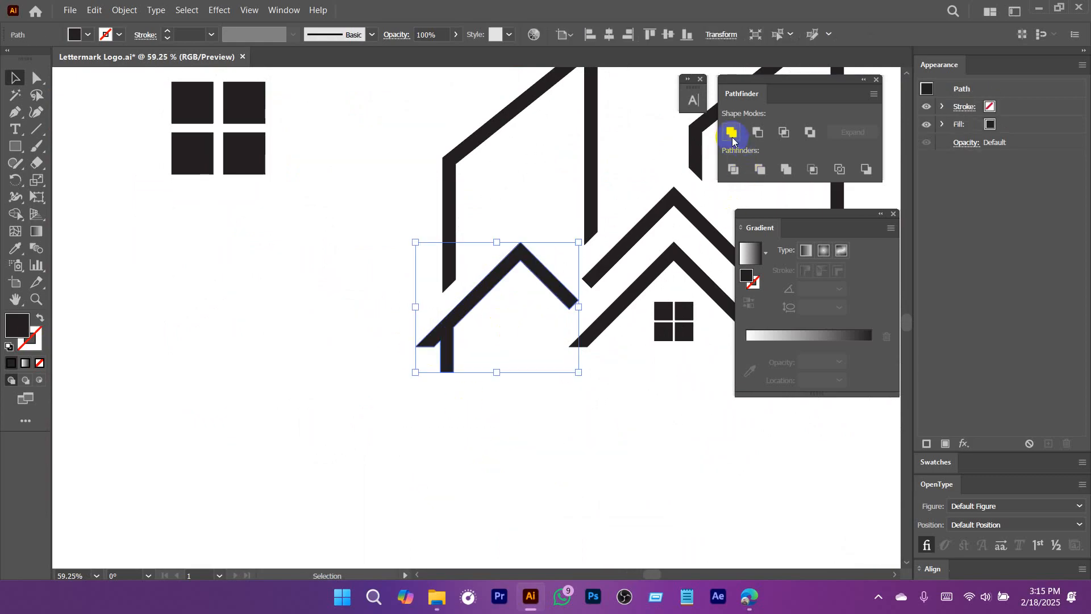
# Fill the small roof and the outer large roof with the blue sampled from the reference logo.
pyautogui.moveTo(511, 328); pyautogui.dragTo(406, 394)
pyautogui.keyDown('shift'); pyautogui.click(514, 316); pyautogui.keyUp('shift')
pyautogui.moveTo(541, 315); pyautogui.dragTo(446, 395)
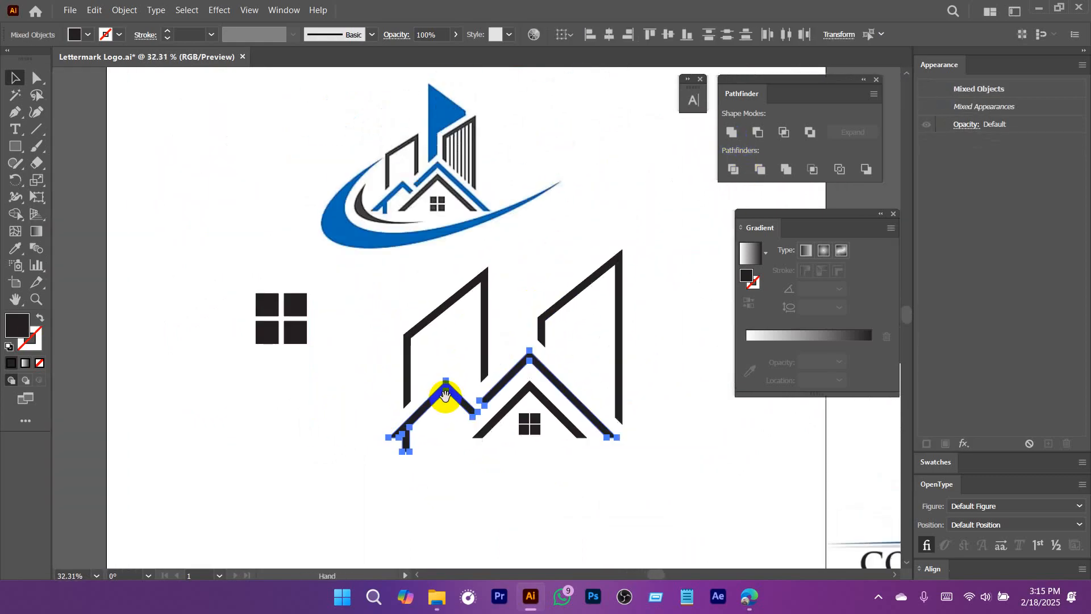
pyautogui.press('i')
pyautogui.click(377, 210)
pyautogui.press('v')
pyautogui.click(522, 299)
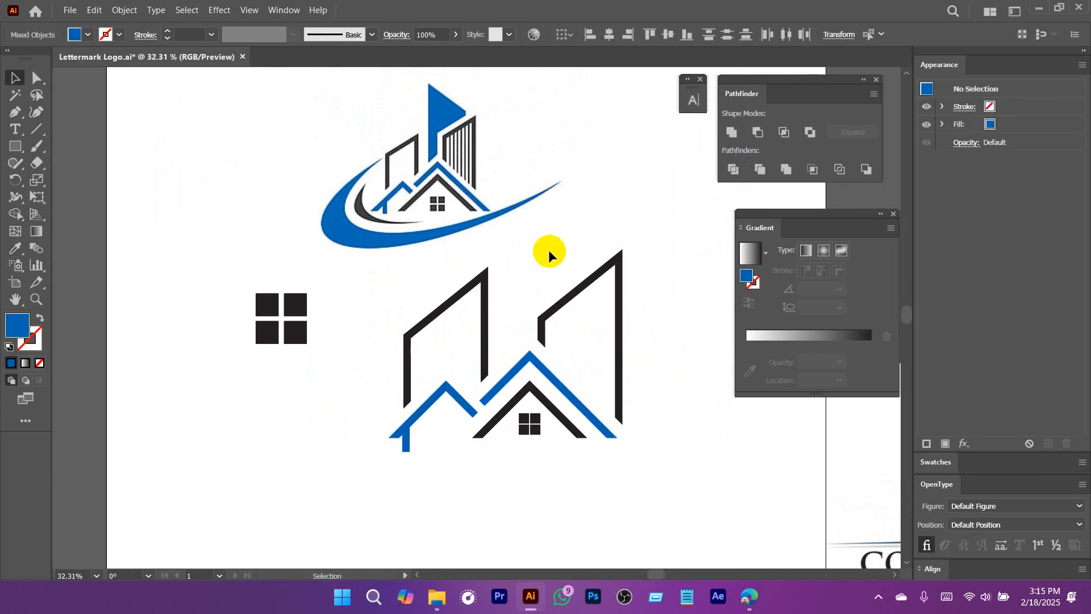
# Select the complete house and buildings drawing and move it down, away from the reference logo.
pyautogui.moveTo(548, 250); pyautogui.dragTo(523, 275)
pyautogui.moveTo(518, 390); pyautogui.dragTo(509, 411)
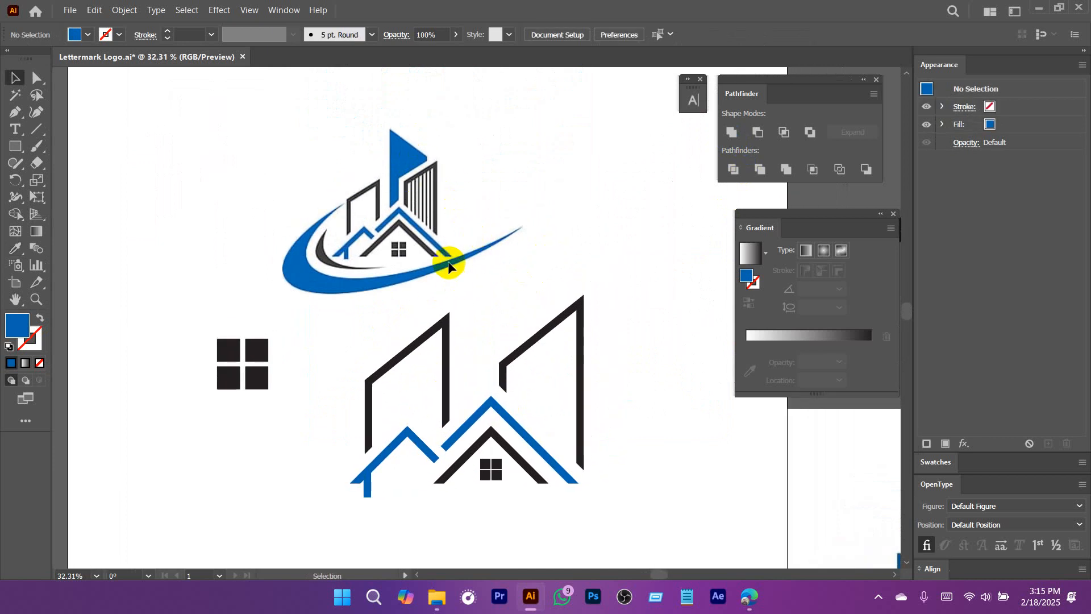
pyautogui.moveTo(523, 258); pyautogui.dragTo(478, 244)
pyautogui.moveTo(411, 277); pyautogui.dragTo(426, 307)
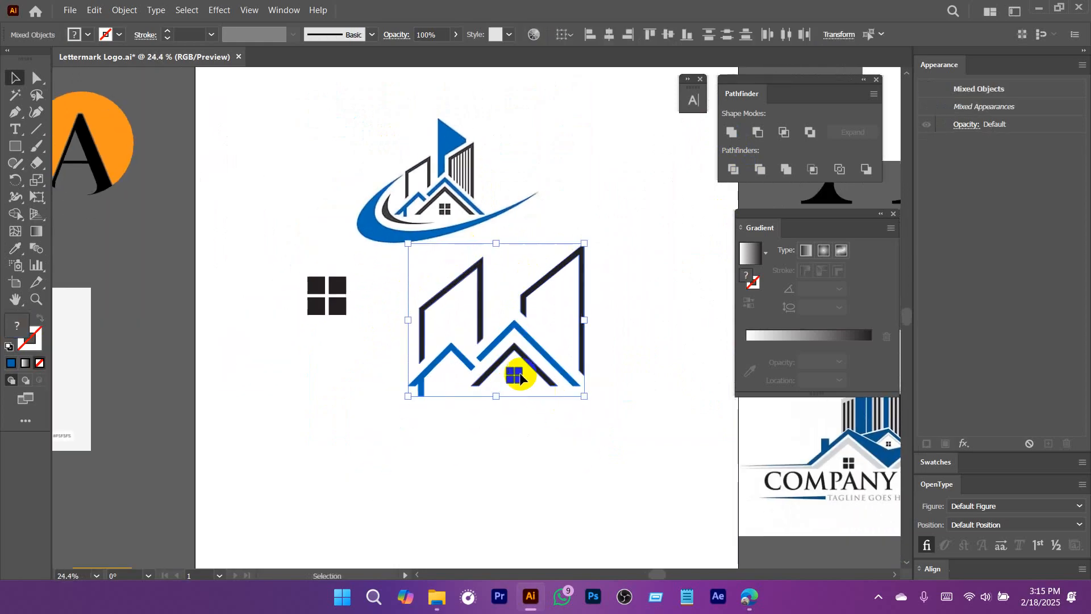
pyautogui.moveTo(517, 373); pyautogui.dragTo(502, 452)
pyautogui.click(564, 226)
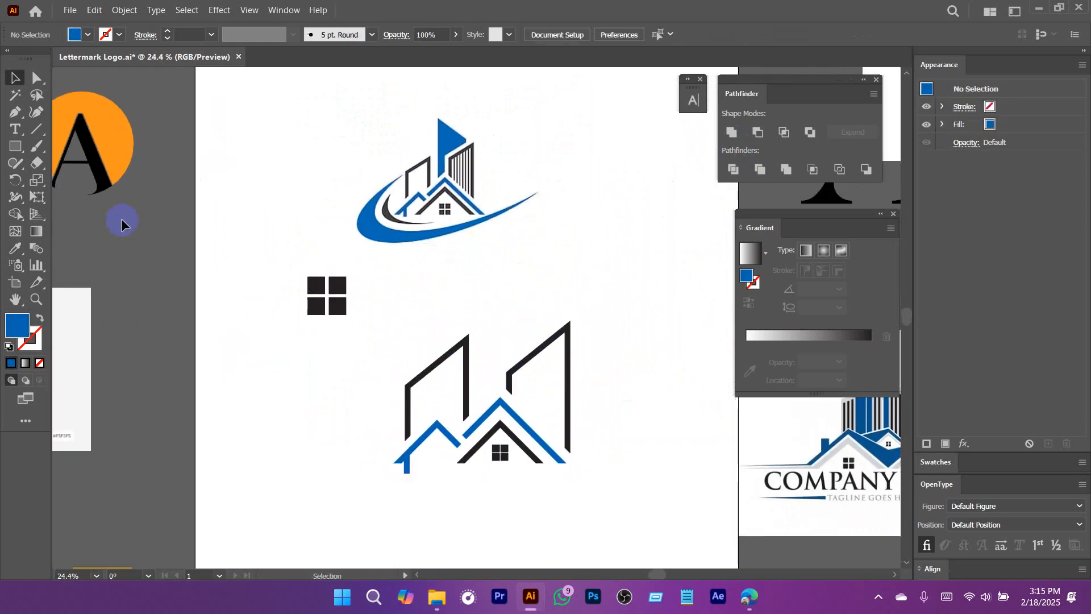
# Draw a tall blue rectangle between the two buildings and raise its top-left anchor to slant the top.
pyautogui.click(20, 151)
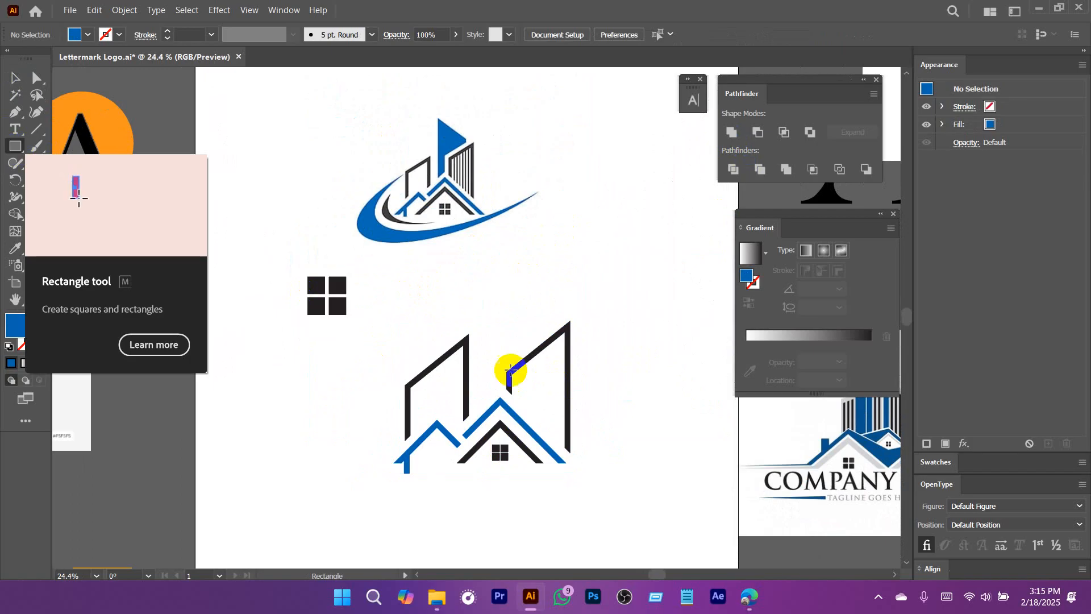
pyautogui.moveTo(483, 299); pyautogui.dragTo(531, 426)
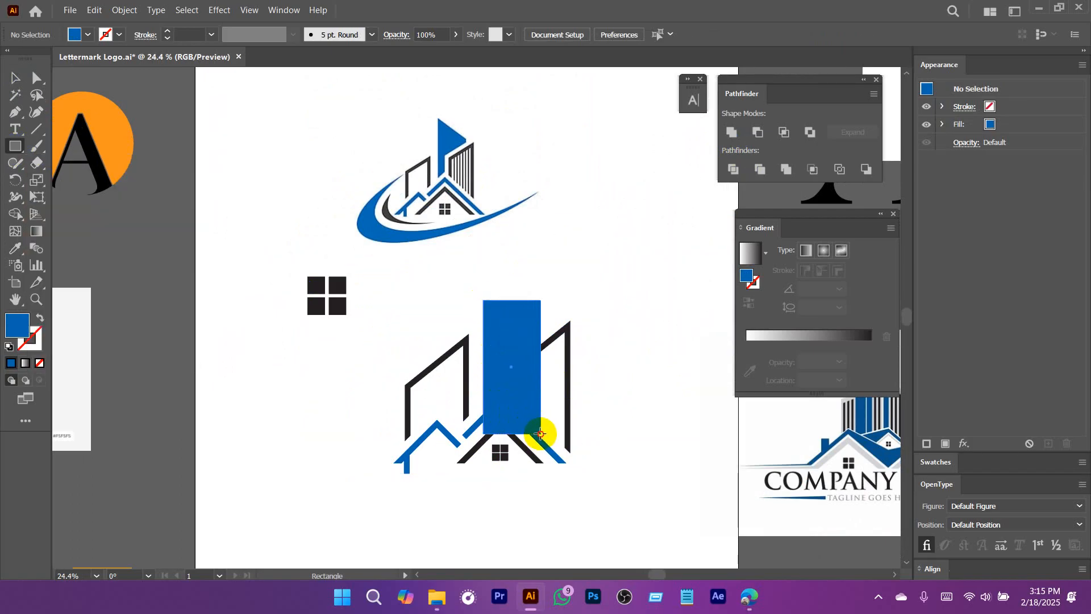
pyautogui.scroll(2, 540, 434)
pyautogui.press('a')
pyautogui.click(473, 296)
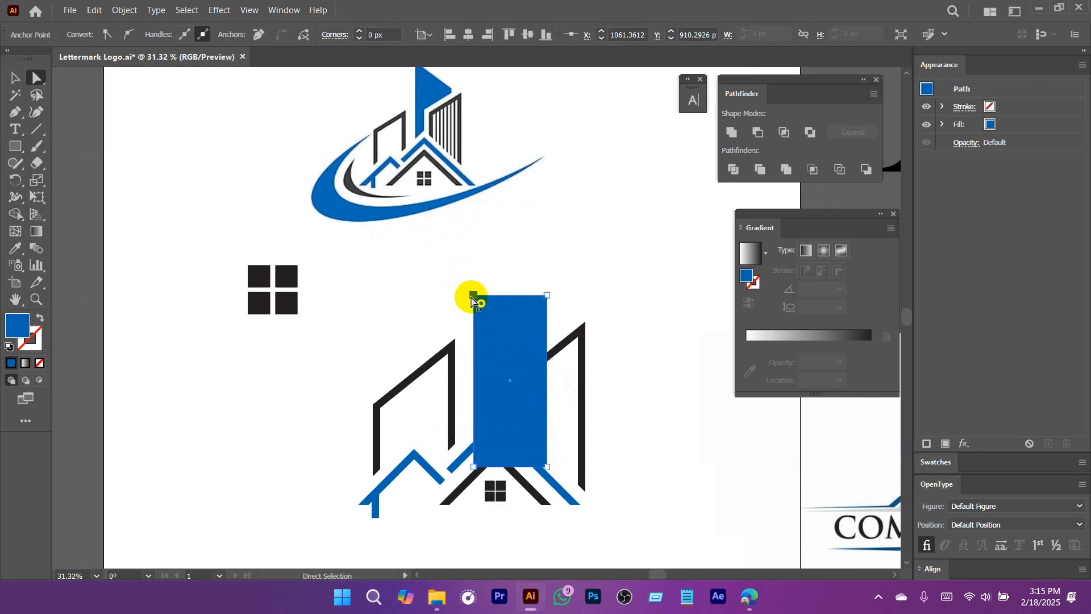
pyautogui.moveTo(471, 297); pyautogui.dragTo(477, 356)
# Move the slanted blue tower down slightly so that its base overlaps the roofs further.
pyautogui.moveTo(568, 365); pyautogui.dragTo(500, 369)
pyautogui.moveTo(640, 411); pyautogui.dragTo(511, 349)
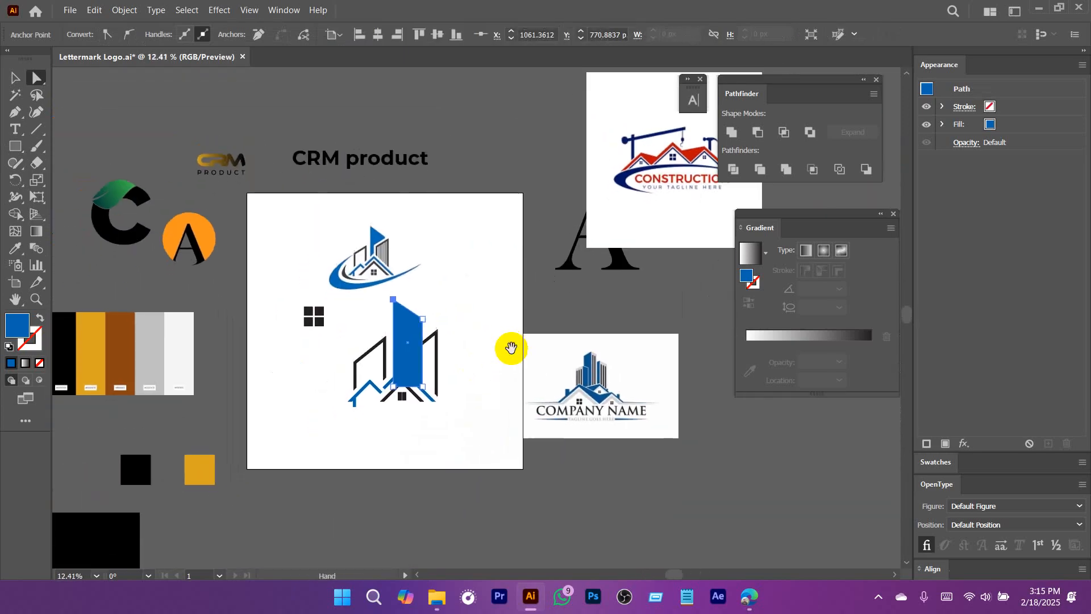
pyautogui.moveTo(389, 328); pyautogui.dragTo(546, 414)
pyautogui.moveTo(455, 400); pyautogui.dragTo(484, 445)
pyautogui.moveTo(512, 404); pyautogui.dragTo(520, 382)
pyautogui.moveTo(525, 460); pyautogui.dragTo(526, 446)
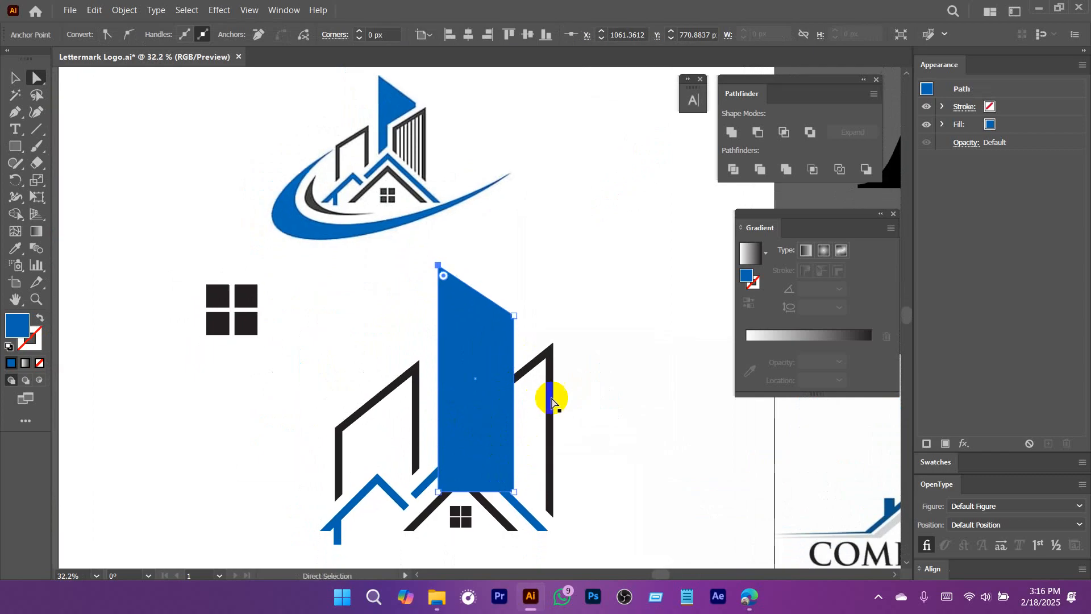
pyautogui.click(620, 378)
pyautogui.moveTo(482, 326); pyautogui.dragTo(471, 377)
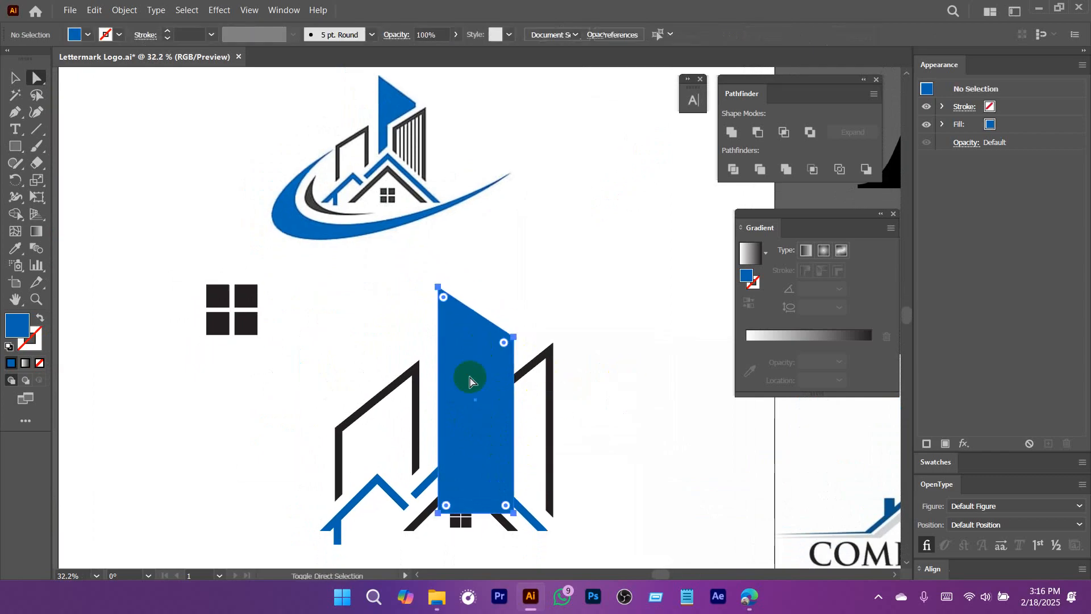
# Draw a diagonal line segment across the blue tower, sloping down from beside its right edge.
pyautogui.click(37, 129)
pyautogui.moveTo(532, 363); pyautogui.dragTo(514, 381)
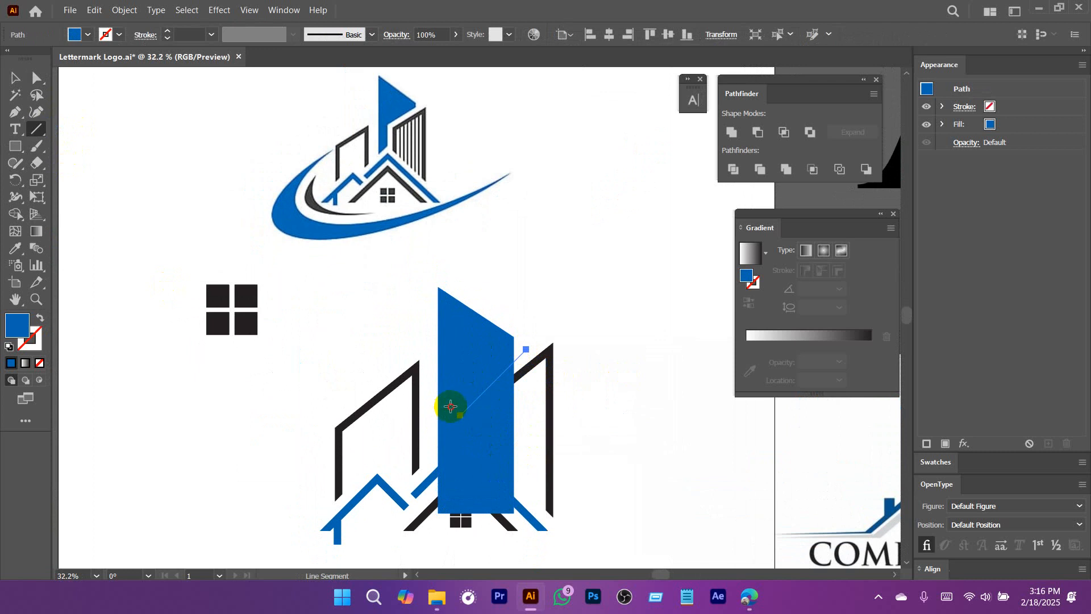
# Draw a vertical line segment through the blue tower, from the diagonal line down past the tower's base.
pyautogui.moveTo(450, 406); pyautogui.dragTo(451, 407)
pyautogui.scroll(-3, 540, 398)
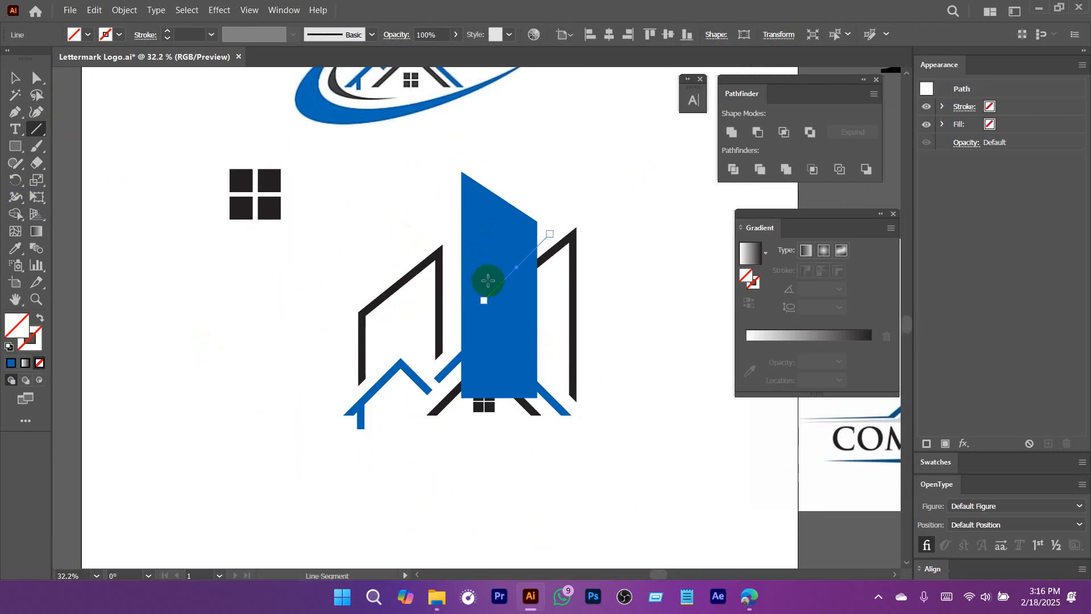
pyautogui.moveTo(487, 280); pyautogui.dragTo(488, 449)
pyautogui.press('v')
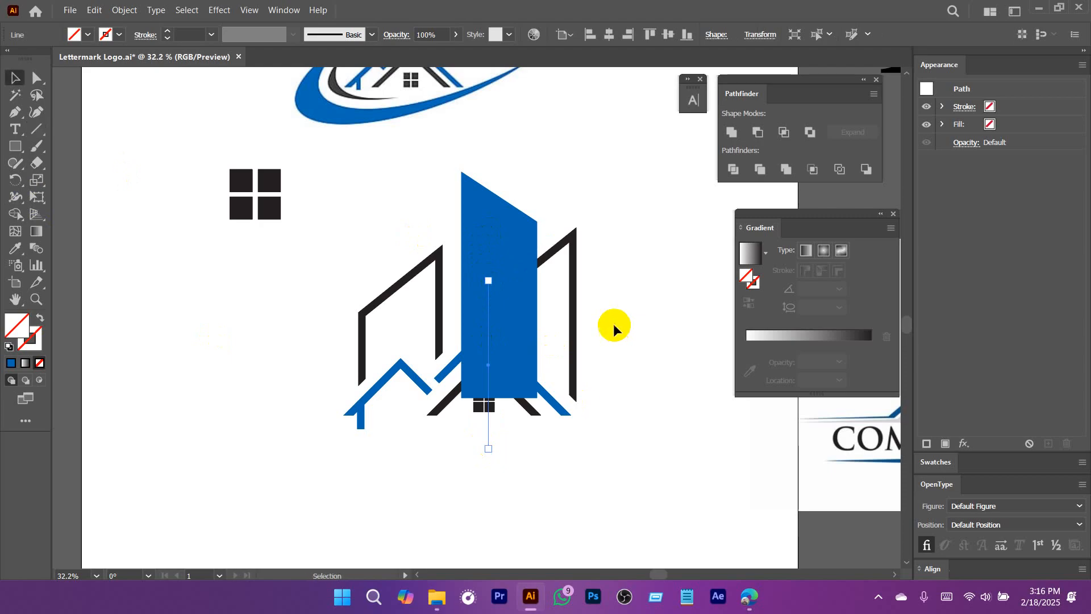
# Select the blue tower with both lines and cut away its lower-right part using Shape Builder.
pyautogui.keyDown('shift'); pyautogui.click(549, 244); pyautogui.keyUp('shift')
pyautogui.keyDown('shift'); pyautogui.click(493, 212); pyautogui.keyUp('shift')
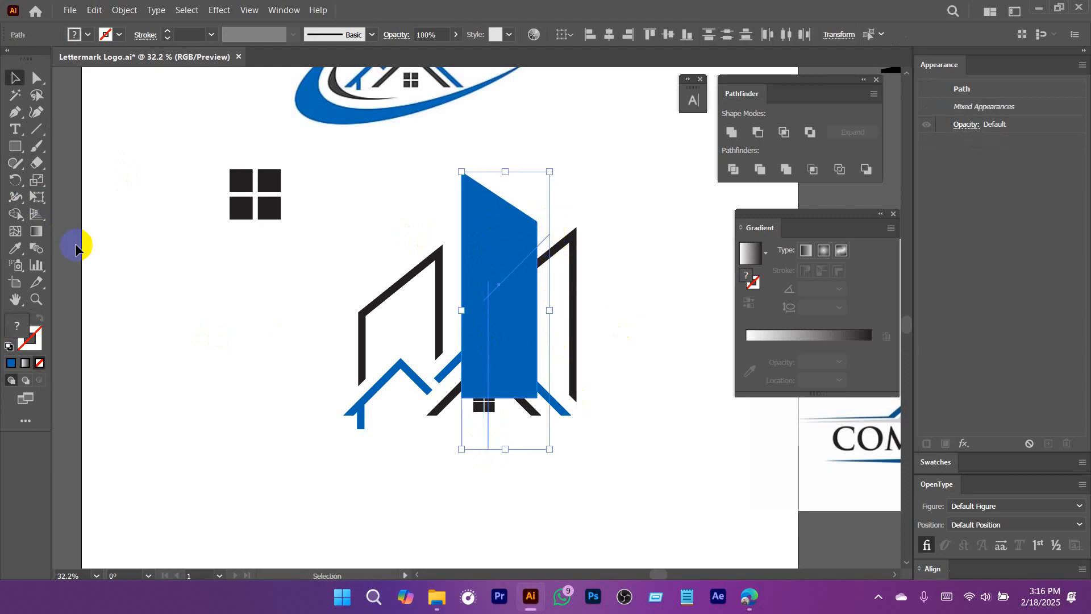
pyautogui.click(15, 216)
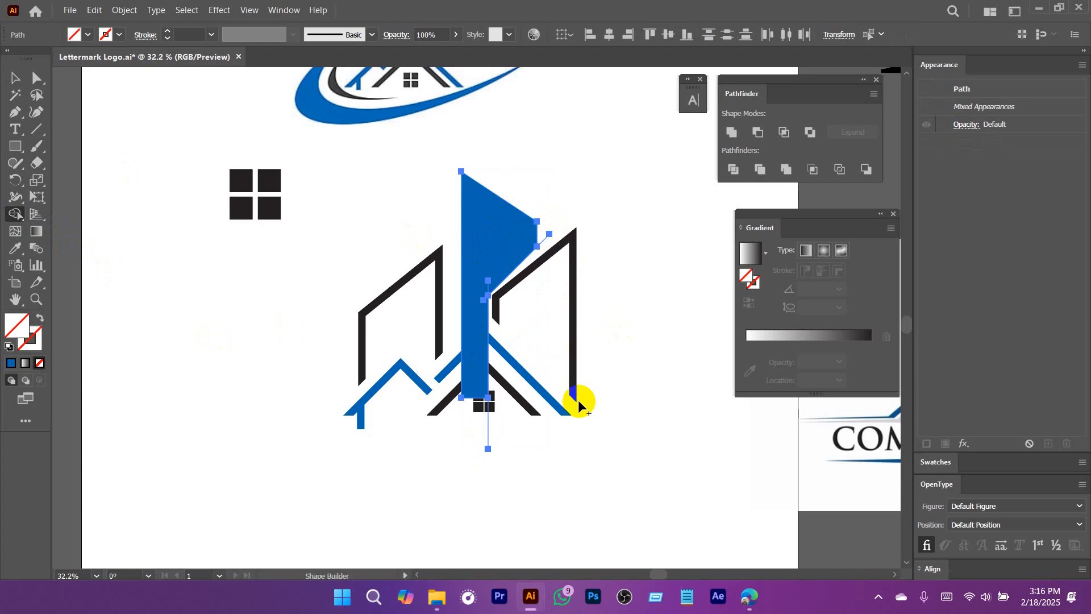
# Delete the leftover vertical and diagonal cutting lines around the blue tower.
pyautogui.scroll(4, 486, 315)
pyautogui.press('v')
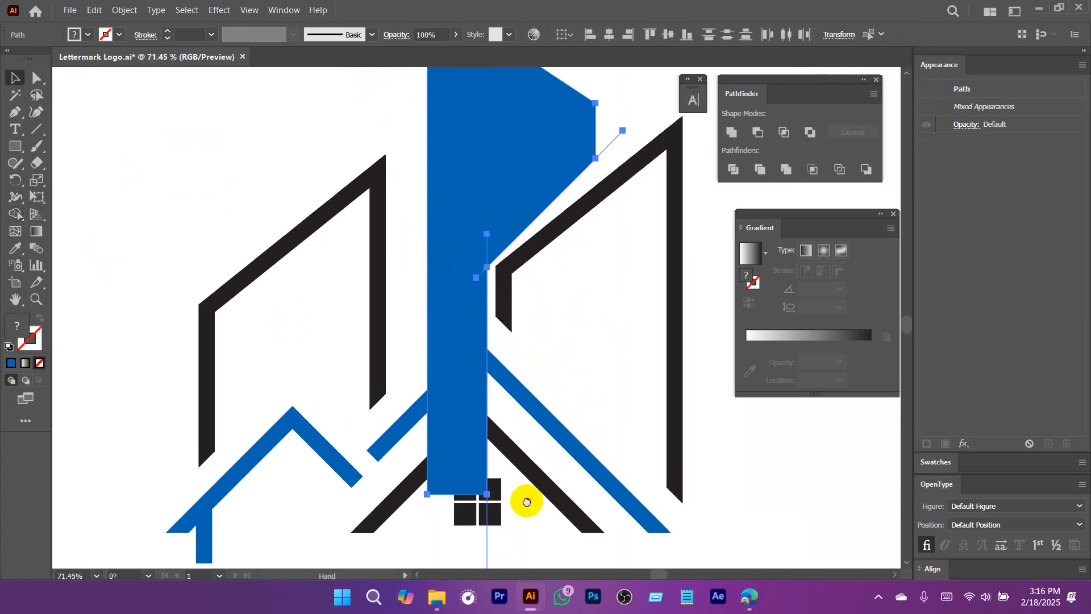
pyautogui.scroll(-3, 526, 501)
pyautogui.moveTo(519, 449); pyautogui.dragTo(449, 489)
pyautogui.press('Delete')
pyautogui.scroll(8, 541, 290)
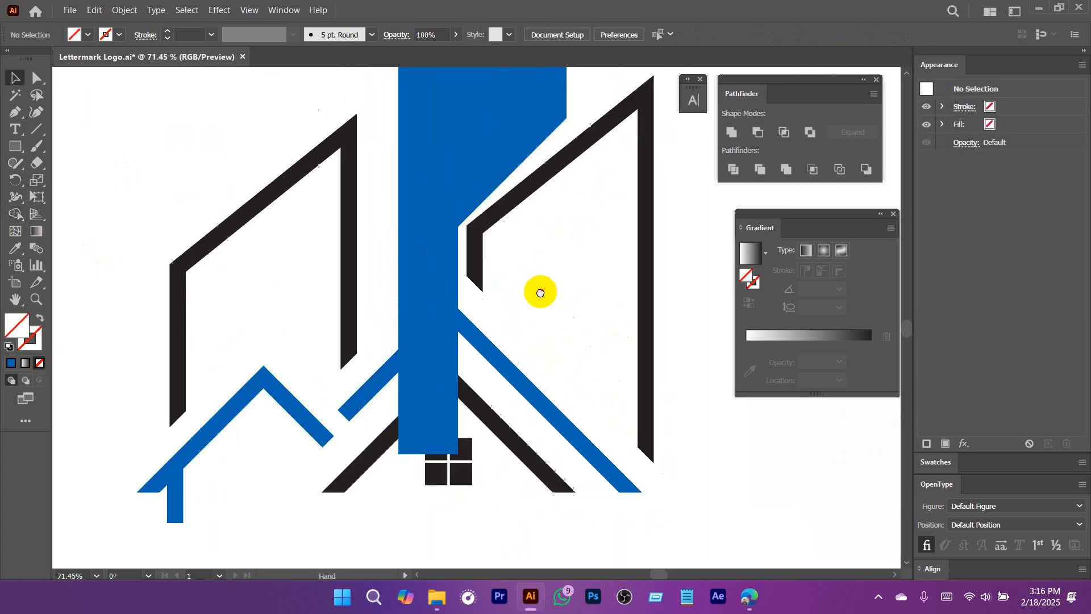
pyautogui.moveTo(540, 243); pyautogui.dragTo(565, 296)
pyautogui.press('Delete')
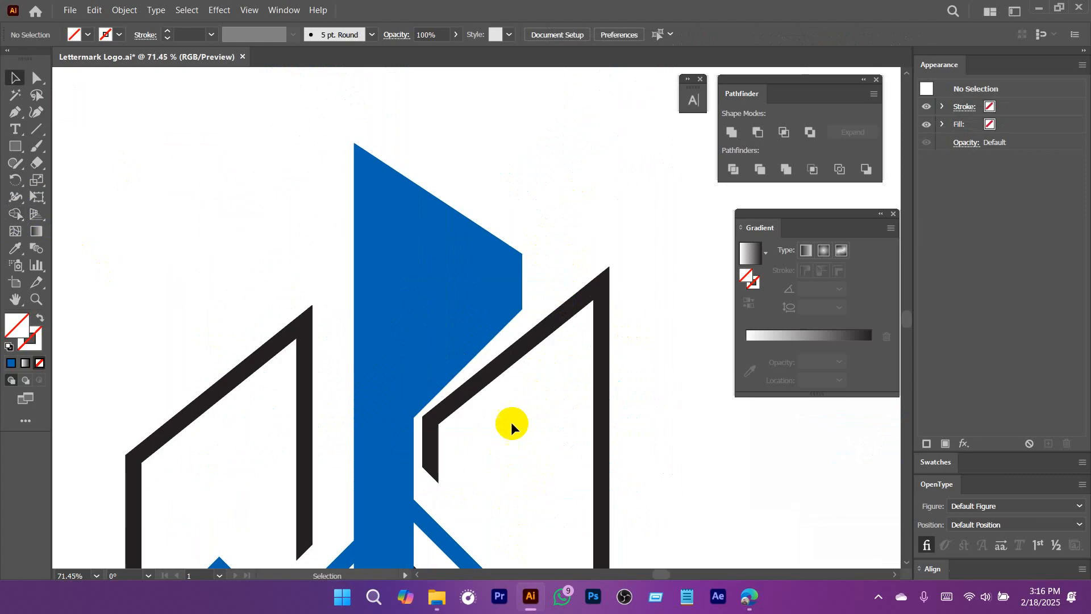
# Raise the blue tower's inner notch anchor straight up to bring its slanted lower edge closer to the building's roof angle.
pyautogui.scroll(-2, 535, 305)
pyautogui.scroll(3, 455, 316)
pyautogui.press('a')
pyautogui.click(459, 310)
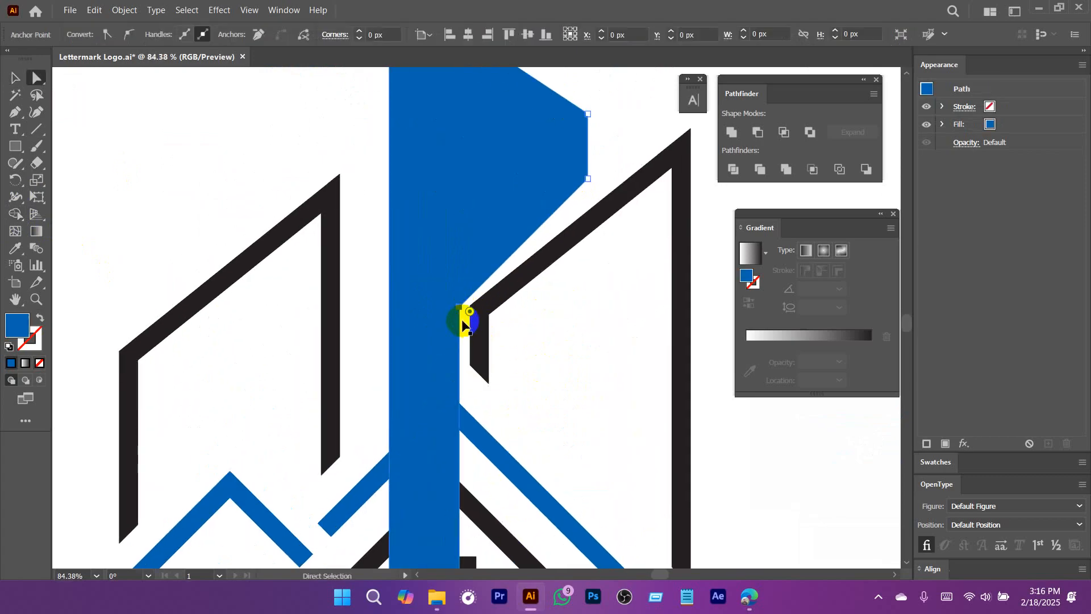
pyautogui.scroll(5, 461, 315)
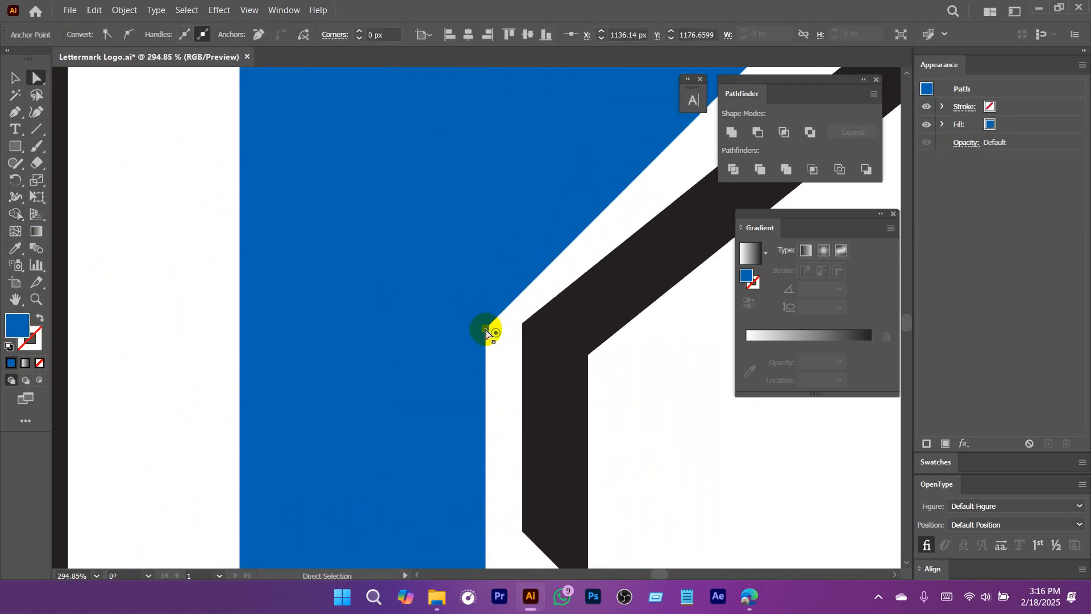
pyautogui.moveTo(486, 332); pyautogui.dragTo(487, 227)
pyautogui.scroll(-4, 499, 212)
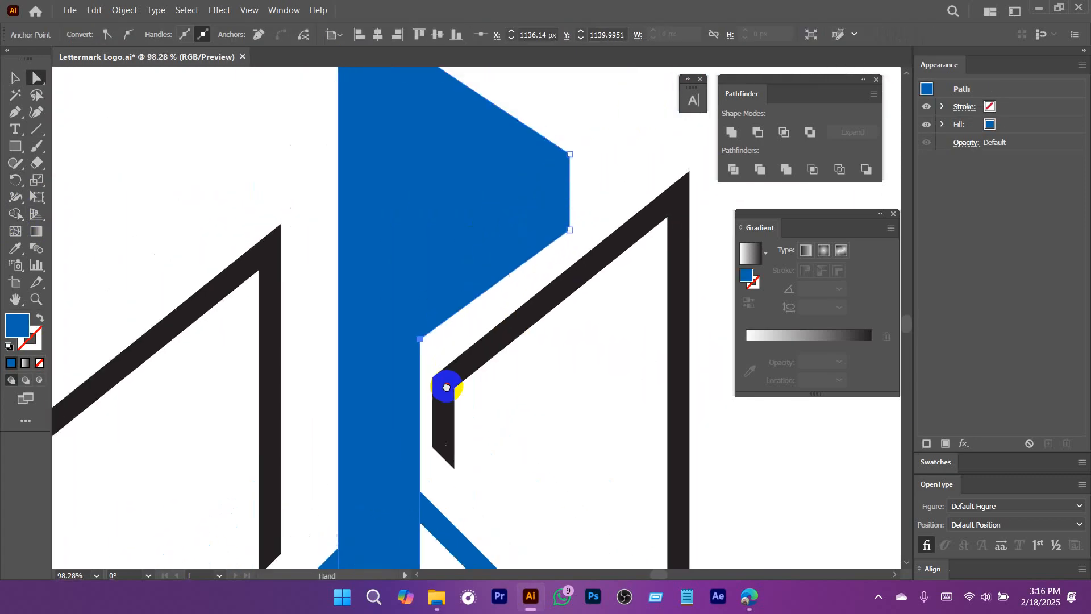
# Nudge the tower's inner notch anchor slightly down so the slanted edge runs parallel to the right building's roof.
pyautogui.moveTo(419, 342); pyautogui.dragTo(420, 354)
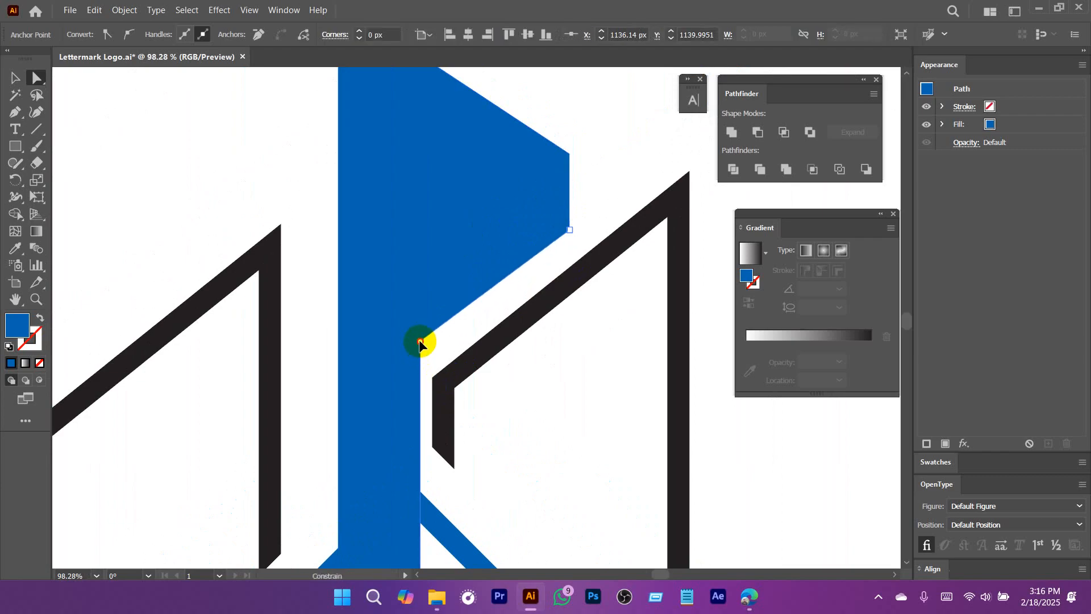
pyautogui.click(523, 414)
pyautogui.moveTo(572, 436); pyautogui.dragTo(534, 477)
pyautogui.moveTo(448, 379); pyautogui.dragTo(526, 334)
pyautogui.hotkey('ctrl', 'z')
pyautogui.click(553, 448)
pyautogui.moveTo(534, 474); pyautogui.dragTo(548, 384)
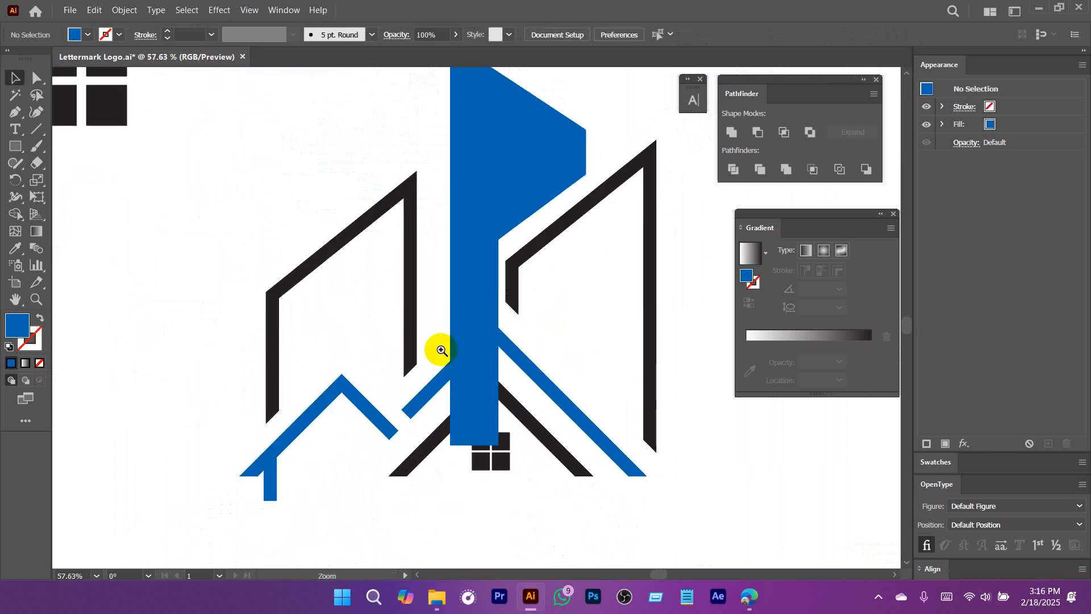
# Draw a 45-degree line across the lower tower, running from the left building's cut end up to the right building.
pyautogui.hotkey('ctrl', '1')
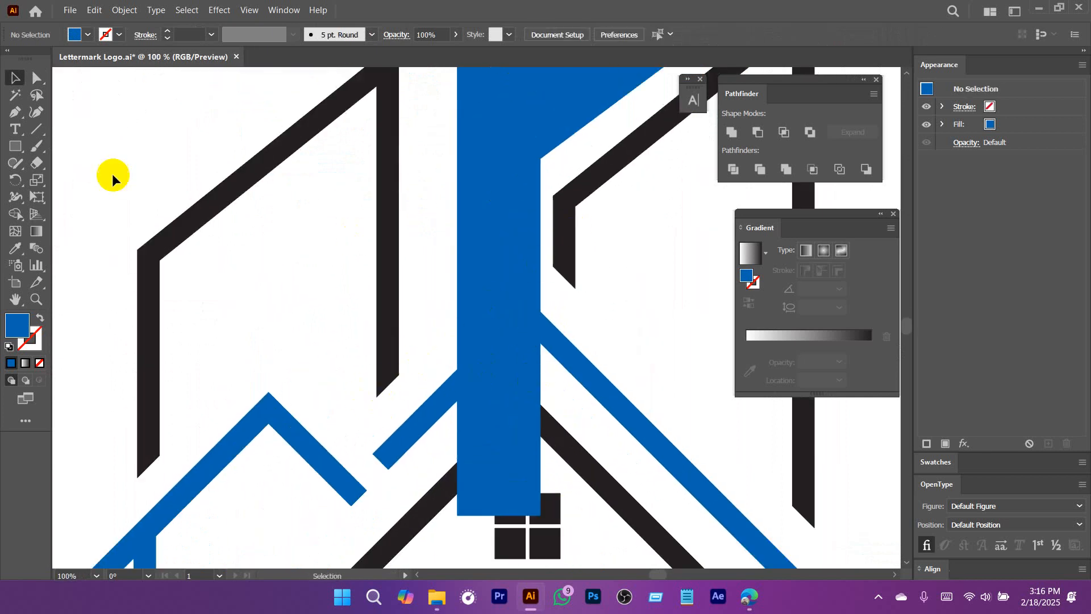
pyautogui.click(37, 129)
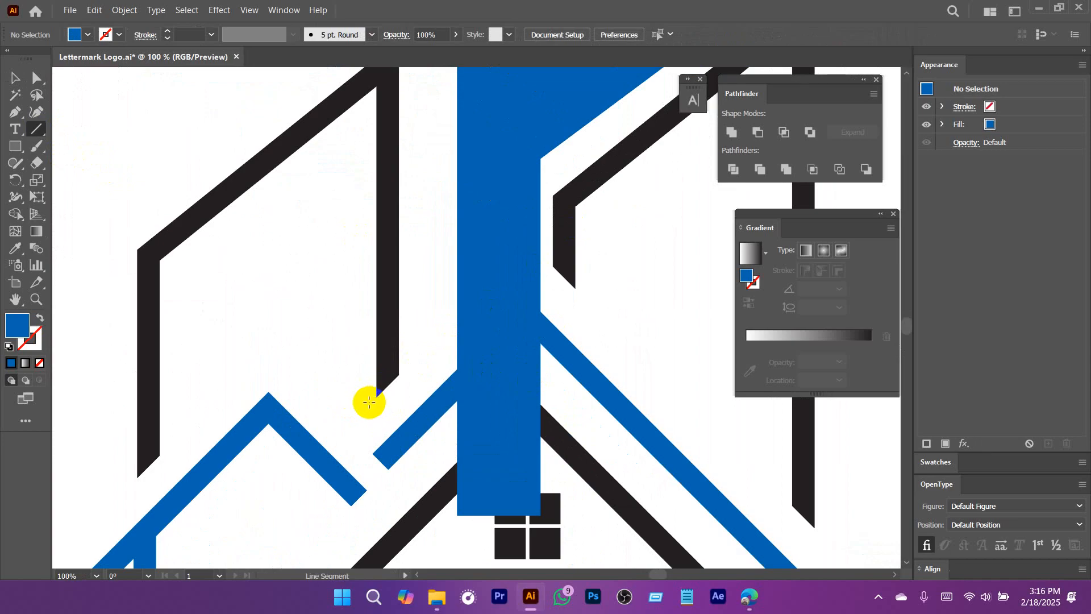
pyautogui.moveTo(362, 409); pyautogui.dragTo(575, 199)
pyautogui.press('v')
# Remove the part of the blue tower below the diagonal line with Shape Builder and delete the leftover line.
pyautogui.keyDown('shift'); pyautogui.click(467, 334); pyautogui.keyUp('shift')
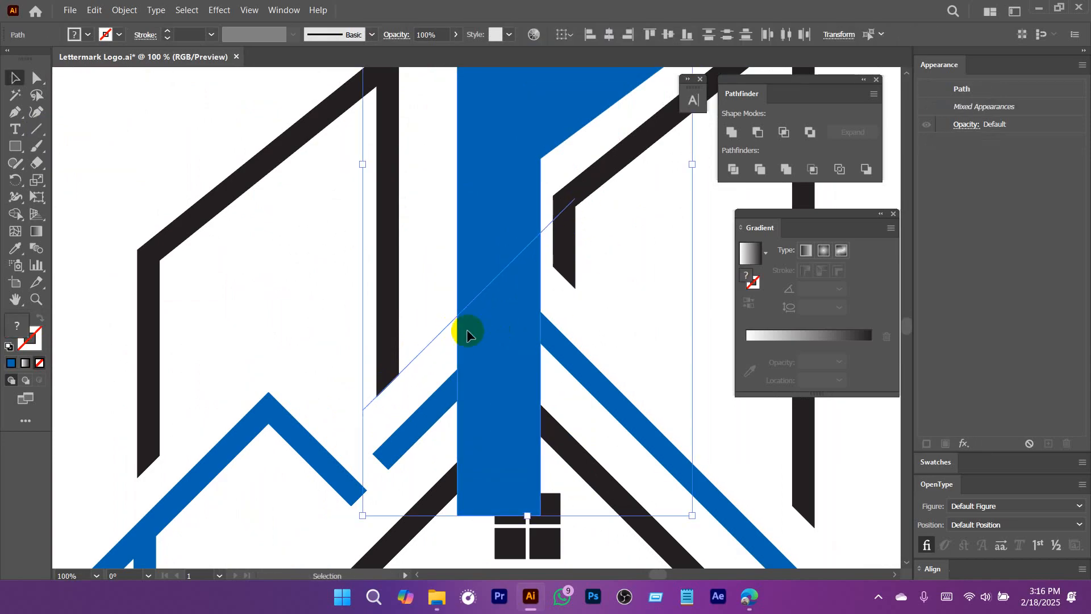
pyautogui.click(16, 213)
pyautogui.keyDown('alt'); pyautogui.click(501, 394); pyautogui.keyUp('alt')
pyautogui.press('v')
pyautogui.click(470, 329)
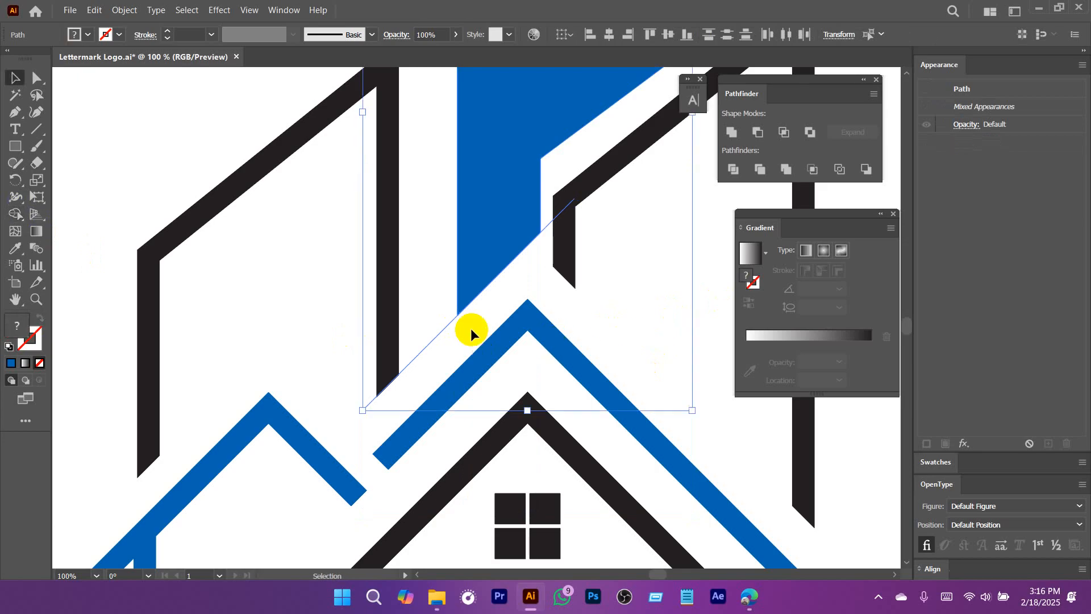
pyautogui.moveTo(424, 356); pyautogui.dragTo(424, 355)
pyautogui.press('Delete')
pyautogui.moveTo(642, 282); pyautogui.dragTo(534, 410)
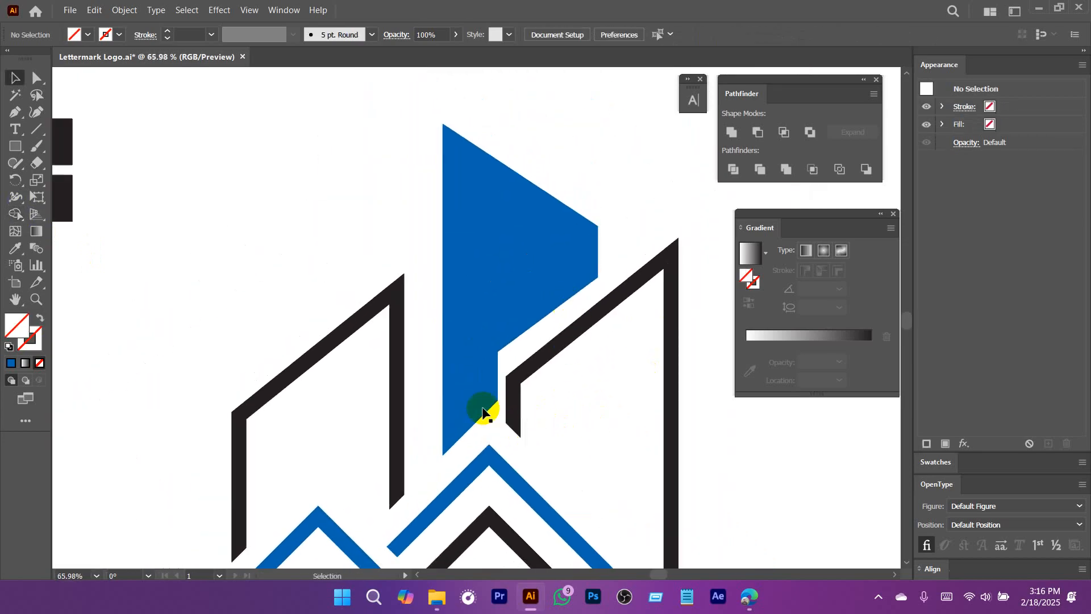
# Move the tower's inner notch anchor inward and down along the slanted edge, away from the right building.
pyautogui.moveTo(487, 341); pyautogui.dragTo(553, 392)
pyautogui.click(488, 348)
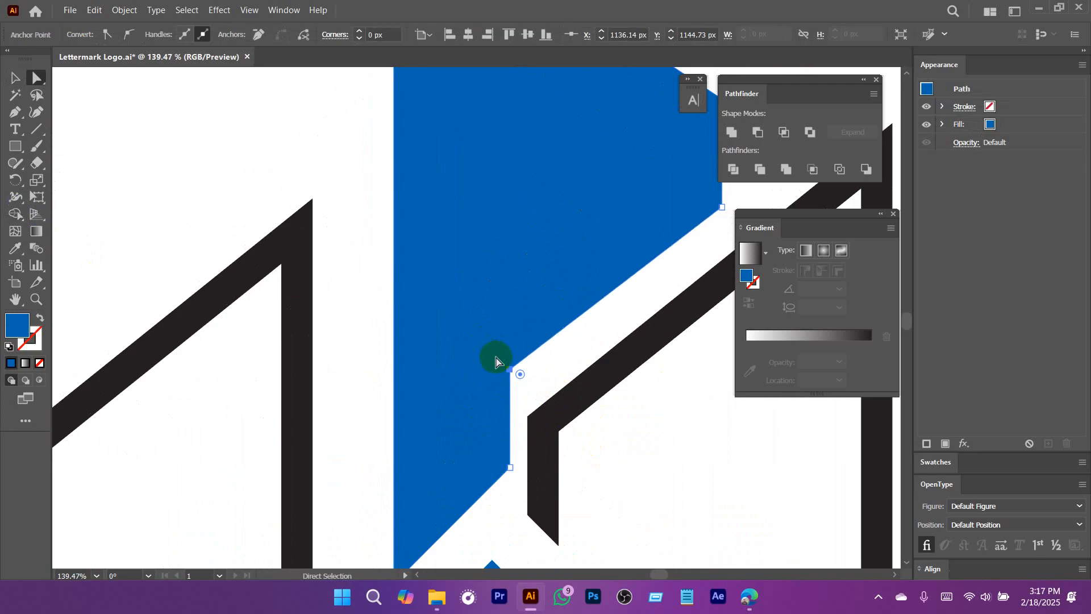
pyautogui.moveTo(495, 362); pyautogui.dragTo(556, 321)
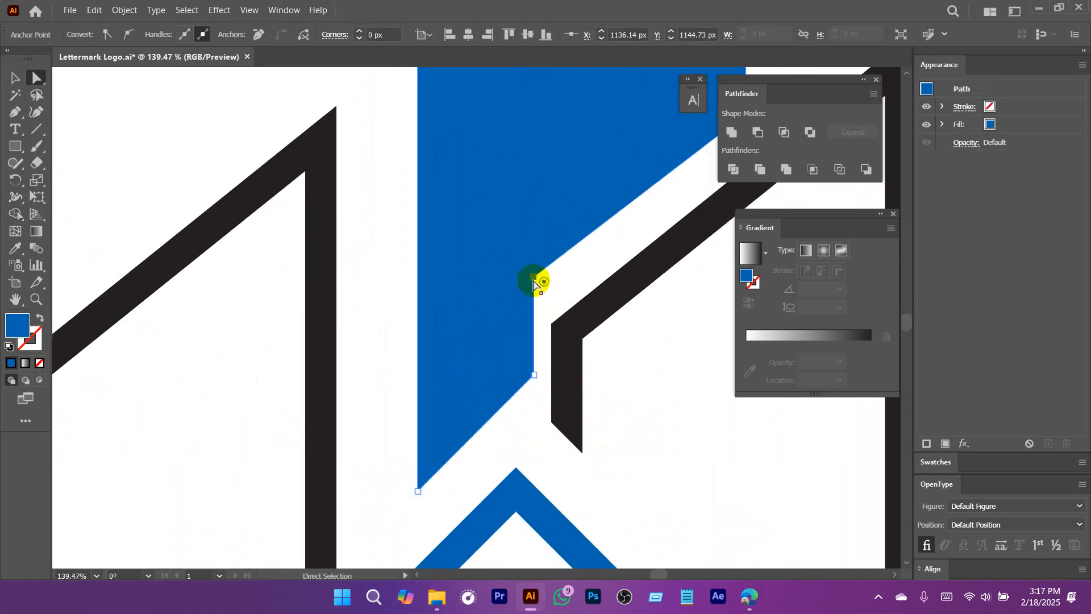
pyautogui.moveTo(533, 277); pyautogui.dragTo(504, 301)
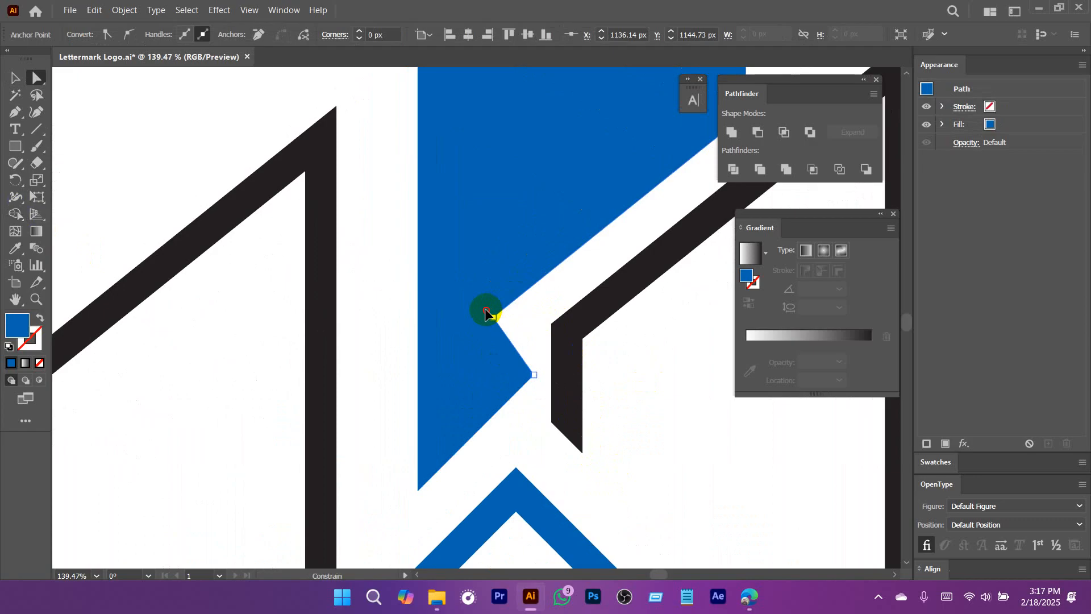
pyautogui.moveTo(486, 312); pyautogui.dragTo(488, 316)
pyautogui.moveTo(537, 382); pyautogui.dragTo(519, 365)
# Draw a vertical line segment from the tower's moved notch corner down past its slanted base.
pyautogui.click(33, 130)
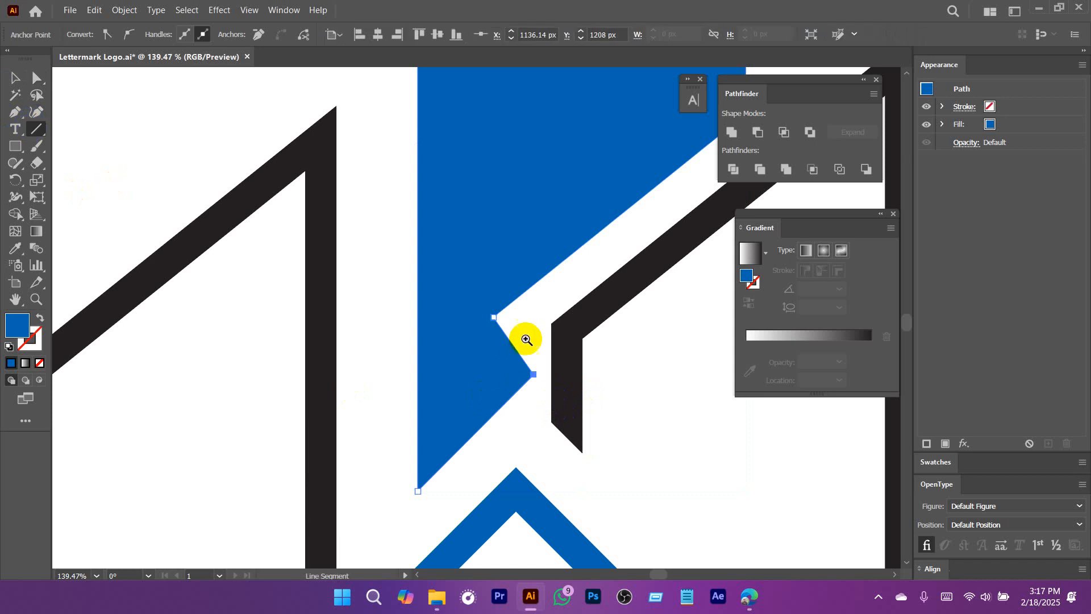
pyautogui.scroll(5, 523, 336)
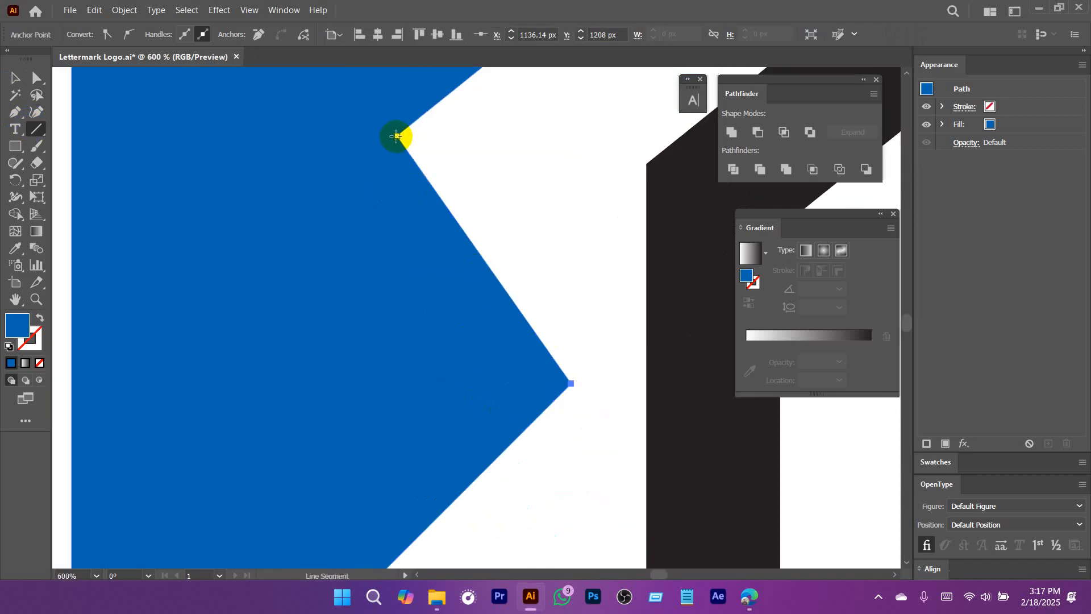
pyautogui.moveTo(396, 136)
pyautogui.mouseDown()
pyautogui.moveTo(397, 497)
pyautogui.moveTo(421, 548)
pyautogui.moveTo(436, 494)
pyautogui.mouseUp()
pyautogui.moveTo(473, 229); pyautogui.dragTo(476, 321)
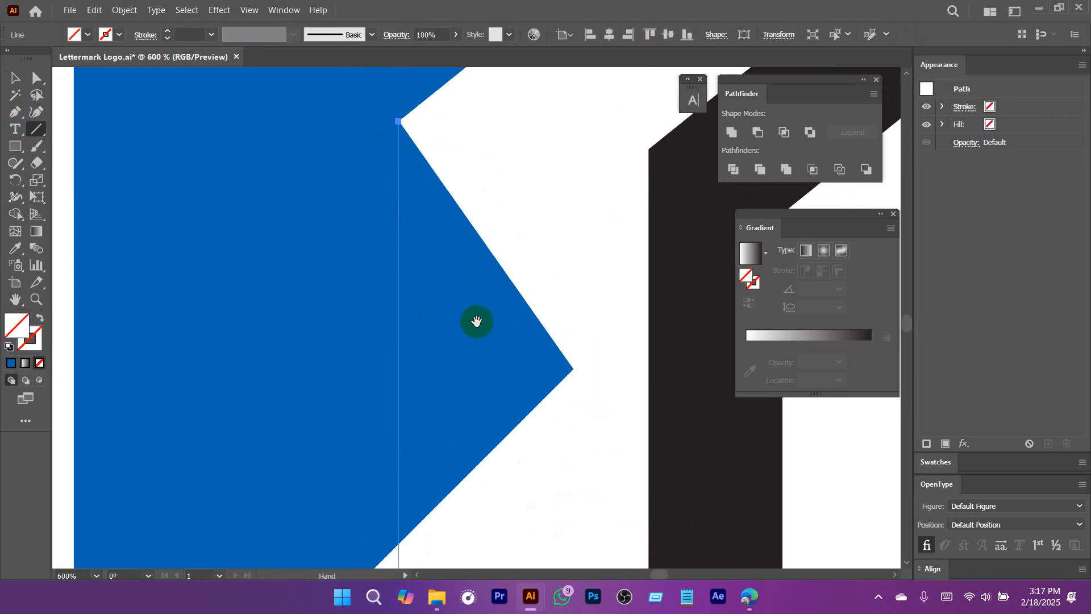
# Move the vertical line's upper endpoint exactly onto the tower's notch corner.
pyautogui.press('v')
pyautogui.moveTo(410, 130); pyautogui.dragTo(837, 519)
pyautogui.moveTo(484, 227); pyautogui.dragTo(588, 369)
pyautogui.moveTo(389, 122); pyautogui.dragTo(398, 338)
pyautogui.moveTo(397, 281); pyautogui.dragTo(616, 458)
pyautogui.press('a')
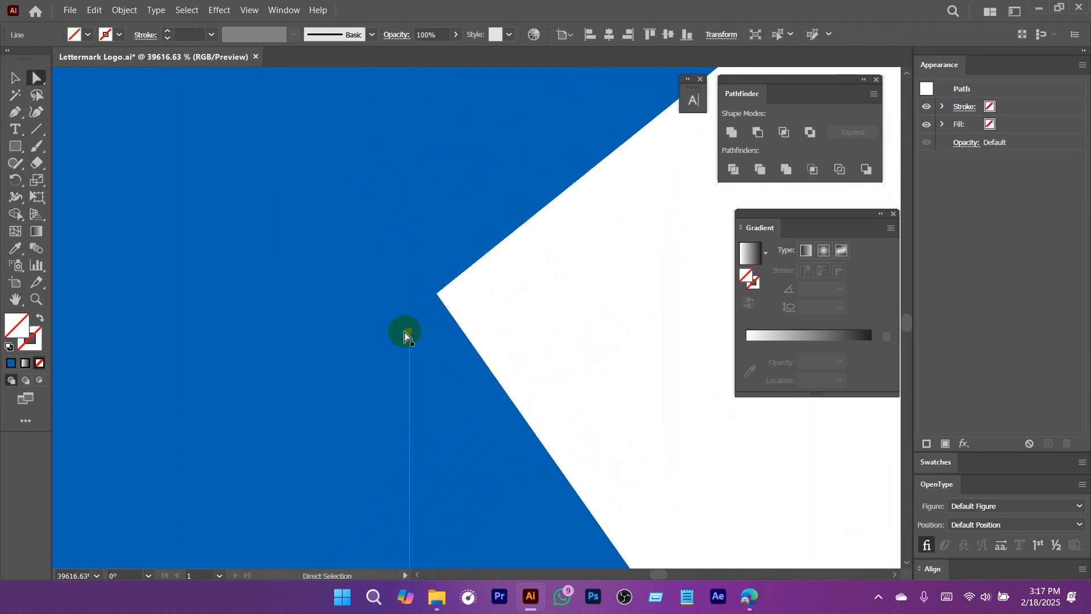
pyautogui.click(409, 334)
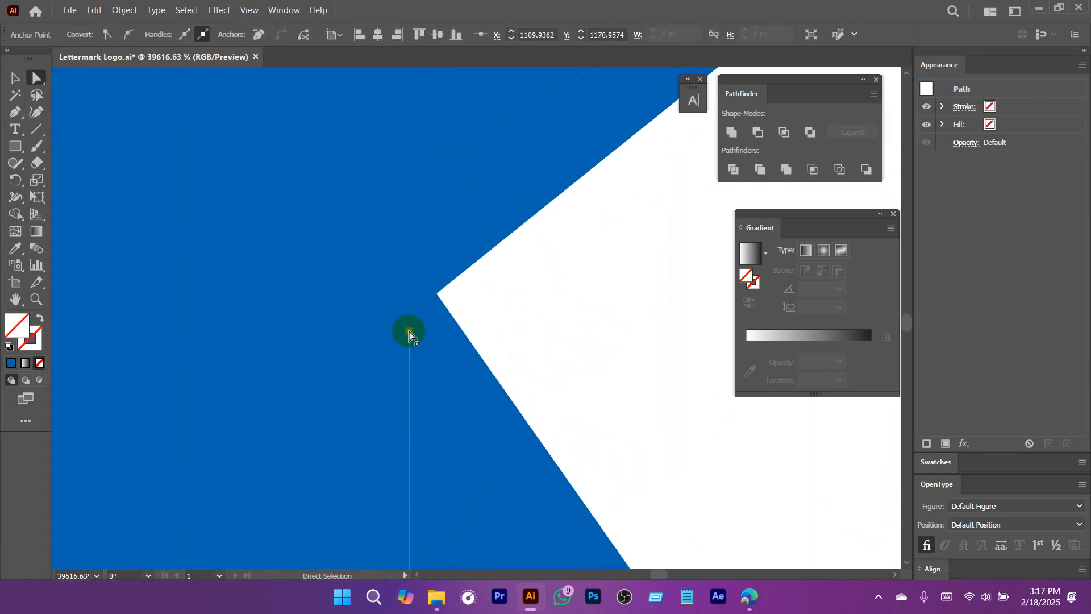
pyautogui.moveTo(417, 329); pyautogui.dragTo(440, 305)
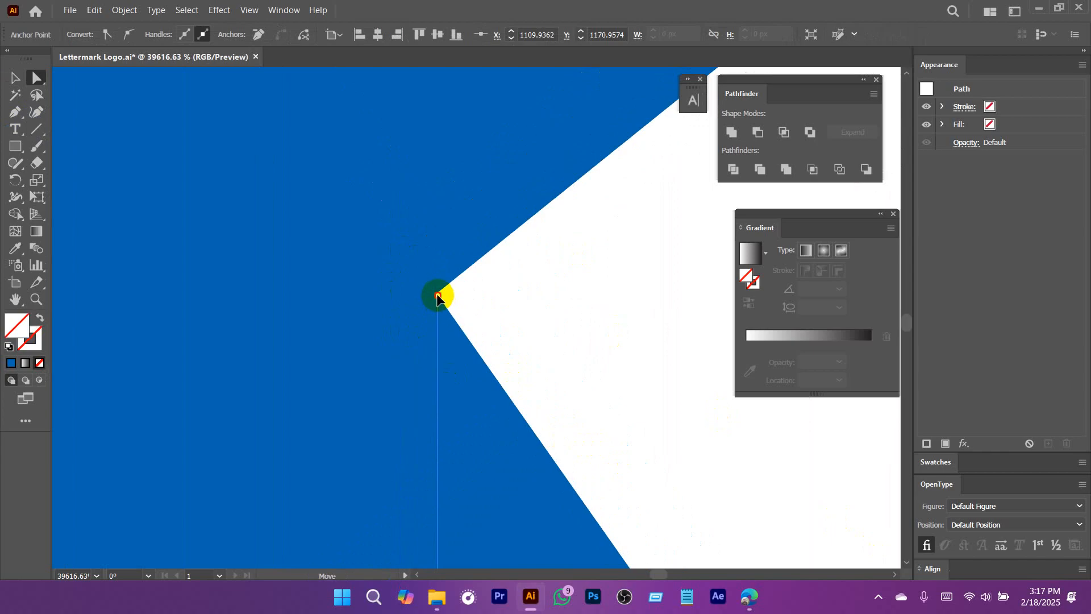
# Move the vertical line's lower endpoint up to just below the tower's slanted base.
pyautogui.moveTo(534, 353); pyautogui.dragTo(356, 370)
pyautogui.moveTo(609, 485); pyautogui.dragTo(500, 300)
pyautogui.moveTo(549, 367); pyautogui.dragTo(301, 339)
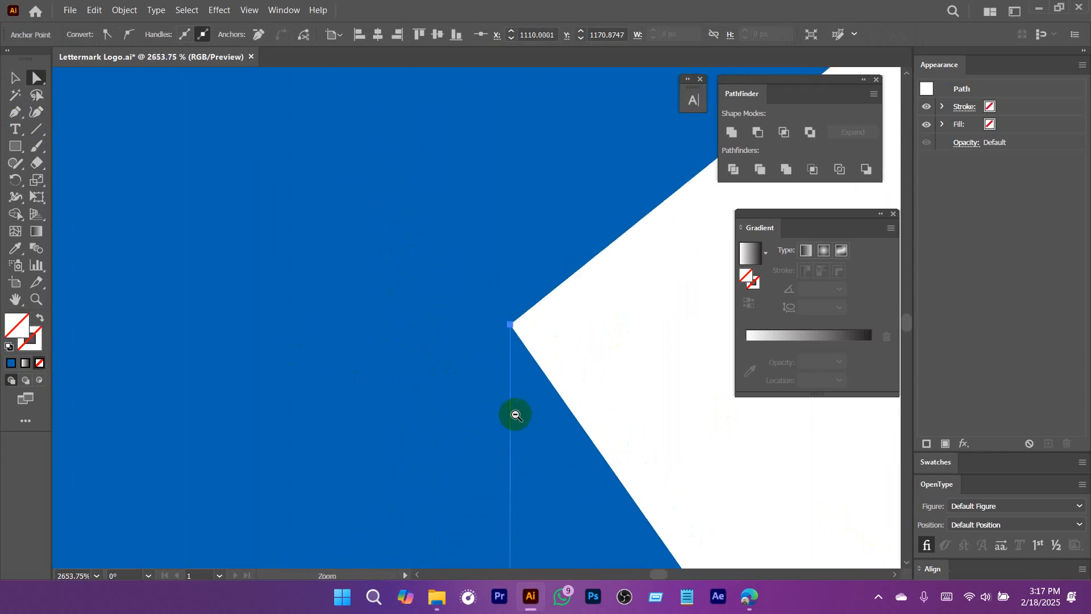
pyautogui.moveTo(516, 421); pyautogui.dragTo(348, 429)
pyautogui.moveTo(613, 484); pyautogui.dragTo(510, 355)
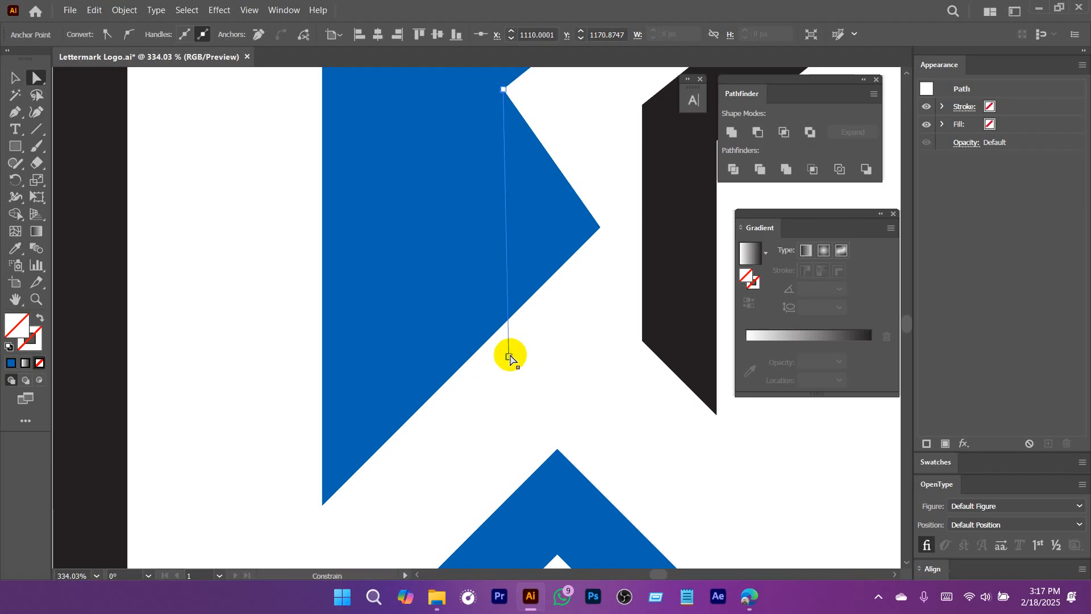
# Cut off the tower's pointed piece right of the line with Shape Builder and delete the leftover line.
pyautogui.moveTo(593, 385); pyautogui.dragTo(448, 262)
pyautogui.press('v')
pyautogui.click(19, 210)
pyautogui.keyDown('alt'); pyautogui.click(571, 268); pyautogui.keyUp('alt')
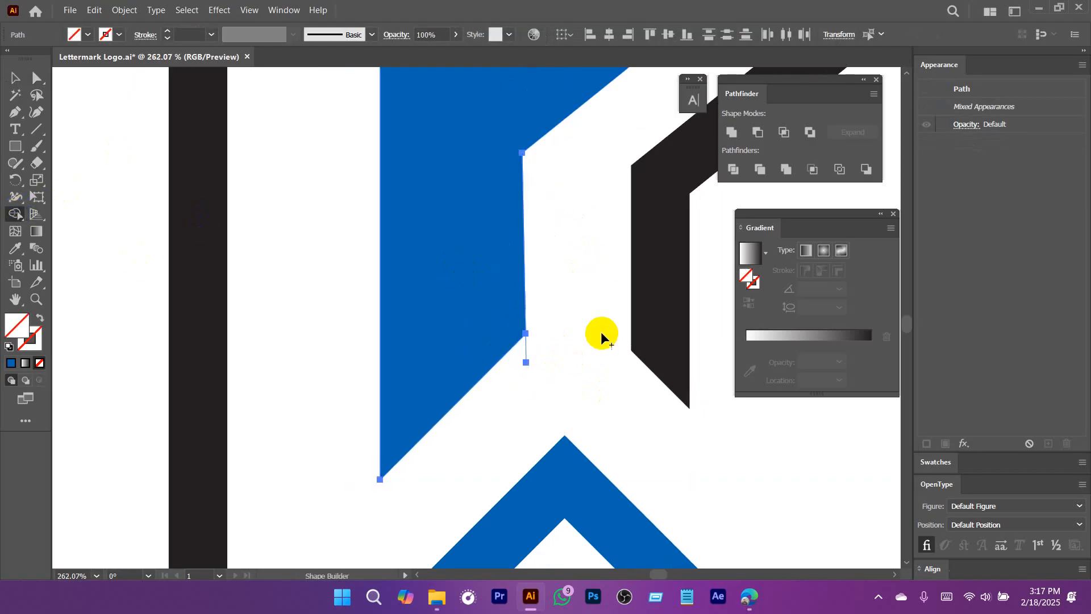
pyautogui.press('v')
pyautogui.moveTo(550, 354); pyautogui.dragTo(519, 375)
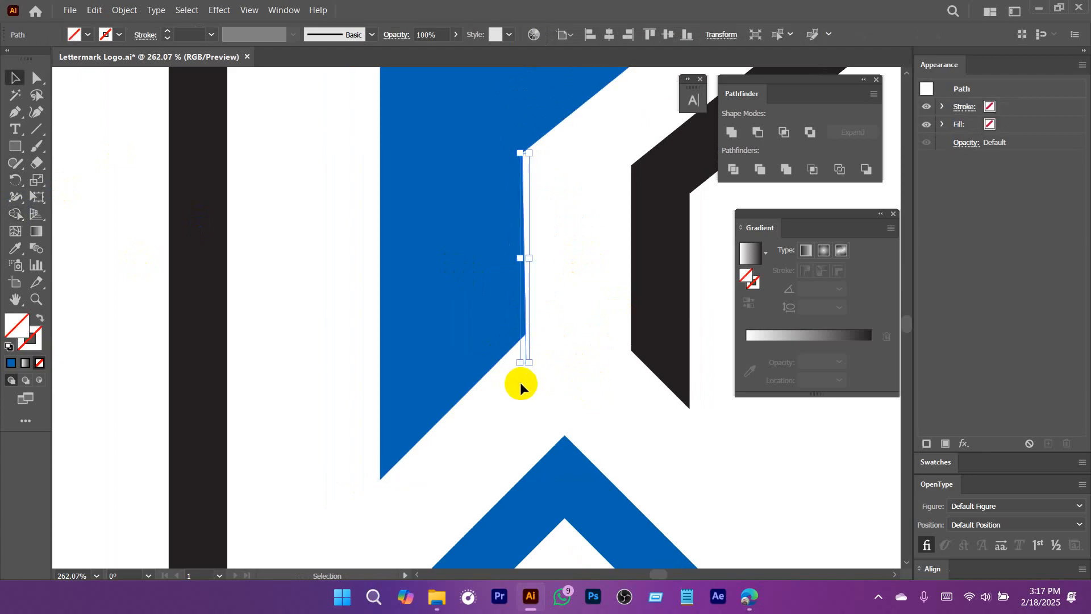
pyautogui.press('Delete')
# Compare the redrawn tower and buildings with the reference logo.
pyautogui.moveTo(643, 390); pyautogui.dragTo(383, 395)
pyautogui.moveTo(594, 402); pyautogui.dragTo(471, 418)
pyautogui.moveTo(587, 452); pyautogui.dragTo(525, 426)
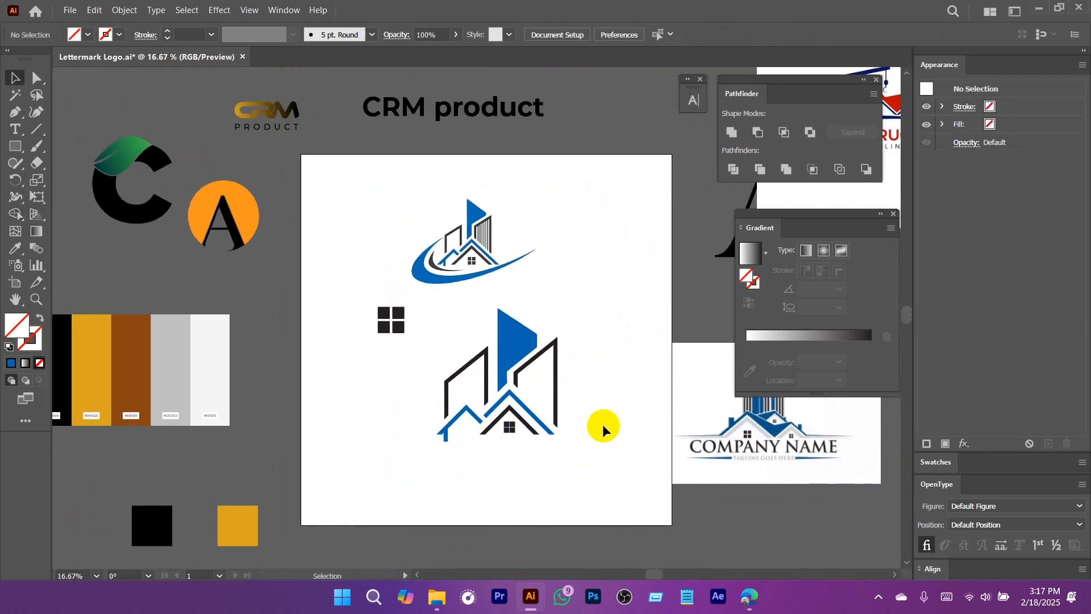
pyautogui.moveTo(535, 380); pyautogui.dragTo(594, 397)
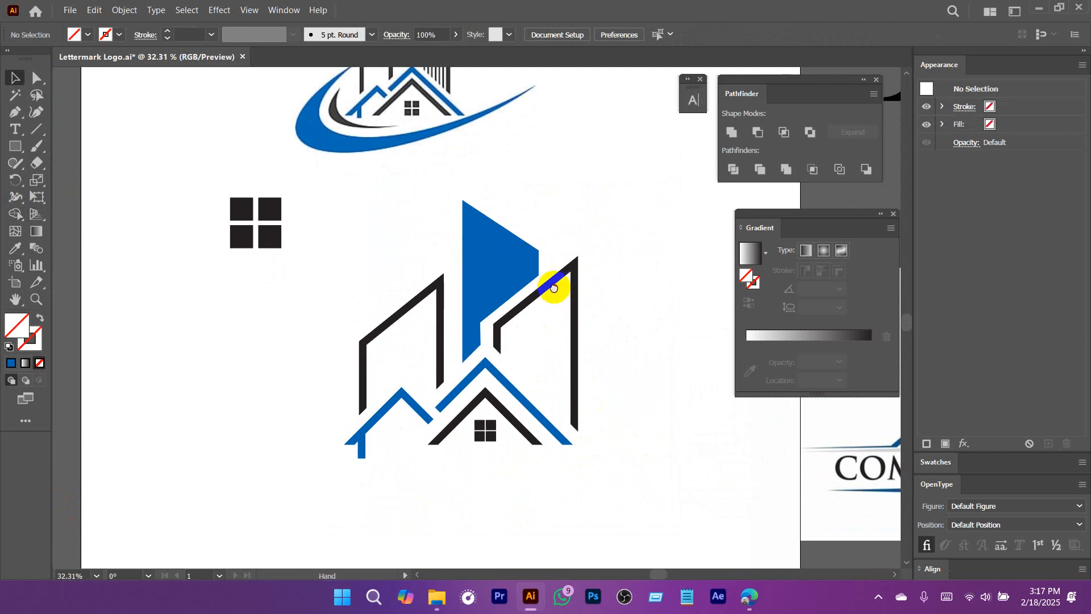
pyautogui.moveTo(555, 288); pyautogui.dragTo(584, 455)
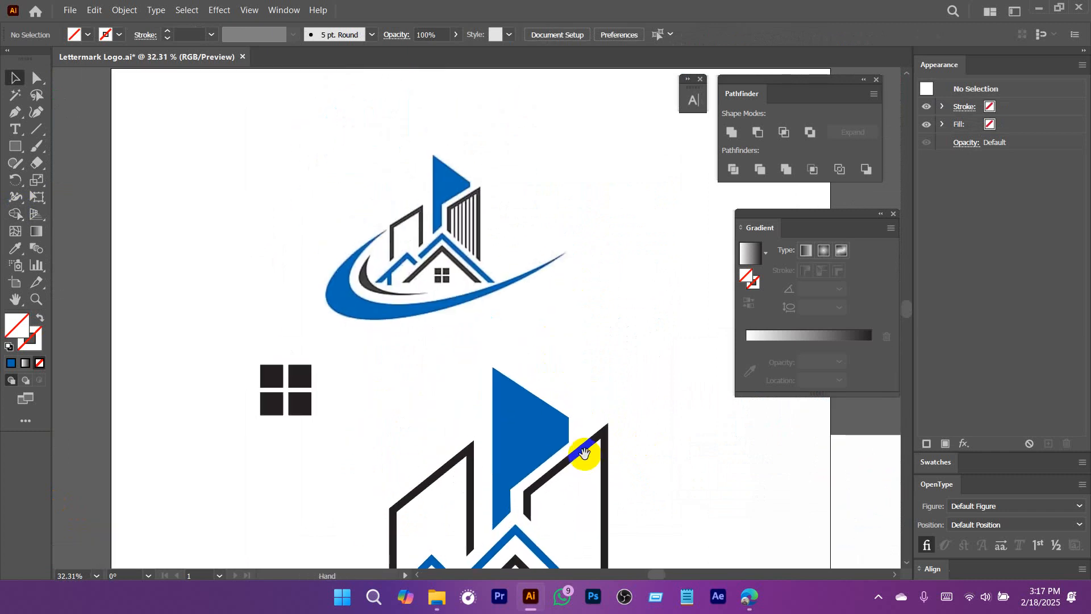
pyautogui.moveTo(442, 158); pyautogui.dragTo(463, 341)
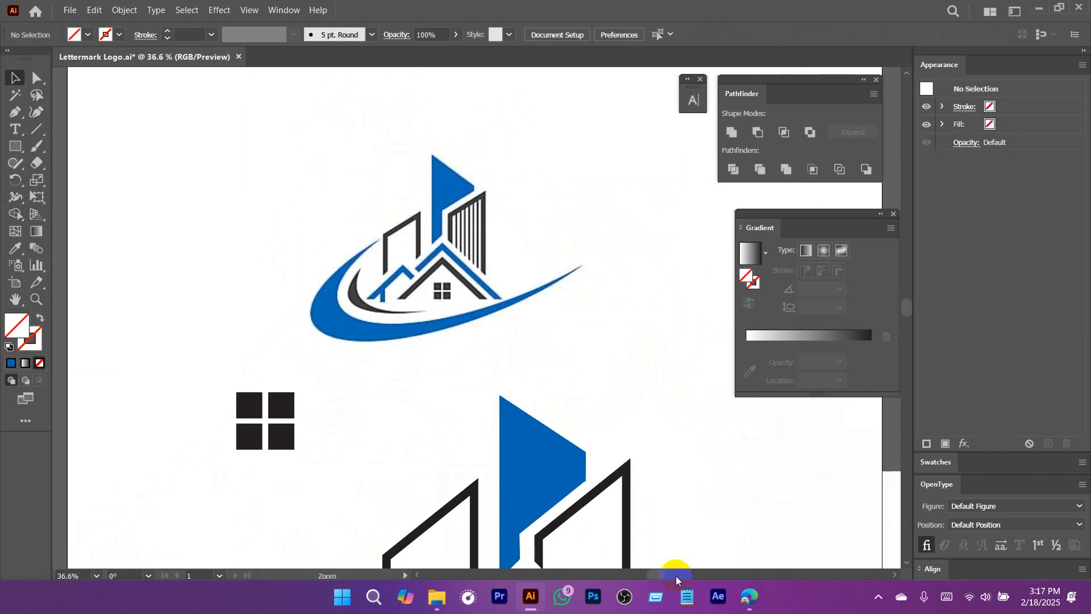
pyautogui.moveTo(601, 490); pyautogui.dragTo(636, 501)
pyautogui.moveTo(628, 501); pyautogui.dragTo(618, 448)
# Move the tower's upper right corner anchor down to shorten its short vertical edge.
pyautogui.press('a')
pyautogui.moveTo(427, 279); pyautogui.dragTo(566, 409)
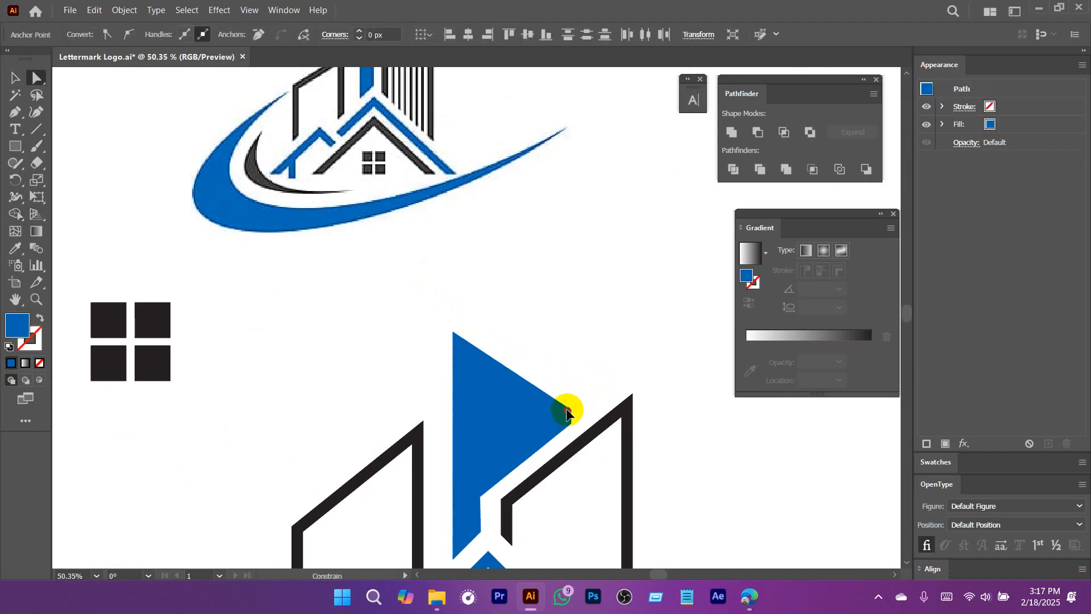
pyautogui.click(617, 318)
pyautogui.moveTo(618, 444); pyautogui.dragTo(608, 330)
pyautogui.scroll(5, 608, 332)
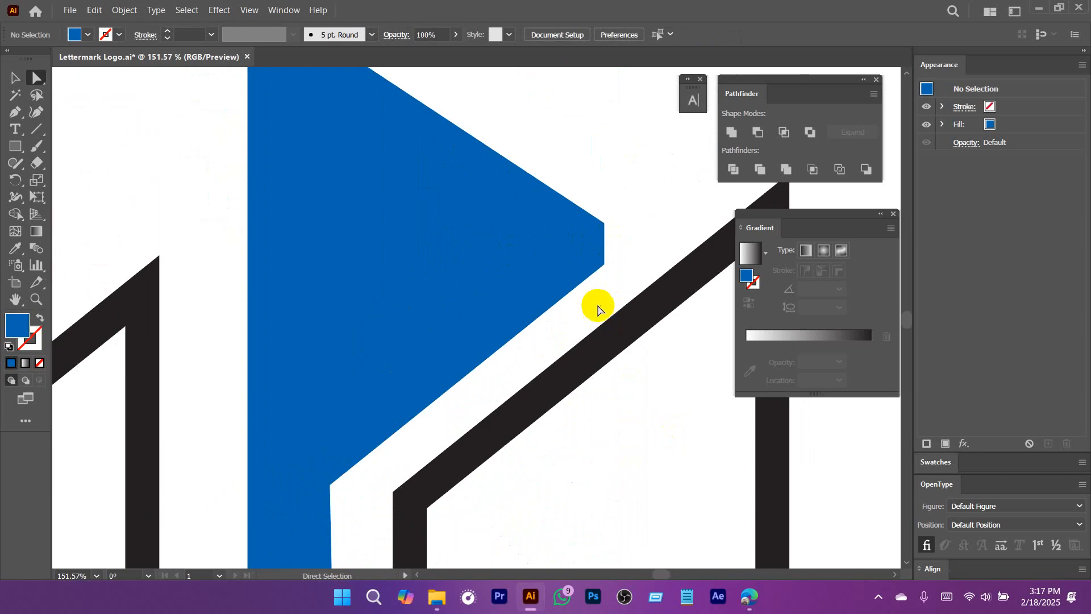
pyautogui.scroll(-5, 540, 385)
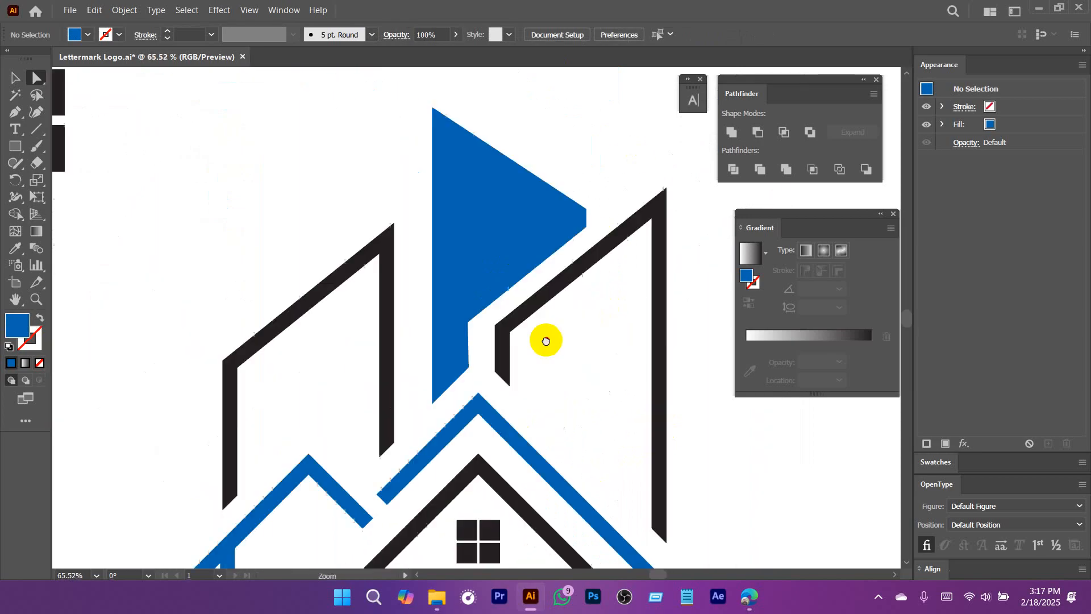
# Draw a vertical line inside the right building and set its stroke weight to 5 pt.
pyautogui.click(37, 131)
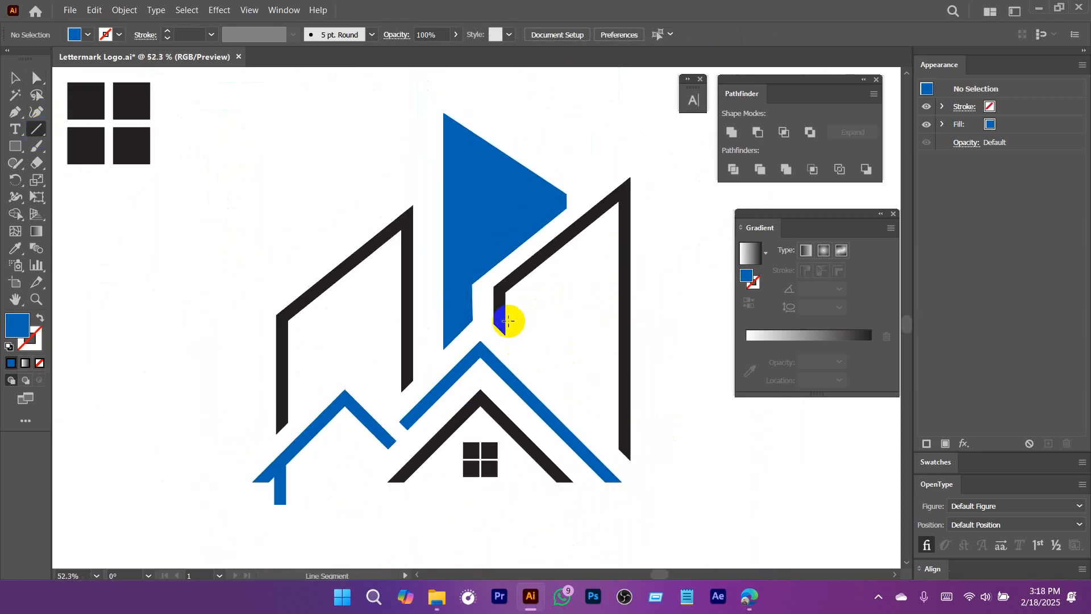
pyautogui.moveTo(518, 293); pyautogui.dragTo(532, 407)
pyautogui.press('v')
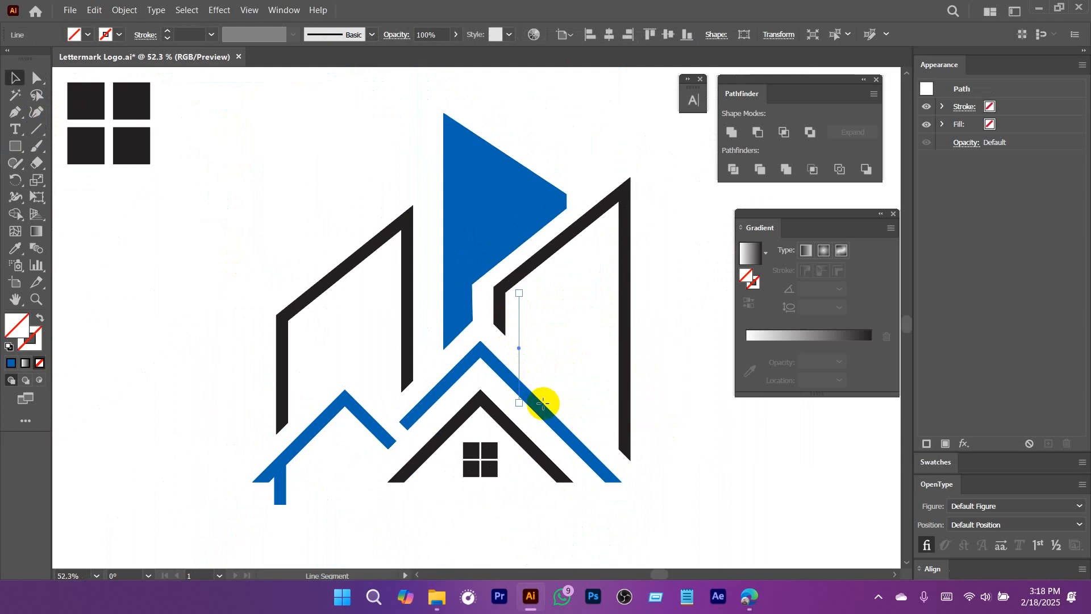
pyautogui.scroll(2, 551, 402)
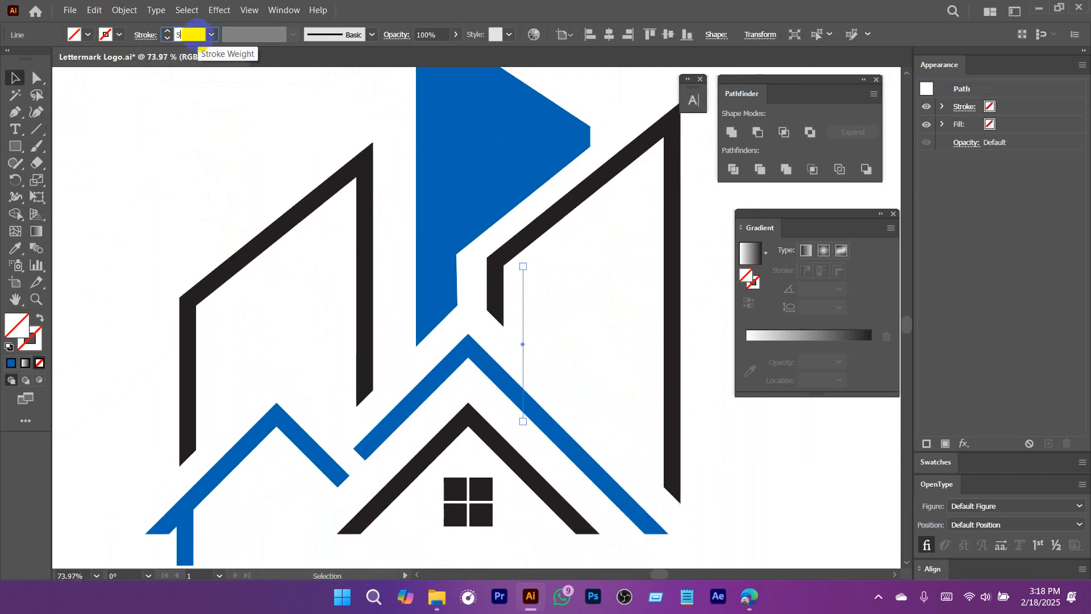
pyautogui.press('Return')
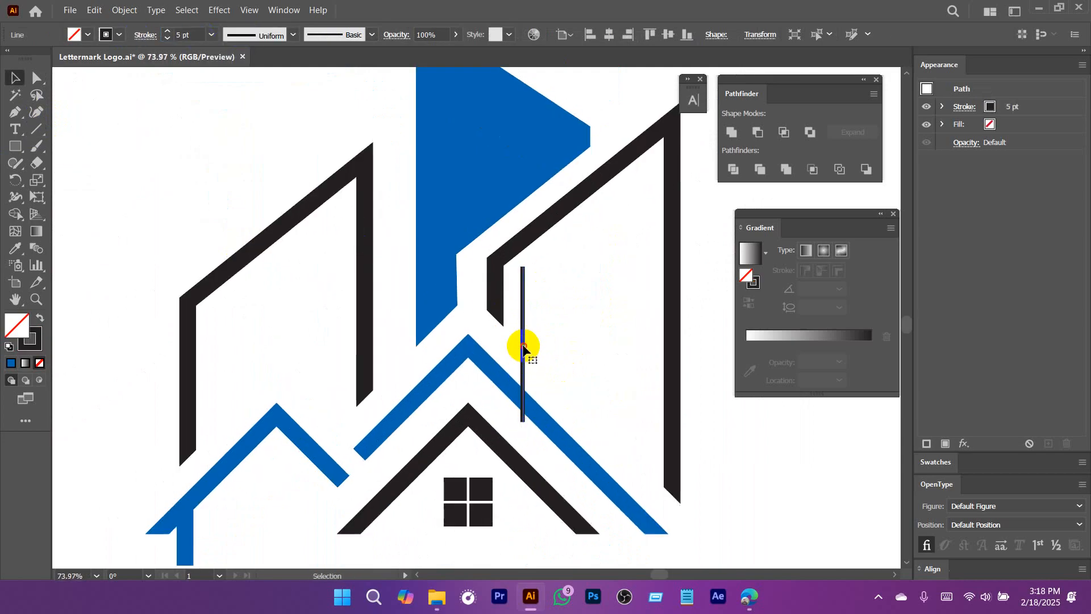
# Copy the vertical line slightly to the right and repeat the copy until evenly spaced lines span the building's interior.
pyautogui.moveTo(523, 347); pyautogui.dragTo(533, 348)
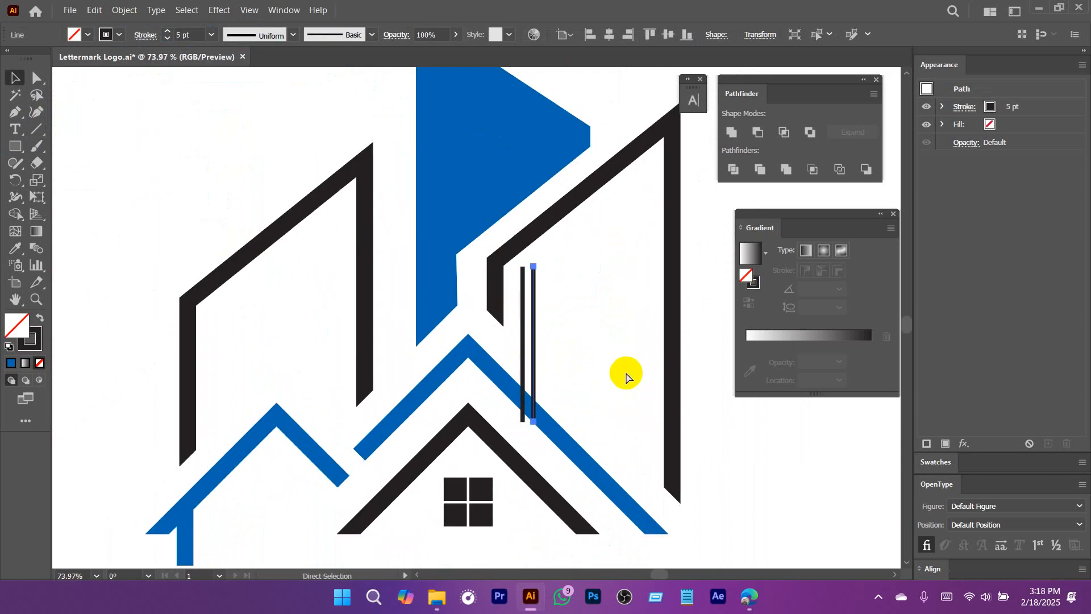
pyautogui.hotkey('ctrl', 'd')
pyautogui.hotkey('ctrl', 'd')
pyautogui.hotkey('ctrl', 'd')
pyautogui.hotkey('ctrl', 'd')
pyautogui.hotkey('ctrl', 'd')
pyautogui.hotkey('ctrl', 'd')
pyautogui.hotkey('ctrl', 'd')
pyautogui.hotkey('ctrl', 'd')
pyautogui.hotkey('ctrl', 'd')
pyautogui.hotkey('ctrl', 'd')
pyautogui.hotkey('ctrl', 'd')
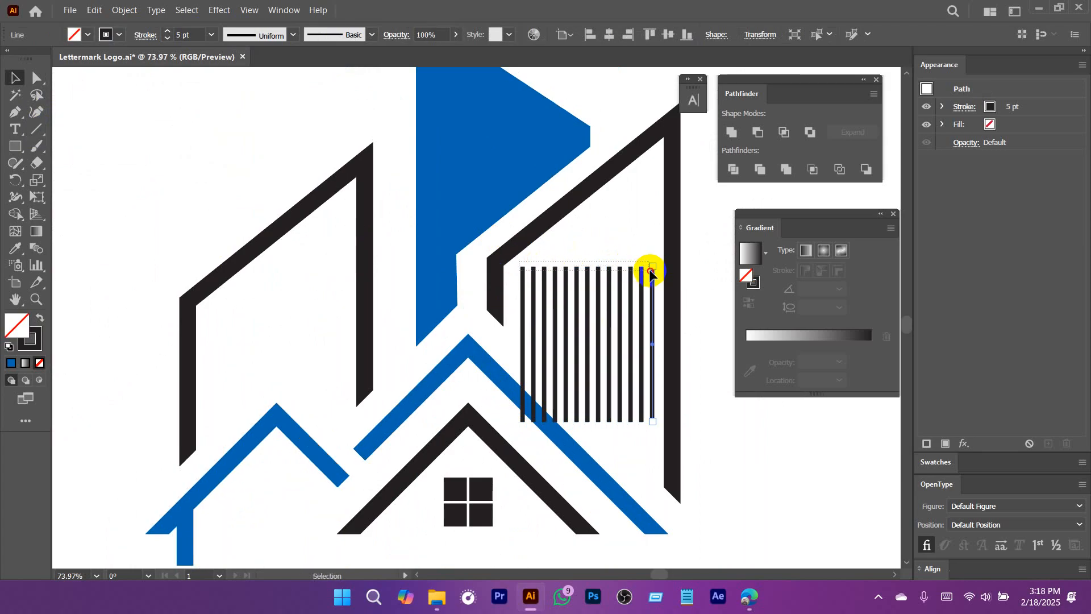
# Select all the vertical lines and stretch them up past the building's slanted top and down below the roofs.
pyautogui.moveTo(650, 271); pyautogui.dragTo(654, 272)
pyautogui.moveTo(589, 267); pyautogui.dragTo(590, 130)
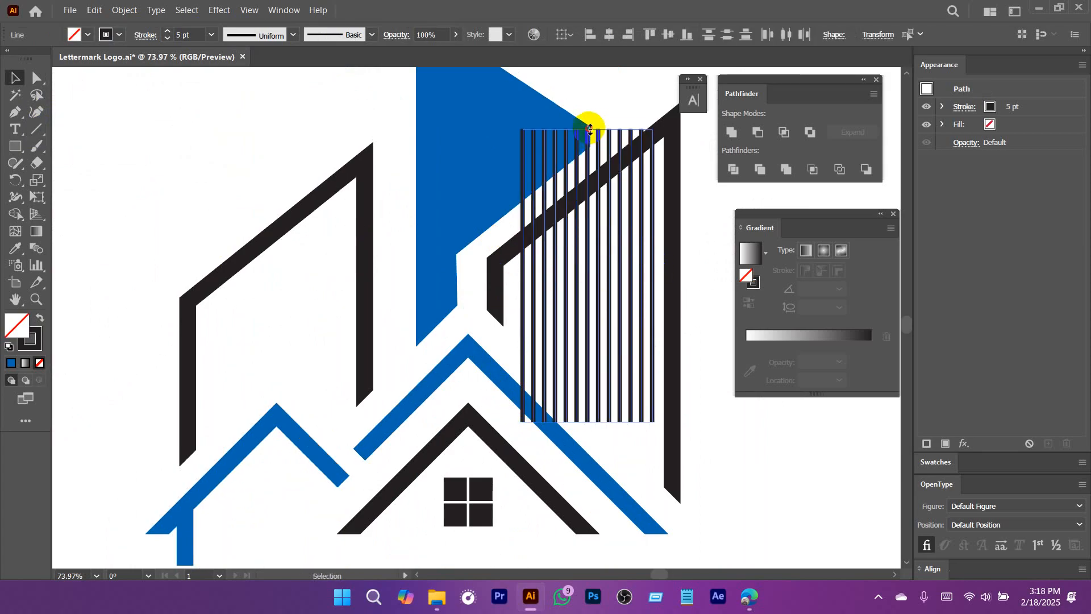
pyautogui.scroll(-3, 609, 333)
pyautogui.moveTo(584, 319); pyautogui.dragTo(580, 478)
pyautogui.scroll(3, 580, 455)
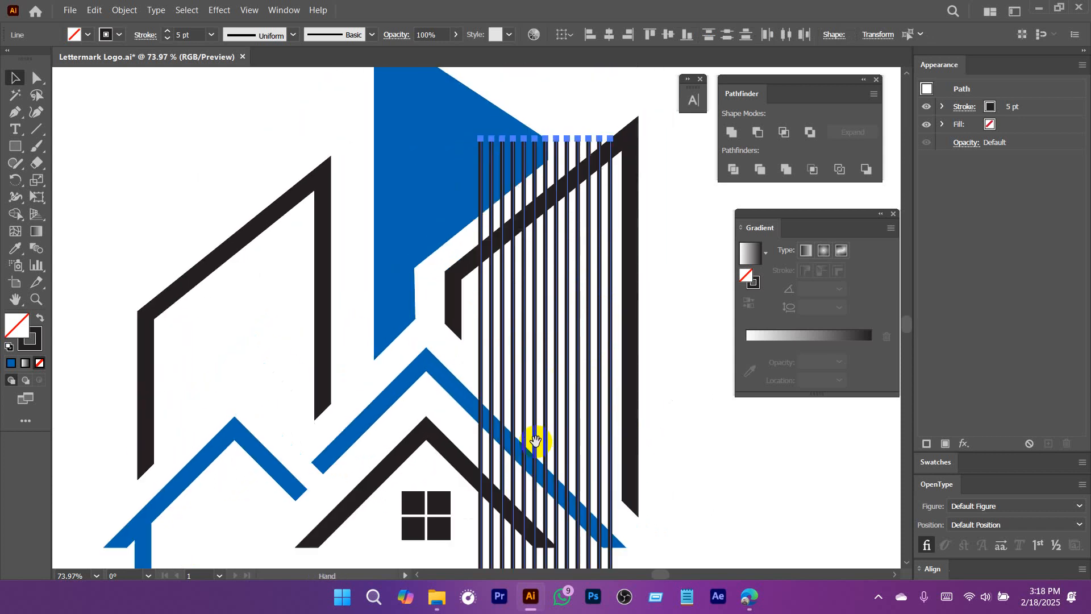
# Expand the fill and stroke of the vertical lines into shapes.
pyautogui.click(126, 10)
pyautogui.click(183, 168)
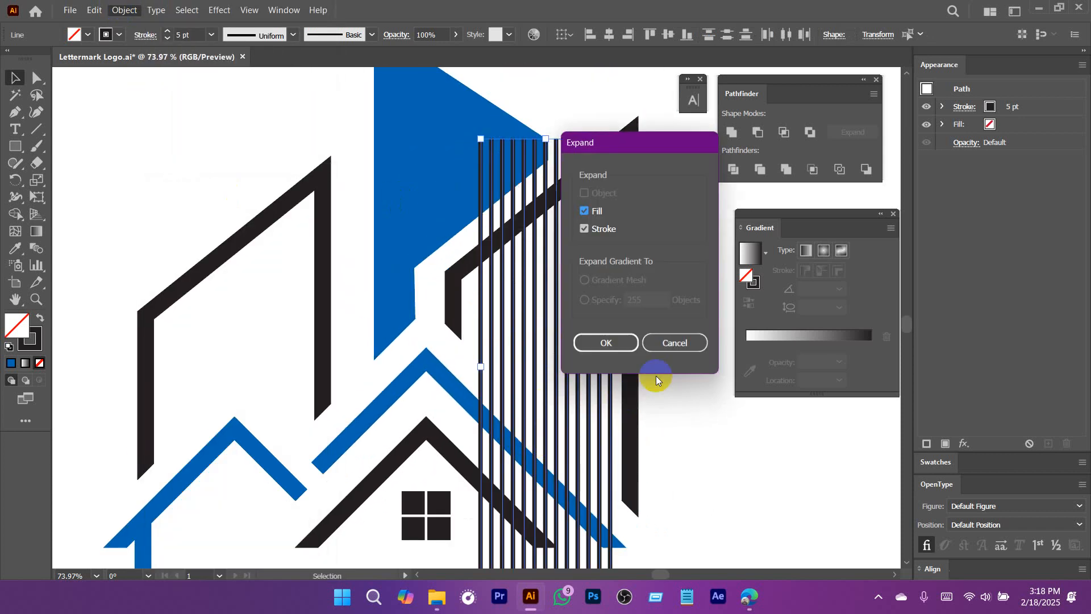
pyautogui.click(608, 343)
# Draw a diagonal cutting line across the stripes, parallel to and just under the right building's slanted top.
pyautogui.scroll(2, 563, 297)
pyautogui.moveTo(562, 297); pyautogui.dragTo(366, 366)
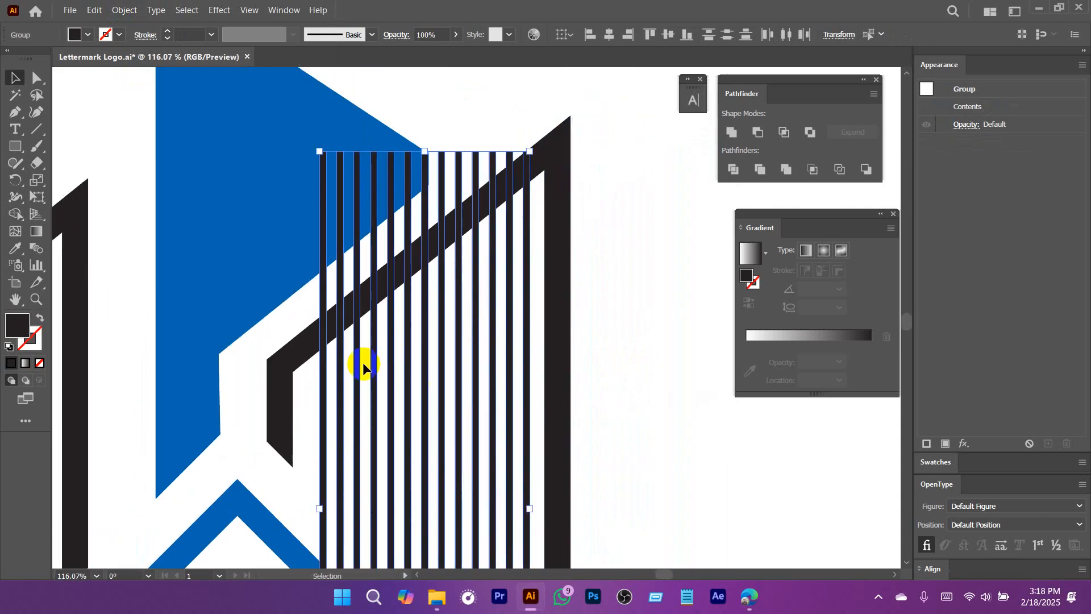
pyautogui.click(37, 130)
pyautogui.moveTo(303, 387); pyautogui.dragTo(652, 100)
pyautogui.scroll(-2, 621, 243)
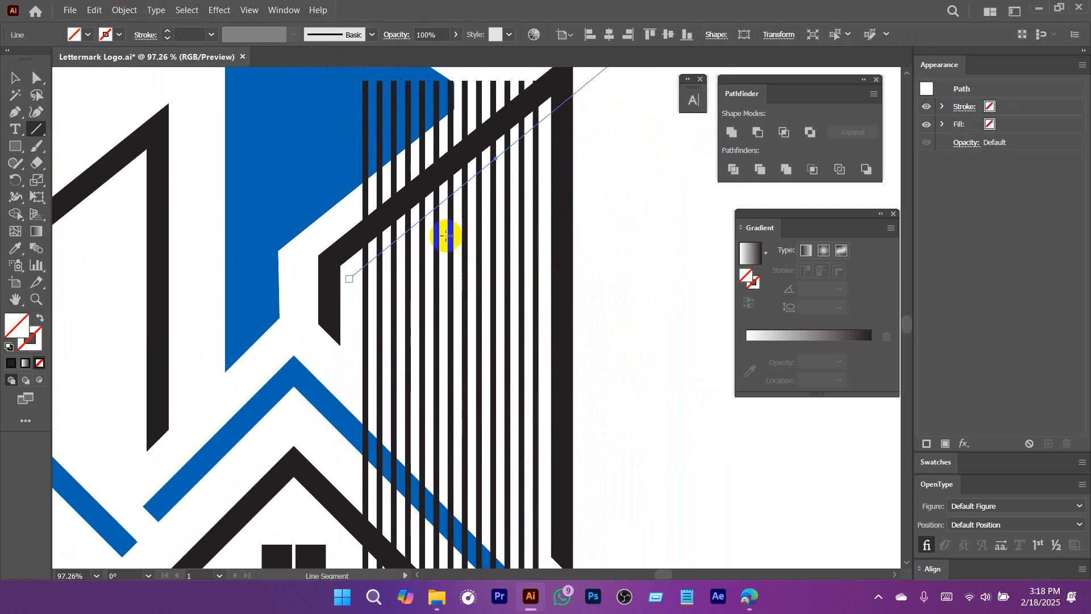
# Remove the stripe ends above the diagonal line with Shape Builder and delete the leftover line.
pyautogui.press('v')
pyautogui.moveTo(413, 368); pyautogui.dragTo(536, 368)
pyautogui.moveTo(506, 250); pyautogui.dragTo(487, 355)
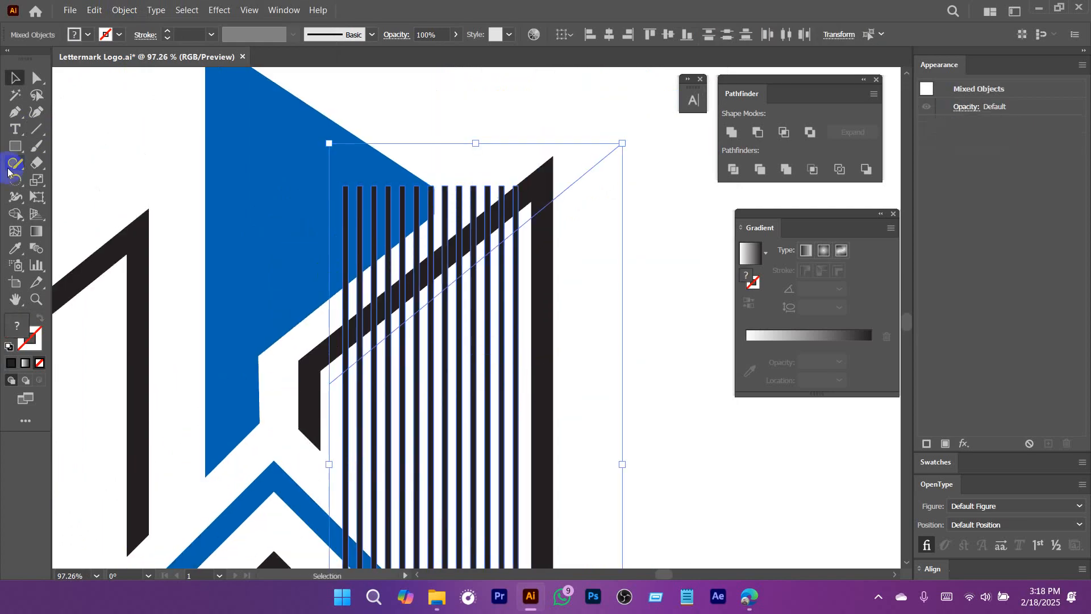
pyautogui.click(16, 214)
pyautogui.moveTo(309, 251); pyautogui.dragTo(528, 203)
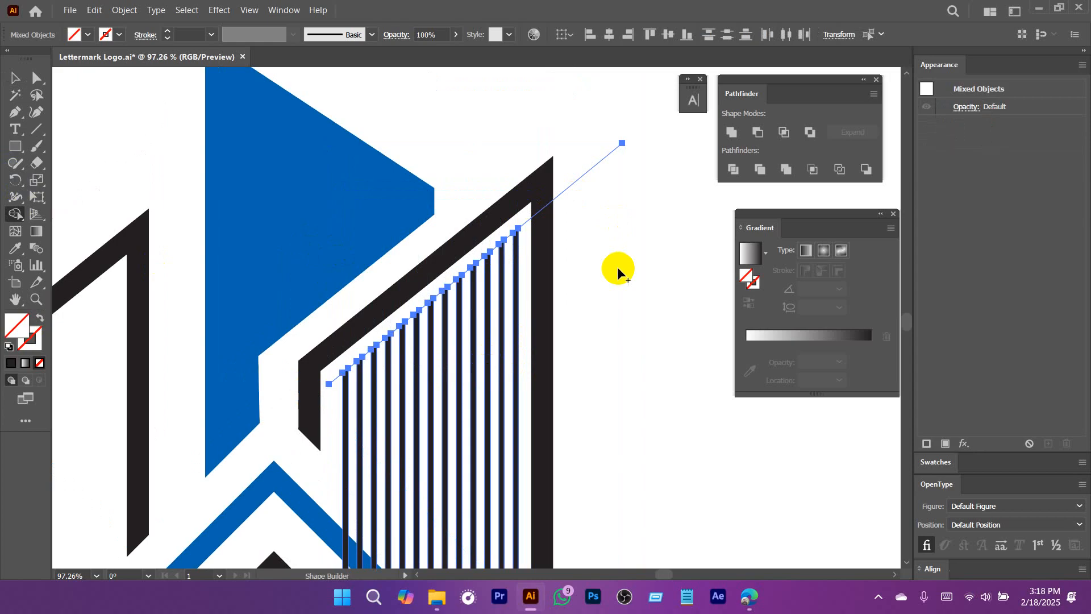
pyautogui.press('v')
pyautogui.moveTo(646, 197); pyautogui.dragTo(593, 103)
pyautogui.press('Delete')
# Draw a diagonal line across the stripes parallel to the blue roof's right slope and shift it down slightly.
pyautogui.scroll(-5, 599, 262)
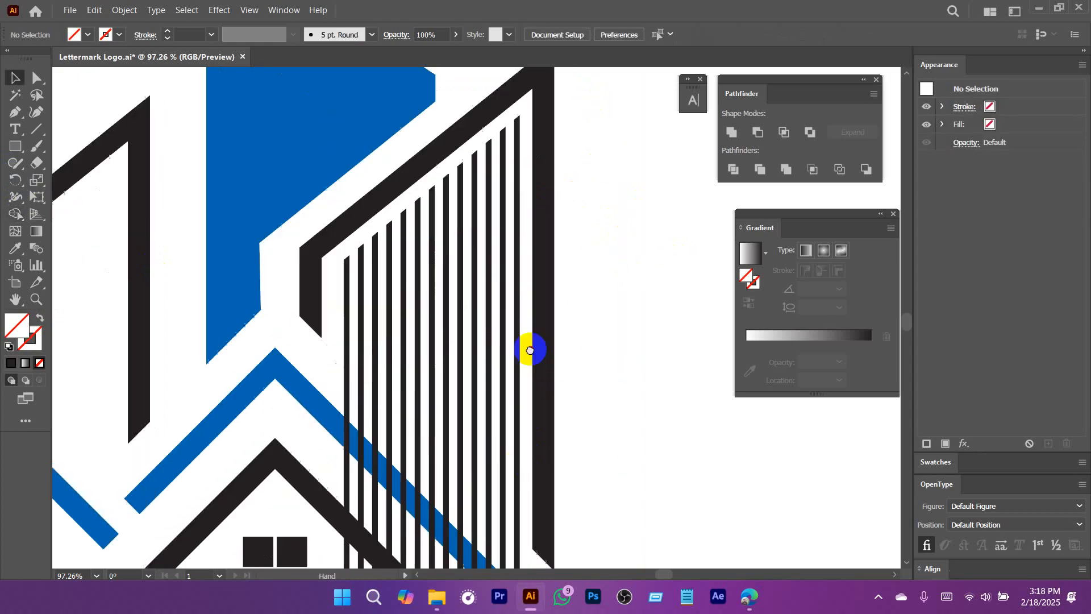
pyautogui.click(36, 130)
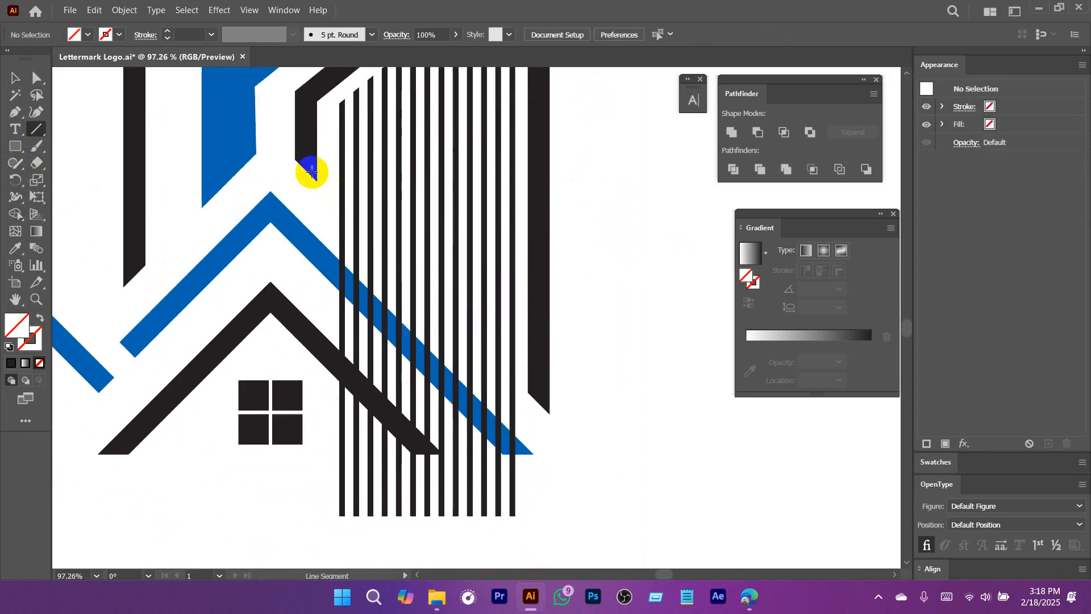
pyautogui.moveTo(431, 293); pyautogui.dragTo(611, 540)
pyautogui.press('v')
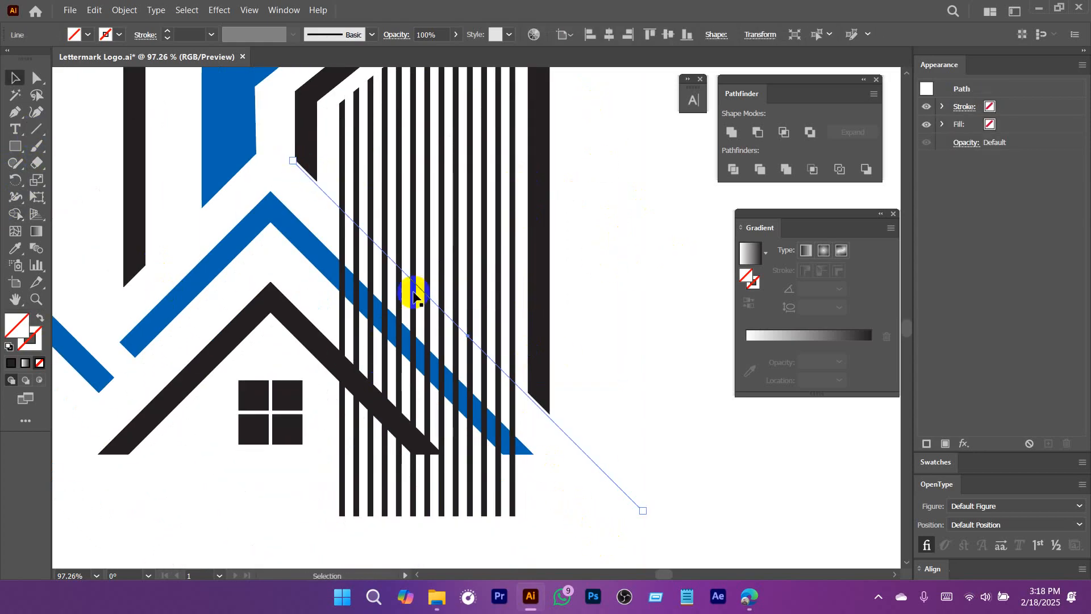
pyautogui.moveTo(419, 291); pyautogui.dragTo(419, 313)
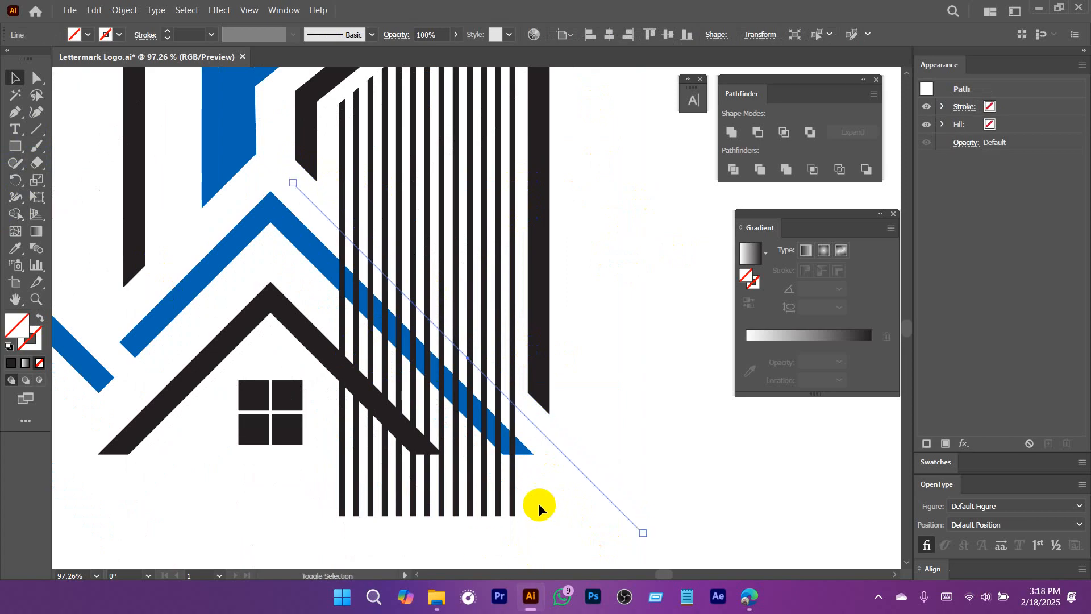
# Remove the stripe ends below the diagonal line with Shape Builder and delete the leftover line.
pyautogui.moveTo(536, 504); pyautogui.dragTo(298, 534)
pyautogui.click(15, 214)
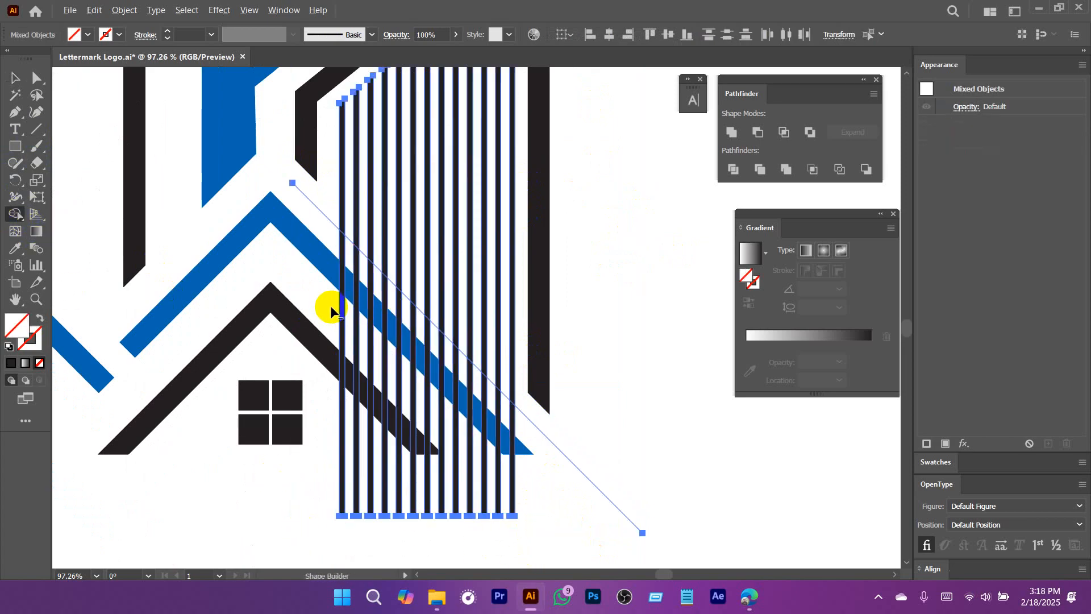
pyautogui.moveTo(330, 307); pyautogui.dragTo(534, 483)
pyautogui.press('v')
pyautogui.moveTo(693, 444); pyautogui.dragTo(596, 524)
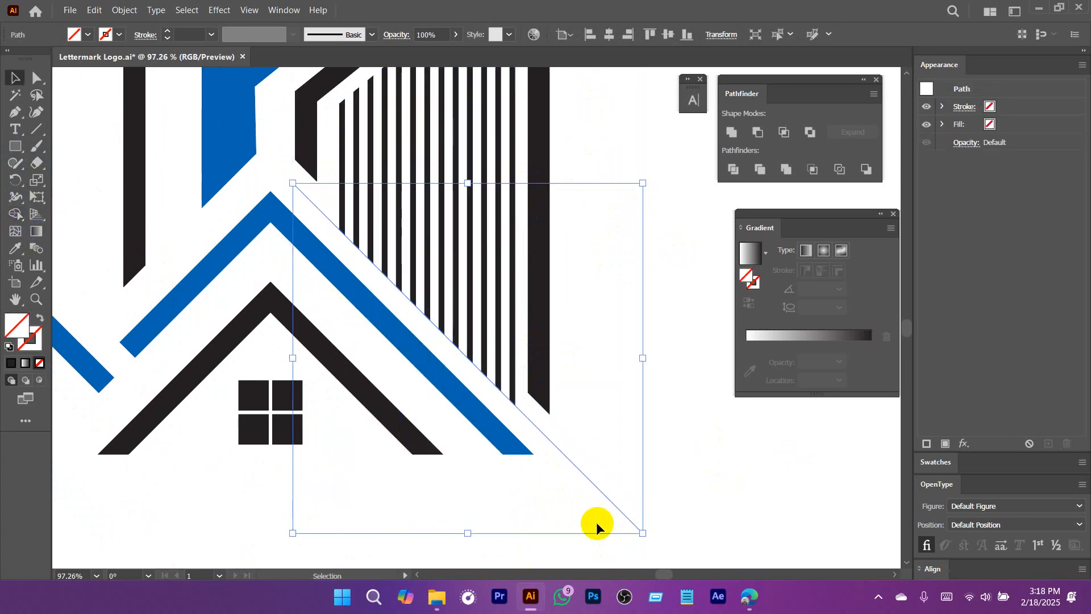
pyautogui.press('Delete')
# Compare the striped building artwork with the reference logo and examine the reference's swoosh.
pyautogui.press('k')
pyautogui.moveTo(642, 458); pyautogui.dragTo(496, 455)
pyautogui.moveTo(496, 455); pyautogui.dragTo(453, 482)
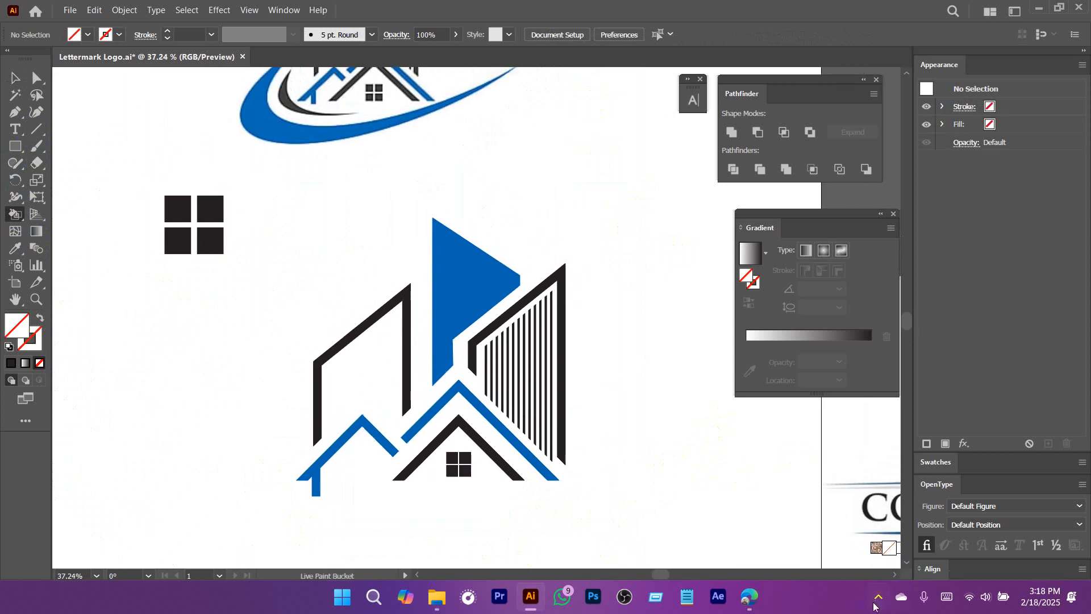
pyautogui.click(878, 599)
pyautogui.click(849, 551)
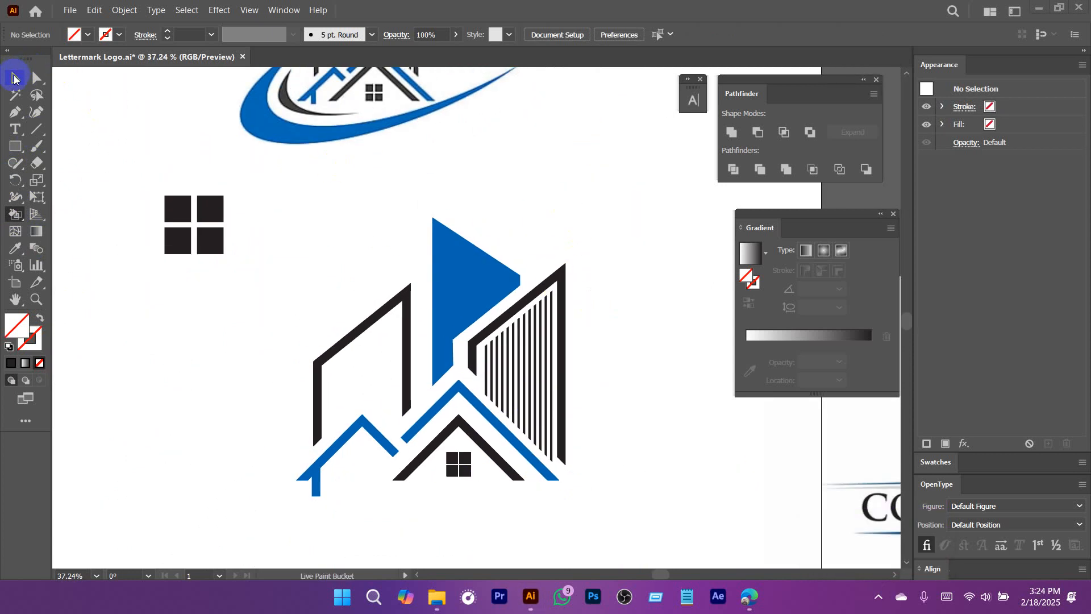
pyautogui.scroll(-5, 560, 256)
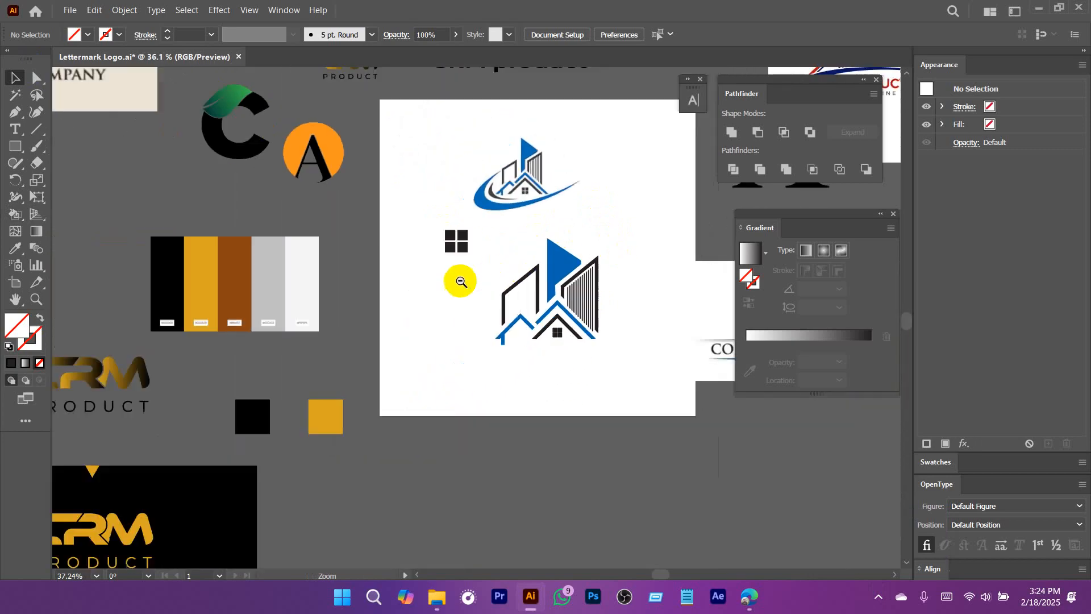
pyautogui.scroll(5, 516, 321)
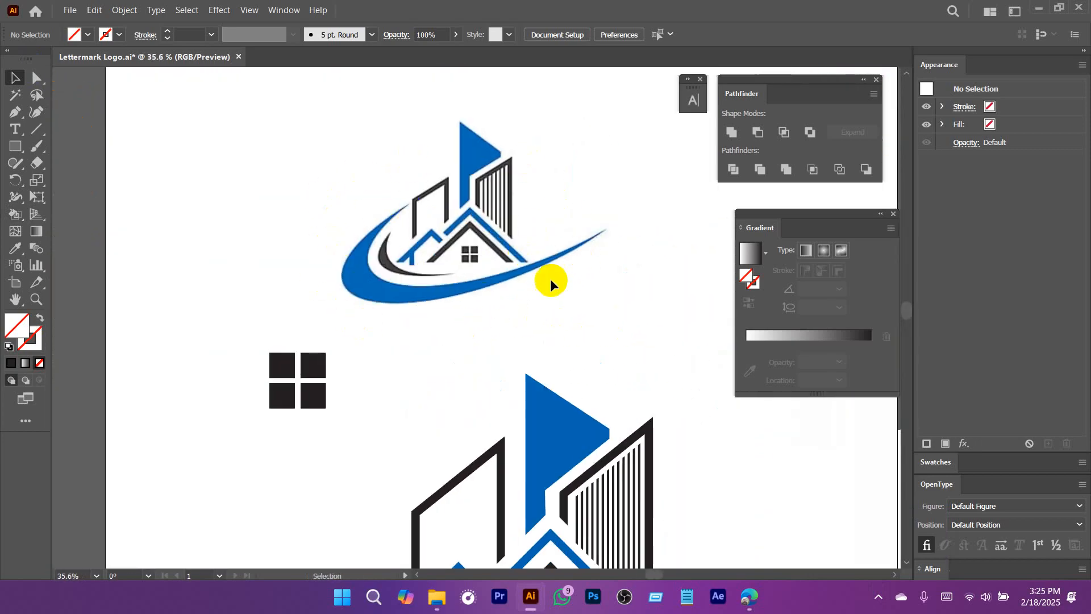
pyautogui.moveTo(533, 282); pyautogui.dragTo(520, 274)
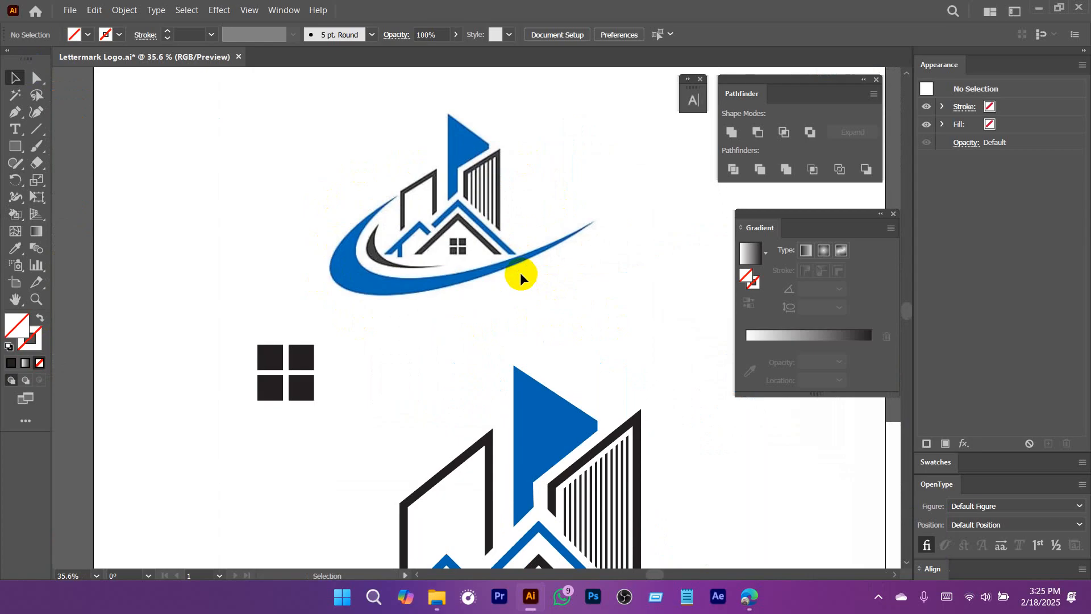
pyautogui.moveTo(623, 325); pyautogui.dragTo(516, 325)
pyautogui.moveTo(681, 408); pyautogui.dragTo(675, 328)
# Select the whole redrawn building artwork and move it down off the artboard.
pyautogui.moveTo(657, 267); pyautogui.dragTo(428, 407)
pyautogui.moveTo(579, 437); pyautogui.dragTo(683, 326)
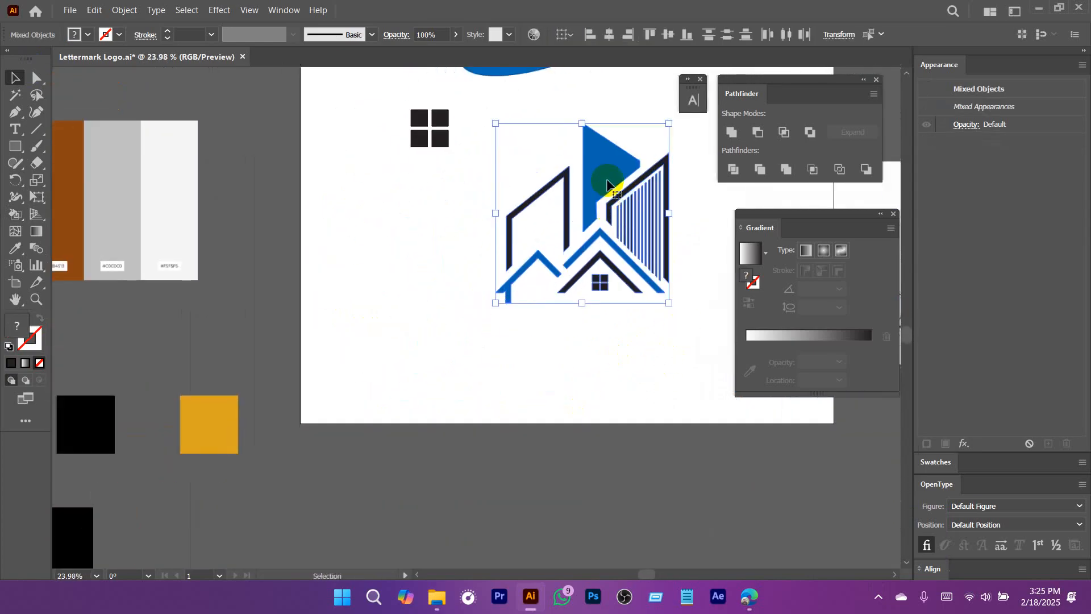
pyautogui.moveTo(608, 180); pyautogui.dragTo(473, 453)
pyautogui.moveTo(540, 207); pyautogui.dragTo(435, 467)
# Draw a wide horizontal ellipse just below the reference logo as the base for the swoosh.
pyautogui.moveTo(429, 369); pyautogui.dragTo(525, 370)
pyautogui.moveTo(525, 369); pyautogui.dragTo(489, 339)
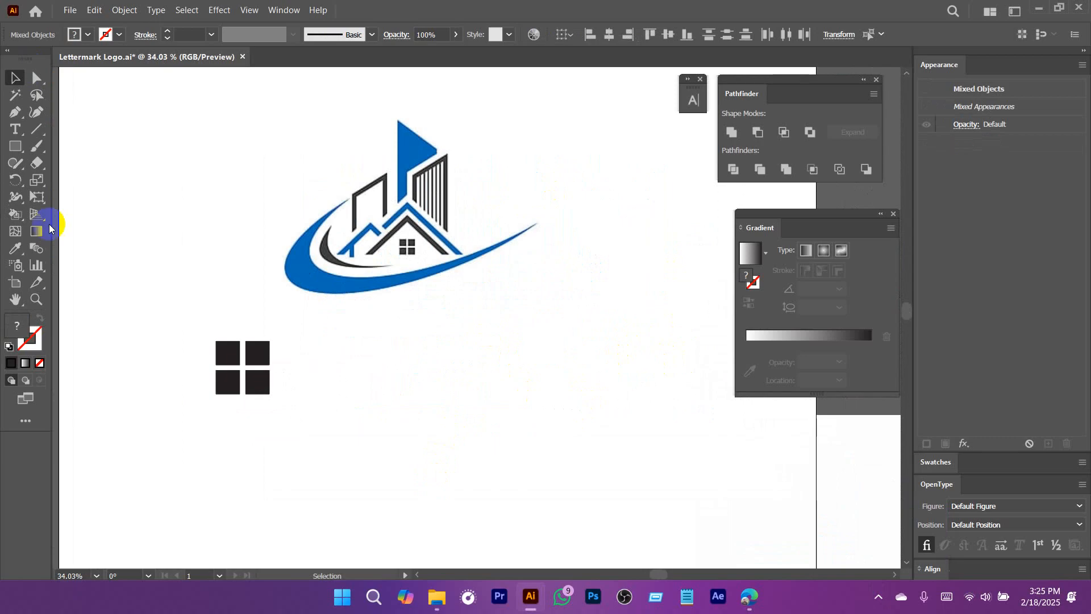
pyautogui.click(13, 147)
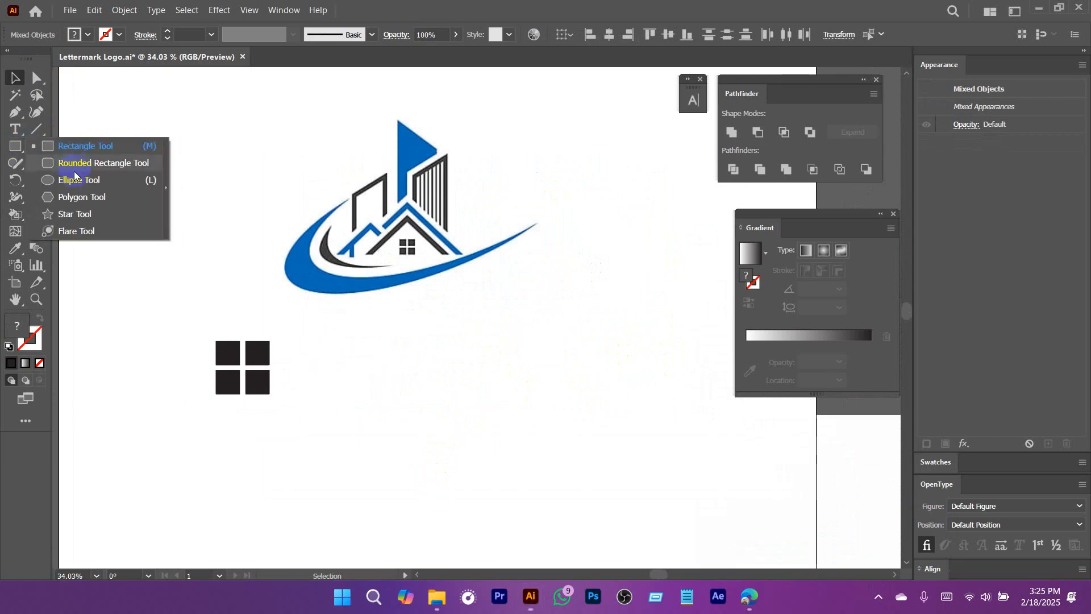
pyautogui.click(80, 175)
pyautogui.moveTo(314, 290); pyautogui.dragTo(672, 432)
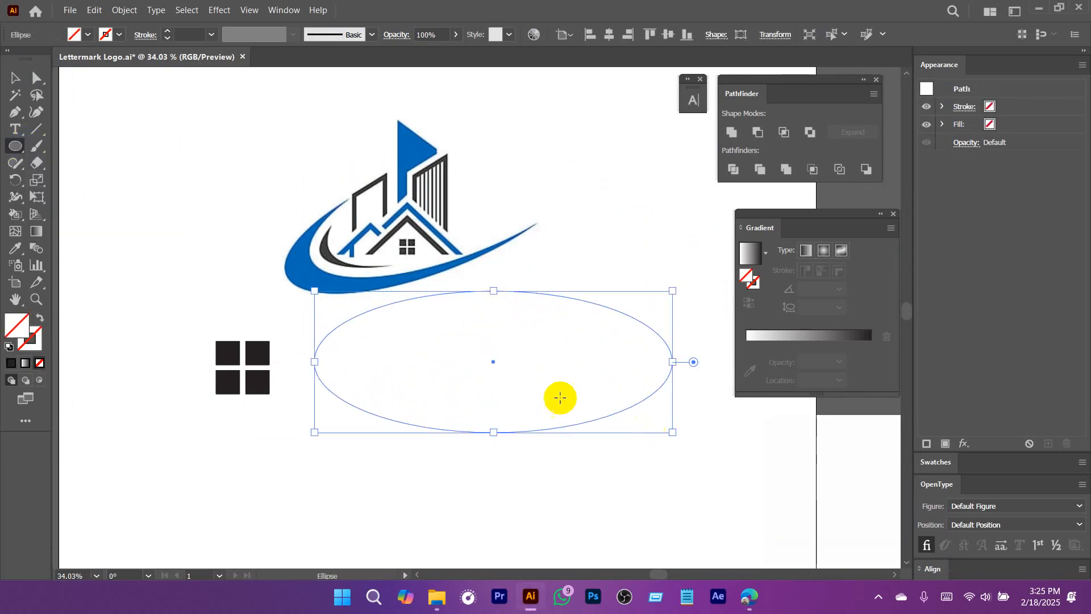
# Fill the wide ellipse with the blue sampled from the reference logo's swoosh.
pyautogui.press('i')
pyautogui.click(301, 275)
pyautogui.press('b')
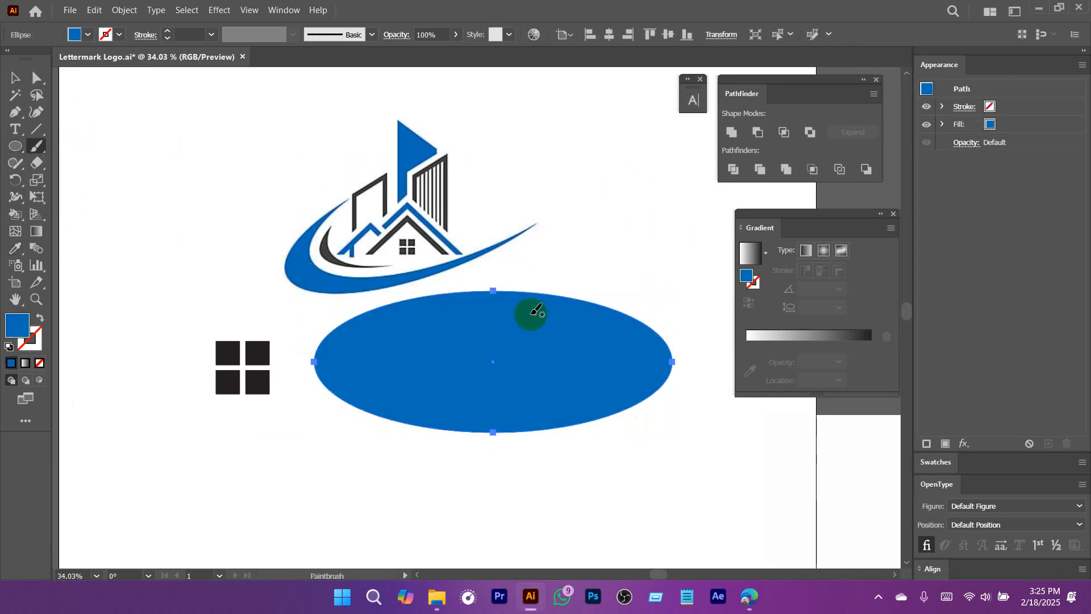
pyautogui.press('v')
pyautogui.moveTo(677, 288); pyautogui.dragTo(652, 185)
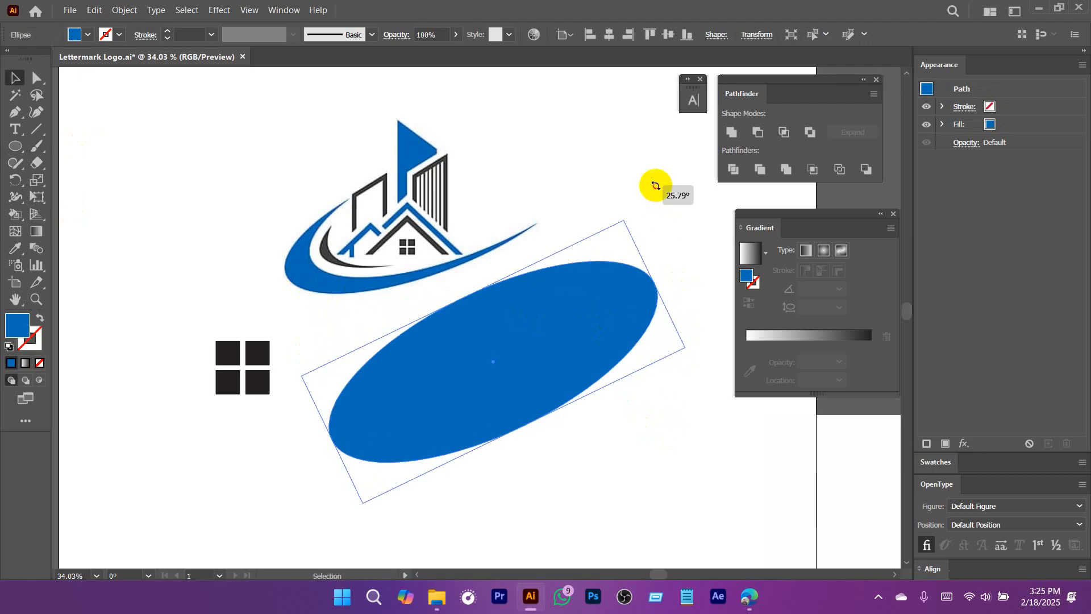
pyautogui.moveTo(534, 358); pyautogui.dragTo(499, 194)
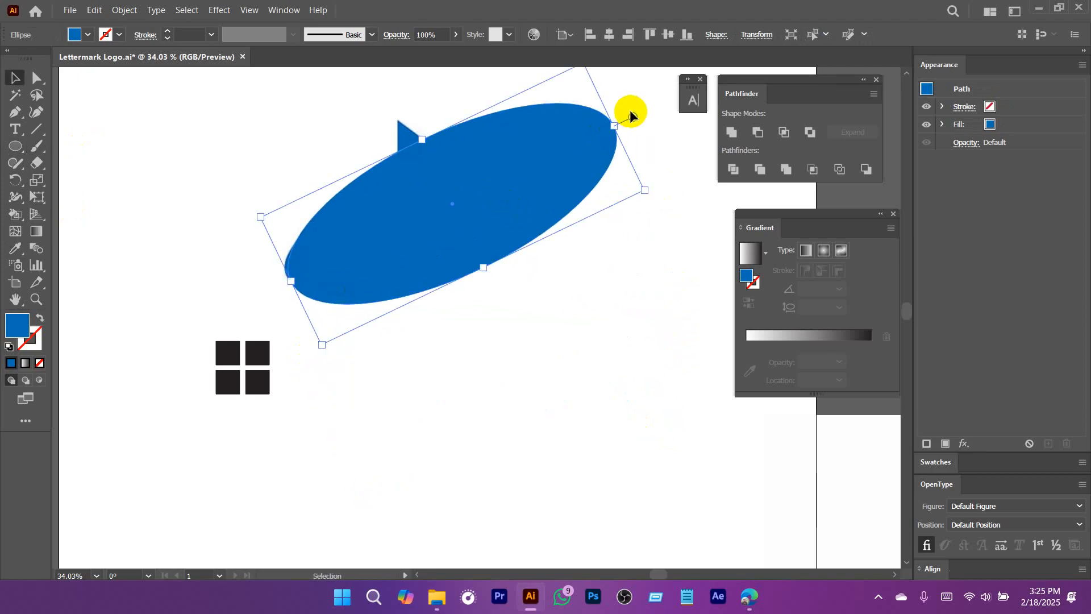
pyautogui.moveTo(619, 117); pyautogui.dragTo(624, 128)
pyautogui.press('a')
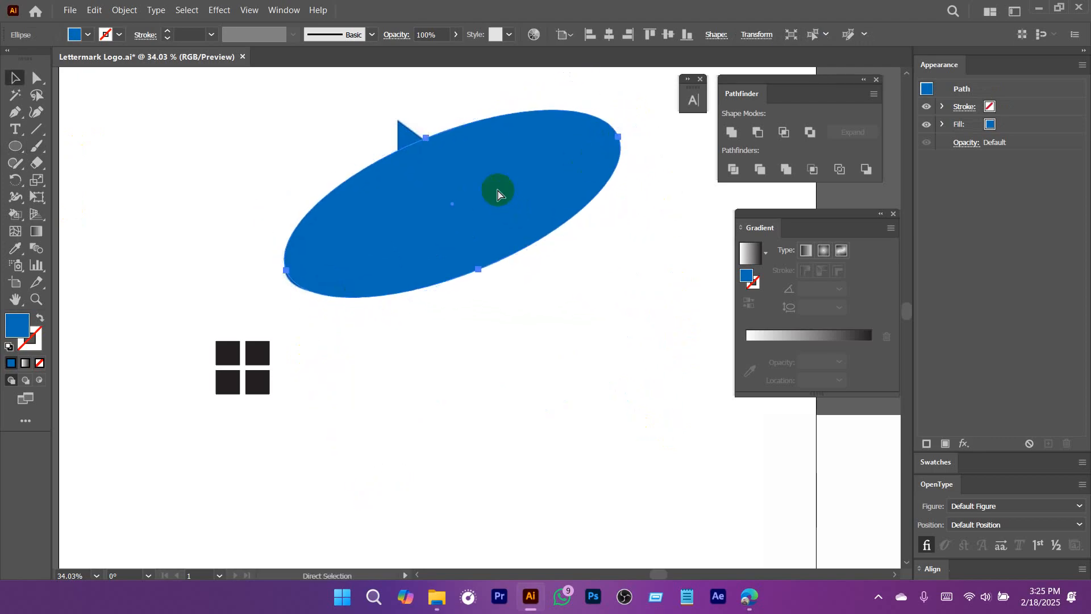
pyautogui.press('f')
pyautogui.press('v')
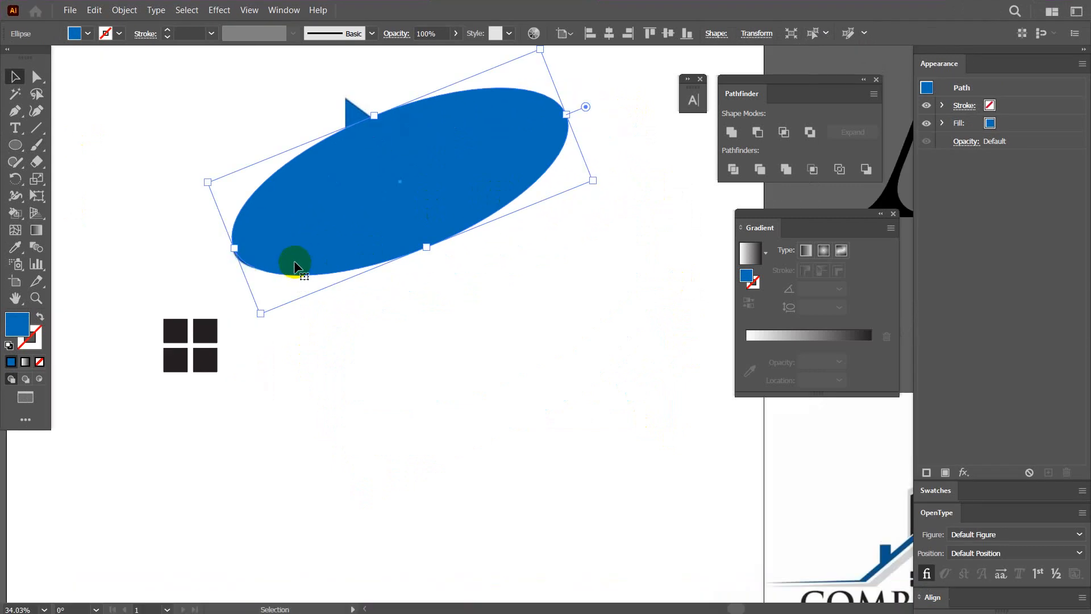
pyautogui.press('f')
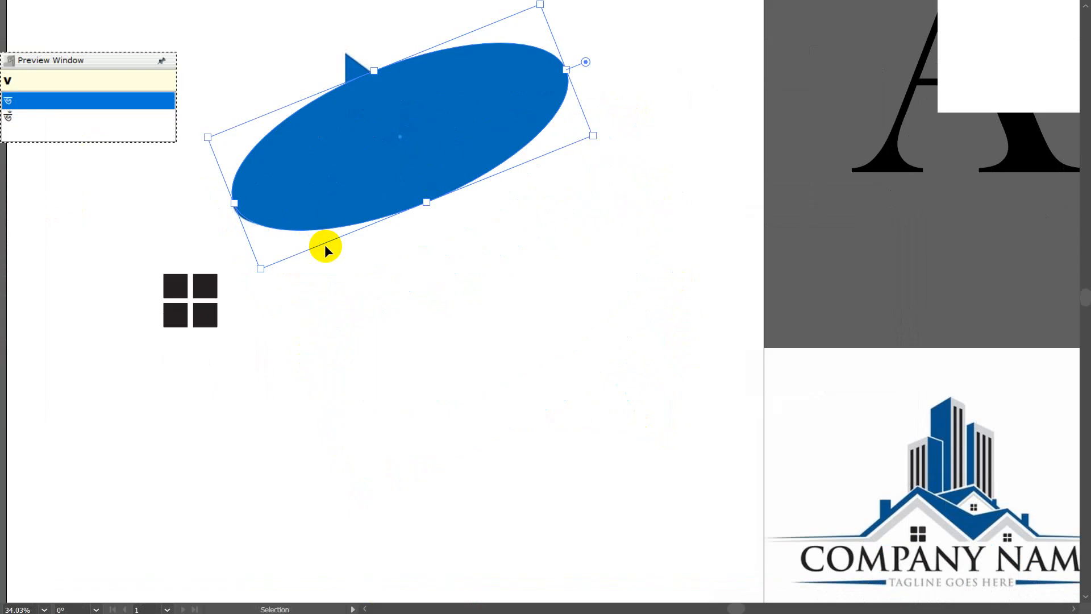
pyautogui.press('f')
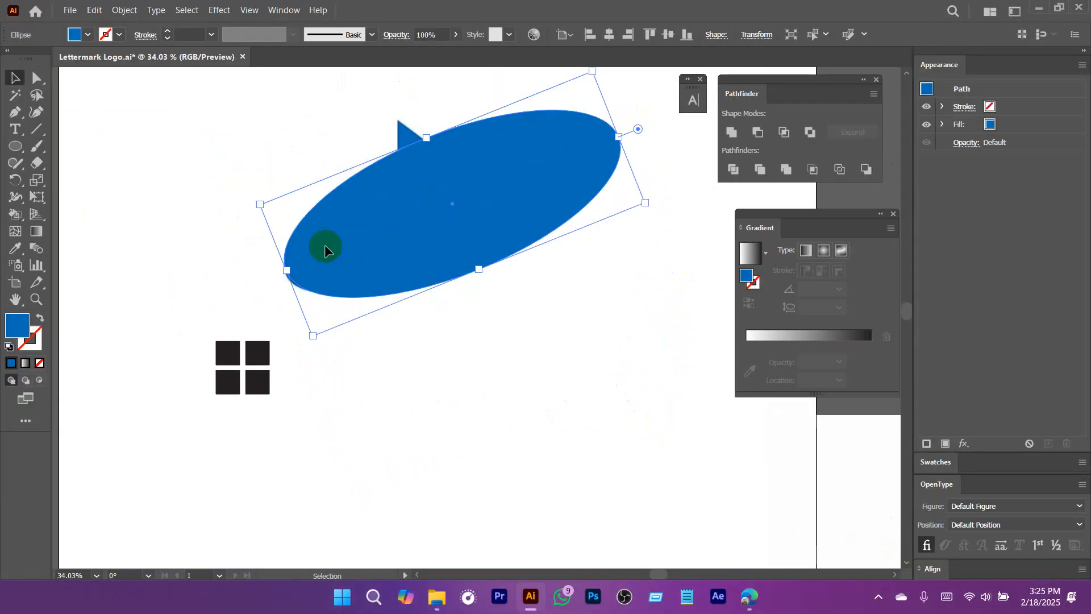
pyautogui.press('f')
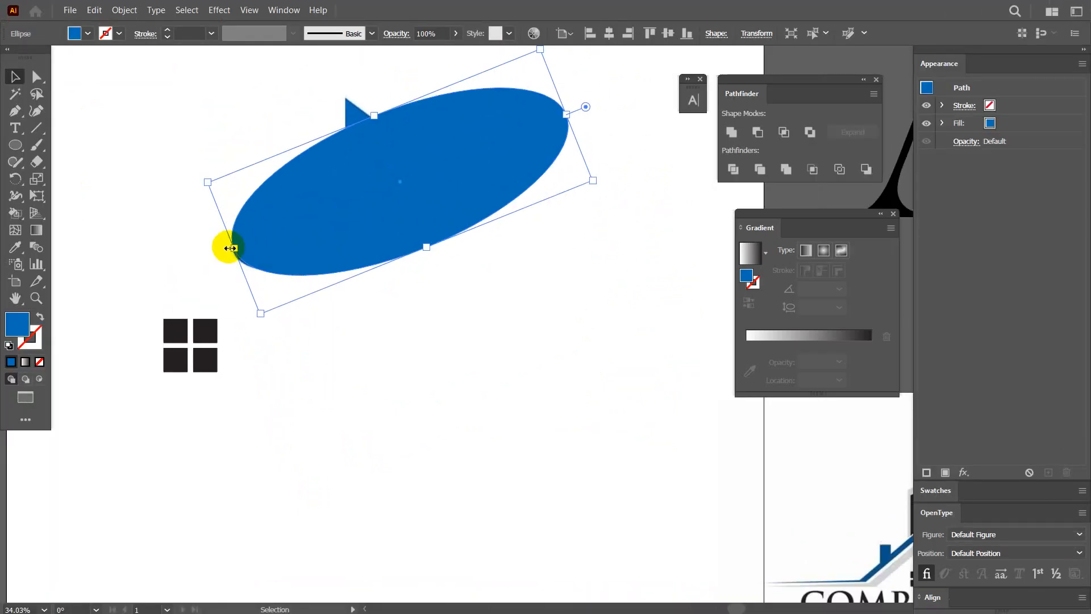
pyautogui.moveTo(230, 248); pyautogui.dragTo(264, 245)
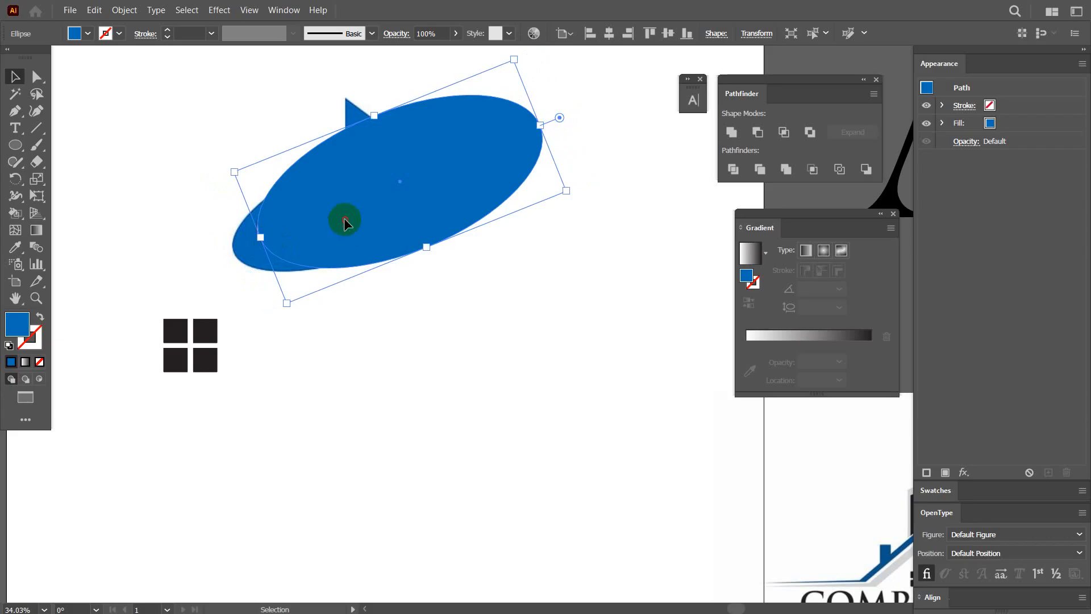
pyautogui.moveTo(351, 234); pyautogui.dragTo(376, 371)
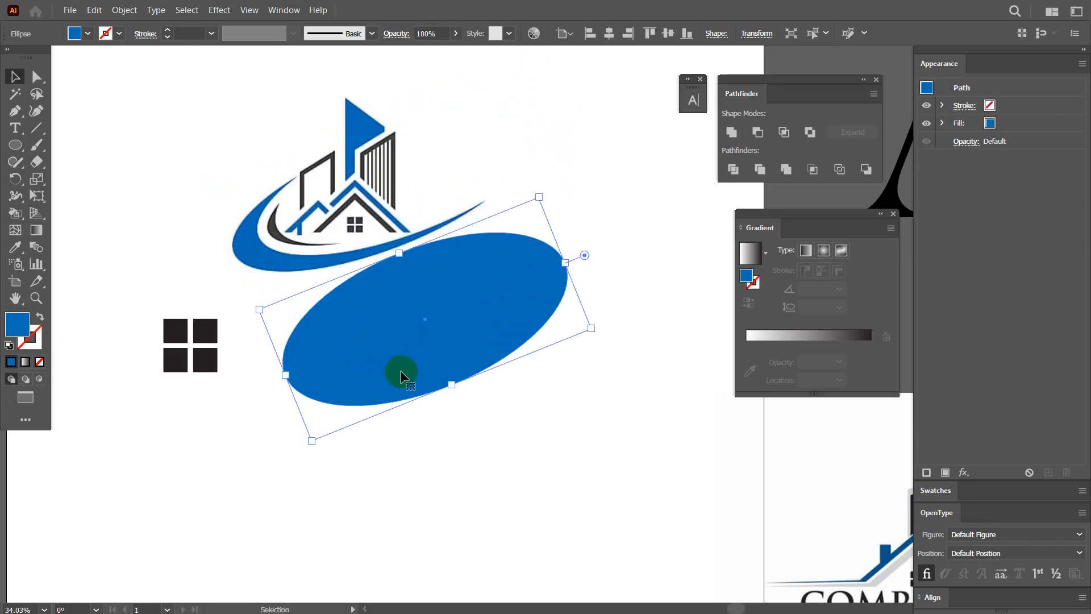
pyautogui.press('Delete')
# Draw a new wide blue ellipse below the reference logo and rotate it about 34°, raising its right end.
pyautogui.moveTo(558, 335); pyautogui.dragTo(348, 275)
pyautogui.moveTo(370, 339)
pyautogui.mouseDown()
pyautogui.moveTo(655, 436)
pyautogui.moveTo(692, 472)
pyautogui.mouseUp()
pyautogui.press('v')
pyautogui.moveTo(702, 398); pyautogui.dragTo(667, 312)
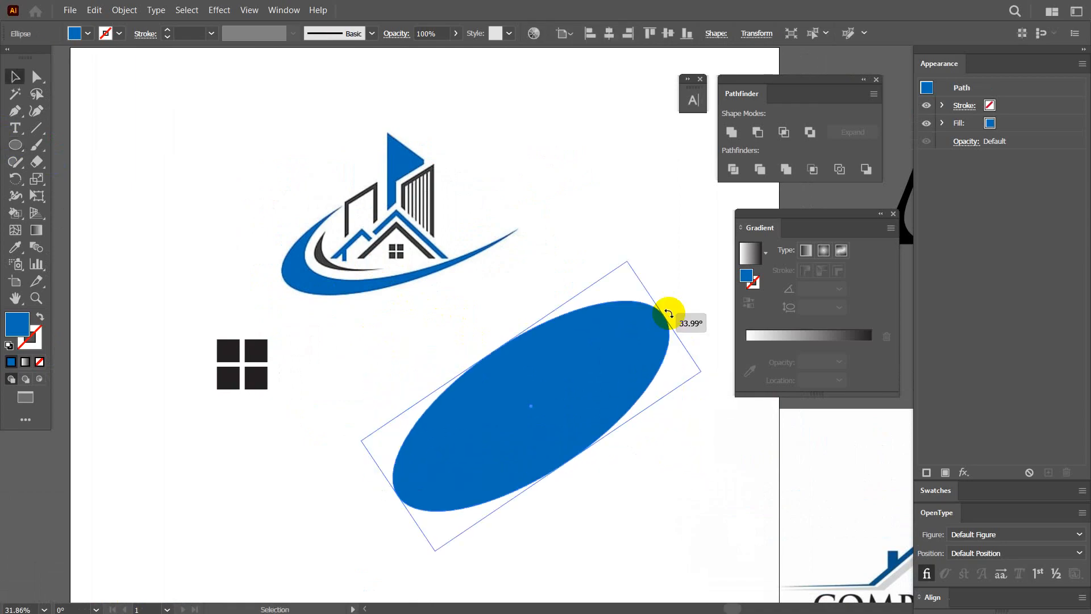
# Move the tilted ellipse over the reference logo and adjust its angle and size to match the swoosh's outer edge.
pyautogui.moveTo(530, 406); pyautogui.dragTo(429, 215)
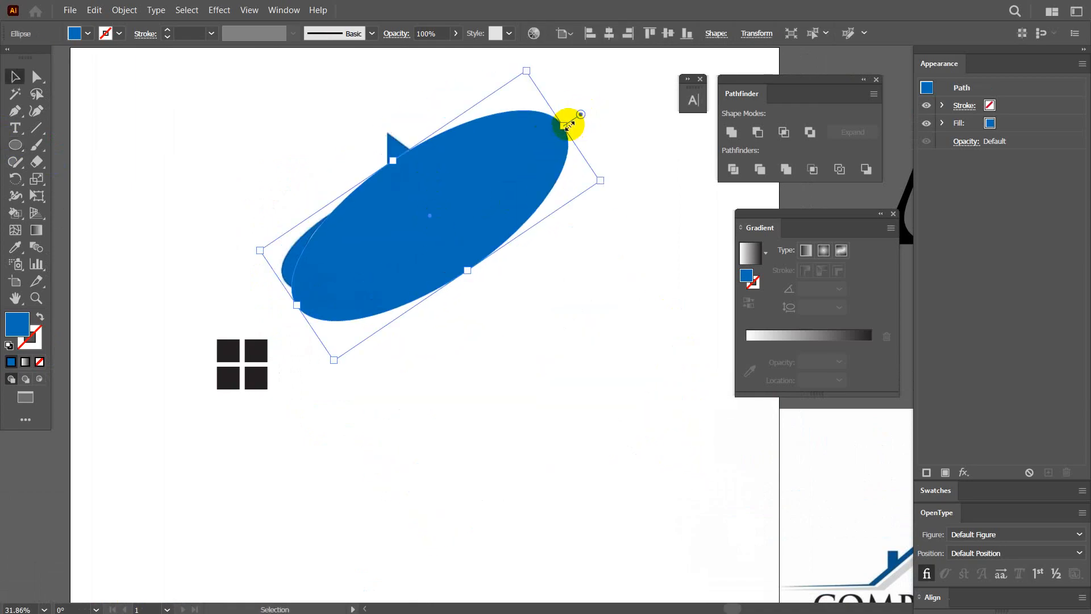
pyautogui.moveTo(568, 125); pyautogui.dragTo(553, 161)
pyautogui.moveTo(445, 210)
pyautogui.mouseDown()
pyautogui.moveTo(462, 210)
pyautogui.moveTo(450, 204)
pyautogui.mouseUp()
pyautogui.moveTo(399, 162); pyautogui.dragTo(395, 197)
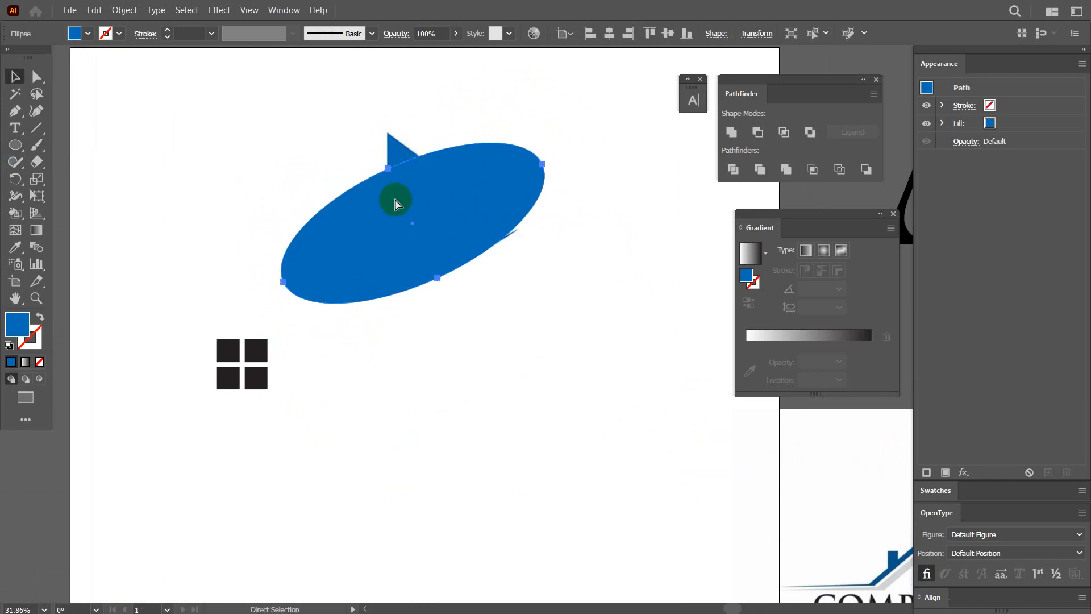
# Place a smaller copy of the ellipse offset to the upper right and subtract it from the larger one to form the swoosh.
pyautogui.moveTo(541, 161); pyautogui.dragTo(495, 189)
pyautogui.moveTo(458, 195)
pyautogui.mouseDown()
pyautogui.moveTo(563, 153)
pyautogui.moveTo(456, 185)
pyautogui.mouseUp()
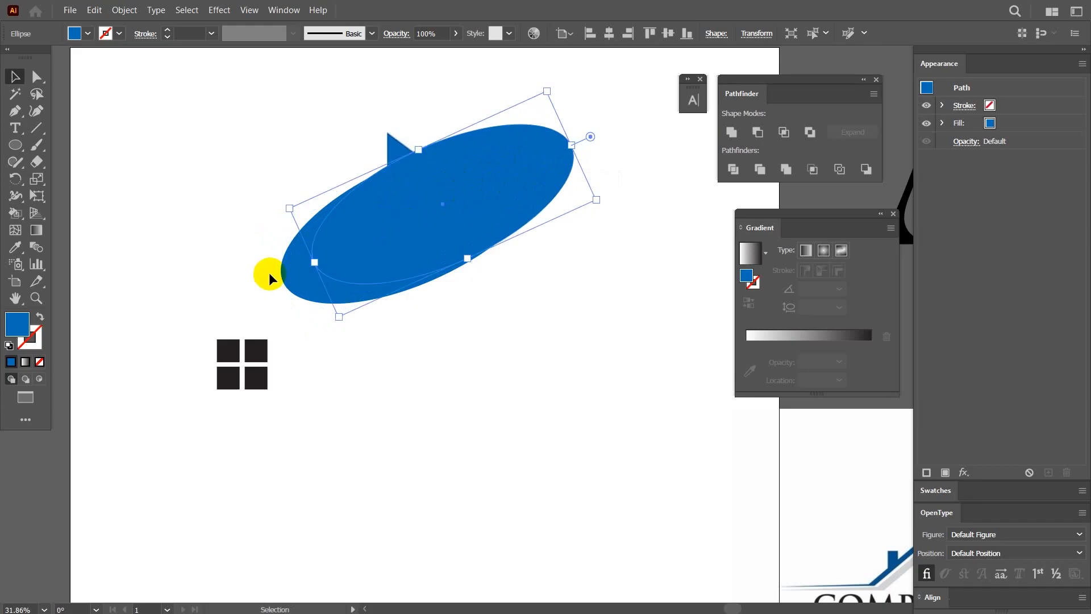
pyautogui.keyDown('shift'); pyautogui.click(294, 274); pyautogui.keyUp('shift')
pyautogui.click(757, 132)
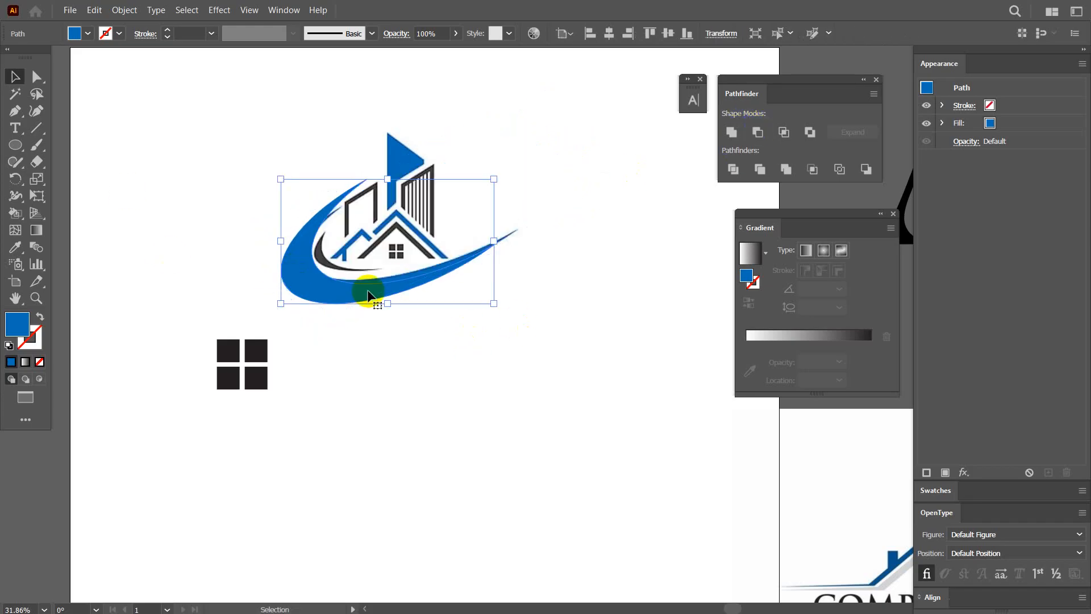
# Move the new swoosh clear of the reference logo and move the reference image above the artboard.
pyautogui.moveTo(367, 294); pyautogui.dragTo(392, 186)
pyautogui.scroll(-3, 458, 445)
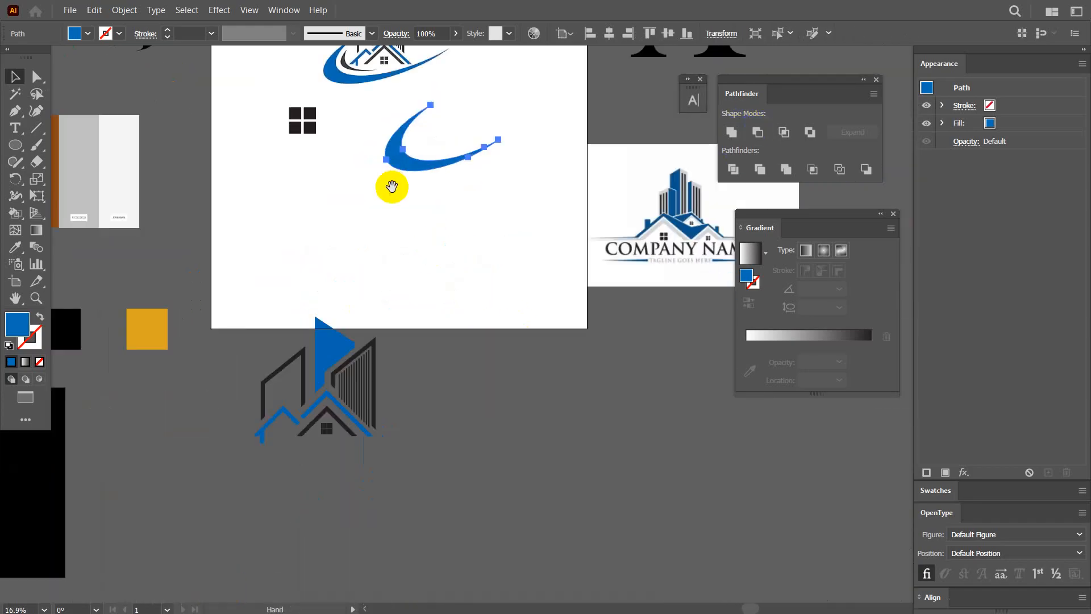
pyautogui.click(411, 166)
pyautogui.moveTo(412, 150); pyautogui.dragTo(417, 239)
pyautogui.moveTo(286, 150); pyautogui.dragTo(348, 177)
pyautogui.moveTo(390, 223); pyautogui.dragTo(362, 229)
pyautogui.click(370, 232)
pyautogui.keyDown('alt'); pyautogui.click(579, 388); pyautogui.keyUp('alt')
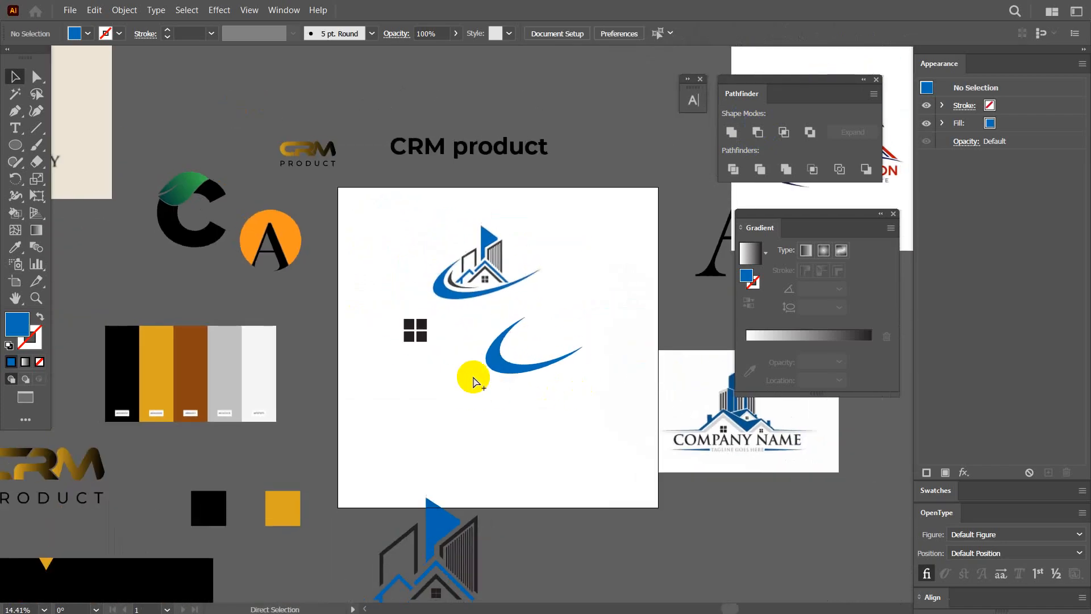
pyautogui.moveTo(487, 267); pyautogui.dragTo(613, 120)
pyautogui.moveTo(538, 499); pyautogui.dragTo(479, 389)
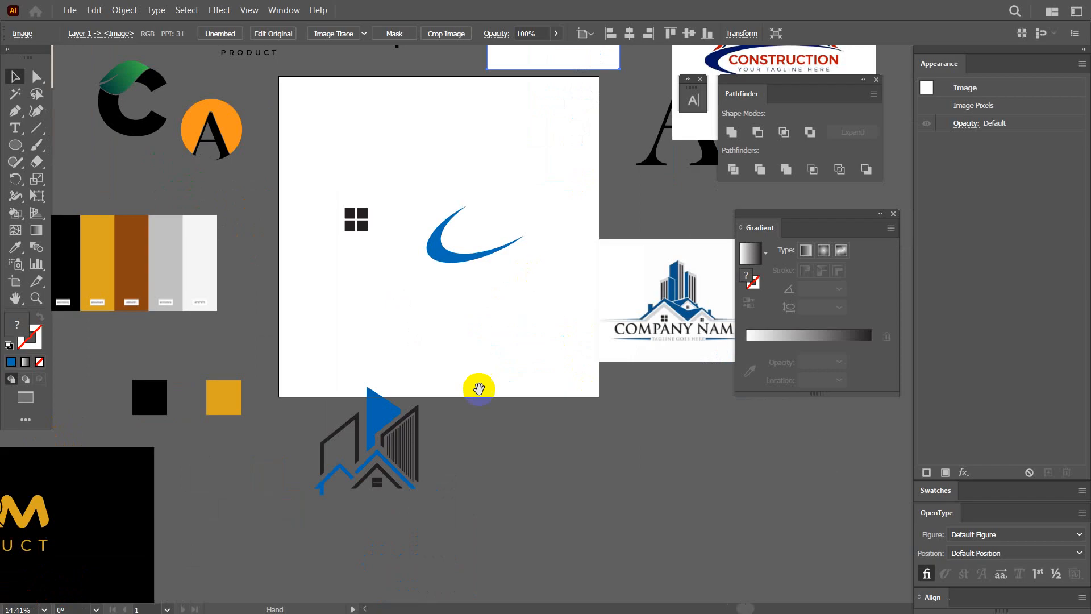
# Move the redrawn building artwork back onto the artboard above the swoosh and scale it down.
pyautogui.moveTo(431, 519); pyautogui.dragTo(433, 520)
pyautogui.moveTo(381, 431); pyautogui.dragTo(512, 151)
pyautogui.moveTo(473, 213); pyautogui.dragTo(420, 306)
pyautogui.click(479, 203)
pyautogui.moveTo(445, 201); pyautogui.dragTo(444, 243)
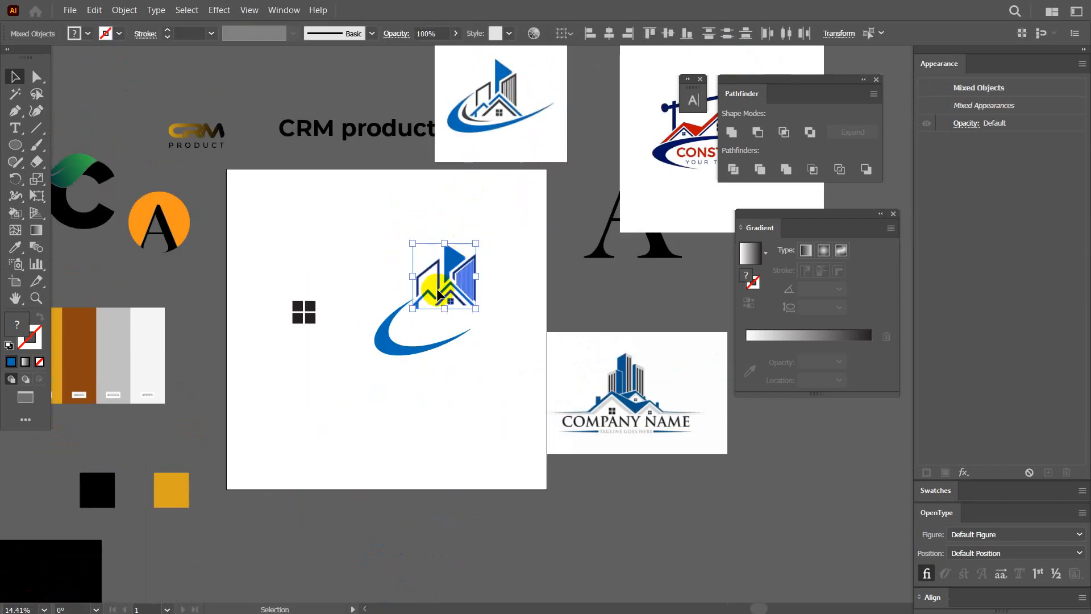
# Enlarge the swoosh and fit it around the base of the buildings, and group the complete logo.
pyautogui.moveTo(396, 353); pyautogui.dragTo(411, 323)
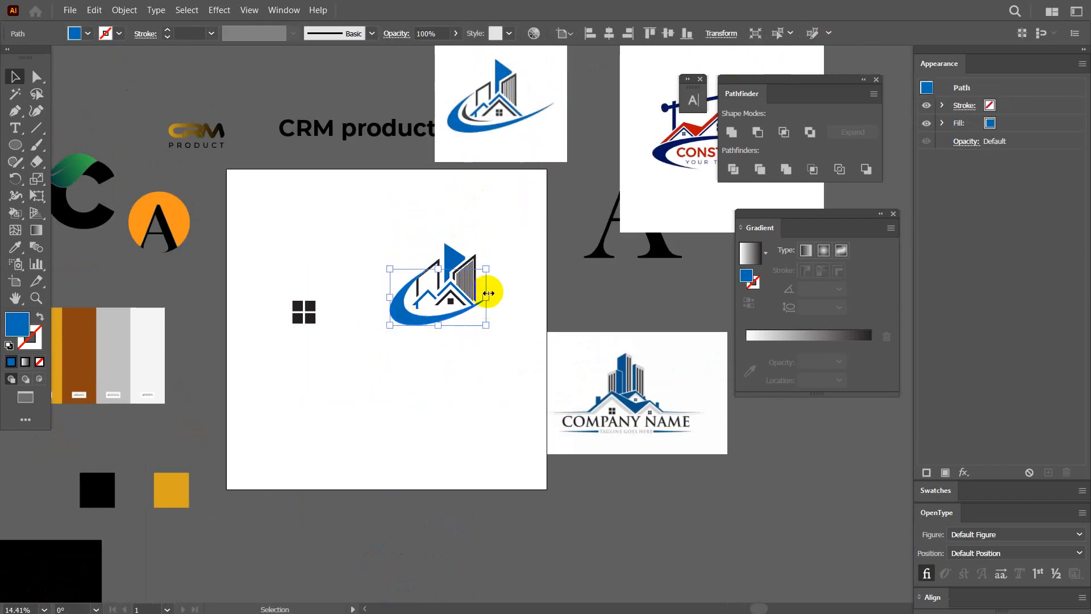
pyautogui.moveTo(487, 296); pyautogui.dragTo(521, 296)
pyautogui.moveTo(424, 330); pyautogui.dragTo(418, 325)
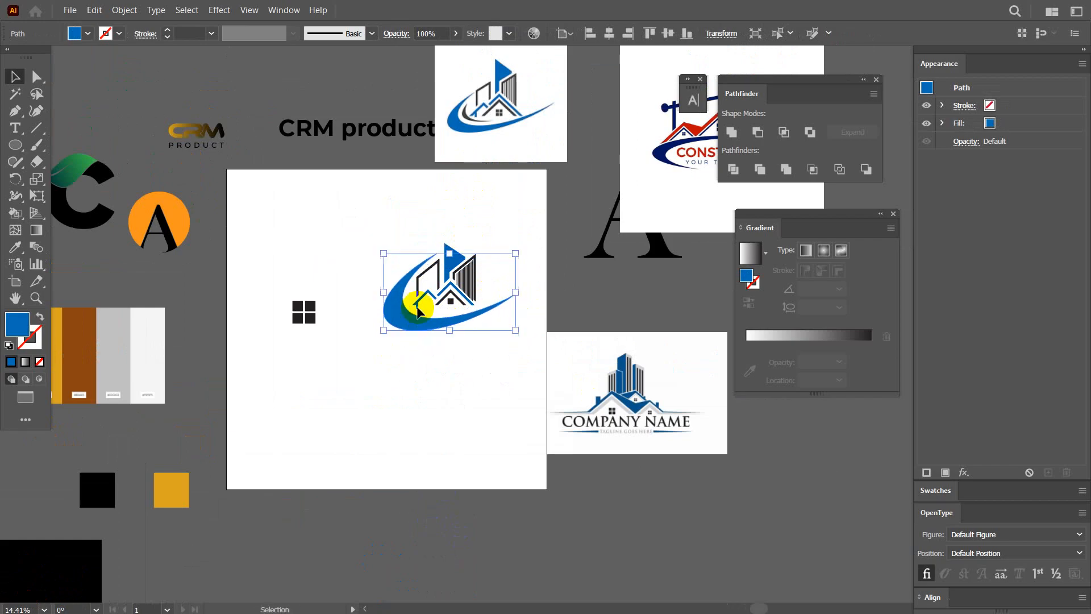
pyautogui.moveTo(375, 225); pyautogui.dragTo(505, 318)
pyautogui.hotkey('ctrl', 'g')
# Move the grouped logo off the artboard to just above the COMPANY NAME reference and deselect it.
pyautogui.moveTo(527, 364); pyautogui.dragTo(351, 310)
pyautogui.moveTo(471, 359); pyautogui.dragTo(632, 445)
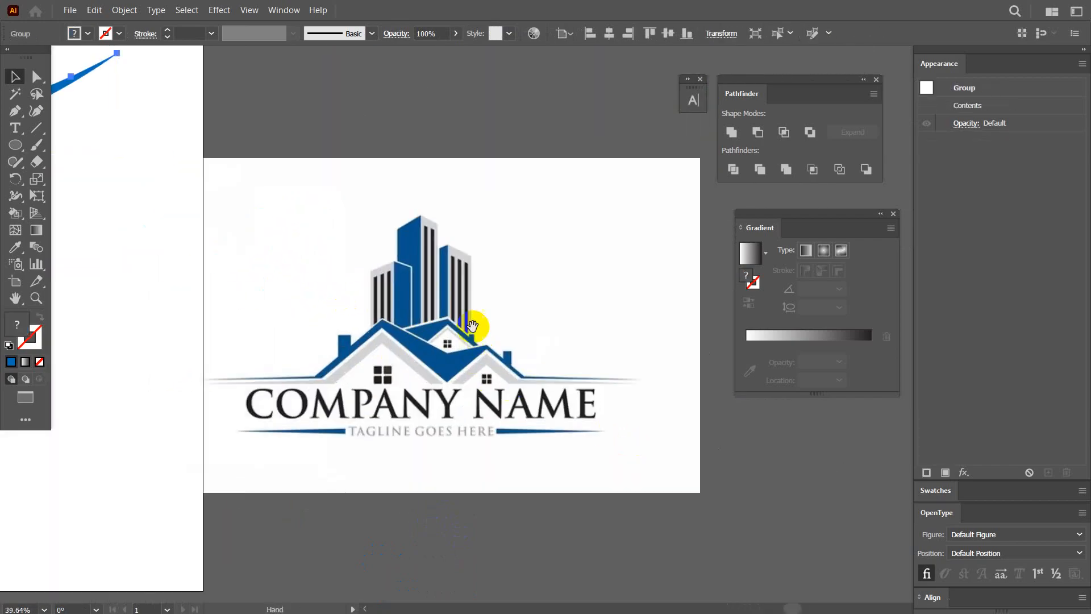
pyautogui.moveTo(472, 326); pyautogui.dragTo(430, 290)
pyautogui.moveTo(398, 310); pyautogui.dragTo(500, 384)
pyautogui.moveTo(445, 328); pyautogui.dragTo(332, 324)
pyautogui.moveTo(207, 295); pyautogui.dragTo(270, 378)
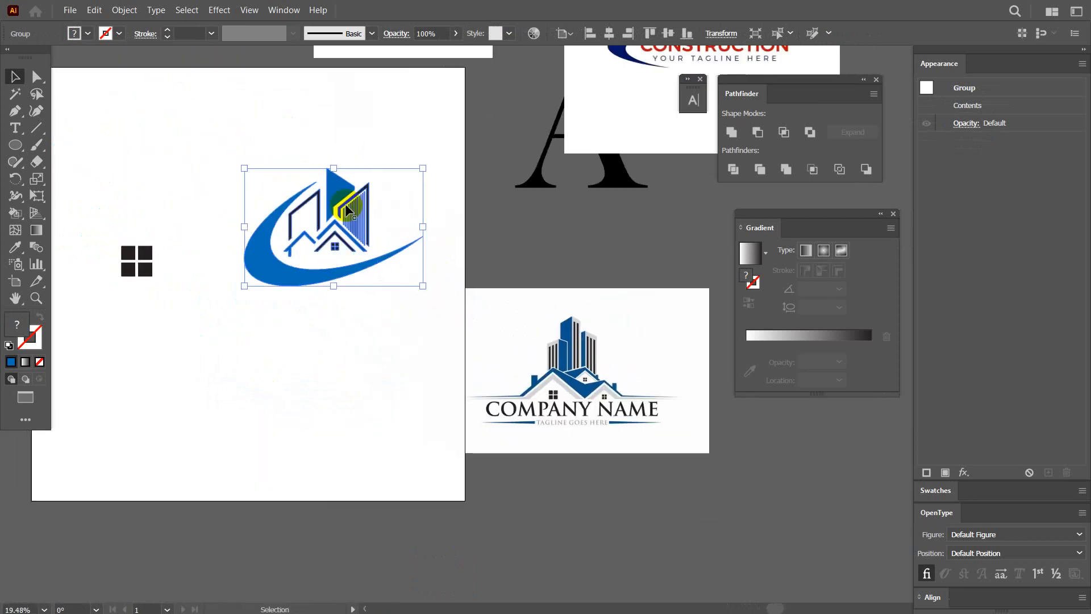
pyautogui.moveTo(378, 279); pyautogui.dragTo(343, 292)
pyautogui.moveTo(309, 223); pyautogui.dragTo(631, 244)
pyautogui.moveTo(286, 303); pyautogui.dragTo(387, 307)
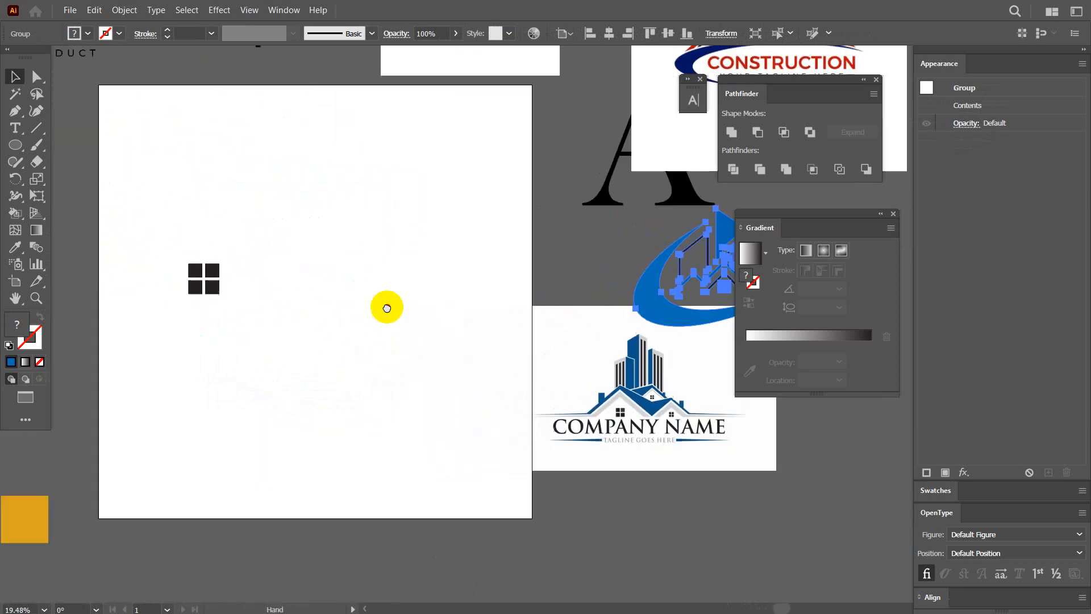
pyautogui.click(429, 319)
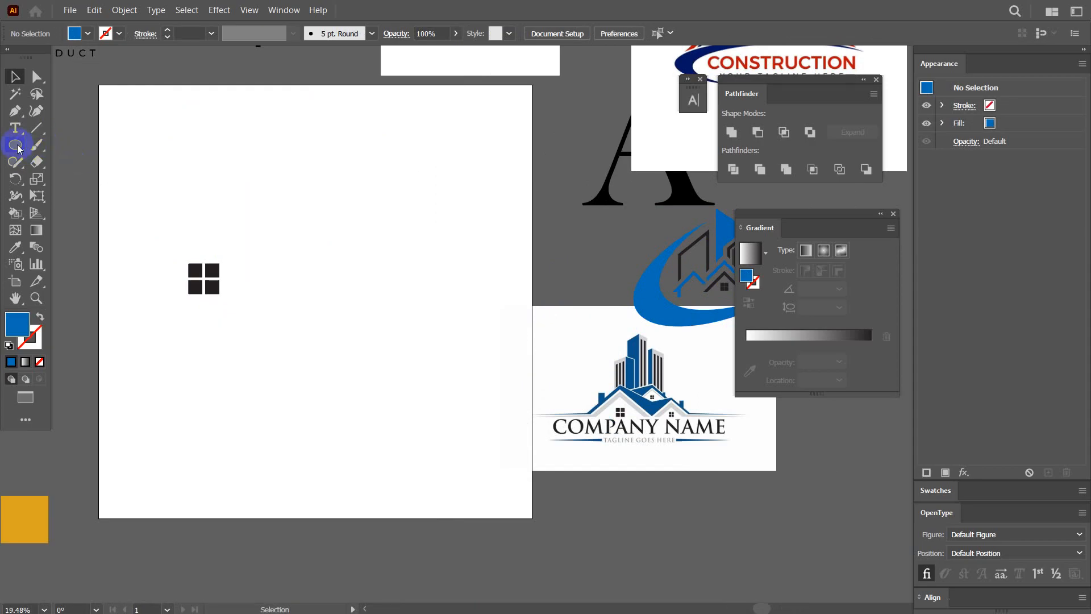
# Draw a blue square on the artboard and rotate it 45° into a diamond.
pyautogui.moveTo(18, 149); pyautogui.dragTo(85, 143)
pyautogui.moveTo(339, 216); pyautogui.dragTo(417, 293)
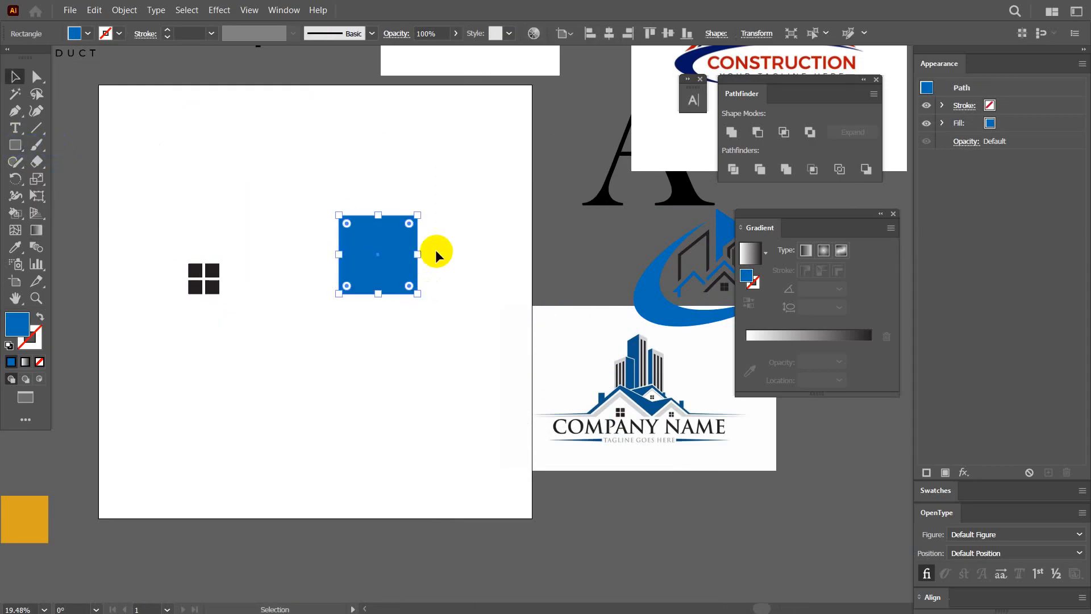
pyautogui.moveTo(426, 214); pyautogui.dragTo(451, 259)
# Draw a horizontal line across the middle of the diamond and split the diamond along it with Pathfinder Divide.
pyautogui.click(28, 133)
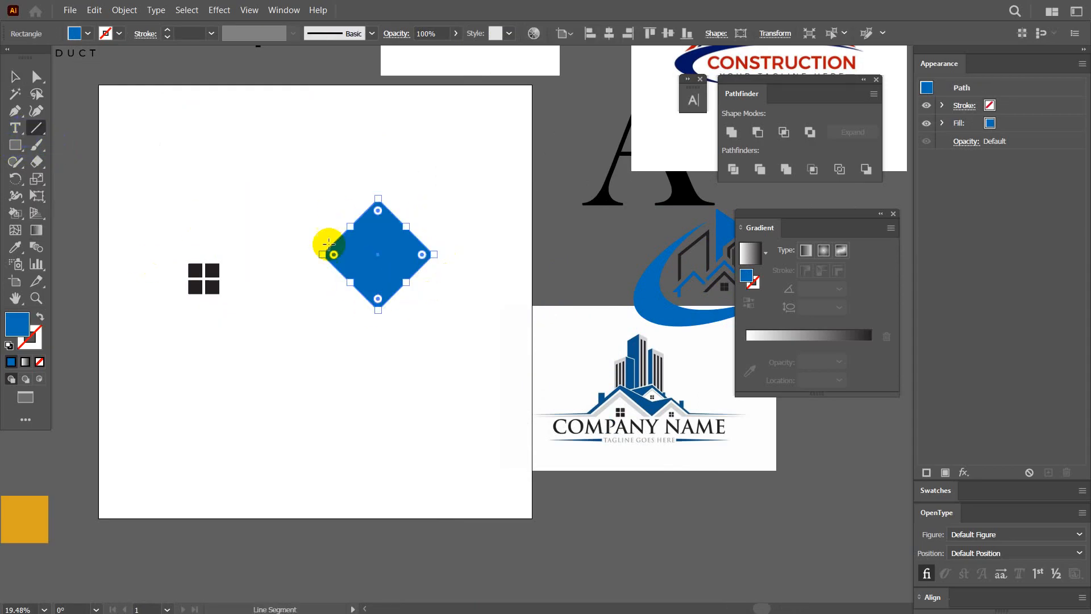
pyautogui.moveTo(297, 252); pyautogui.dragTo(557, 254)
pyautogui.press('v')
pyautogui.moveTo(492, 336); pyautogui.dragTo(326, 180)
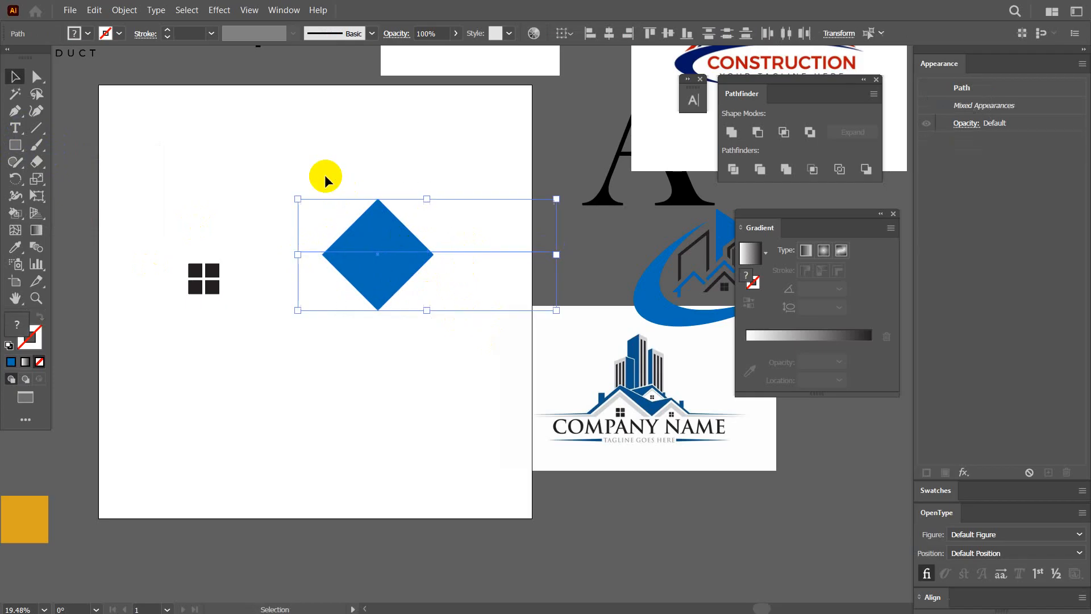
pyautogui.click(733, 169)
# Ungroup the divided diamond and delete its lower half to leave a roof triangle.
pyautogui.rightClick(406, 243)
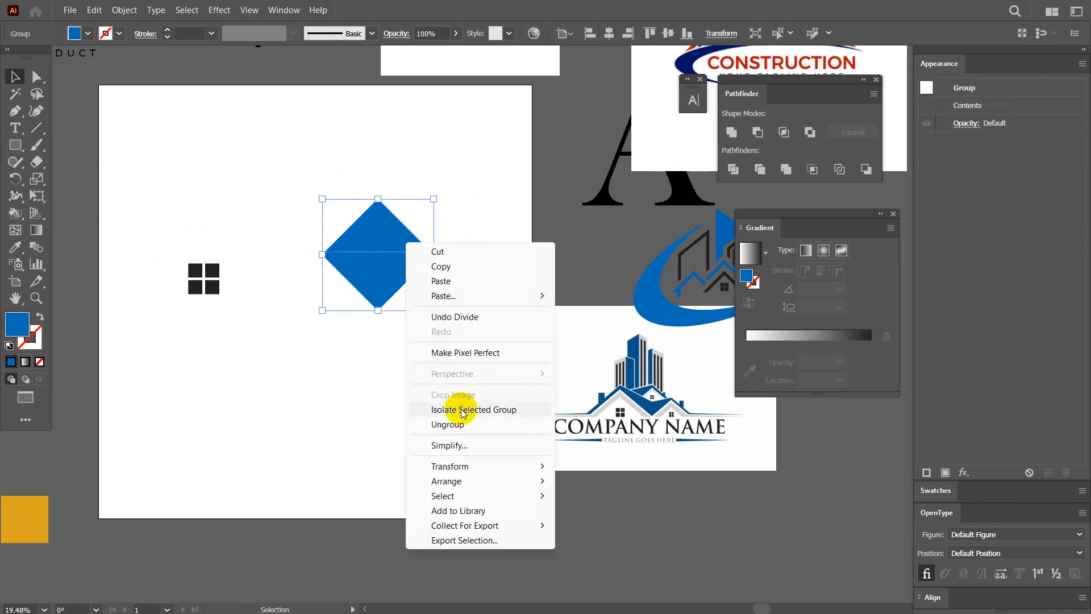
pyautogui.click(447, 424)
pyautogui.moveTo(415, 351); pyautogui.dragTo(360, 275)
pyautogui.press('Delete')
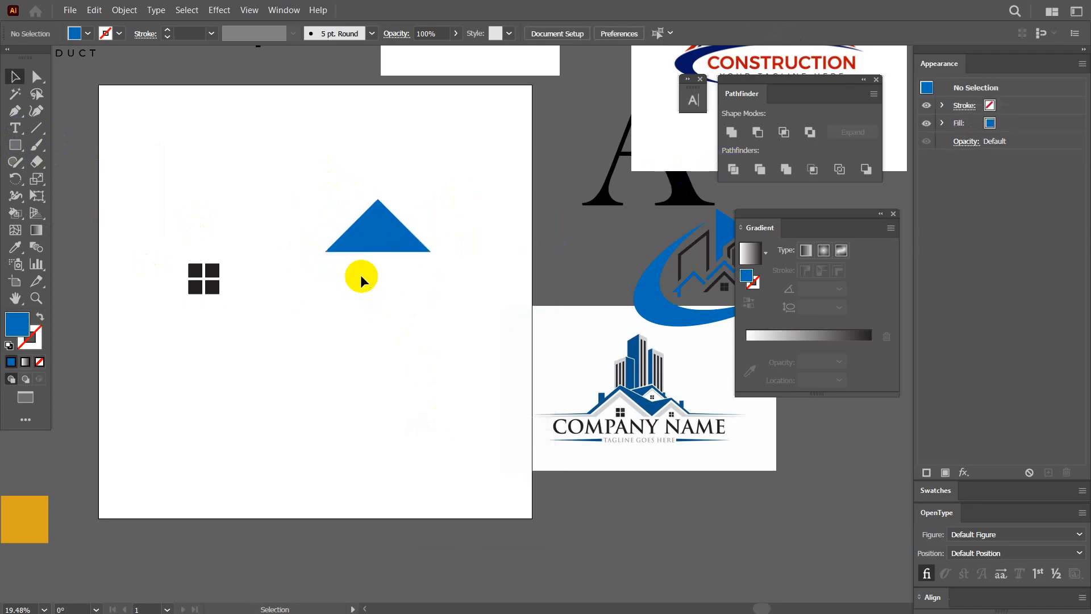
# Duplicate the roof triangle slightly lower, scale the copy down and align both triangles on their horizontal centers.
pyautogui.moveTo(461, 282); pyautogui.dragTo(337, 274)
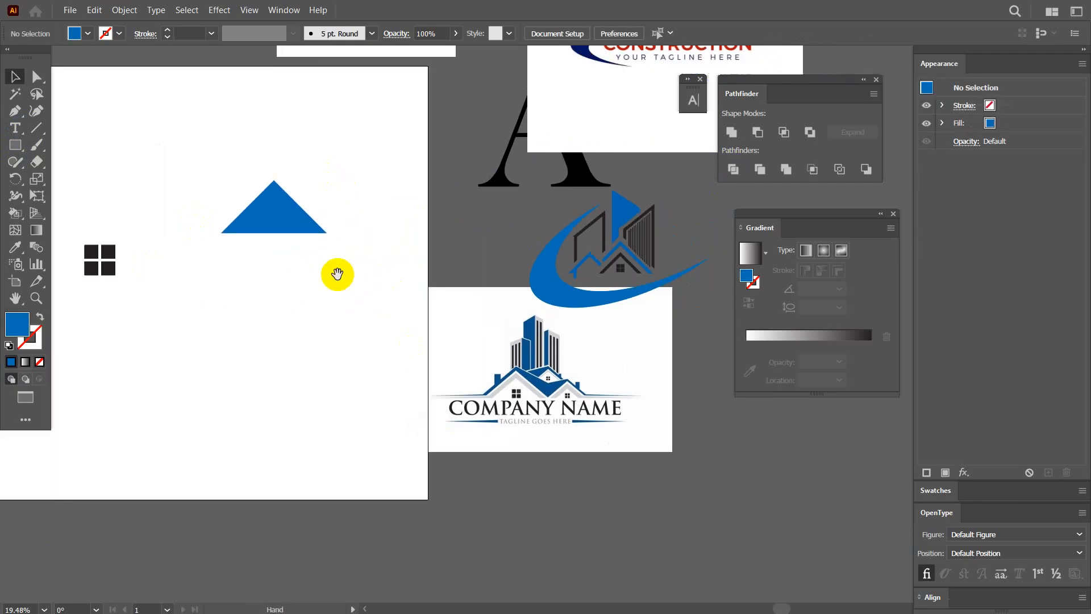
pyautogui.moveTo(258, 222); pyautogui.dragTo(292, 256)
pyautogui.click(260, 224)
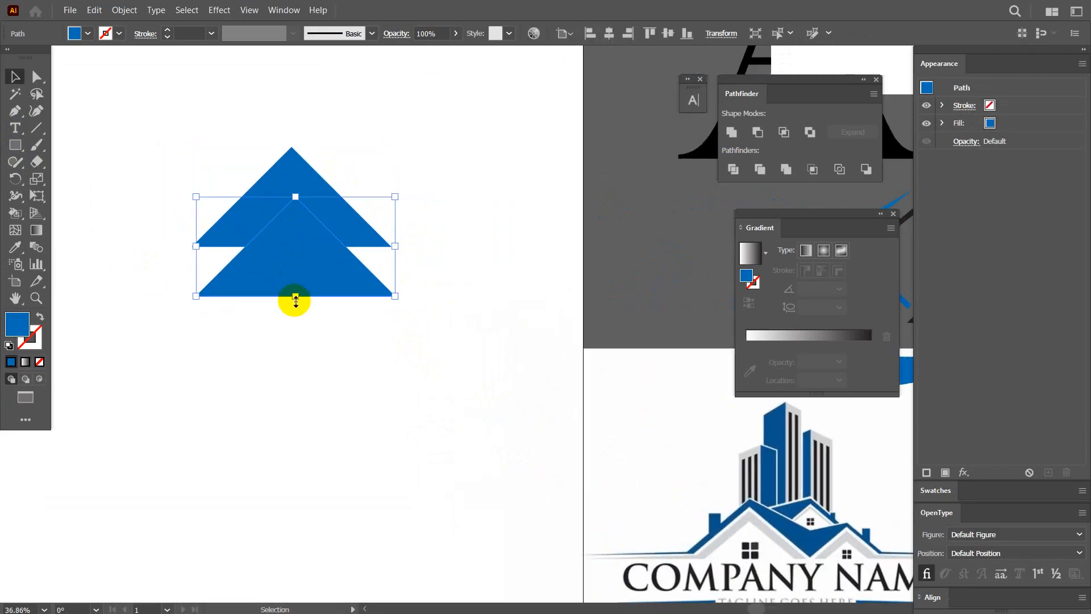
pyautogui.moveTo(292, 299)
pyautogui.mouseDown()
pyautogui.moveTo(287, 250)
pyautogui.moveTo(371, 195)
pyautogui.mouseUp()
pyautogui.click(607, 37)
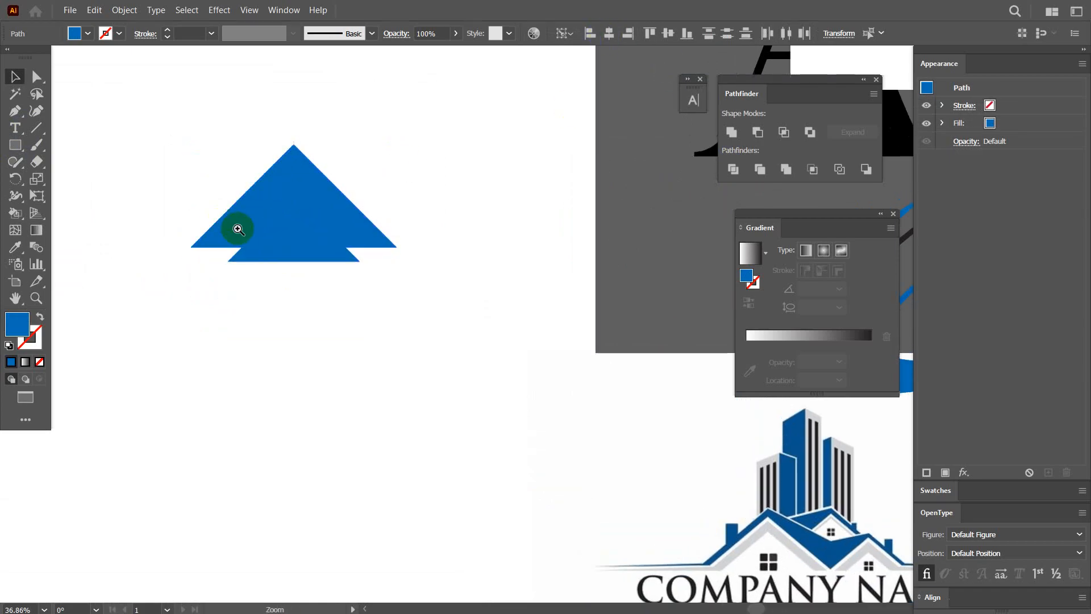
# Rotate the lower triangle counterclockwise, stretch it wider and position its peak directly below the larger triangle's peak.
pyautogui.moveTo(235, 230); pyautogui.dragTo(366, 345)
pyautogui.moveTo(373, 286); pyautogui.dragTo(498, 292)
pyautogui.click(401, 360)
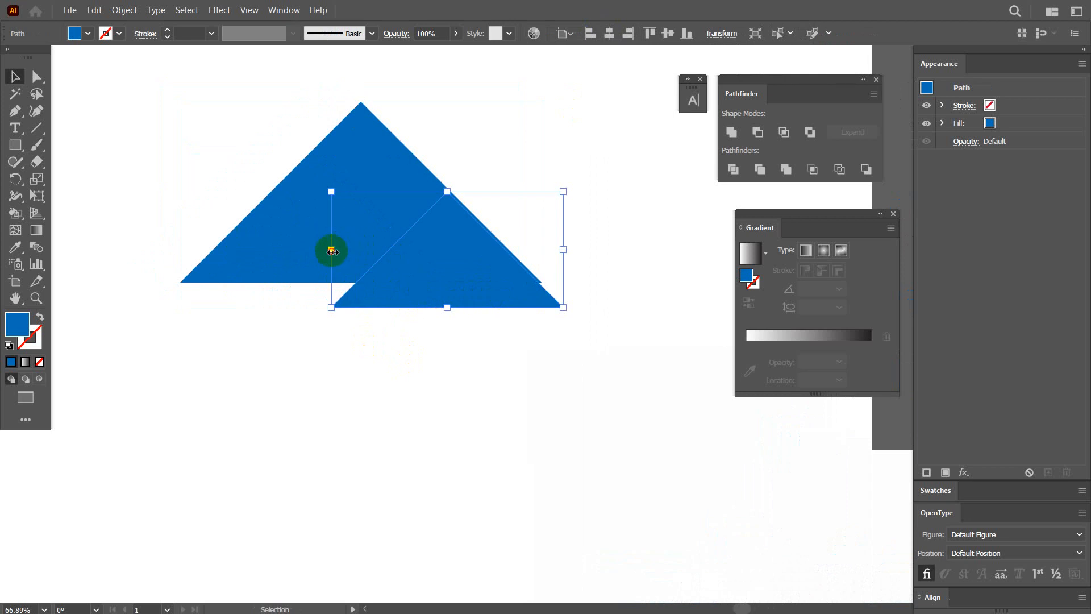
pyautogui.moveTo(331, 250); pyautogui.dragTo(311, 260)
pyautogui.moveTo(568, 316); pyautogui.dragTo(572, 295)
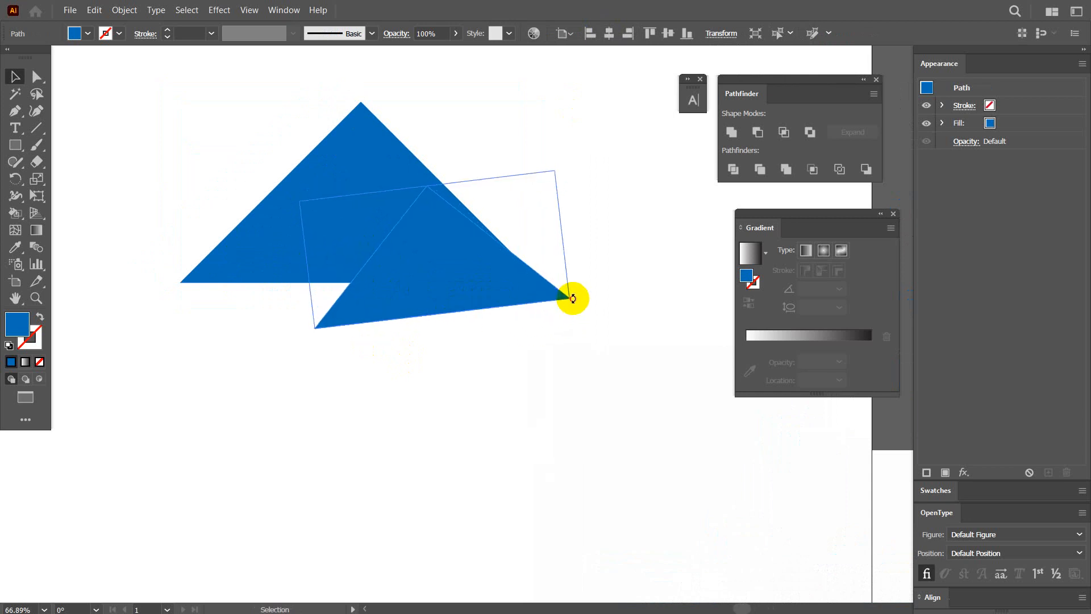
pyautogui.moveTo(487, 289); pyautogui.dragTo(465, 279)
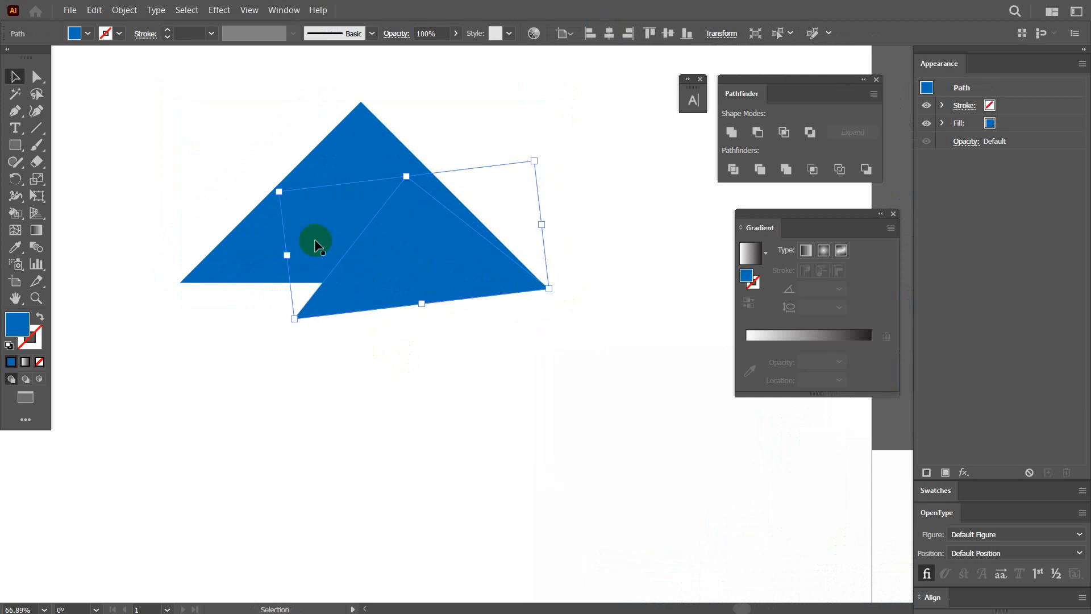
pyautogui.moveTo(284, 253); pyautogui.dragTo(196, 264)
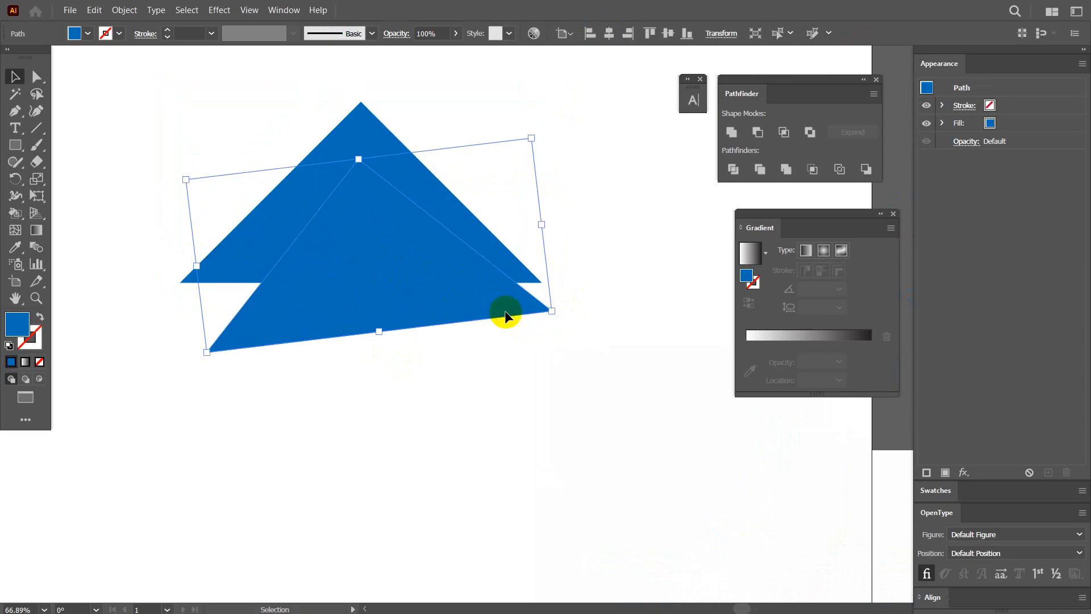
pyautogui.moveTo(558, 315); pyautogui.dragTo(562, 295)
pyautogui.moveTo(468, 293); pyautogui.dragTo(397, 304)
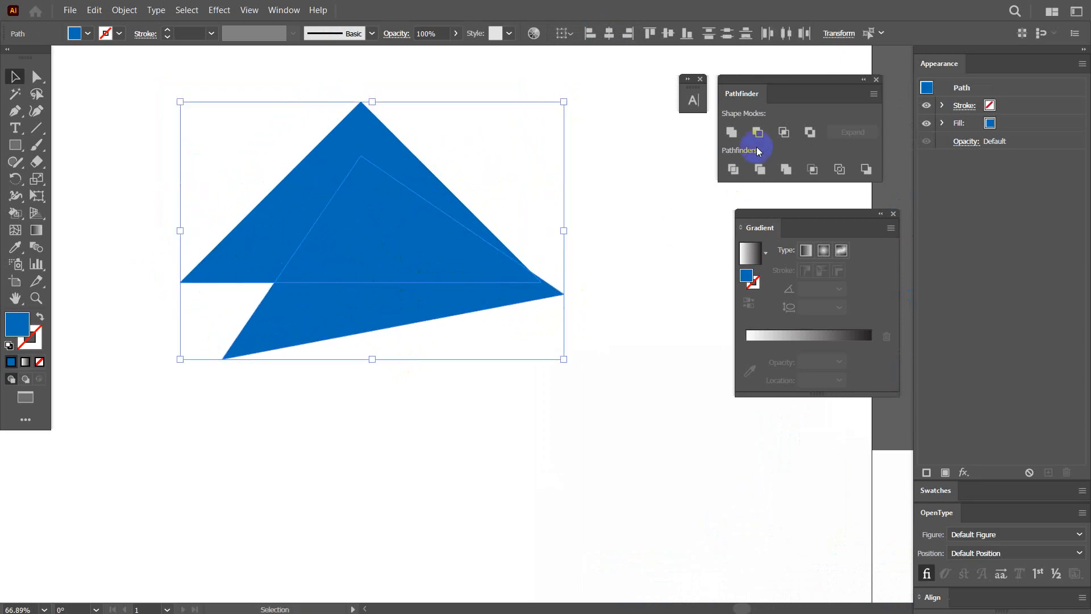
# Subtract the tilted front triangle from the larger triangle with Pathfinder Minus Front to form an open roof shape.
pyautogui.click(757, 132)
pyautogui.click(550, 389)
pyautogui.scroll(-4, 468, 358)
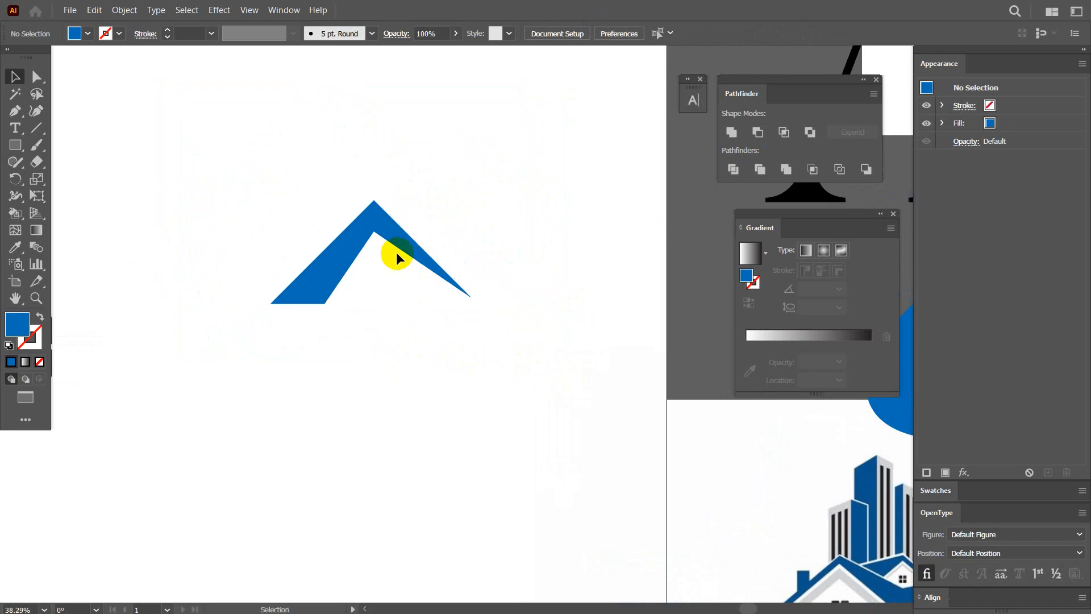
# Add a smaller copy of the roof shape overlapping the main roof's right end.
pyautogui.moveTo(390, 249); pyautogui.dragTo(545, 223)
pyautogui.moveTo(624, 234); pyautogui.dragTo(455, 252)
pyautogui.hotkey('ctrl', 'z')
pyautogui.scroll(3, 413, 252)
pyautogui.moveTo(469, 311); pyautogui.dragTo(626, 311)
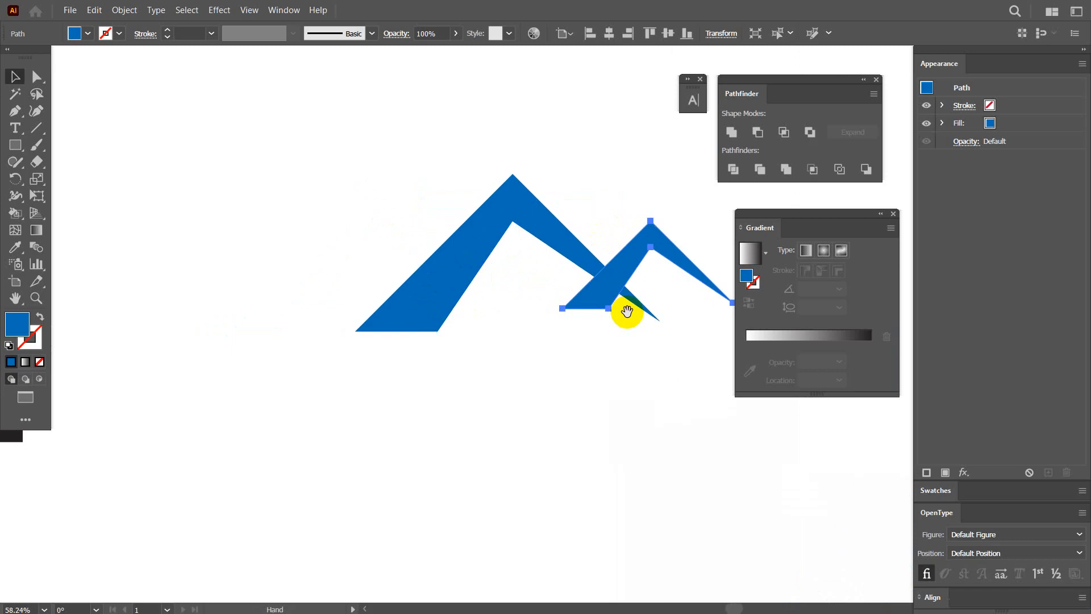
# Duplicate the small roof to the left side, reflect it across the vertical axis and overlap it with the main roof.
pyautogui.moveTo(626, 250); pyautogui.dragTo(303, 272)
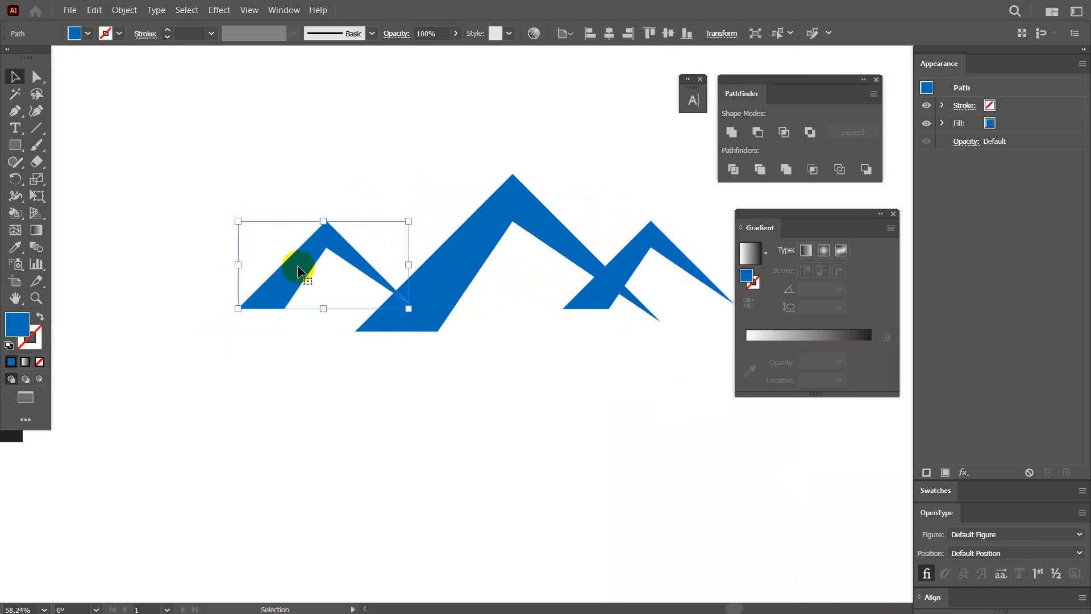
pyautogui.rightClick(297, 265)
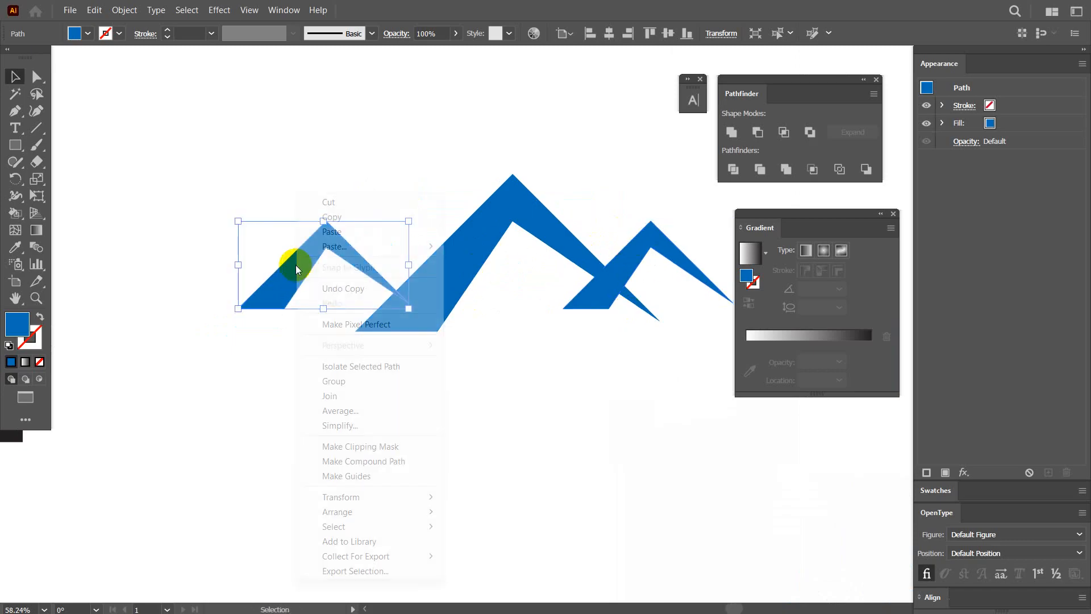
pyautogui.moveTo(359, 500)
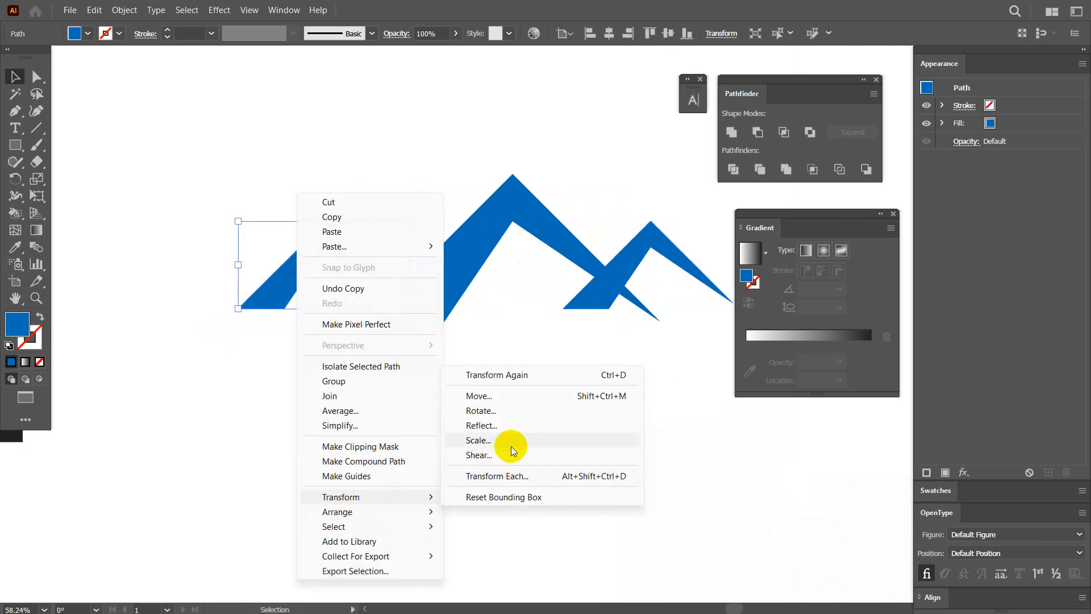
pyautogui.click(481, 428)
pyautogui.click(549, 386)
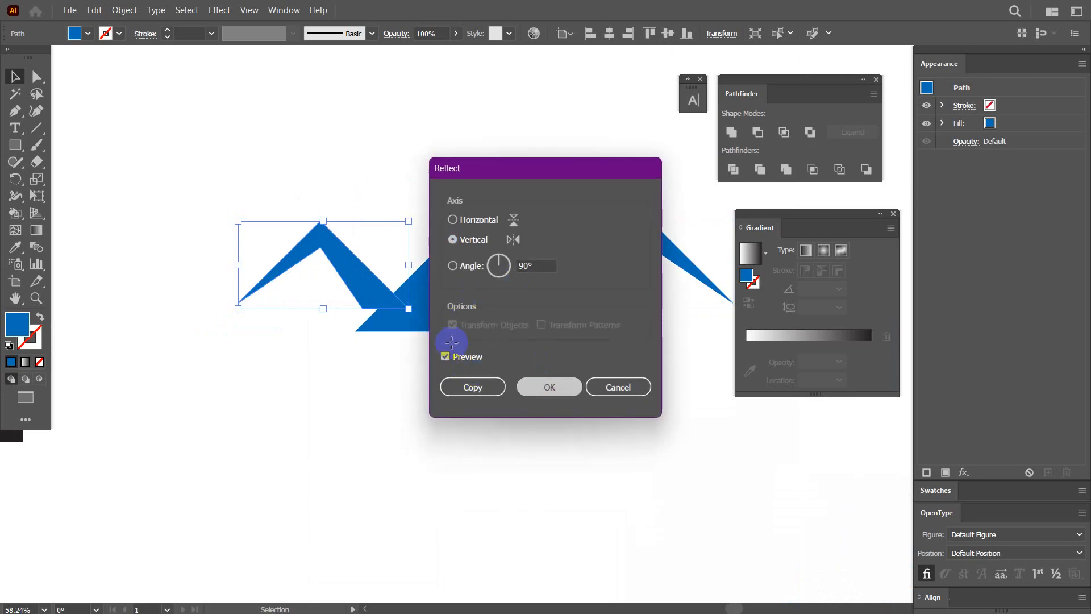
pyautogui.moveTo(357, 280); pyautogui.dragTo(426, 294)
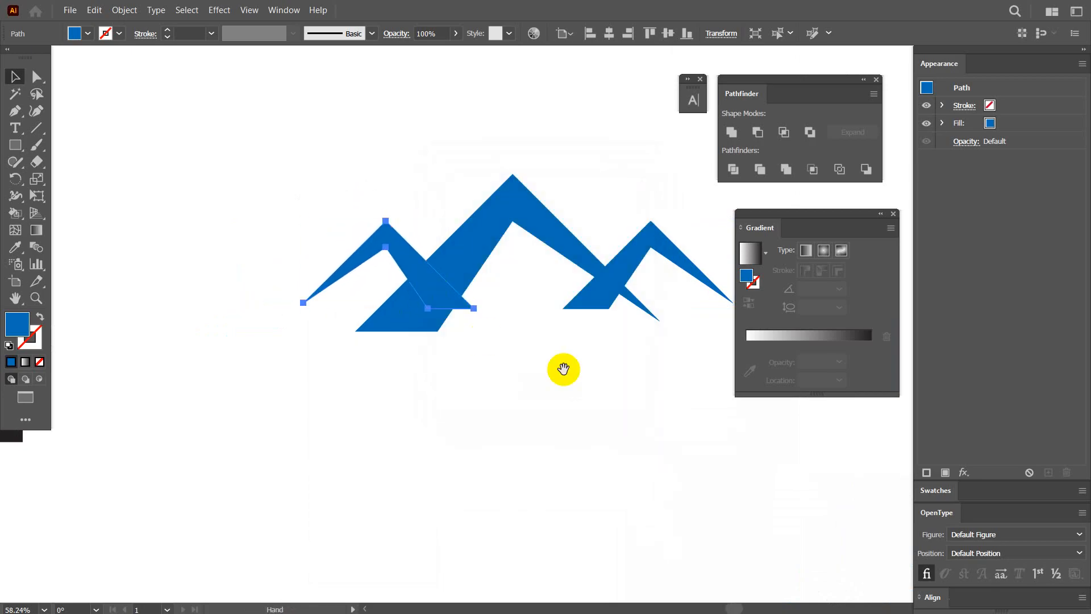
pyautogui.hscroll(3, 561, 341)
pyautogui.moveTo(545, 267); pyautogui.dragTo(543, 267)
# Try to trim the overhanging ends of the three overlapping roofs with the Shape Builder tool.
pyautogui.moveTo(654, 423); pyautogui.dragTo(172, 167)
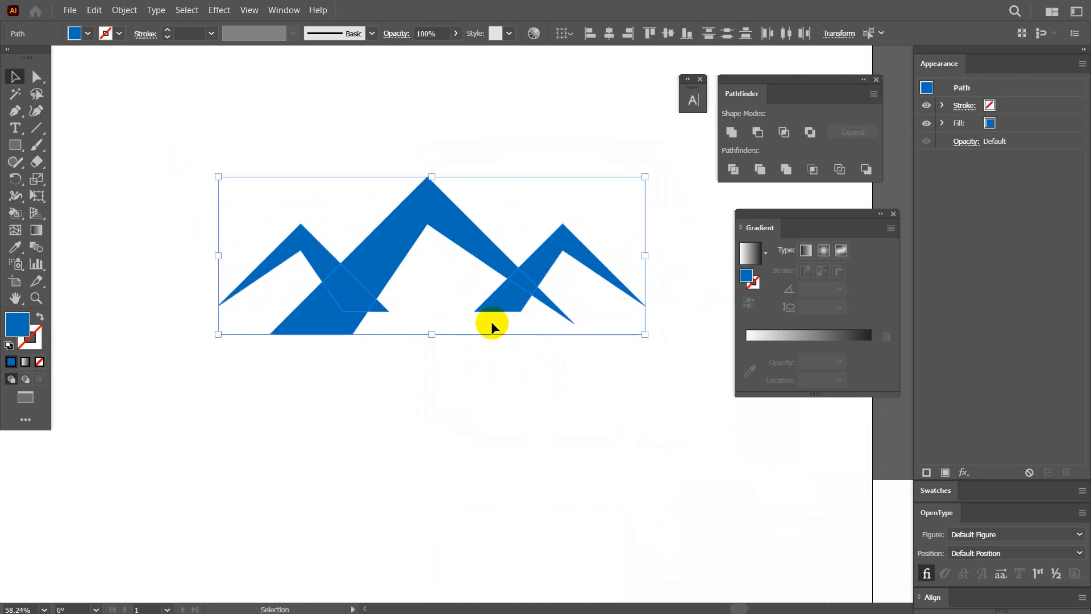
pyautogui.click(17, 217)
pyautogui.scroll(2, 465, 269)
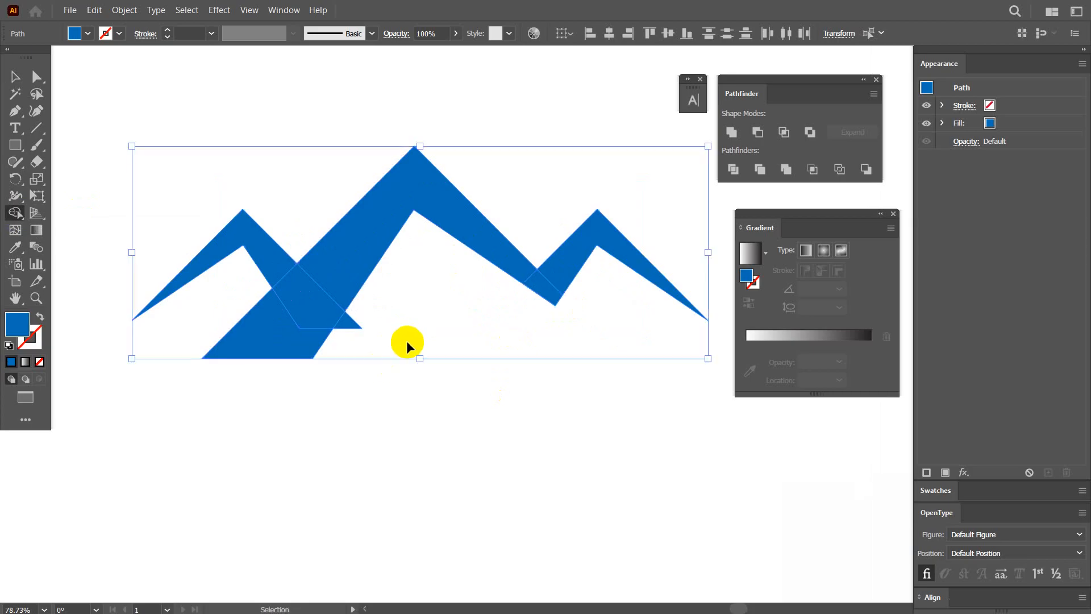
pyautogui.hotkey('ctrl', 'z')
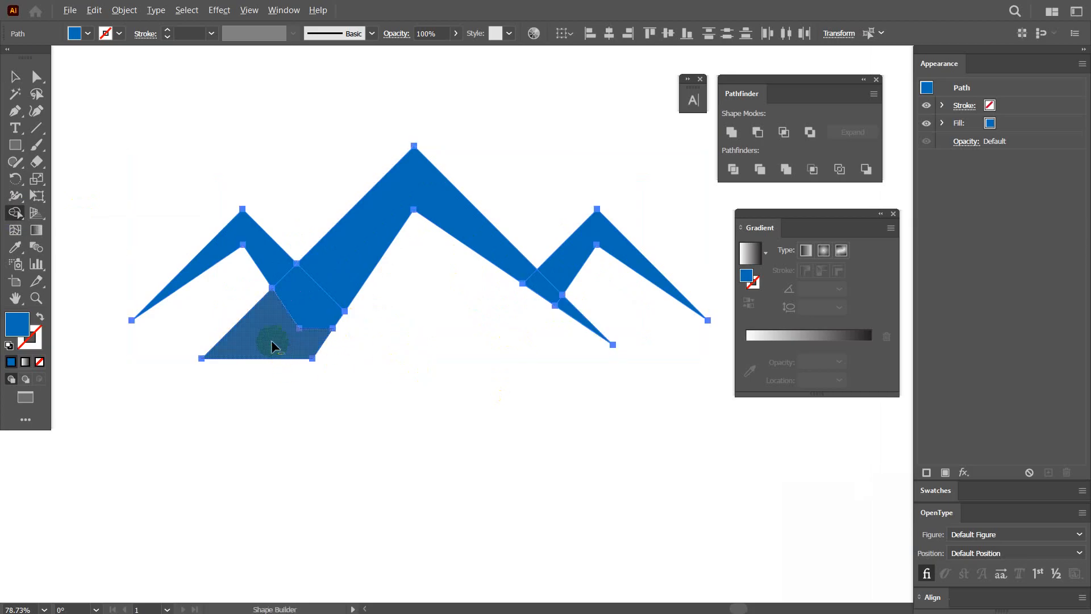
pyautogui.keyDown('alt'); pyautogui.click(274, 341); pyautogui.keyUp('alt')
pyautogui.hotkey('ctrl', 'z')
pyautogui.press('v')
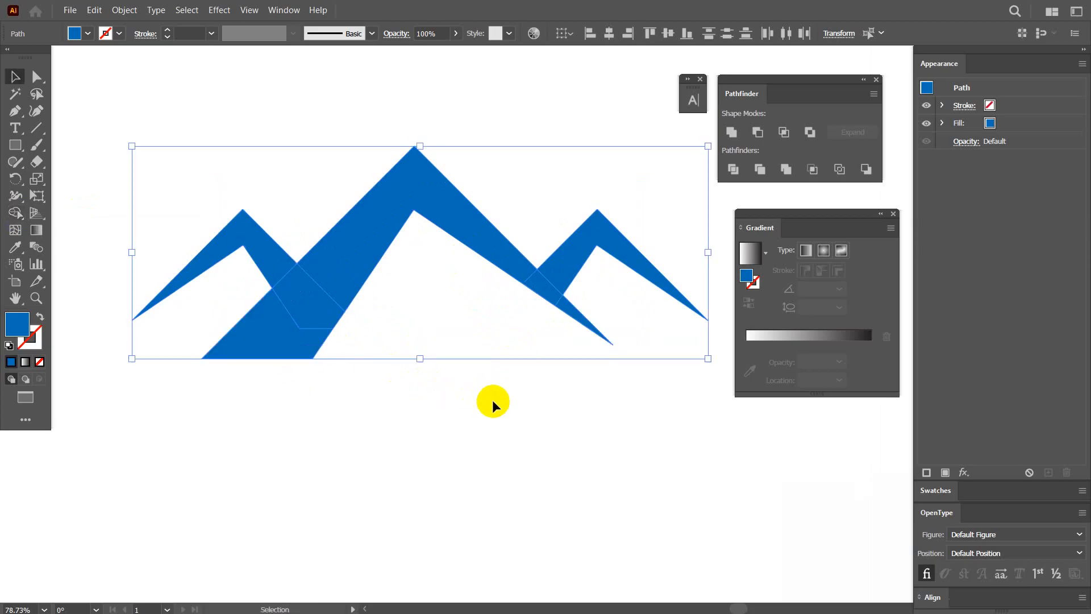
pyautogui.click(493, 401)
# Duplicate the finished swoosh logo from beside the artboard onto the three roof shapes.
pyautogui.moveTo(563, 420); pyautogui.dragTo(411, 415)
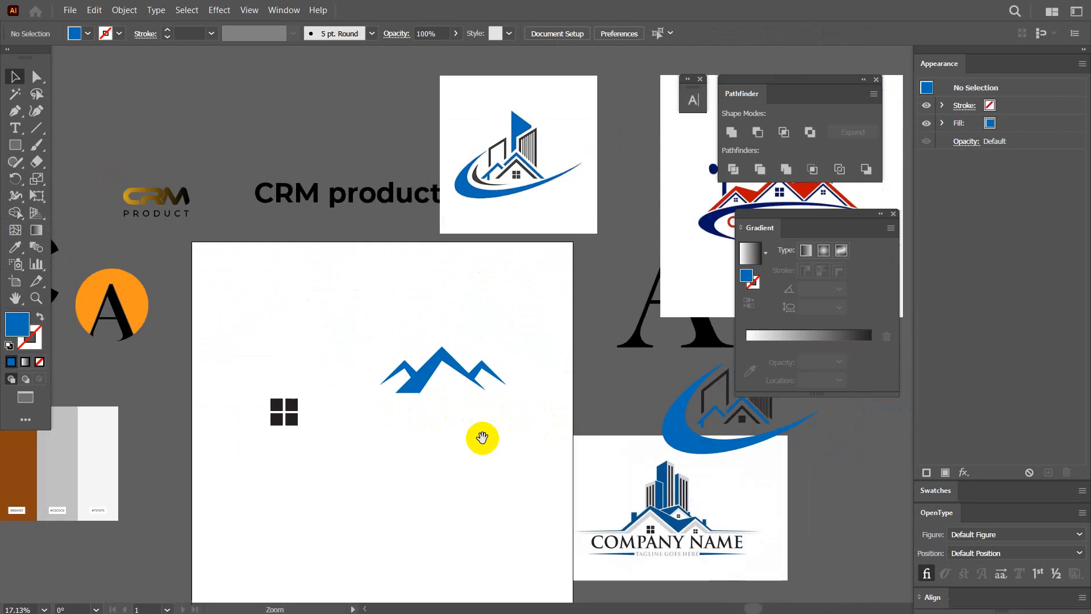
pyautogui.moveTo(482, 438); pyautogui.dragTo(427, 413)
pyautogui.moveTo(495, 111); pyautogui.dragTo(493, 100)
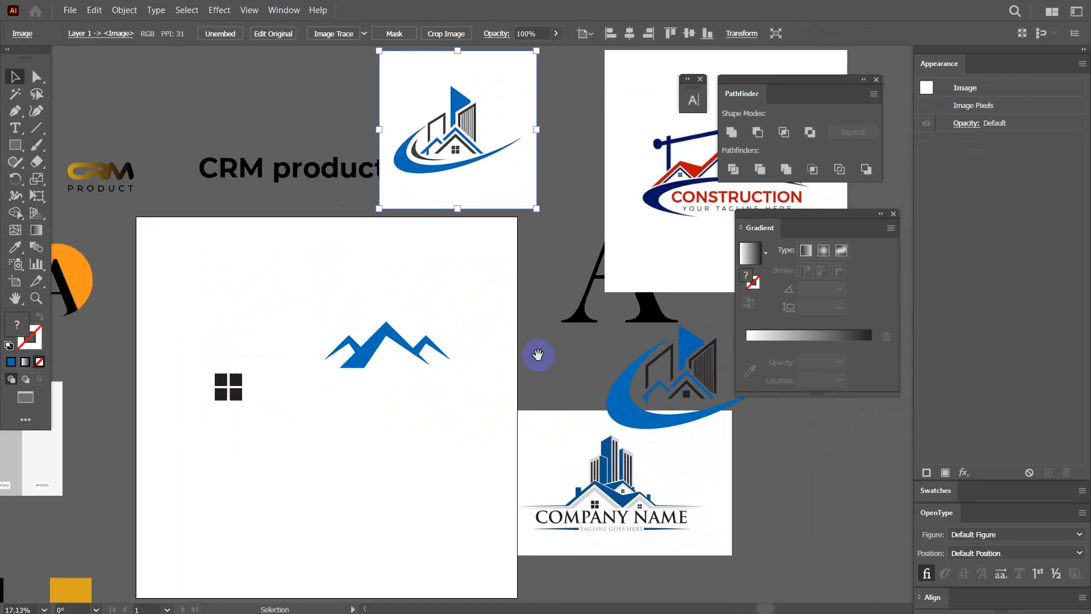
pyautogui.moveTo(538, 354); pyautogui.dragTo(487, 332)
pyautogui.click(654, 365)
pyautogui.moveTo(656, 344); pyautogui.dragTo(373, 281)
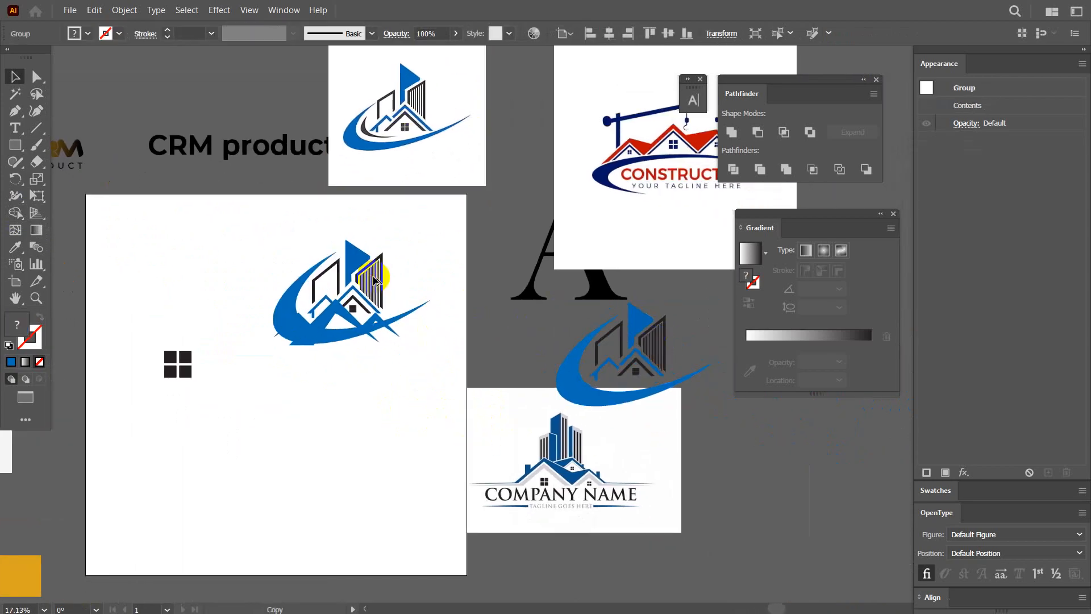
# Ungroup the copied logo and delete its blue swoosh.
pyautogui.rightClick(362, 317)
pyautogui.click(408, 443)
pyautogui.click(403, 427)
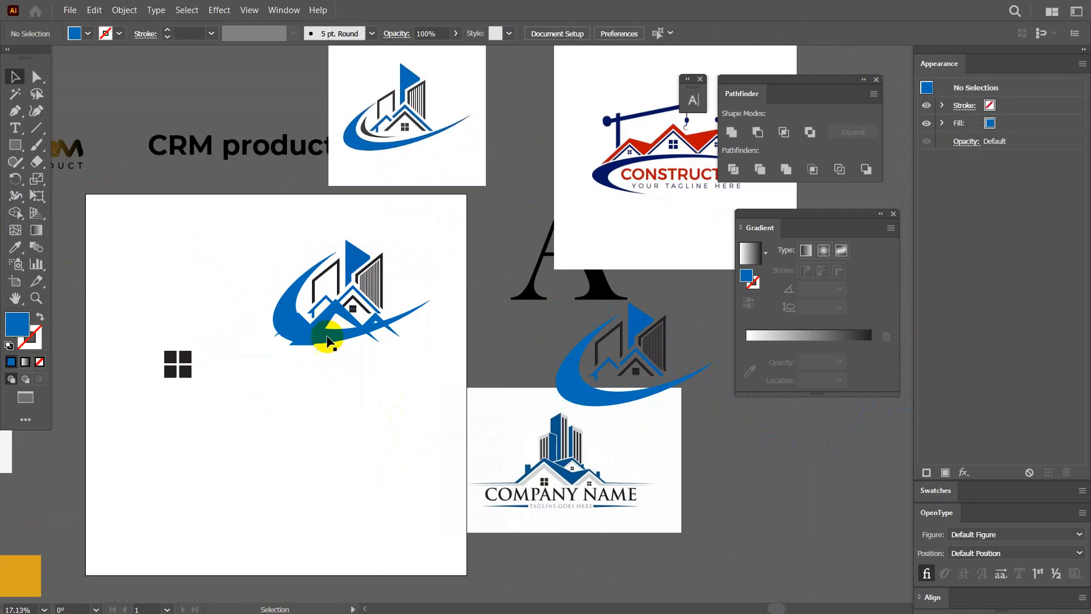
pyautogui.click(330, 339)
pyautogui.press('Delete')
pyautogui.moveTo(339, 325); pyautogui.dragTo(420, 368)
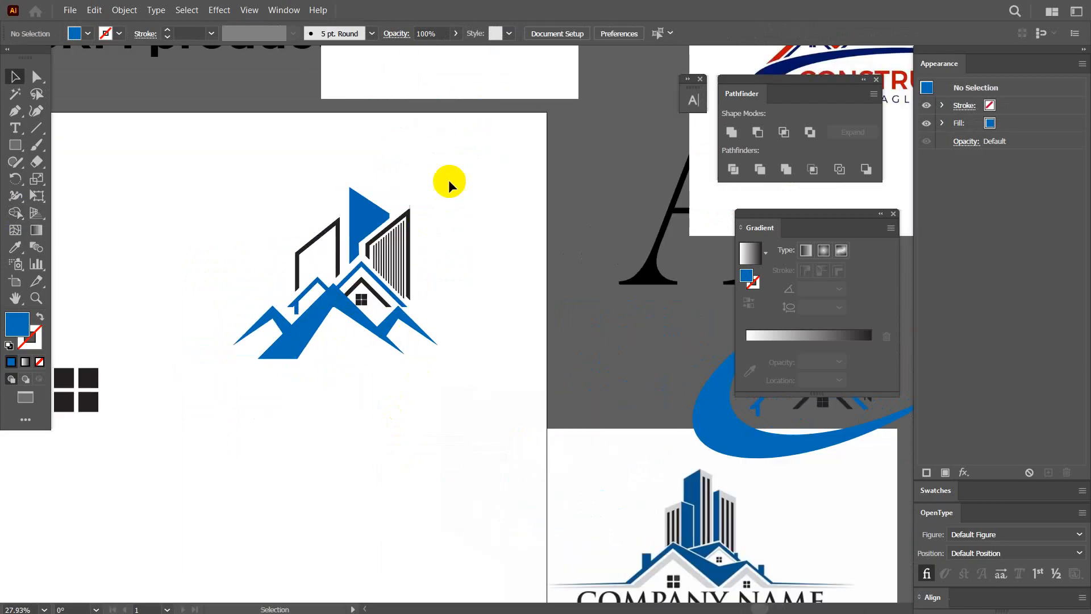
# Group the three new roof shapes and move them so the main peak sits centered beneath the buildings.
pyautogui.click(377, 241)
pyautogui.click(281, 329)
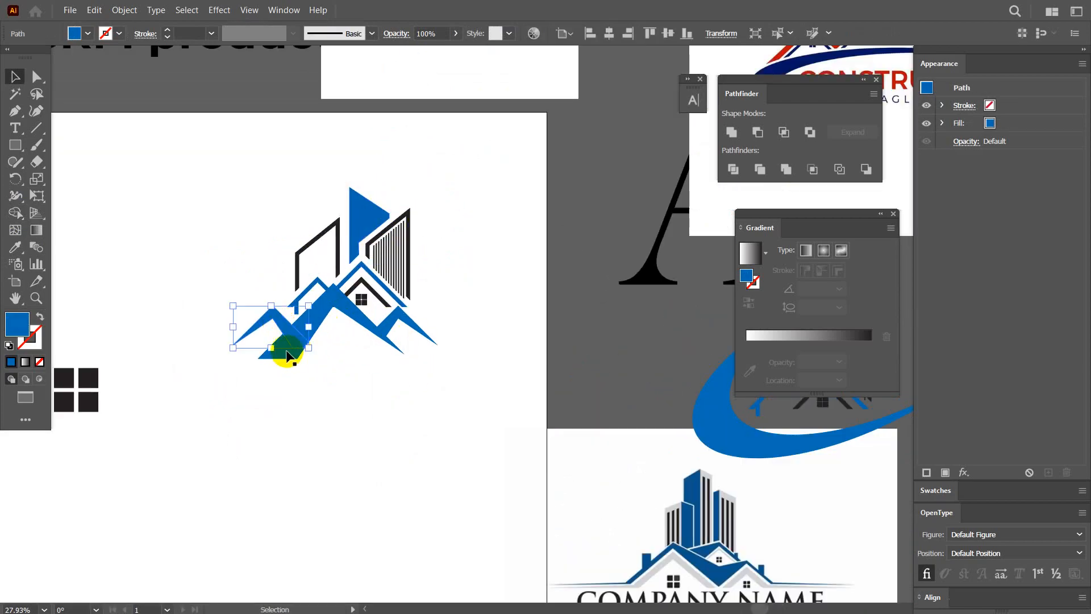
pyautogui.keyDown('shift'); pyautogui.click(287, 360); pyautogui.keyUp('shift')
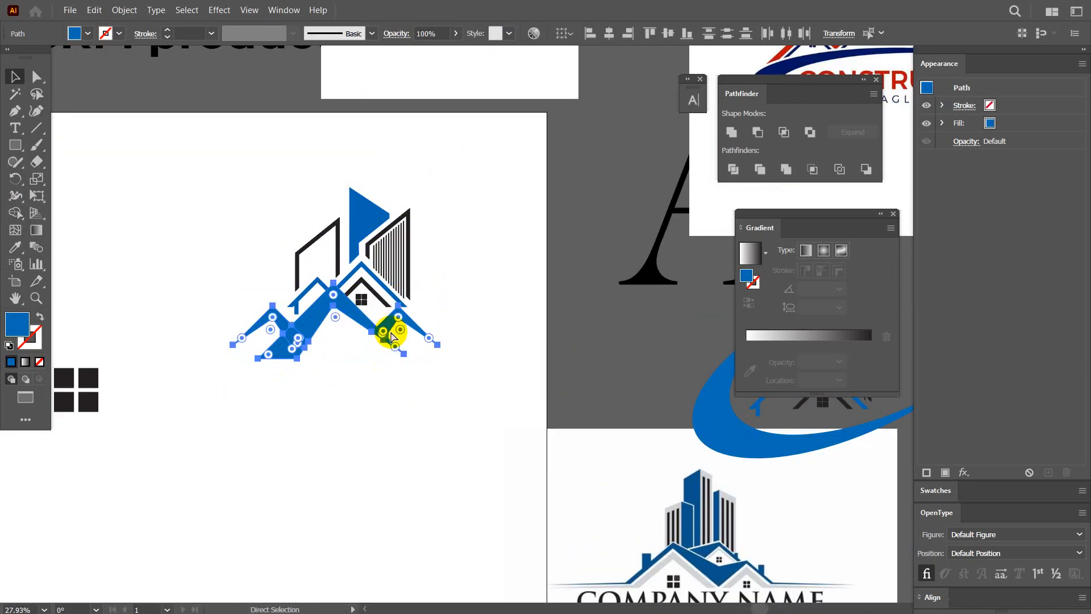
pyautogui.hotkey('ctrl', 'g')
pyautogui.moveTo(346, 313); pyautogui.dragTo(375, 305)
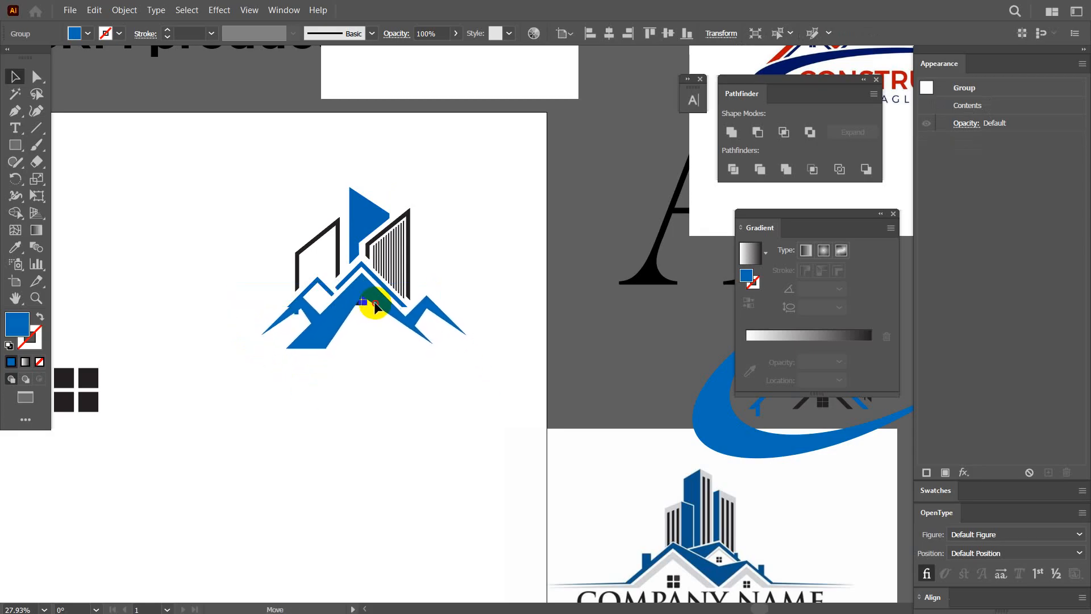
pyautogui.click(494, 458)
# Raise the bottom anchor points of the original blue roof's left post so it ends inside the new roof.
pyautogui.hotkey('ctrl', 'space')
pyautogui.moveTo(514, 397); pyautogui.dragTo(528, 404)
pyautogui.moveTo(370, 319); pyautogui.dragTo(525, 388)
pyautogui.hotkey('ctrl', 'space')
pyautogui.moveTo(218, 326); pyautogui.dragTo(423, 395)
pyautogui.click(233, 318)
pyautogui.hotkey('ctrl', 'h')
pyautogui.keyDown('shift'); pyautogui.click(234, 320); pyautogui.keyUp('shift')
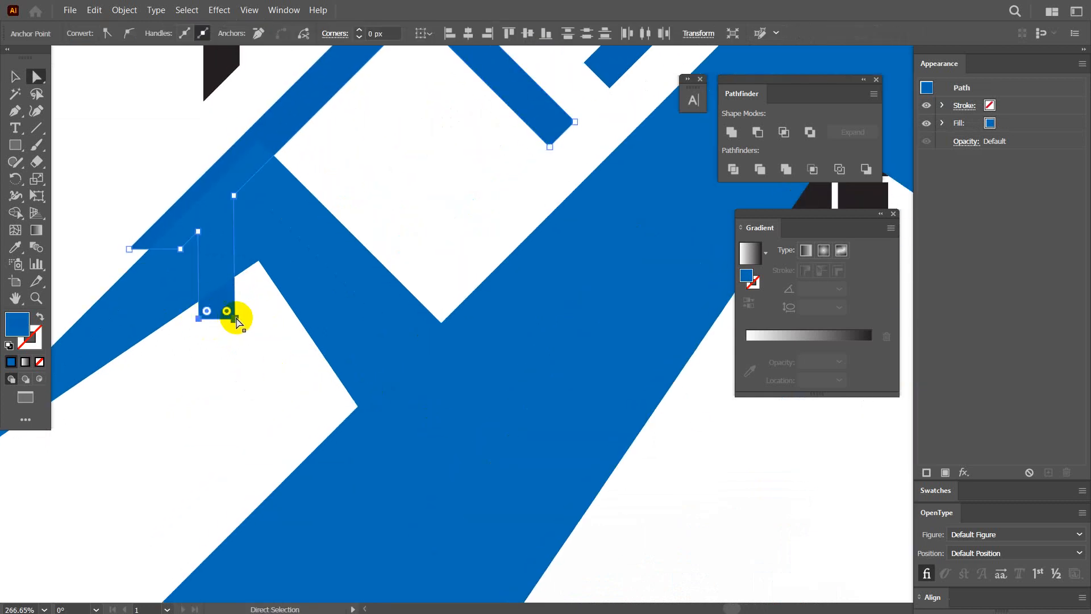
pyautogui.moveTo(234, 318); pyautogui.dragTo(234, 262)
# Select the four black window panes and move them down into the open space below the main roof's peak.
pyautogui.press('space')
pyautogui.moveTo(596, 323); pyautogui.dragTo(402, 378)
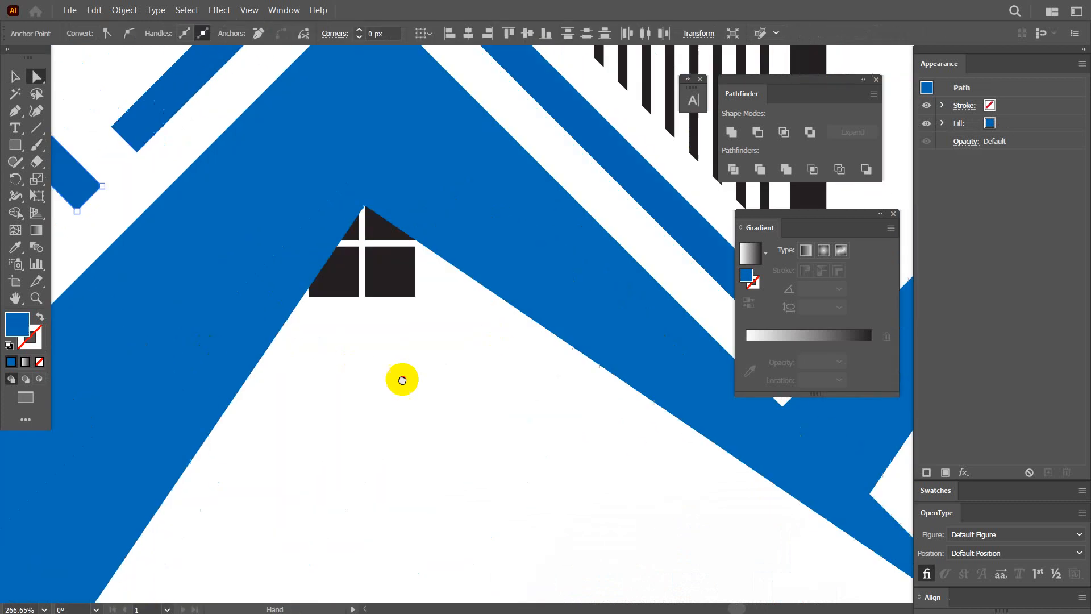
pyautogui.click(390, 280)
pyautogui.keyDown('shift'); pyautogui.click(380, 241); pyautogui.keyUp('shift')
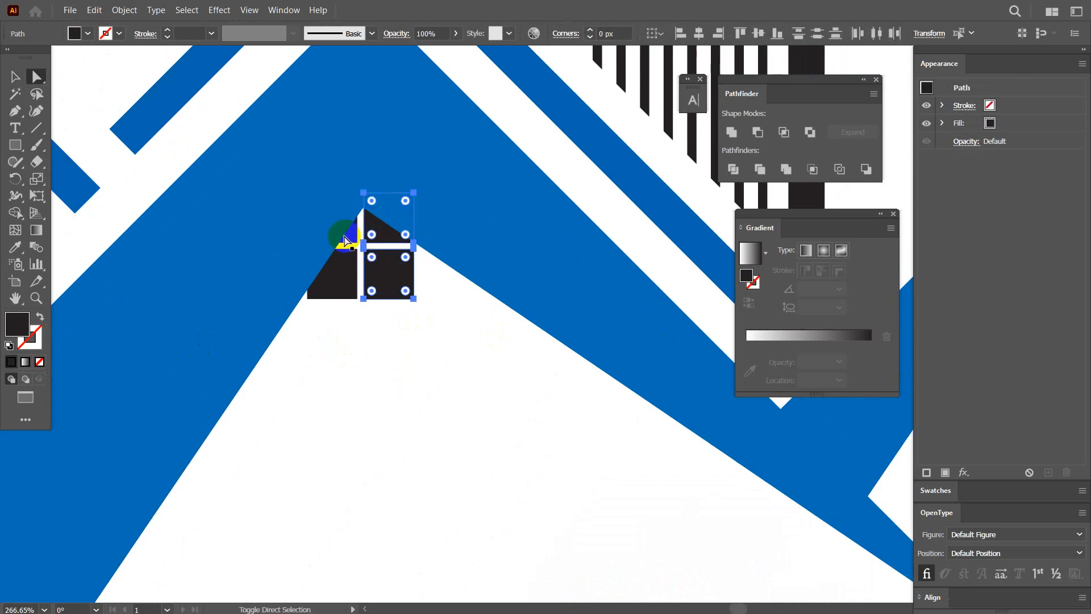
pyautogui.keyDown('shift'); pyautogui.click(342, 275); pyautogui.keyUp('shift')
pyautogui.scroll(-2, 493, 352)
pyautogui.press('space')
pyautogui.moveTo(432, 417); pyautogui.dragTo(425, 347)
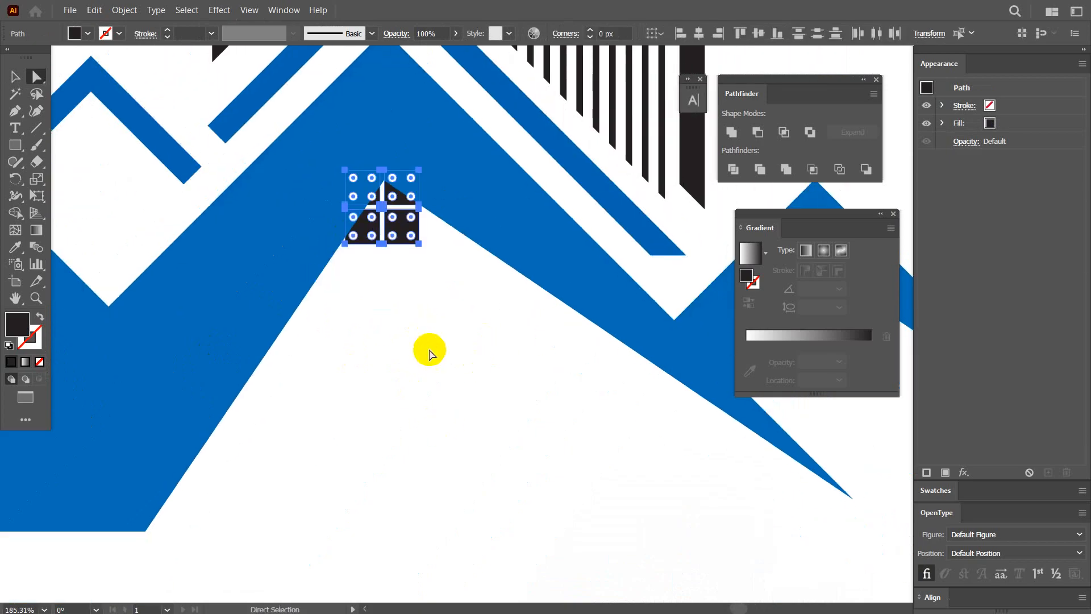
pyautogui.press('v')
pyautogui.moveTo(403, 229); pyautogui.dragTo(425, 356)
pyautogui.scroll(-5, 564, 407)
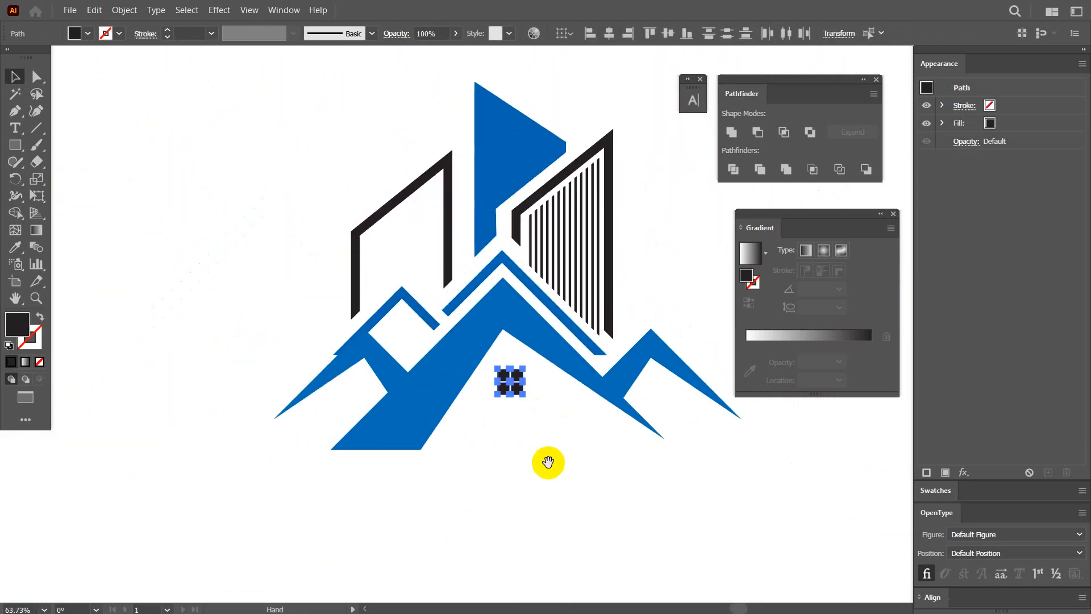
# Select all parts of the new roofs-and-buildings logo on the artboard.
pyautogui.moveTo(548, 462); pyautogui.dragTo(480, 432)
pyautogui.click(519, 443)
pyautogui.moveTo(547, 442); pyautogui.dragTo(395, 446)
pyautogui.moveTo(513, 447); pyautogui.dragTo(414, 421)
pyautogui.moveTo(323, 278); pyautogui.dragTo(482, 450)
pyautogui.moveTo(576, 487); pyautogui.dragTo(485, 406)
pyautogui.moveTo(542, 451); pyautogui.dragTo(451, 397)
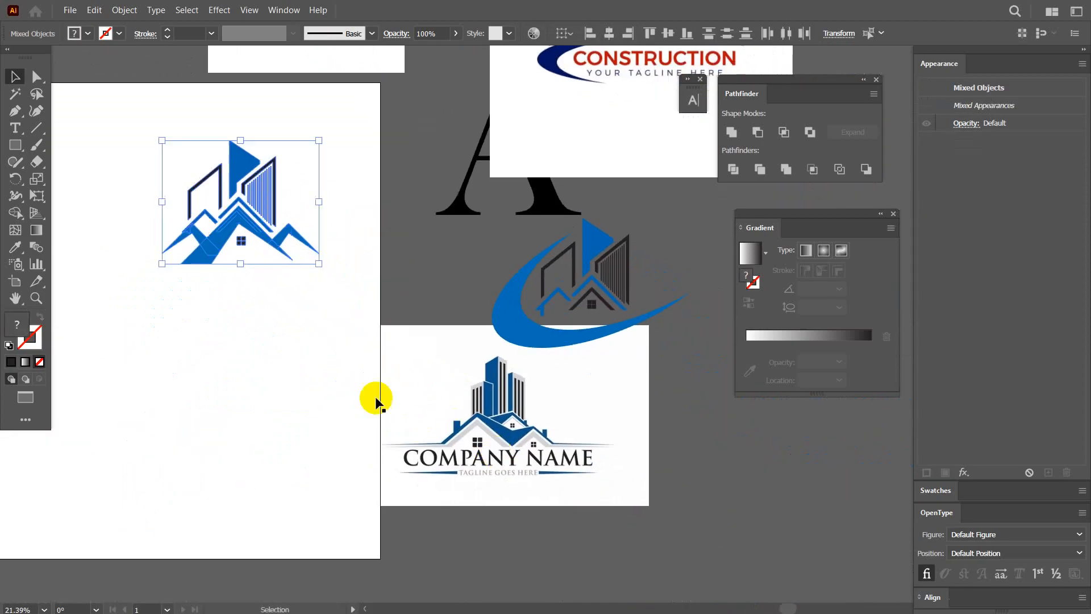
# Switch to the browser with the construction company logo results and close the enlarged Pngtree logo preview.
pyautogui.press('space')
pyautogui.click(604, 523)
pyautogui.press('f')
pyautogui.press('f')
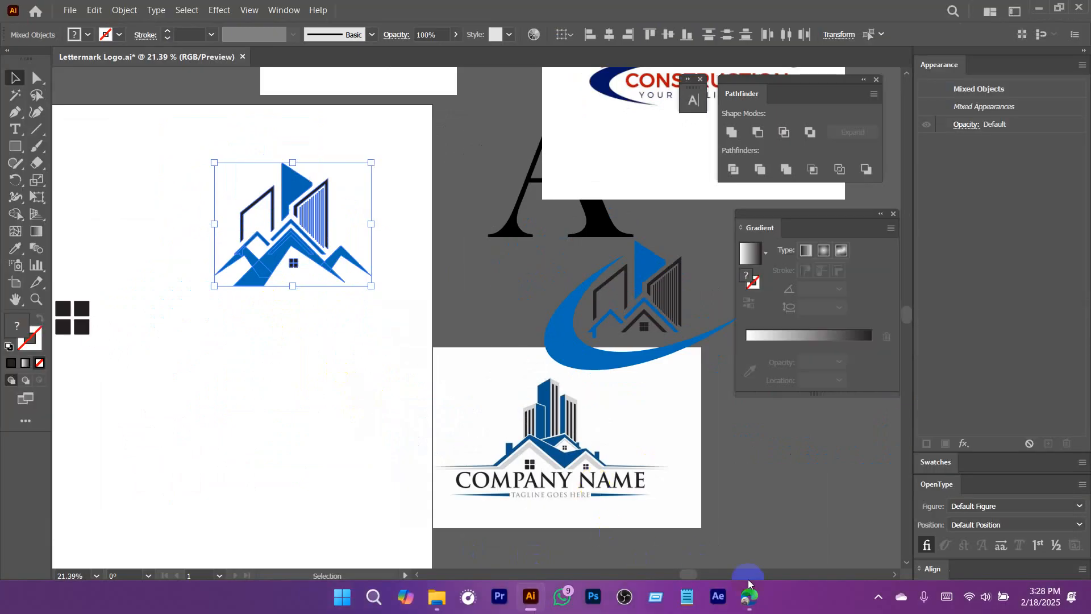
pyautogui.click(749, 593)
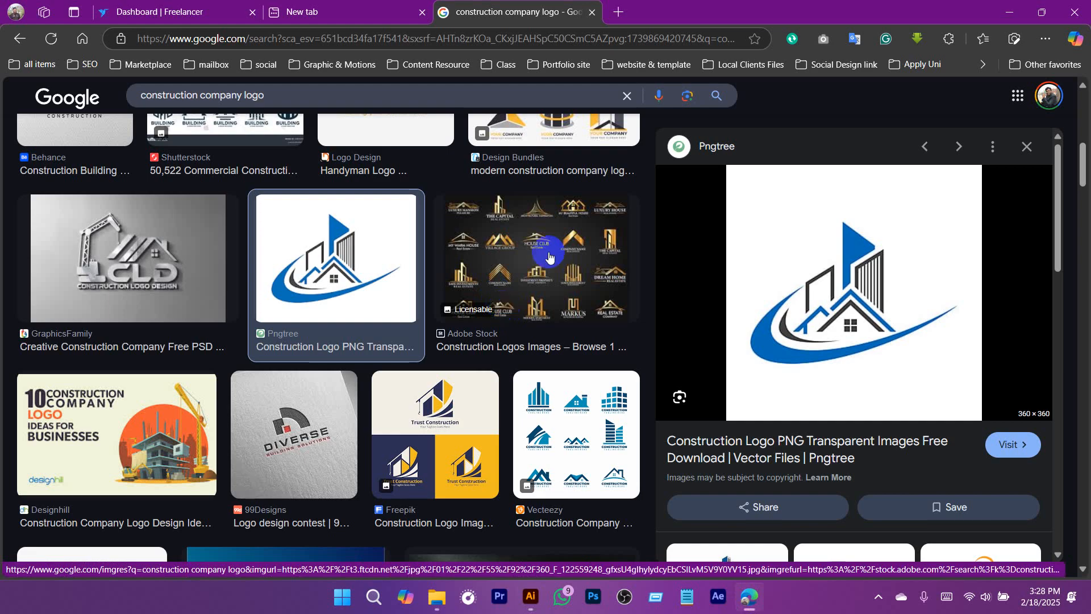
pyautogui.click(1026, 147)
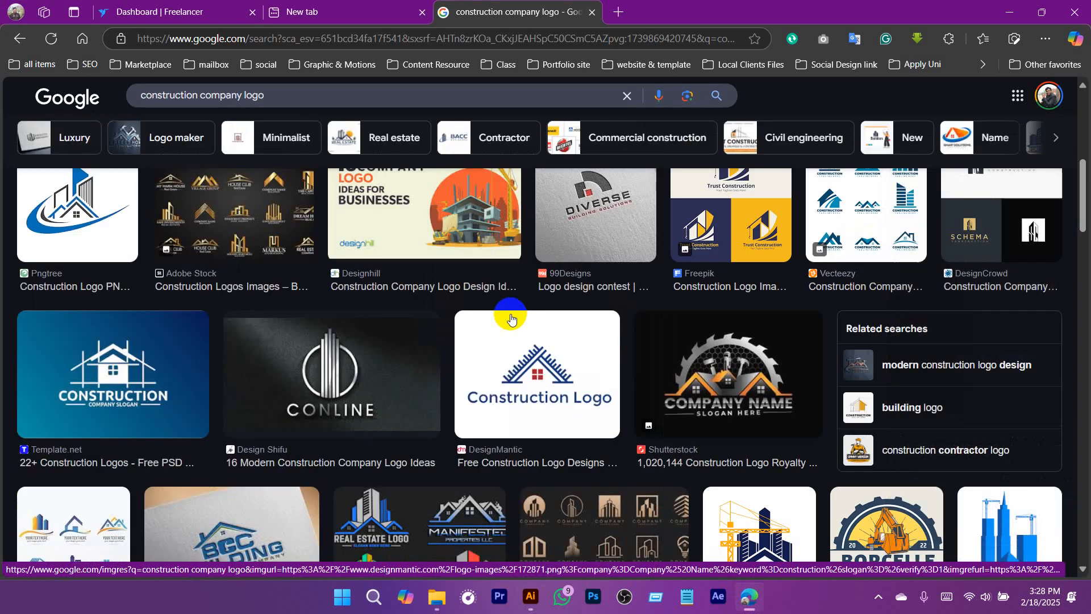
# Browse the construction company logo images for new references and examine the Draw Logo Design three-tower logo with its related images.
pyautogui.scroll(-6, 639, 375)
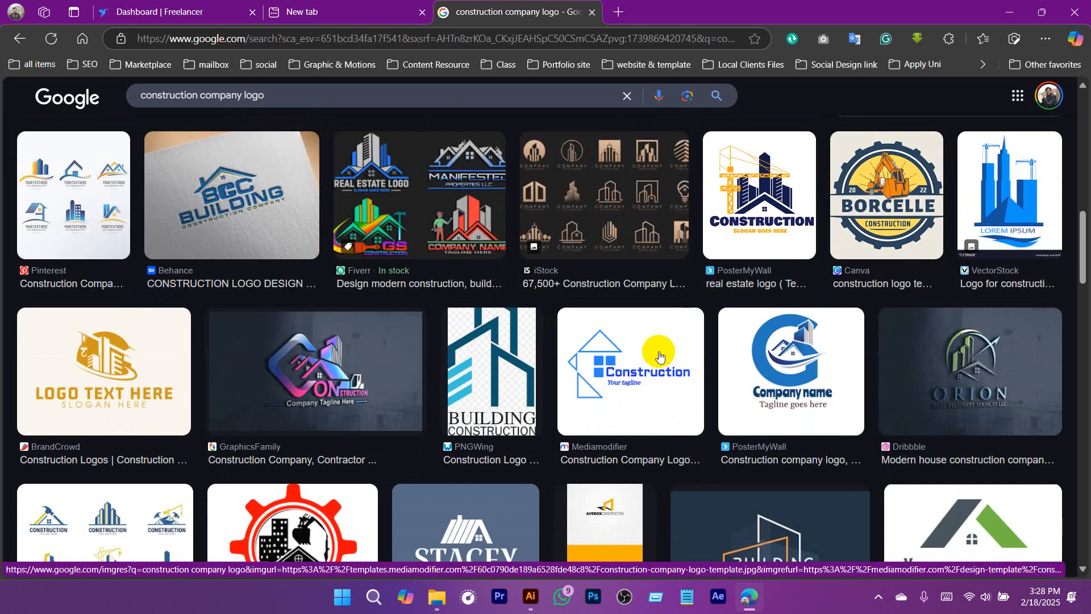
pyautogui.scroll(-11, 345, 346)
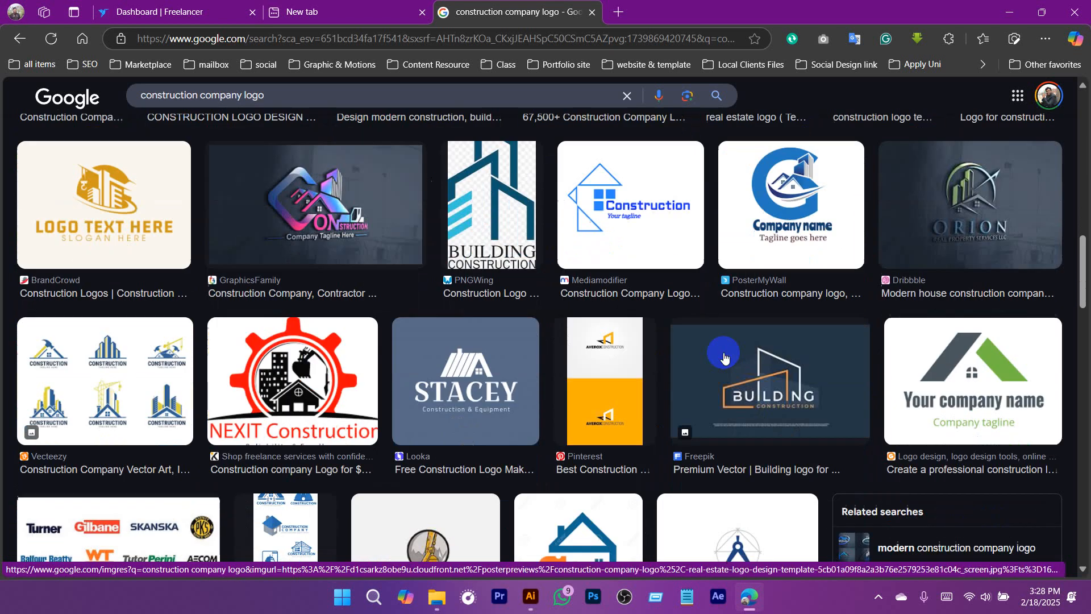
pyautogui.scroll(3, 674, 405)
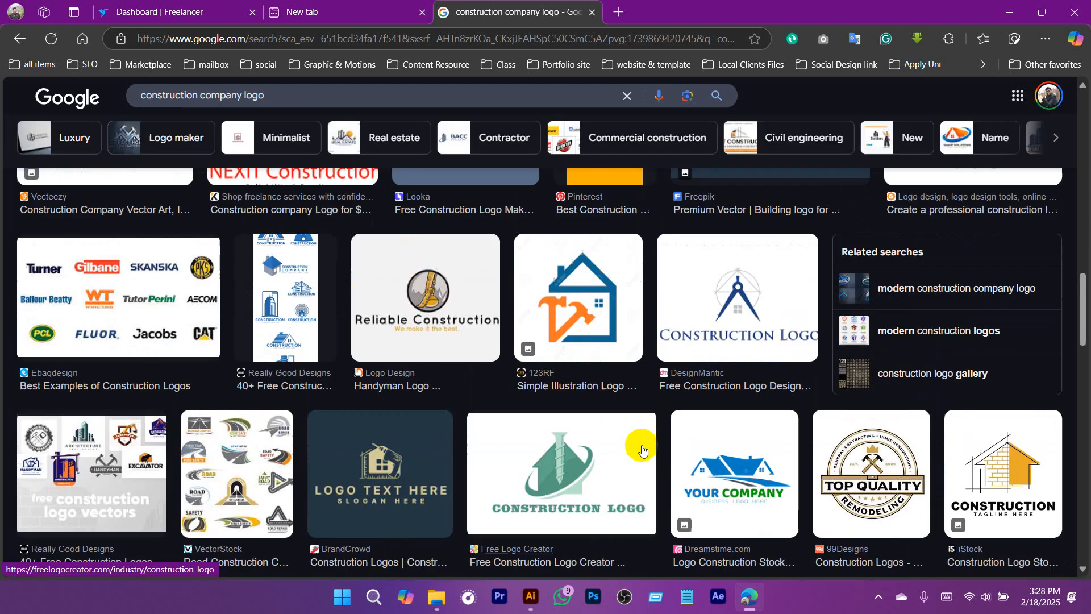
pyautogui.scroll(-7, 642, 445)
pyautogui.scroll(-9, 642, 444)
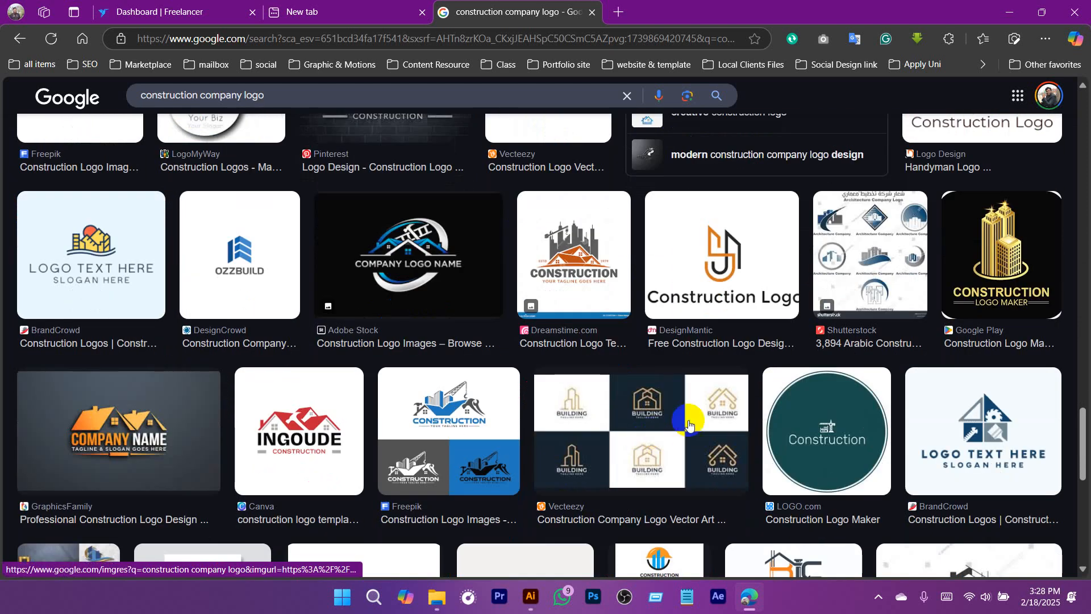
pyautogui.scroll(-5, 690, 425)
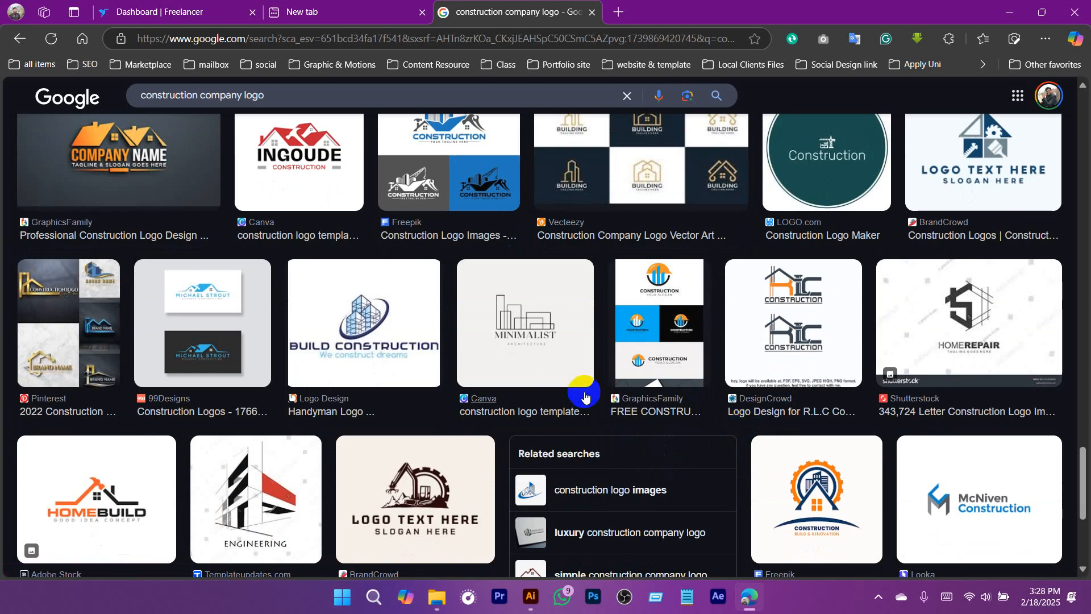
pyautogui.scroll(-5, 558, 390)
pyautogui.scroll(-4, 595, 420)
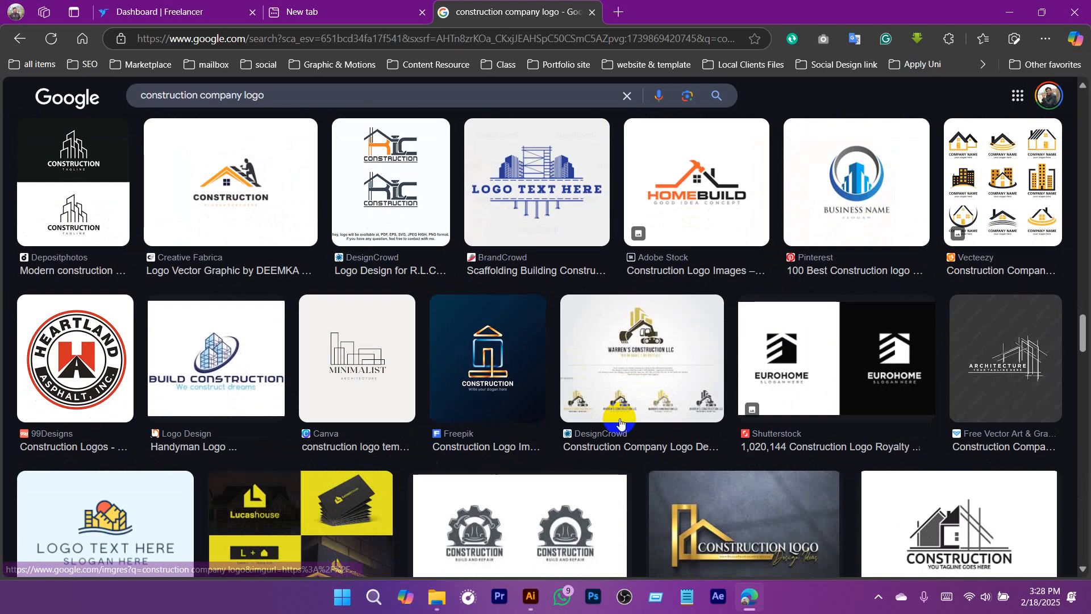
pyautogui.scroll(-5, 611, 318)
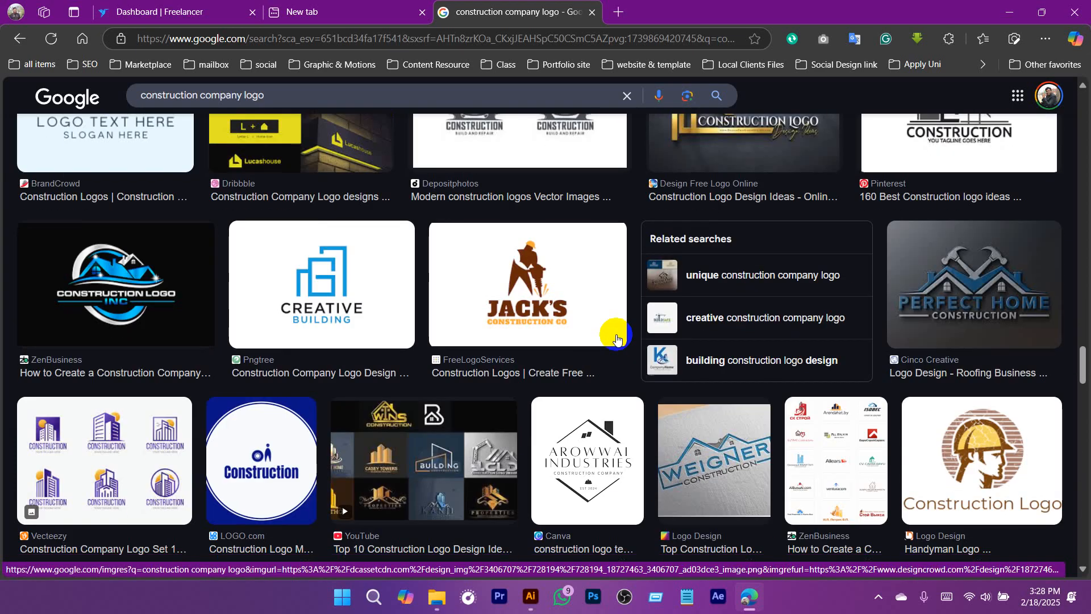
pyautogui.scroll(-5, 472, 318)
pyautogui.scroll(-4, 724, 338)
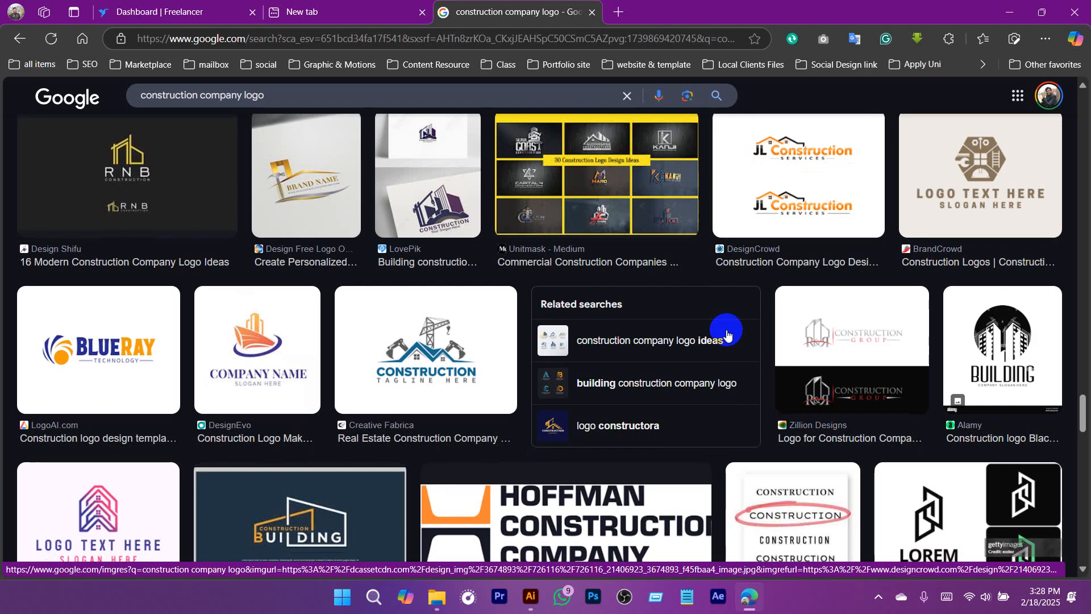
pyautogui.scroll(-7, 649, 347)
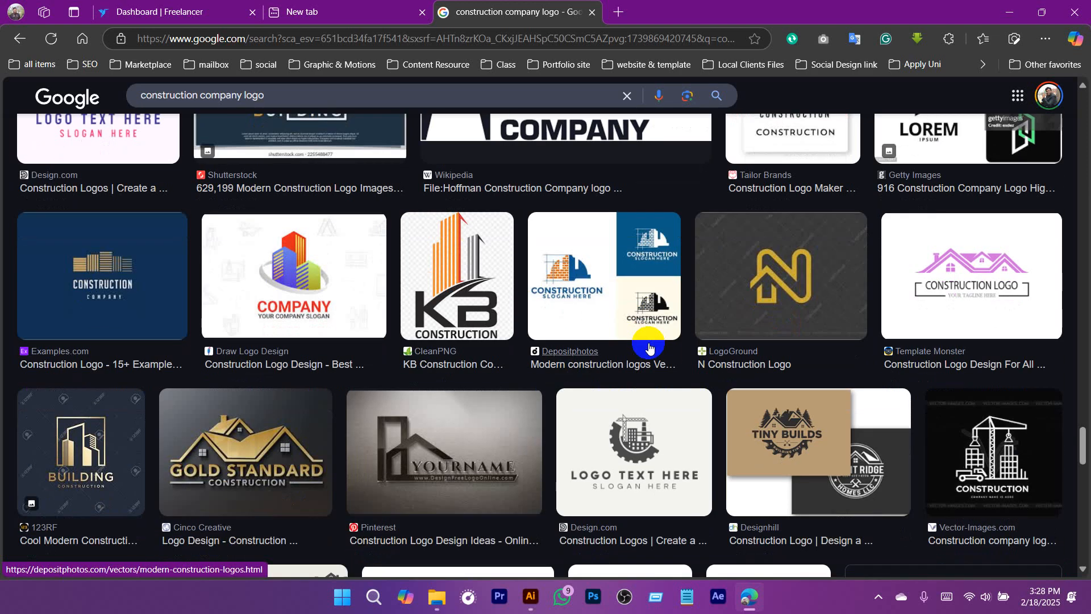
pyautogui.click(413, 299)
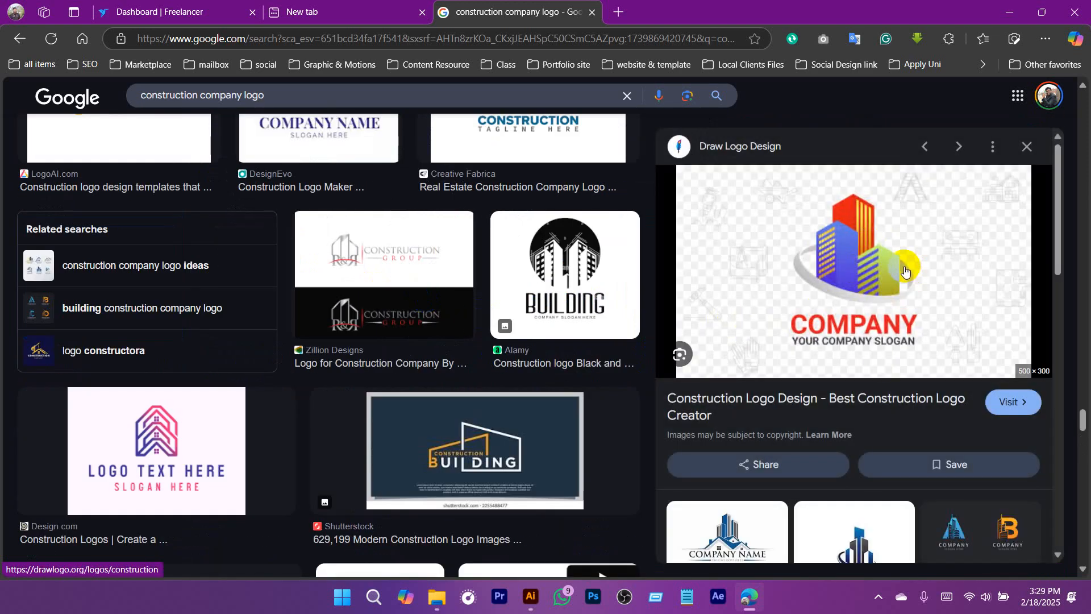
pyautogui.scroll(-5, 905, 271)
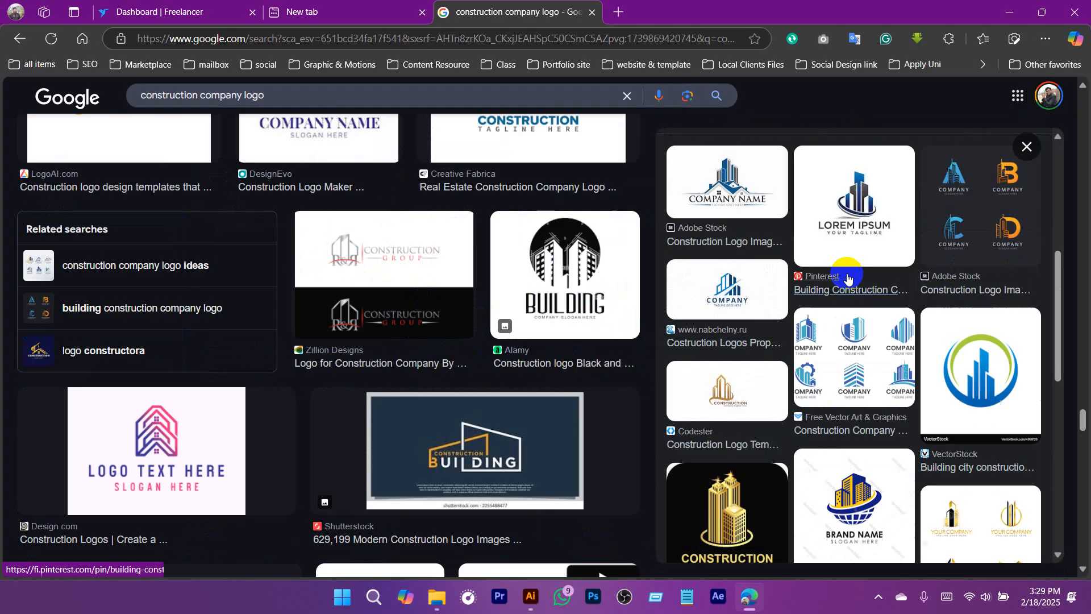
# Switch back to Illustrator, group the roofs-and-buildings logo and move it off the artboard, to its lower right.
pyautogui.click(526, 600)
pyautogui.moveTo(327, 353); pyautogui.dragTo(274, 361)
pyautogui.moveTo(250, 370); pyautogui.dragTo(483, 422)
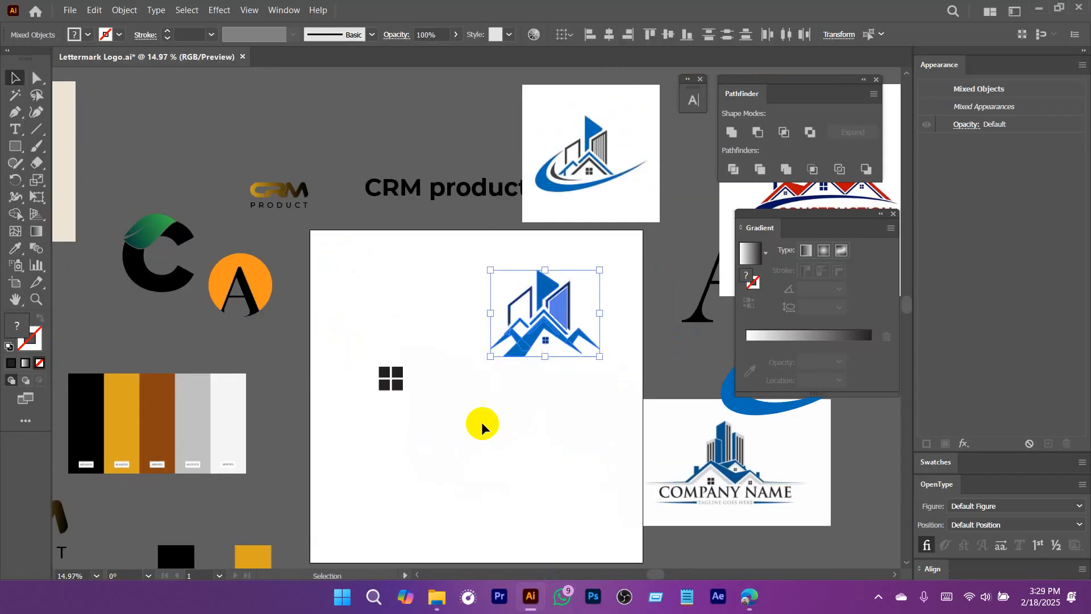
pyautogui.moveTo(571, 409); pyautogui.dragTo(472, 231)
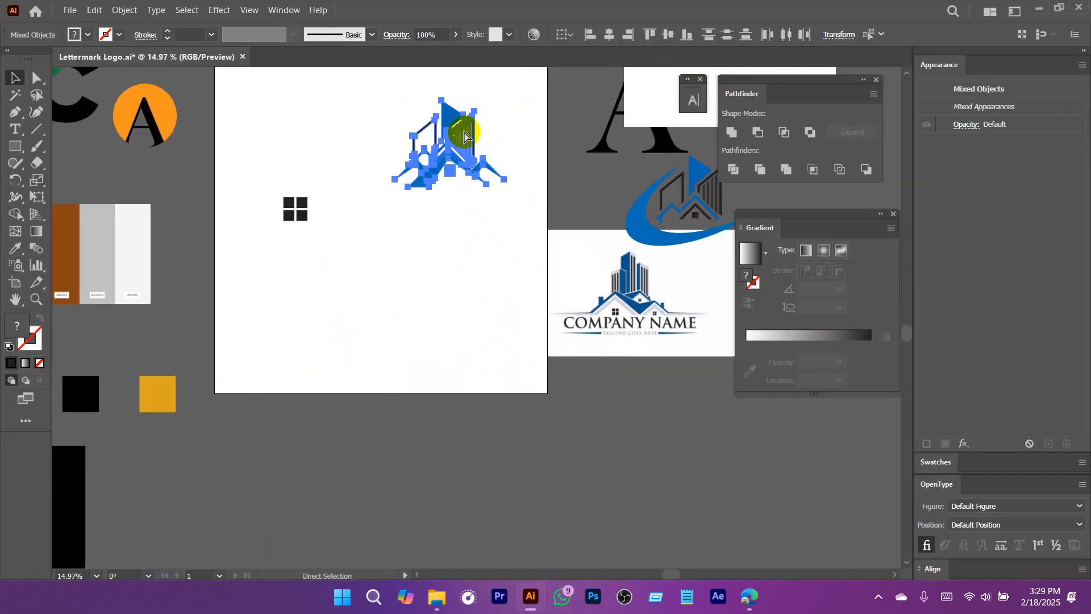
pyautogui.hotkey('ctrl', 'g')
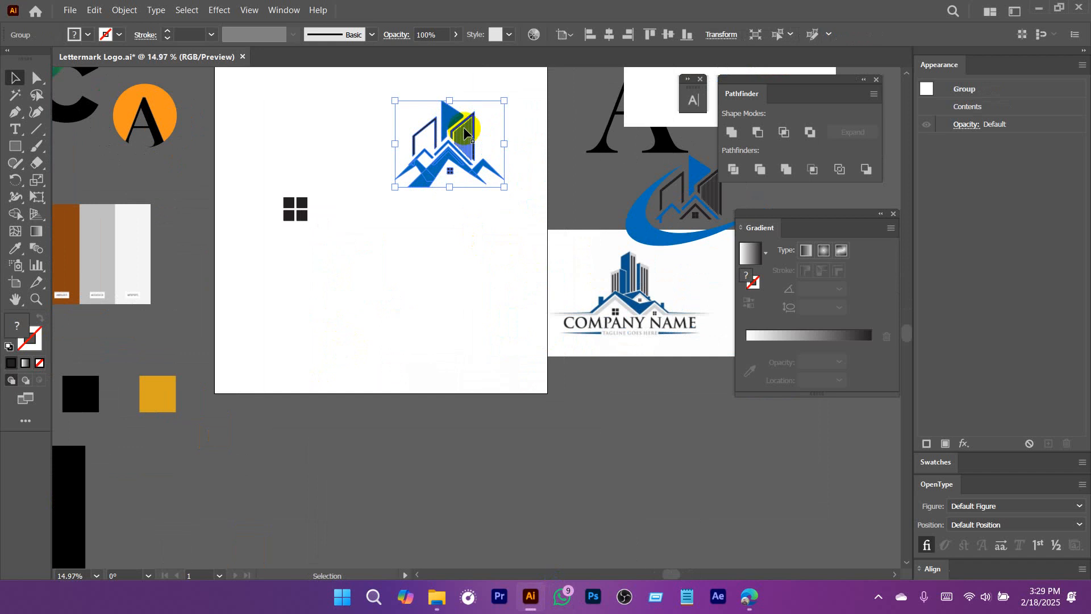
pyautogui.moveTo(457, 118)
pyautogui.mouseDown()
pyautogui.moveTo(626, 436)
pyautogui.moveTo(666, 480)
pyautogui.mouseUp()
# Move the four large black window panes off the artboard to just below it and deselect them.
pyautogui.moveTo(320, 267); pyautogui.dragTo(394, 297)
pyautogui.moveTo(415, 311)
pyautogui.mouseDown()
pyautogui.moveTo(331, 215)
pyautogui.moveTo(328, 541)
pyautogui.mouseUp()
pyautogui.click(482, 245)
pyautogui.moveTo(321, 241); pyautogui.dragTo(298, 235)
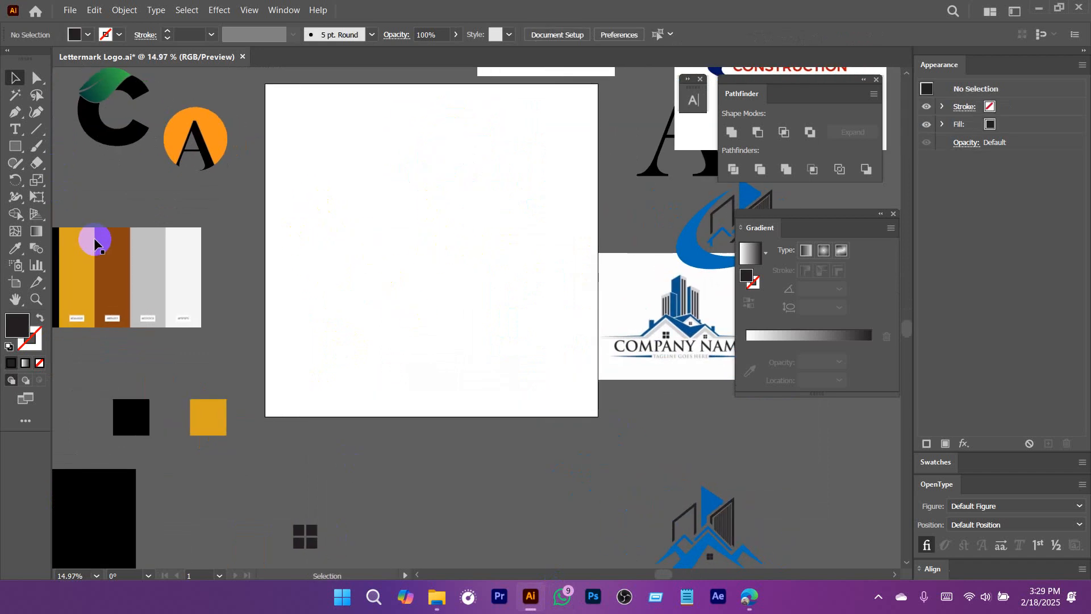
# Display the two-point perspective grid over the empty artboard with the Perspective Grid tool.
pyautogui.click(40, 221)
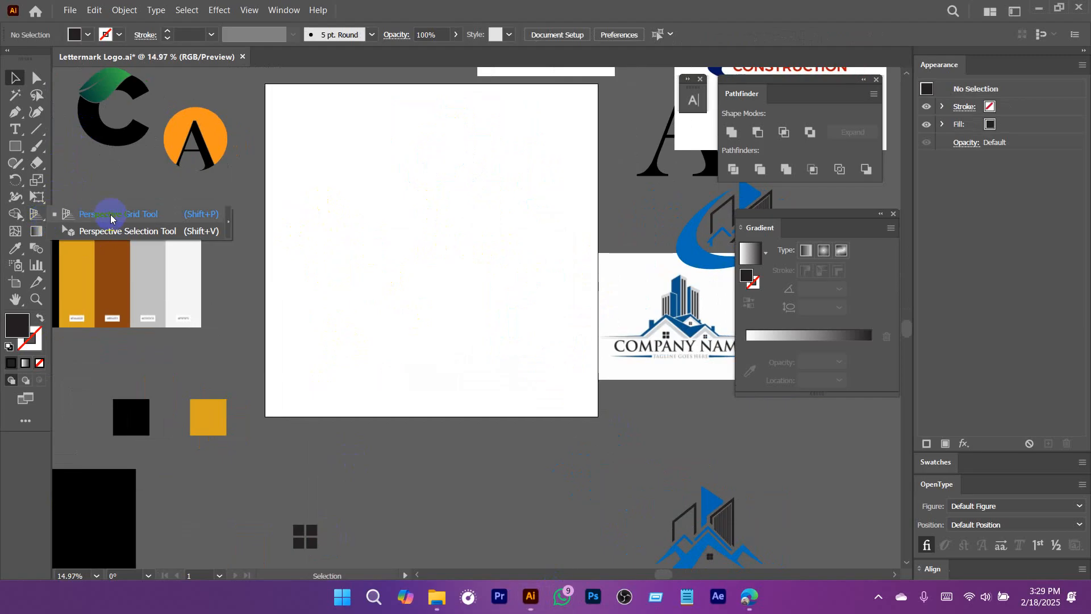
pyautogui.click(111, 218)
pyautogui.scroll(5, 390, 244)
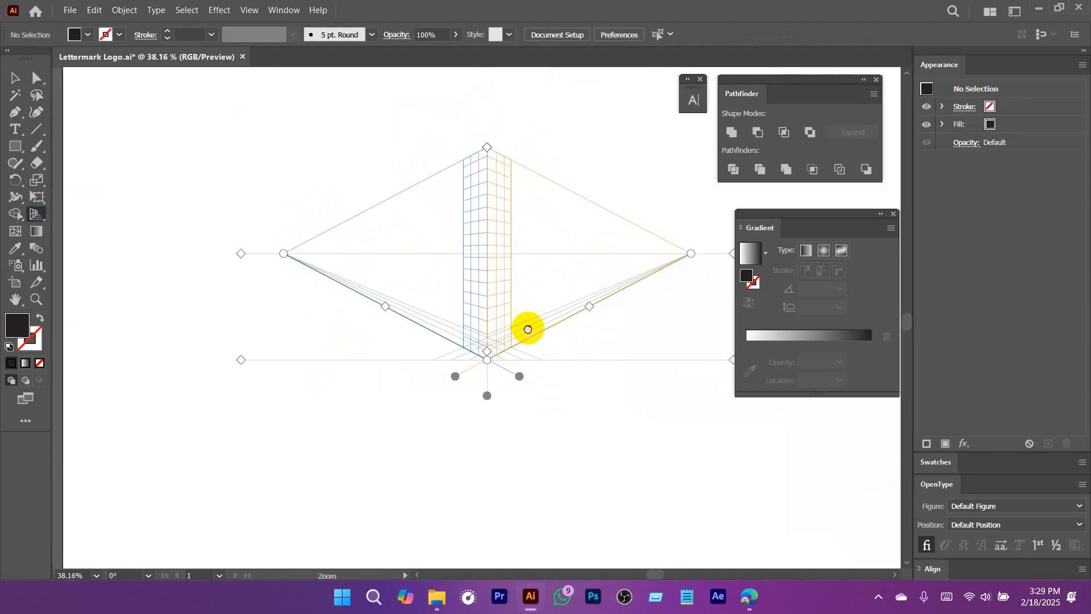
pyautogui.scroll(3, 527, 330)
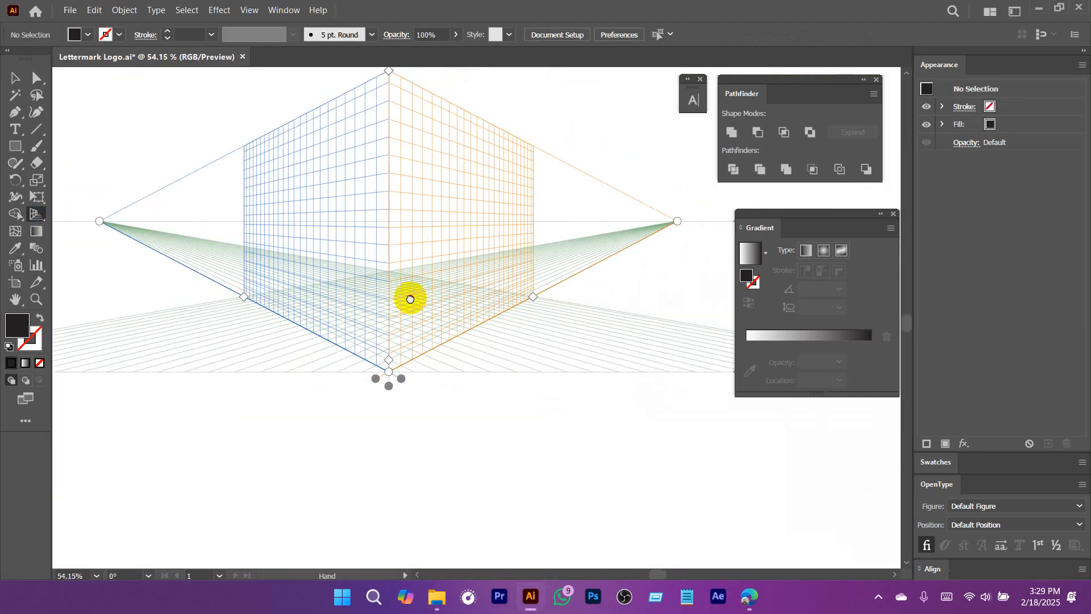
pyautogui.moveTo(410, 299); pyautogui.dragTo(388, 312)
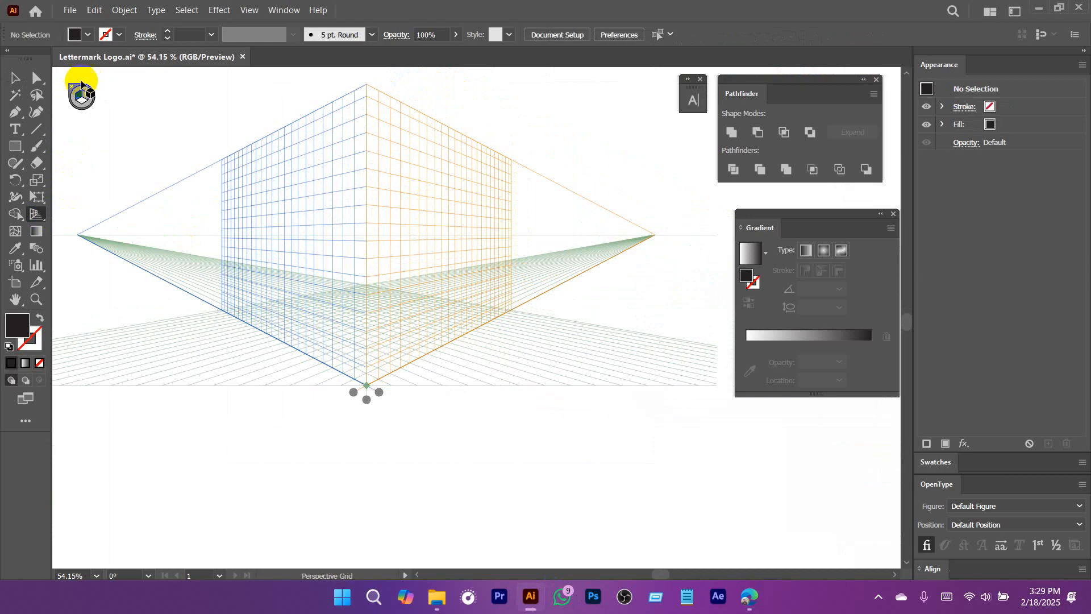
# Make the right grid plane active and draw a tall black rectangle on it, starting from the central vertical edge.
pyautogui.click(82, 98)
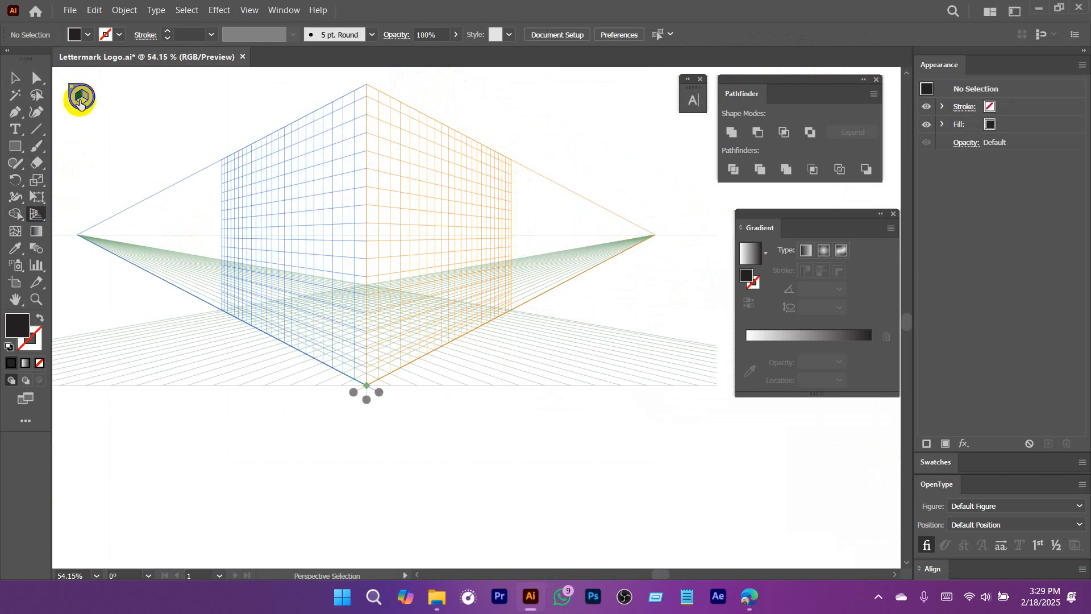
pyautogui.hotkey('shift', 'p')
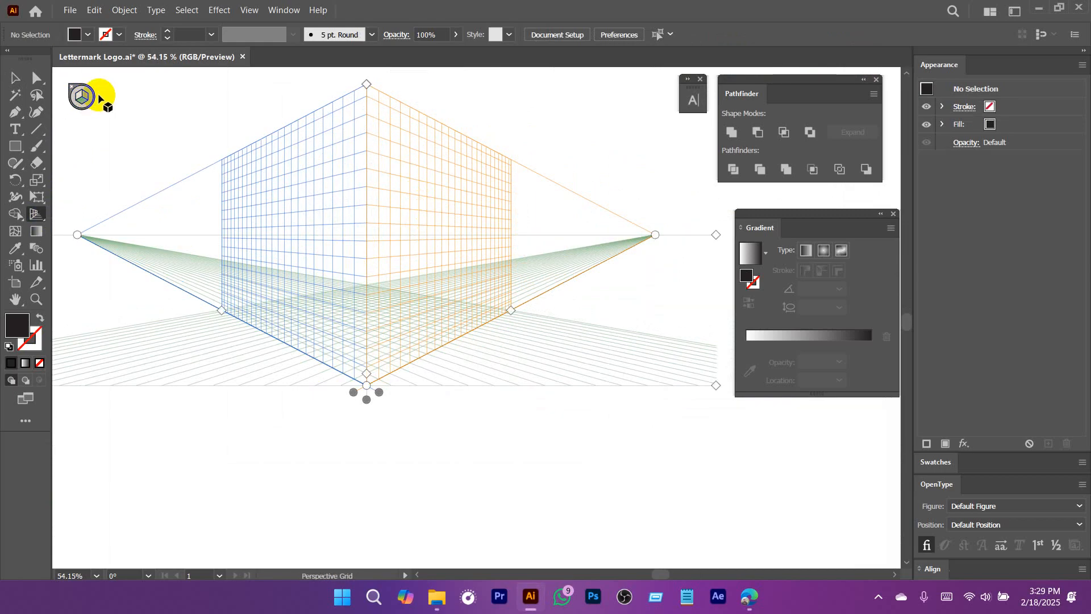
pyautogui.click(85, 102)
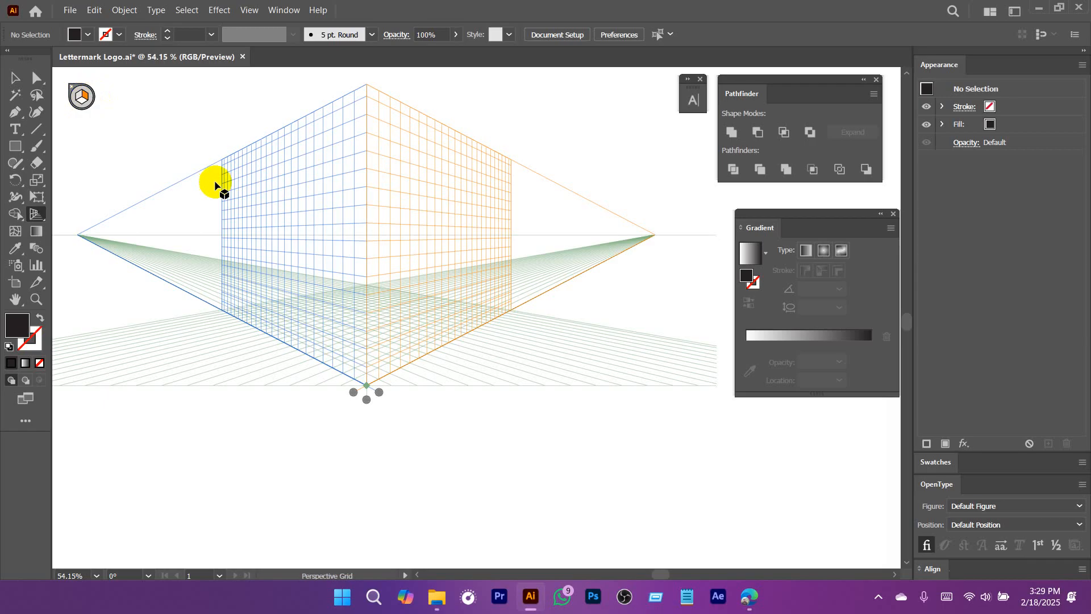
pyautogui.click(76, 97)
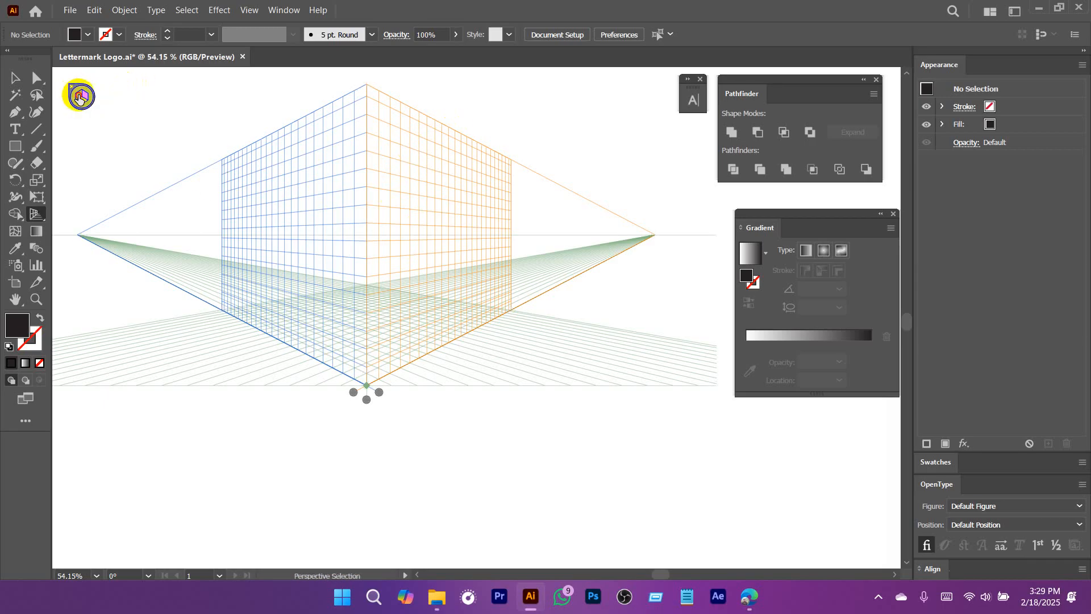
pyautogui.click(82, 102)
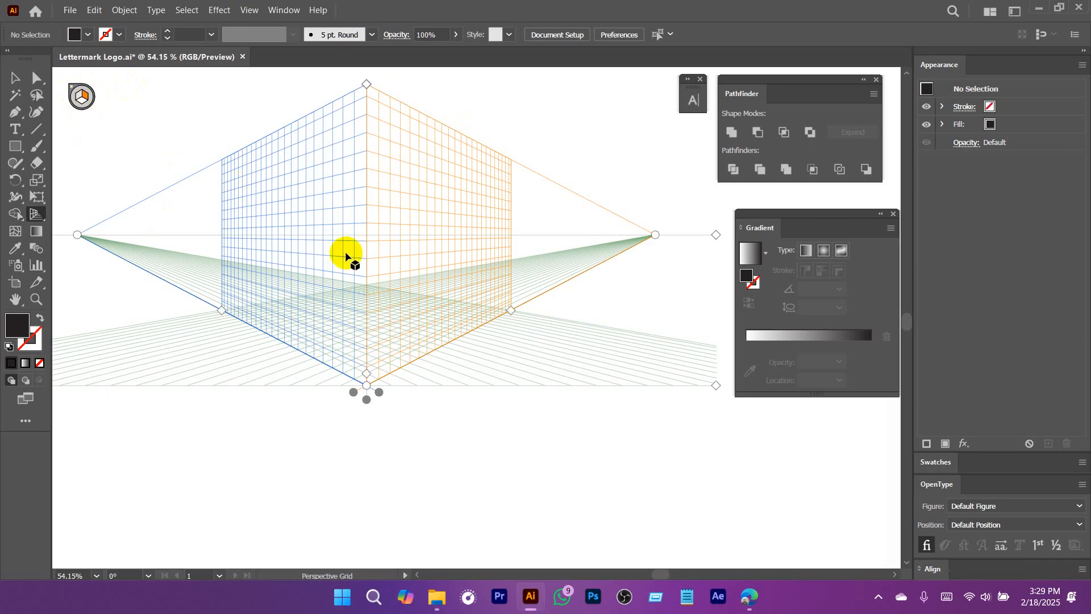
pyautogui.hotkey('shift', 'p')
pyautogui.click(23, 152)
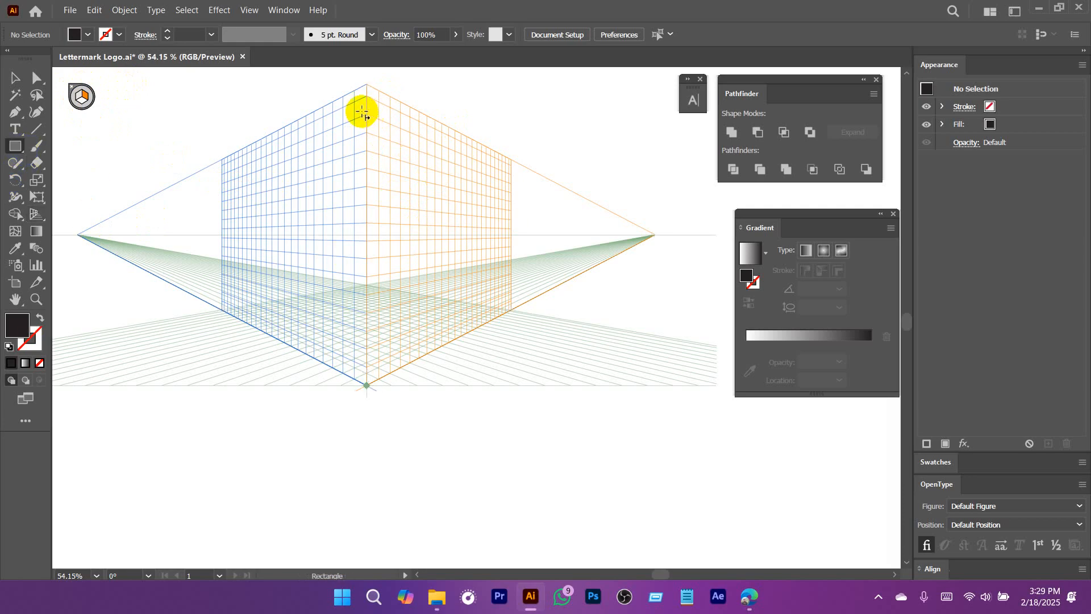
pyautogui.moveTo(367, 115)
pyautogui.mouseDown()
pyautogui.moveTo(435, 301)
pyautogui.moveTo(474, 233)
pyautogui.moveTo(509, 205)
pyautogui.moveTo(485, 343)
pyautogui.moveTo(214, 296)
pyautogui.moveTo(555, 236)
pyautogui.moveTo(413, 277)
pyautogui.moveTo(433, 282)
pyautogui.mouseUp()
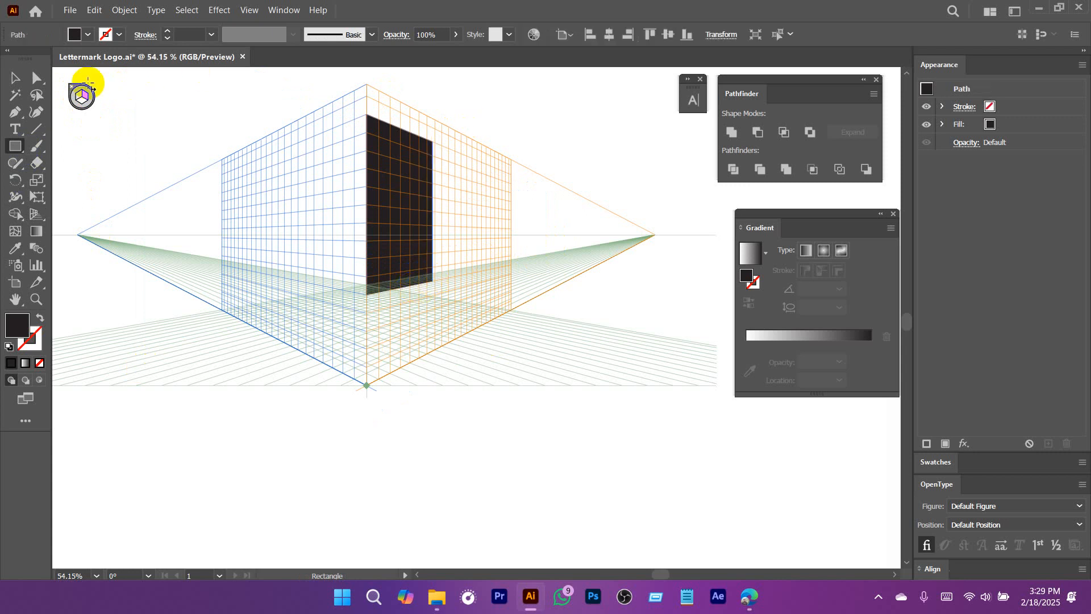
# Make the left grid plane active and draw a narrower black rectangle on it, leaving a small gap before the central edge.
pyautogui.click(81, 96)
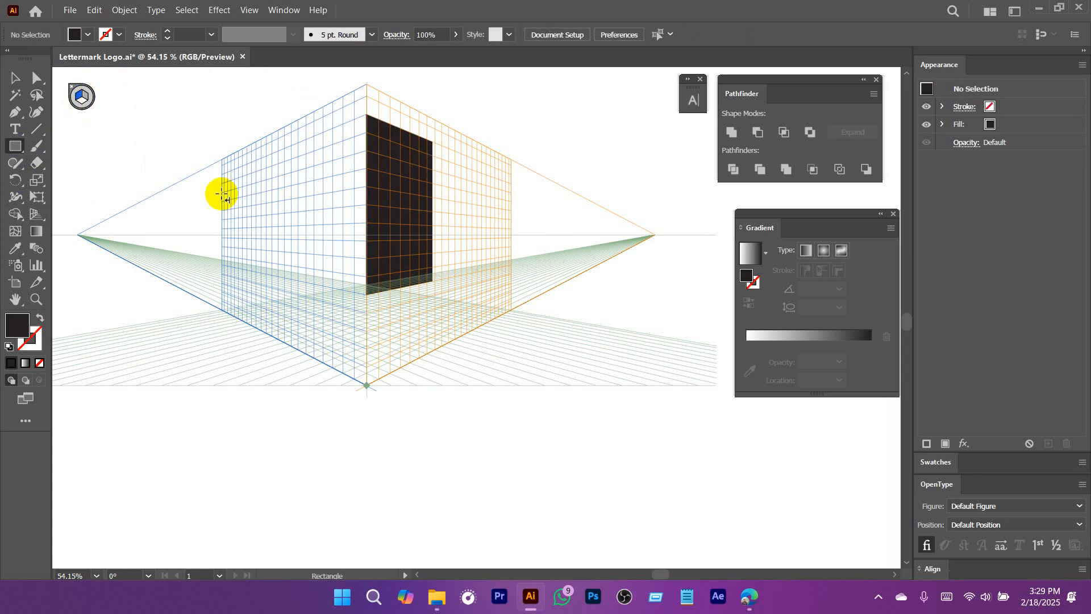
pyautogui.moveTo(367, 134); pyautogui.dragTo(336, 285)
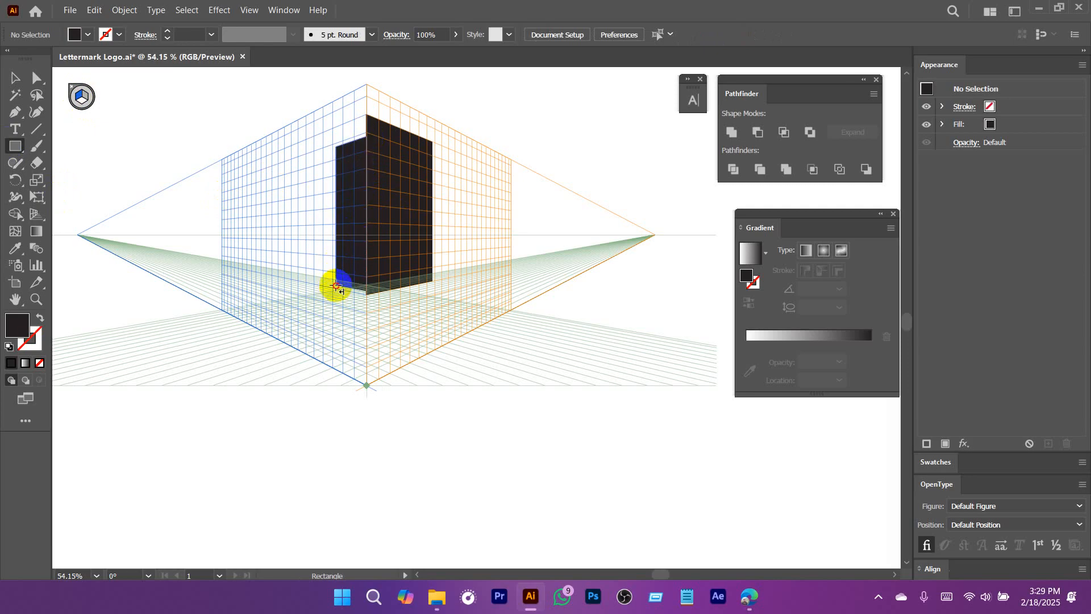
pyautogui.hotkey('ctrl', 'z')
pyautogui.moveTo(353, 136); pyautogui.dragTo(320, 285)
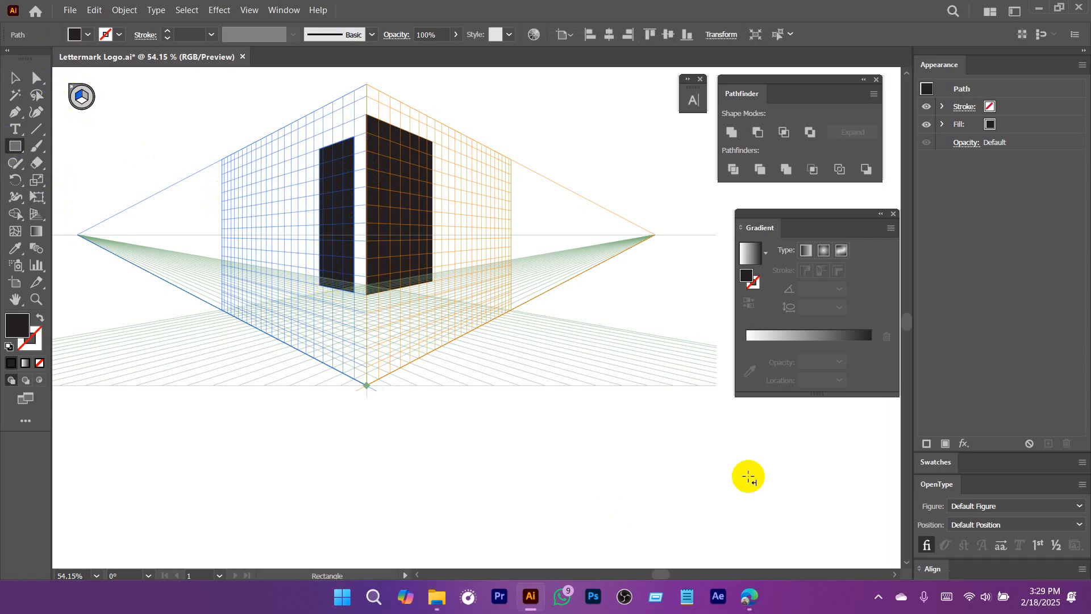
# Hide the perspective grid and leave both black building walls deselected.
pyautogui.click(881, 595)
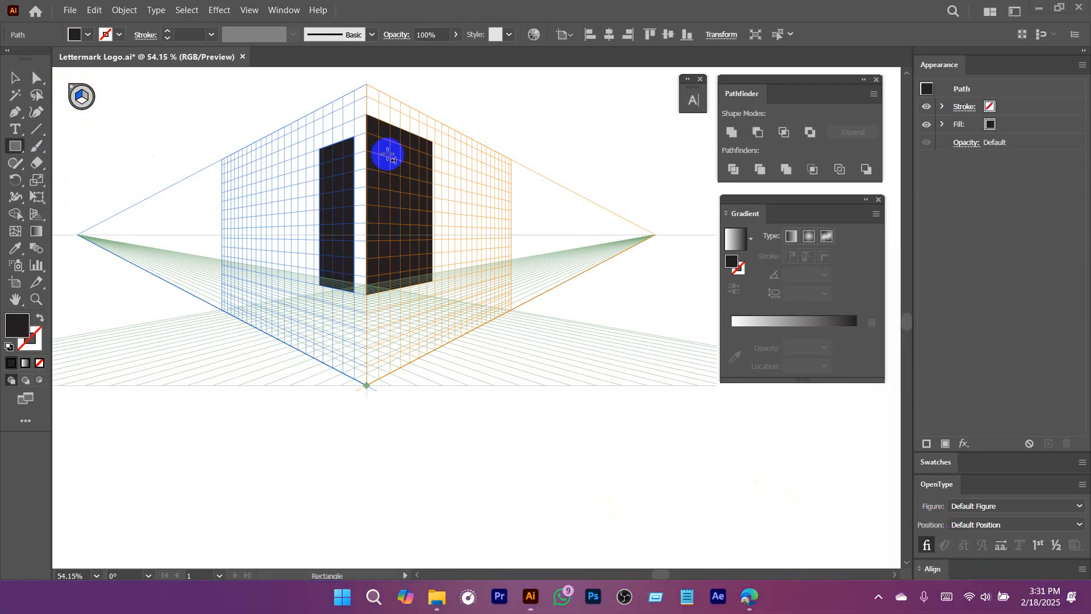
pyautogui.click(28, 91)
pyautogui.click(497, 110)
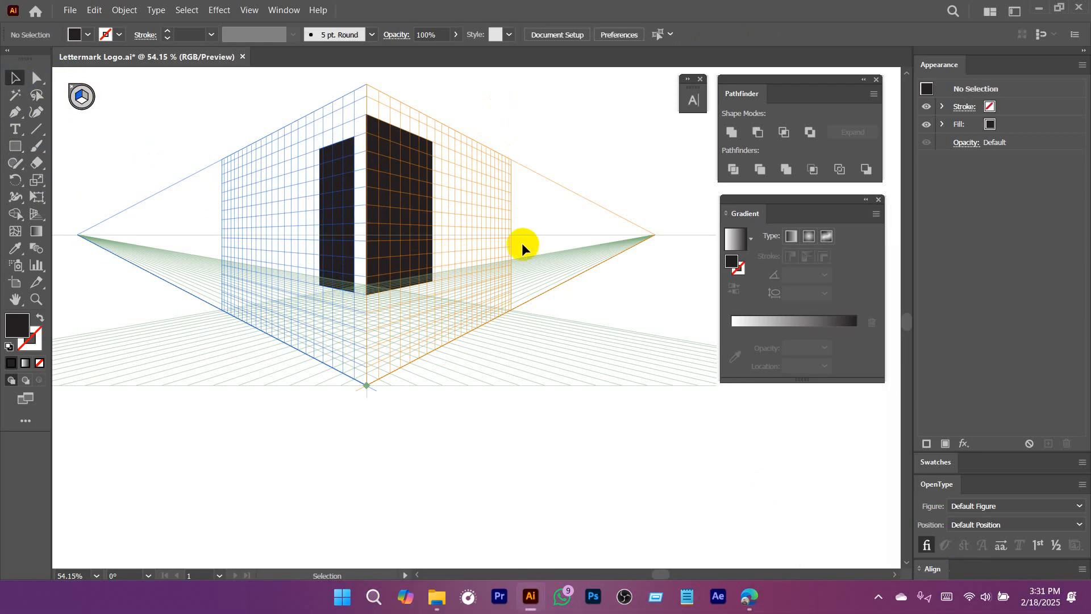
pyautogui.click(257, 8)
pyautogui.moveTo(344, 470)
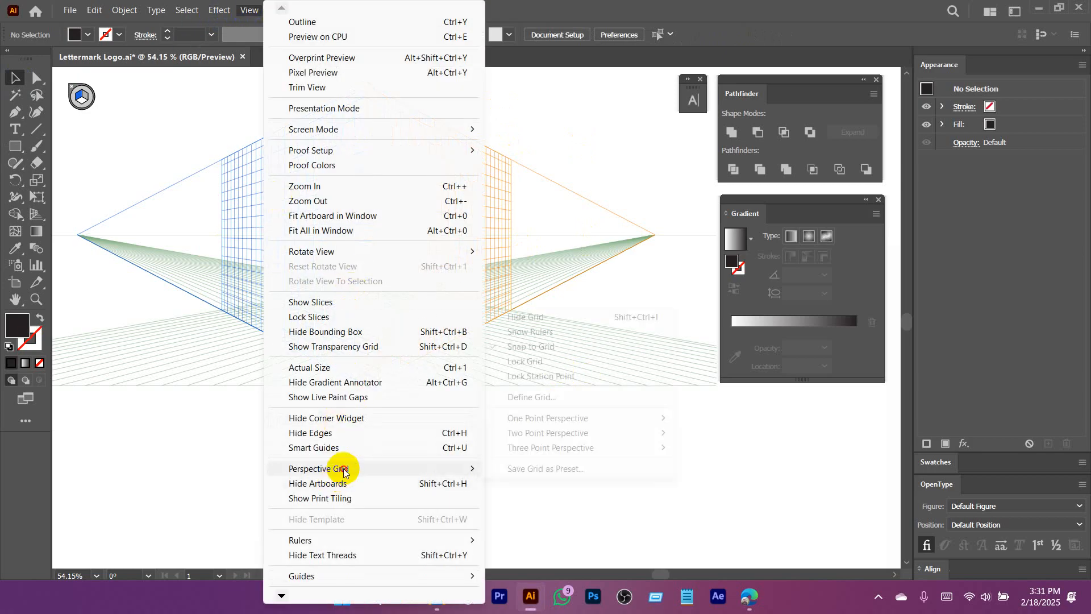
pyautogui.click(523, 317)
pyautogui.press('space')
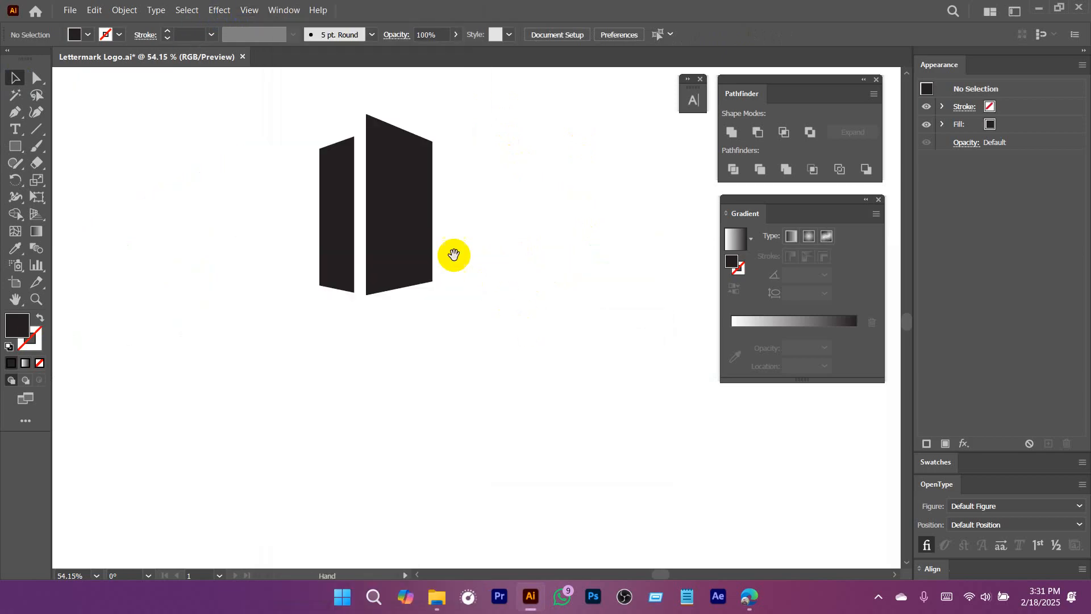
pyautogui.moveTo(453, 254); pyautogui.dragTo(523, 334)
pyautogui.click(486, 243)
pyautogui.scroll(2, 494, 302)
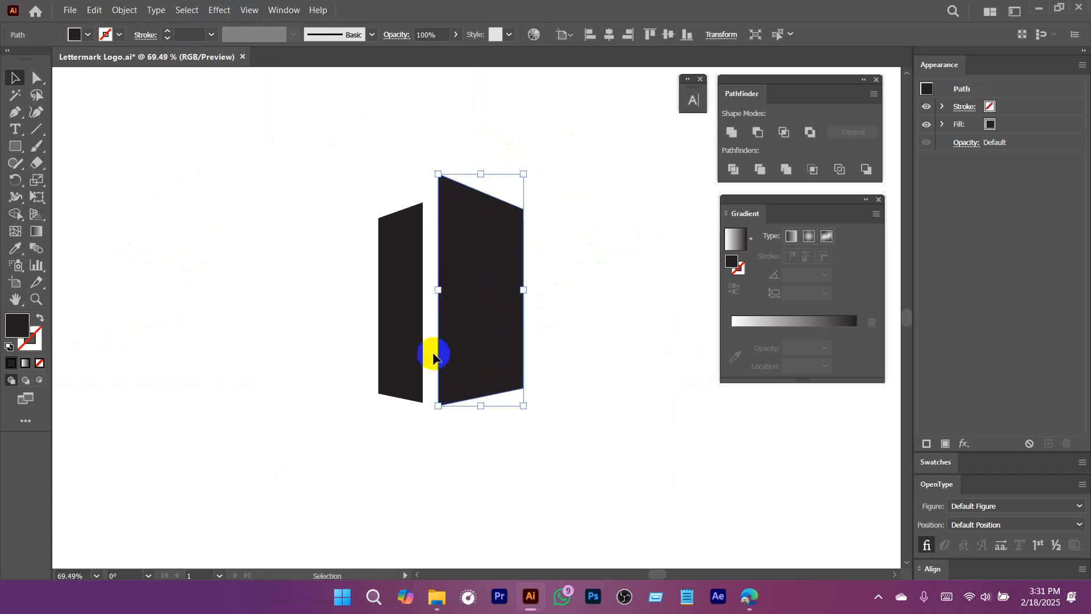
pyautogui.click(590, 366)
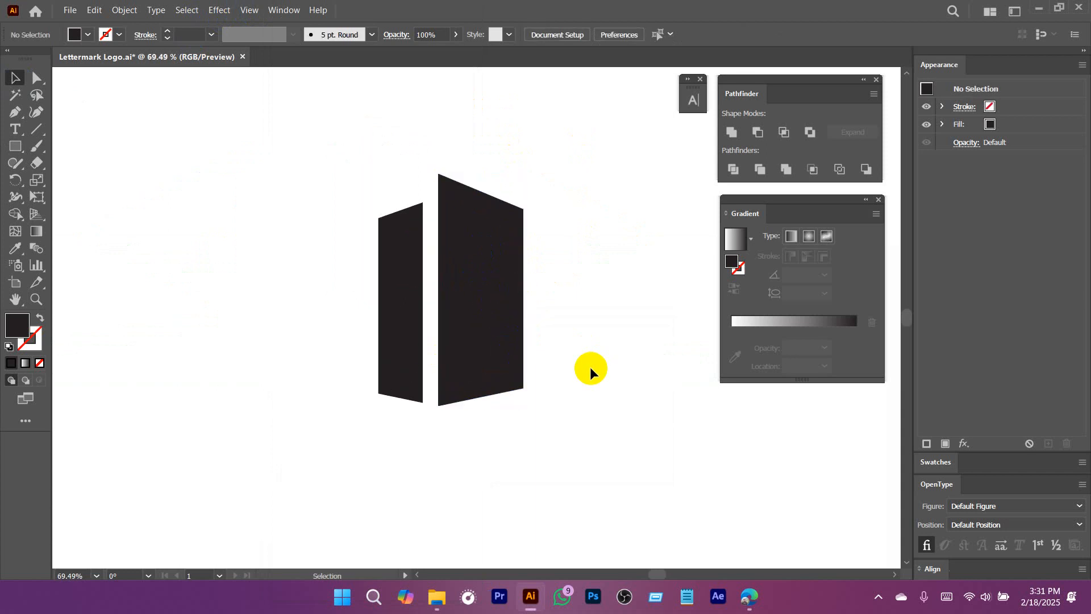
# Fill the taller right wall with the light orange swatch and deselect it.
pyautogui.click(512, 295)
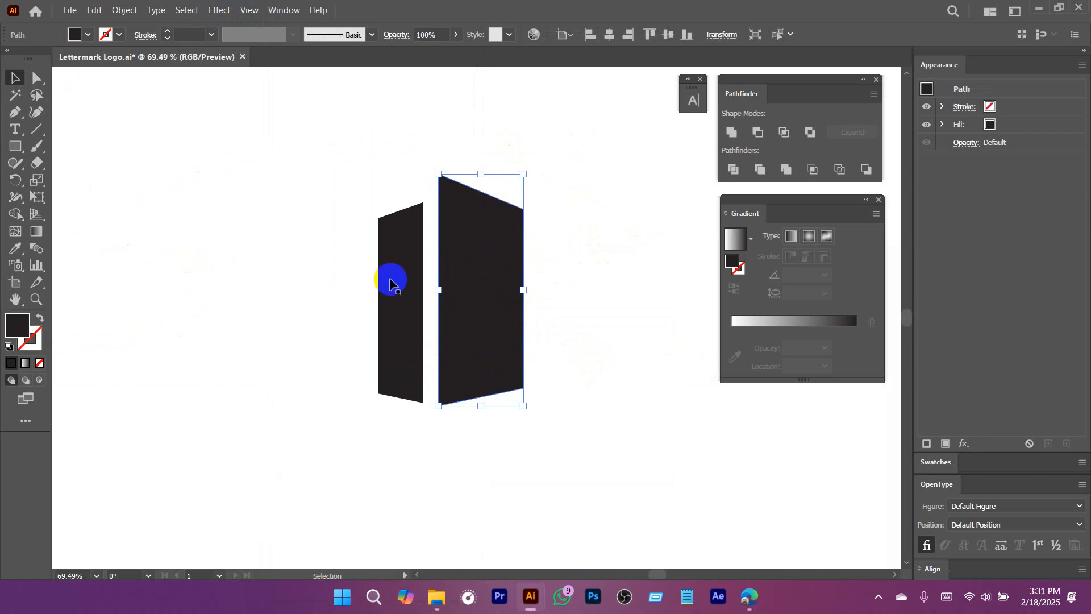
pyautogui.click(88, 34)
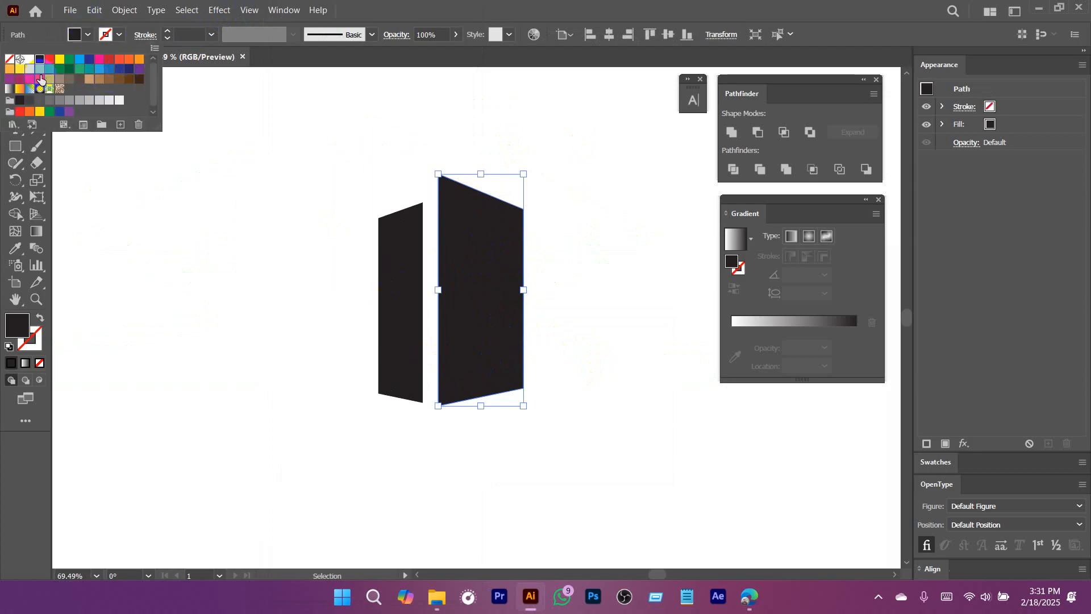
pyautogui.click(20, 69)
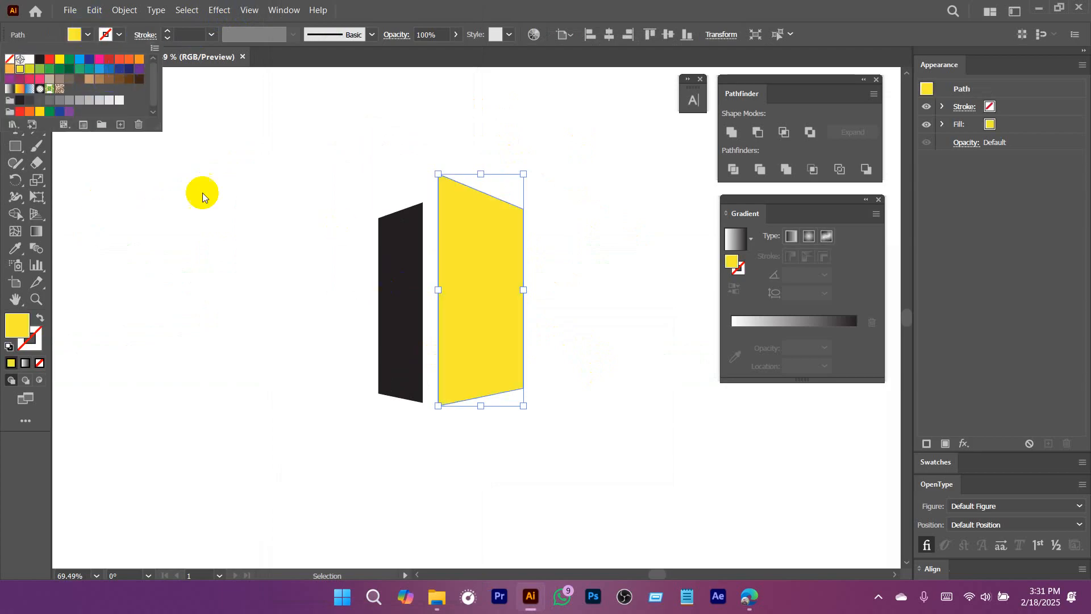
pyautogui.click(9, 69)
pyautogui.click(358, 256)
pyautogui.click(317, 333)
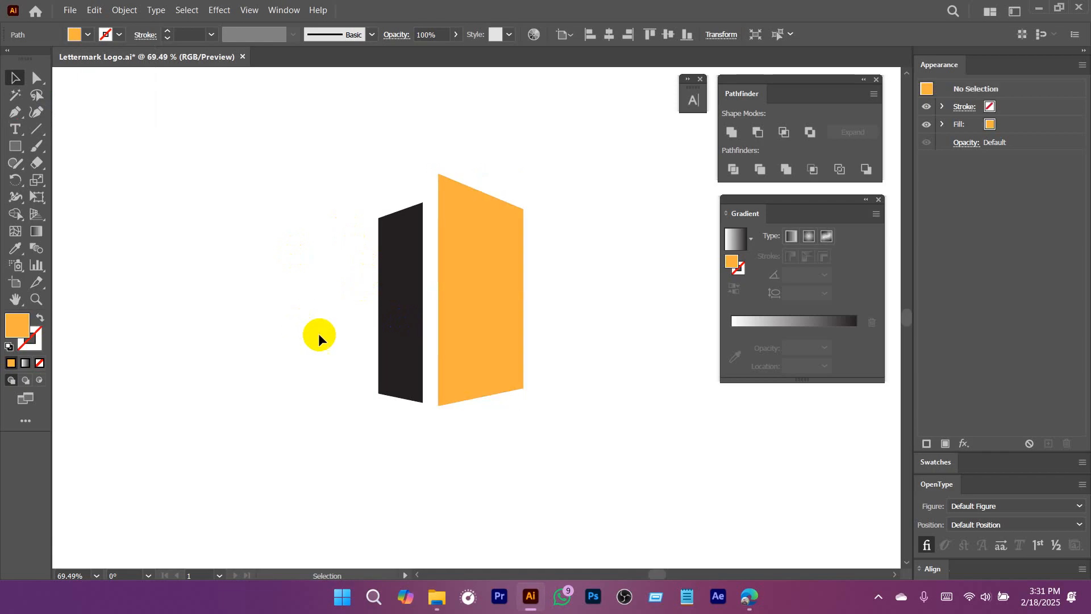
# Draw a straight vertical line down the middle of the orange wall with the Line Segment tool.
pyautogui.press('space')
pyautogui.moveTo(467, 341); pyautogui.dragTo(503, 314)
pyautogui.moveTo(559, 334); pyautogui.dragTo(346, 372)
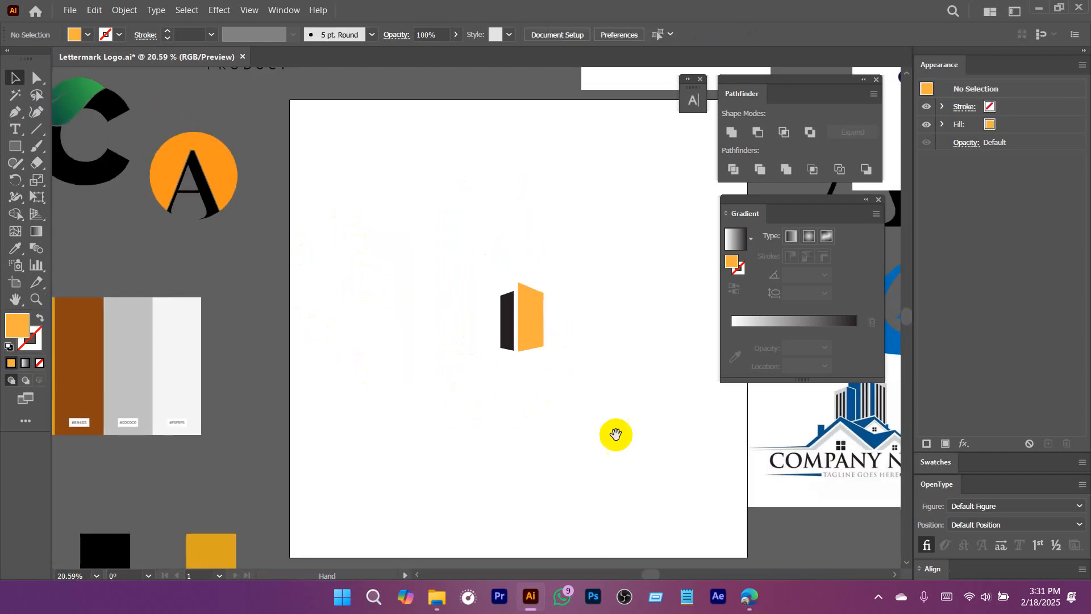
pyautogui.moveTo(465, 305); pyautogui.dragTo(625, 422)
pyautogui.moveTo(626, 422); pyautogui.dragTo(433, 379)
pyautogui.moveTo(419, 310); pyautogui.dragTo(505, 358)
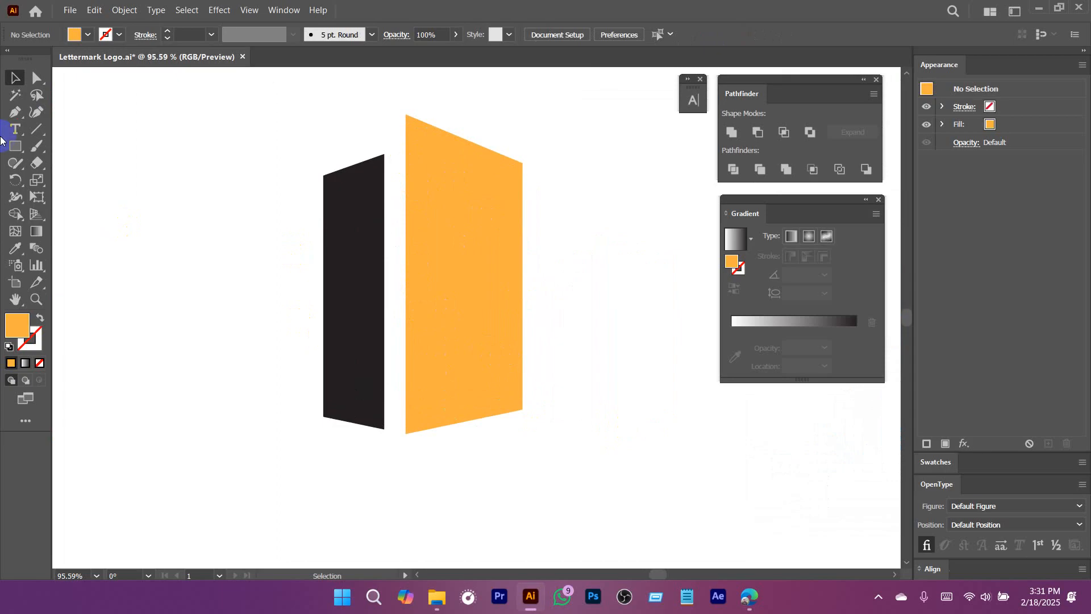
pyautogui.click(40, 132)
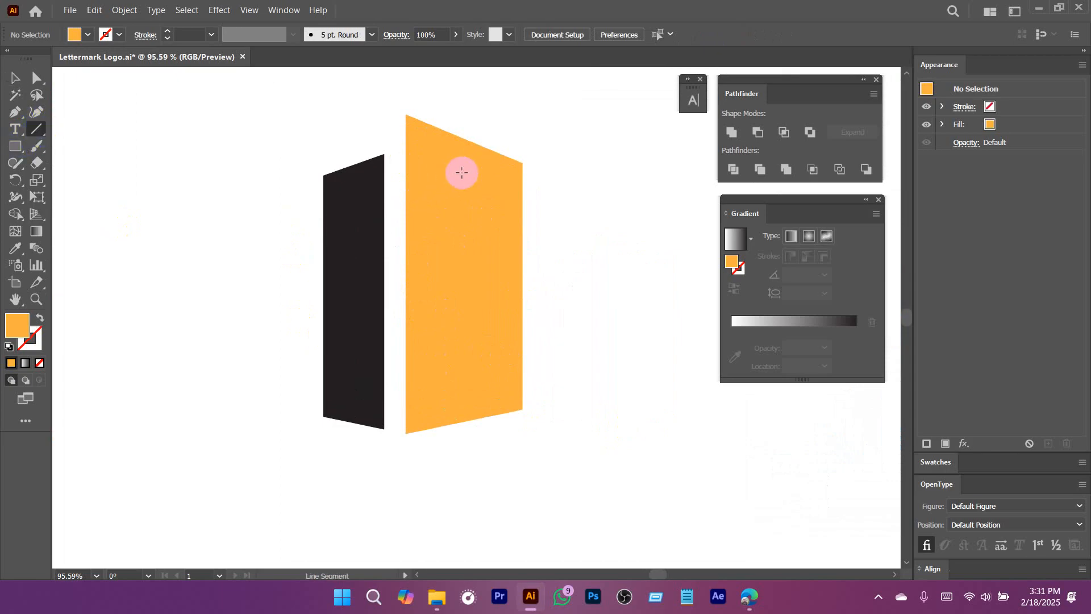
pyautogui.moveTo(464, 159); pyautogui.dragTo(465, 374)
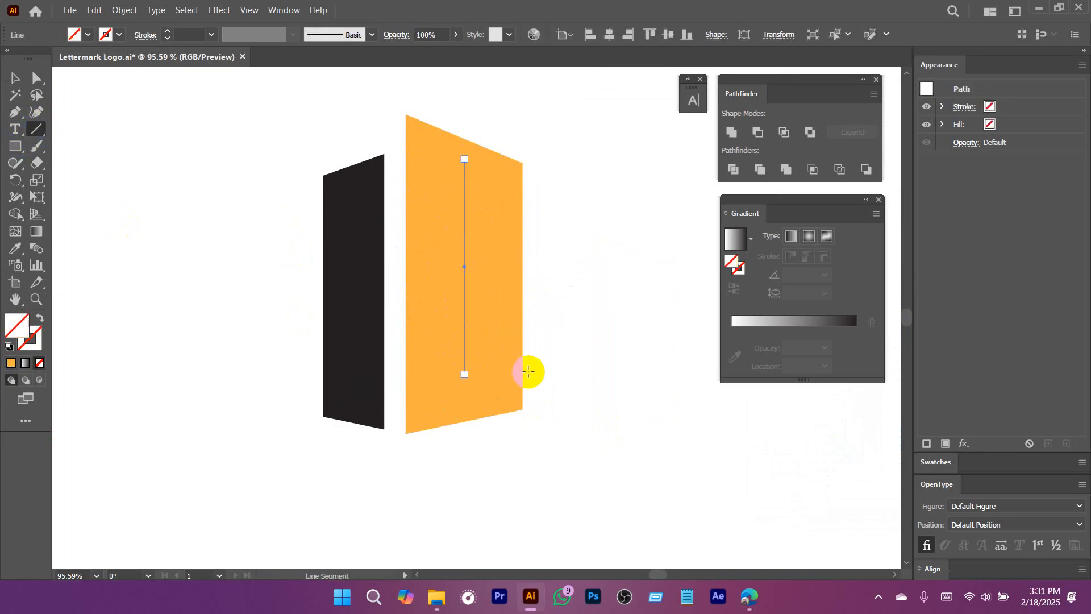
pyautogui.press('v')
# Give the vertical line on the orange wall a 30 pt stroke.
pyautogui.click(467, 216)
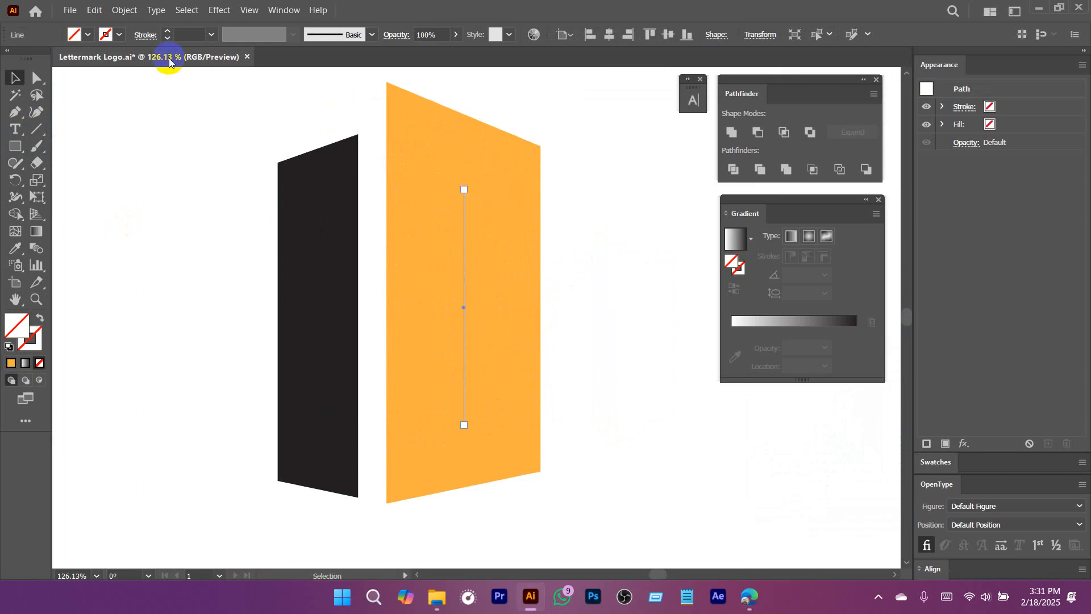
pyautogui.click(190, 35)
pyautogui.write('30')
pyautogui.press('Return')
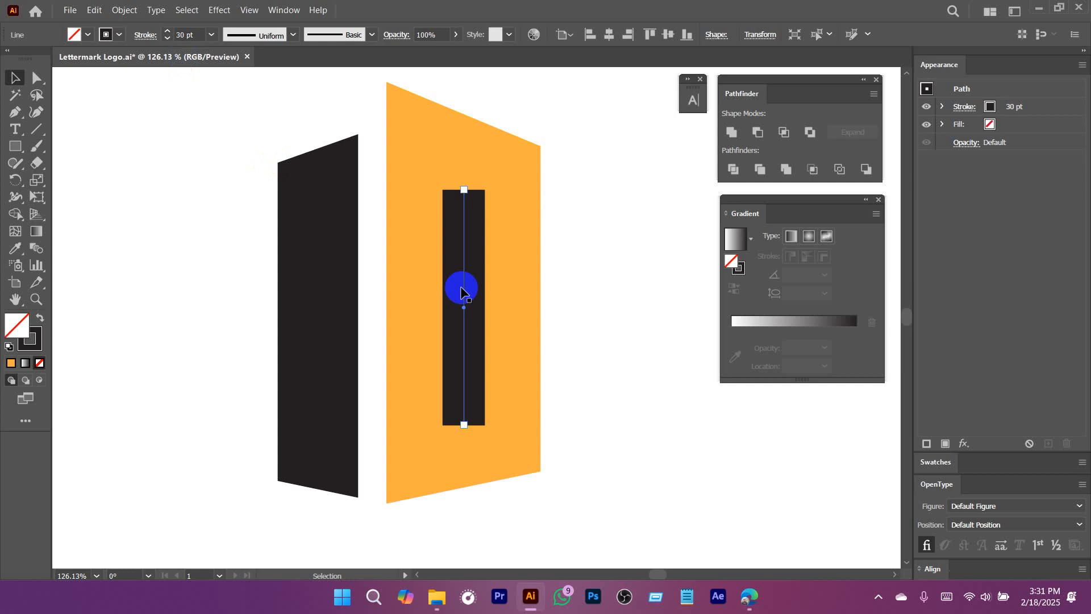
# Make the line's stroke dashed with a 14 pt dash to form a column of windows.
pyautogui.click(143, 38)
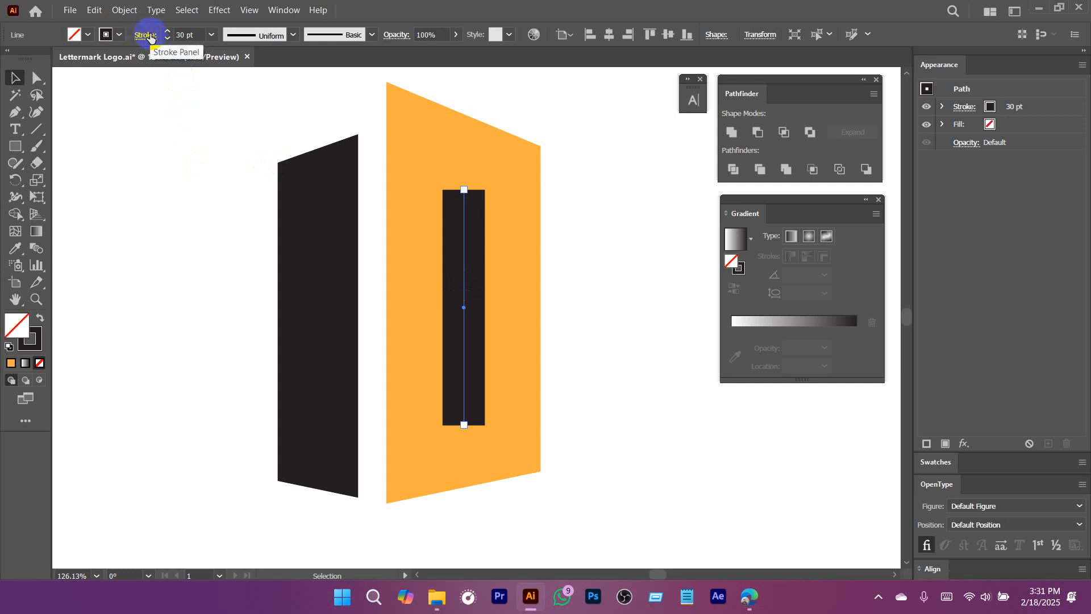
pyautogui.click(149, 38)
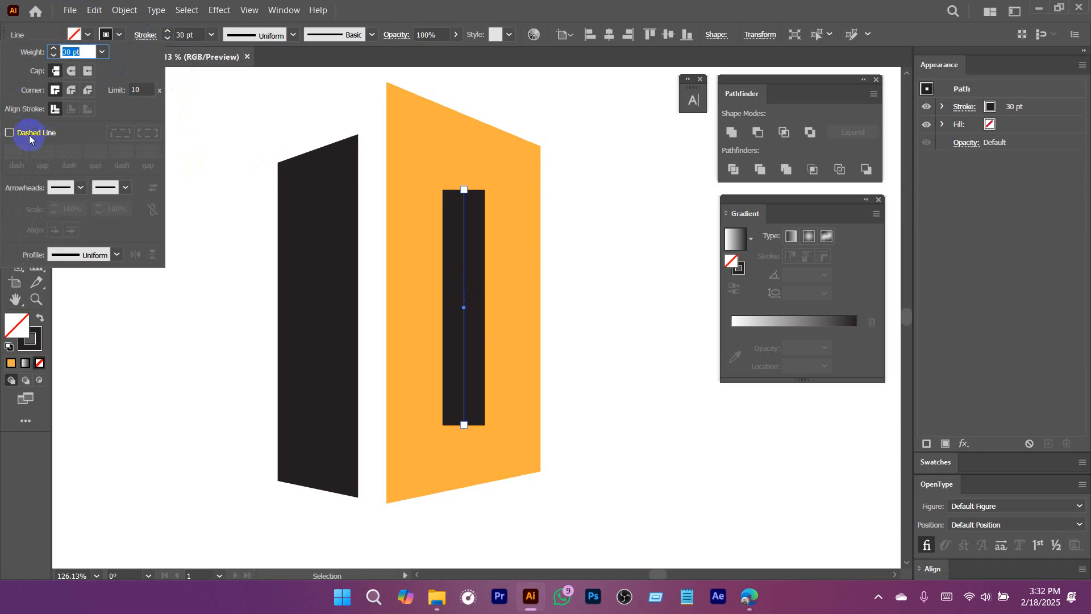
pyautogui.click(10, 133)
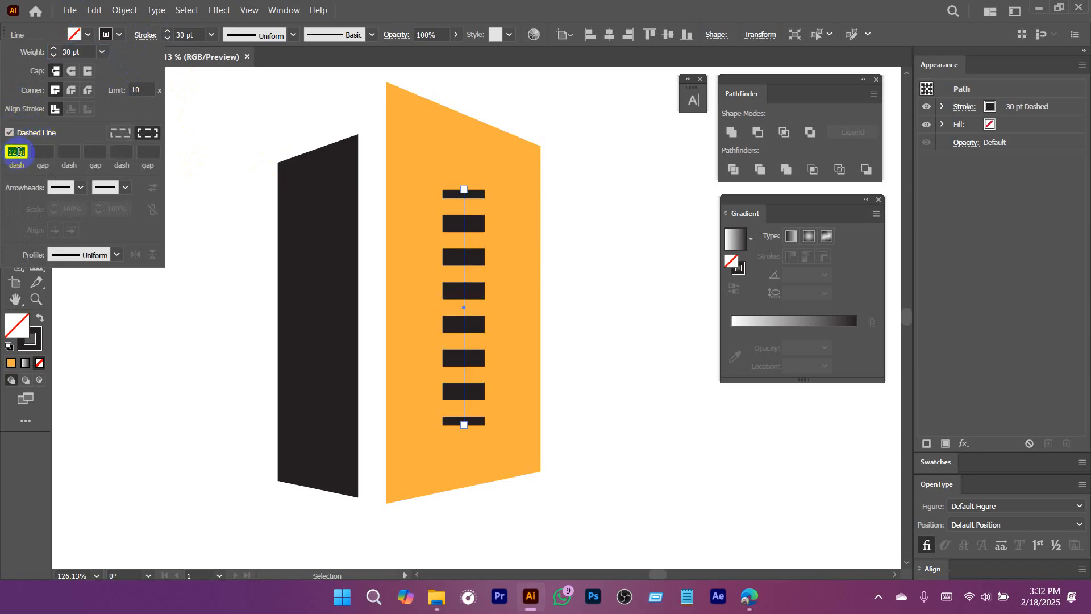
pyautogui.scroll(-1, 19, 152)
pyautogui.scroll(-1, 19, 152)
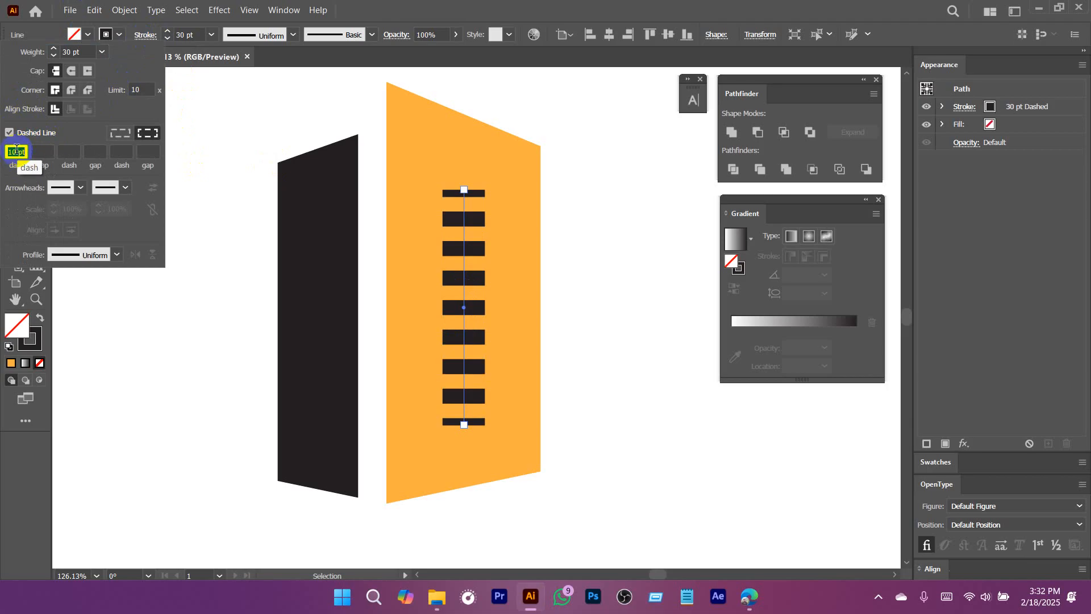
pyautogui.scroll(-3, 17, 151)
pyautogui.scroll(12, 17, 150)
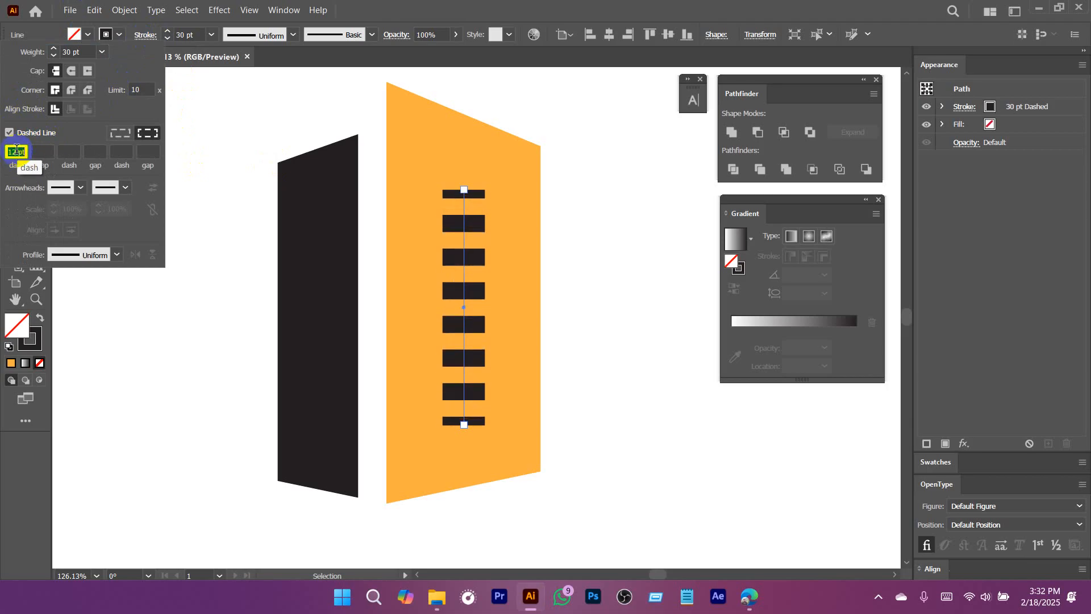
pyautogui.scroll(-6, 17, 151)
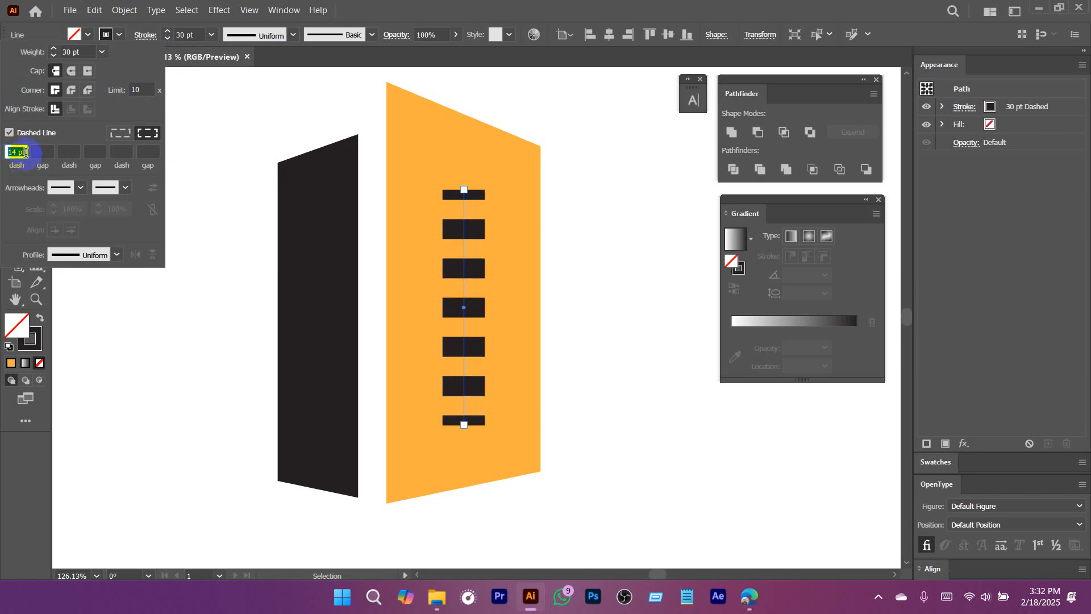
# Extend the dashed line's upper end straight up, closer to the orange wall's top edge.
pyautogui.click(464, 196)
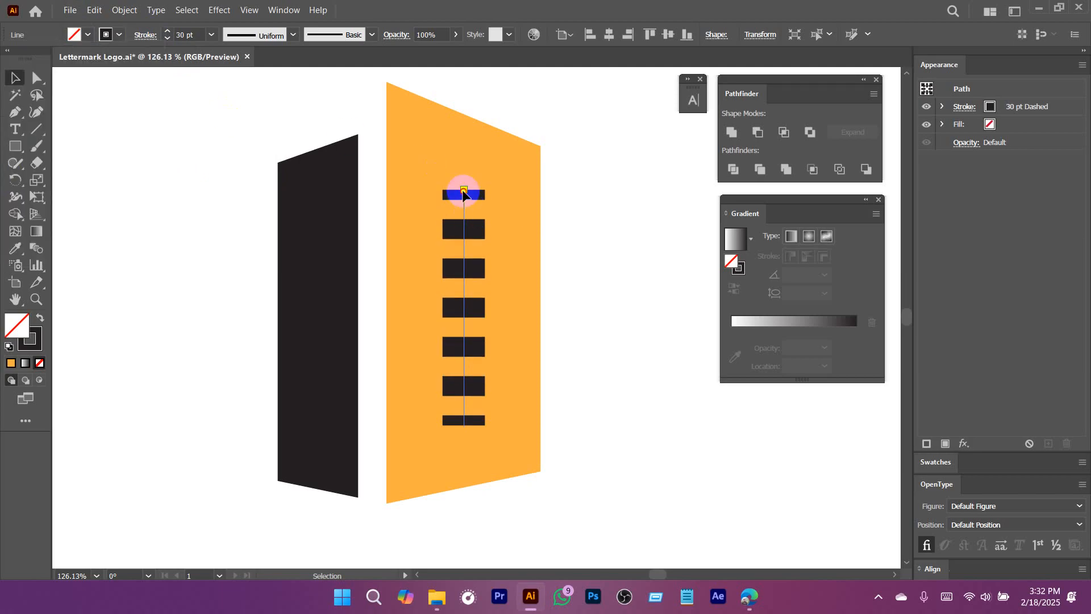
pyautogui.moveTo(464, 192); pyautogui.dragTo(463, 168)
pyautogui.click(463, 305)
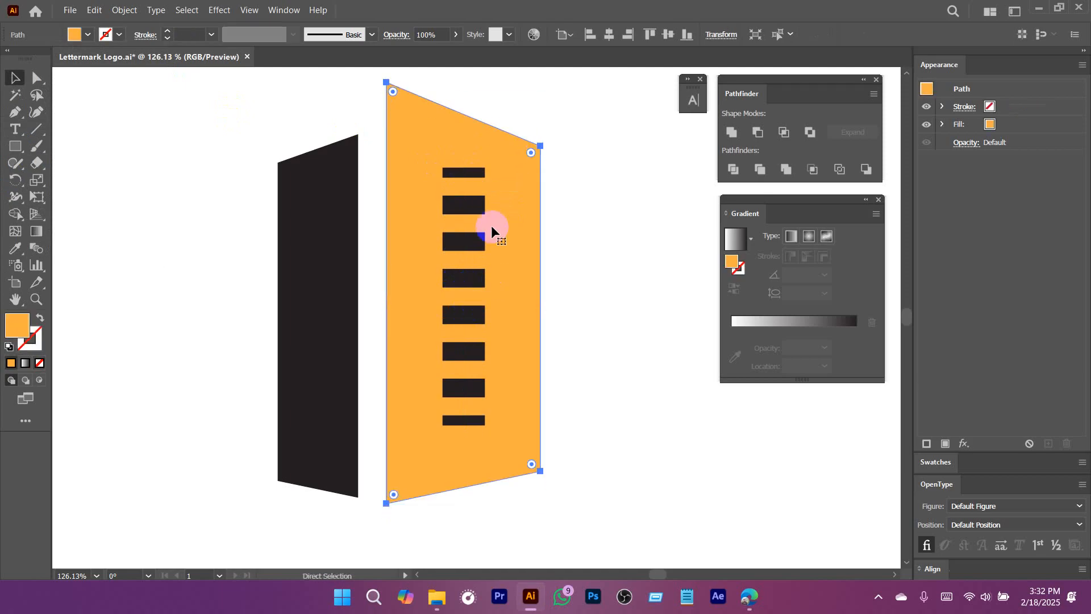
# Expand the dashed line's appearance and then its stroke into separate filled window shapes.
pyautogui.click(456, 267)
pyautogui.click(124, 10)
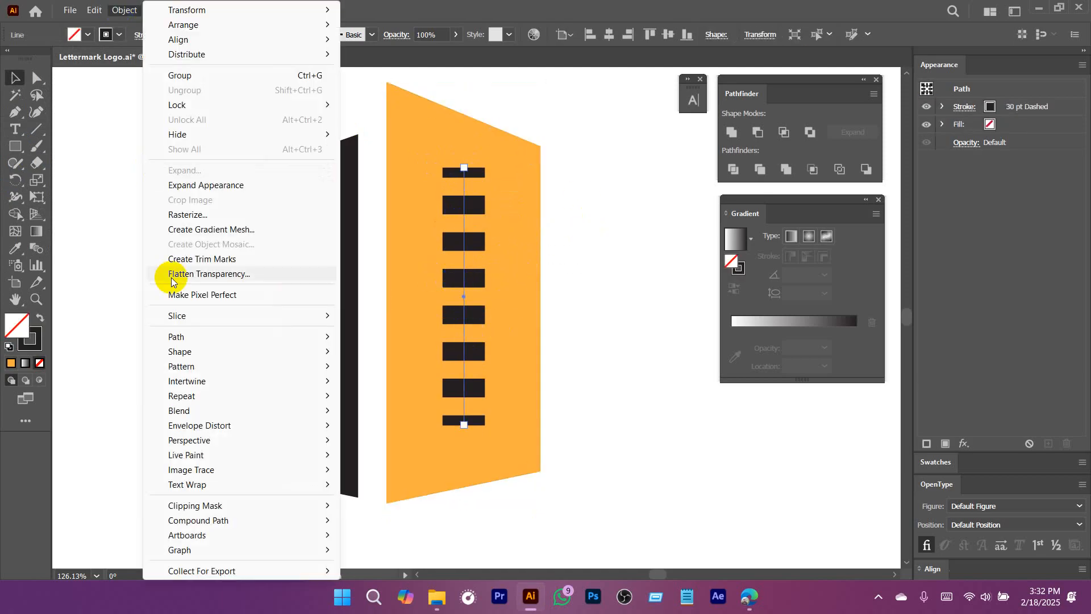
pyautogui.click(205, 185)
pyautogui.click(112, 13)
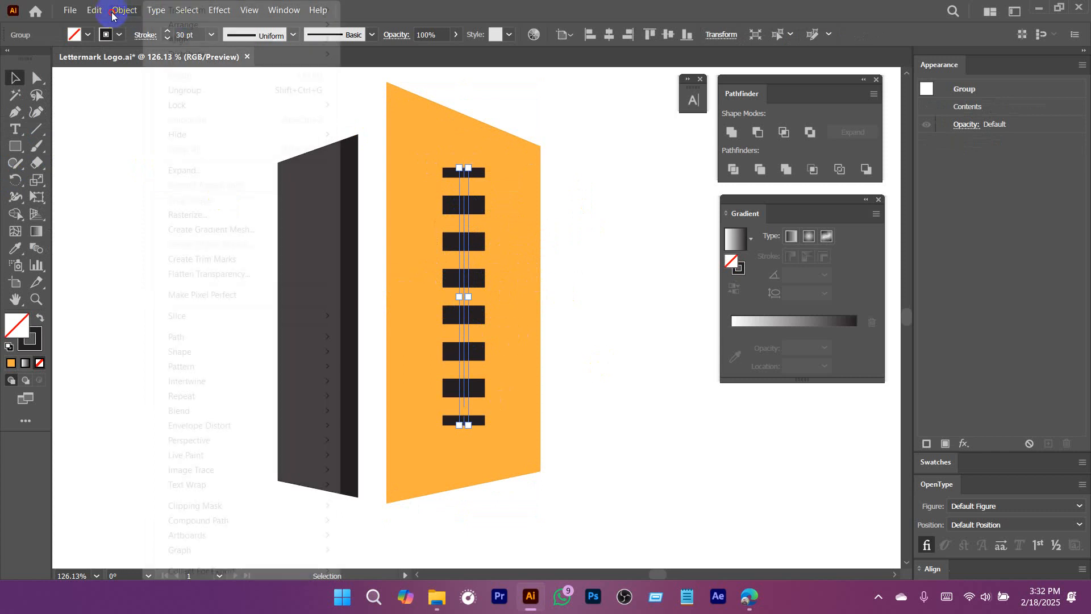
pyautogui.click(156, 169)
pyautogui.click(611, 349)
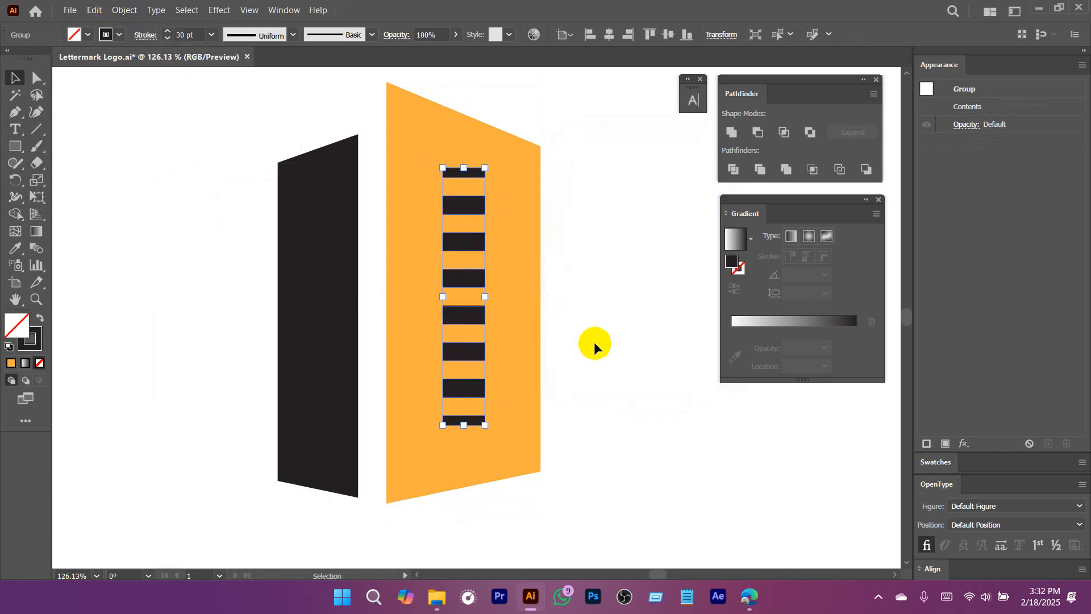
# Recolour the expanded window shapes white with the Eyedropper tool and deselect them.
pyautogui.press('i')
pyautogui.click(341, 307)
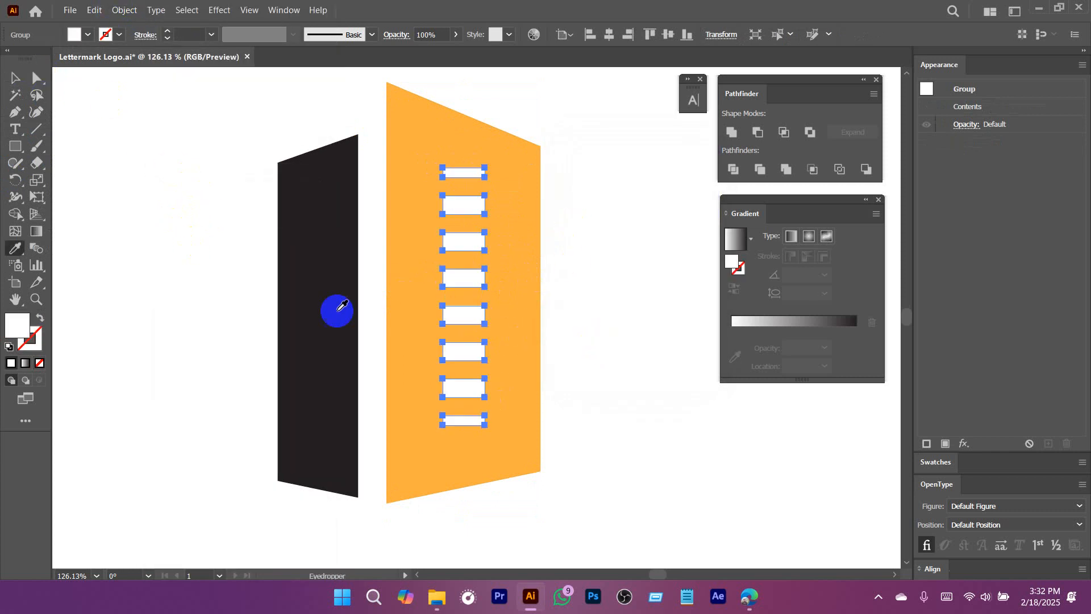
pyautogui.press('v')
pyautogui.click(624, 331)
# Raise the topmost window's upper-left corner so its top edge slopes parallel to the orange wall's roofline.
pyautogui.moveTo(624, 331)
pyautogui.mouseDown()
pyautogui.moveTo(509, 355)
pyautogui.moveTo(605, 335)
pyautogui.mouseUp()
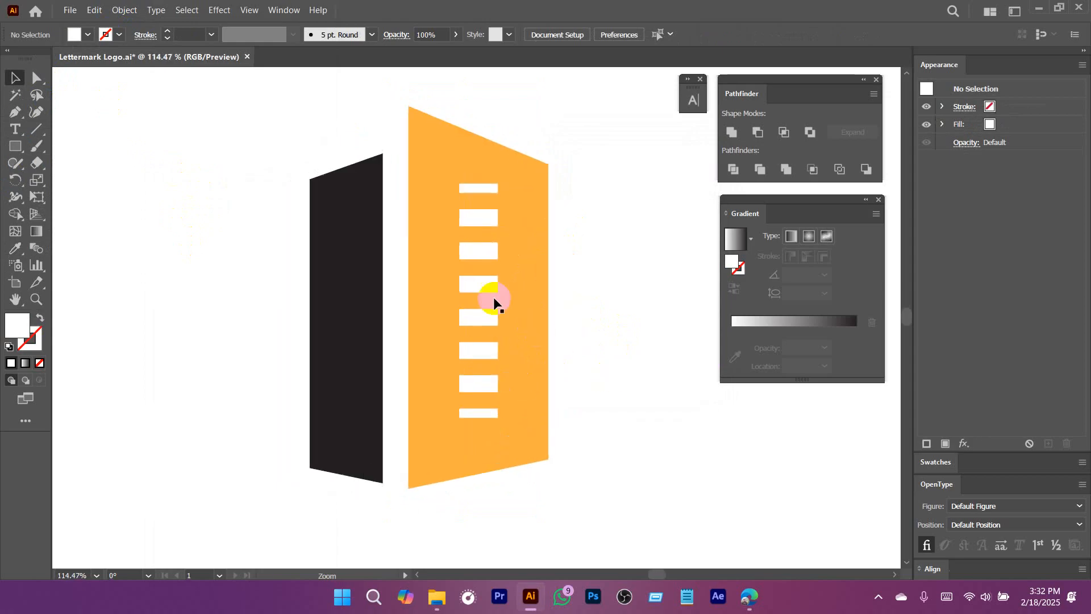
pyautogui.click(487, 296)
pyautogui.moveTo(470, 158); pyautogui.dragTo(576, 267)
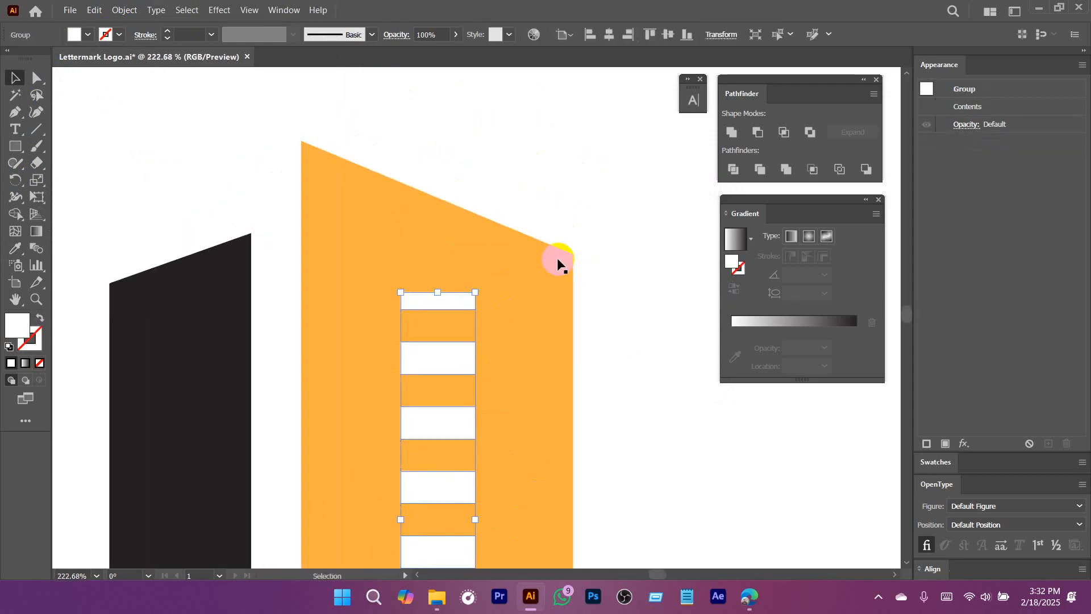
pyautogui.moveTo(479, 301); pyautogui.dragTo(534, 377)
pyautogui.press('a')
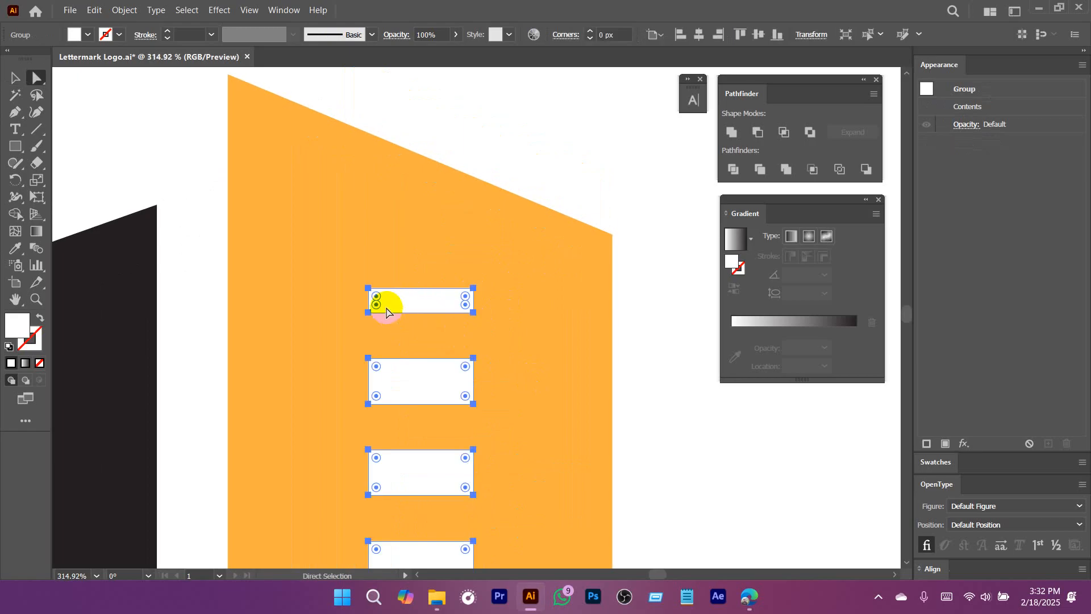
pyautogui.click(365, 287)
pyautogui.click(368, 289)
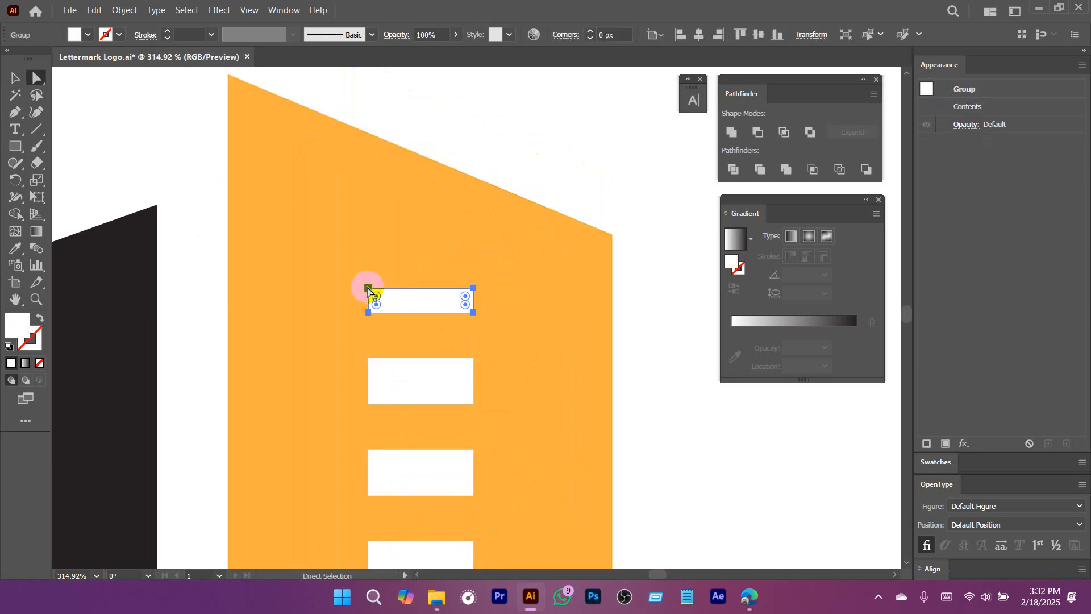
pyautogui.moveTo(367, 286); pyautogui.dragTo(368, 254)
pyautogui.click(488, 116)
# Lower the bottommost window's lower-left corner so its bottom edge slopes like the orange wall's base, and deselect it.
pyautogui.moveTo(589, 394); pyautogui.dragTo(493, 249)
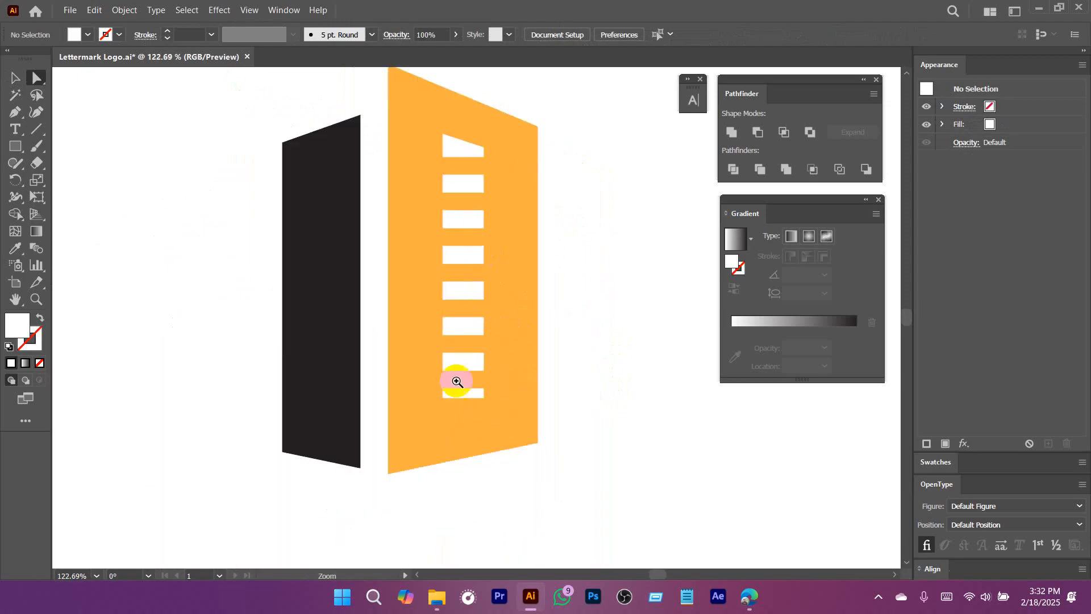
pyautogui.moveTo(455, 378); pyautogui.dragTo(504, 430)
pyautogui.click(424, 414)
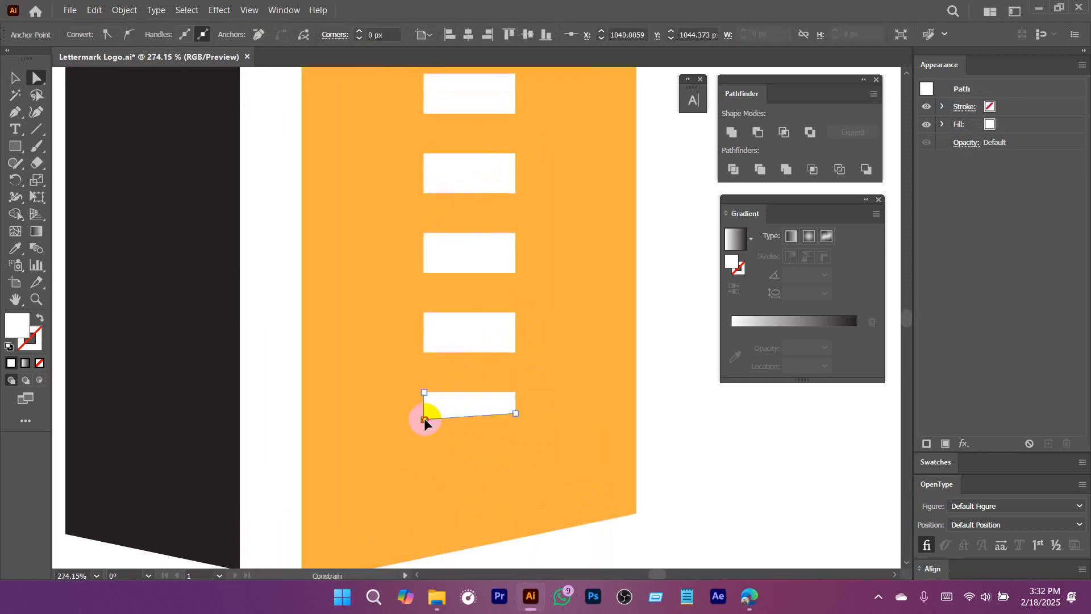
pyautogui.moveTo(425, 419); pyautogui.dragTo(424, 428)
pyautogui.click(699, 457)
pyautogui.moveTo(672, 461); pyautogui.dragTo(509, 467)
pyautogui.moveTo(599, 472); pyautogui.dragTo(543, 441)
pyautogui.press('v')
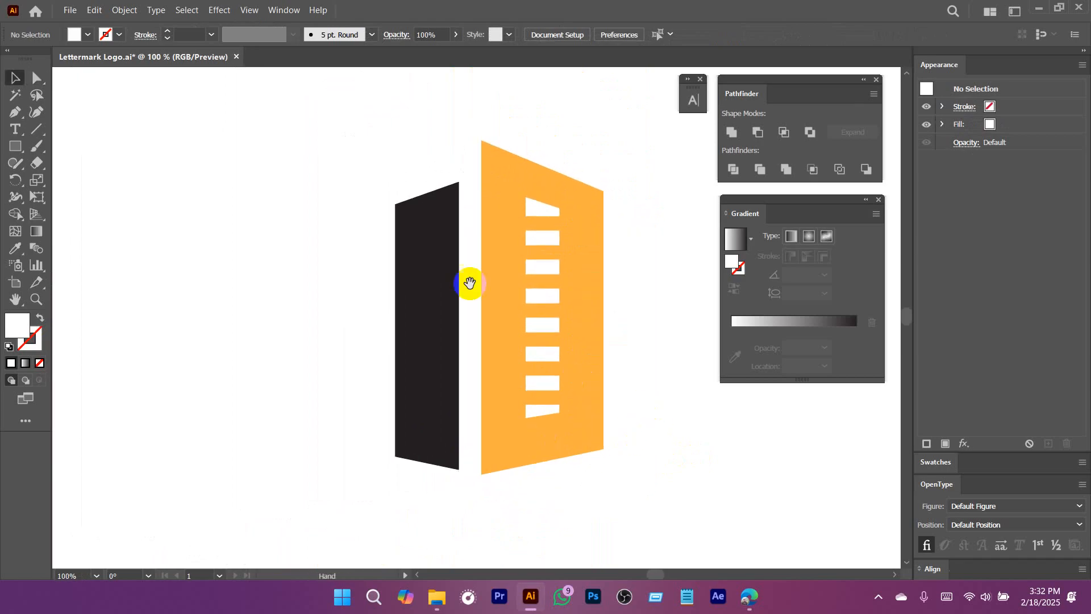
# Draw a small thin white rectangle over the upper part of the black wall with the Rectangle tool.
pyautogui.moveTo(461, 265)
pyautogui.mouseDown()
pyautogui.moveTo(514, 301)
pyautogui.moveTo(459, 259)
pyautogui.mouseUp()
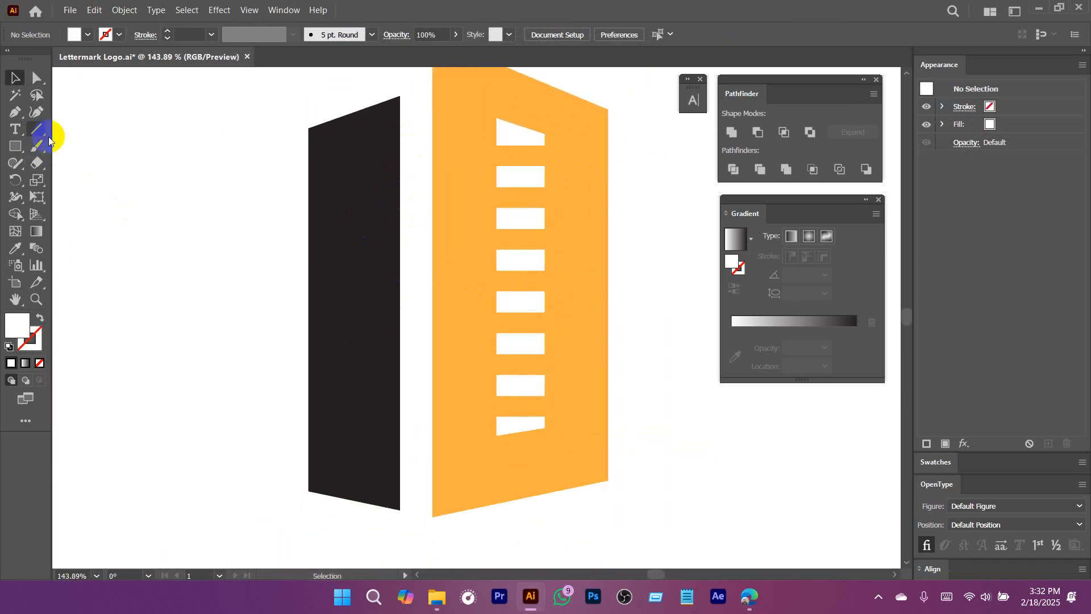
pyautogui.click(16, 146)
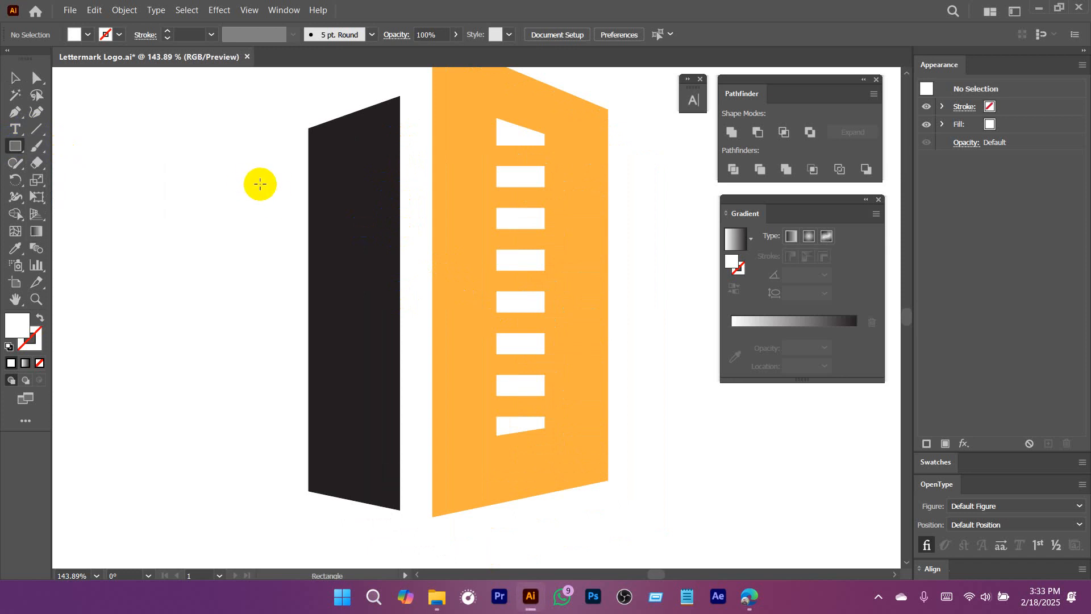
pyautogui.moveTo(382, 151); pyautogui.dragTo(422, 167)
pyautogui.hotkey('ctrl', 'space')
pyautogui.moveTo(391, 179); pyautogui.dragTo(509, 264)
# Position the white rectangle so it overhangs the black wall's inner vertical edge just below the roofline.
pyautogui.press('v')
pyautogui.moveTo(381, 138); pyautogui.dragTo(407, 134)
pyautogui.click(431, 202)
pyautogui.hotkey('ctrl', 'space')
pyautogui.moveTo(430, 203); pyautogui.dragTo(393, 224)
pyautogui.press('space')
pyautogui.moveTo(416, 219); pyautogui.dragTo(438, 246)
pyautogui.moveTo(430, 184); pyautogui.dragTo(450, 155)
pyautogui.press('space')
pyautogui.hotkey('ctrl', 'space')
pyautogui.moveTo(453, 183); pyautogui.dragTo(432, 189)
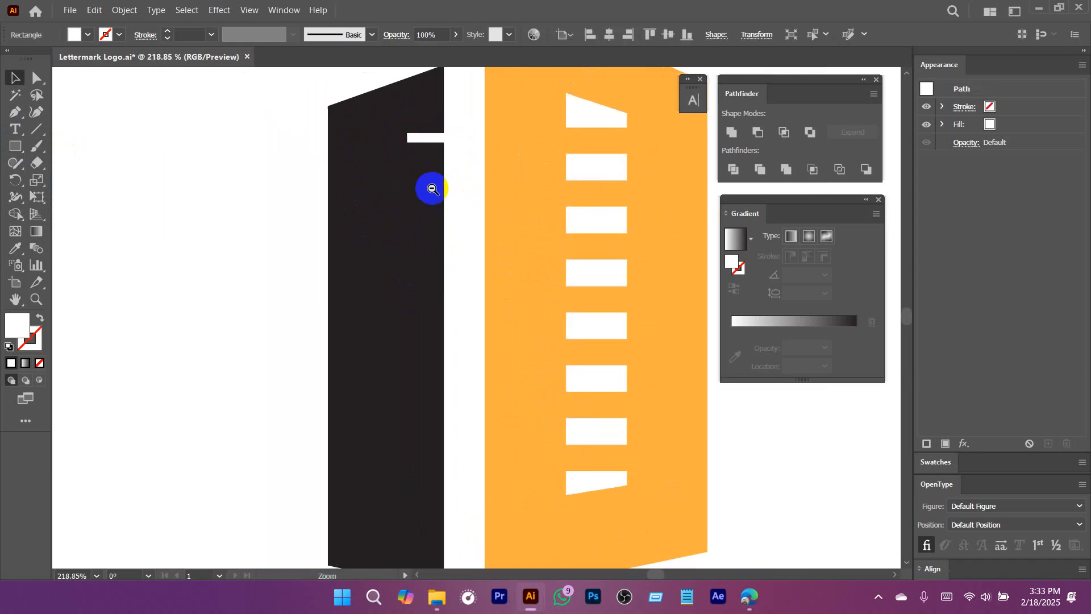
# Duplicate the white bar straight down, leaving a narrow black gap between the two bars.
pyautogui.moveTo(451, 138); pyautogui.dragTo(628, 319)
pyautogui.hotkey('ctrl', 'space')
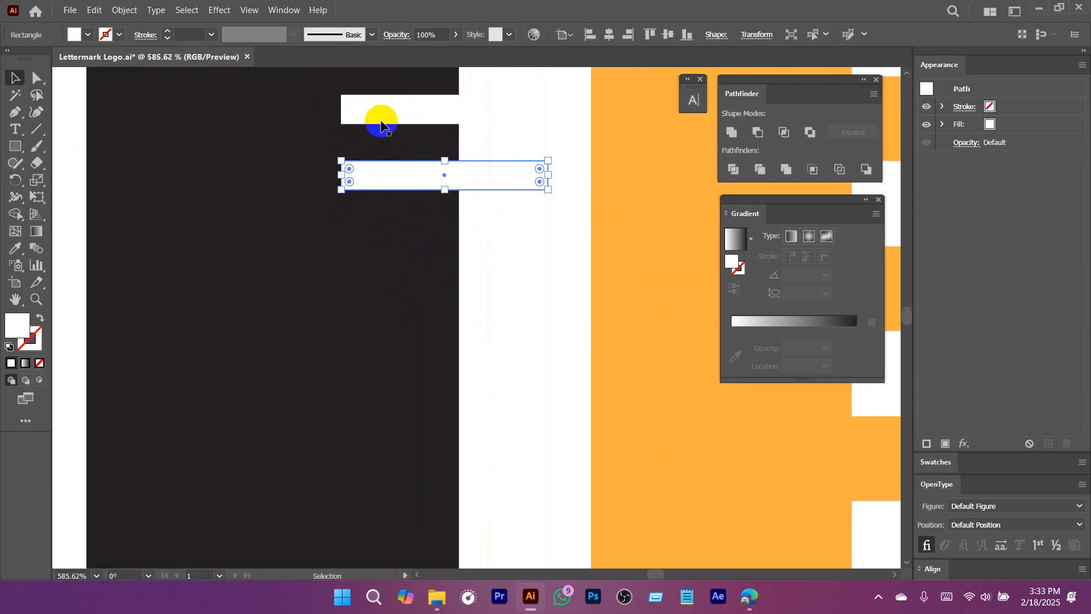
pyautogui.hotkey('ctrl', 'alt', 'space')
pyautogui.moveTo(523, 261); pyautogui.dragTo(367, 302)
pyautogui.press('space')
pyautogui.moveTo(533, 351); pyautogui.dragTo(389, 259)
pyautogui.hotkey('ctrl', 'space')
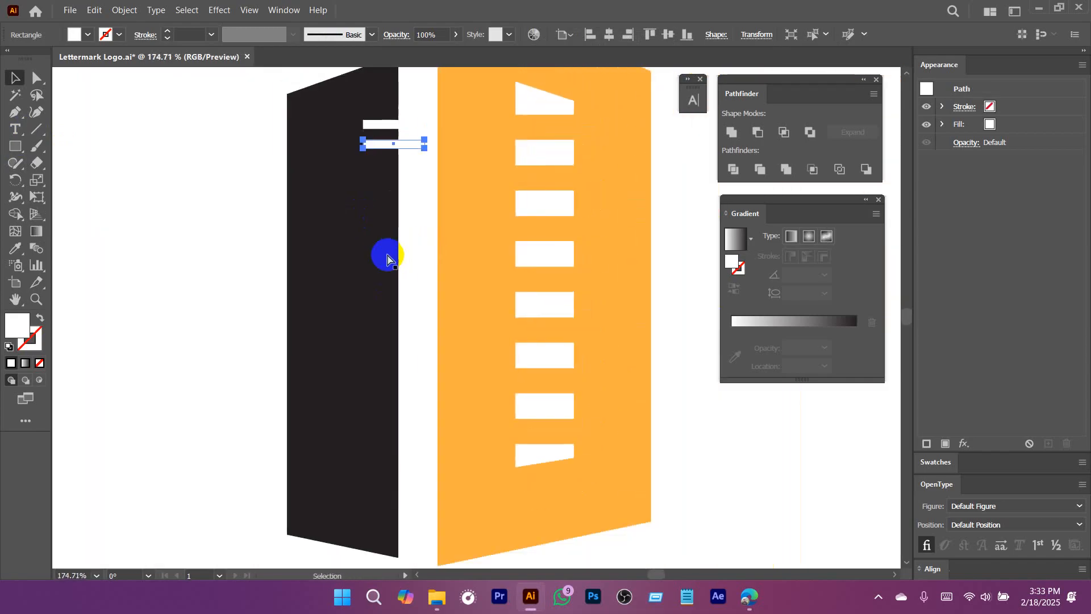
# Repeat the bar duplication at the same spacing down the black wall's inner edge to near its base, and deselect.
pyautogui.hotkey('ctrl', 'd')
pyautogui.hotkey('ctrl', 'd')
pyautogui.hotkey('ctrl', 'd')
pyautogui.hotkey('ctrl', 'd')
pyautogui.hotkey('ctrl', 'd')
pyautogui.hotkey('ctrl', 'd')
pyautogui.hotkey('ctrl', 'd')
pyautogui.hotkey('ctrl', 'd')
pyautogui.hotkey('ctrl', 'd')
pyautogui.hotkey('ctrl', 'd')
pyautogui.hotkey('ctrl', 'd')
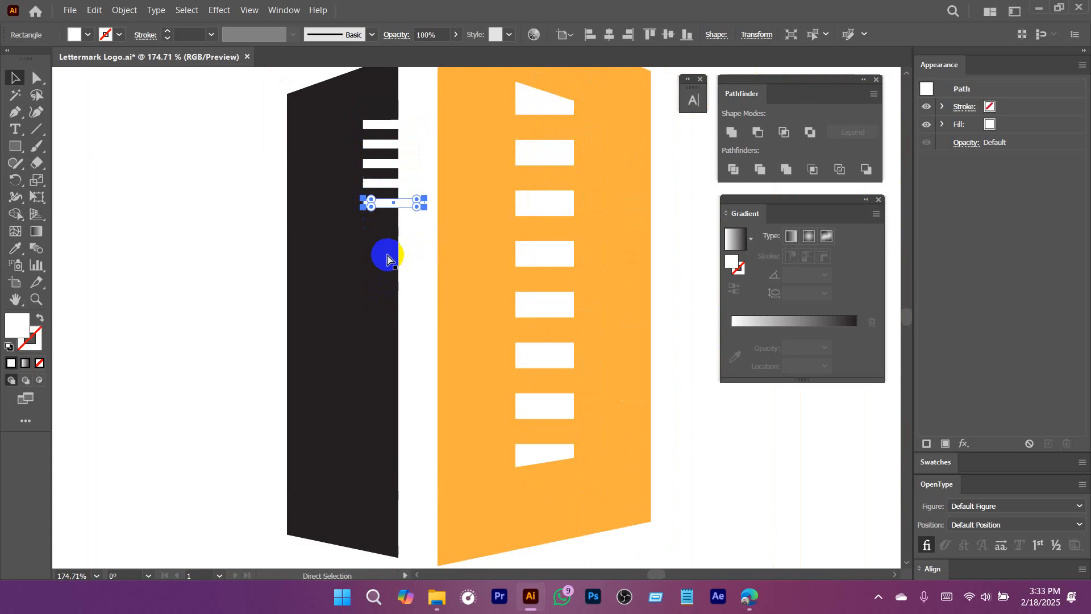
pyautogui.hotkey('ctrl', 'd')
pyautogui.hotkey('ctrl', 'd')
pyautogui.hotkey('ctrl', 'd')
pyautogui.hotkey('ctrl', 'd')
pyautogui.hotkey('ctrl', 'd')
pyautogui.hotkey('ctrl', 'd')
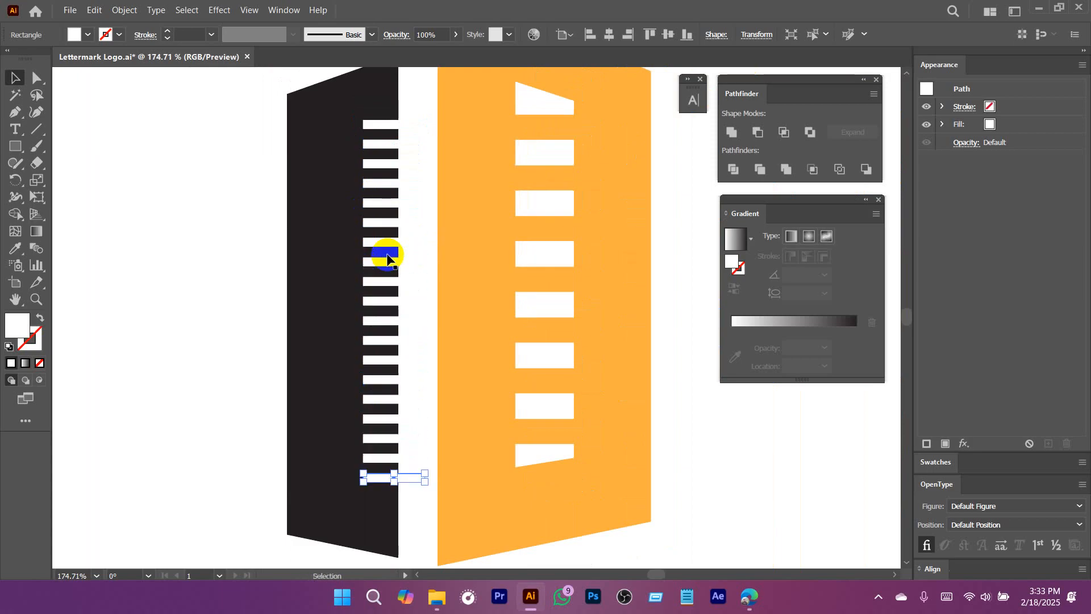
pyautogui.hotkey('ctrl', '1')
pyautogui.click(380, 310)
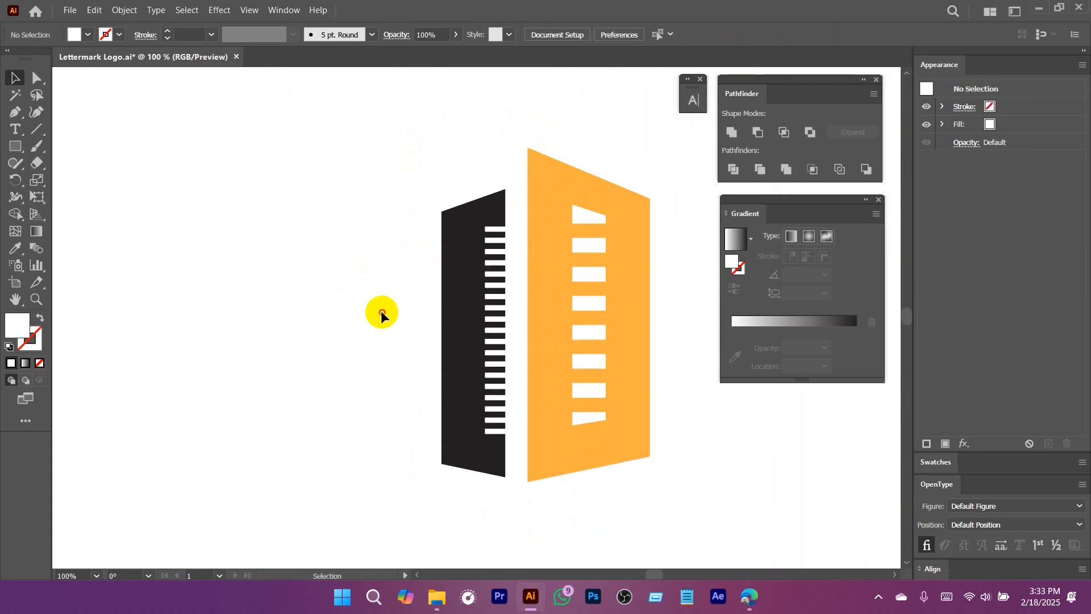
# Select the whole column of bars on the black wall, fill them yellow, and deselect them.
pyautogui.moveTo(504, 207); pyautogui.dragTo(502, 432)
pyautogui.click(89, 34)
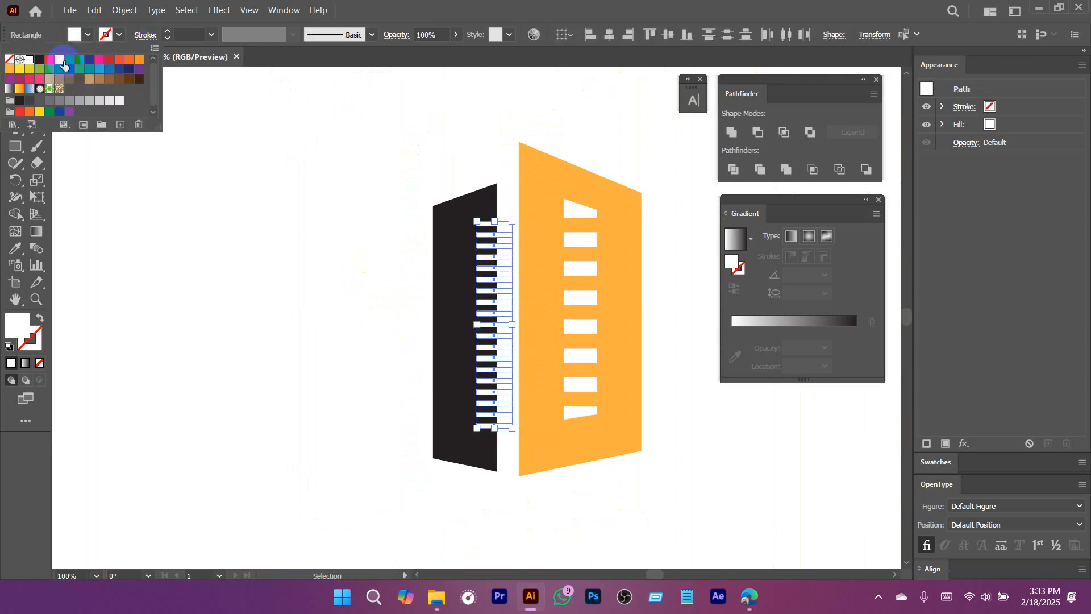
pyautogui.click(63, 61)
pyautogui.click(213, 257)
pyautogui.moveTo(397, 288); pyautogui.dragTo(353, 220)
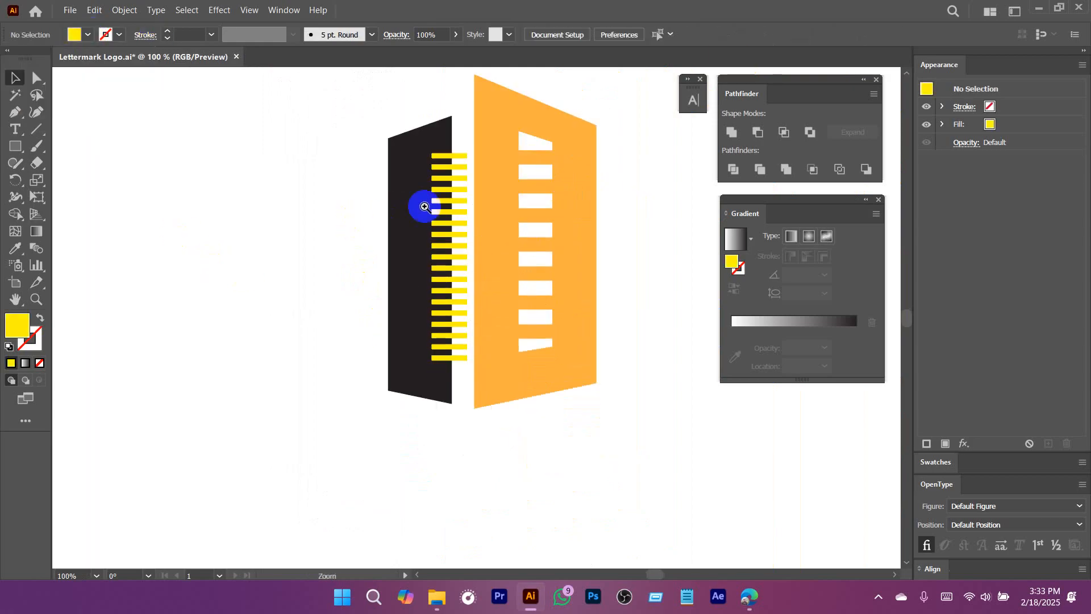
pyautogui.moveTo(425, 207); pyautogui.dragTo(438, 243)
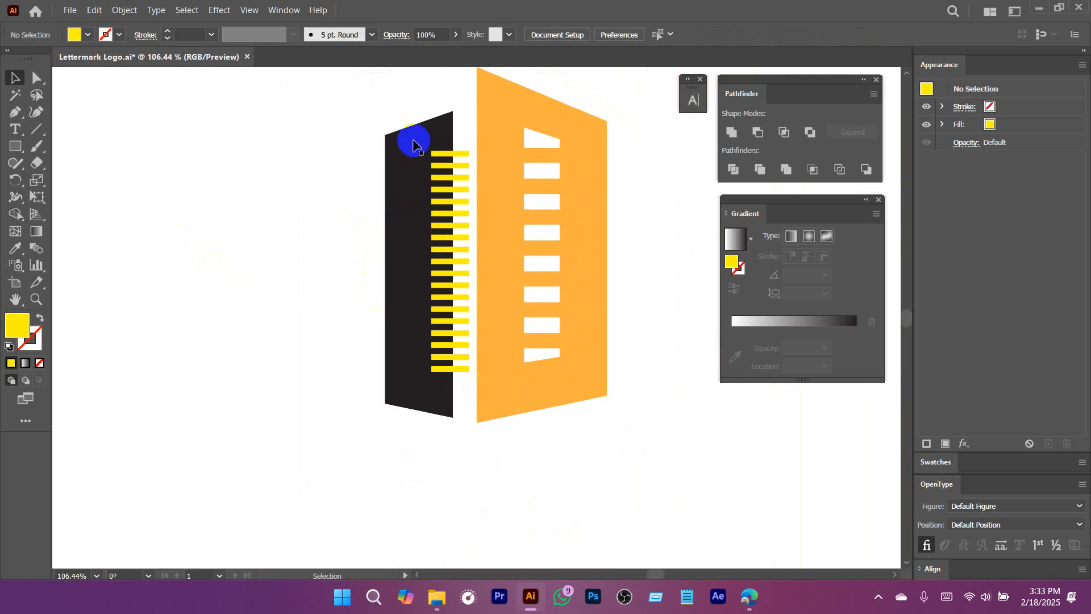
# Subtract the yellow bars from the black wall with Minus Front to cut evenly spaced notches, and deselect it.
pyautogui.scroll(2, 438, 182)
pyautogui.click(408, 156)
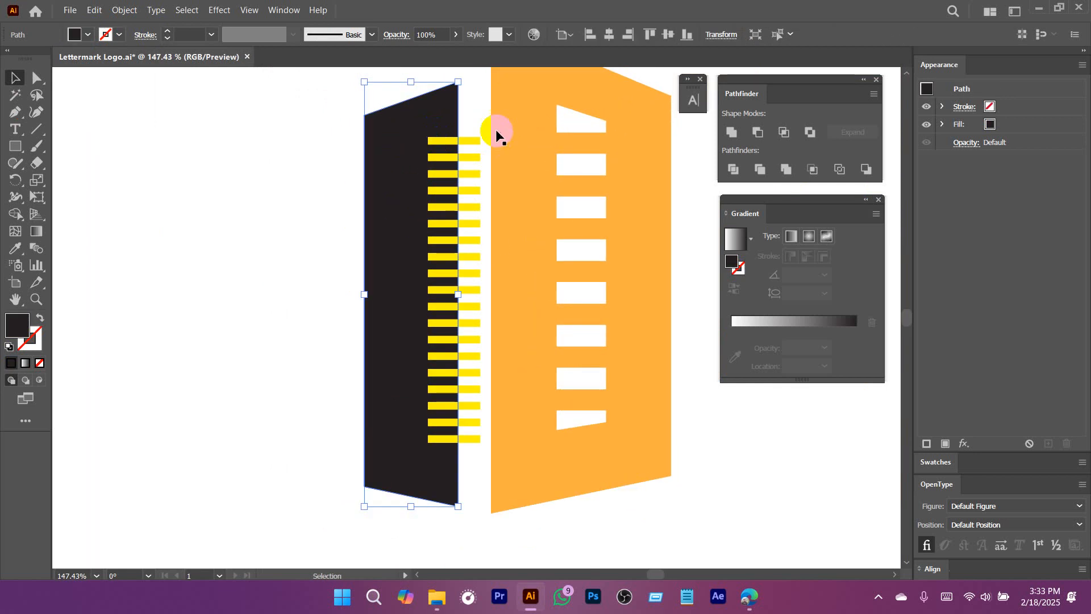
pyautogui.click(466, 458)
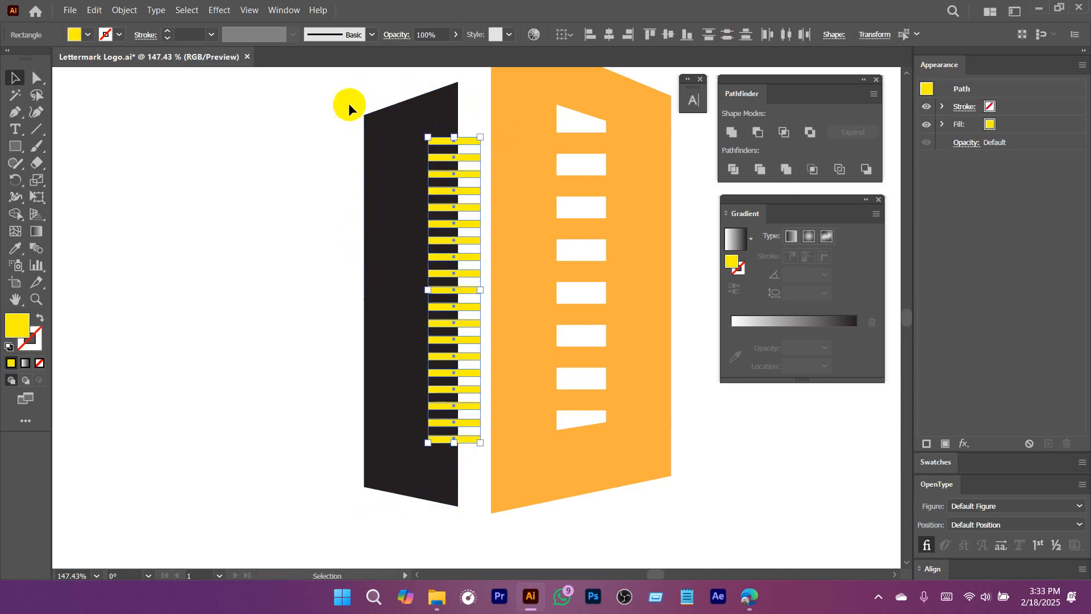
pyautogui.moveTo(348, 93); pyautogui.dragTo(466, 524)
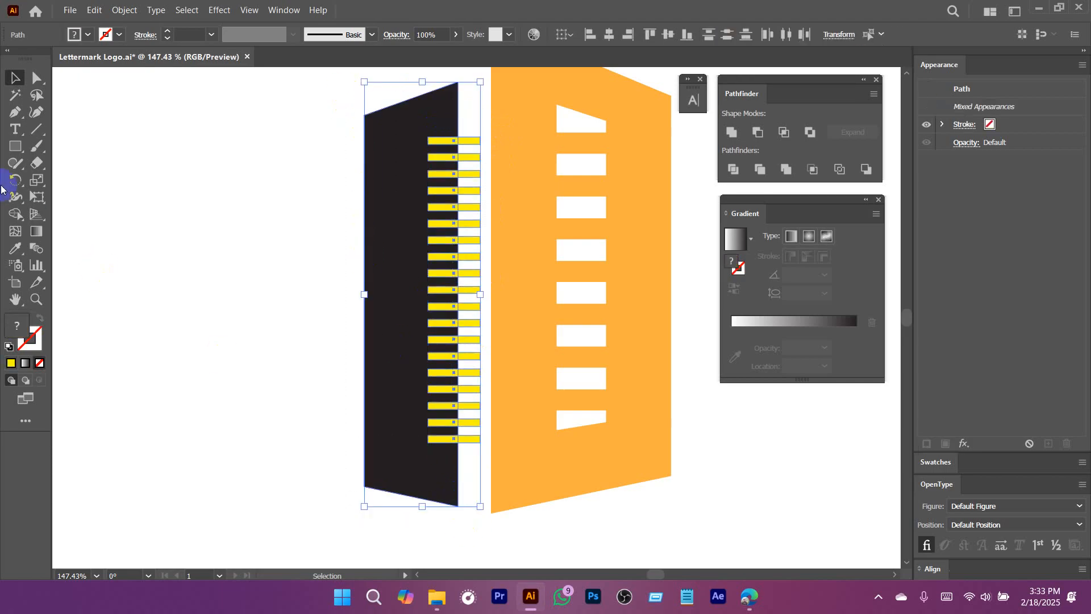
pyautogui.click(757, 134)
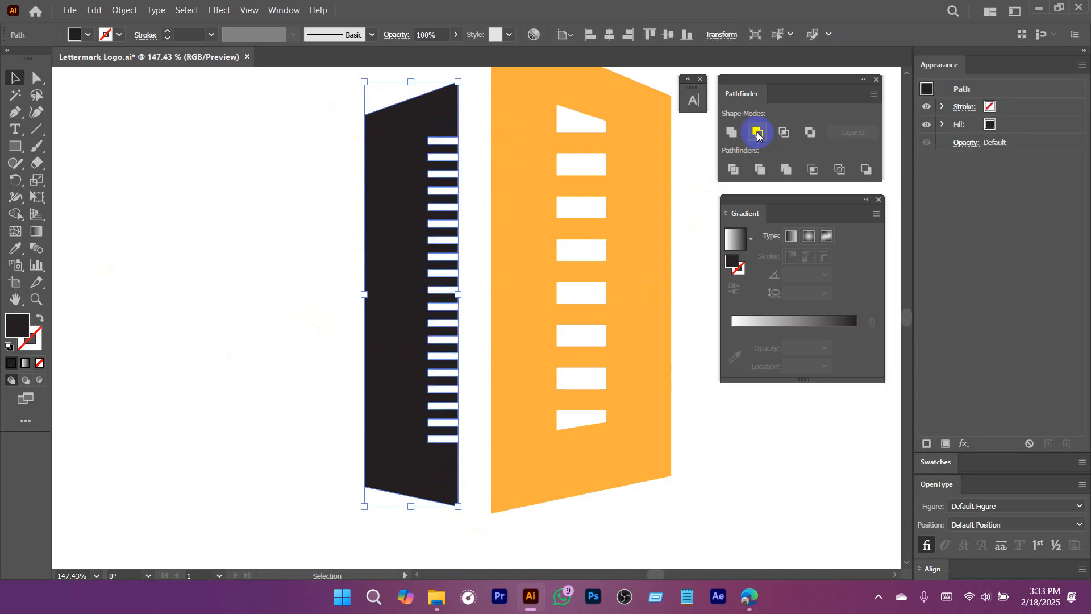
pyautogui.click(299, 249)
# Draw a wide, flat black ellipse over the building's lower part and place a copy slightly lower.
pyautogui.moveTo(573, 324); pyautogui.dragTo(399, 358)
pyautogui.moveTo(507, 393); pyautogui.dragTo(385, 338)
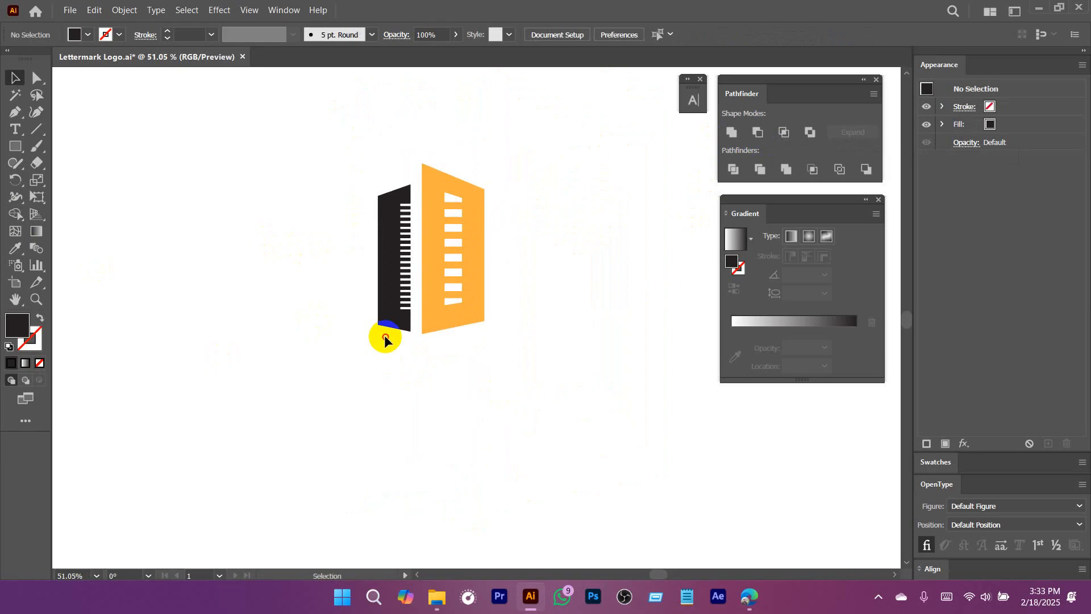
pyautogui.moveTo(503, 395); pyautogui.dragTo(441, 393)
pyautogui.moveTo(492, 381); pyautogui.dragTo(438, 313)
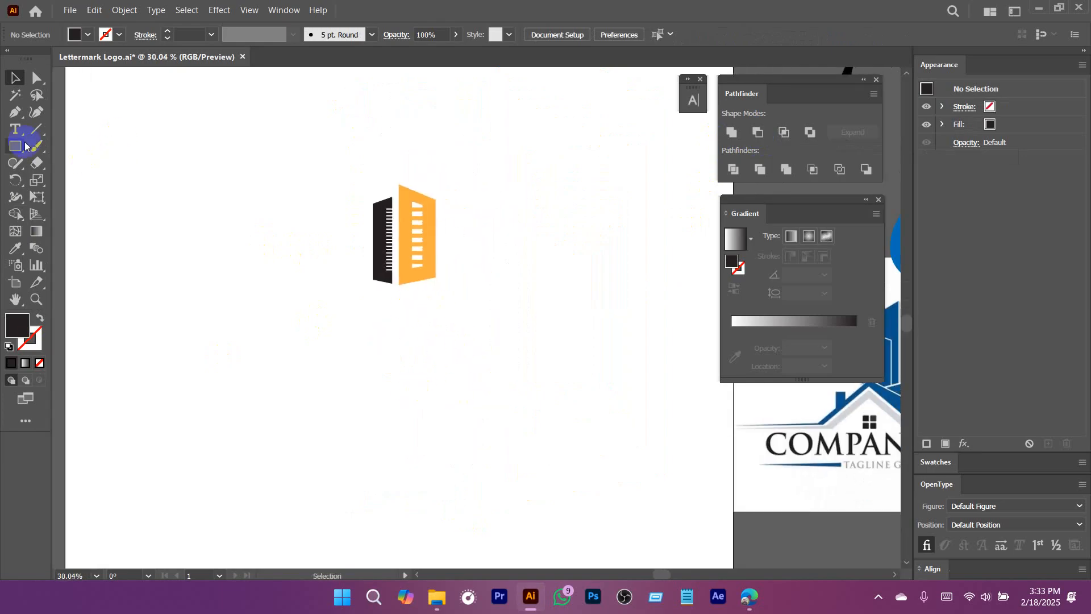
pyautogui.moveTo(16, 146); pyautogui.dragTo(83, 181)
pyautogui.moveTo(291, 277); pyautogui.dragTo(540, 348)
pyautogui.hotkey('ctrl', 'space')
pyautogui.moveTo(453, 309)
pyautogui.mouseDown()
pyautogui.moveTo(499, 358)
pyautogui.moveTo(436, 344)
pyautogui.moveTo(419, 316)
pyautogui.mouseUp()
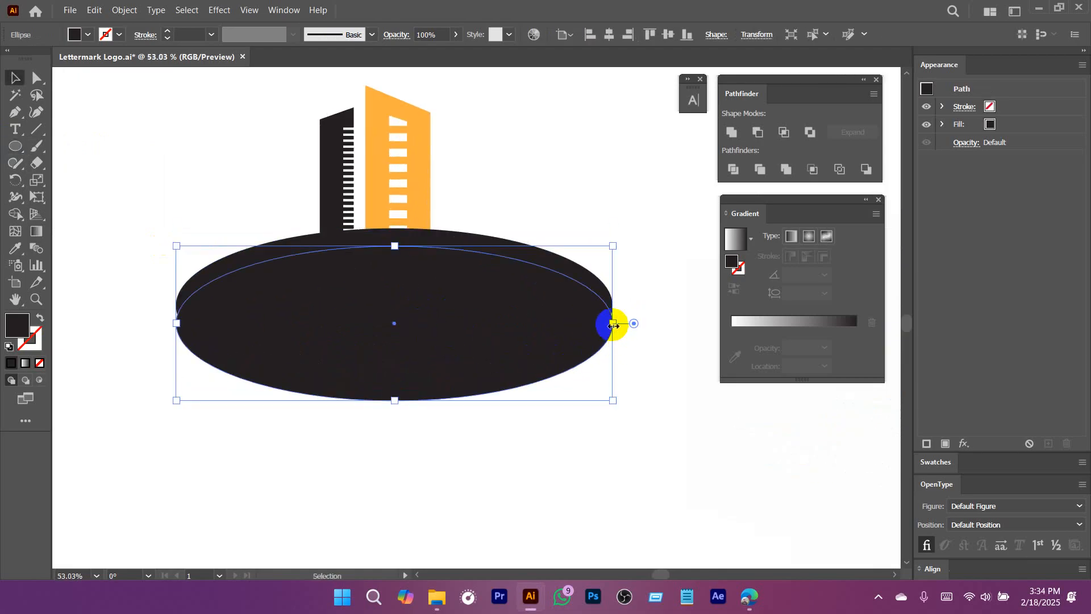
# Widen the lower ellipse copy and subtract it from the original ellipse with Minus Front, leaving a tapered arc.
pyautogui.moveTo(612, 324); pyautogui.dragTo(680, 323)
pyautogui.moveTo(561, 323); pyautogui.dragTo(541, 391)
pyautogui.click(753, 138)
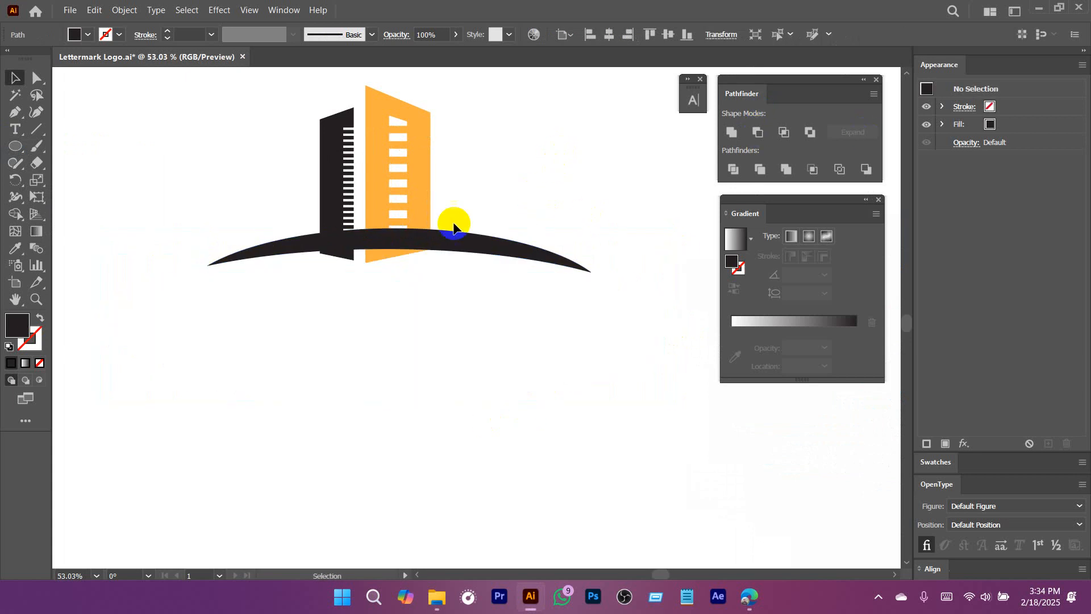
# Raise the black arc slightly across the building's base, narrow it from both ends, and deselect it.
pyautogui.scroll(1, 452, 255)
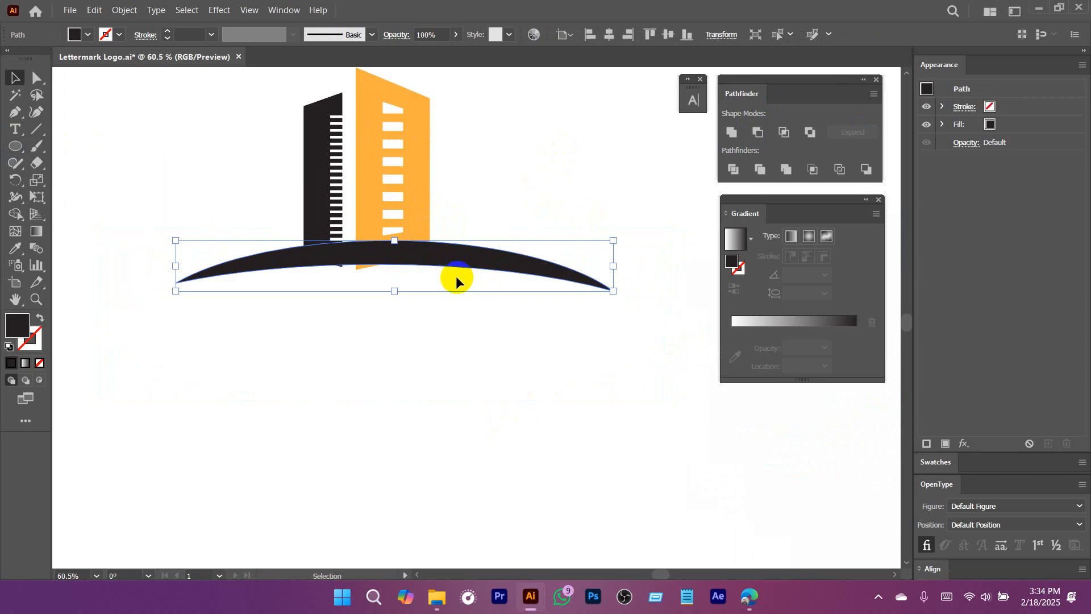
pyautogui.moveTo(434, 256); pyautogui.dragTo(434, 234)
pyautogui.click(433, 316)
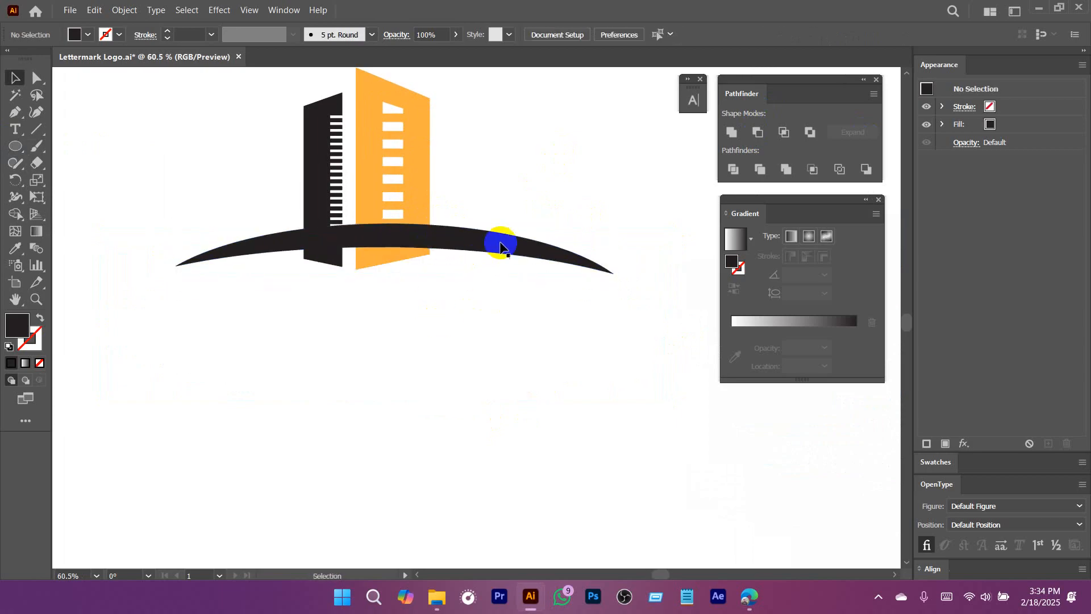
pyautogui.click(499, 239)
pyautogui.moveTo(613, 249); pyautogui.dragTo(563, 251)
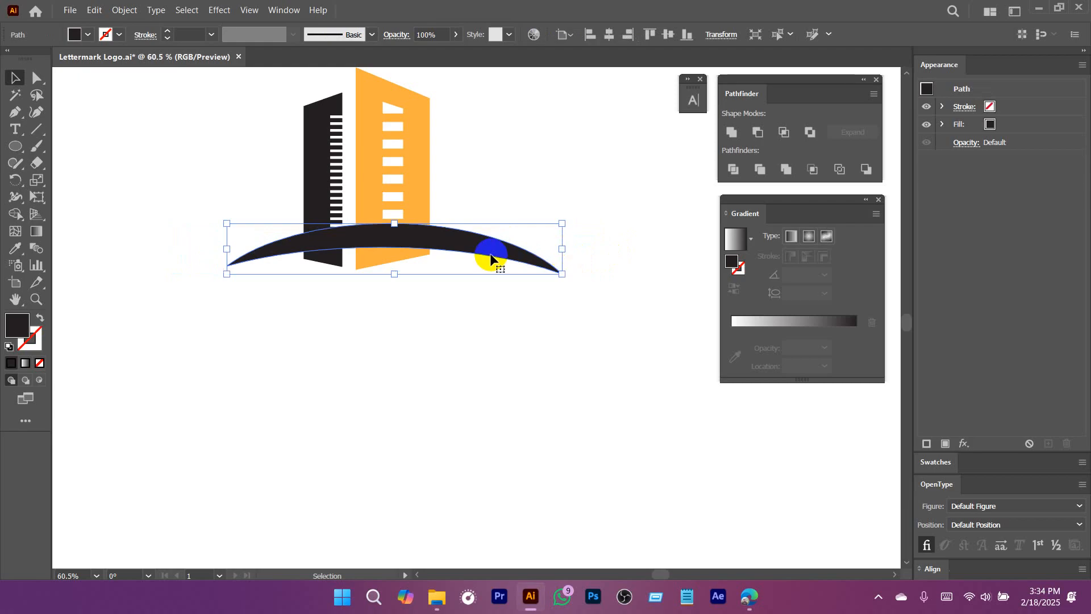
pyautogui.moveTo(491, 253); pyautogui.dragTo(483, 252)
pyautogui.click(483, 309)
pyautogui.scroll(3, 393, 224)
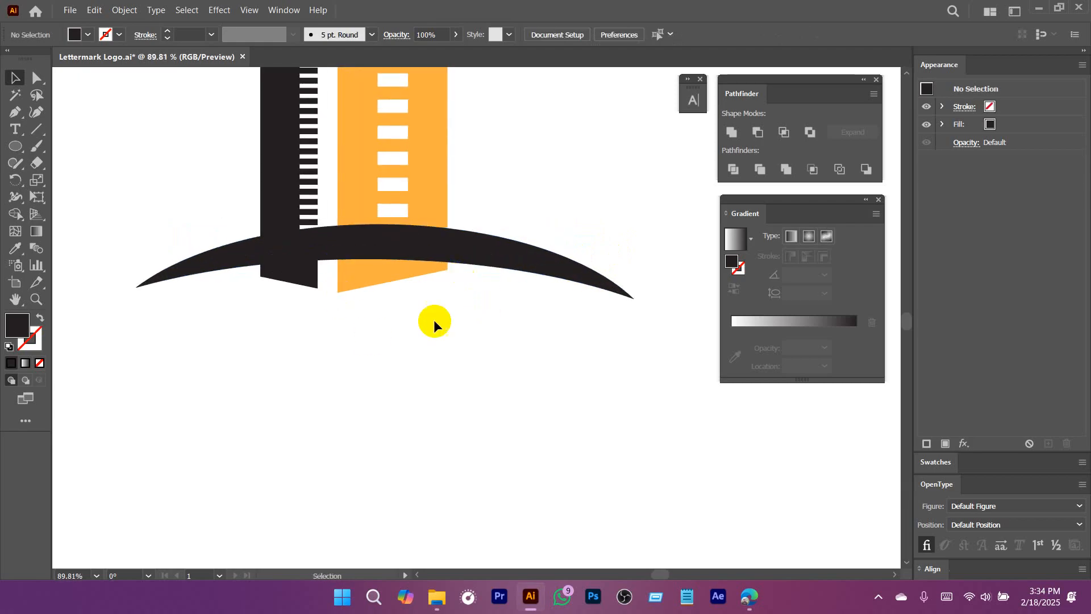
# Offset the arc's path by 10 px with miter joins, then move the enlarged arc aside and undo that move.
pyautogui.click(476, 248)
pyautogui.scroll(5, 398, 245)
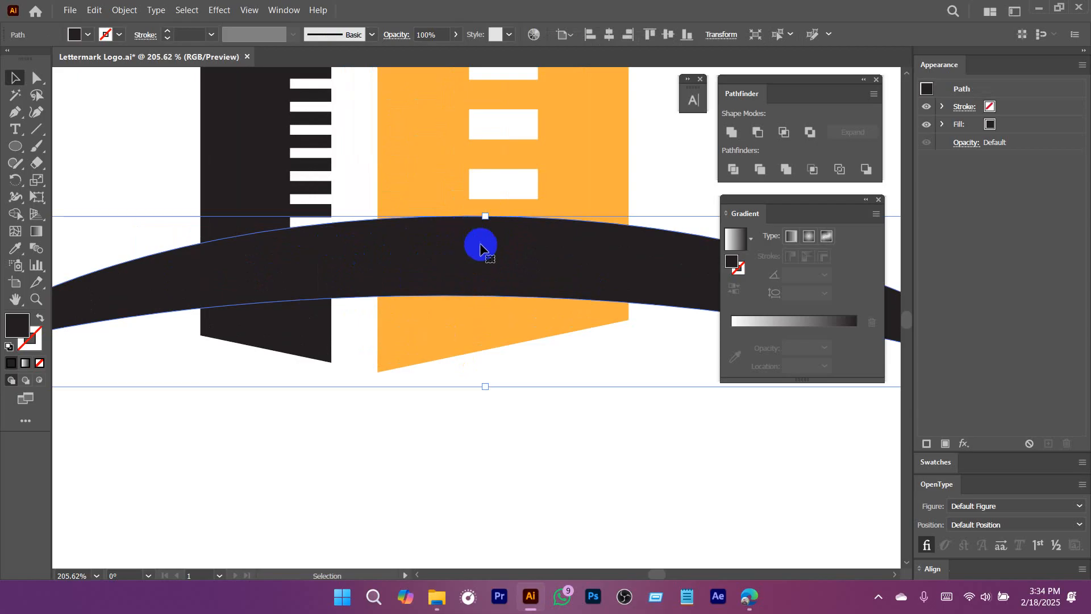
pyautogui.moveTo(573, 338); pyautogui.dragTo(465, 326)
pyautogui.moveTo(621, 312); pyautogui.dragTo(535, 327)
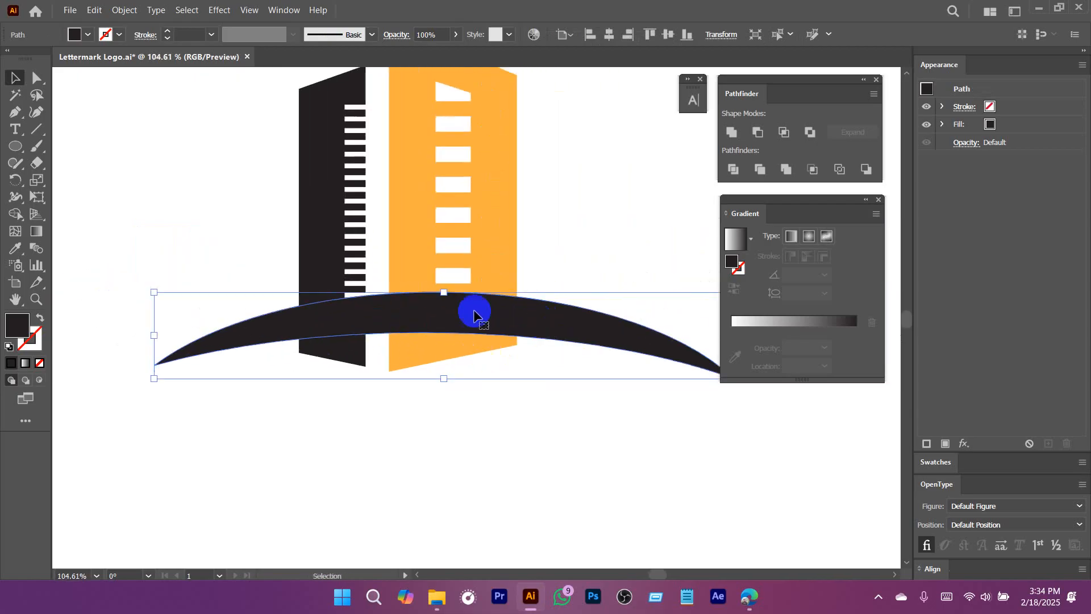
pyautogui.moveTo(448, 309); pyautogui.dragTo(512, 358)
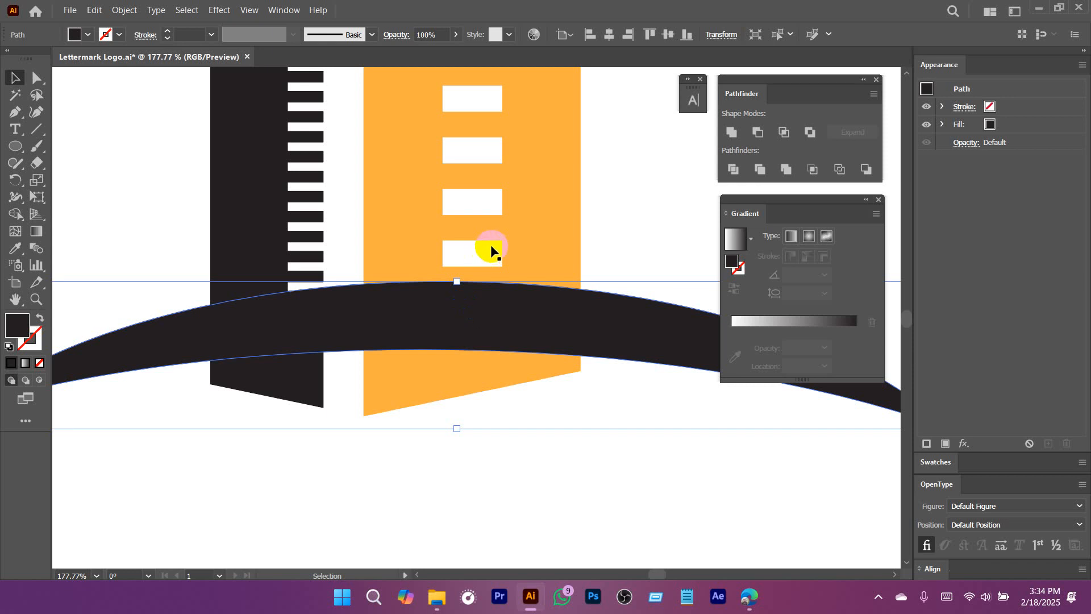
pyautogui.click(125, 10)
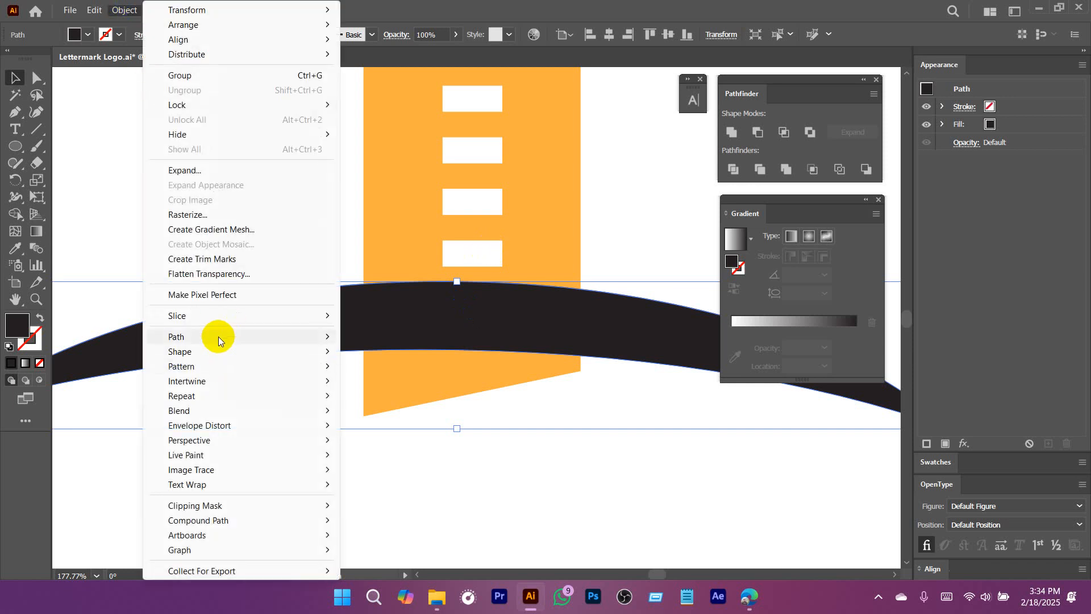
pyautogui.moveTo(218, 336)
pyautogui.click(400, 389)
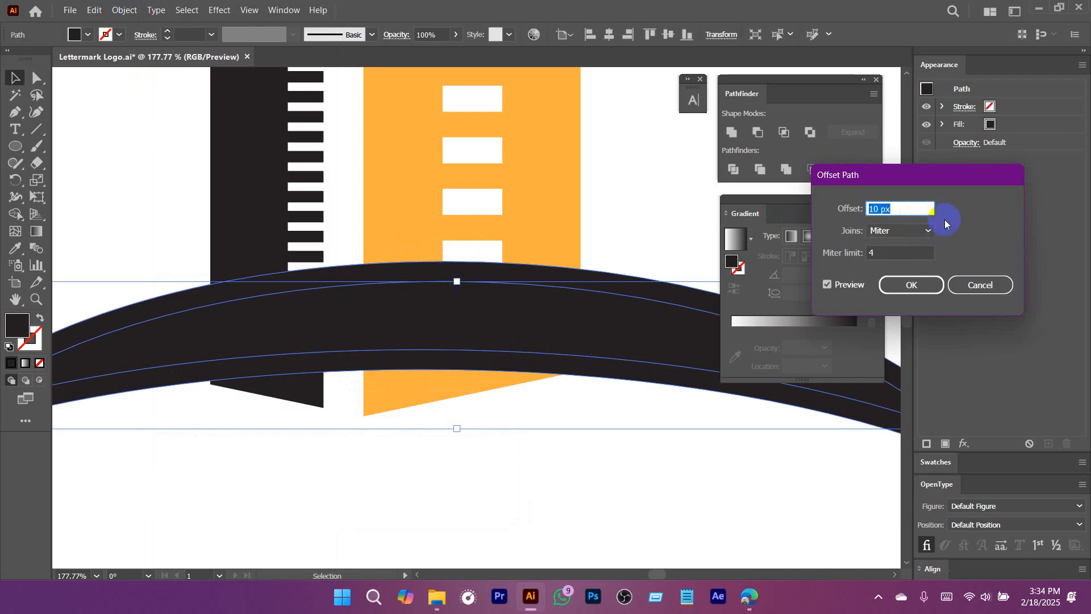
pyautogui.click(907, 283)
pyautogui.scroll(-5, 454, 398)
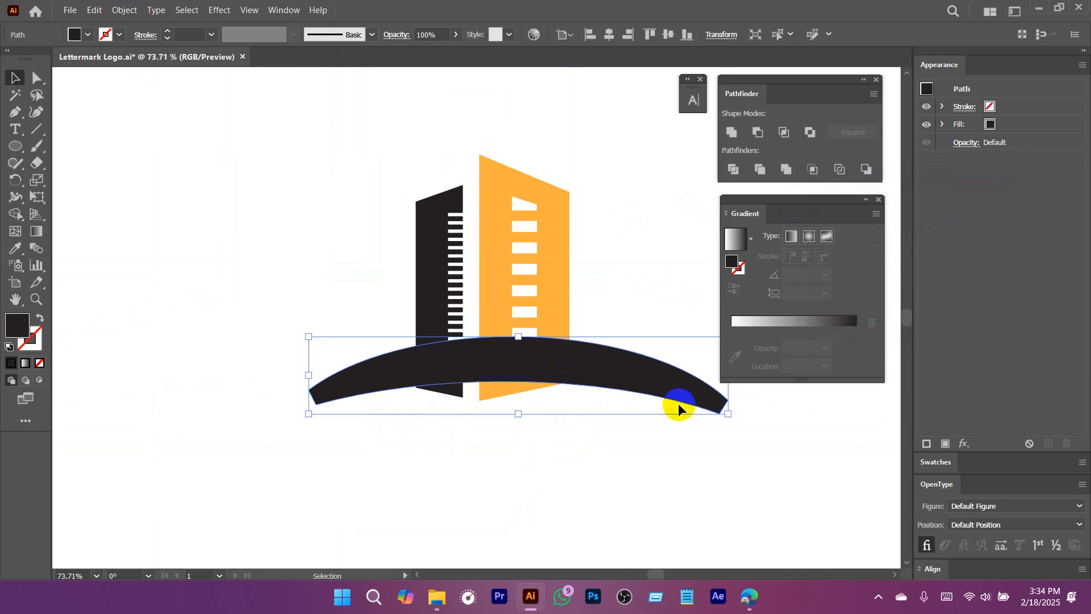
pyautogui.moveTo(659, 398); pyautogui.dragTo(520, 502)
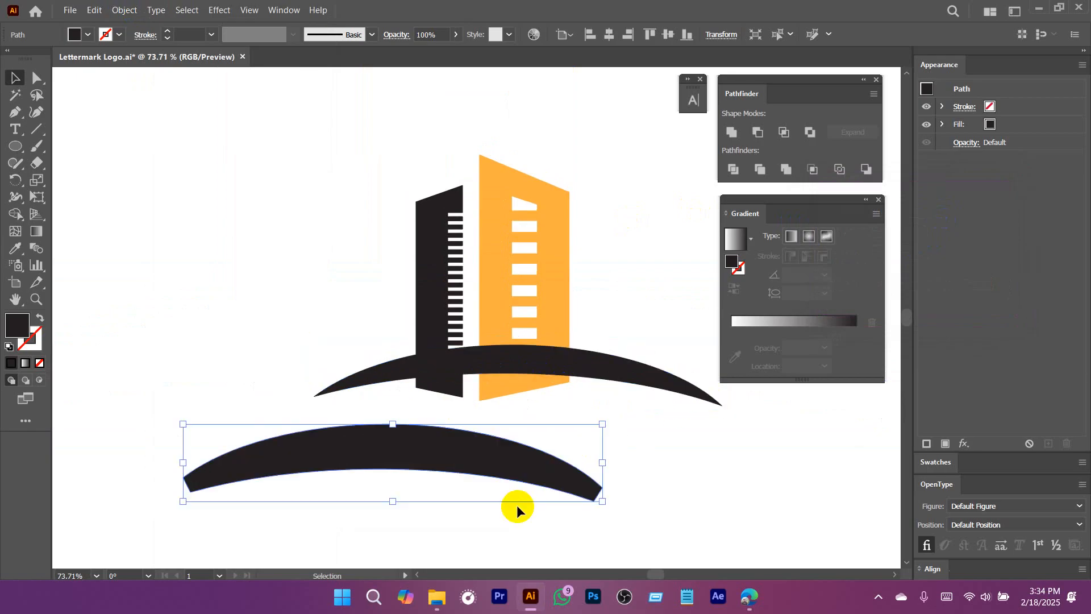
pyautogui.hotkey('ctrl', 'z')
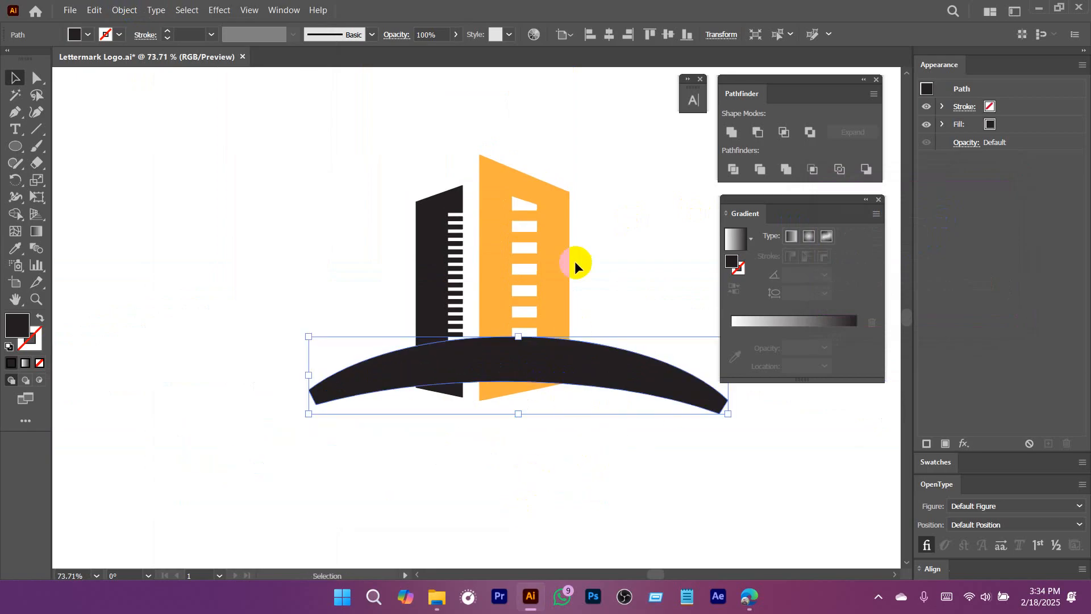
# Select both walls, the windows and the enlarged arc, then try a Minus Front subtraction and undo it.
pyautogui.moveTo(346, 222); pyautogui.dragTo(346, 222)
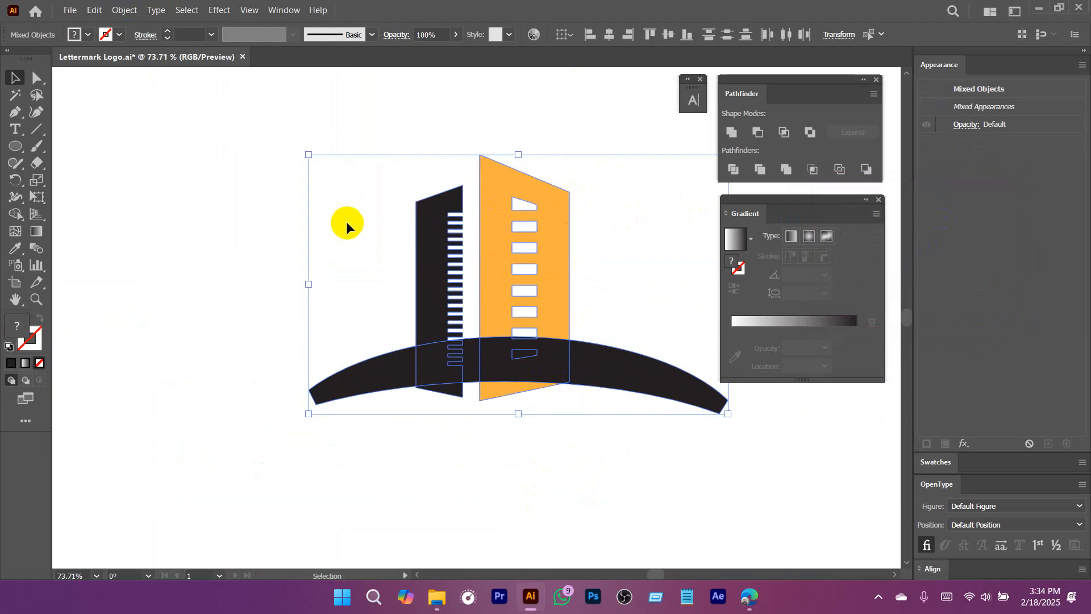
pyautogui.click(756, 133)
pyautogui.hotkey('ctrl', 'z')
pyautogui.click(537, 318)
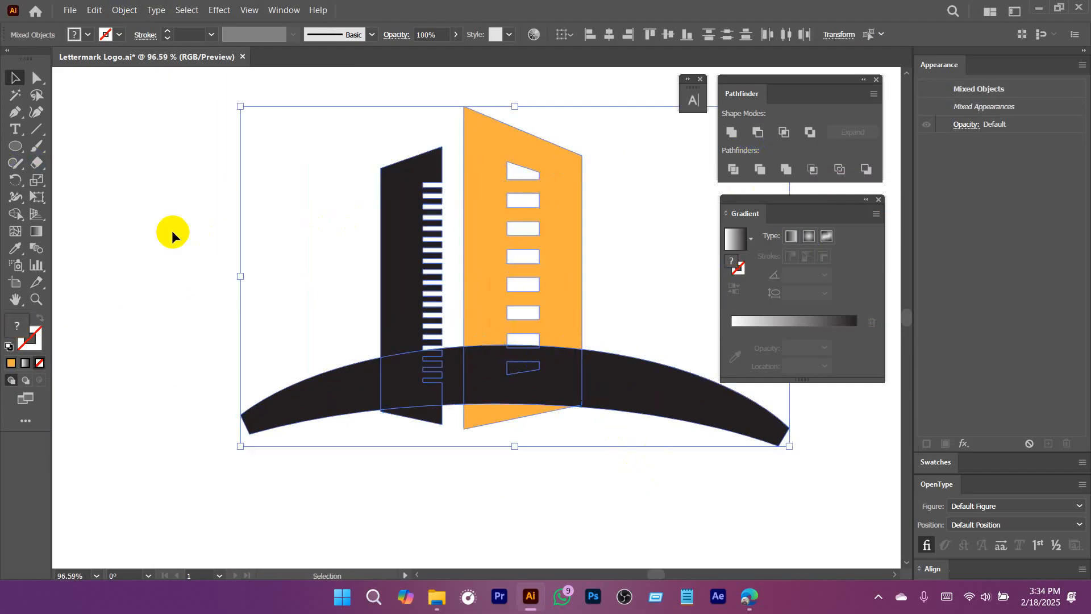
# Use Shape Builder to remove the enlarged arc's regions, including those overlapping the black and orange walls and their windows.
pyautogui.click(21, 212)
pyautogui.keyDown('alt'); pyautogui.click(337, 389); pyautogui.keyUp('alt')
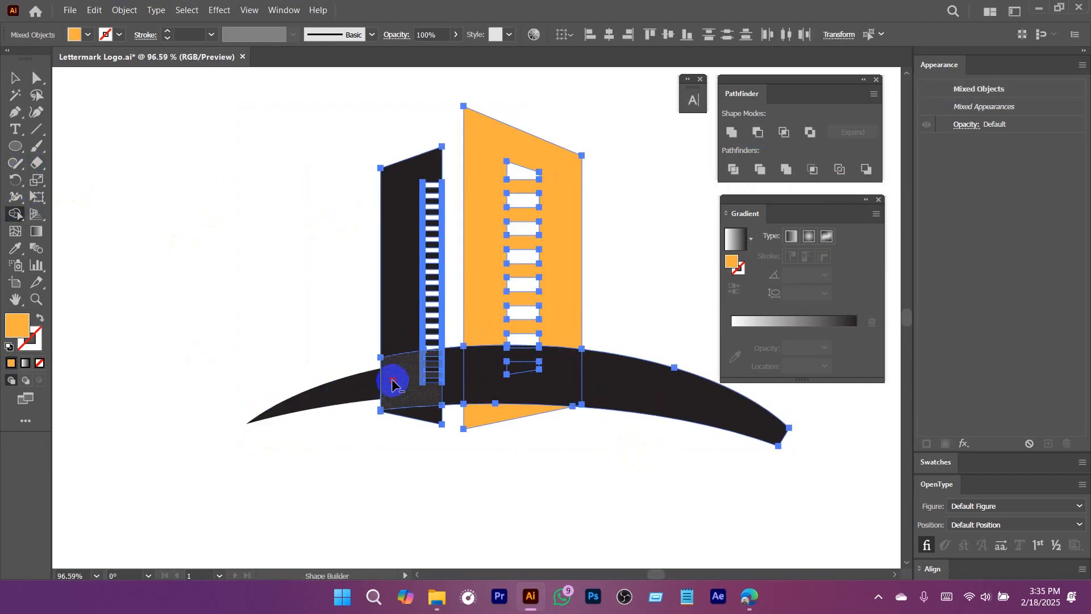
pyautogui.keyDown('alt'); pyautogui.click(395, 383); pyautogui.keyUp('alt')
pyautogui.keyDown('alt'); pyautogui.click(431, 367); pyautogui.keyUp('alt')
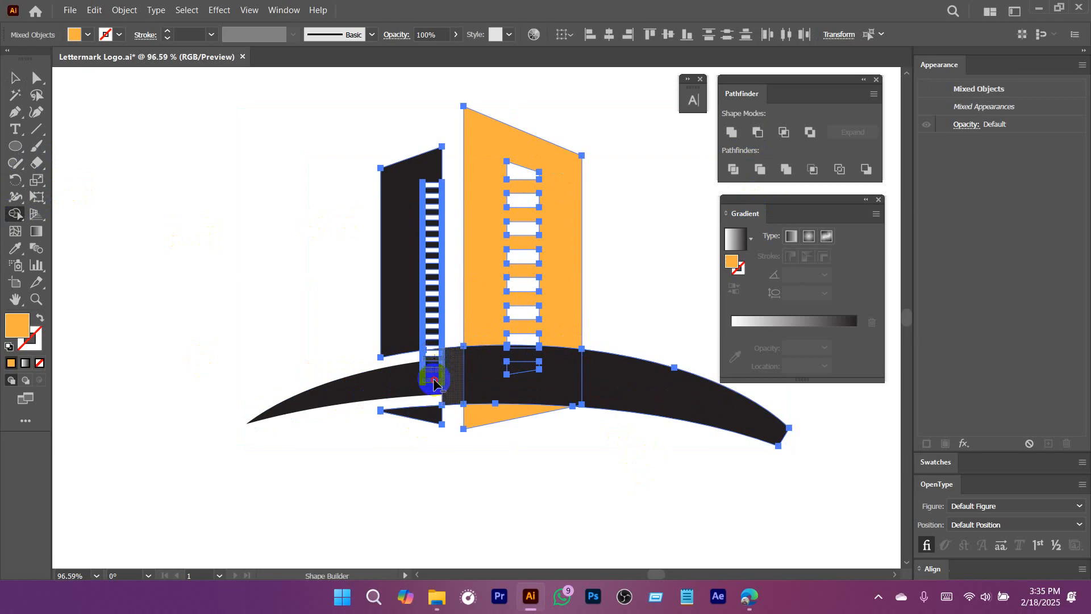
pyautogui.keyDown('alt'); pyautogui.click(559, 386); pyautogui.keyUp('alt')
pyautogui.moveTo(533, 372); pyautogui.dragTo(622, 376)
# Remove the wall remnants below the arc and the leftover strip at the orange wall's lowest window with Shape Builder, then deselect.
pyautogui.scroll(5, 486, 417)
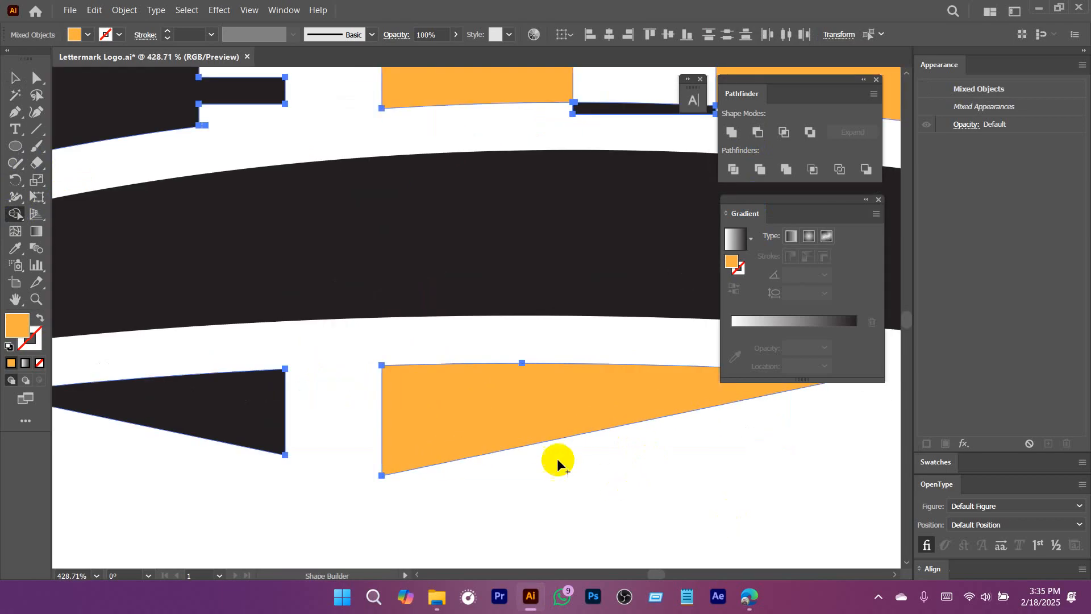
pyautogui.keyDown('alt'); pyautogui.click(537, 442); pyautogui.keyUp('alt')
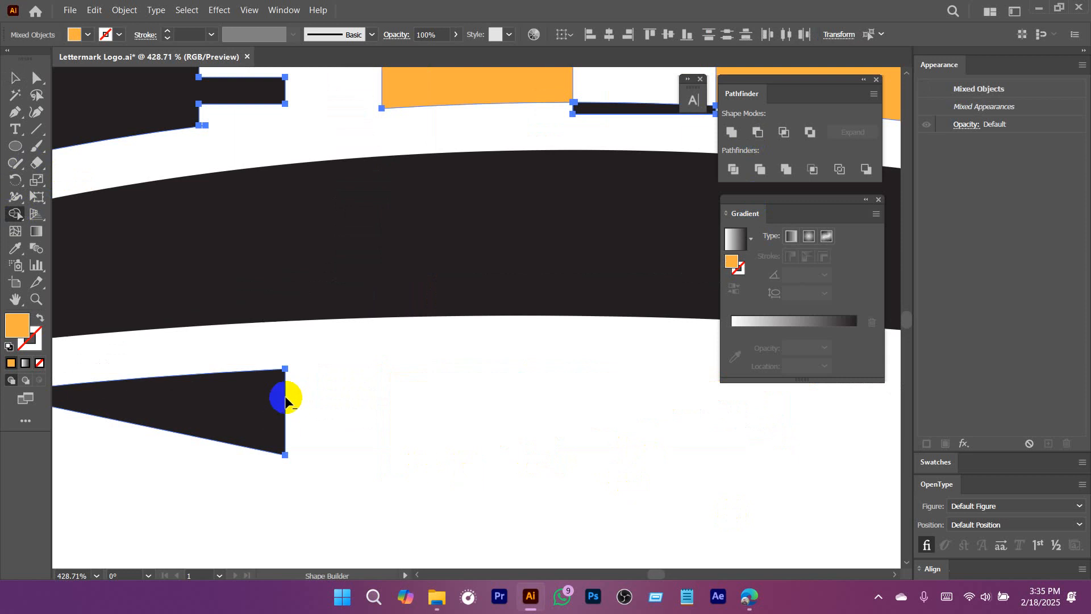
pyautogui.keyDown('alt'); pyautogui.click(217, 400); pyautogui.keyUp('alt')
pyautogui.moveTo(662, 211); pyautogui.dragTo(479, 451)
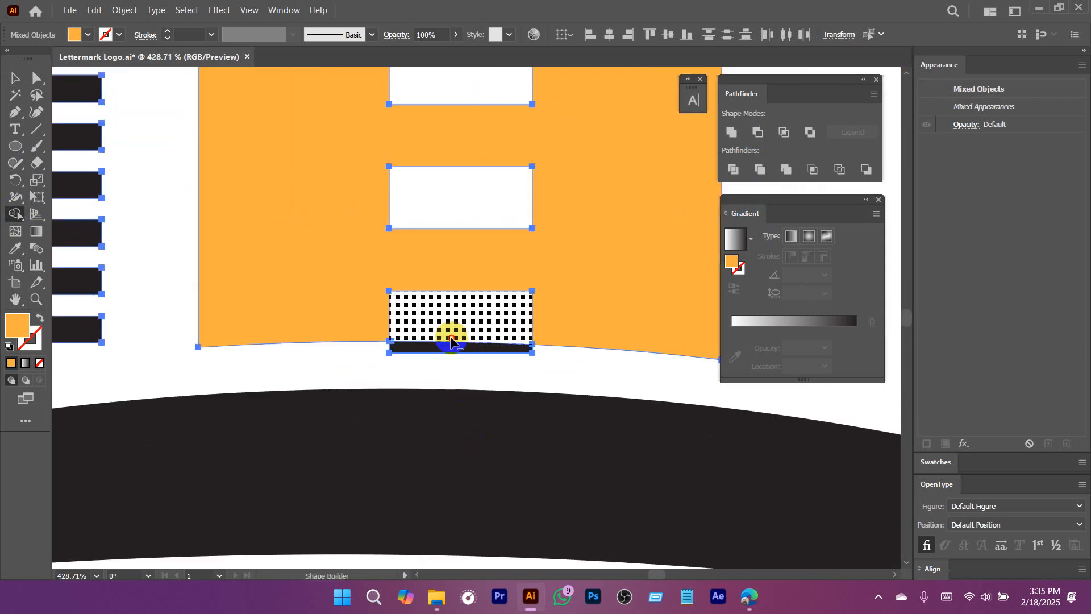
pyautogui.keyDown('alt'); pyautogui.click(452, 345); pyautogui.keyUp('alt')
pyautogui.scroll(-4, 484, 382)
pyautogui.moveTo(535, 407); pyautogui.dragTo(498, 398)
pyautogui.moveTo(517, 456); pyautogui.dragTo(463, 465)
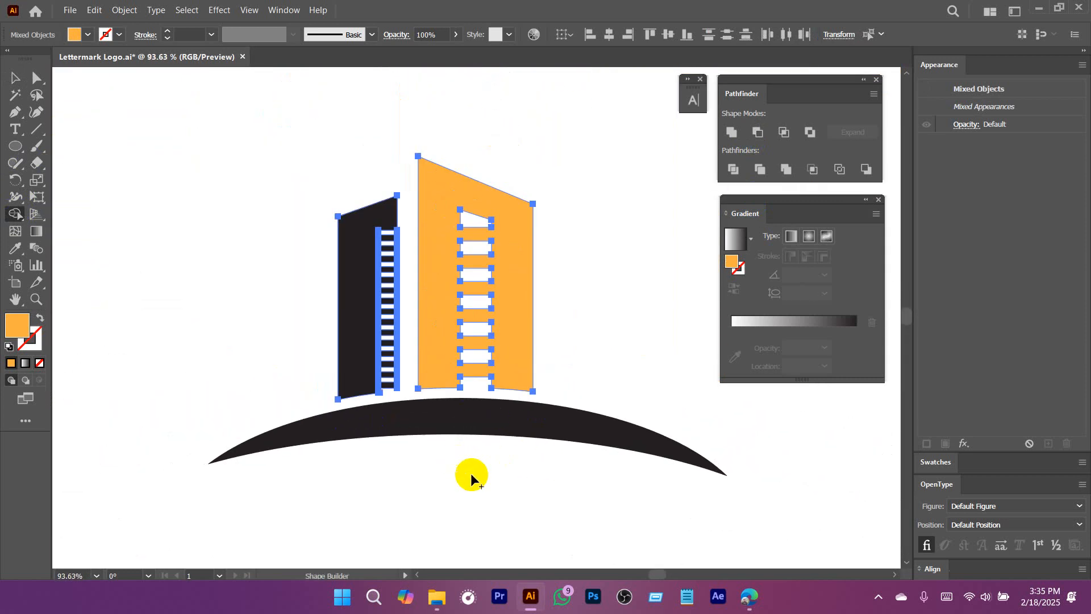
pyautogui.press('v')
pyautogui.click(477, 472)
# Draw a black circle to the right of the building and pull its top anchor upward to form an egg-shaped tree crown.
pyautogui.moveTo(643, 421); pyautogui.dragTo(497, 429)
pyautogui.moveTo(458, 429); pyautogui.dragTo(312, 405)
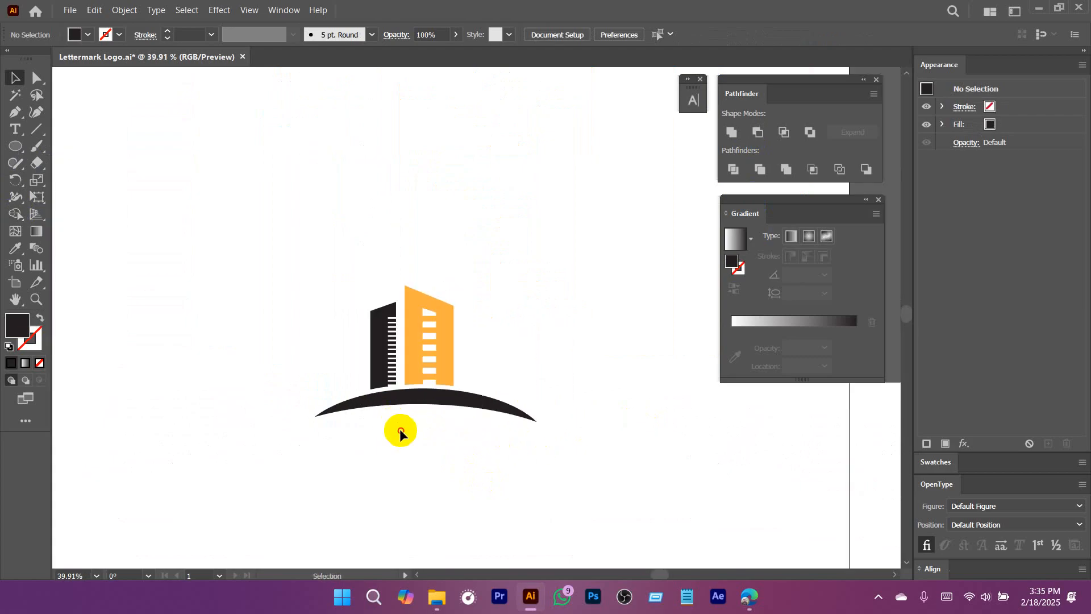
pyautogui.moveTo(422, 368); pyautogui.dragTo(516, 399)
pyautogui.moveTo(501, 346)
pyautogui.mouseDown()
pyautogui.moveTo(562, 385)
pyautogui.moveTo(482, 355)
pyautogui.mouseUp()
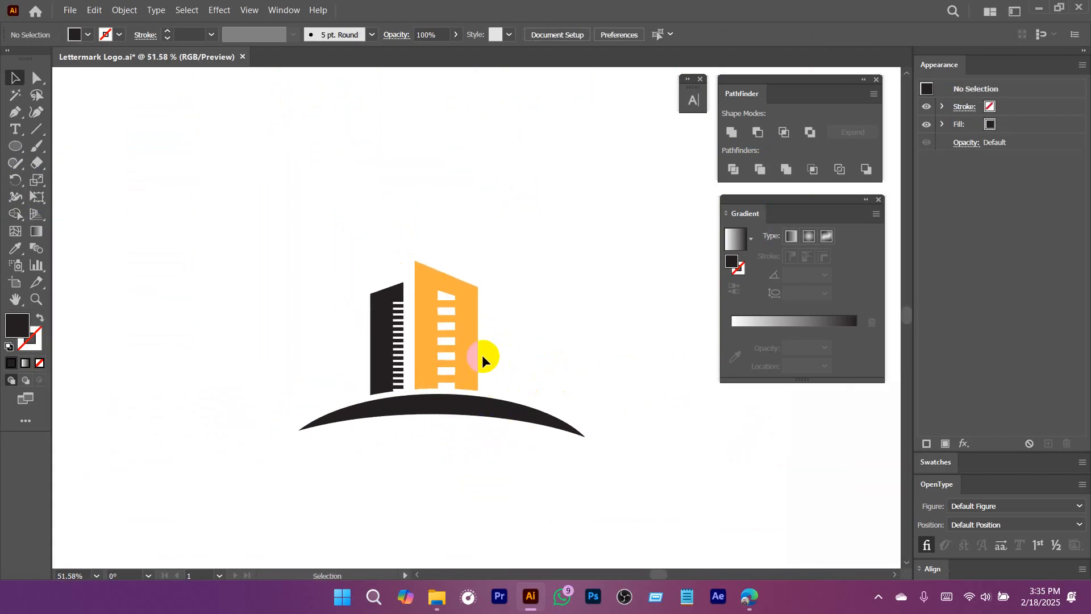
pyautogui.moveTo(577, 341); pyautogui.dragTo(502, 347)
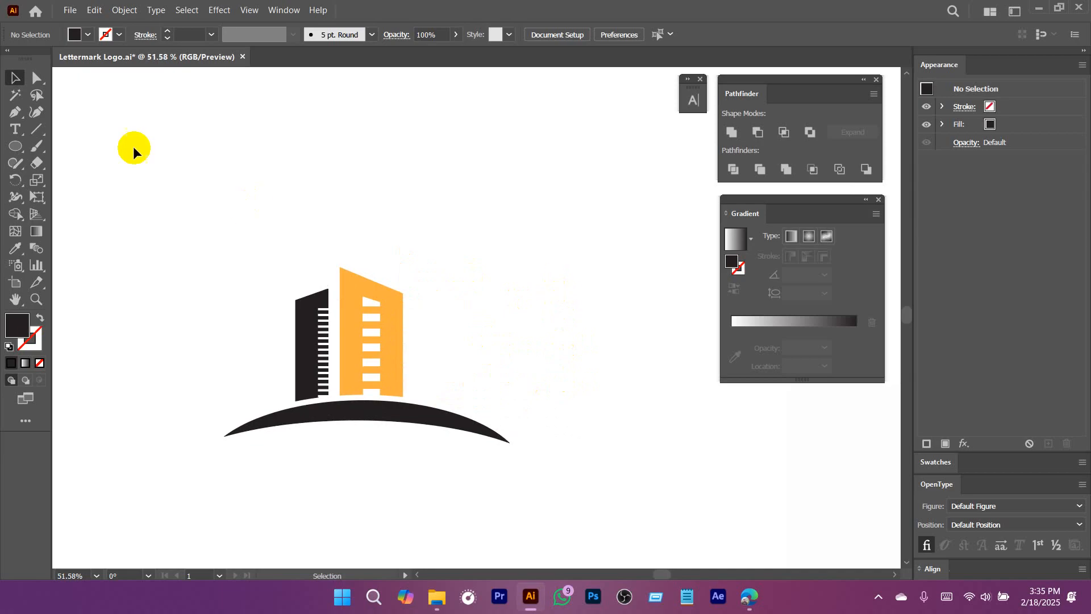
pyautogui.click(37, 147)
pyautogui.moveTo(505, 206); pyautogui.dragTo(582, 275)
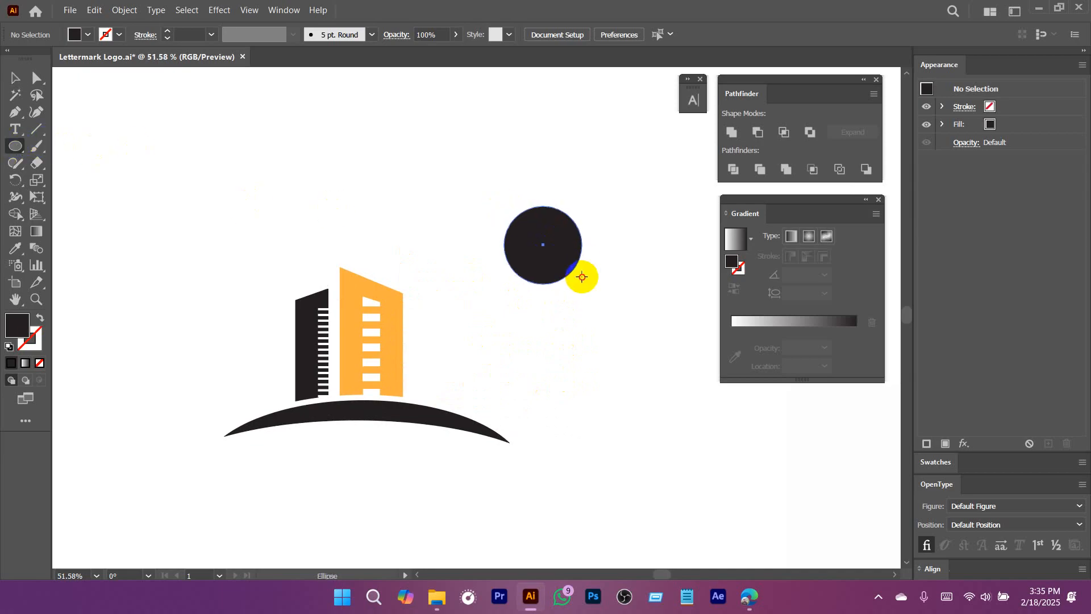
pyautogui.scroll(2, 570, 294)
pyautogui.press('a')
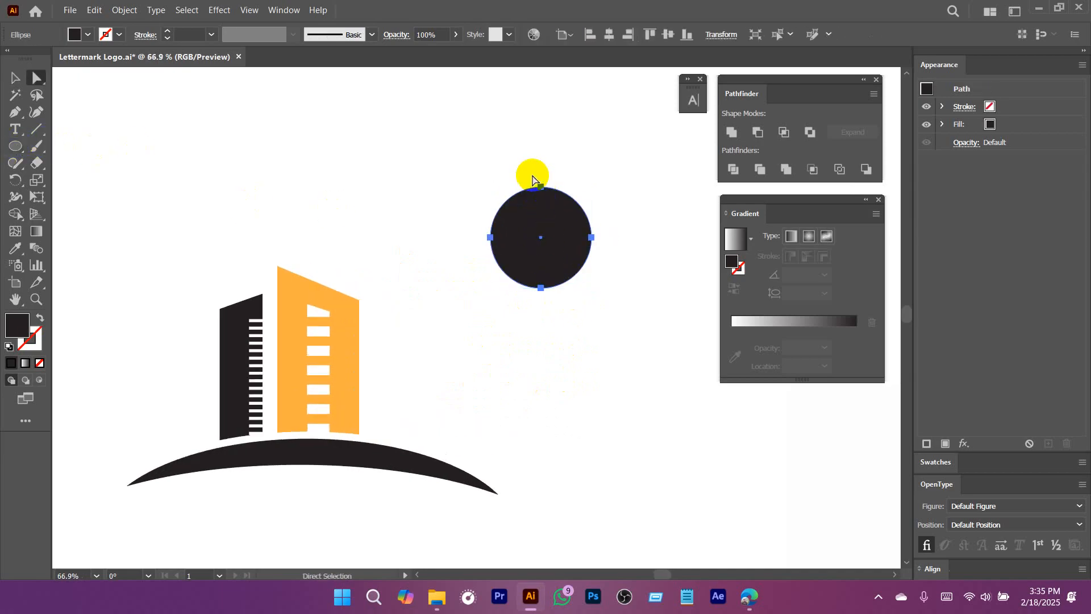
pyautogui.click(541, 187)
pyautogui.moveTo(541, 187); pyautogui.dragTo(542, 157)
pyautogui.click(597, 333)
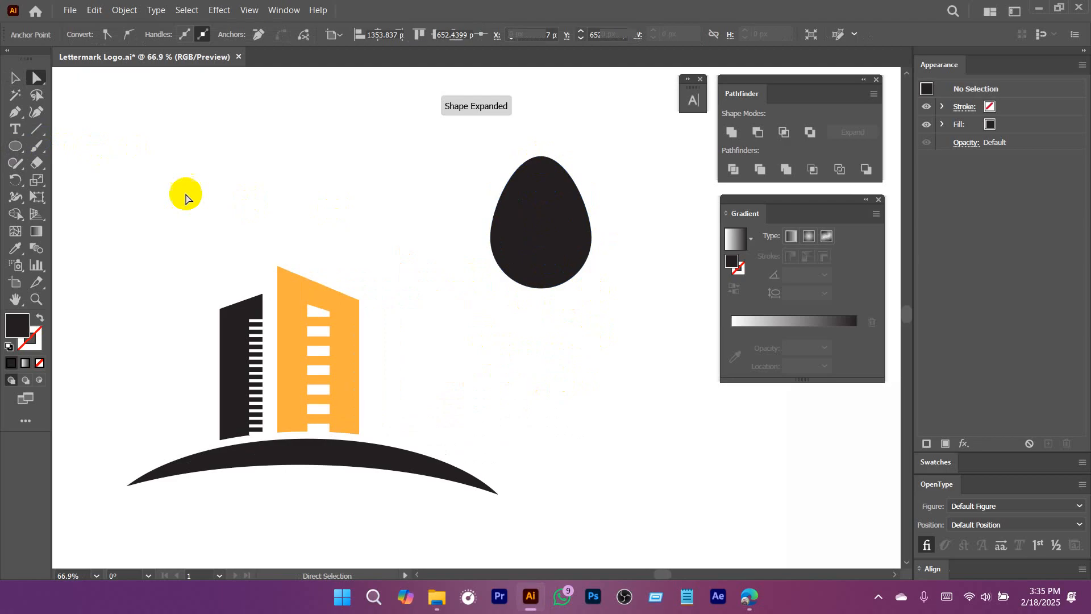
# Draw a narrow vertical rectangle as a trunk, running down from inside the egg-shaped crown.
pyautogui.moveTo(16, 146); pyautogui.dragTo(91, 168)
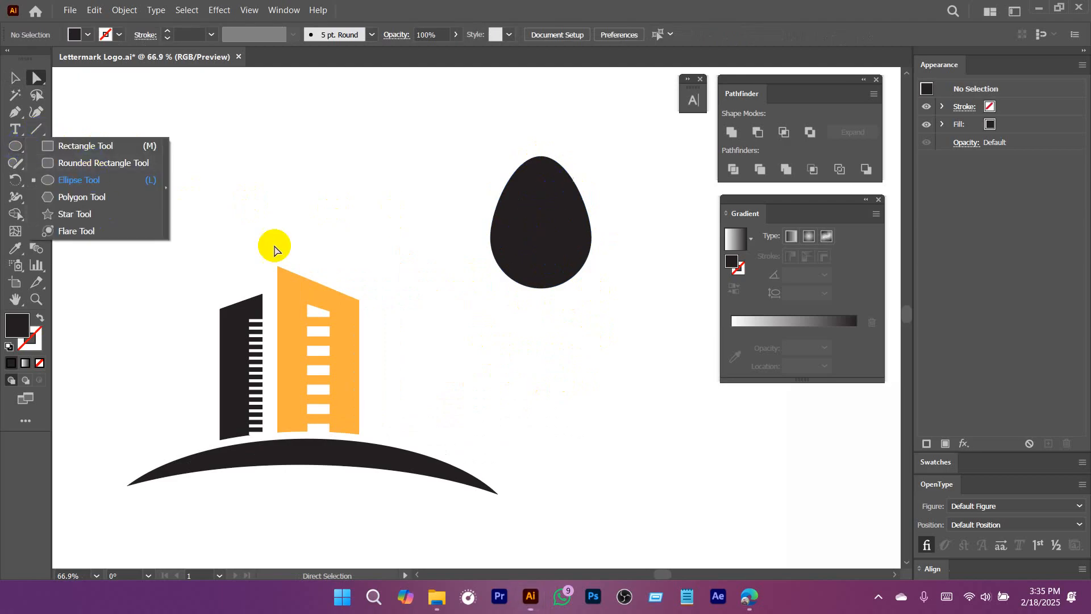
pyautogui.click(90, 144)
pyautogui.moveTo(531, 260); pyautogui.dragTo(549, 407)
pyautogui.press('v')
pyautogui.click(611, 350)
# Fill the crown and trunk together with the dark green swatch.
pyautogui.moveTo(583, 310); pyautogui.dragTo(462, 172)
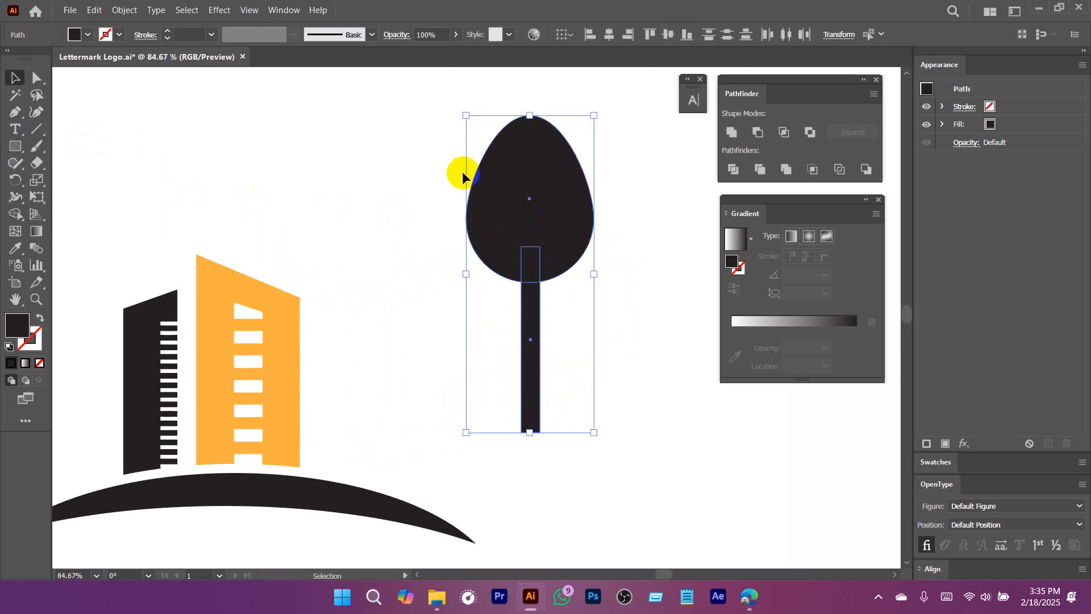
pyautogui.click(88, 36)
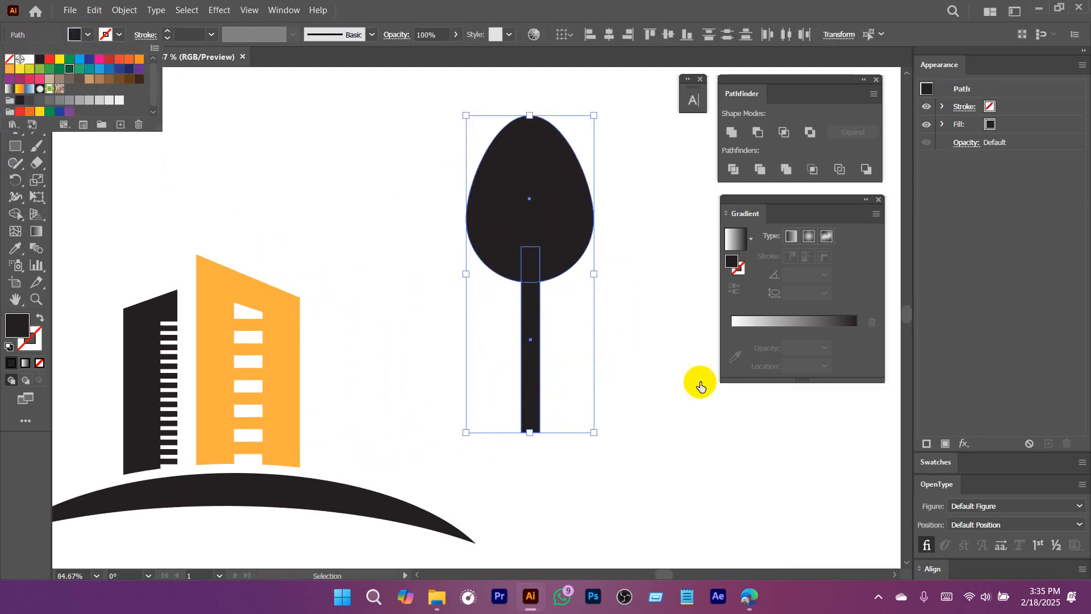
pyautogui.click(69, 70)
pyautogui.click(652, 312)
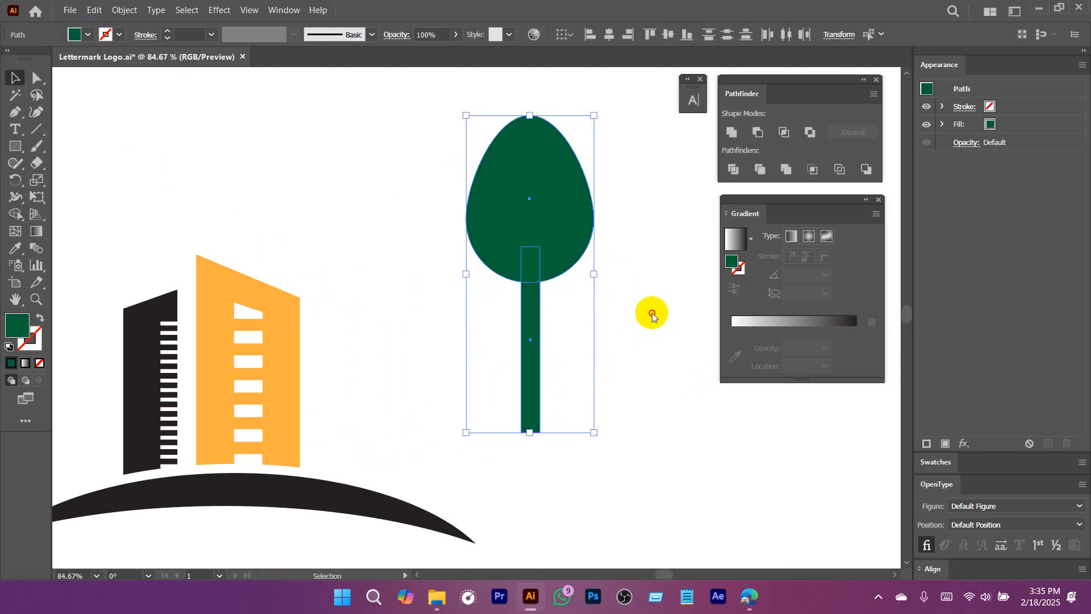
# Scale the crown and trunk down together, keeping their proportions.
pyautogui.scroll(-3, 536, 345)
pyautogui.click(620, 320)
pyautogui.scroll(2, 620, 320)
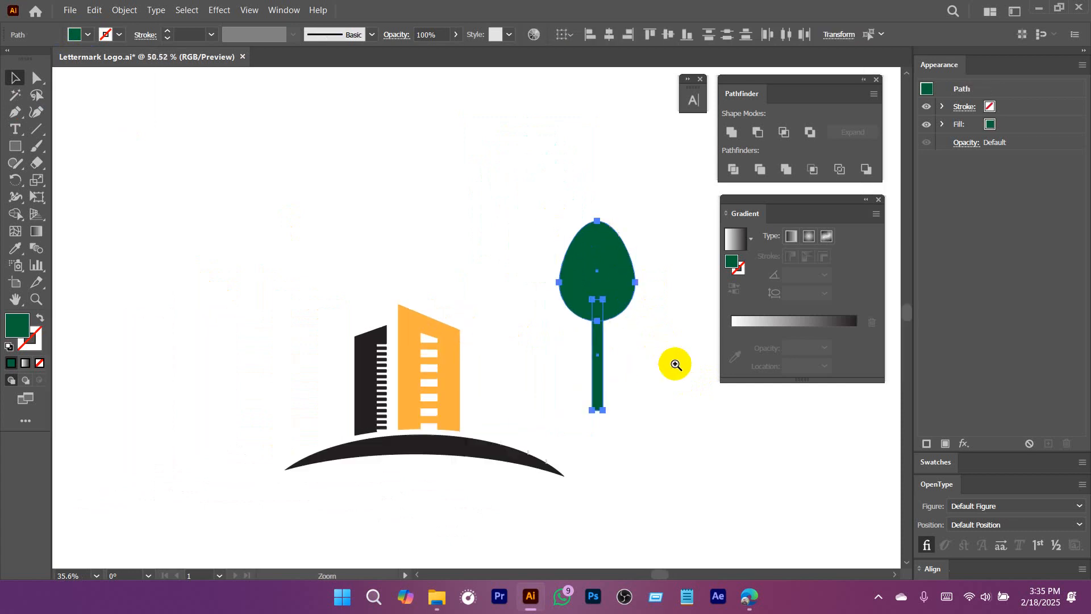
pyautogui.moveTo(633, 219); pyautogui.dragTo(606, 333)
pyautogui.scroll(3, 606, 333)
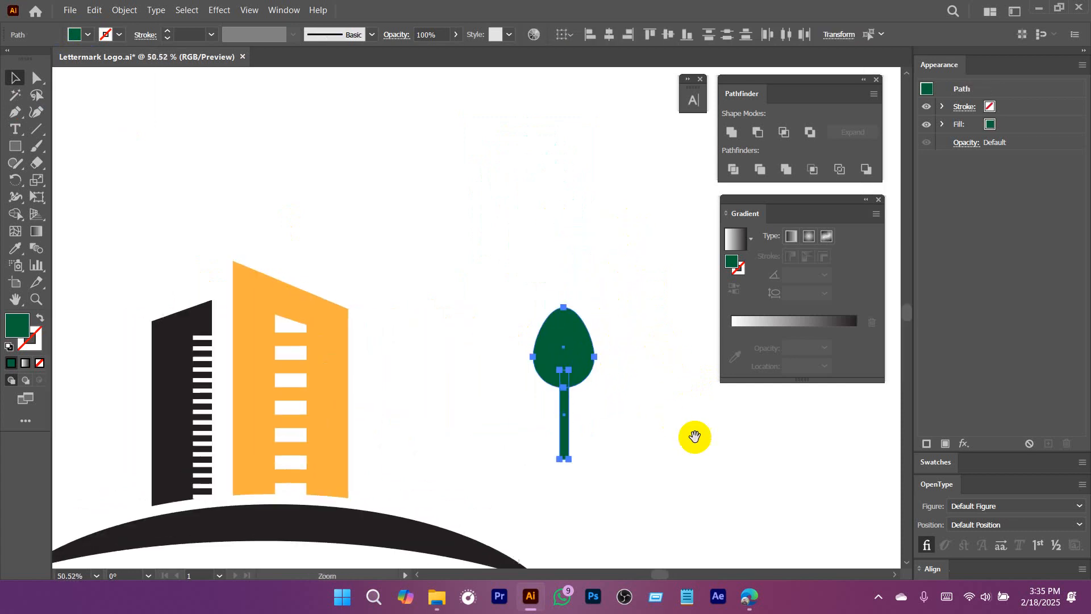
# Merge the crown and trunk into a single tree shape with Pathfinder Unite.
pyautogui.press('a')
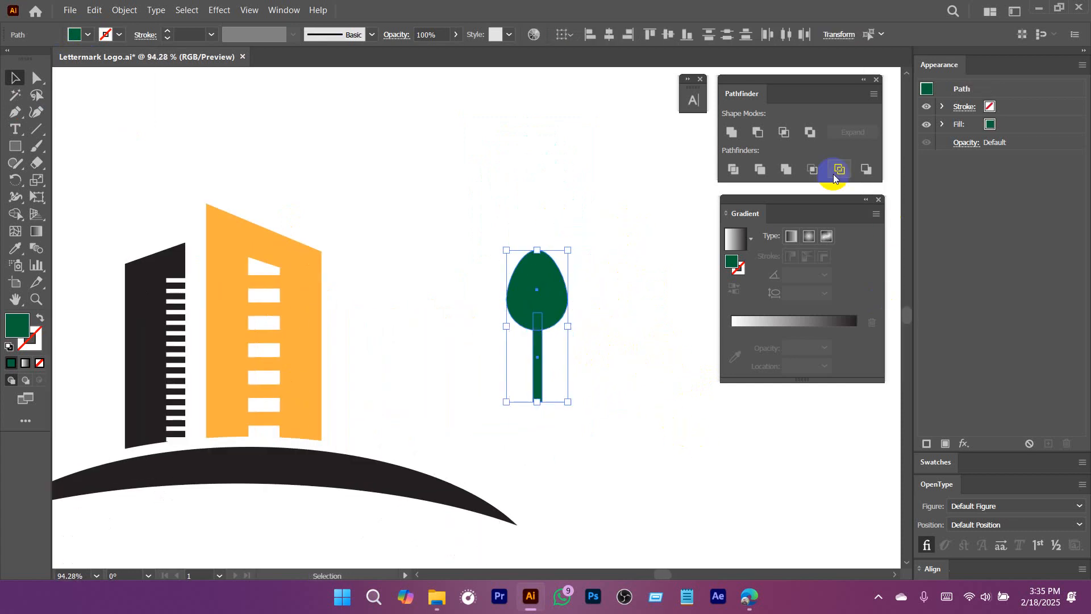
pyautogui.press('ctrl')
pyautogui.click(731, 134)
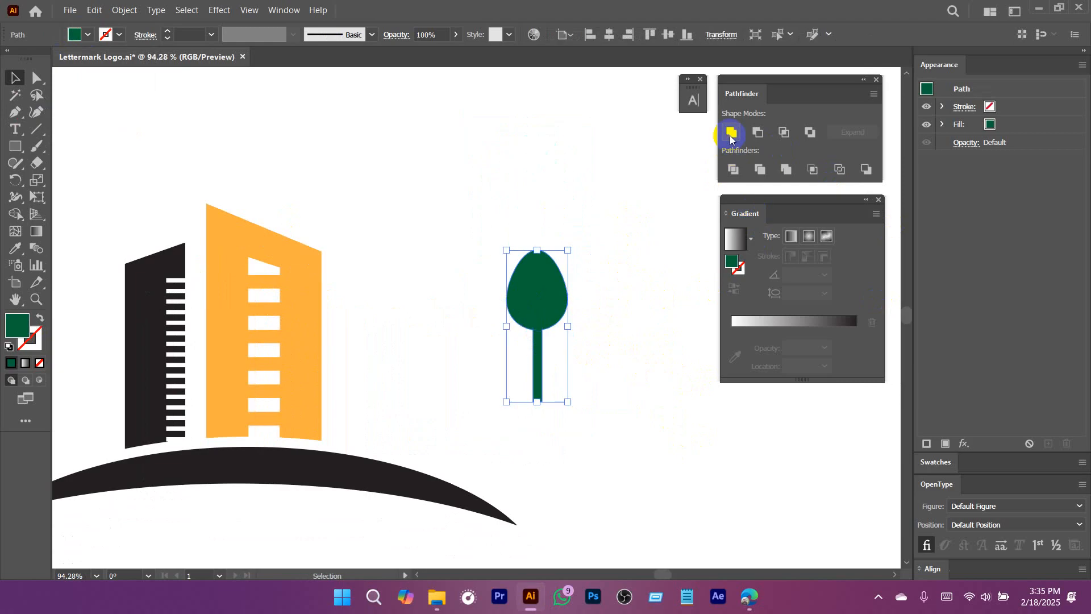
pyautogui.click(557, 320)
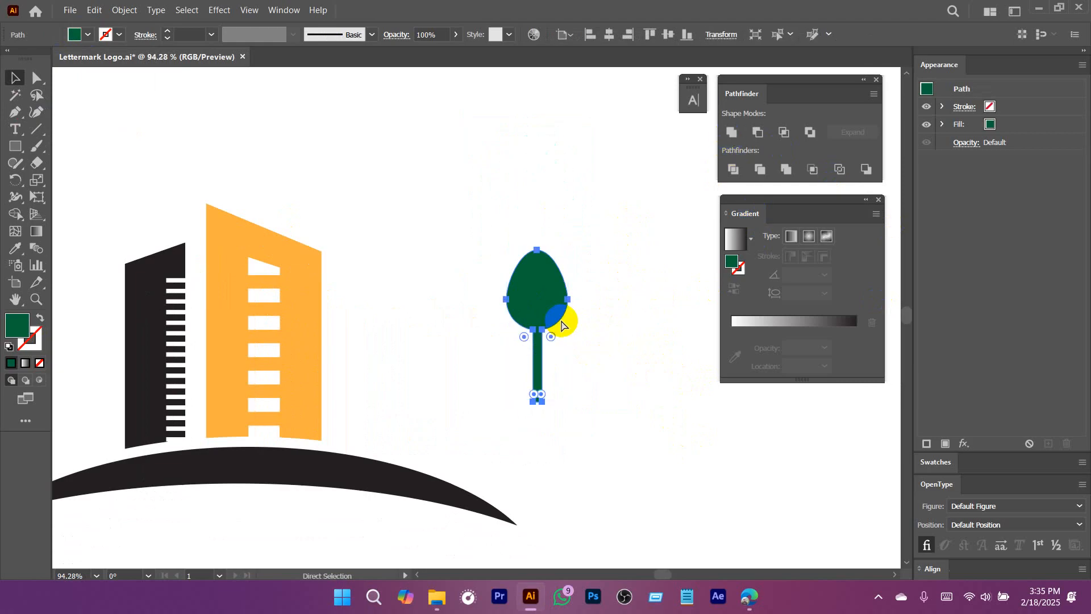
# Copy the tree in place, shrink the copy to about half size, and place it just right of the original's trunk.
pyautogui.hotkey('ctrl', 'c')
pyautogui.hotkey('ctrl', 'f')
pyautogui.moveTo(568, 250); pyautogui.dragTo(575, 362)
pyautogui.scroll(3, 574, 362)
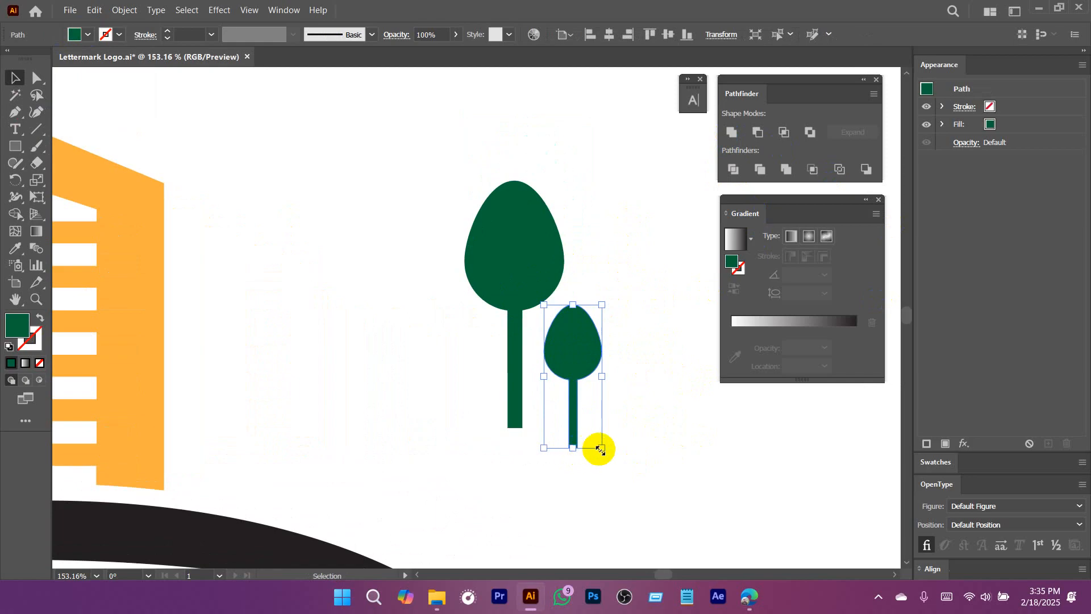
pyautogui.moveTo(600, 450); pyautogui.dragTo(584, 432)
pyautogui.moveTo(565, 360); pyautogui.dragTo(570, 376)
# Select both trees, scale them down together, and stand them on the arc just right of the orange wall.
pyautogui.keyDown('shift'); pyautogui.click(519, 413); pyautogui.keyUp('shift')
pyautogui.click(514, 395)
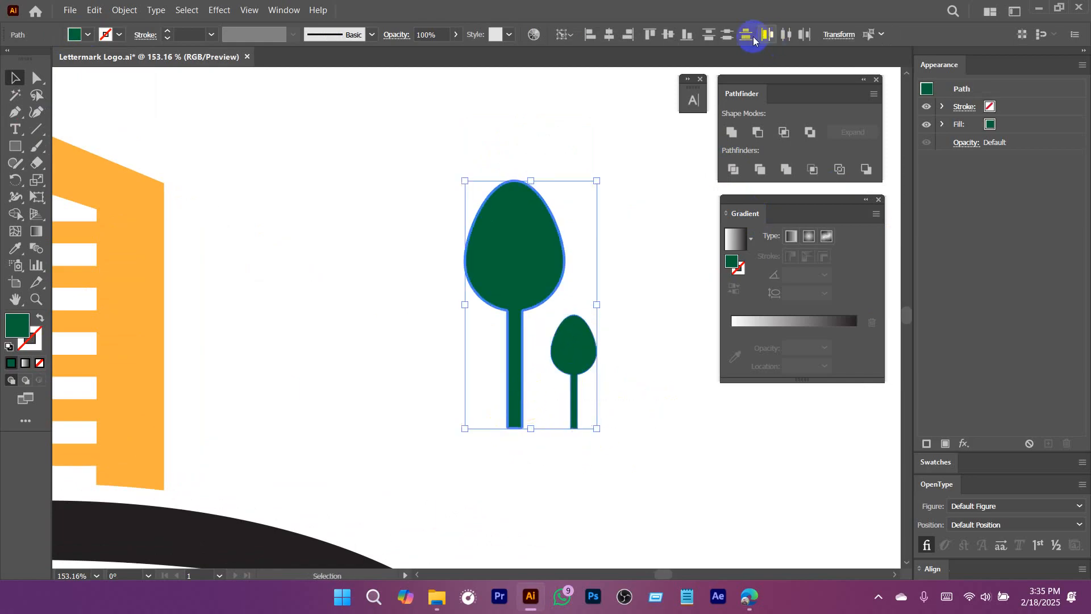
pyautogui.scroll(-3, 665, 390)
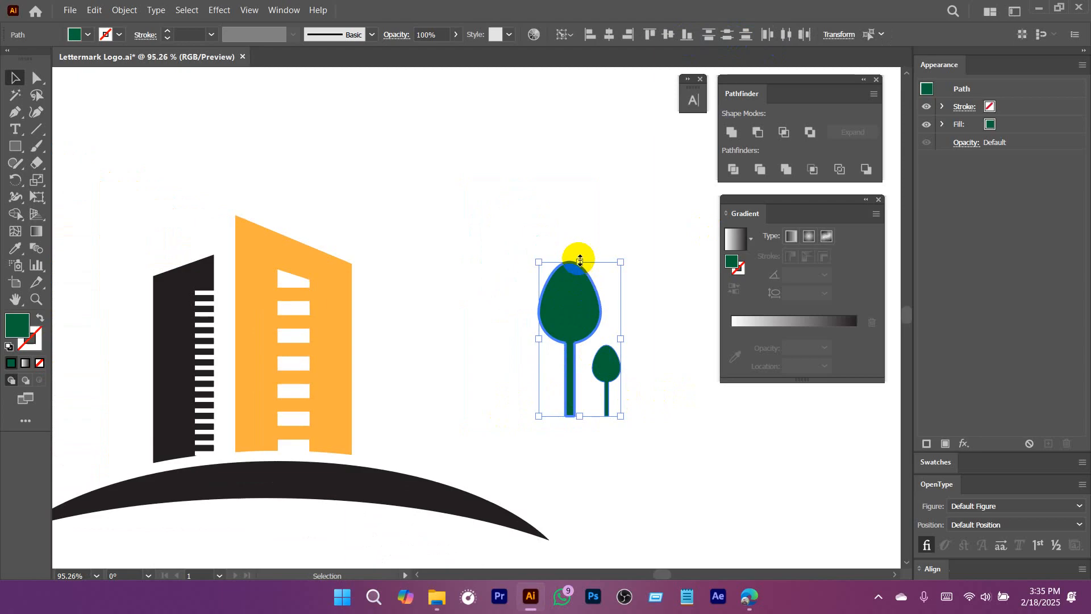
pyautogui.moveTo(580, 259); pyautogui.dragTo(386, 433)
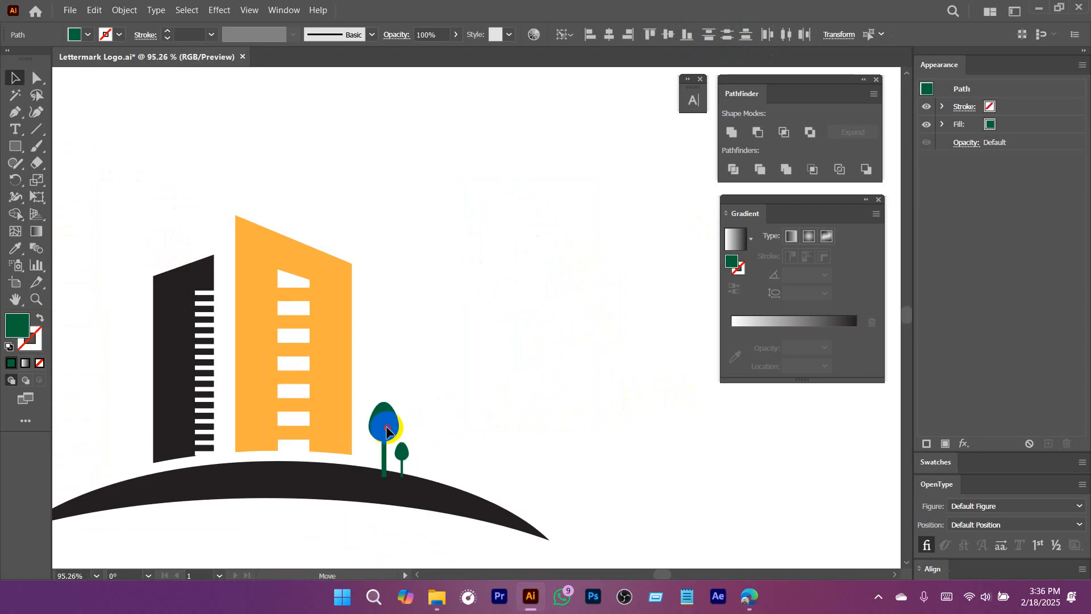
pyautogui.scroll(7, 565, 491)
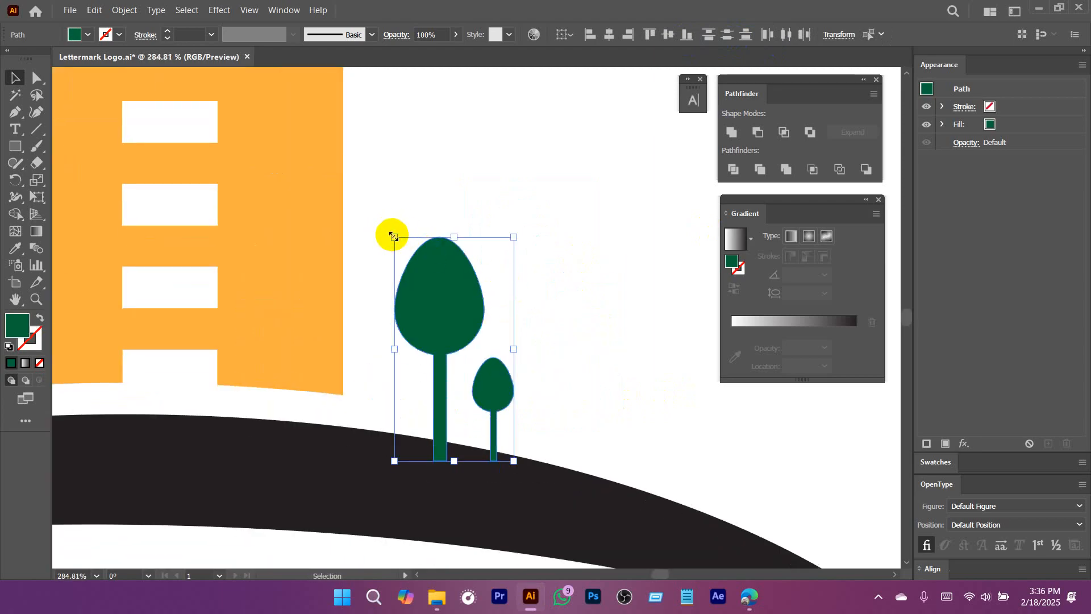
pyautogui.moveTo(393, 235); pyautogui.dragTo(413, 273)
pyautogui.moveTo(458, 340); pyautogui.dragTo(460, 330)
# Fine-tune the trees' position on the arc, send them to the back behind it, and deselect.
pyautogui.scroll(2, 455, 364)
pyautogui.moveTo(482, 389); pyautogui.dragTo(499, 300)
pyautogui.scroll(-5, 530, 345)
pyautogui.rightClick(481, 298)
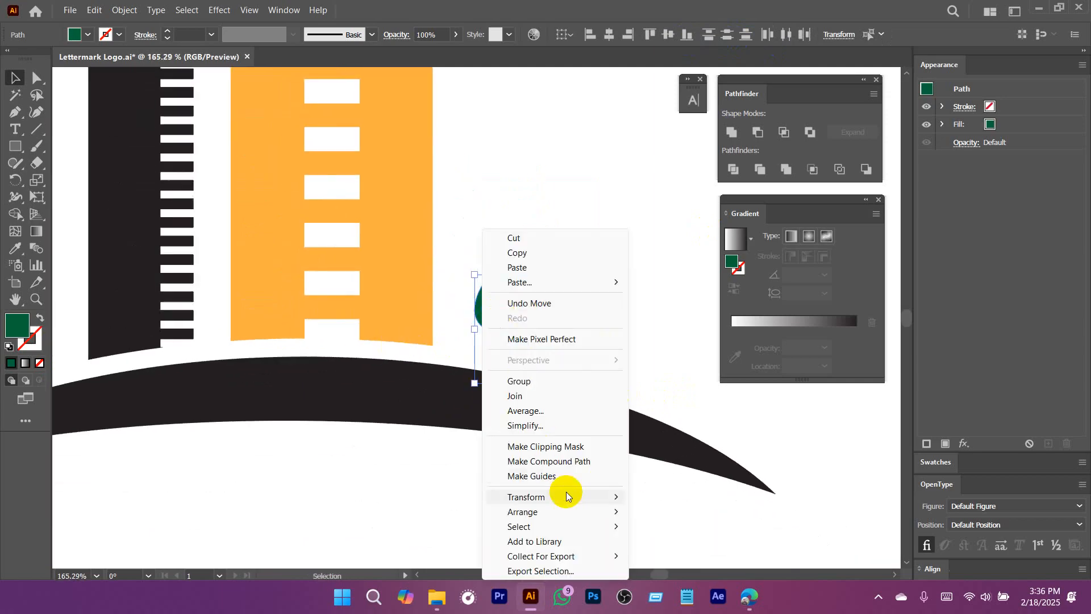
pyautogui.moveTo(571, 505)
pyautogui.click(677, 556)
pyautogui.click(599, 499)
pyautogui.scroll(-3, 569, 495)
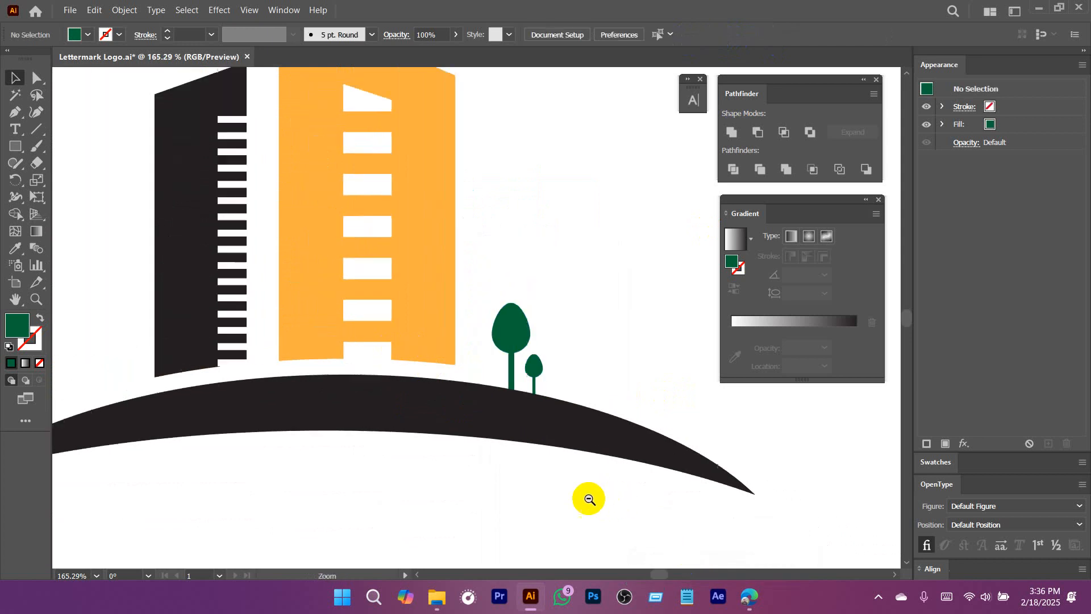
# Draw a green circle in the empty space to the right of the building and trees.
pyautogui.moveTo(507, 490); pyautogui.dragTo(591, 445)
pyautogui.moveTo(542, 395); pyautogui.dragTo(445, 397)
pyautogui.moveTo(498, 405); pyautogui.dragTo(411, 428)
pyautogui.click(498, 267)
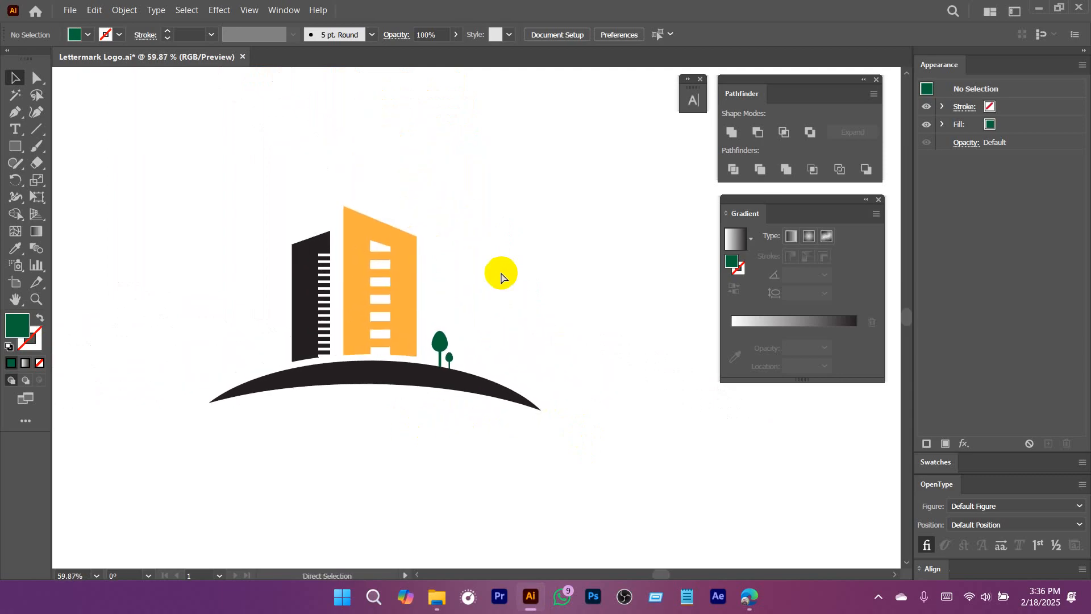
pyautogui.moveTo(501, 277); pyautogui.dragTo(434, 290)
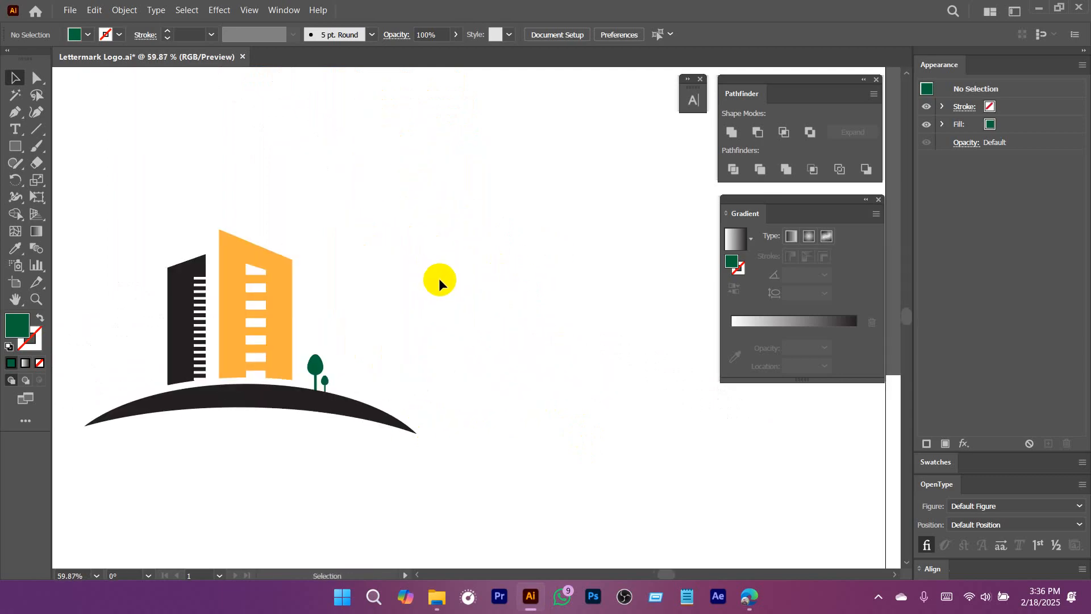
pyautogui.moveTo(12, 141); pyautogui.dragTo(87, 179)
pyautogui.moveTo(501, 202); pyautogui.dragTo(599, 337)
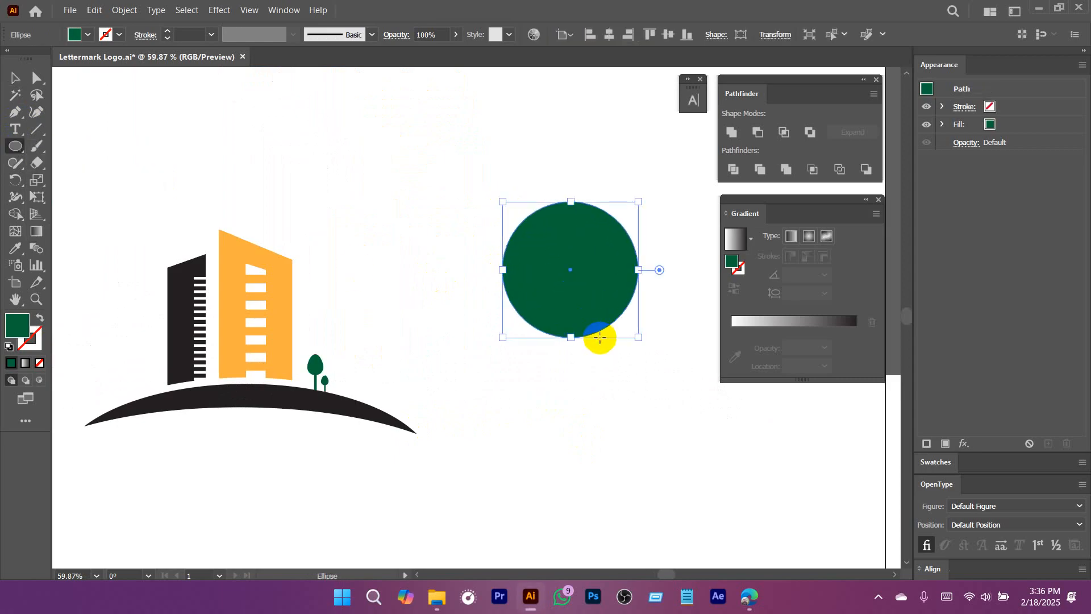
# Scale the green circle down to roughly two-thirds of its size, move it slightly upward, and deselect it.
pyautogui.press('v')
pyautogui.scroll(1, 589, 232)
pyautogui.moveTo(578, 271); pyautogui.dragTo(554, 266)
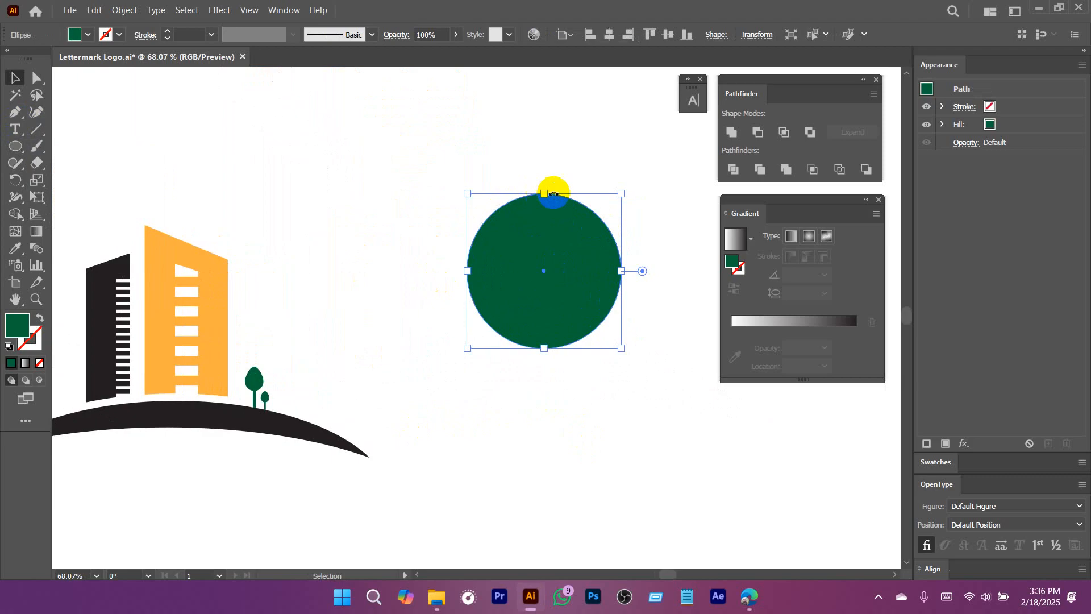
pyautogui.moveTo(544, 194); pyautogui.dragTo(544, 251)
pyautogui.moveTo(543, 308); pyautogui.dragTo(533, 256)
pyautogui.click(571, 376)
# Draw a short vertical line segment above and to the left of the green circle.
pyautogui.hotkey('ctrl', 'space')
pyautogui.moveTo(336, 196); pyautogui.dragTo(343, 275)
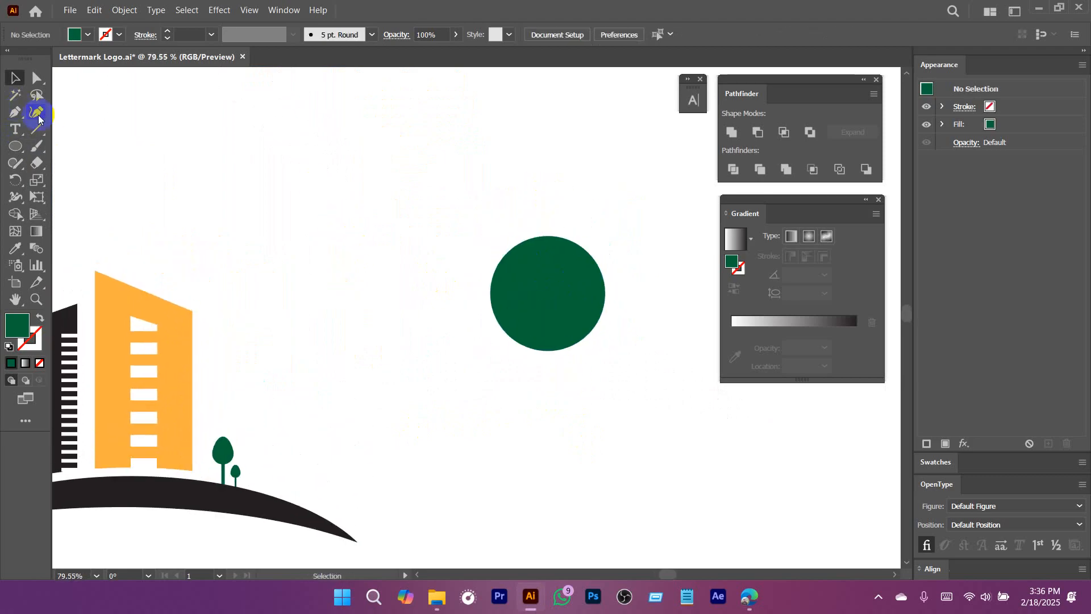
pyautogui.moveTo(40, 132); pyautogui.dragTo(114, 131)
pyautogui.moveTo(410, 130); pyautogui.dragTo(410, 207)
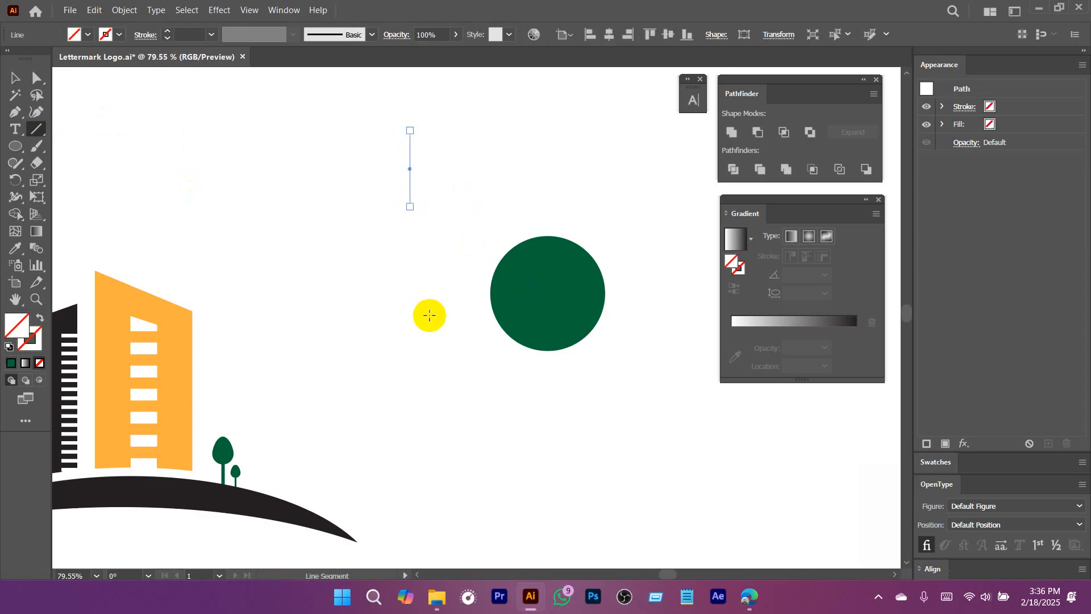
pyautogui.press('v')
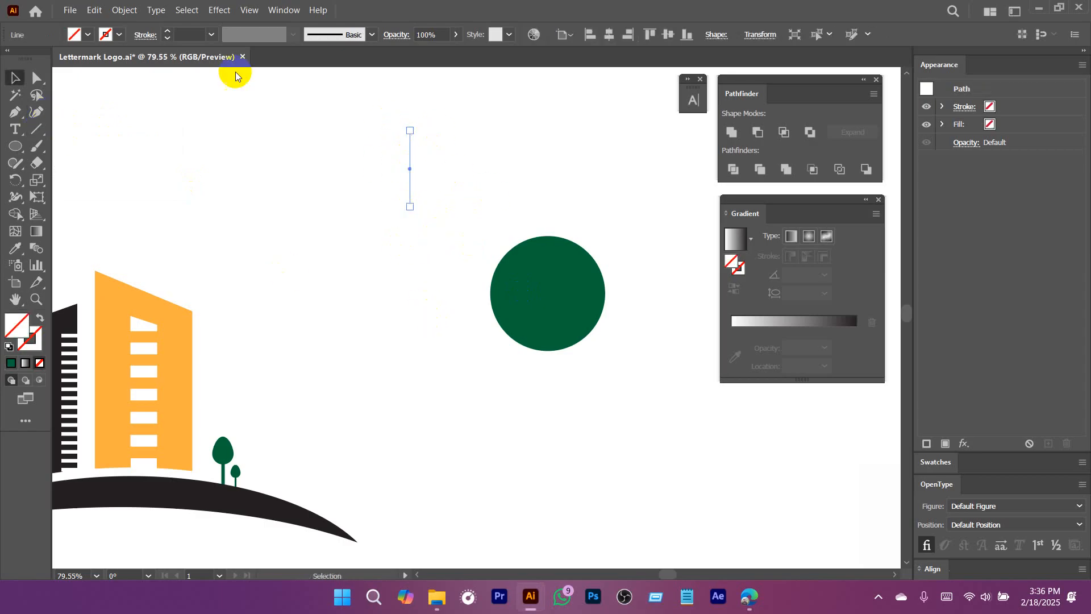
# Set the vertical line's stroke weight to 10 pt and deselect it.
pyautogui.click(191, 37)
pyautogui.write('10')
pyautogui.press('Return')
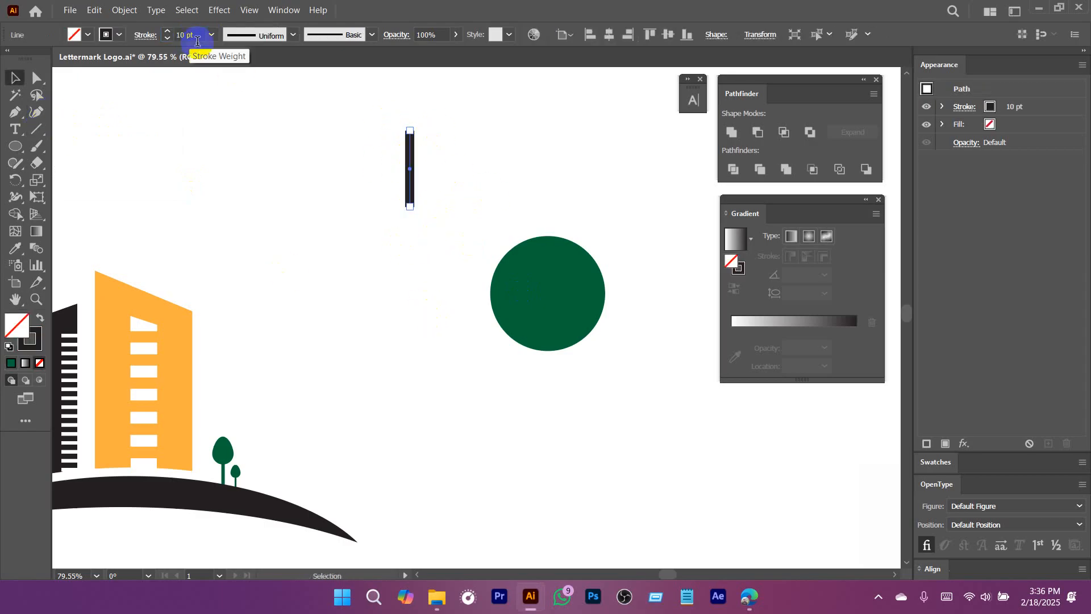
pyautogui.scroll(3, 412, 159)
pyautogui.click(511, 236)
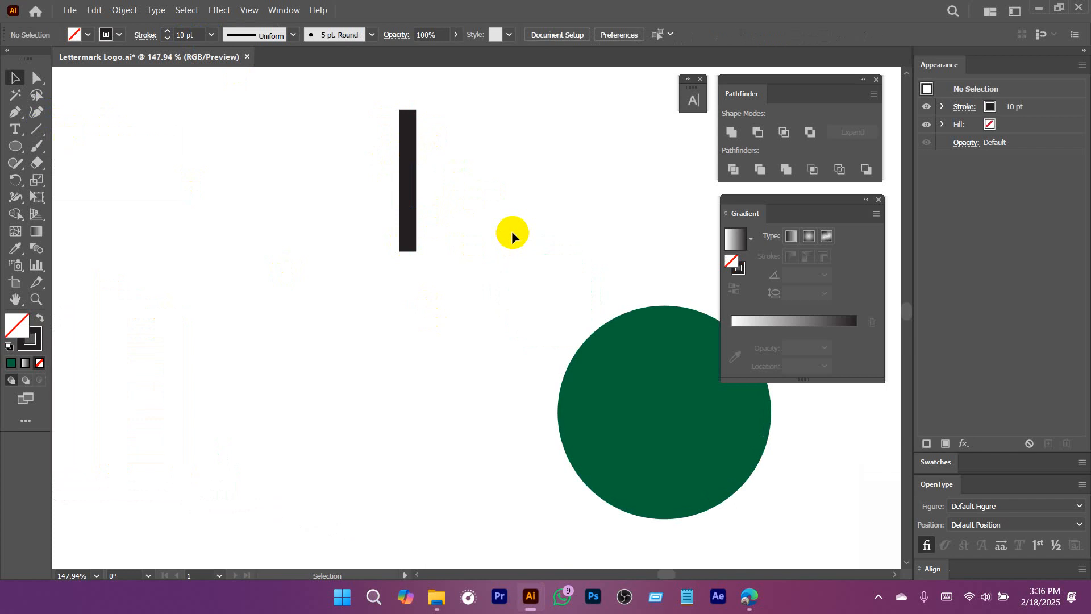
# Apply the triangular width profile that tapers to a point at one end to the thick vertical line.
pyautogui.moveTo(511, 231)
pyautogui.mouseDown()
pyautogui.moveTo(468, 205)
pyautogui.moveTo(345, 223)
pyautogui.mouseUp()
pyautogui.click(197, 37)
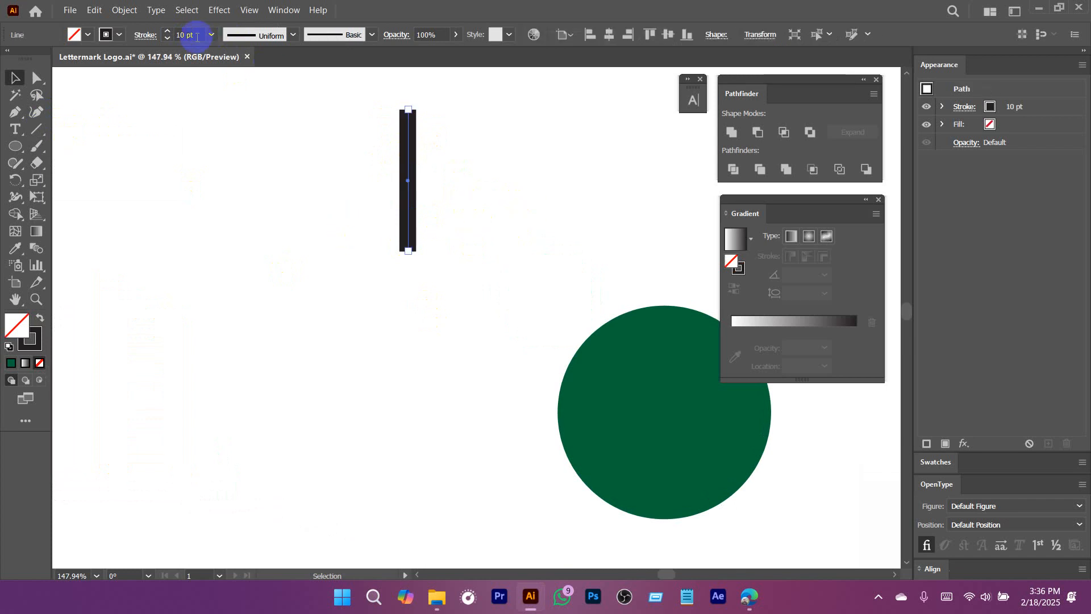
pyautogui.click(264, 35)
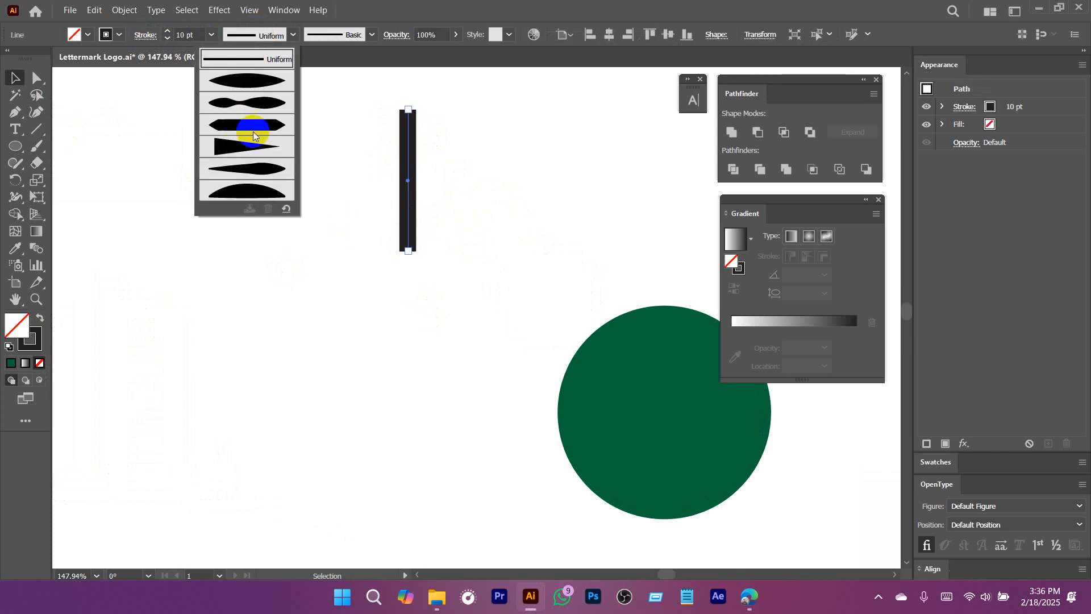
pyautogui.click(246, 150)
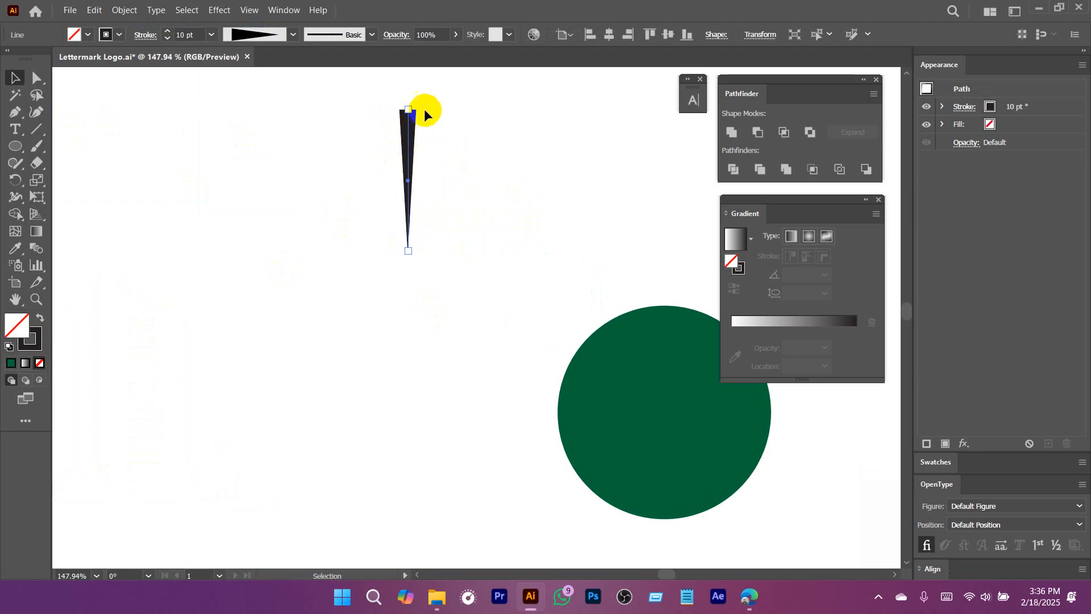
# Turn the tapered line upside down so its sharp tip points straight up, and deselect it.
pyautogui.moveTo(413, 102); pyautogui.dragTo(405, 247)
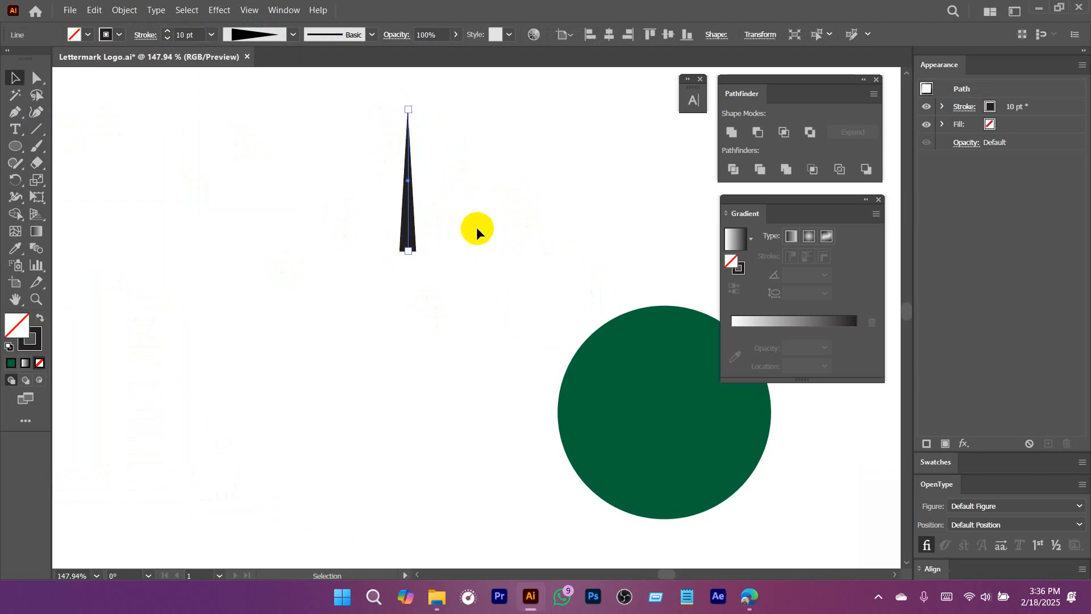
pyautogui.scroll(-2, 547, 224)
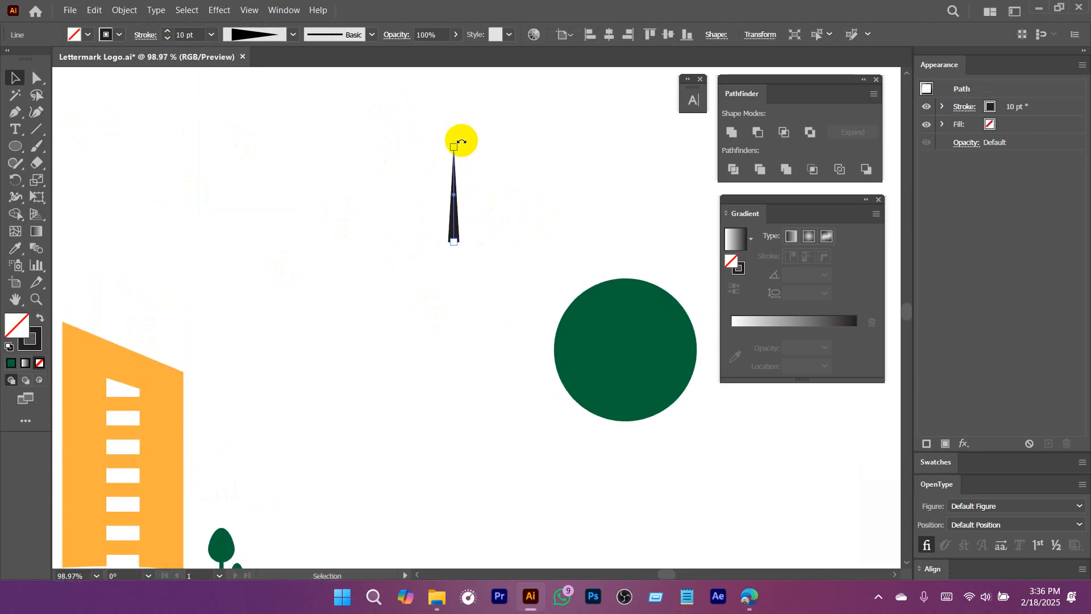
pyautogui.moveTo(458, 139); pyautogui.dragTo(381, 201)
pyautogui.moveTo(497, 186); pyautogui.dragTo(445, 156)
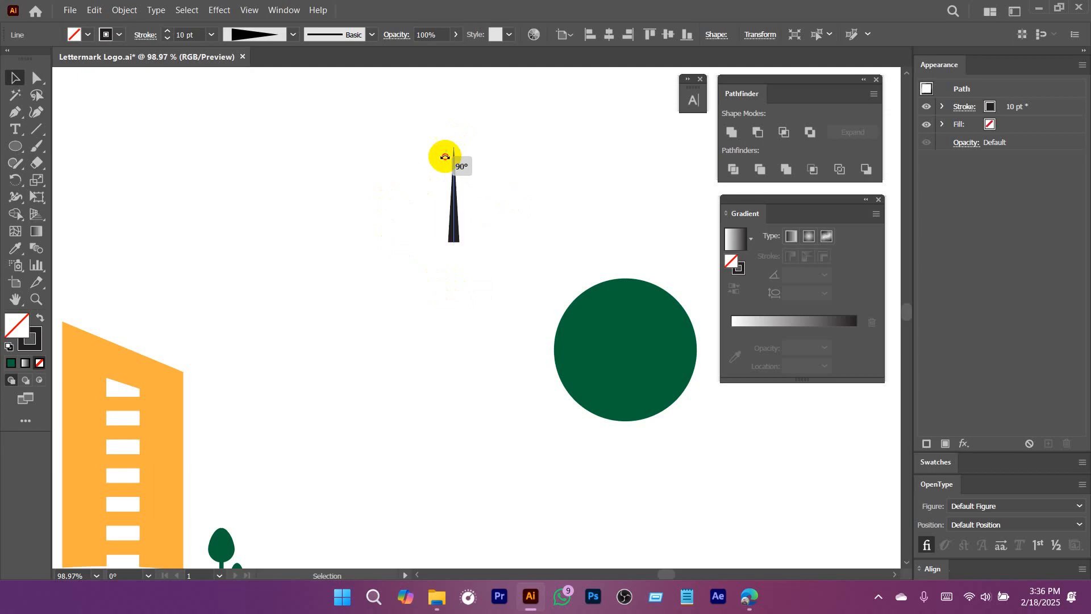
pyautogui.click(543, 204)
# Move the spike onto the top of the green circle with its wide base overlapping the circle's upper edge.
pyautogui.moveTo(569, 215); pyautogui.dragTo(435, 210)
pyautogui.moveTo(501, 234); pyautogui.dragTo(446, 234)
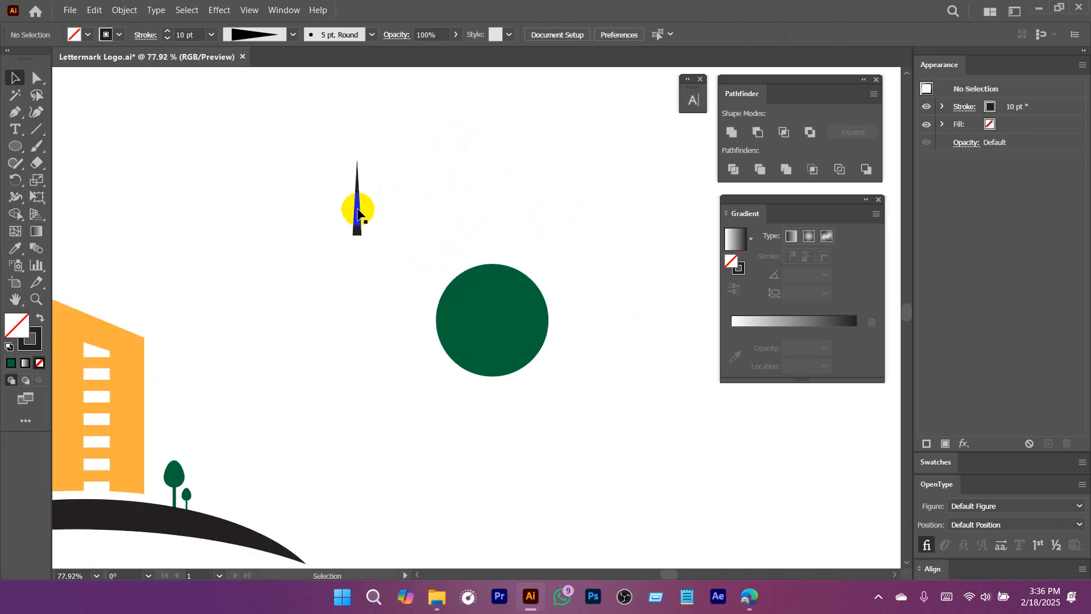
pyautogui.moveTo(358, 215); pyautogui.dragTo(485, 283)
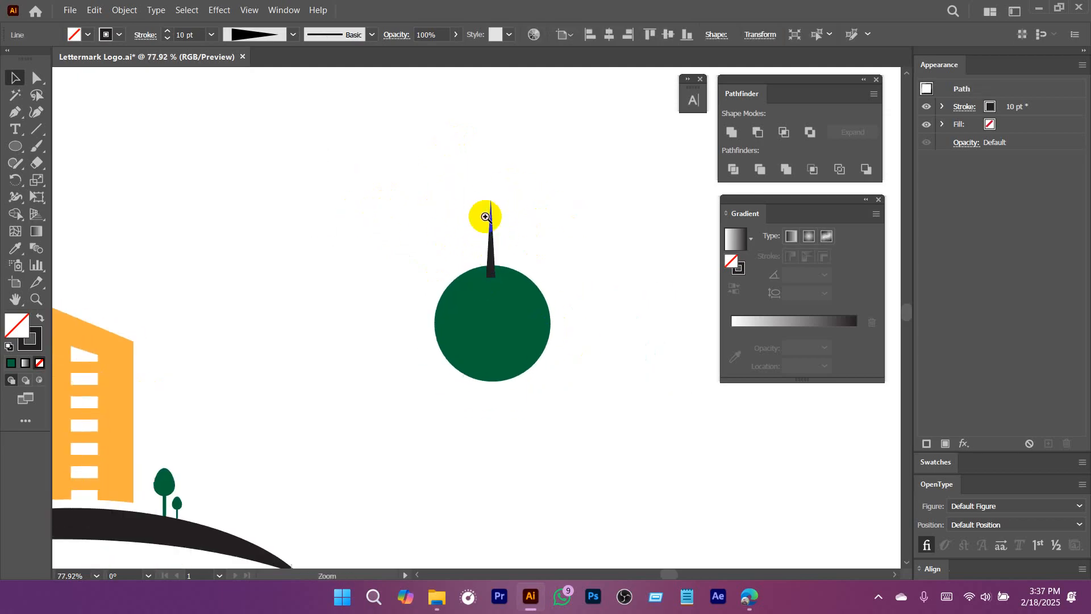
pyautogui.scroll(3, 485, 214)
pyautogui.moveTo(493, 184); pyautogui.dragTo(493, 230)
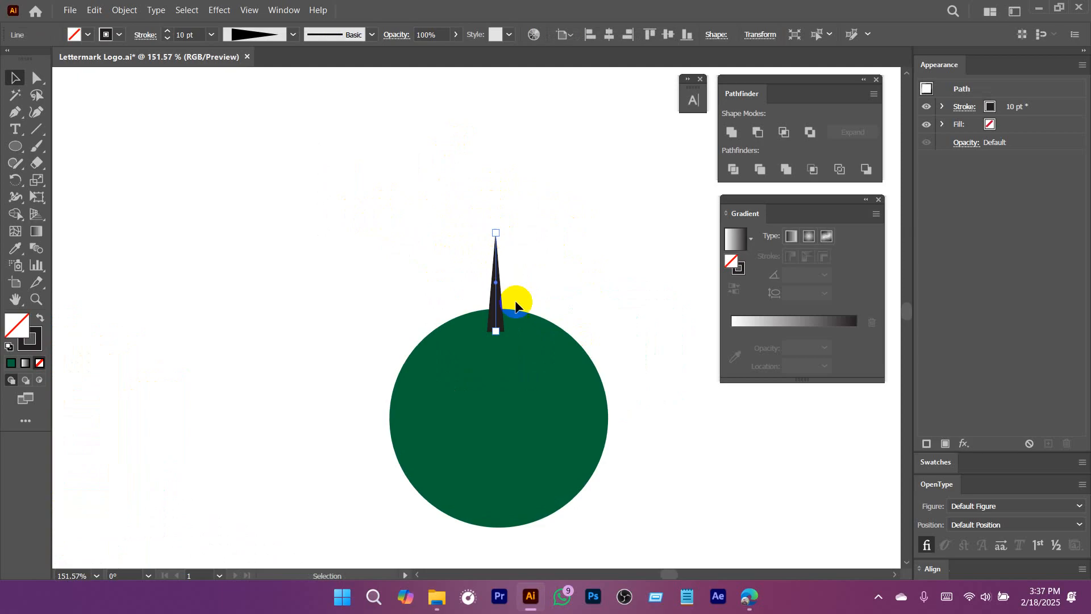
# Select the spike together with the green circle and align them on their horizontal centers.
pyautogui.scroll(2, 520, 276)
pyautogui.moveTo(562, 307); pyautogui.dragTo(571, 263)
pyautogui.keyDown('shift'); pyautogui.click(502, 370); pyautogui.keyUp('shift')
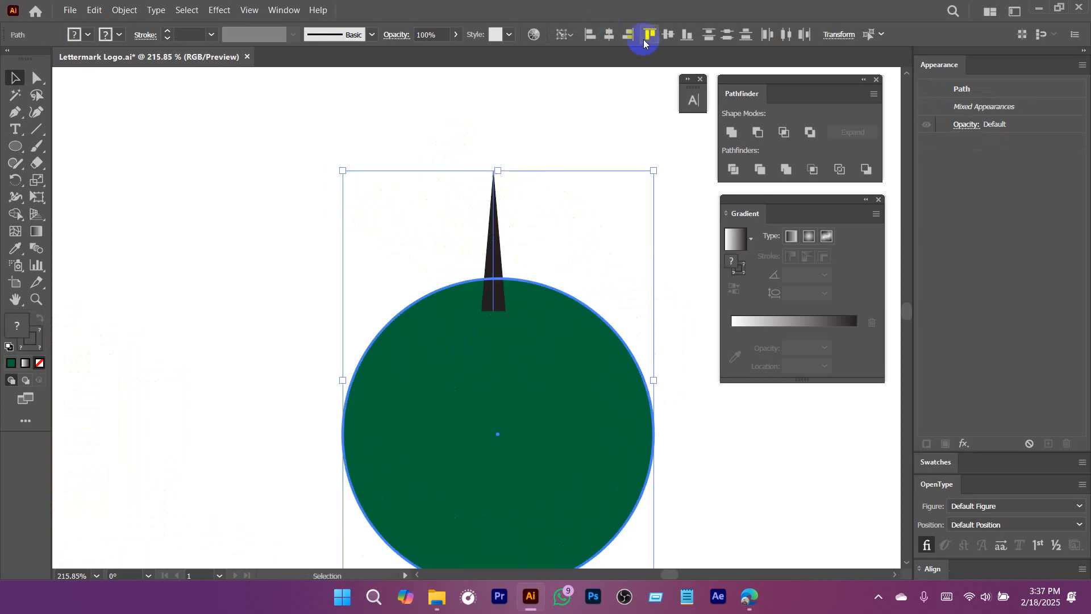
pyautogui.click(609, 35)
# Raise the spike to leave a small gap above the green circle, and select the circle.
pyautogui.moveTo(575, 182); pyautogui.dragTo(502, 205)
pyautogui.click(612, 281)
pyautogui.moveTo(601, 341); pyautogui.dragTo(494, 324)
pyautogui.moveTo(551, 358); pyautogui.dragTo(512, 263)
pyautogui.click(513, 288)
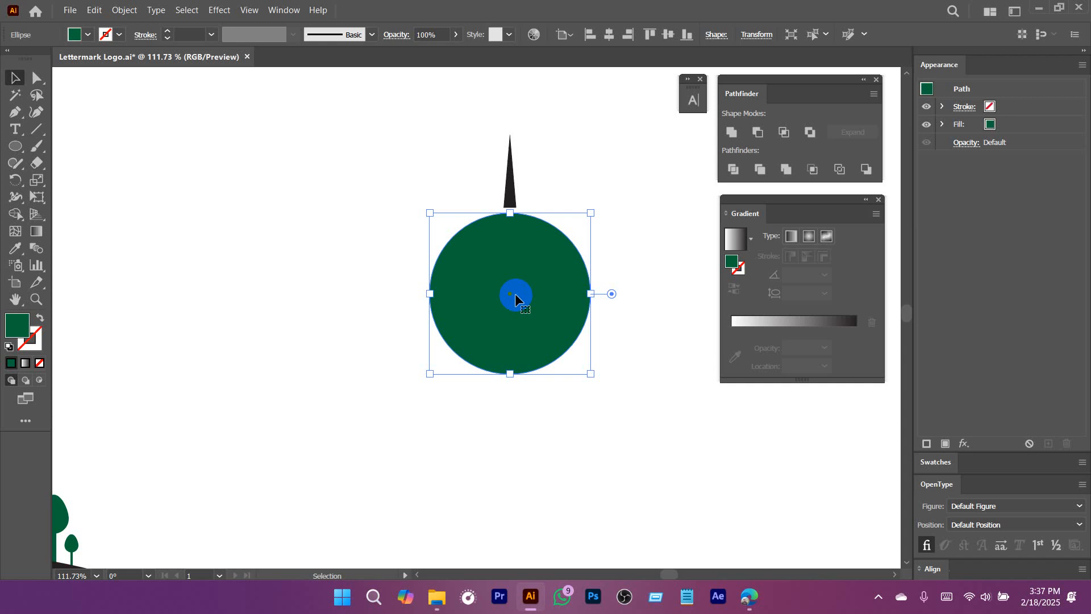
# Scale the green circle down proportionally about its own center, leaving the spike standing above it.
pyautogui.click(645, 206)
pyautogui.click(532, 295)
pyautogui.moveTo(572, 328)
pyautogui.mouseDown()
pyautogui.moveTo(409, 341)
pyautogui.moveTo(560, 316)
pyautogui.mouseUp()
pyautogui.moveTo(578, 255); pyautogui.dragTo(575, 305)
pyautogui.moveTo(529, 335); pyautogui.dragTo(585, 369)
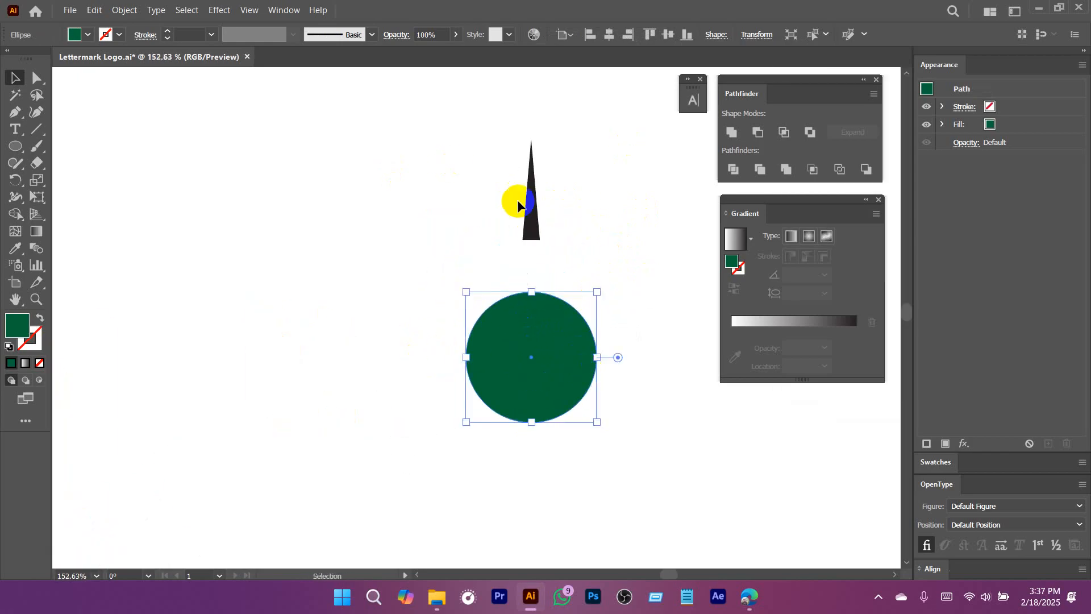
# Lower the spike toward the circle and shrink the green circle again about its center.
pyautogui.moveTo(531, 199); pyautogui.dragTo(536, 254)
pyautogui.click(553, 359)
pyautogui.moveTo(641, 346); pyautogui.dragTo(454, 342)
pyautogui.moveTo(669, 407); pyautogui.dragTo(448, 255)
pyautogui.moveTo(399, 194); pyautogui.dragTo(512, 250)
pyautogui.moveTo(476, 275); pyautogui.dragTo(581, 313)
pyautogui.moveTo(521, 192); pyautogui.dragTo(510, 201)
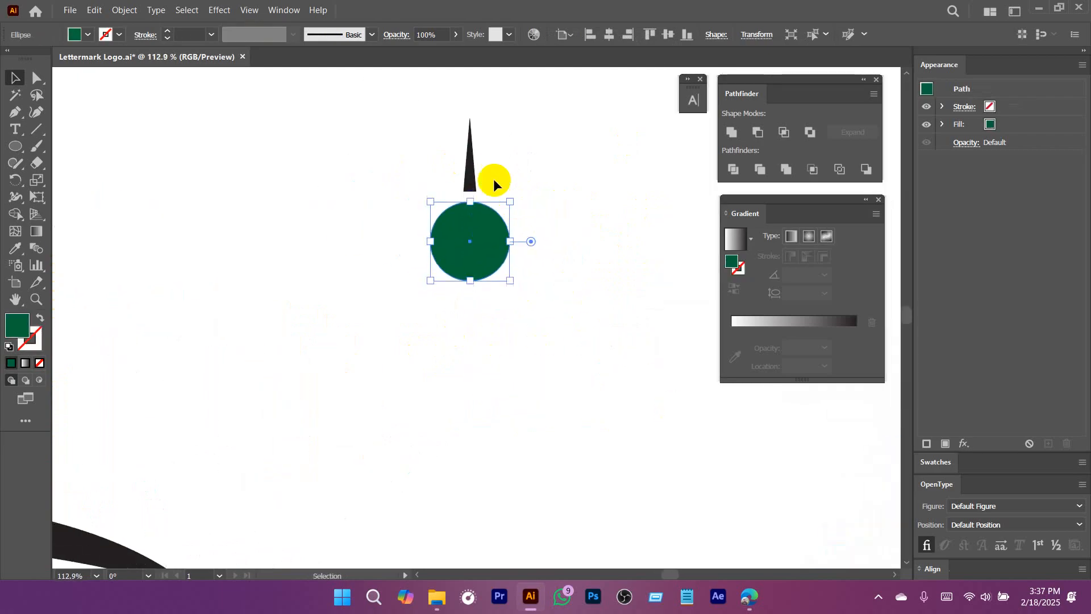
# Move the spike straight down until only a hairline gap separates its base from the circle, and select the circle.
pyautogui.moveTo(469, 164); pyautogui.dragTo(469, 174)
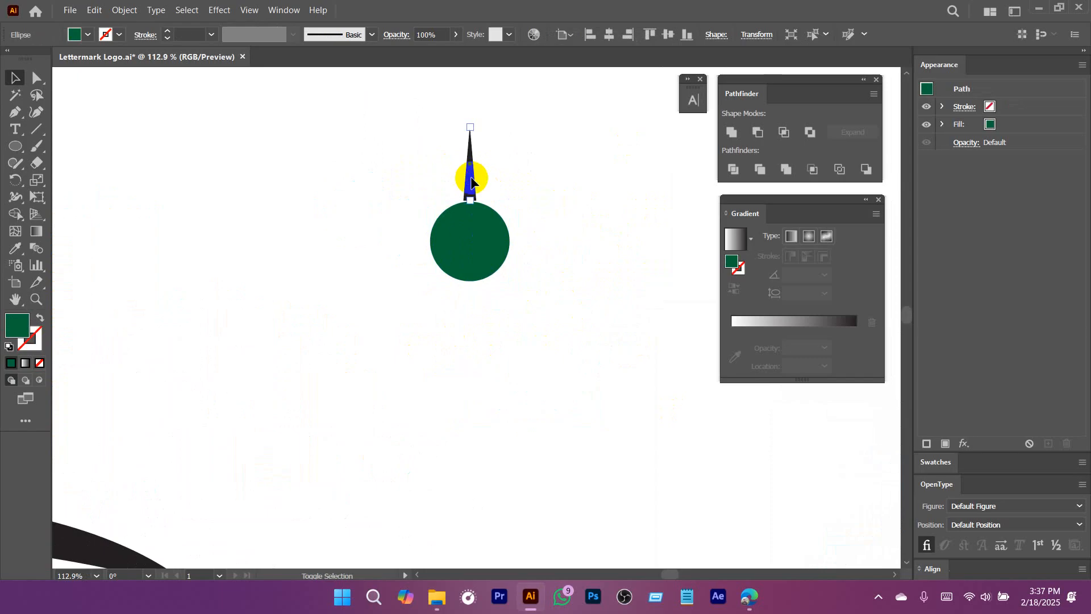
pyautogui.click(562, 216)
pyautogui.click(526, 277)
pyautogui.click(506, 266)
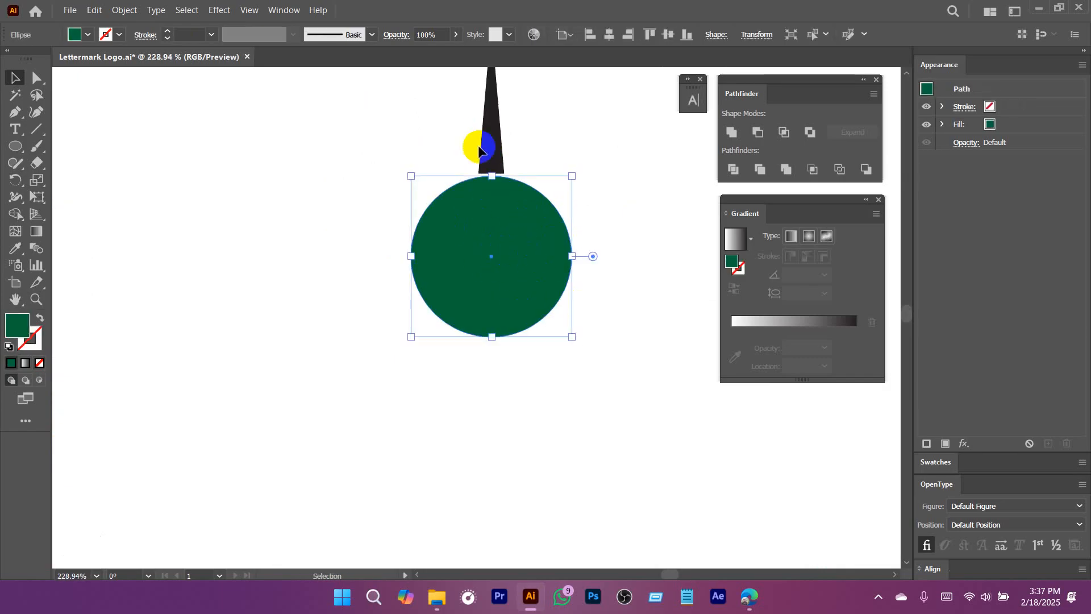
# Examine the green circle's center and the narrow gap below the spike's base at different magnifications.
pyautogui.hotkey('ctrl', 'alt', 'space')
pyautogui.moveTo(624, 220); pyautogui.dragTo(588, 244)
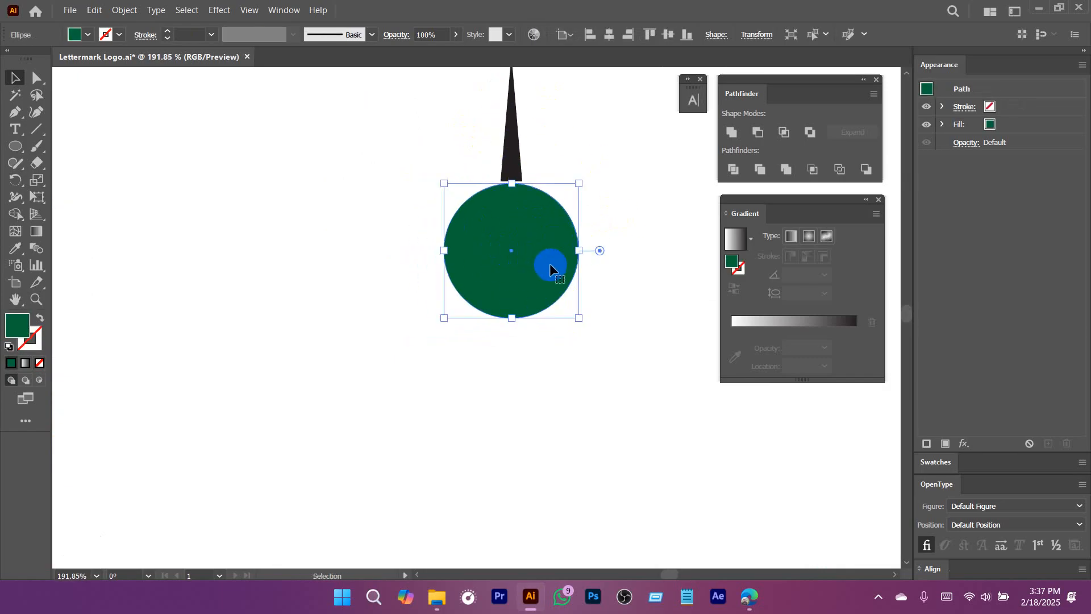
pyautogui.hotkey('ctrl', 'space')
pyautogui.moveTo(516, 256)
pyautogui.mouseDown()
pyautogui.moveTo(587, 304)
pyautogui.moveTo(553, 295)
pyautogui.moveTo(529, 253)
pyautogui.mouseUp()
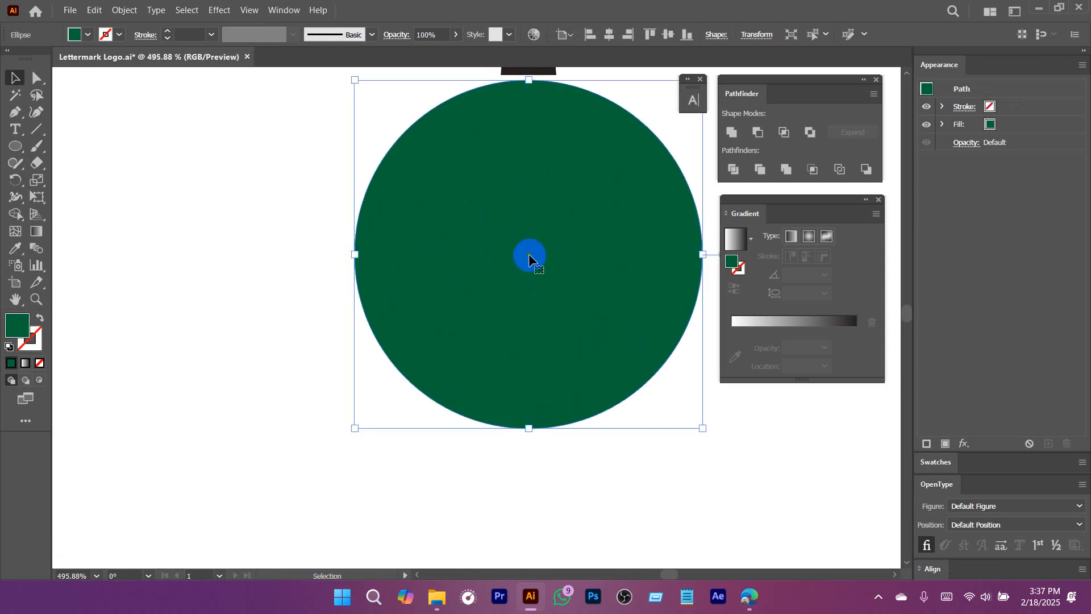
pyautogui.hotkey('ctrl', 'space')
pyautogui.moveTo(589, 283); pyautogui.dragTo(437, 299)
pyautogui.press('space')
pyautogui.moveTo(545, 271); pyautogui.dragTo(471, 310)
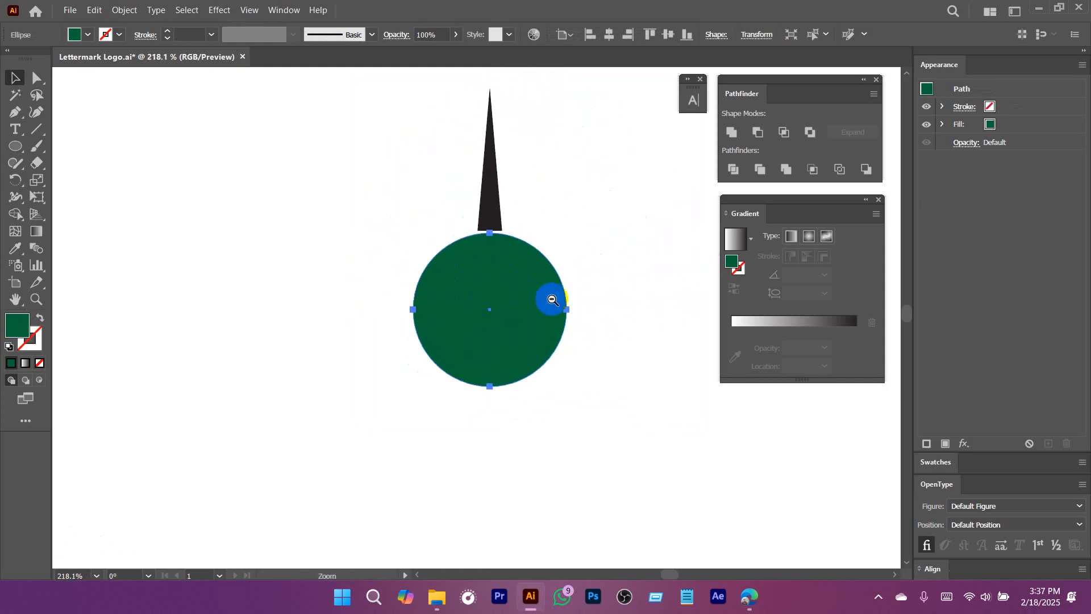
pyautogui.hotkey('ctrl', 'space')
pyautogui.moveTo(542, 299); pyautogui.dragTo(443, 307)
pyautogui.click(506, 202)
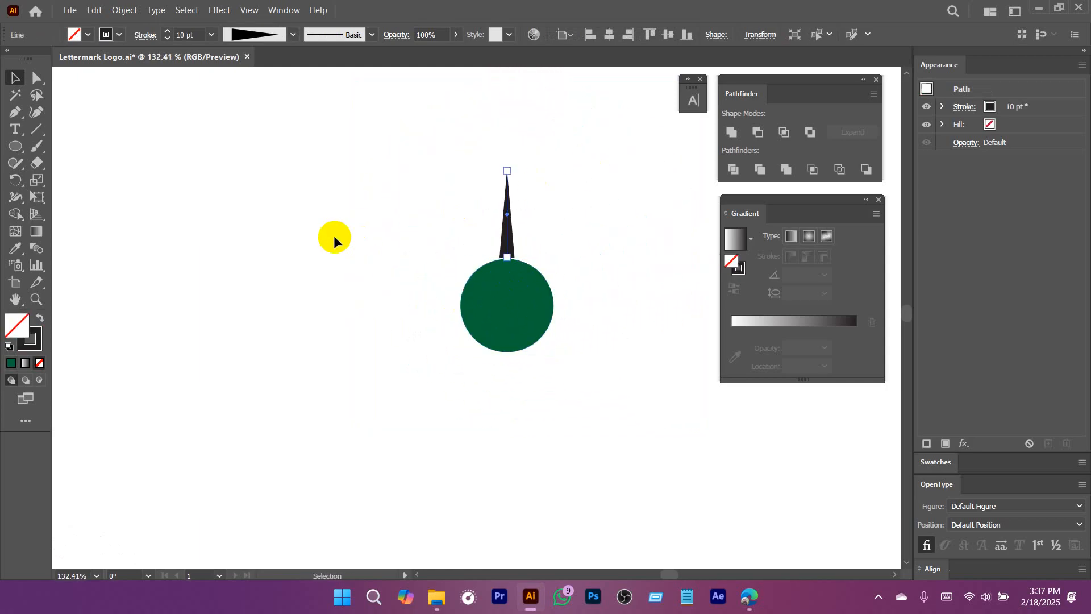
pyautogui.moveTo(14, 180); pyautogui.dragTo(70, 179)
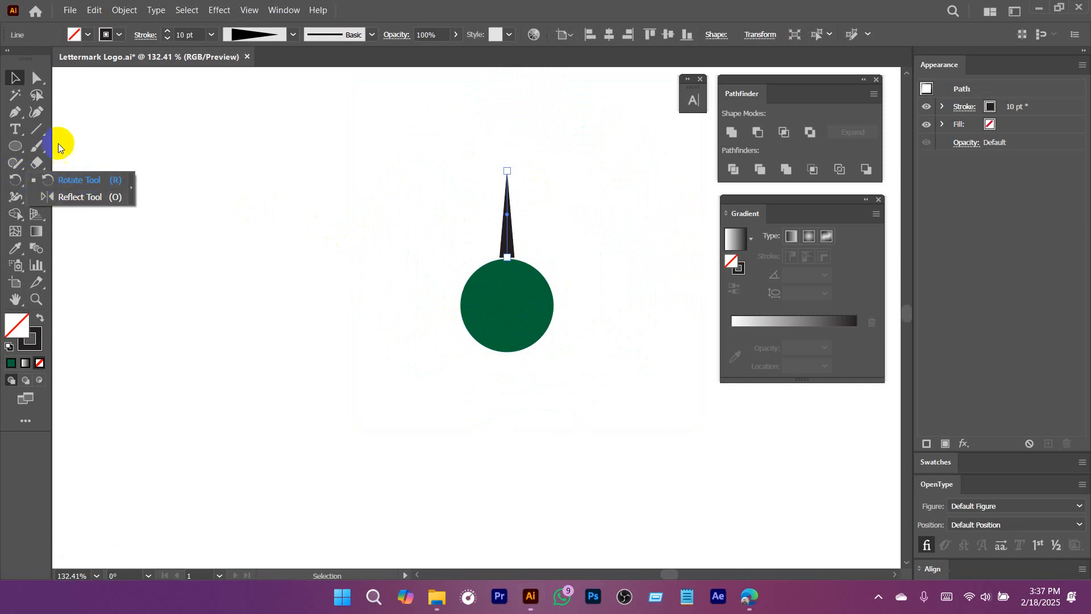
pyautogui.click(441, 173)
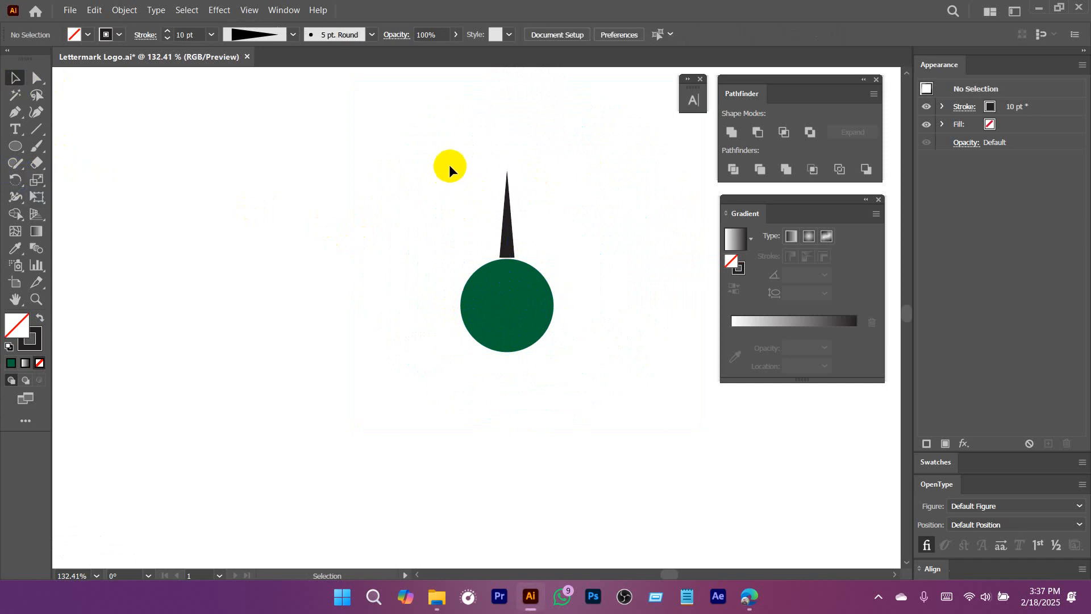
# Select the spike and rotate a copy of it clockwise around a pivot placed by eye near the circle's center.
pyautogui.moveTo(399, 138); pyautogui.dragTo(580, 234)
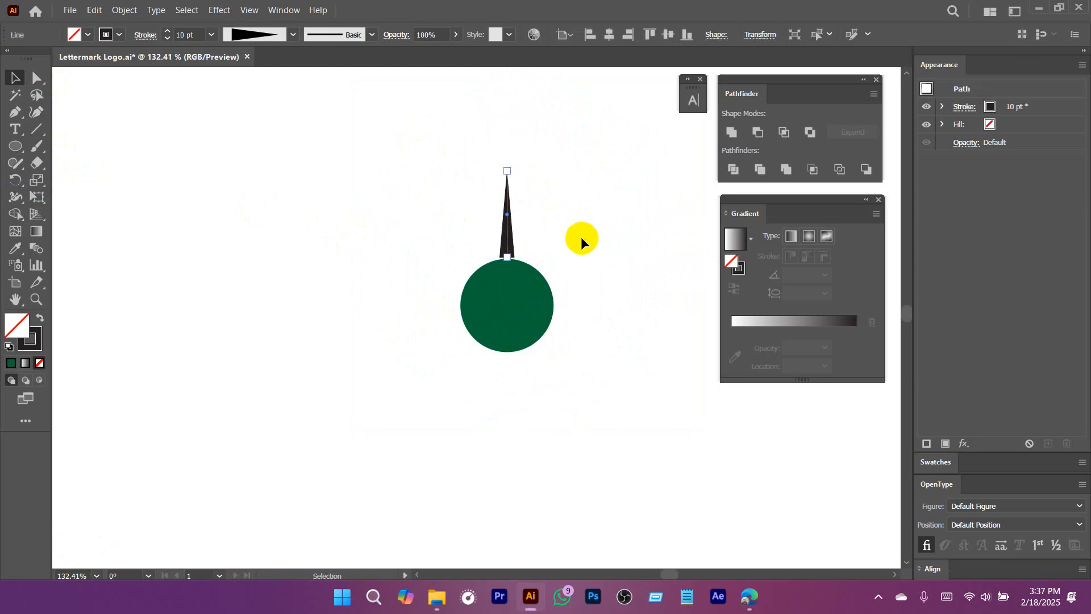
pyautogui.moveTo(447, 254); pyautogui.dragTo(552, 314)
pyautogui.moveTo(558, 318); pyautogui.dragTo(504, 308)
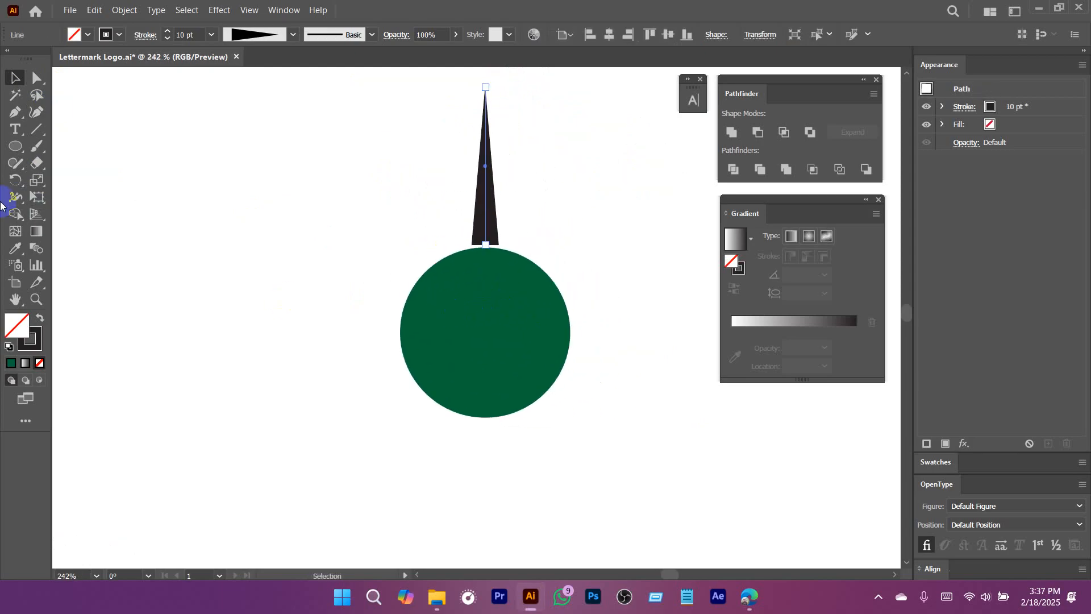
pyautogui.click(16, 180)
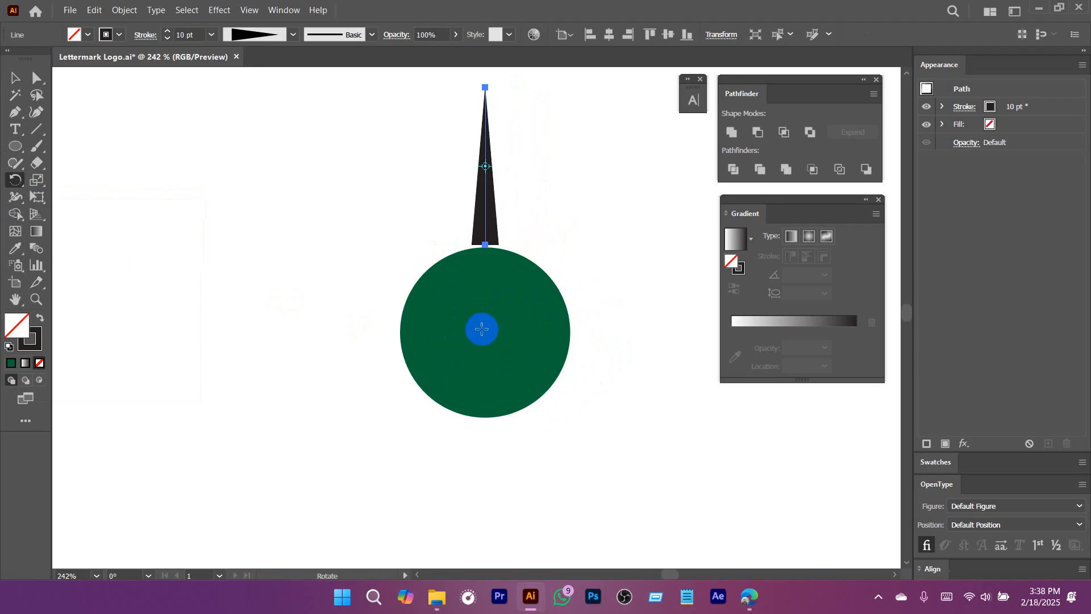
pyautogui.click(481, 328)
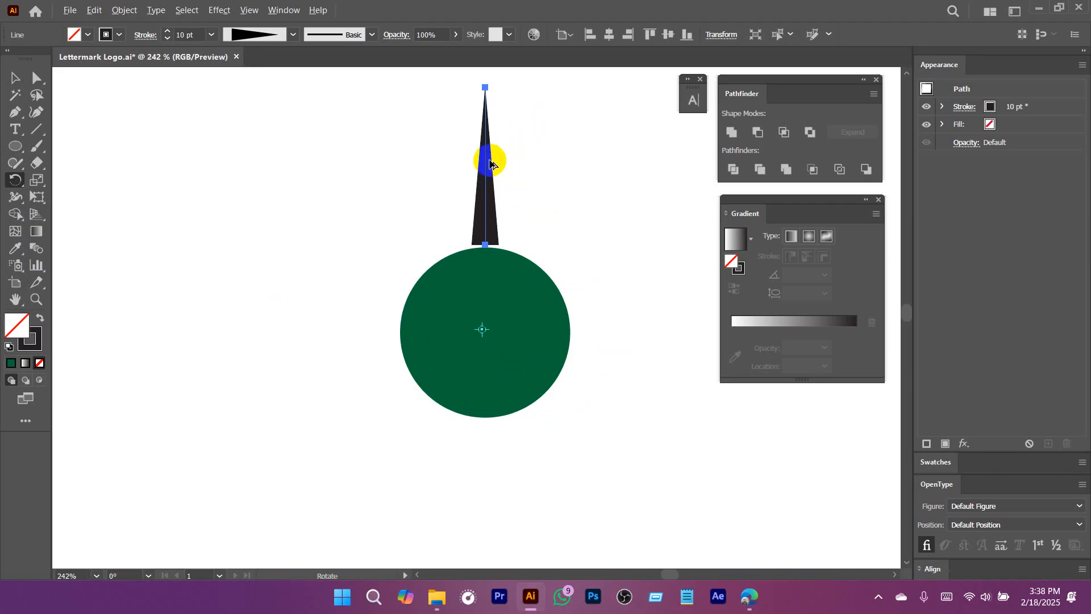
pyautogui.moveTo(490, 160); pyautogui.dragTo(563, 199)
# Repeat the rotated copy until spikes surround the whole green circle, and deselect them.
pyautogui.hotkey('ctrl', 'd')
pyautogui.hotkey('ctrl', 'd')
pyautogui.hotkey('ctrl', 'd')
pyautogui.hotkey('ctrl', 'd')
pyautogui.hotkey('ctrl', 'd')
pyautogui.hotkey('ctrl', 'd')
pyautogui.hotkey('ctrl', 'd')
pyautogui.hotkey('ctrl', 'd')
pyautogui.hotkey('ctrl', 'd')
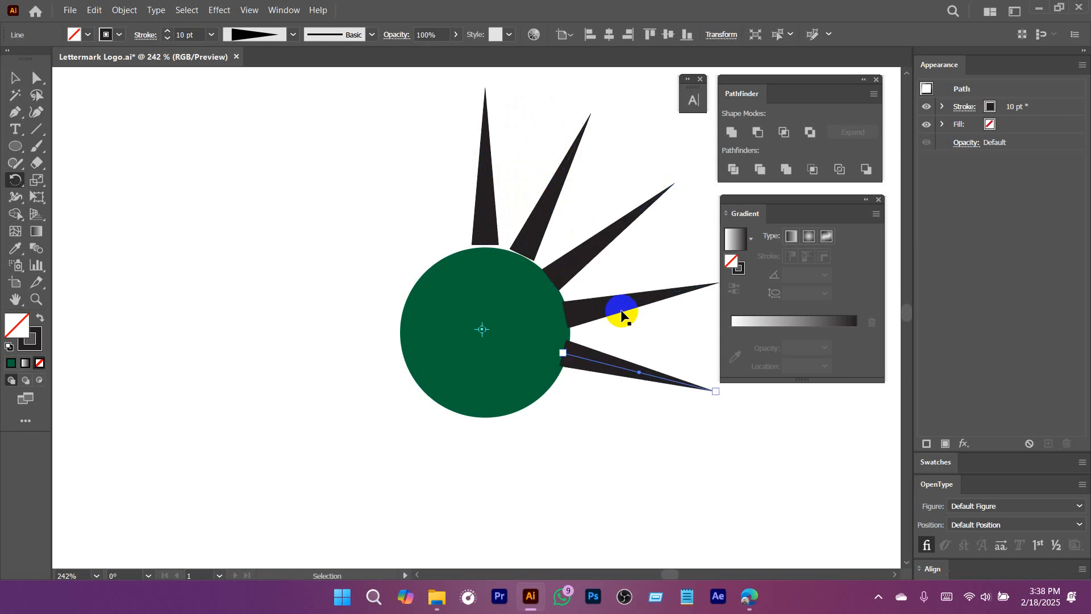
pyautogui.hotkey('ctrl', 'd')
pyautogui.hotkey('ctrl', 'd')
pyautogui.hotkey('ctrl', 'd')
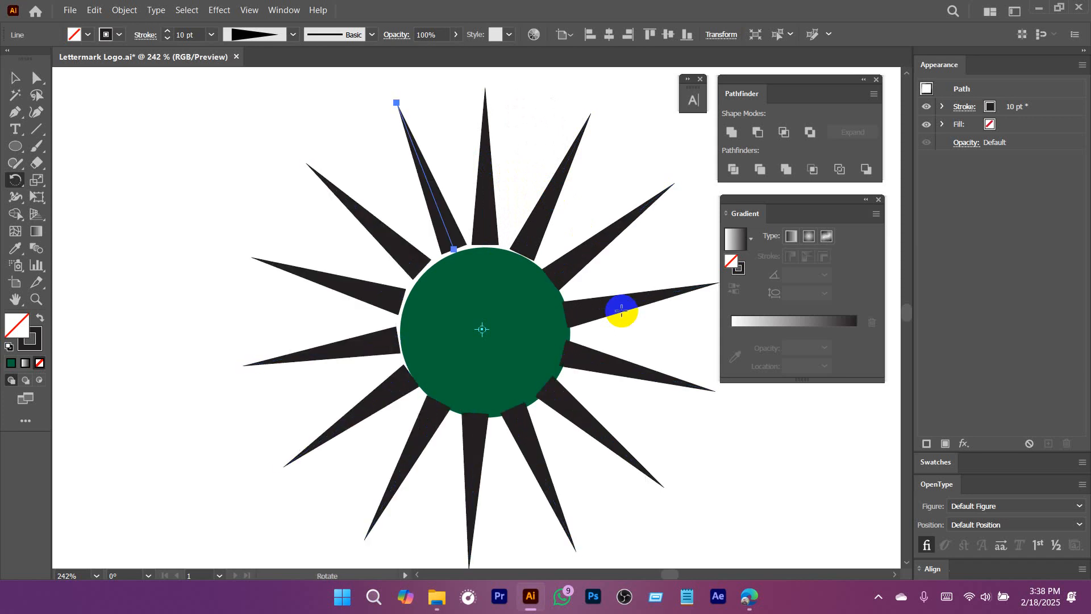
pyautogui.press('v')
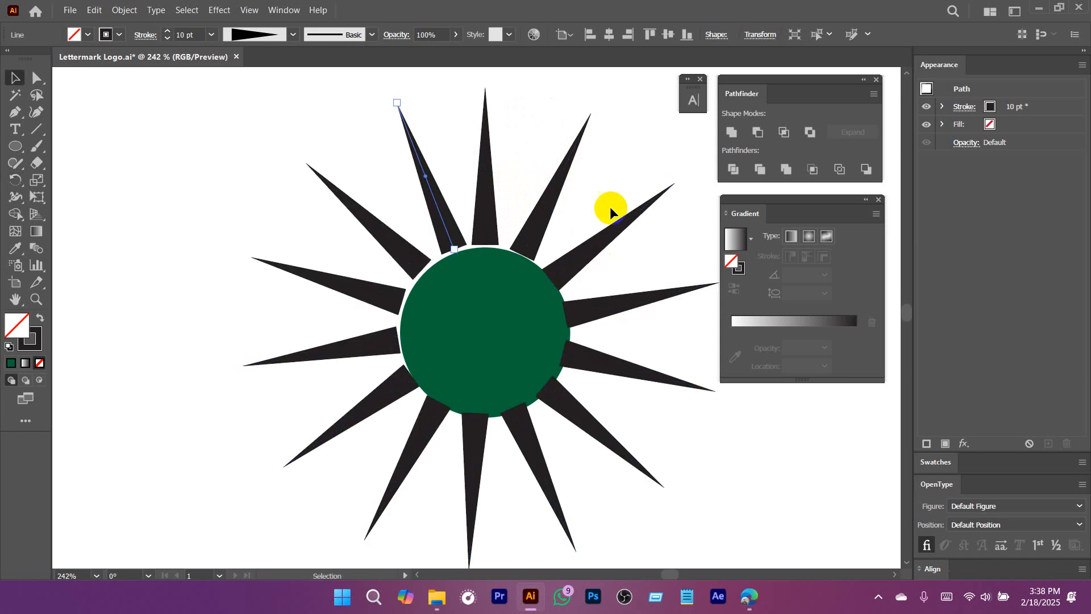
pyautogui.click(610, 209)
# Inspect the spacing between the spikes and the circle, and undo all the rotated copies back to the single original spike.
pyautogui.scroll(-2, 608, 228)
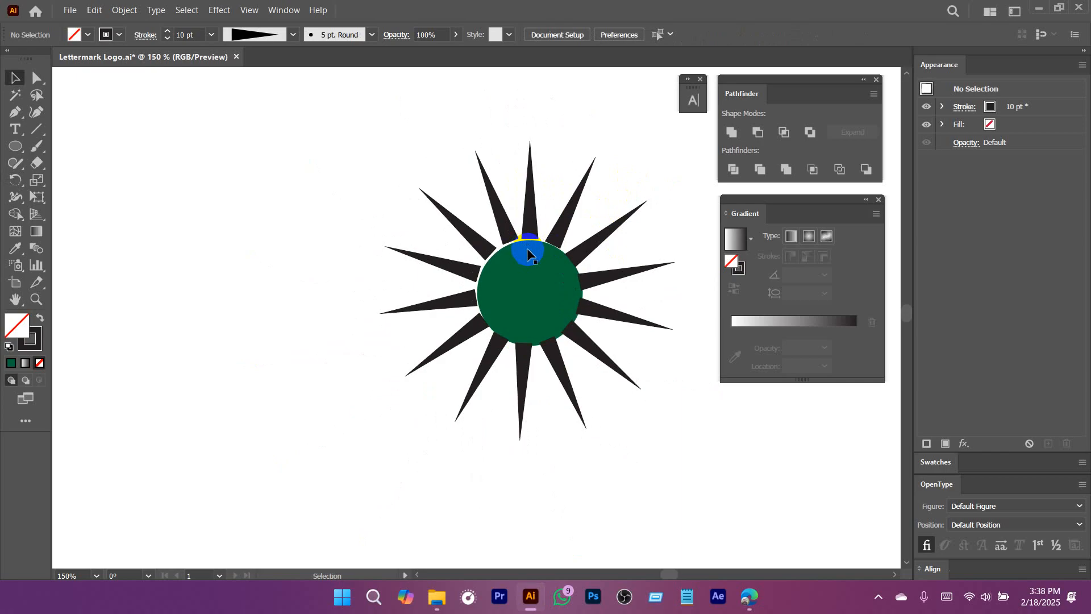
pyautogui.scroll(5, 531, 228)
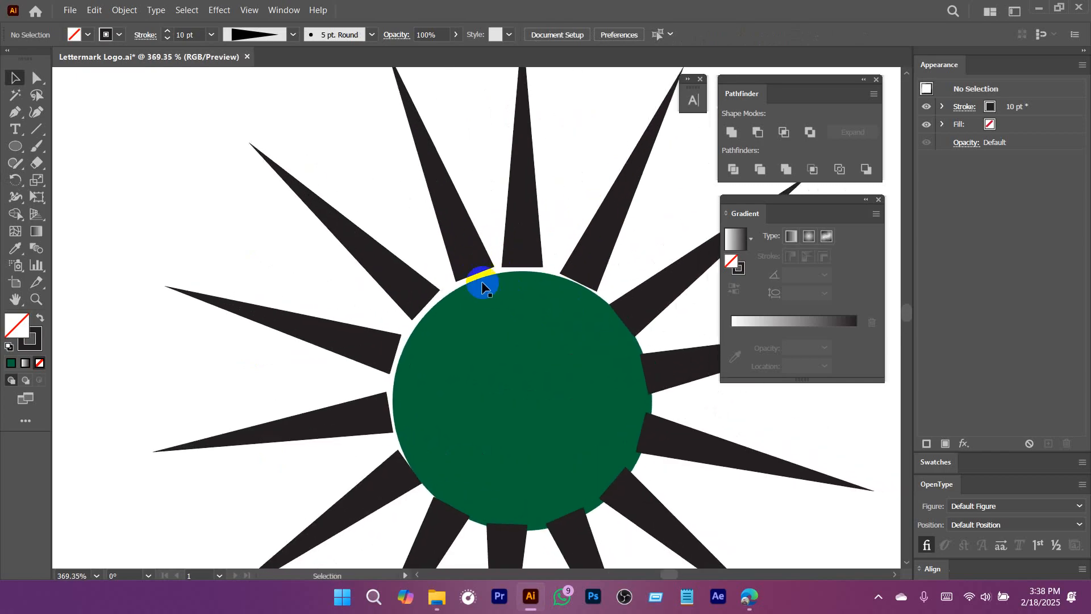
pyautogui.scroll(-5, 546, 307)
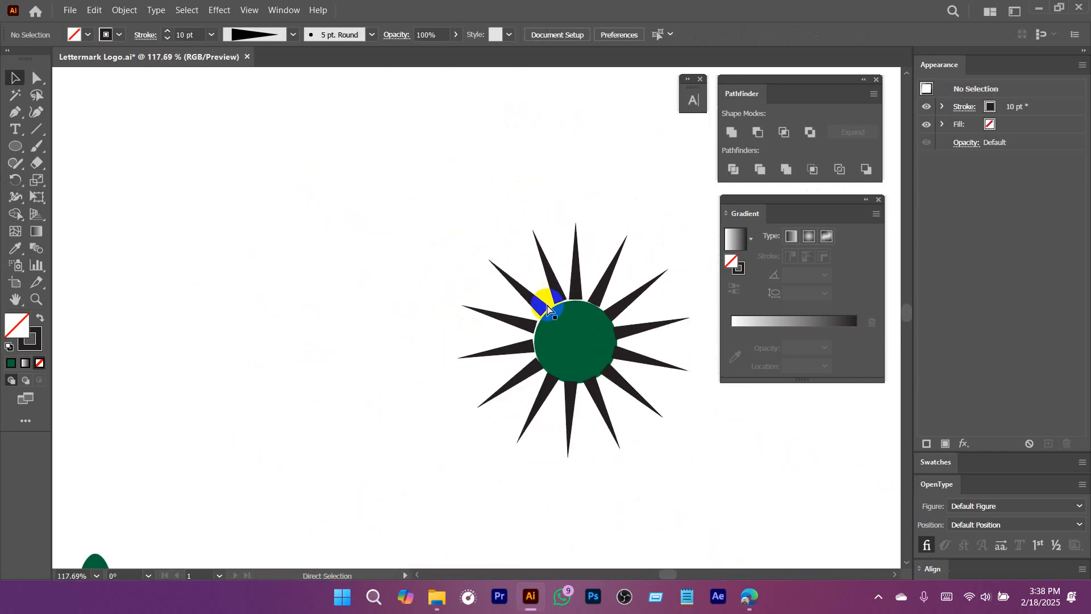
pyautogui.hotkey('ctrl', 'z')
pyautogui.hotkey('ctrl', 'z')
pyautogui.hotkey('ctrl', 'z')
pyautogui.hotkey('ctrl', 'z')
pyautogui.hotkey('ctrl', 'z')
pyautogui.hotkey('ctrl', 'z')
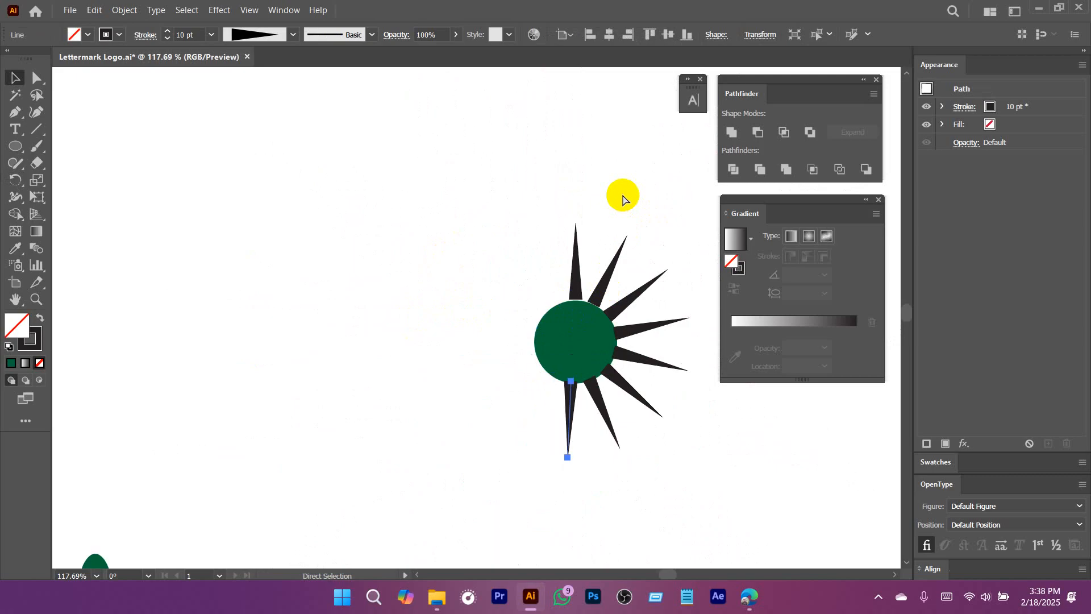
pyautogui.hotkey('ctrl', 'z')
pyautogui.hotkey('ctrl', 'z')
pyautogui.hotkey('ctrl', 'z')
pyautogui.hotkey('ctrl', 'z')
pyautogui.hotkey('ctrl', 'z')
pyautogui.hotkey('ctrl', 'z')
pyautogui.hotkey('ctrl', 'z')
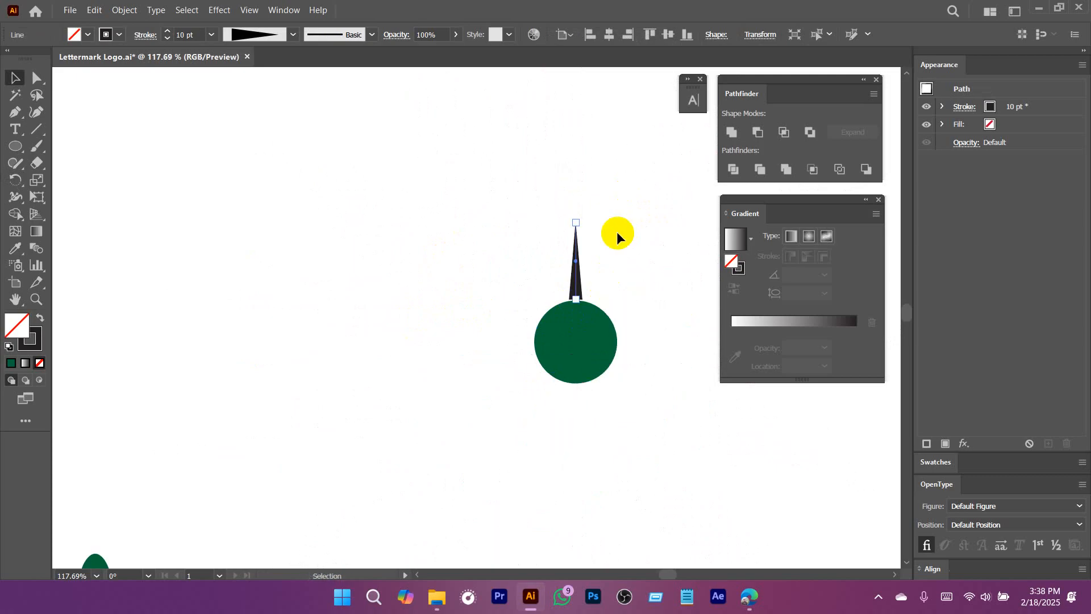
# Duplicate the green circle in place and shrink the copy about its center to a tiny dot.
pyautogui.scroll(2, 631, 335)
pyautogui.click(527, 302)
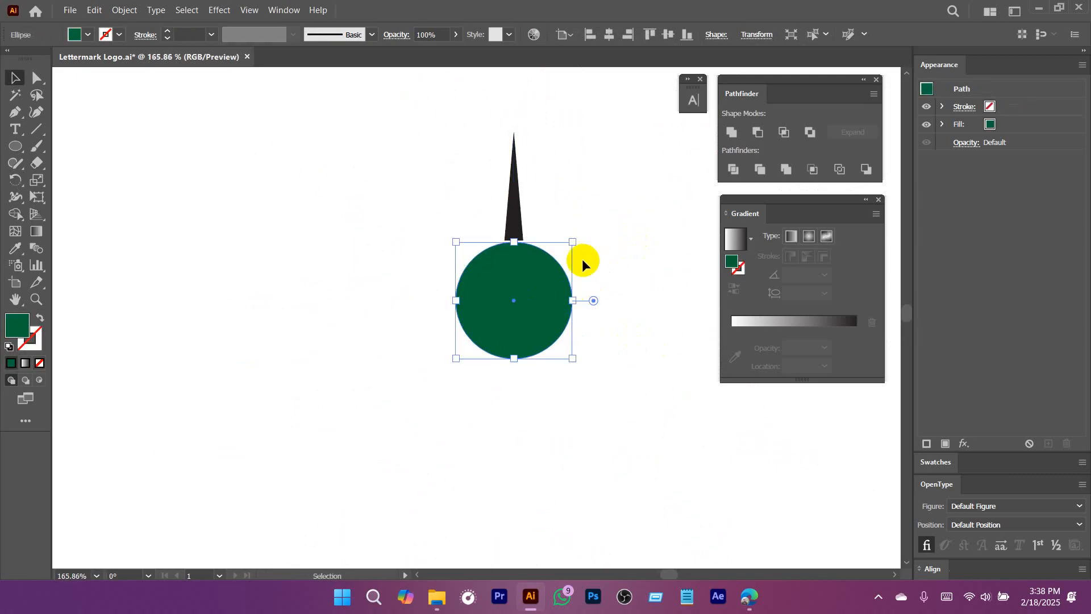
pyautogui.click(605, 239)
pyautogui.keyDown('ctrl'); pyautogui.moveTo(542, 266); pyautogui.dragTo(575, 316); pyautogui.keyUp('ctrl')
pyautogui.click(531, 313)
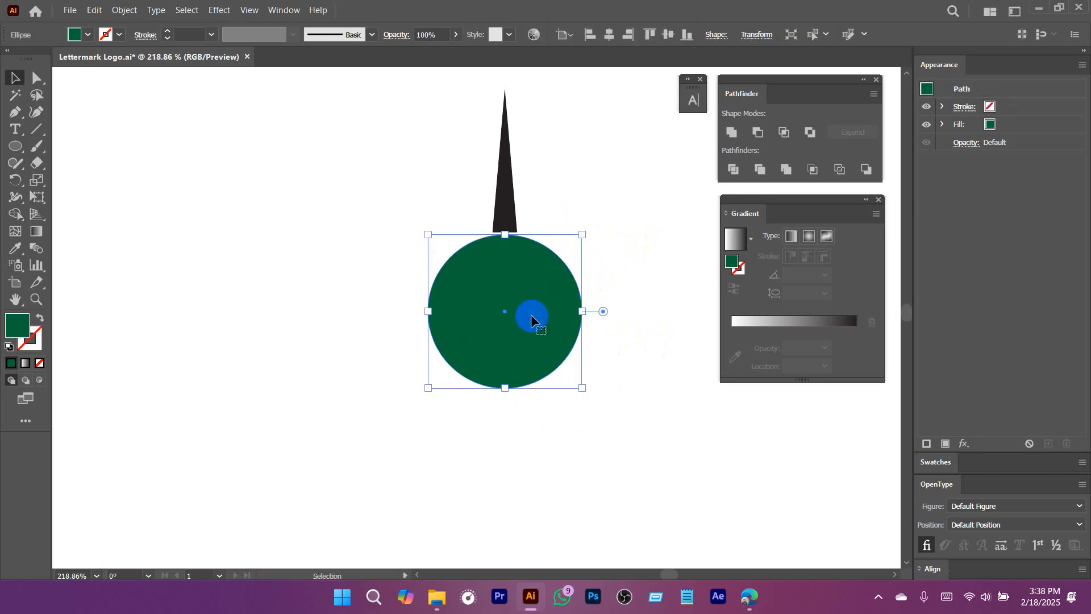
pyautogui.keyDown('ctrl'); pyautogui.click(528, 286); pyautogui.keyUp('ctrl')
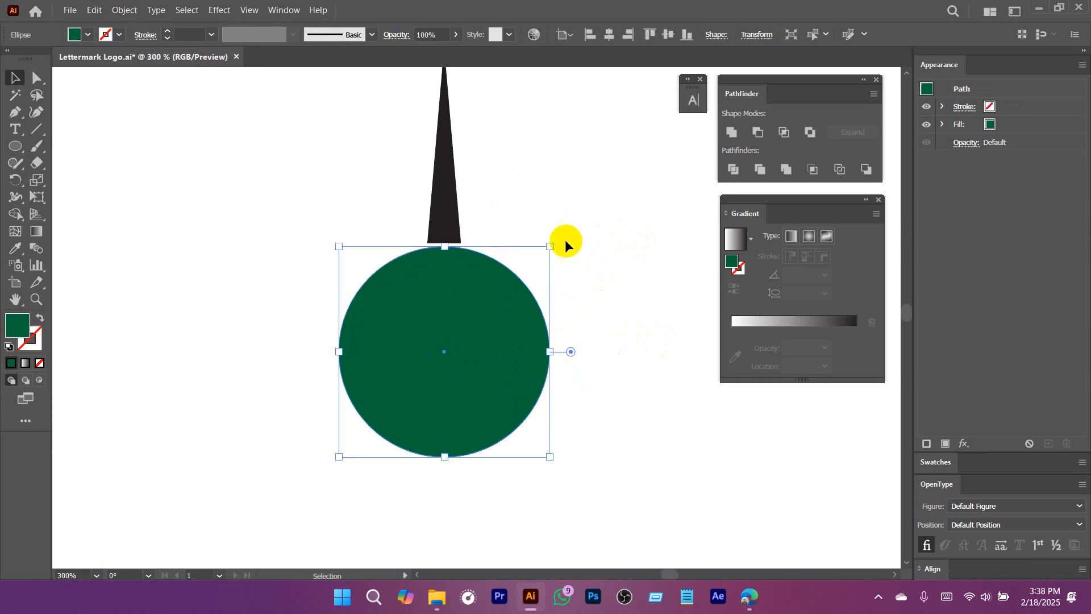
pyautogui.keyDown('alt'); pyautogui.keyDown('shift'); pyautogui.moveTo(549, 246); pyautogui.dragTo(487, 350); pyautogui.keyUp('shift'); pyautogui.keyUp('alt')
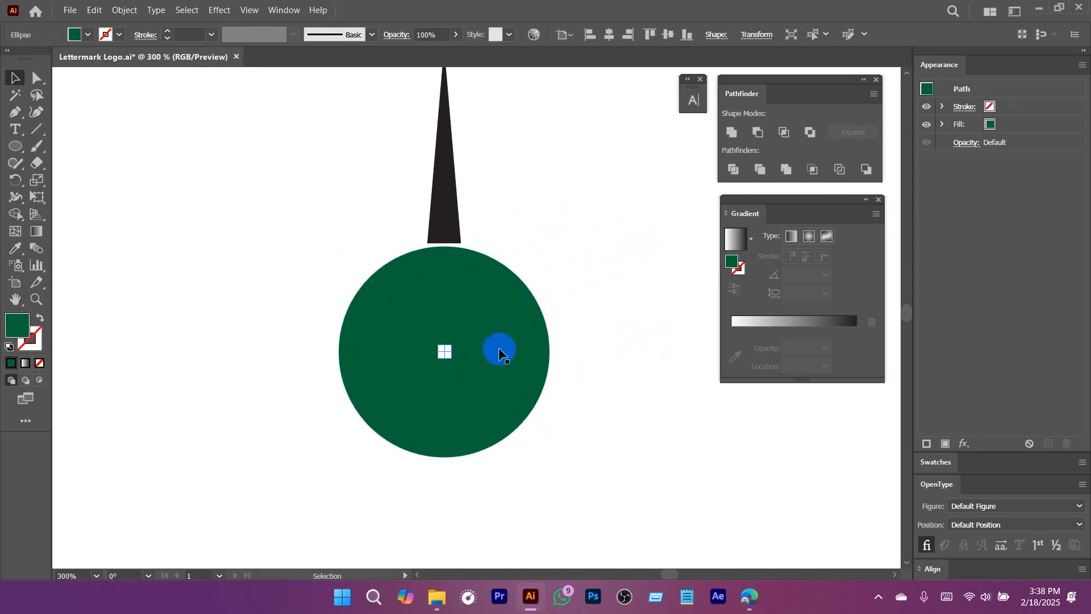
# Fill the tiny center dot with white sampled from the canvas, and deselect it.
pyautogui.press('i')
pyautogui.click(604, 251)
pyautogui.press('v')
pyautogui.click(591, 305)
pyautogui.keyDown('ctrl'); pyautogui.moveTo(590, 304); pyautogui.dragTo(533, 326); pyautogui.keyUp('ctrl')
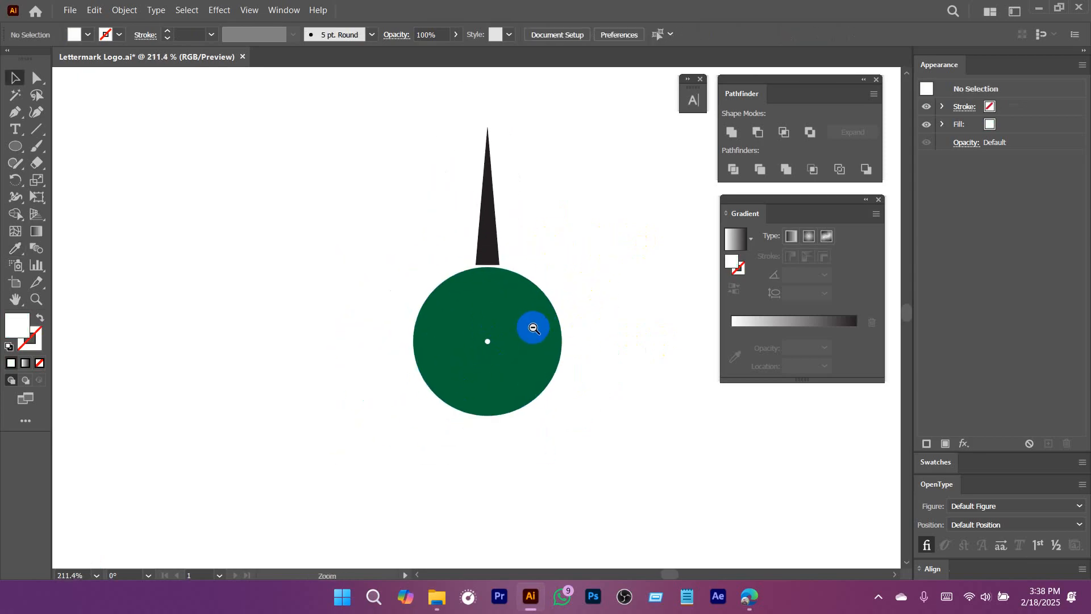
pyautogui.keyDown('ctrl'); pyautogui.moveTo(469, 348); pyautogui.dragTo(584, 410); pyautogui.keyUp('ctrl')
pyautogui.click(509, 336)
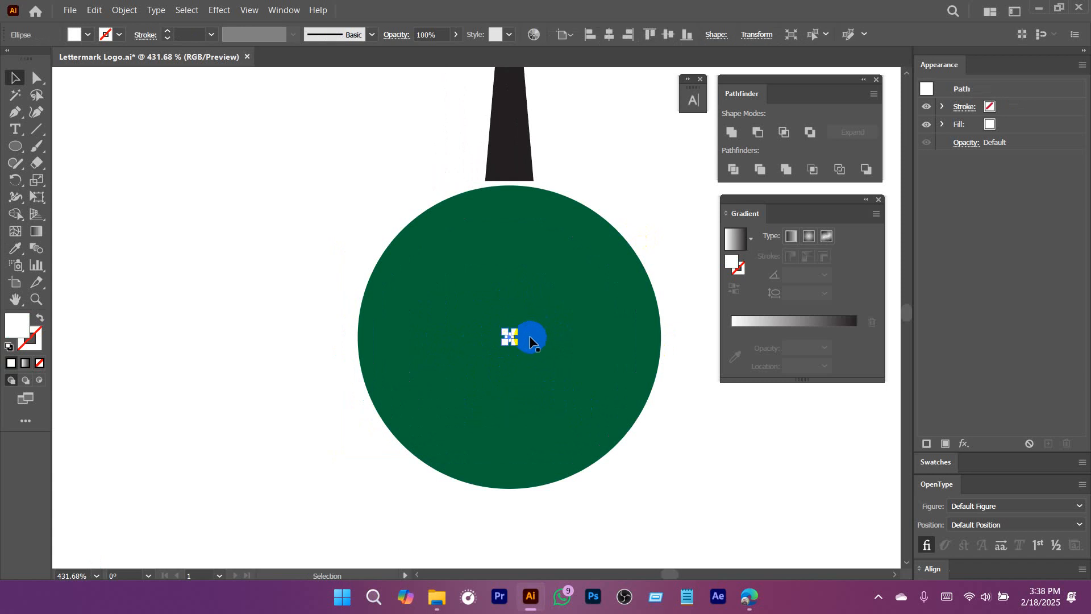
pyautogui.click(388, 219)
# Select the spike and open the Rotate options with the pivot set exactly on the white center dot.
pyautogui.keyDown('ctrl'); pyautogui.moveTo(613, 282); pyautogui.dragTo(440, 301); pyautogui.keyUp('ctrl')
pyautogui.moveTo(376, 102); pyautogui.dragTo(522, 166)
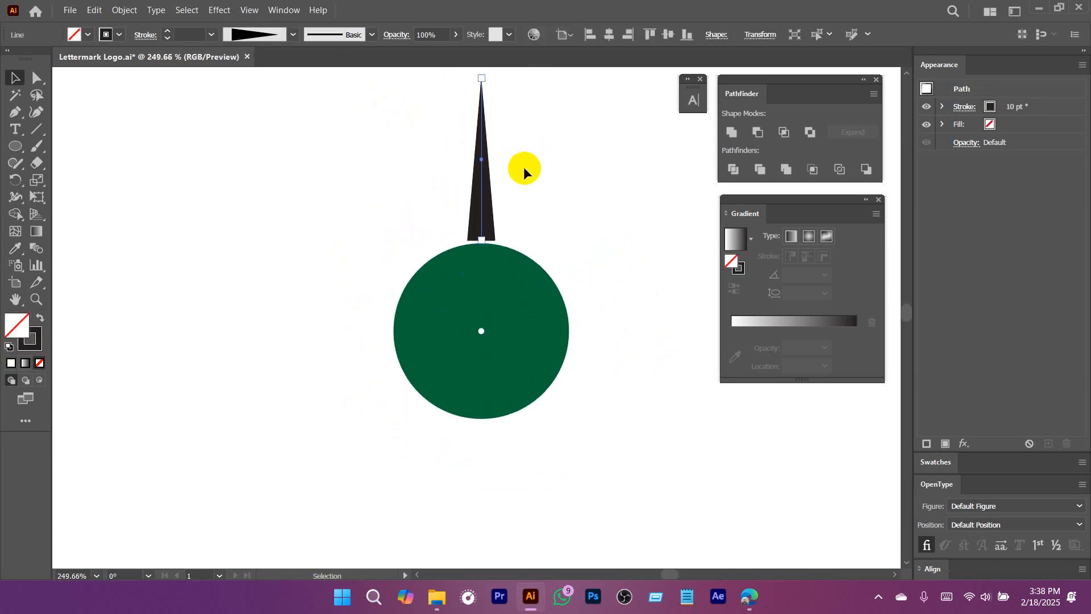
pyautogui.click(19, 181)
pyautogui.click(19, 180)
pyautogui.click(50, 182)
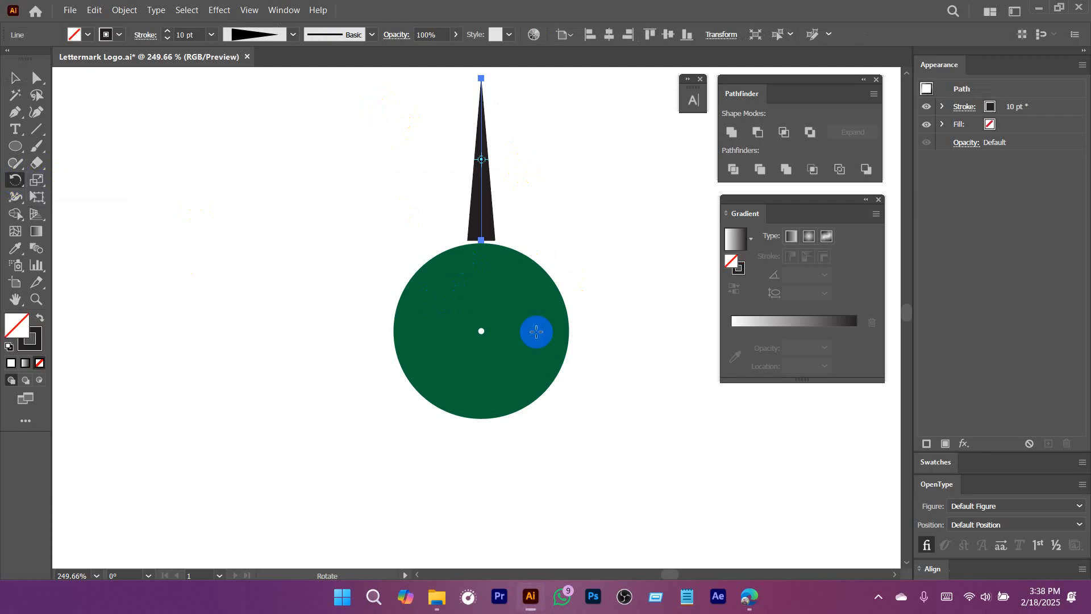
pyautogui.keyDown('ctrl'); pyautogui.moveTo(486, 319); pyautogui.dragTo(574, 409); pyautogui.keyUp('ctrl')
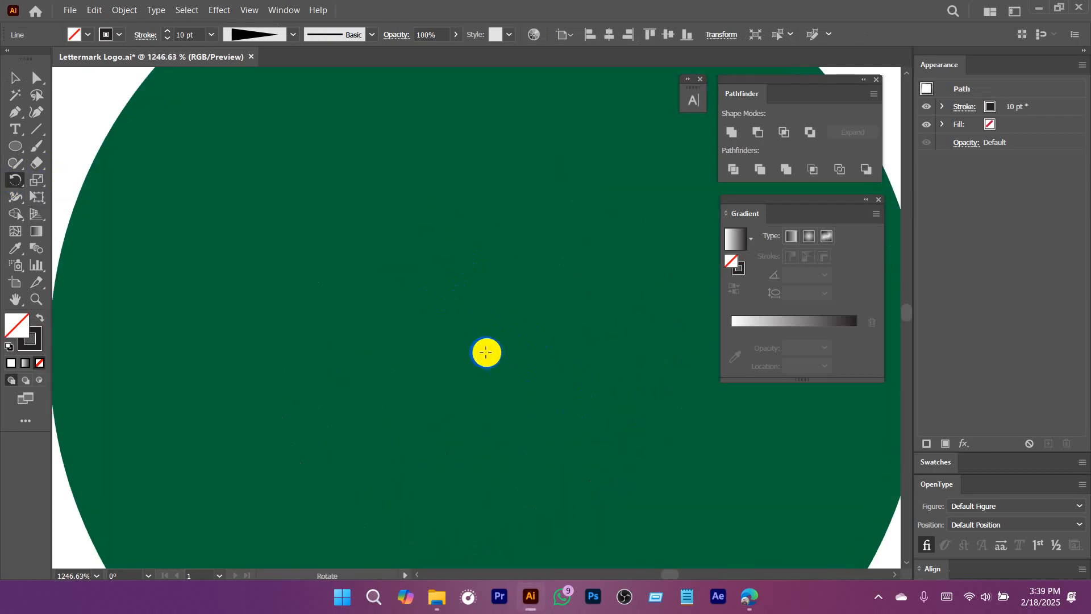
pyautogui.moveTo(530, 357); pyautogui.dragTo(360, 360)
pyautogui.keyDown('alt'); pyautogui.click(507, 356); pyautogui.keyUp('alt')
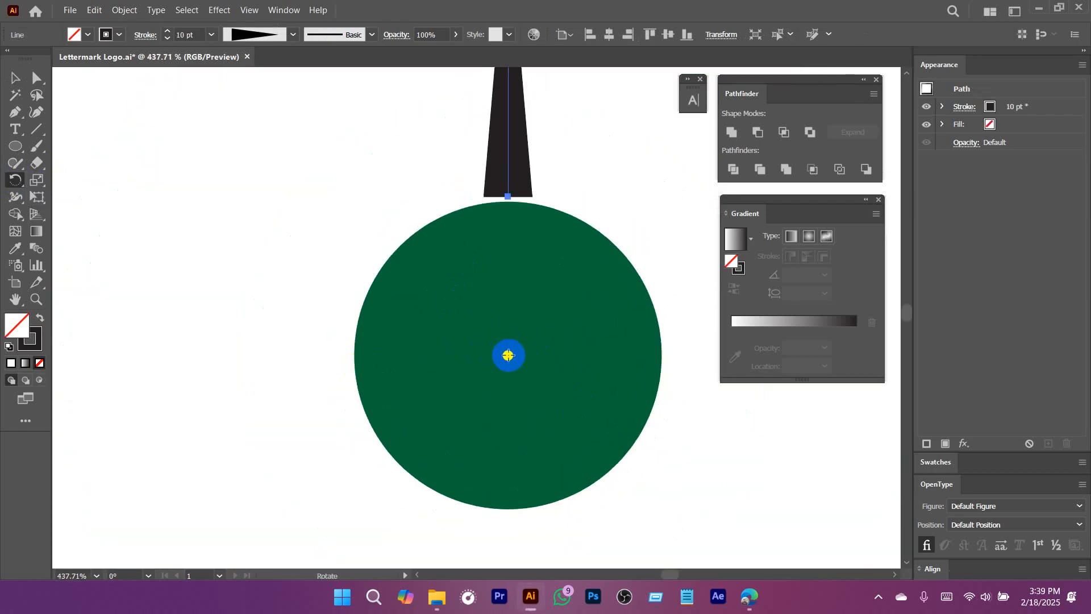
pyautogui.moveTo(523, 213); pyautogui.dragTo(344, 156)
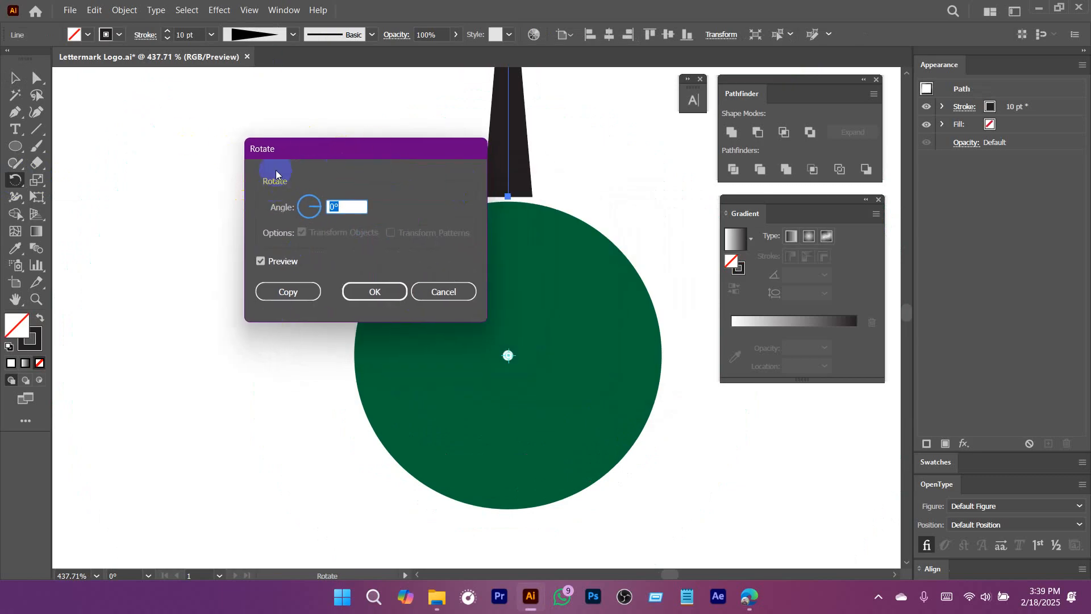
# Create a copy of the spike rotated by 360/10 degrees around the white center dot.
pyautogui.moveTo(332, 147); pyautogui.dragTo(244, 141)
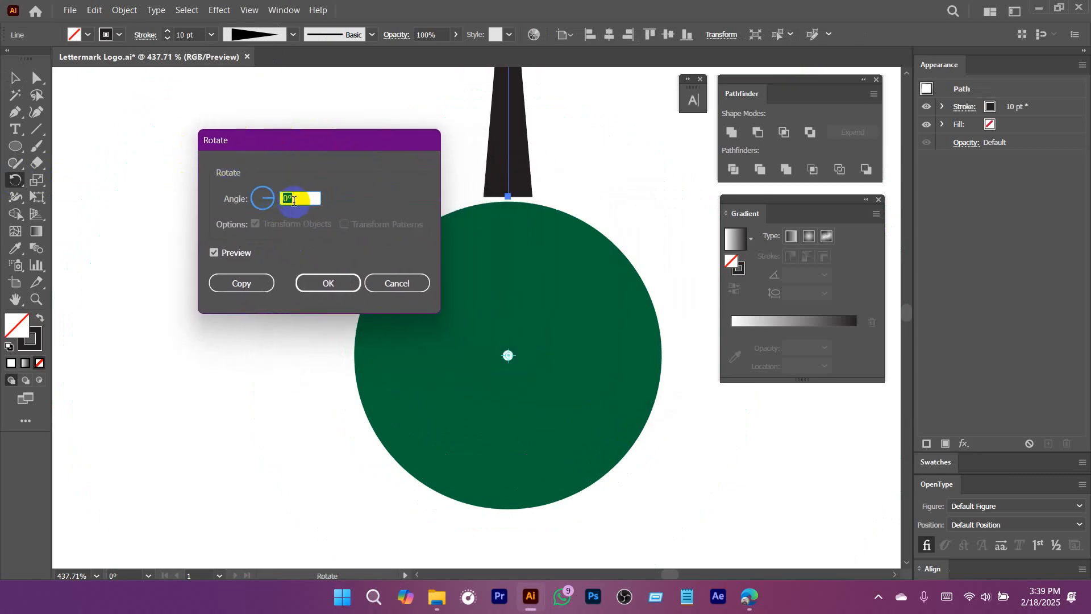
pyautogui.moveTo(314, 200); pyautogui.dragTo(269, 198)
pyautogui.write('360')
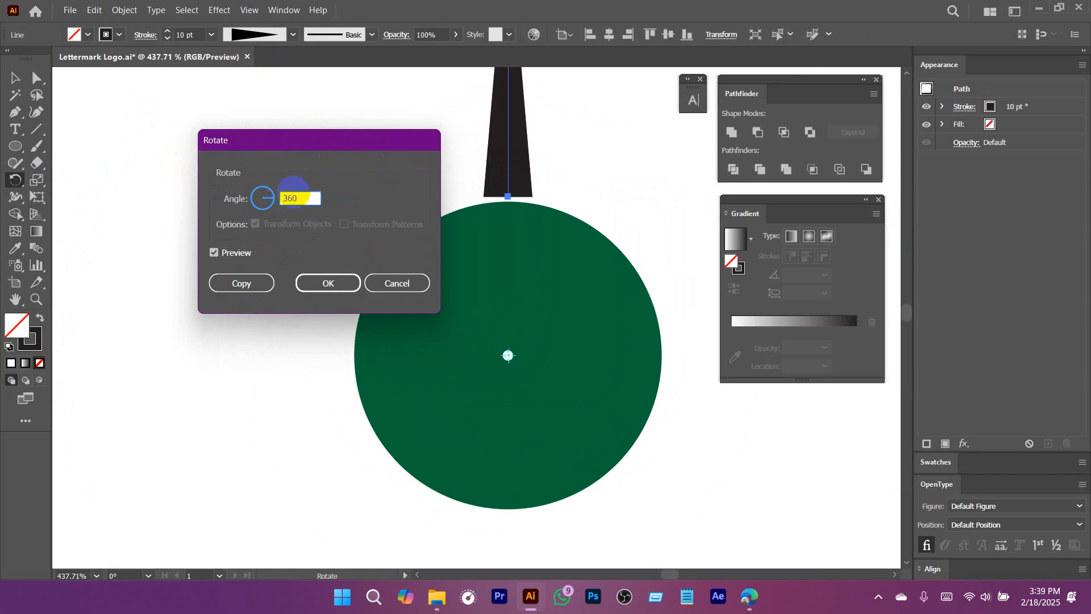
pyautogui.write('/10')
pyautogui.click(242, 284)
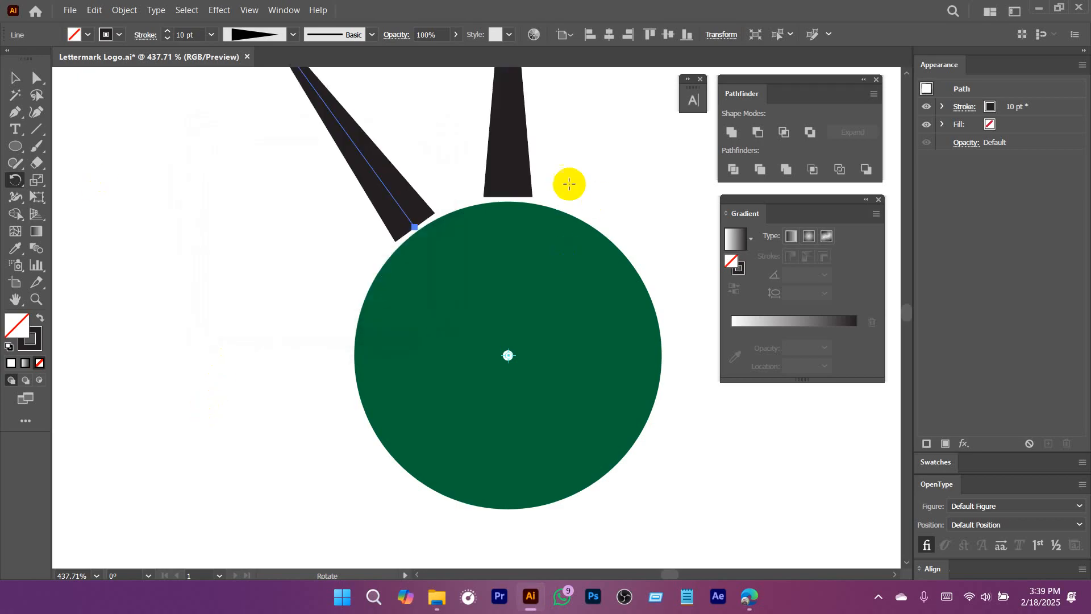
# Repeat the rotated copy until ten spikes surround the green circle, and deselect the artwork.
pyautogui.hotkey('ctrl', 'd')
pyautogui.hotkey('ctrl', 'd')
pyautogui.hotkey('ctrl', 'd')
pyautogui.hotkey('ctrl', 'd')
pyautogui.hotkey('ctrl', 'd')
pyautogui.hotkey('ctrl', 'd')
pyautogui.hotkey('ctrl', 'd')
pyautogui.hotkey('ctrl', 'd')
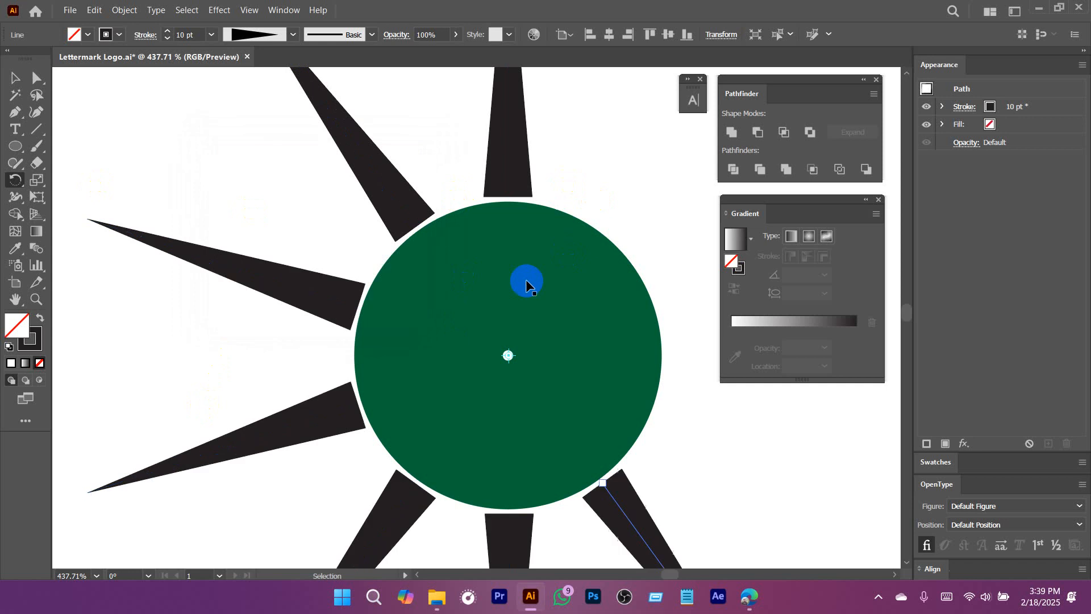
pyautogui.moveTo(561, 294); pyautogui.dragTo(457, 321)
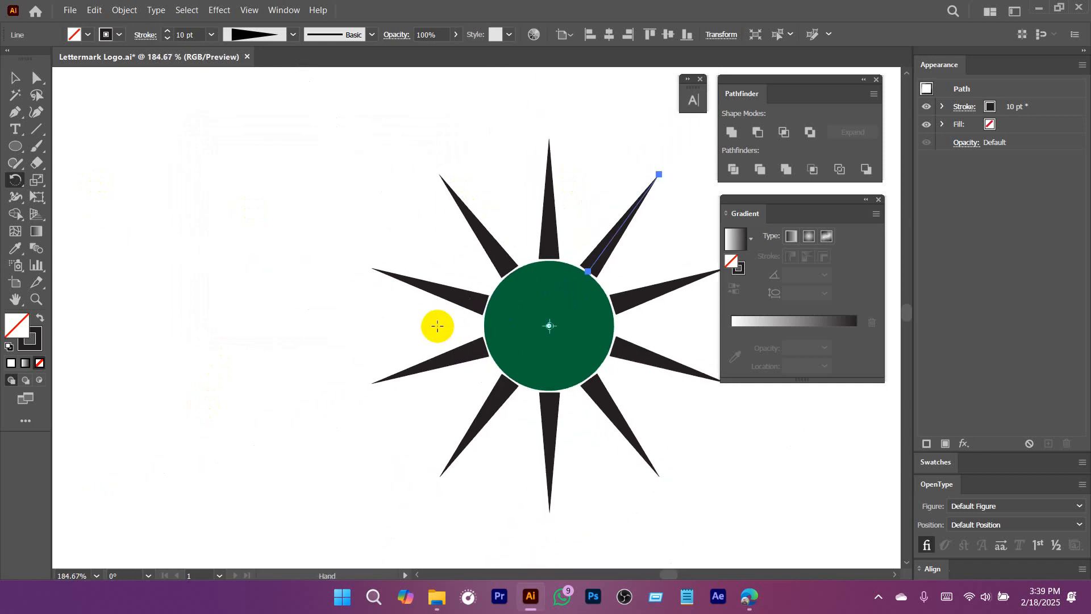
pyautogui.press('v')
pyautogui.click(244, 294)
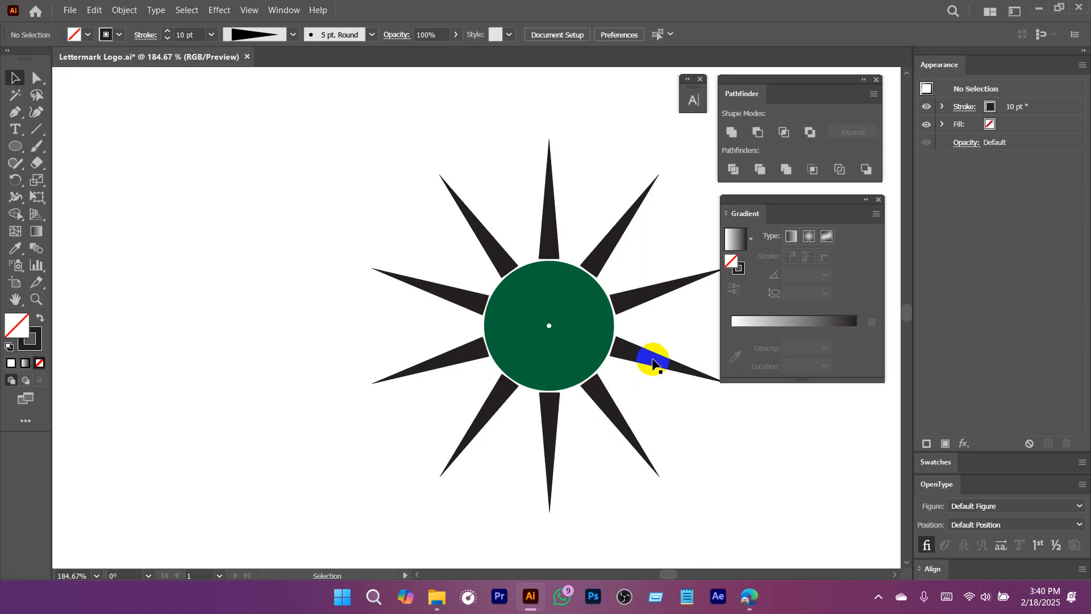
# Undo the ten-spike arrangement until only the original vertical spike remains selected above the circle.
pyautogui.moveTo(766, 489); pyautogui.dragTo(580, 456)
pyautogui.moveTo(642, 454)
pyautogui.mouseDown()
pyautogui.moveTo(438, 331)
pyautogui.moveTo(643, 438)
pyautogui.mouseUp()
pyautogui.hotkey('ctrl', 'z')
pyautogui.hotkey('ctrl', 'z')
pyautogui.hotkey('ctrl', 'z')
pyautogui.hotkey('ctrl', 'z')
pyautogui.hotkey('ctrl', 'z')
pyautogui.hotkey('ctrl', 'z')
pyautogui.hotkey('ctrl', 'z')
pyautogui.hotkey('ctrl', 'z')
pyautogui.hotkey('ctrl', 'z')
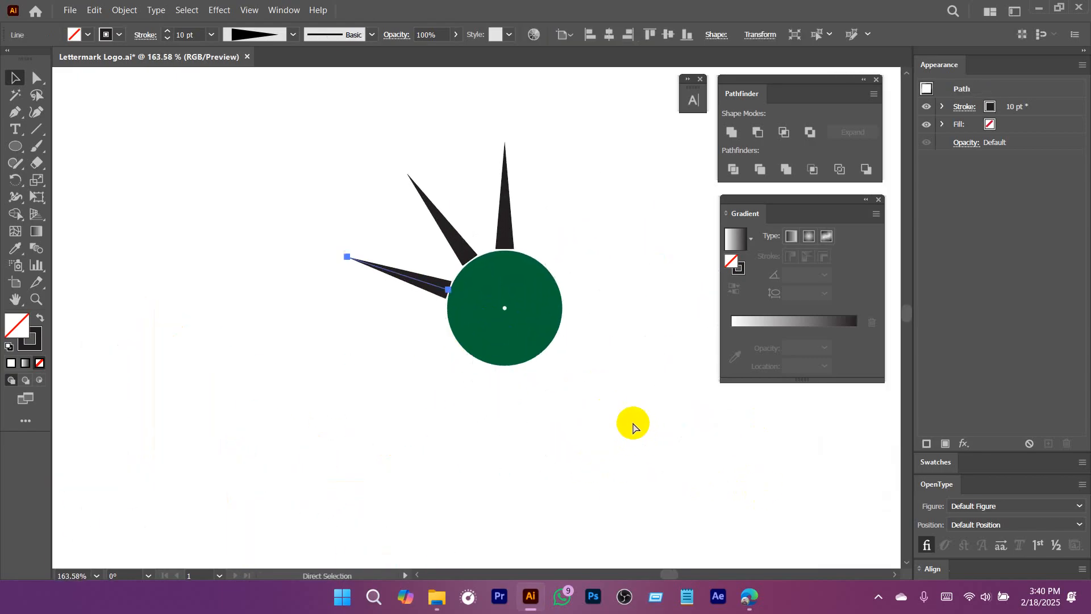
pyautogui.scroll(2, 531, 221)
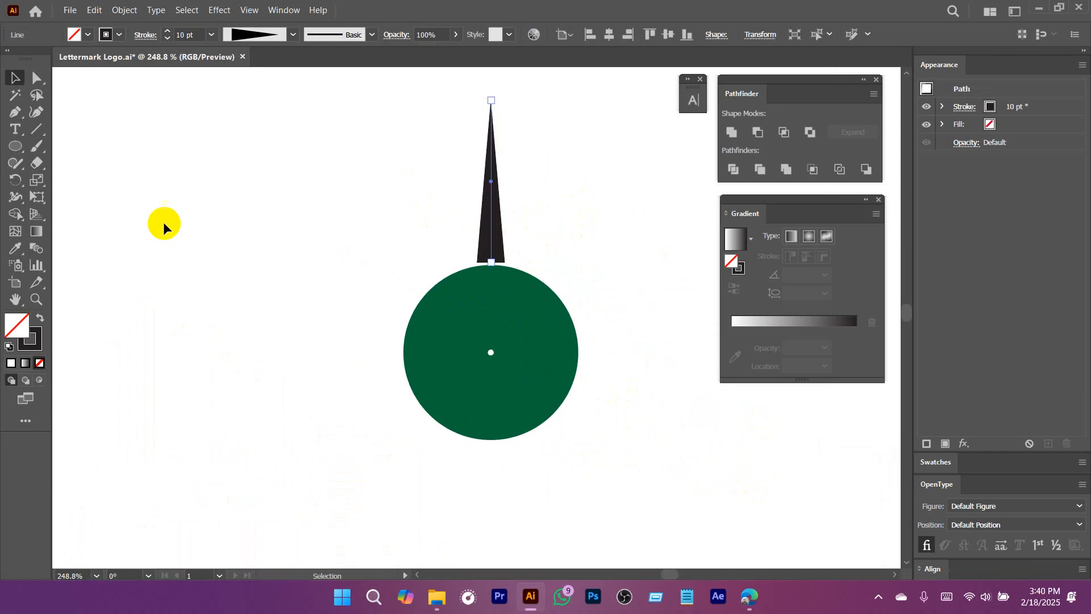
pyautogui.moveTo(582, 127); pyautogui.dragTo(182, 228)
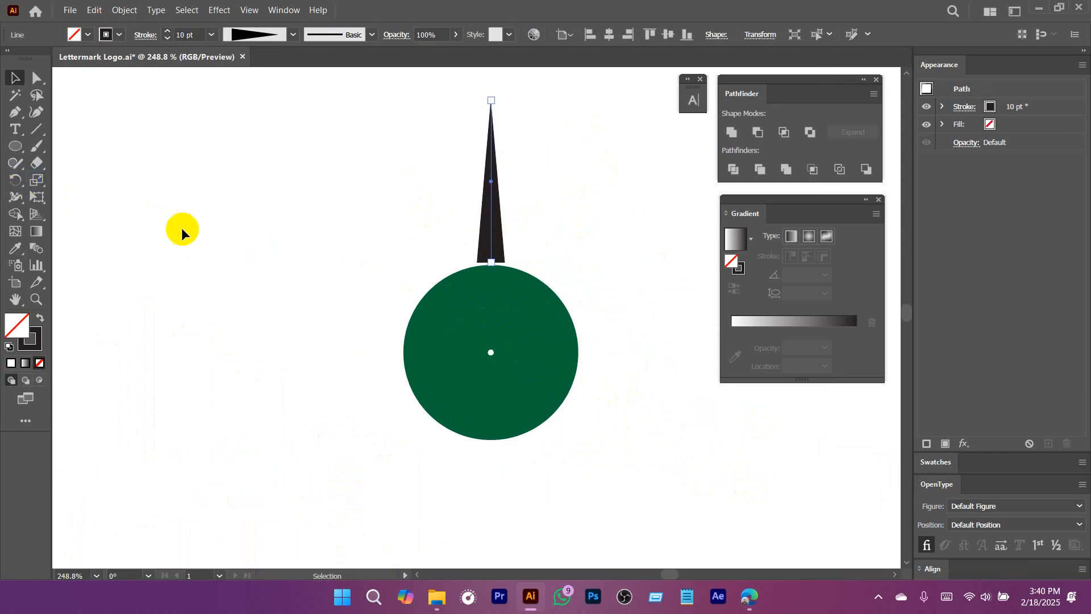
# Create a copy of the spike rotated by 360/20 degrees, pivoting on the white center dot.
pyautogui.click(15, 179)
pyautogui.click(491, 353)
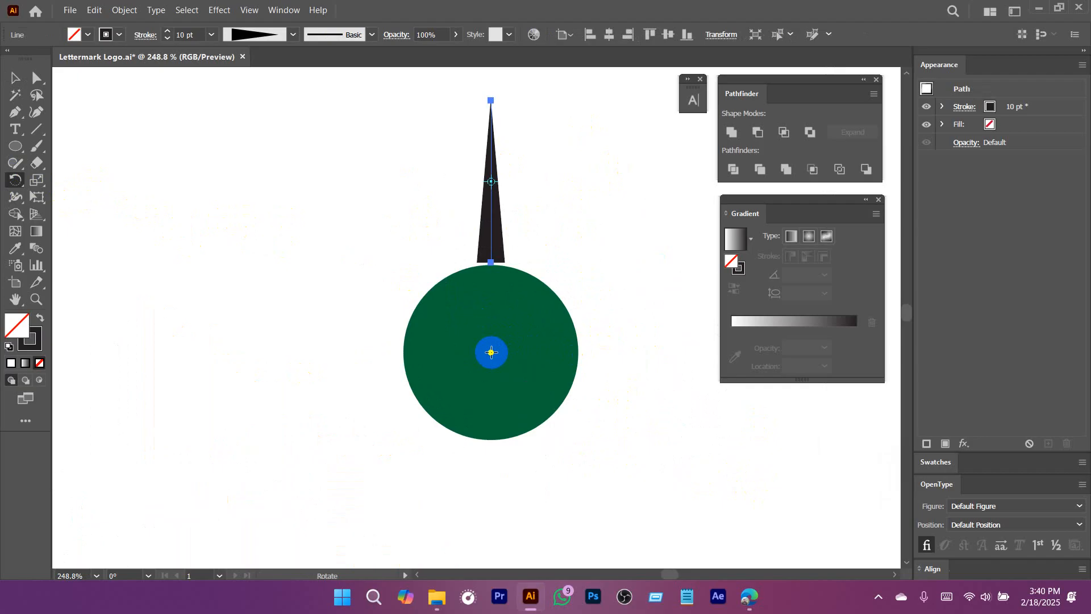
pyautogui.keyDown('alt'); pyautogui.click(492, 354); pyautogui.keyUp('alt')
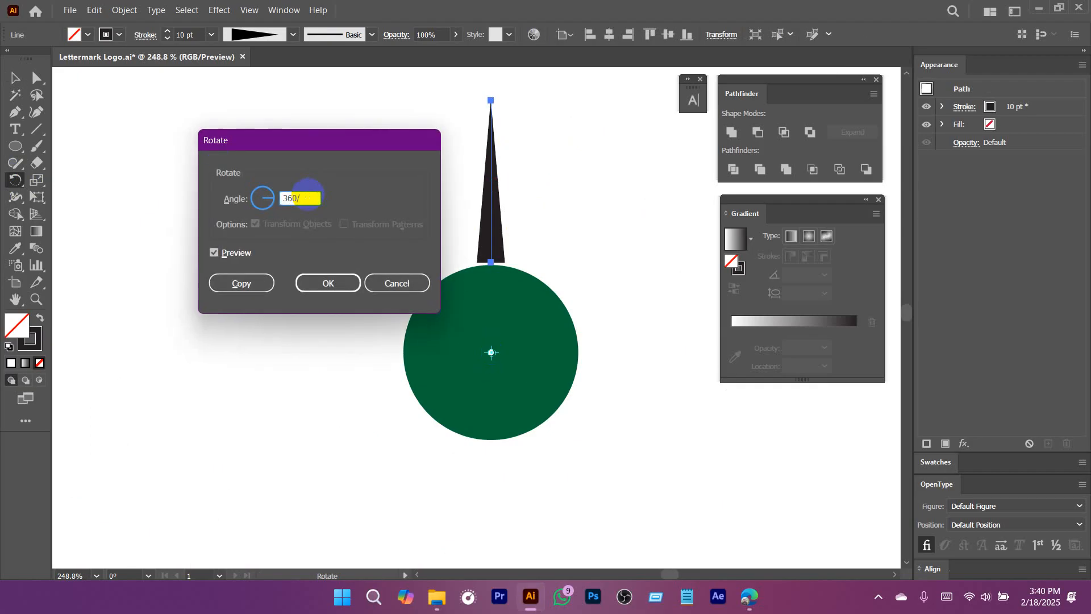
pyautogui.write('360/20')
pyautogui.click(242, 283)
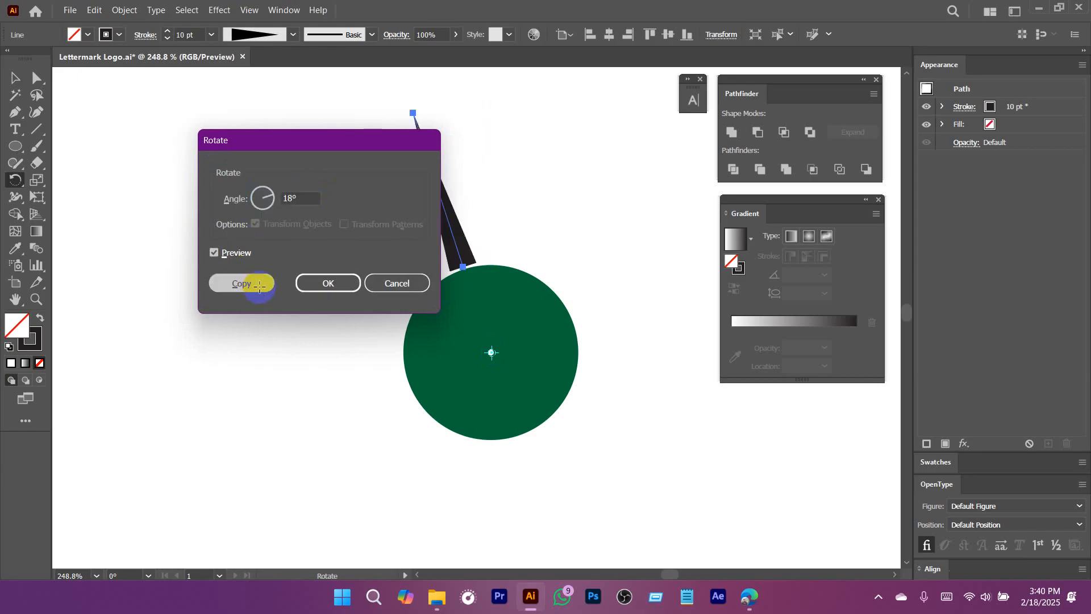
# Repeat the rotated copy until twenty spikes form a full ring around the green circle.
pyautogui.hotkey('ctrl', 'd')
pyautogui.hotkey('ctrl', 'd')
pyautogui.hotkey('ctrl', 'd')
pyautogui.hotkey('ctrl', 'd')
pyautogui.hotkey('ctrl', 'd')
pyautogui.hotkey('ctrl', 'd')
pyautogui.hotkey('ctrl', 'd')
pyautogui.hotkey('ctrl', 'd')
pyautogui.hotkey('ctrl', 'd')
pyautogui.hotkey('ctrl', 'd')
pyautogui.hotkey('ctrl', 'd')
pyautogui.hotkey('ctrl', 'd')
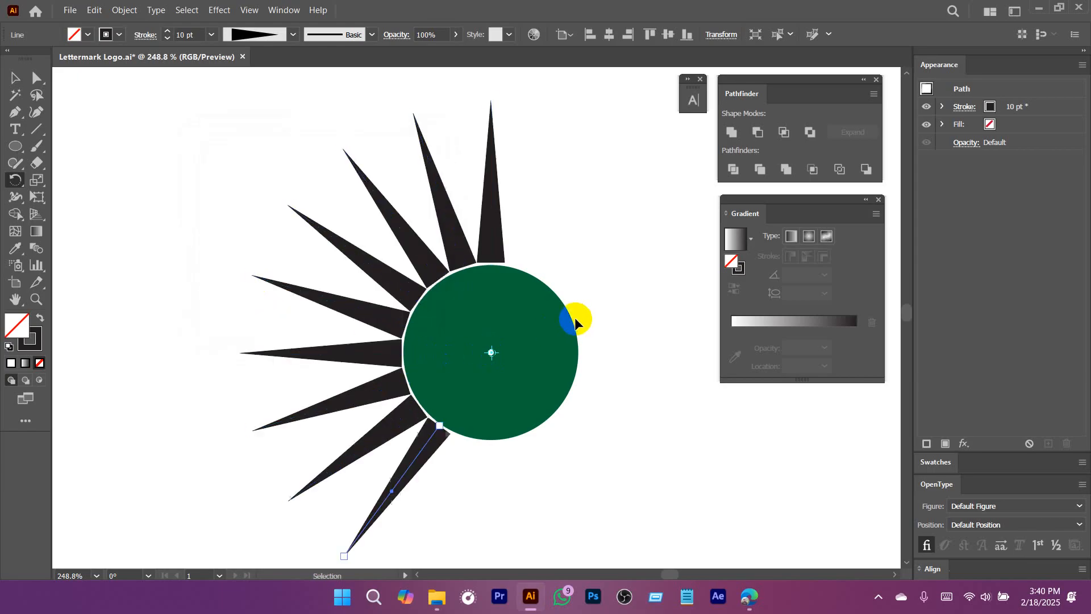
pyautogui.hotkey('ctrl', 'd')
pyautogui.hotkey('ctrl', 'd')
pyautogui.hotkey('ctrl', 'd')
pyautogui.hotkey('ctrl', 'd')
pyautogui.hotkey('ctrl', 'd')
pyautogui.hotkey('ctrl', 'd')
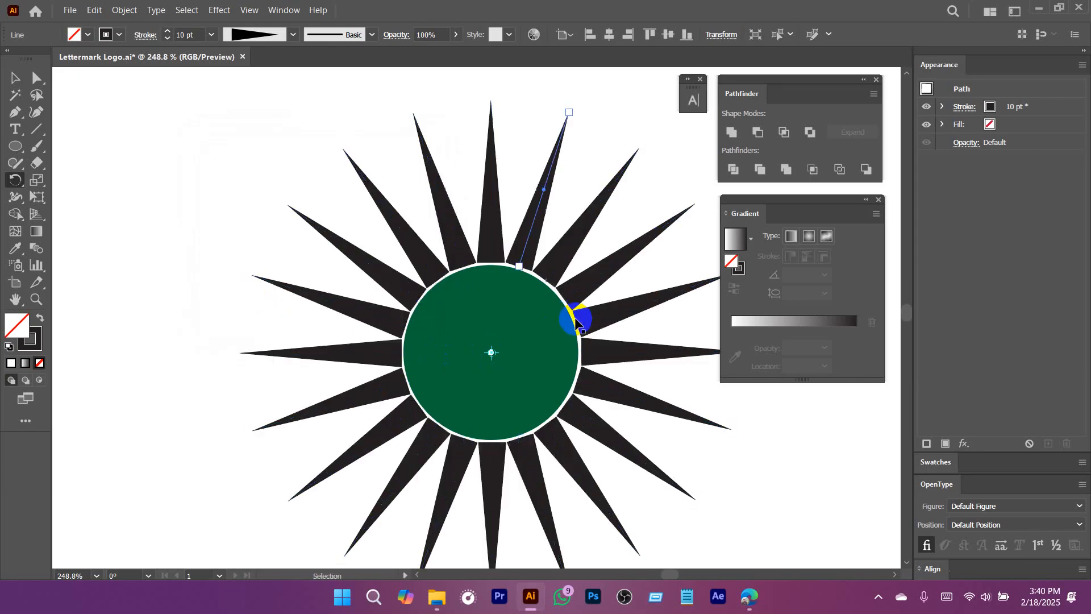
# Delete the green circle and the white center dot, leaving only the ring of spikes.
pyautogui.press('v')
pyautogui.click(527, 360)
pyautogui.scroll(-2, 500, 366)
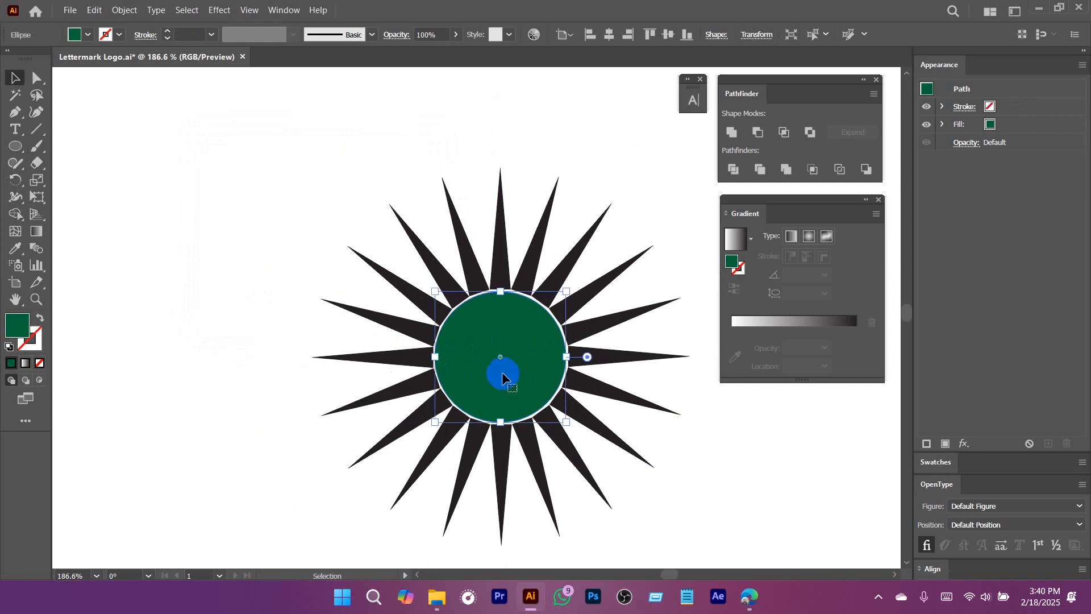
pyautogui.press('Delete')
pyautogui.click(526, 373)
pyautogui.press('Delete')
# Select all the spikes and expand their appearance into filled shapes.
pyautogui.moveTo(526, 374); pyautogui.dragTo(316, 382)
pyautogui.moveTo(446, 424); pyautogui.dragTo(430, 327)
pyautogui.moveTo(402, 158); pyautogui.dragTo(596, 403)
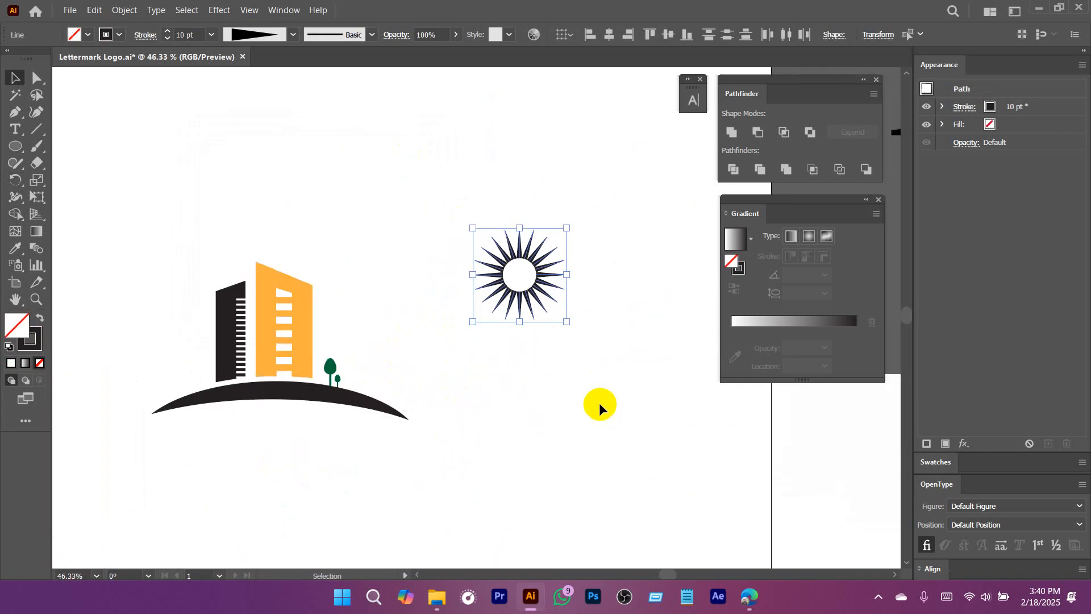
pyautogui.click(124, 9)
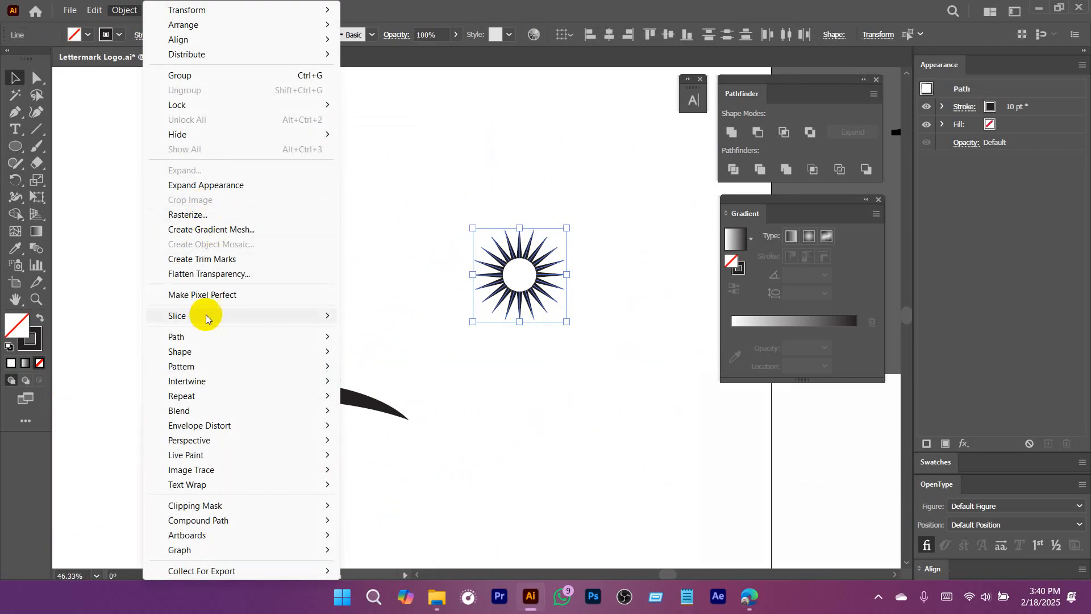
pyautogui.click(224, 185)
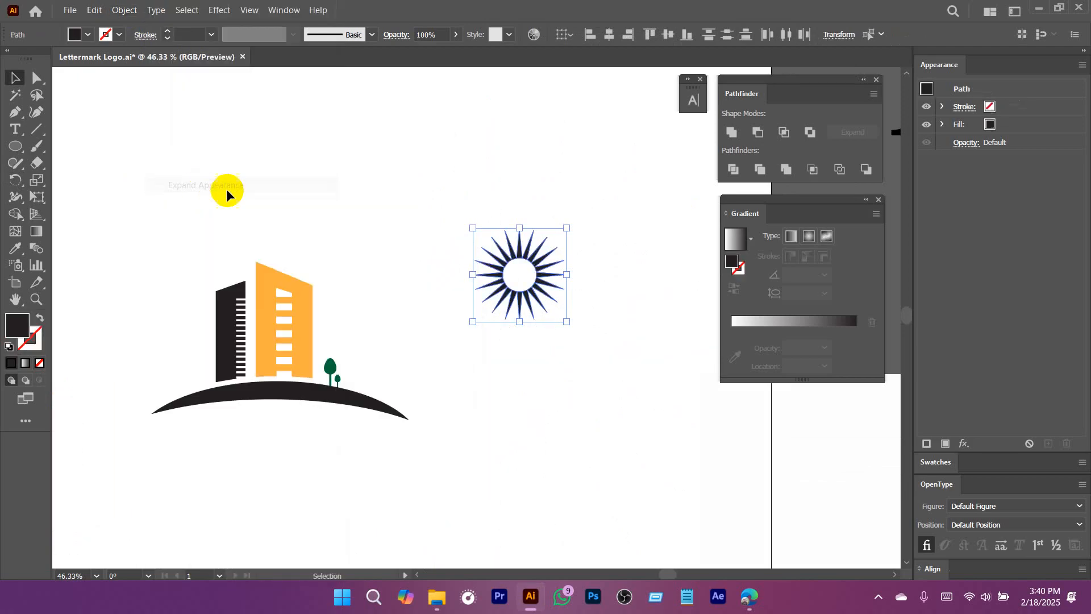
# Group all the expanded spikes into a single sunburst object.
pyautogui.scroll(2, 560, 299)
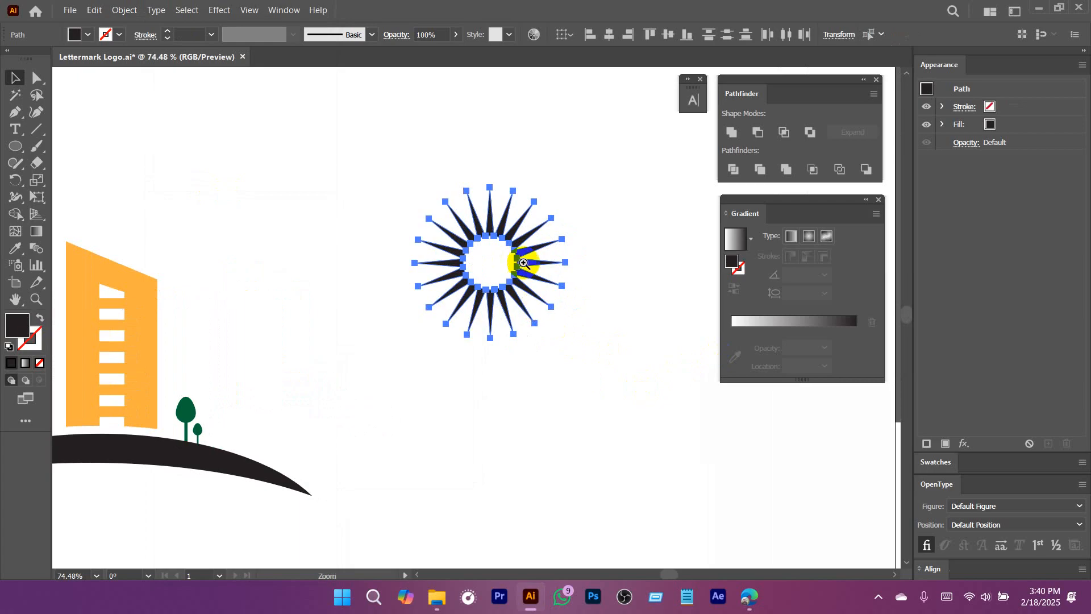
pyautogui.scroll(2, 523, 263)
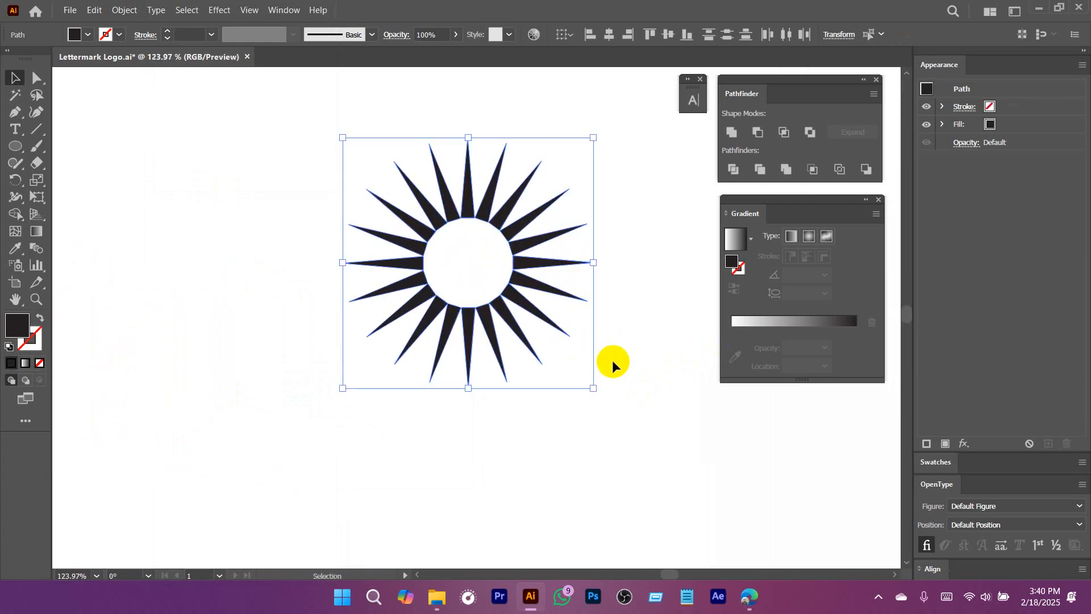
pyautogui.scroll(-2, 568, 307)
pyautogui.scroll(2, 504, 305)
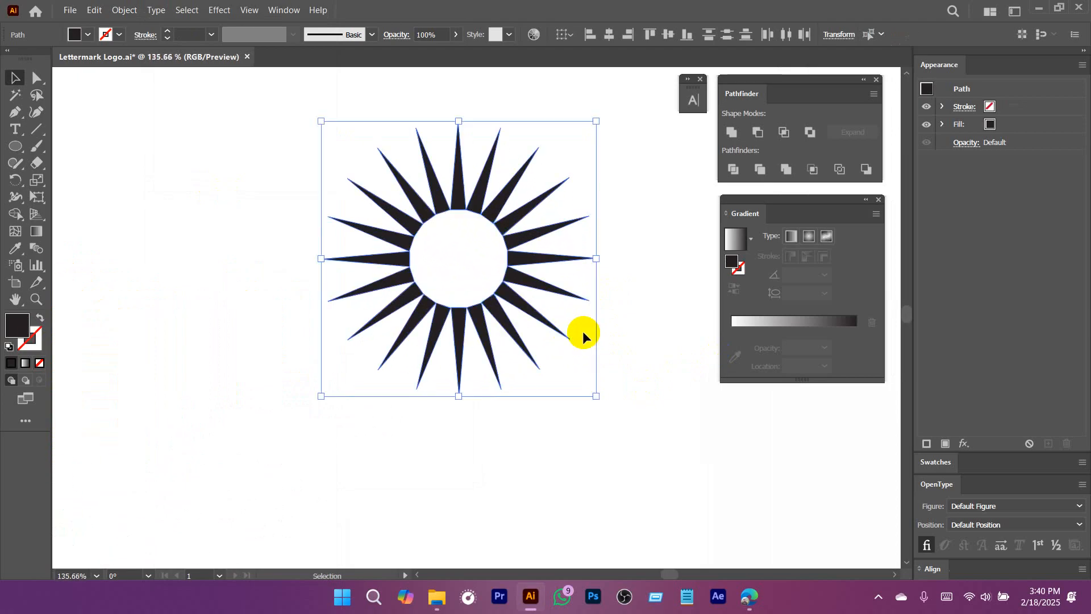
pyautogui.click(878, 597)
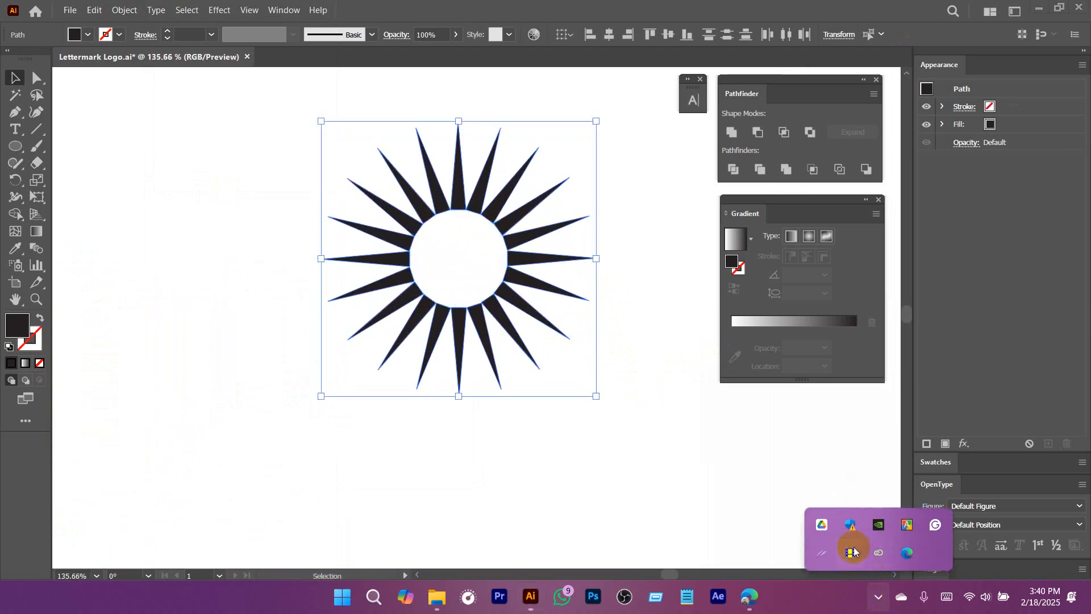
pyautogui.moveTo(620, 417); pyautogui.dragTo(518, 432)
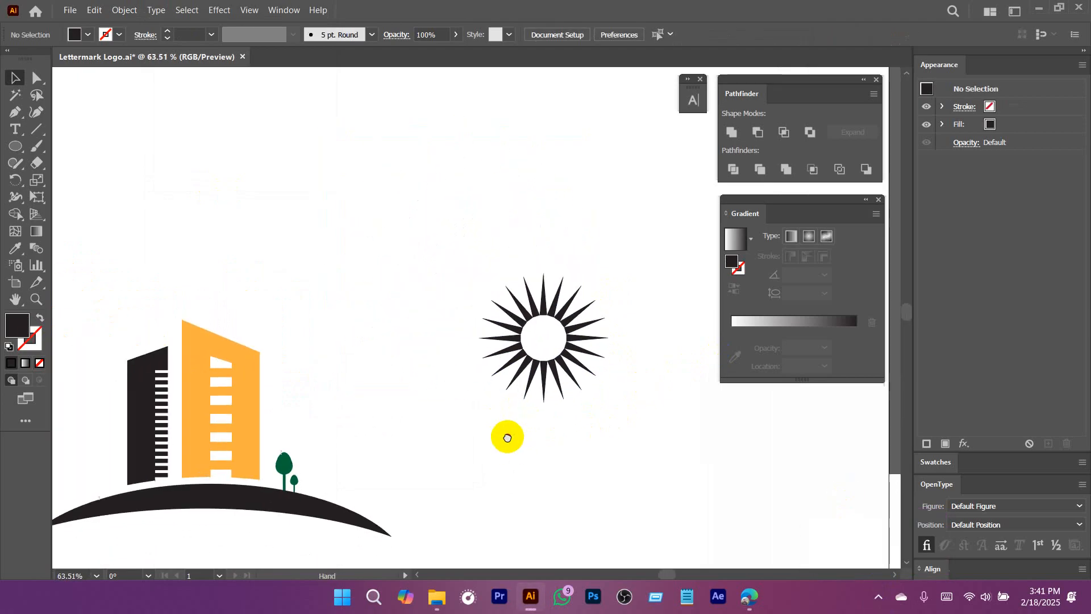
pyautogui.moveTo(459, 211); pyautogui.dragTo(646, 444)
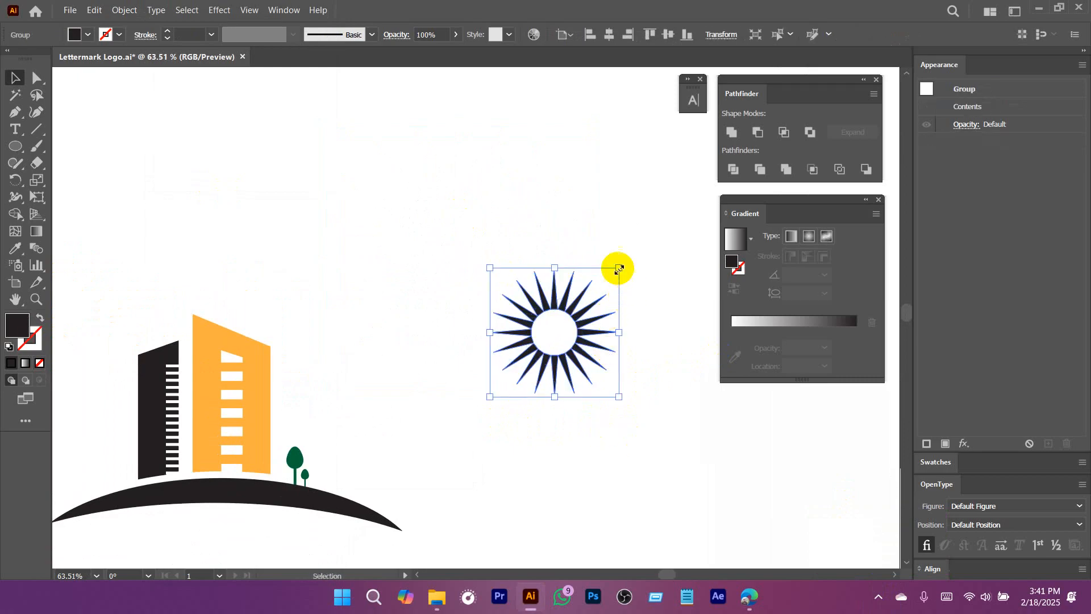
# Scale the sunburst group down proportionally and move it over the right edge of the orange building.
pyautogui.moveTo(619, 268); pyautogui.dragTo(586, 300)
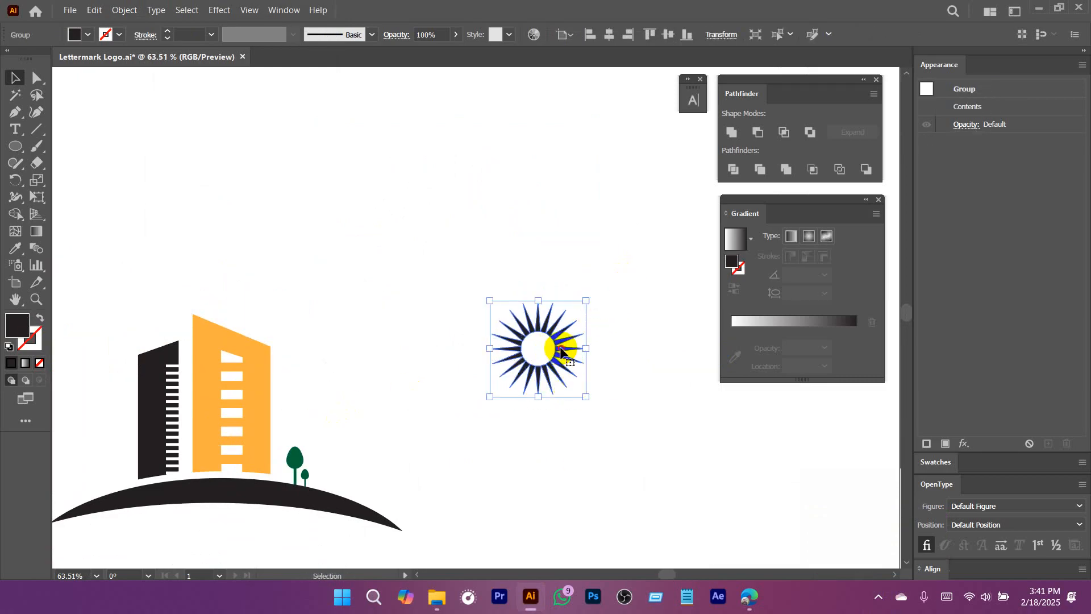
pyautogui.moveTo(559, 352); pyautogui.dragTo(291, 408)
pyautogui.scroll(3, 290, 408)
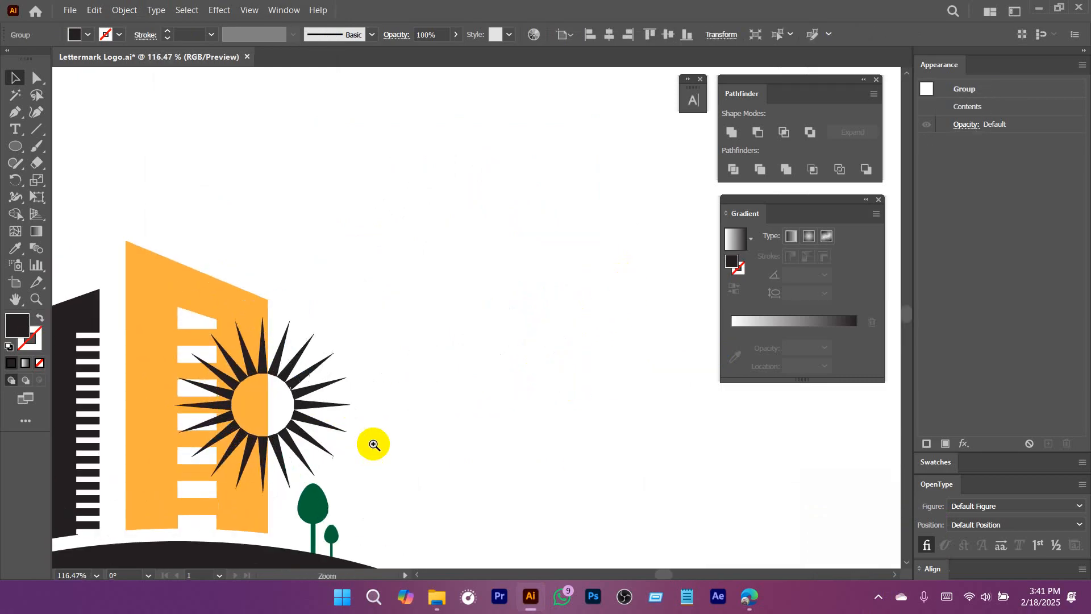
# Send the sunburst group to the back, behind the orange building, and deselect it.
pyautogui.rightClick(293, 378)
pyautogui.moveTo(385, 309)
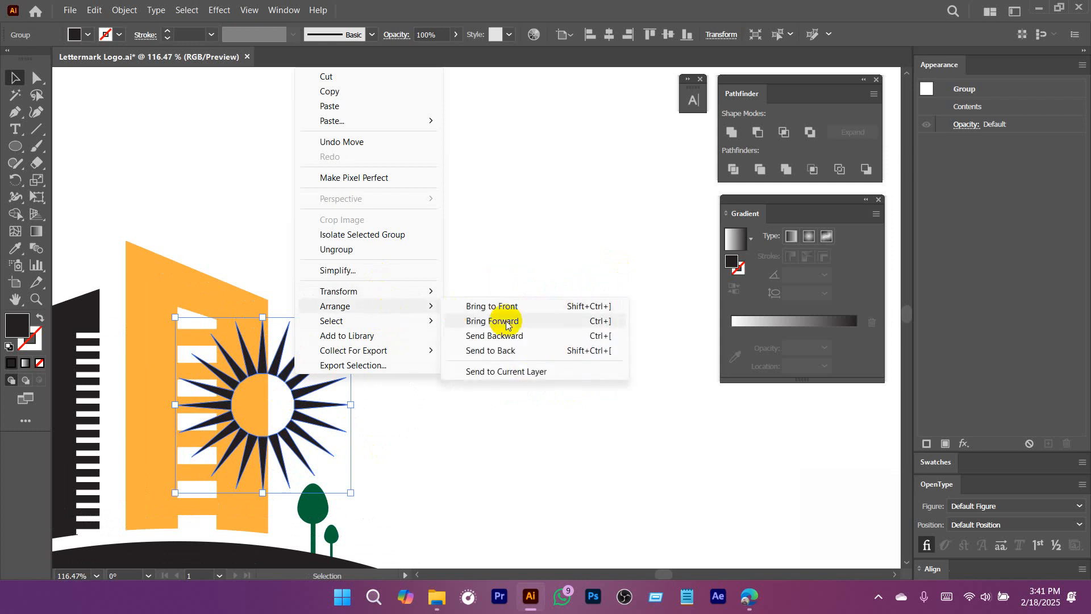
pyautogui.click(507, 349)
pyautogui.click(507, 353)
pyautogui.scroll(3, 430, 372)
pyautogui.scroll(-3, 430, 372)
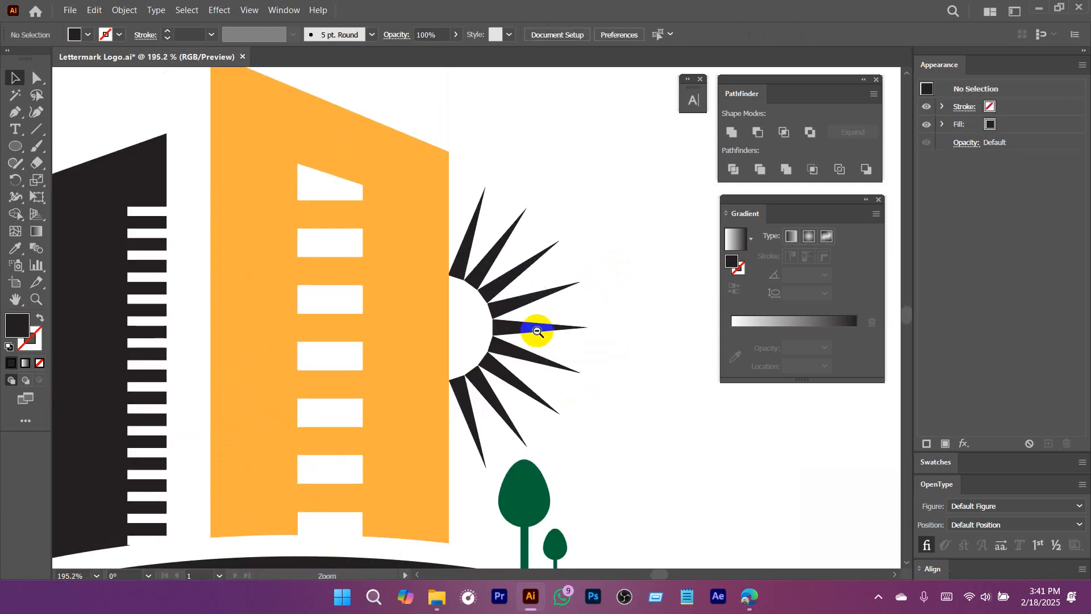
# Move the sunburst up behind the orange building's upper right corner, shrink it proportionally, and deselect it.
pyautogui.moveTo(517, 341); pyautogui.dragTo(514, 237)
pyautogui.scroll(-3, 579, 327)
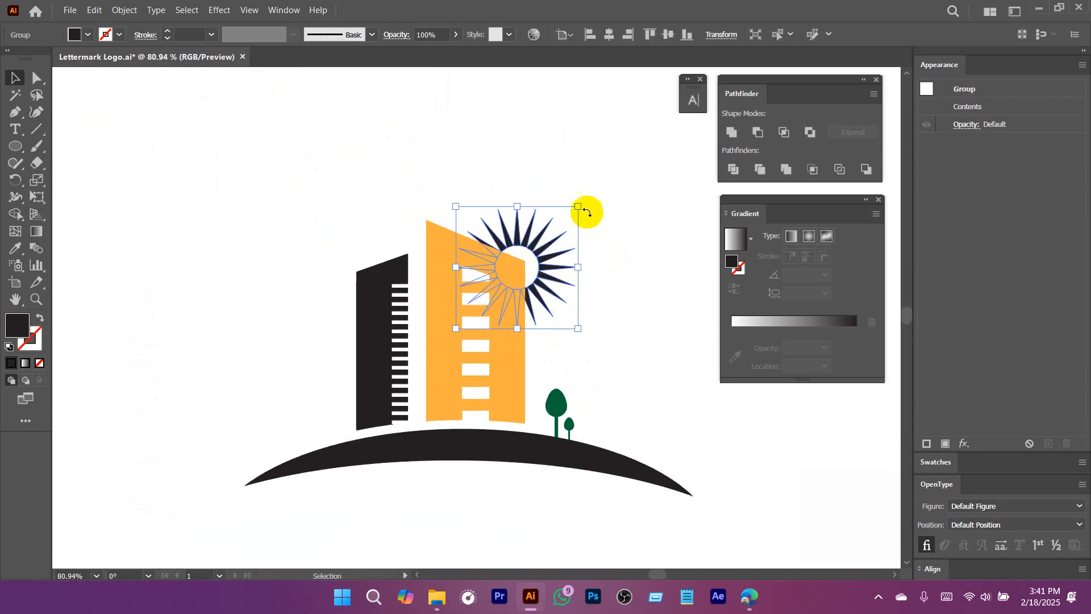
pyautogui.moveTo(577, 206); pyautogui.dragTo(550, 234)
pyautogui.moveTo(530, 277)
pyautogui.mouseDown()
pyautogui.moveTo(563, 275)
pyautogui.moveTo(542, 264)
pyautogui.mouseUp()
pyautogui.click(632, 195)
pyautogui.moveTo(638, 285); pyautogui.dragTo(331, 320)
pyautogui.moveTo(484, 264); pyautogui.dragTo(638, 371)
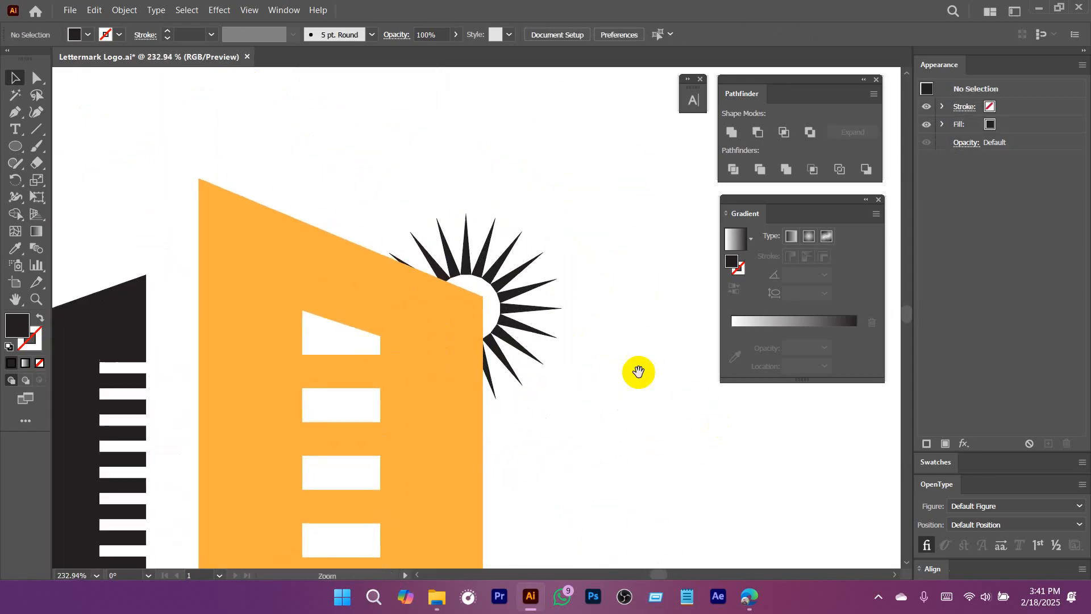
# Apply a linear gradient fill to the sunburst group and set its starting color stop to an orange swatch.
pyautogui.click(511, 267)
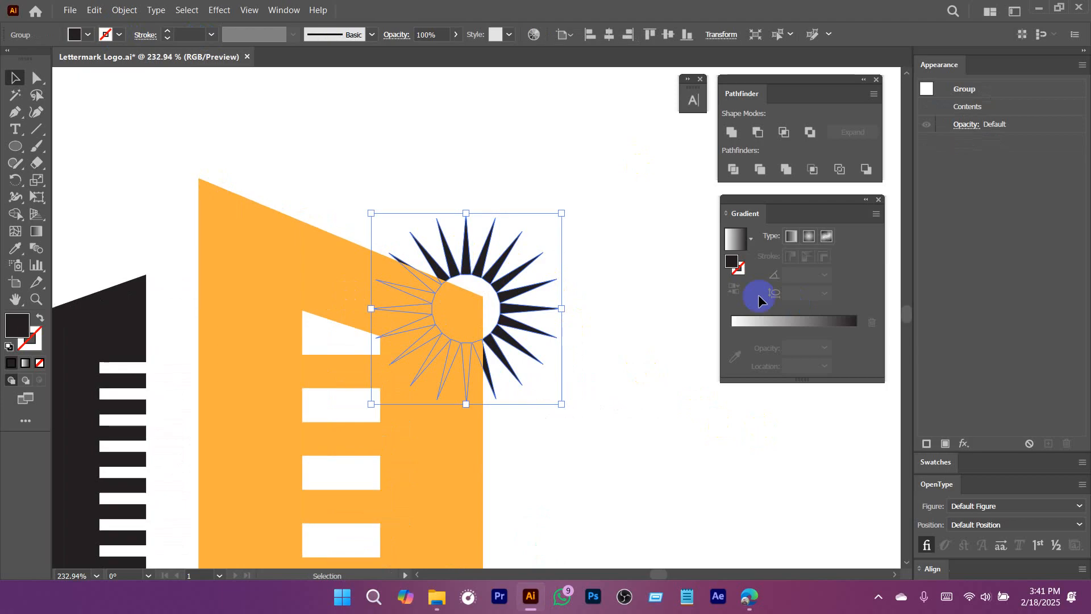
pyautogui.click(773, 322)
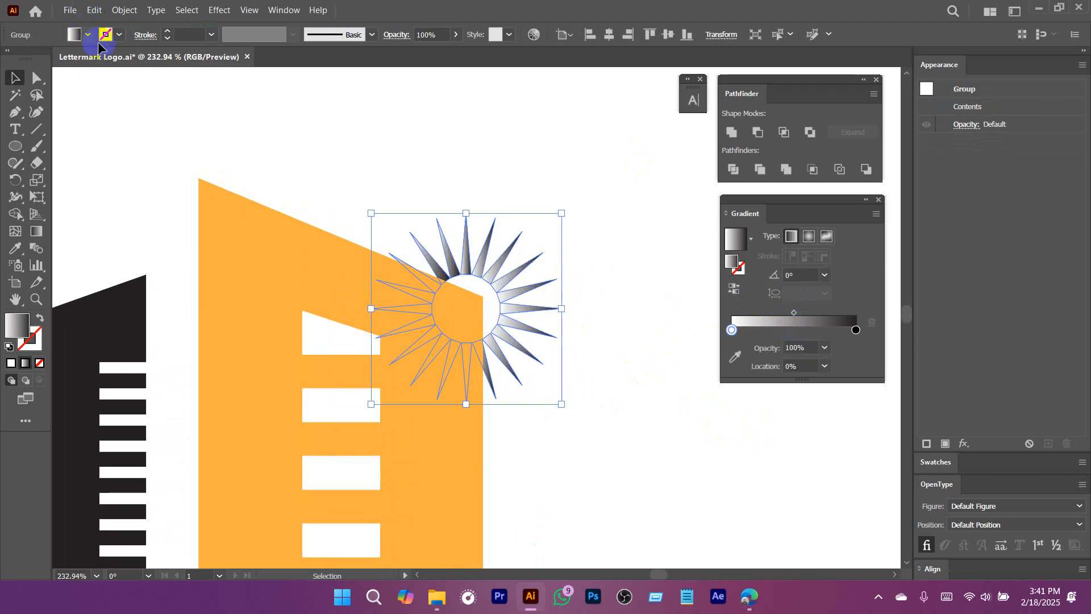
pyautogui.doubleClick(731, 331)
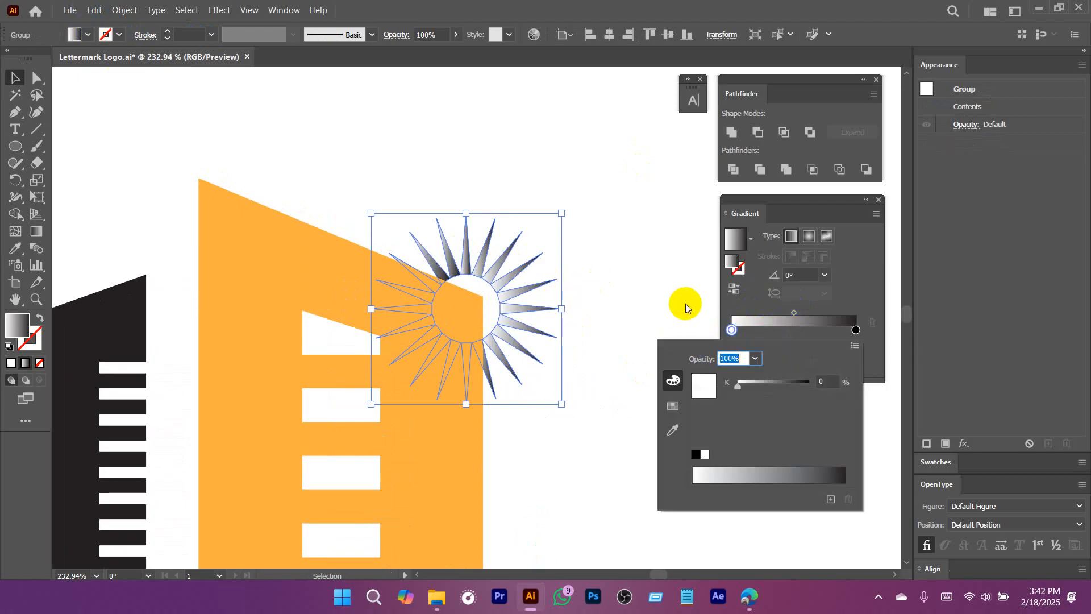
pyautogui.click(672, 404)
pyautogui.click(801, 377)
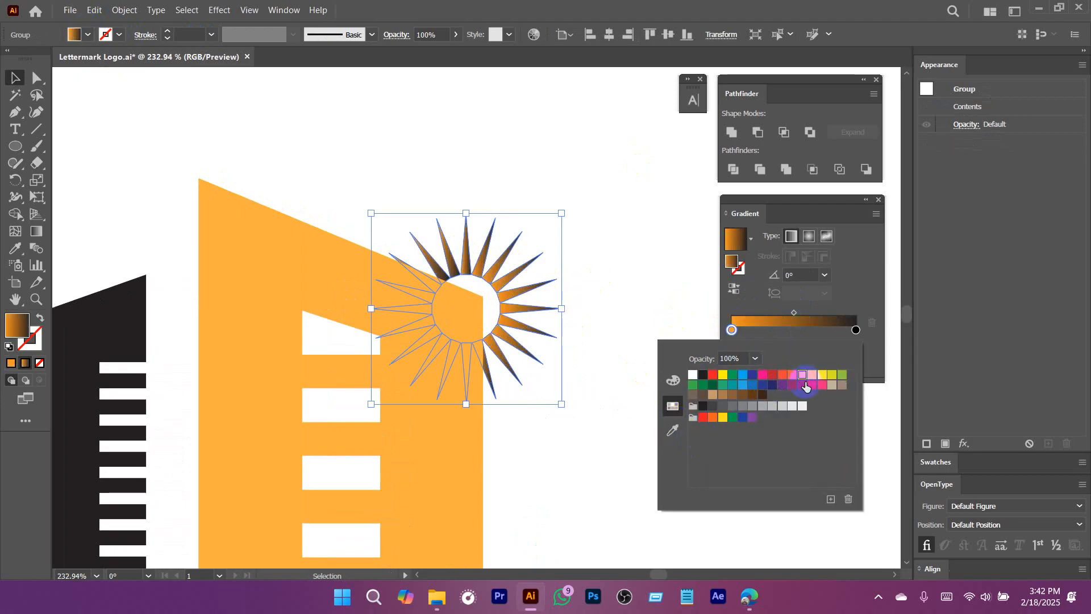
# Set the ending color stop of the sunburst's gradient to a lighter orange swatch.
pyautogui.doubleClick(855, 330)
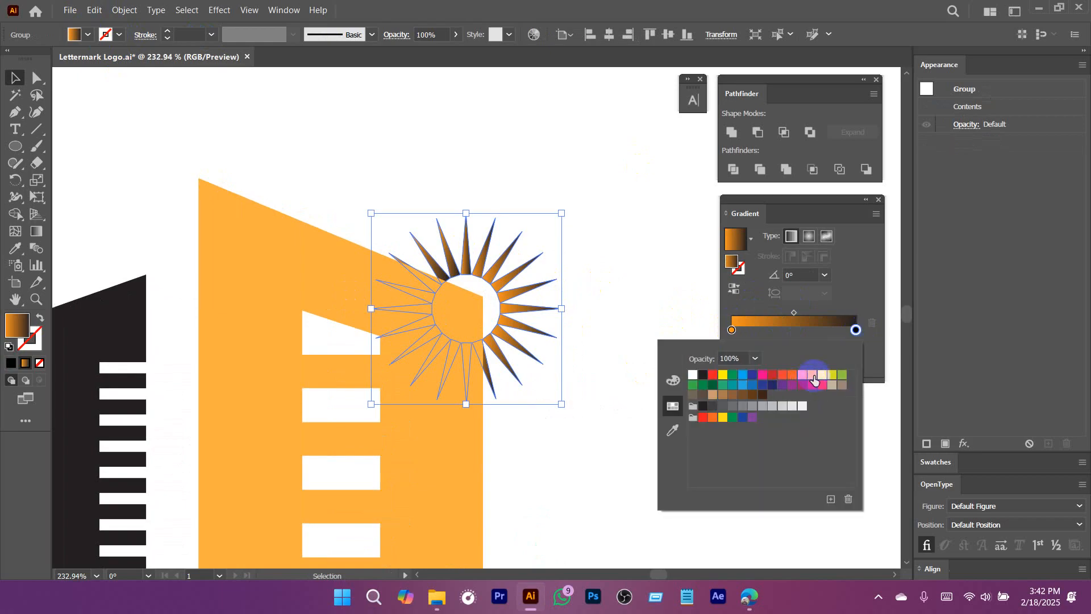
pyautogui.click(814, 380)
pyautogui.press('Escape')
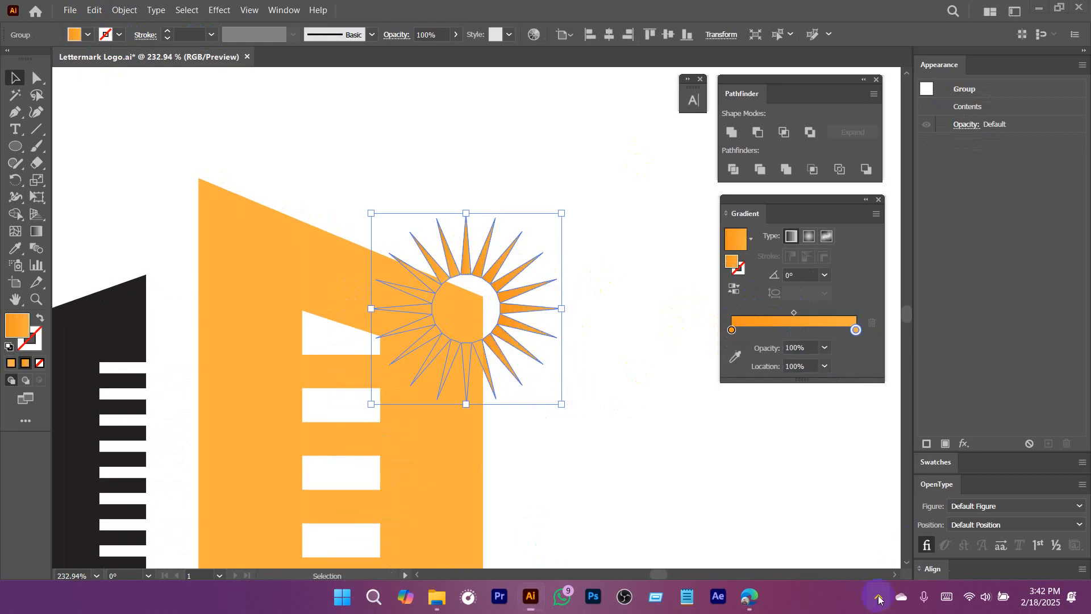
# Change the ending color stop of the sunburst's gradient to a yellow swatch.
pyautogui.doubleClick(731, 330)
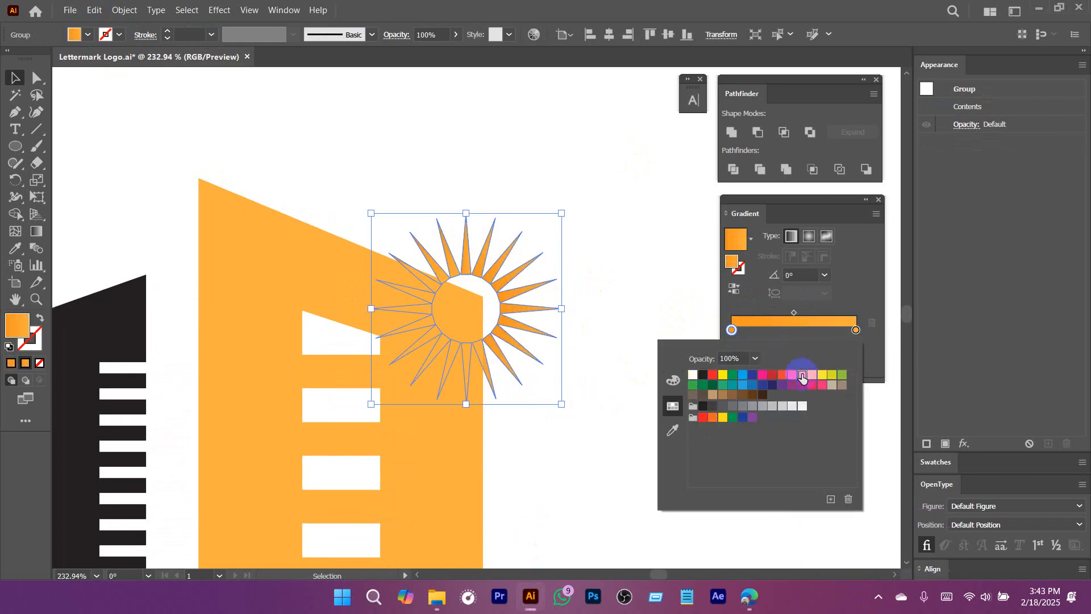
pyautogui.doubleClick(856, 330)
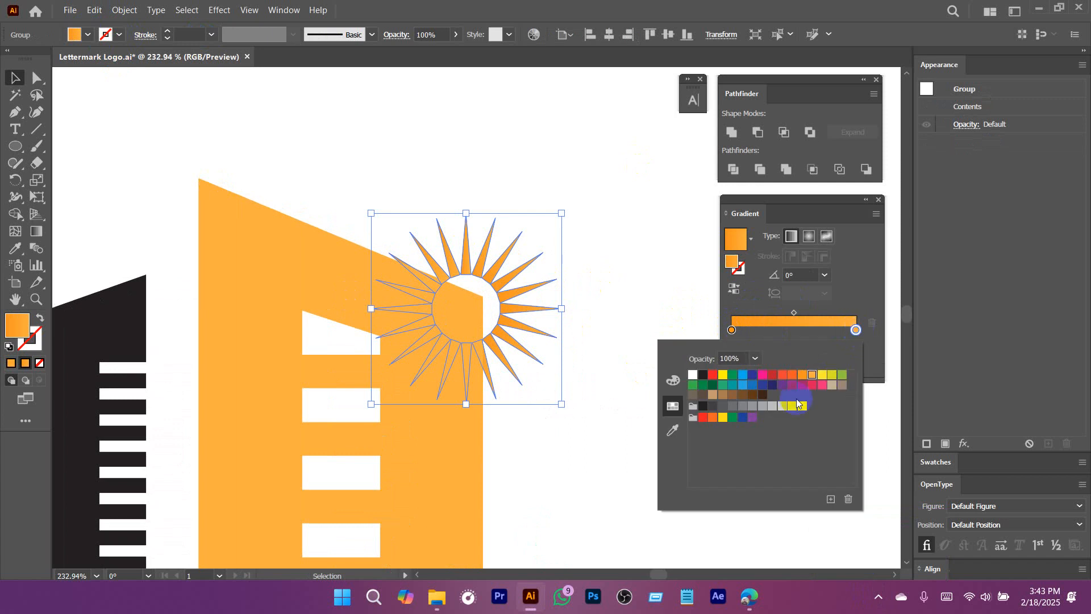
pyautogui.click(821, 376)
pyautogui.click(572, 332)
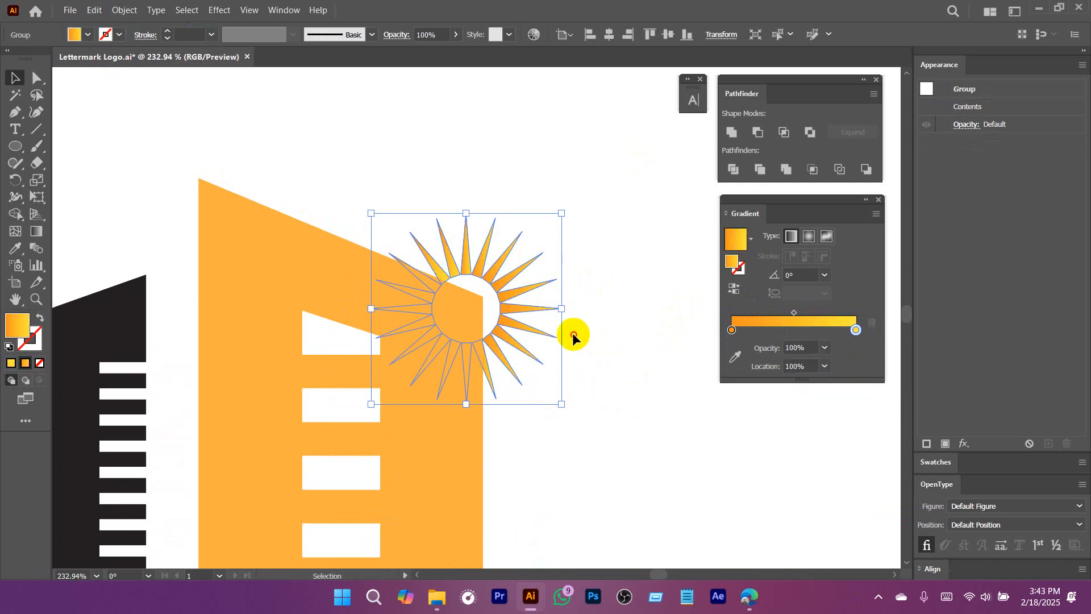
# Recolor the tall orange building with a blue swatch fill and deselect it.
pyautogui.moveTo(601, 367); pyautogui.dragTo(494, 287)
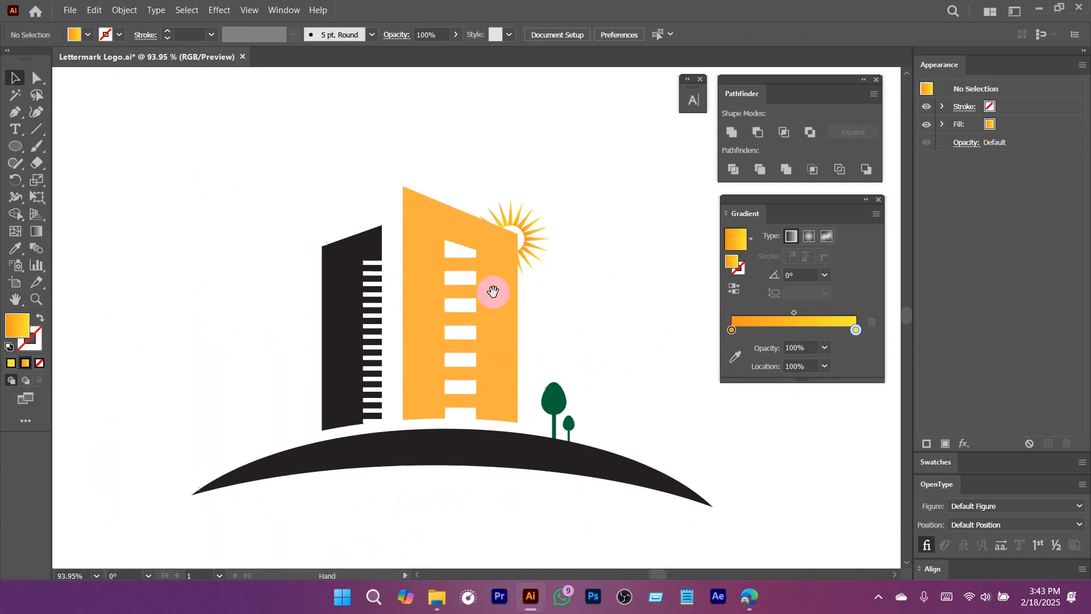
pyautogui.click(494, 288)
pyautogui.click(88, 35)
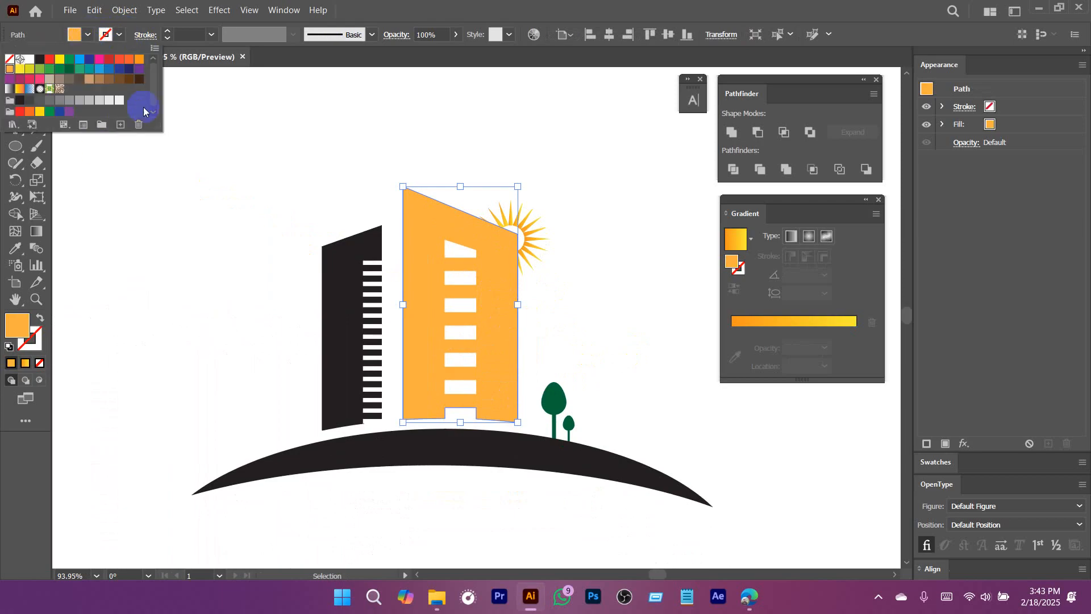
pyautogui.click(101, 73)
pyautogui.click(583, 292)
# Enlarge the sunburst behind the blue building slightly and deselect it.
pyautogui.click(531, 236)
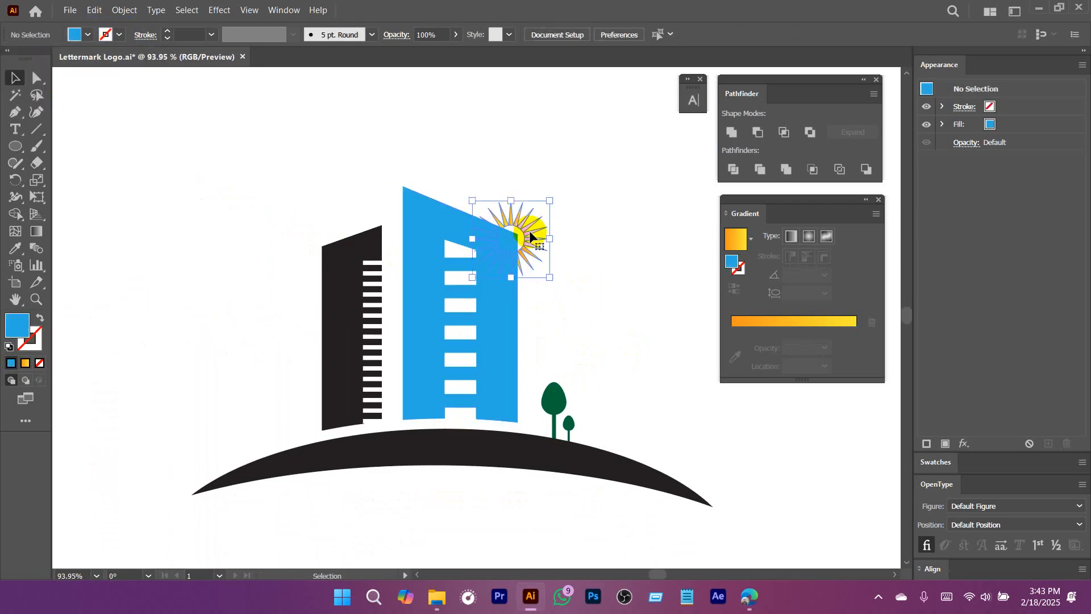
pyautogui.moveTo(550, 201); pyautogui.dragTo(554, 194)
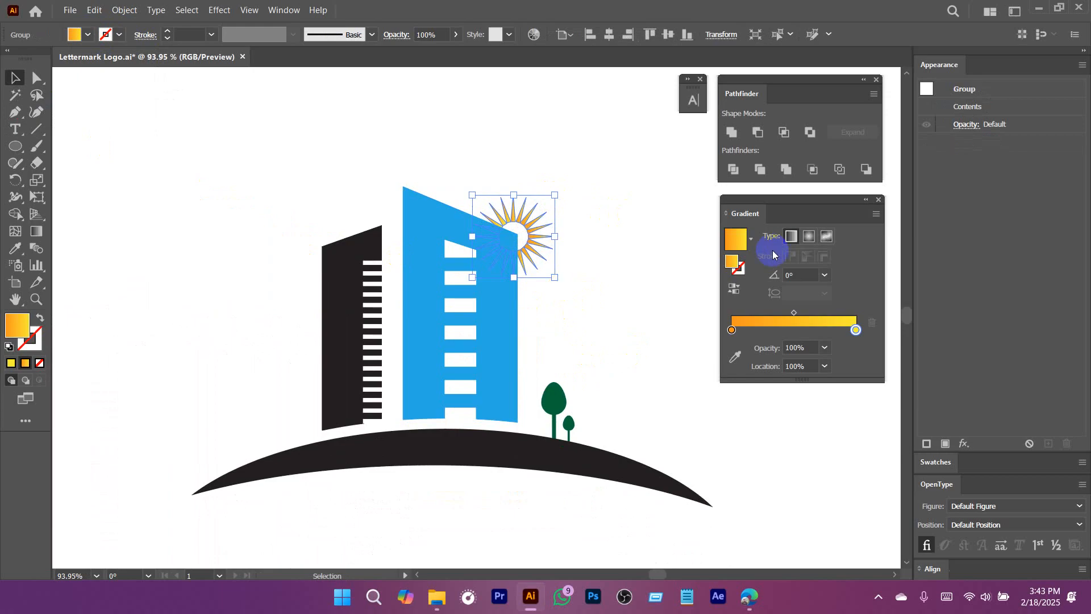
pyautogui.click(604, 299)
# Draw a circle with the orange-to-yellow gradient over the sunburst's hollow centre and resize it to match the opening.
pyautogui.moveTo(493, 214); pyautogui.dragTo(627, 400)
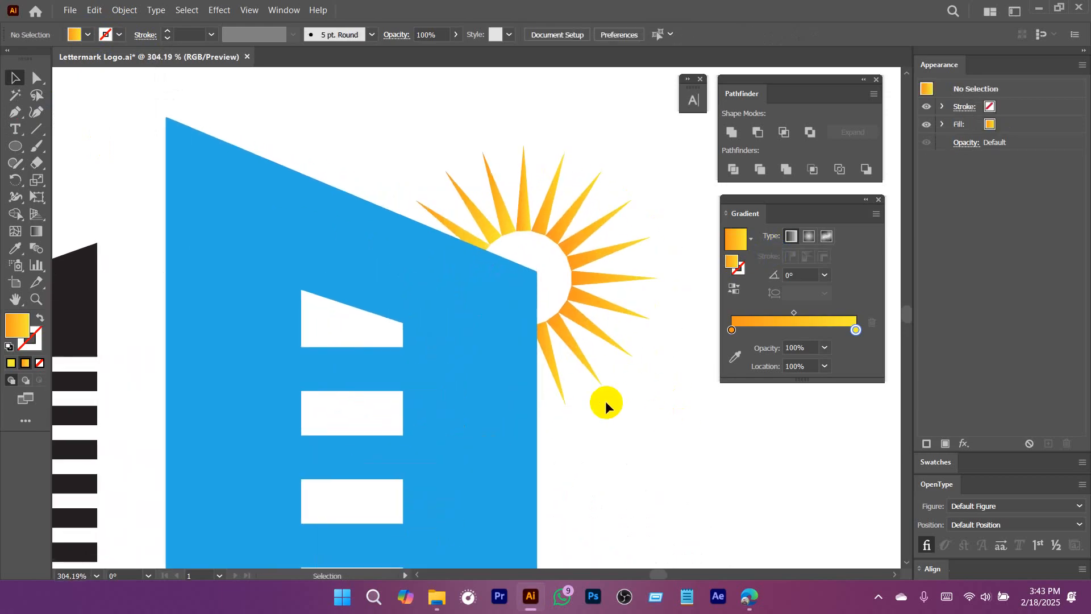
pyautogui.press('l')
pyautogui.moveTo(530, 271); pyautogui.dragTo(575, 323)
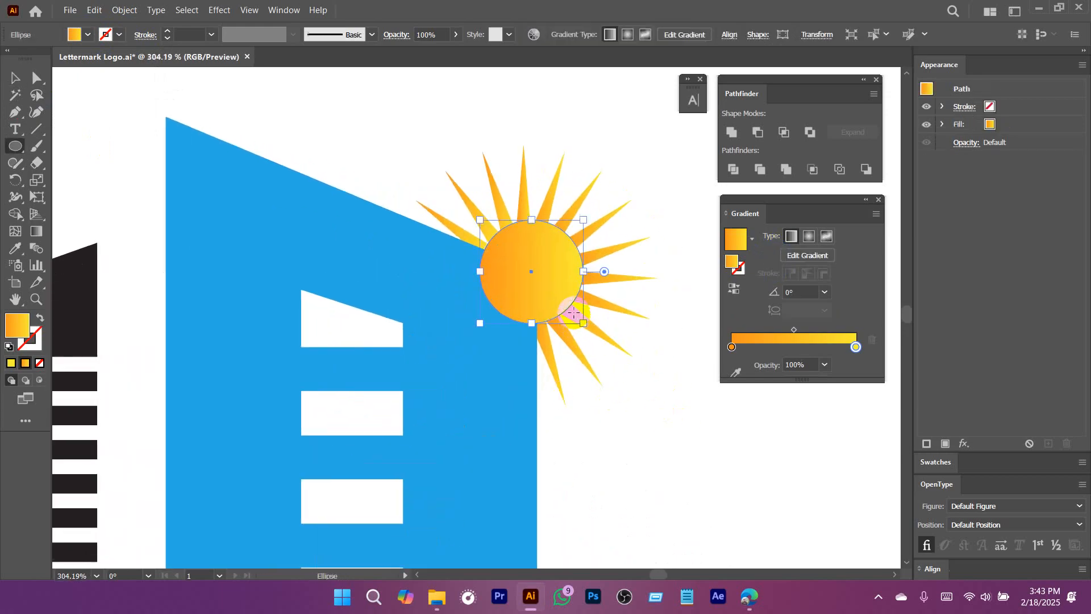
pyautogui.press('v')
pyautogui.click(525, 254)
pyautogui.moveTo(604, 201); pyautogui.dragTo(591, 224)
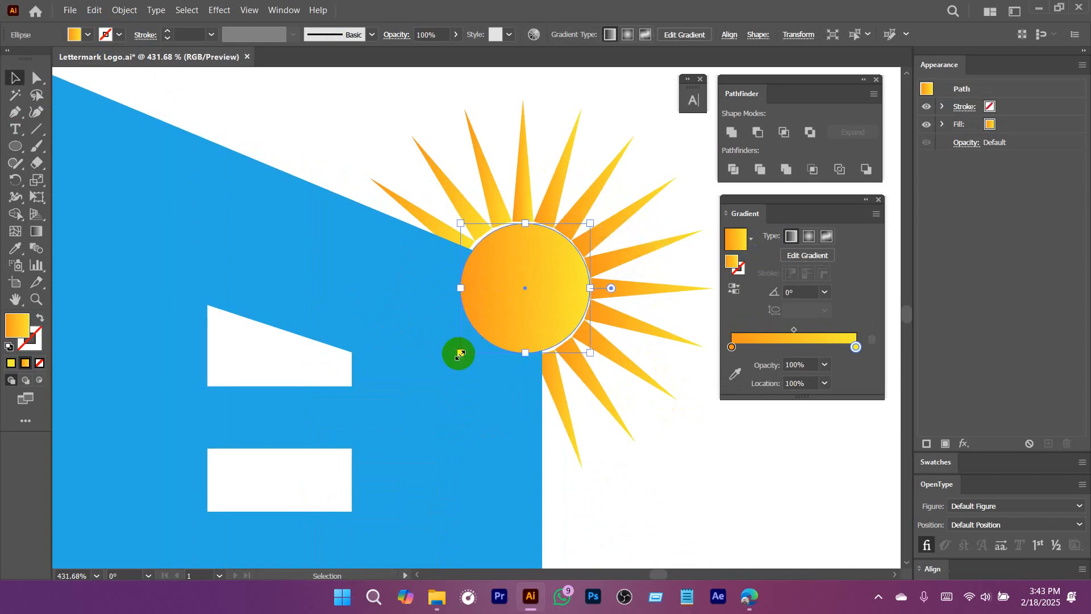
pyautogui.moveTo(460, 353); pyautogui.dragTo(448, 363)
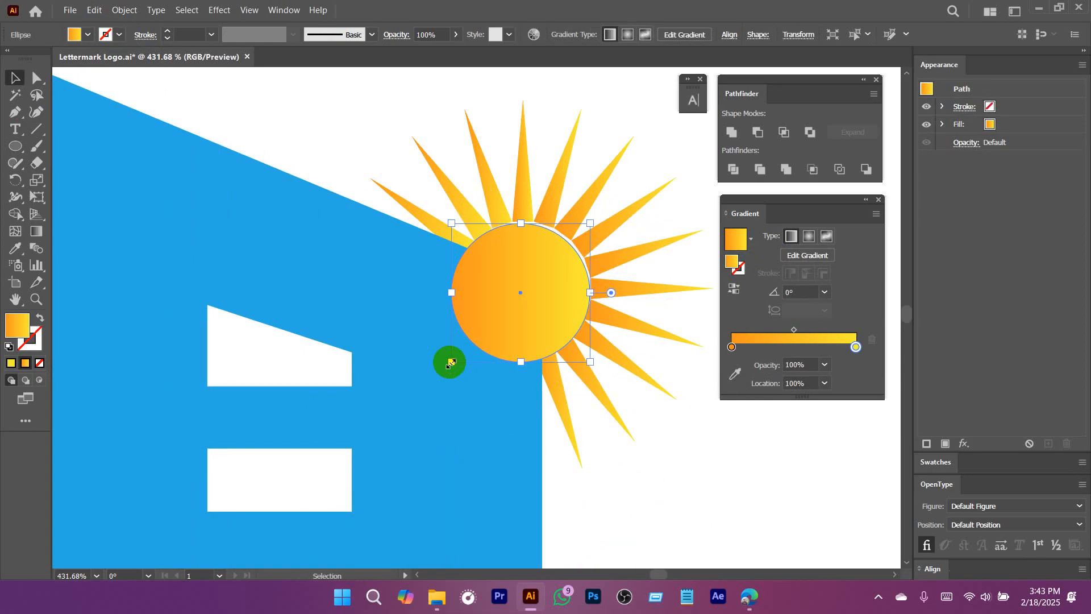
# Send the gradient circle to the back behind the blue building and fit it against the inner ends of the rays.
pyautogui.rightClick(514, 271)
pyautogui.moveTo(597, 509)
pyautogui.click(690, 537)
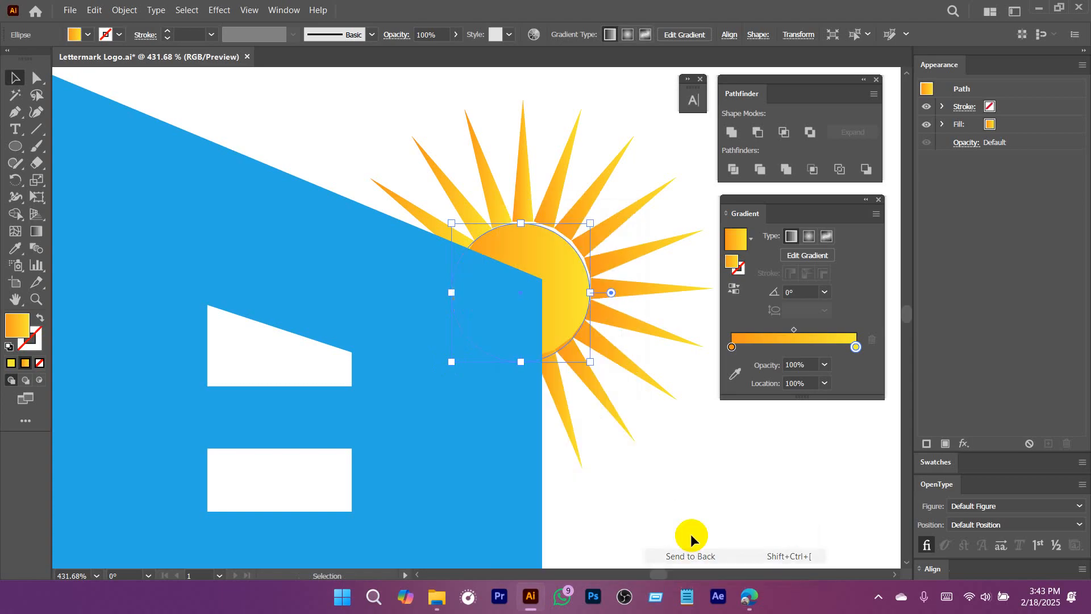
pyautogui.scroll(1, 571, 287)
pyautogui.moveTo(565, 268); pyautogui.dragTo(565, 268)
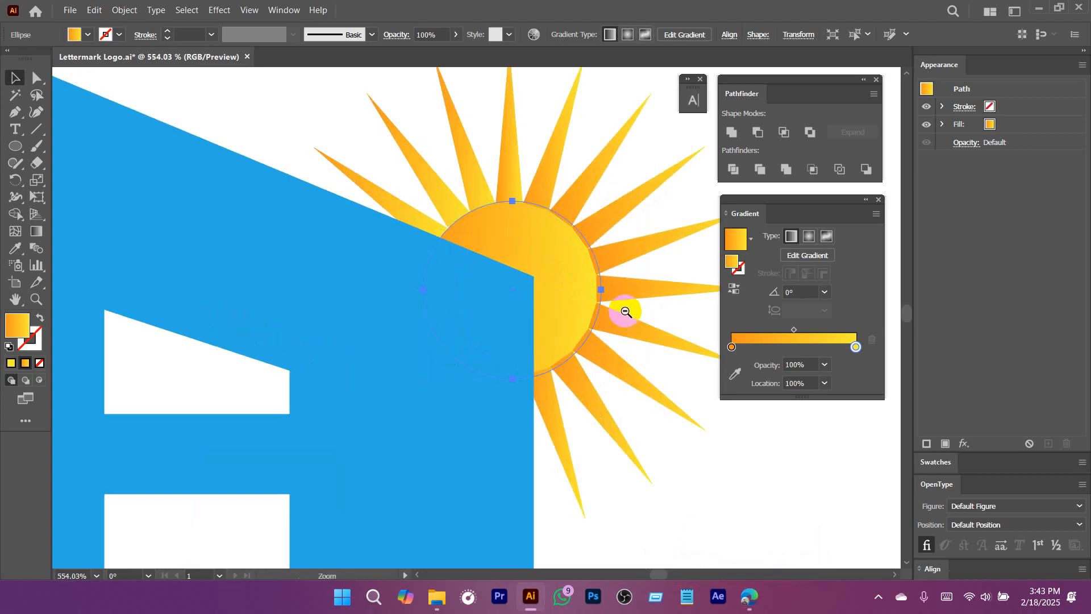
# Group the gradient circle with the sunburst rays and deselect the group.
pyautogui.moveTo(623, 310); pyautogui.dragTo(568, 302)
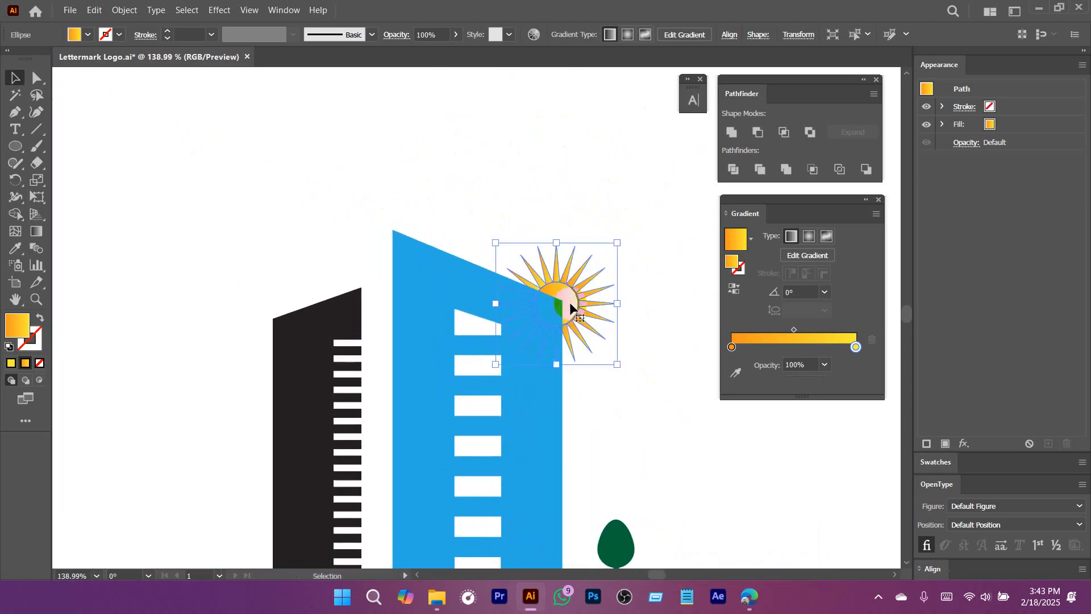
pyautogui.hotkey('ctrl', 'g')
pyautogui.moveTo(649, 348); pyautogui.dragTo(579, 387)
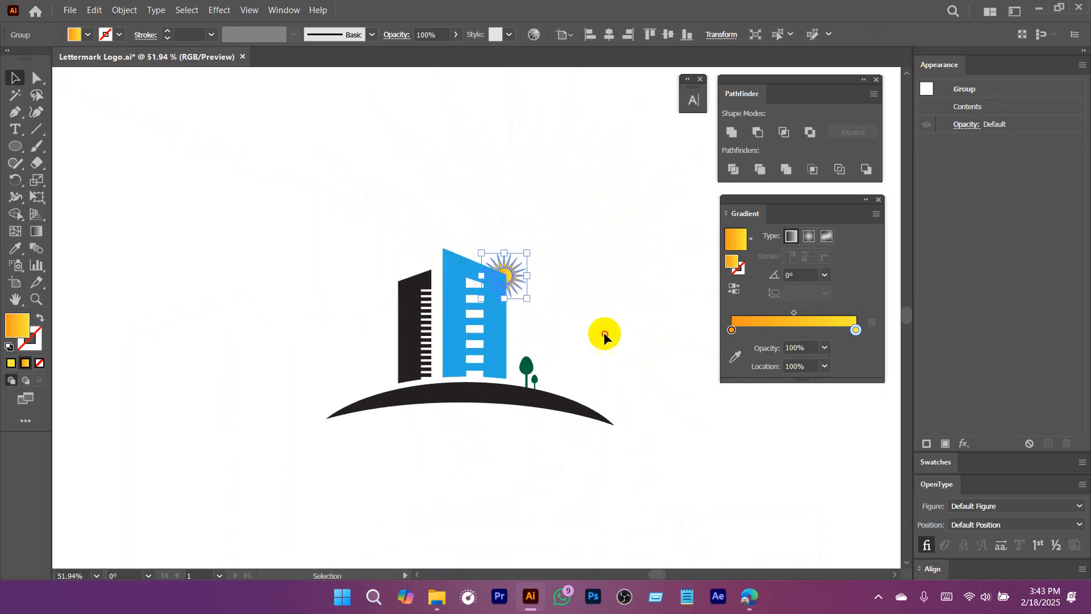
pyautogui.click(339, 204)
# Group the buildings, sun, trees and curved ground into one logo and move it up on the artboard.
pyautogui.scroll(-2, 584, 372)
pyautogui.moveTo(510, 379); pyautogui.dragTo(507, 379)
pyautogui.moveTo(314, 233); pyautogui.dragTo(629, 479)
pyautogui.hotkey('ctrl', 'g')
pyautogui.moveTo(477, 324); pyautogui.dragTo(498, 215)
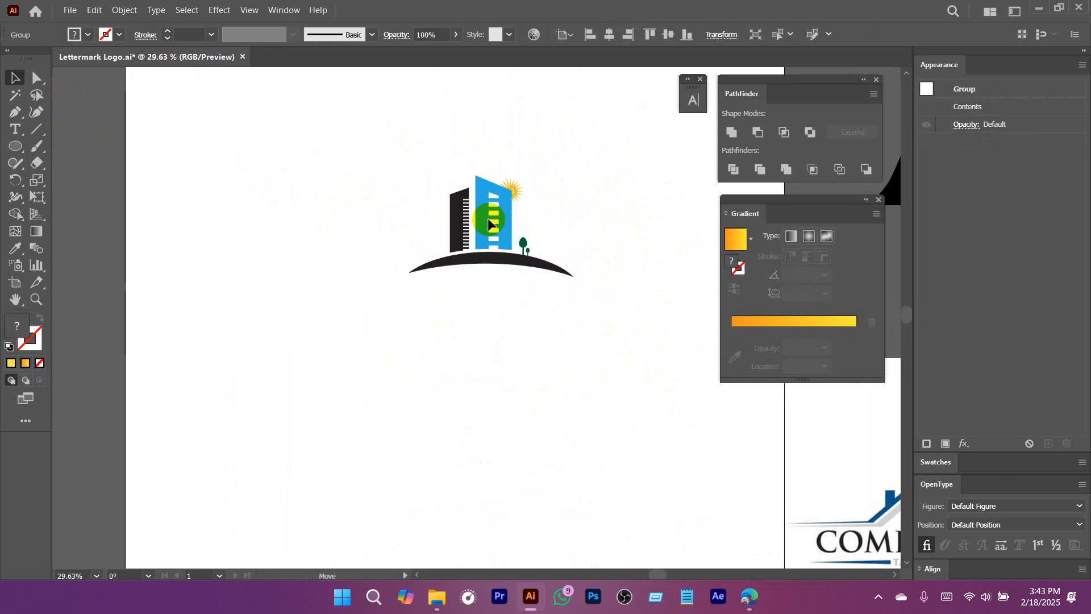
# Add the text "COMAPNY NAME" beneath the curved ground and scale it up to about 120.7 pt.
pyautogui.moveTo(593, 316); pyautogui.dragTo(548, 331)
pyautogui.moveTo(605, 379); pyautogui.dragTo(513, 358)
pyautogui.click(468, 353)
pyautogui.press('t')
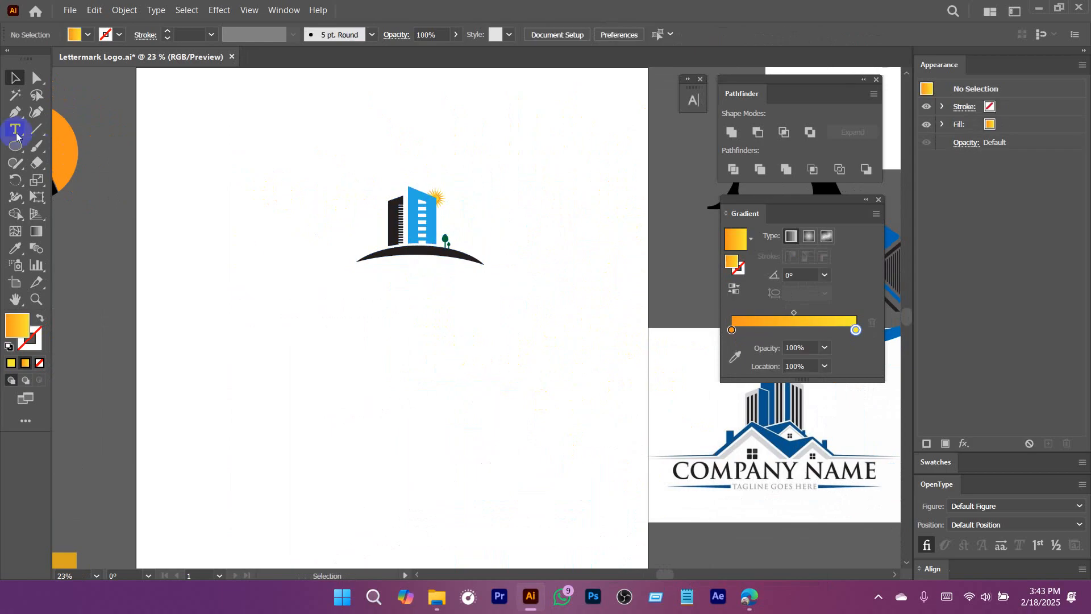
pyautogui.click(358, 284)
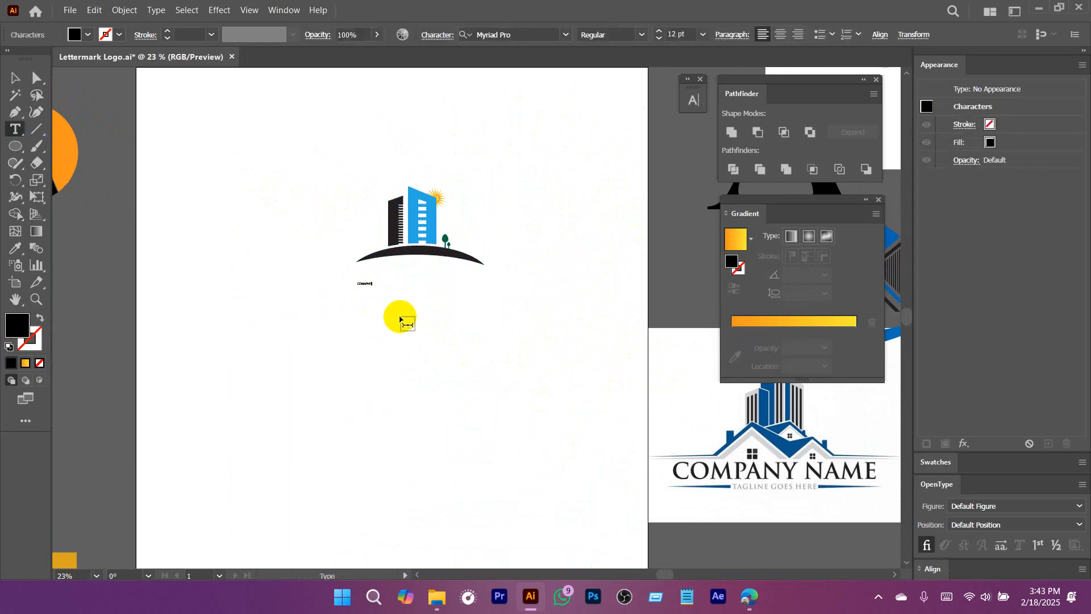
pyautogui.click(11, 79)
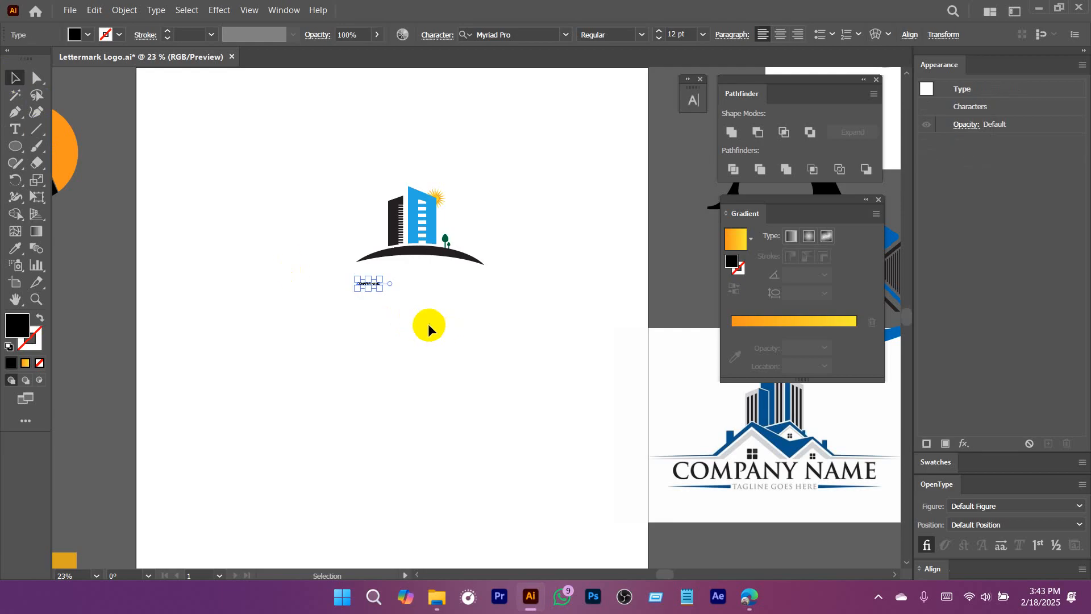
pyautogui.moveTo(380, 288); pyautogui.dragTo(578, 387)
pyautogui.moveTo(517, 300); pyautogui.dragTo(486, 290)
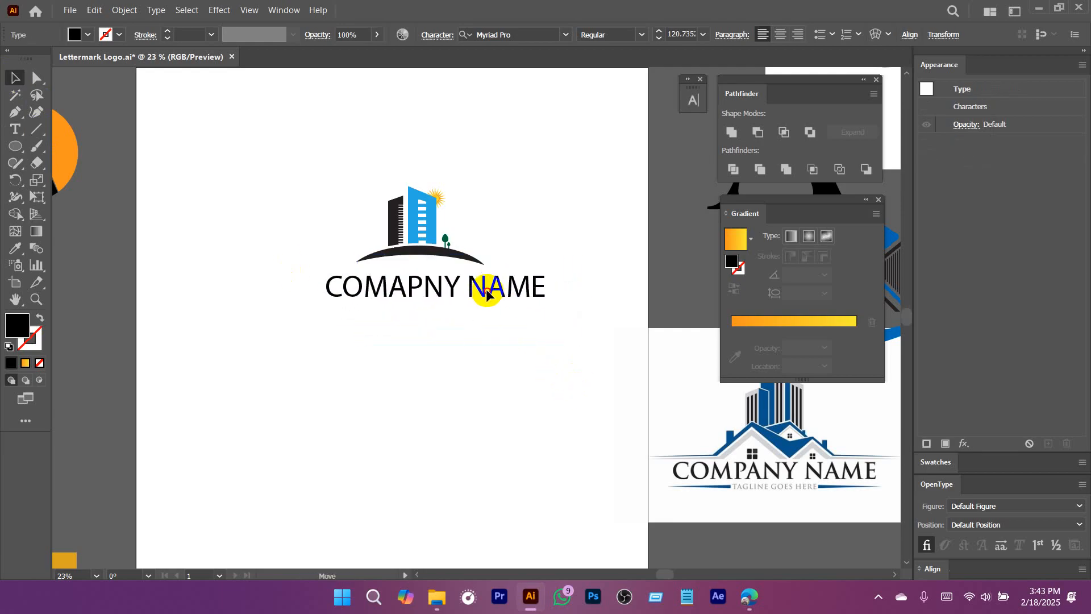
# Set the company name's font to Lato Bold.
pyautogui.click(523, 34)
pyautogui.write('mo')
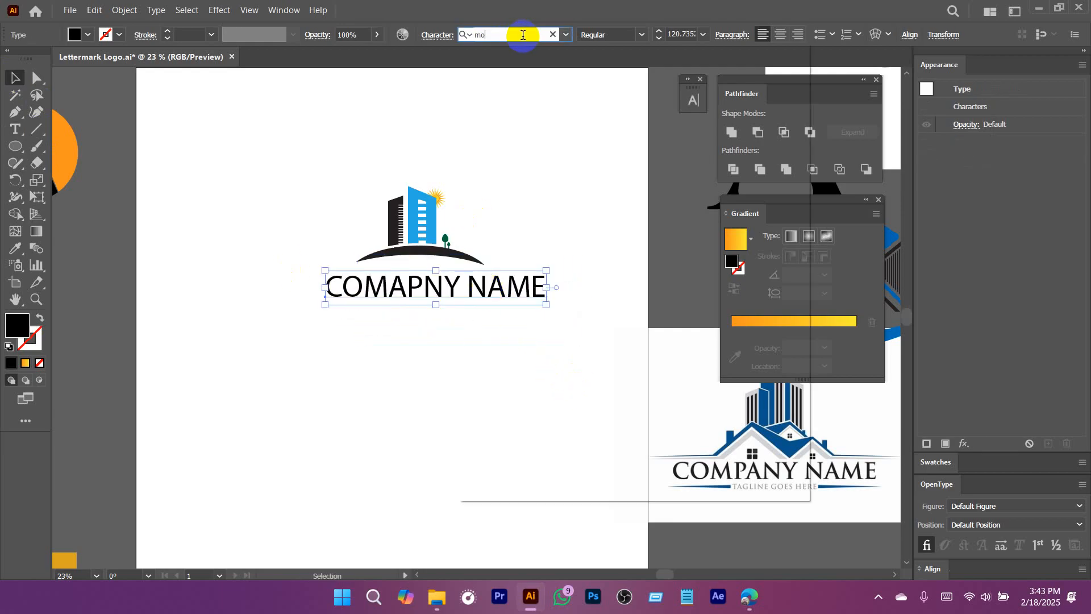
pyautogui.press('BackSpace')
pyautogui.press('BackSpace')
pyautogui.write('lato,')
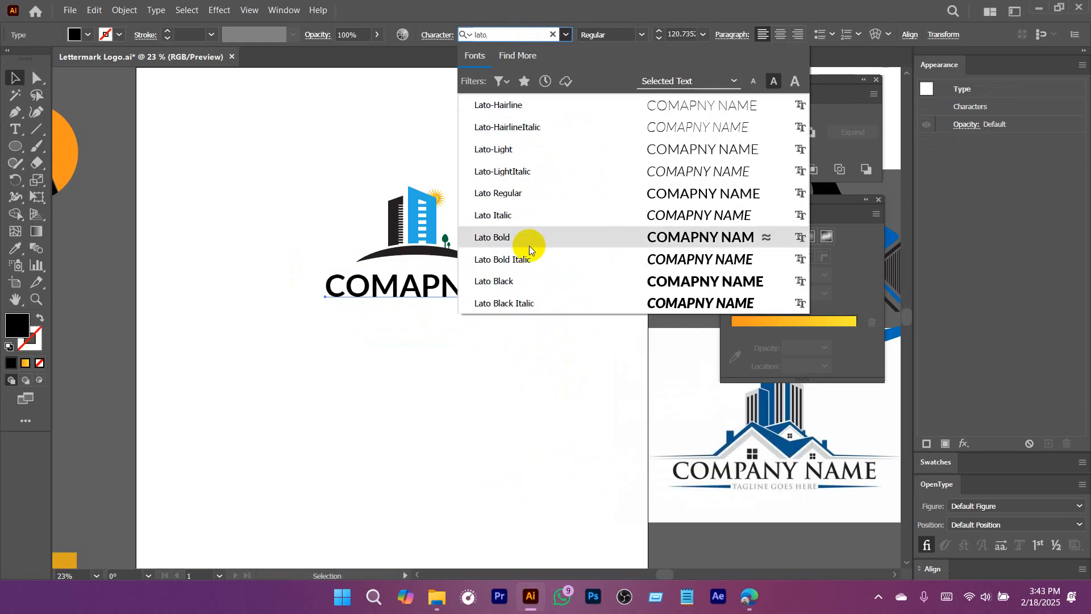
pyautogui.click(531, 237)
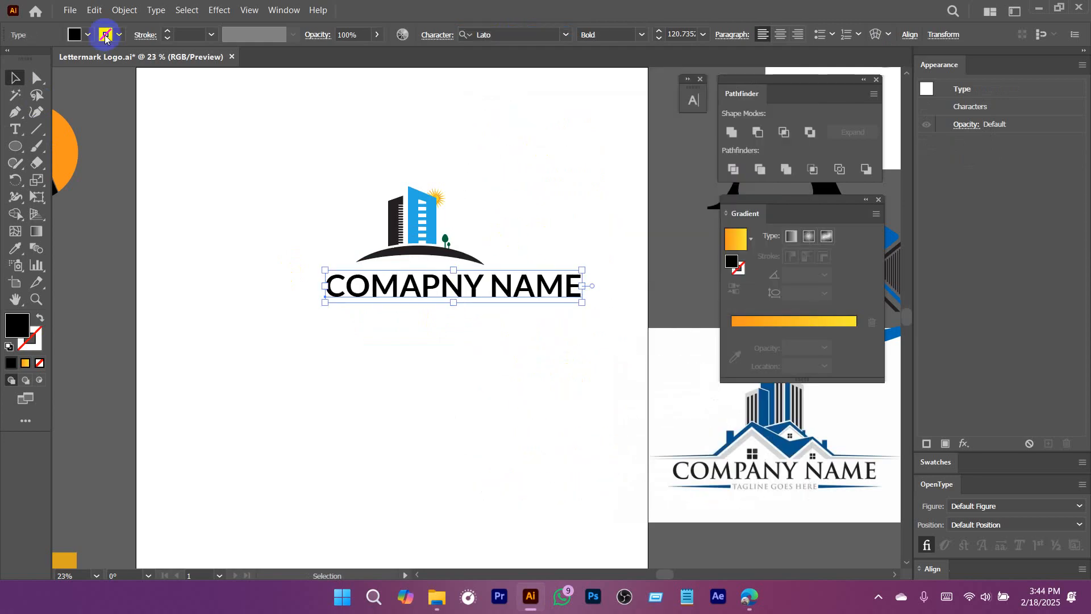
# Shrink the company name to about 88.9 pt, center it beneath the curved ground, and deselect it.
pyautogui.scroll(3, 477, 292)
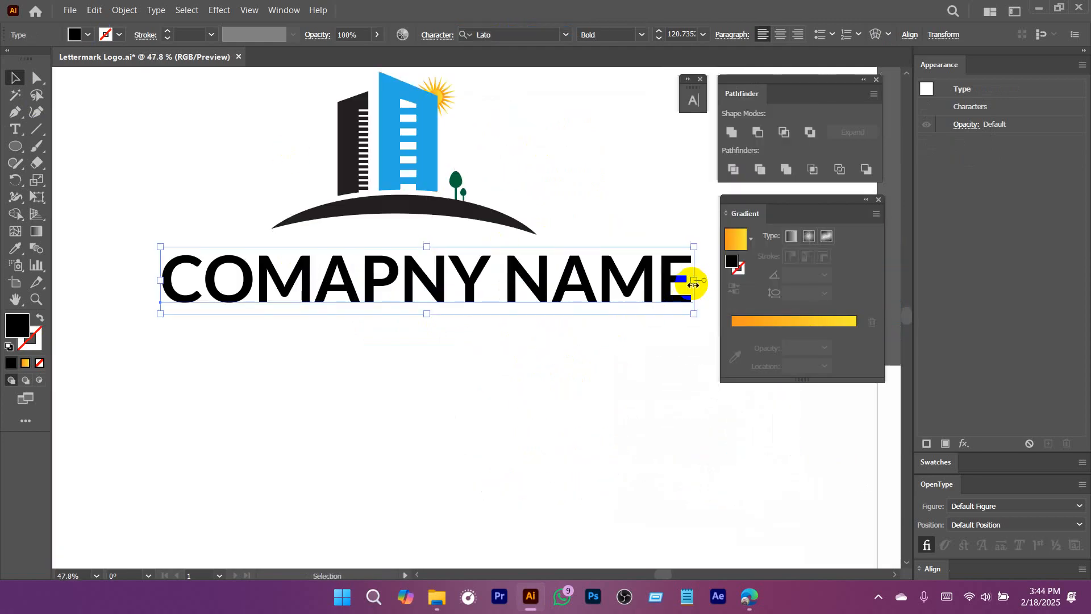
pyautogui.moveTo(693, 285); pyautogui.dragTo(645, 284)
pyautogui.moveTo(565, 281); pyautogui.dragTo(547, 279)
pyautogui.moveTo(630, 271); pyautogui.dragTo(602, 271)
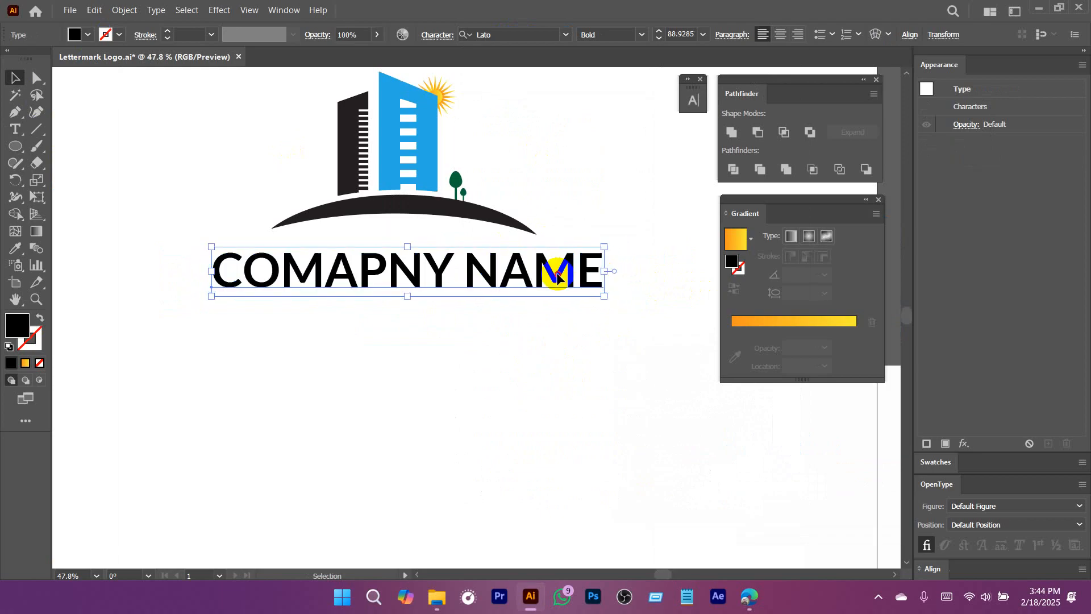
pyautogui.click(512, 359)
# Switch to the browser and examine the construction company logo image results, opening the iStock, Freepik skyscraper and Shutterstock road-building previews.
pyautogui.scroll(-3, 512, 359)
pyautogui.moveTo(512, 366); pyautogui.dragTo(342, 343)
pyautogui.scroll(-1, 401, 381)
pyautogui.moveTo(434, 367); pyautogui.dragTo(388, 363)
pyautogui.click(748, 596)
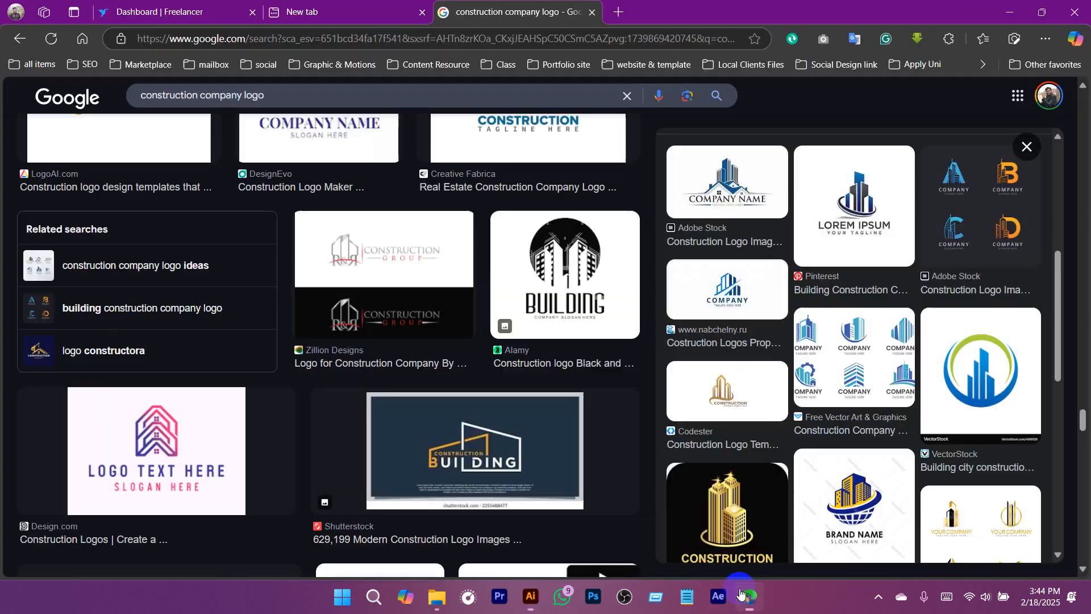
pyautogui.scroll(-7, 775, 348)
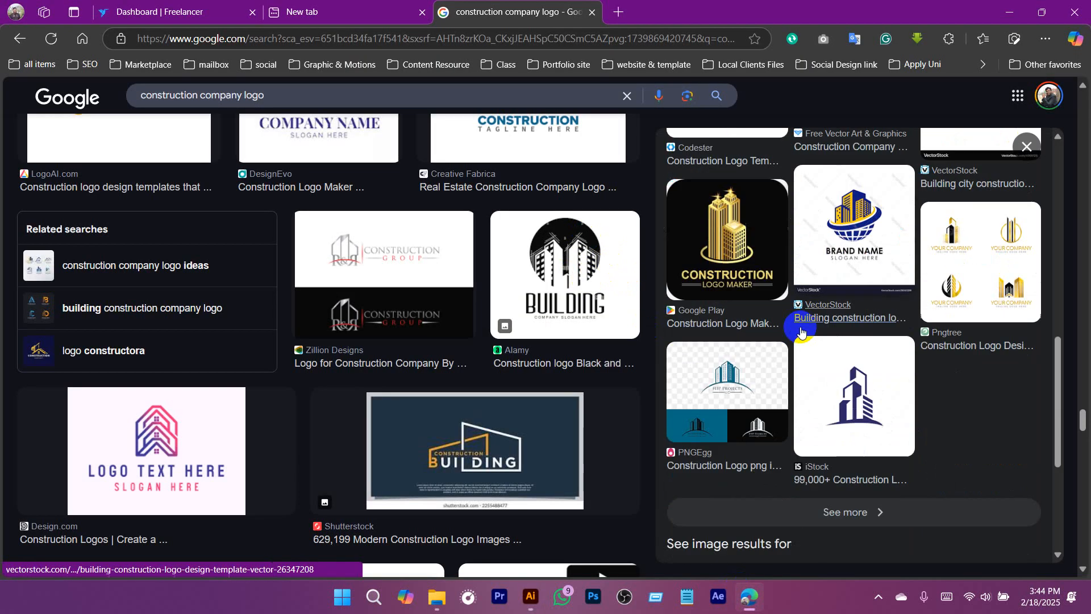
pyautogui.click(828, 320)
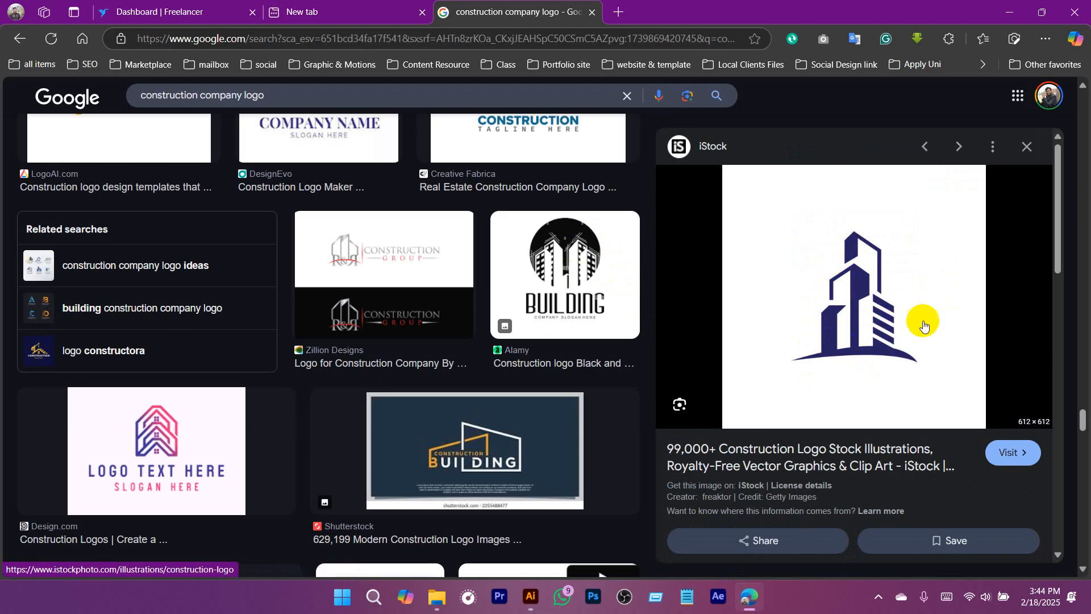
pyautogui.scroll(-8, 889, 342)
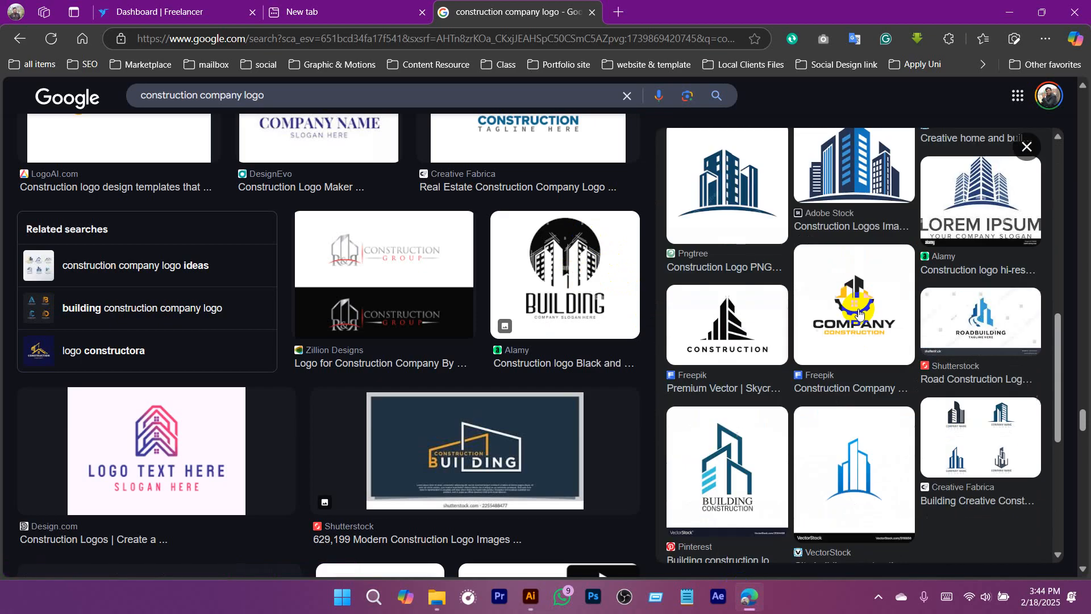
pyautogui.click(745, 319)
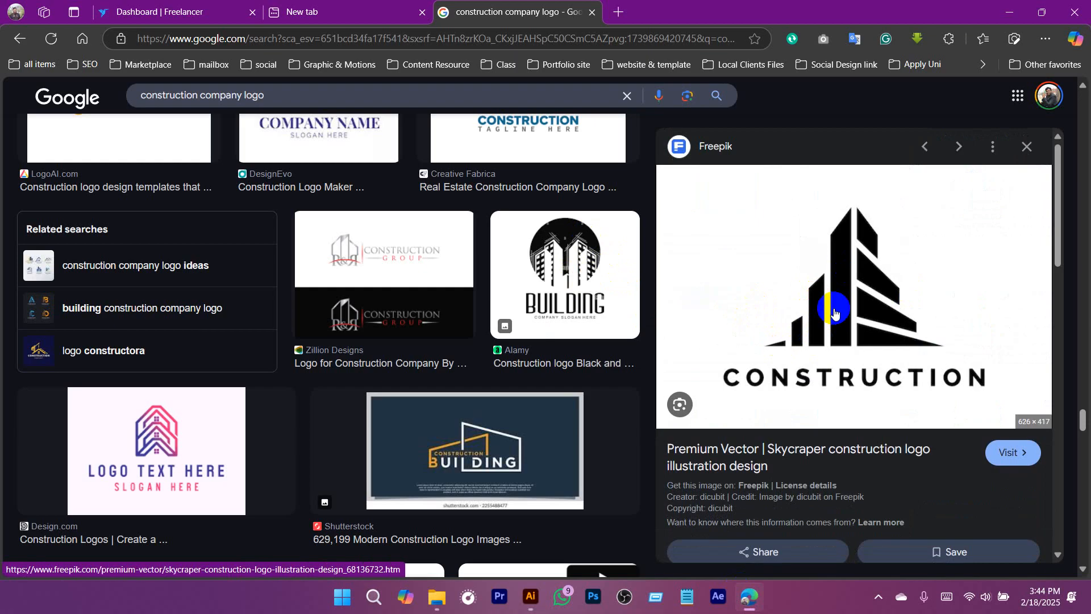
pyautogui.scroll(-8, 784, 335)
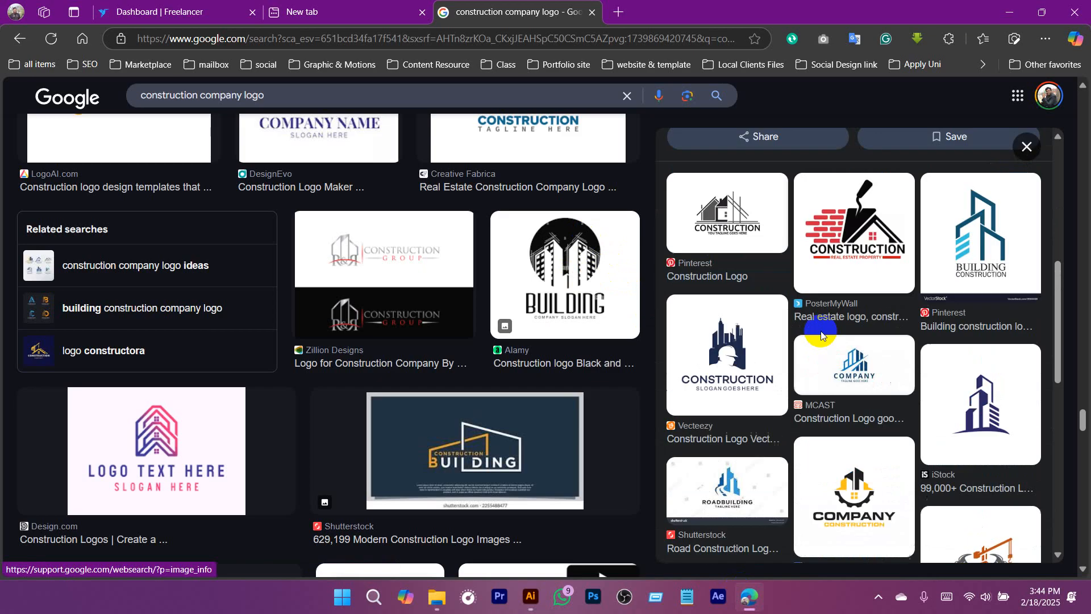
pyautogui.scroll(-3, 813, 343)
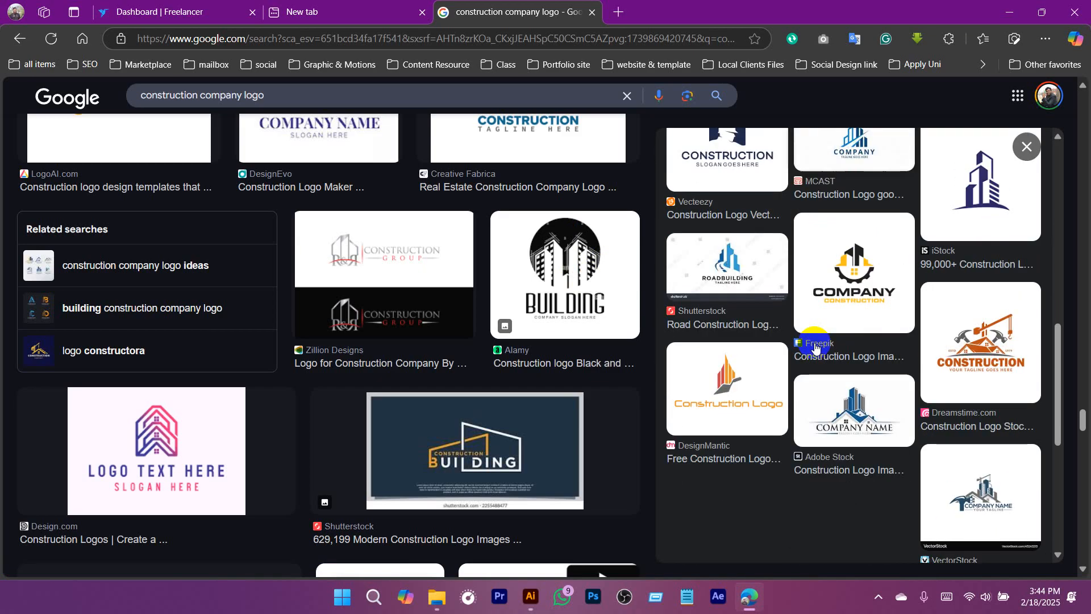
pyautogui.click(726, 256)
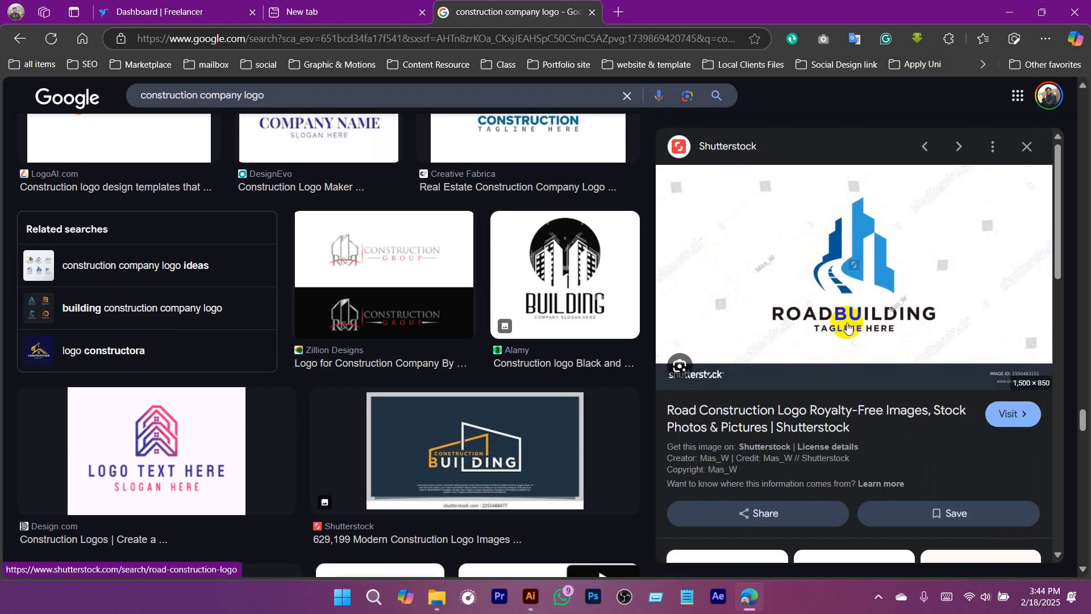
pyautogui.click(530, 596)
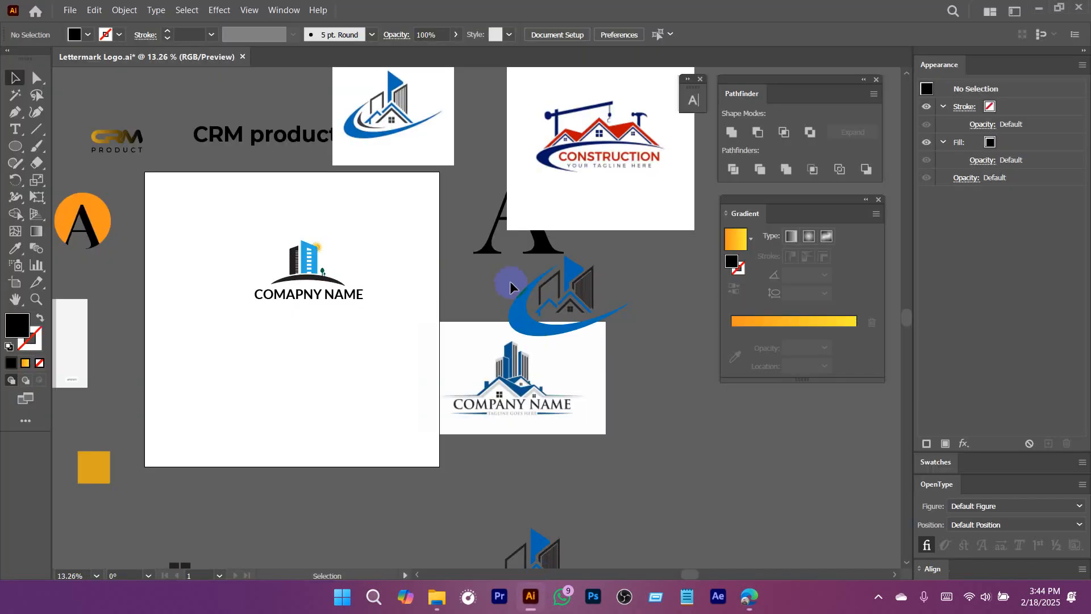
pyautogui.moveTo(363, 289); pyautogui.dragTo(436, 296)
pyautogui.moveTo(533, 367); pyautogui.dragTo(398, 384)
pyautogui.moveTo(653, 375); pyautogui.dragTo(417, 351)
pyautogui.click(749, 597)
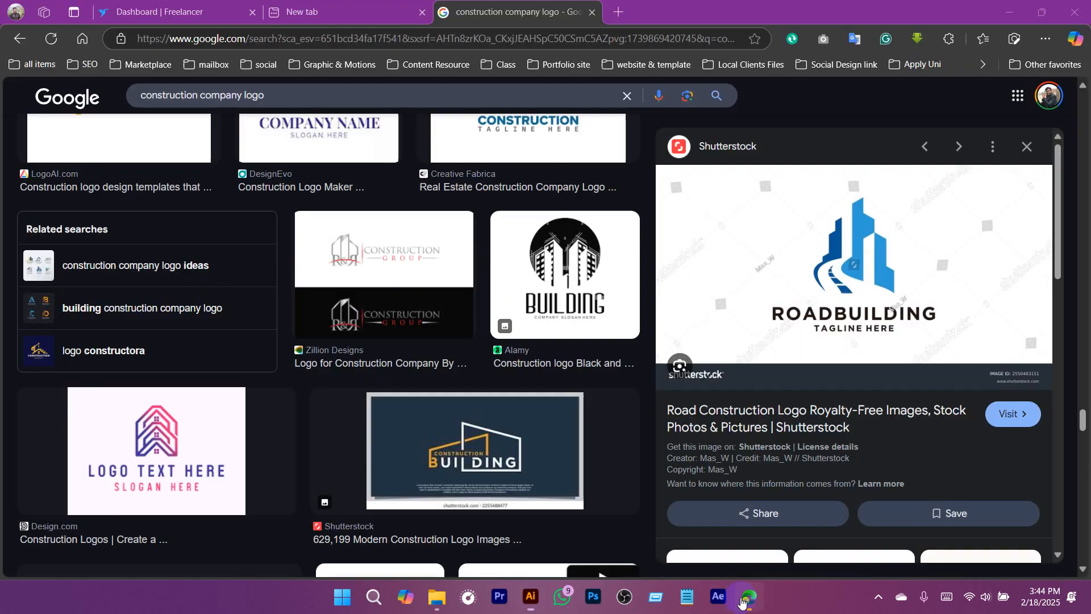
# Search images for "village landscape vector" in a new browser tab and examine the results, previewing the Vecteezy landscape with trees.
pyautogui.click(618, 13)
pyautogui.write('village lans')
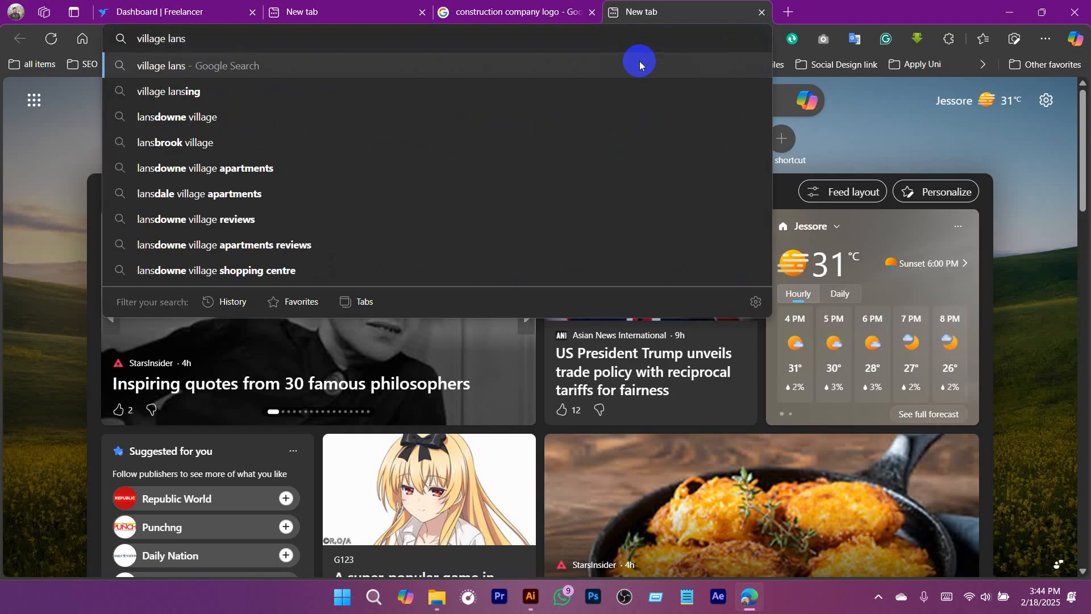
pyautogui.write('s')
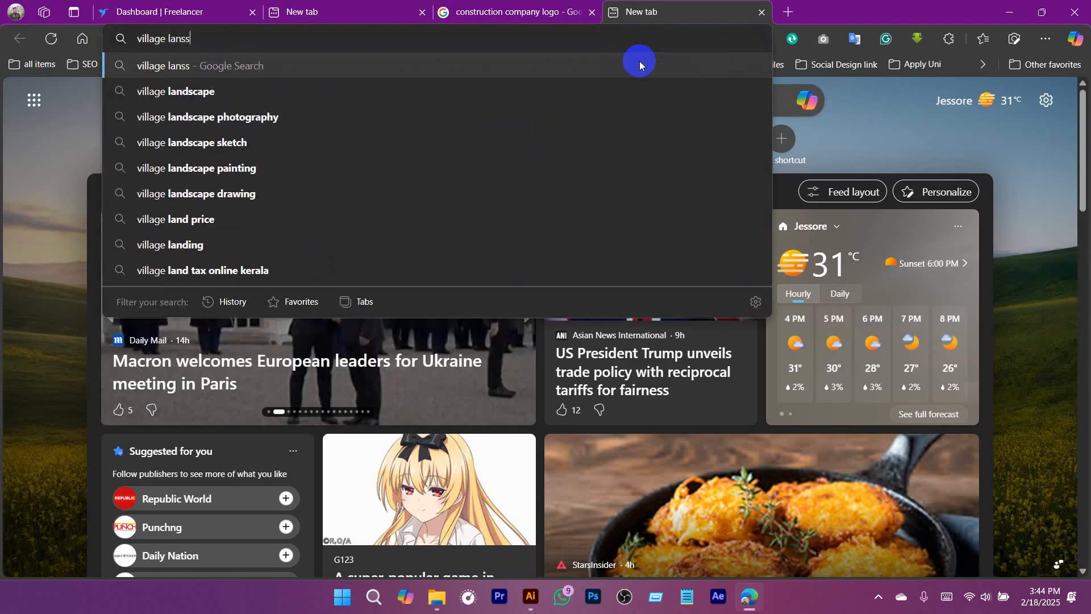
pyautogui.write('cape vector')
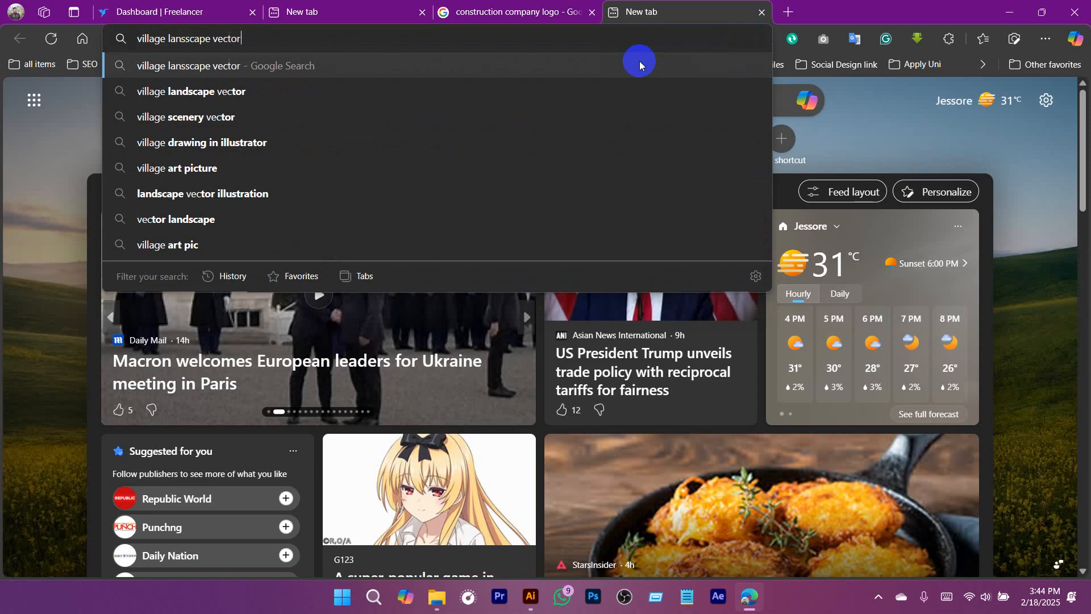
pyautogui.click(639, 64)
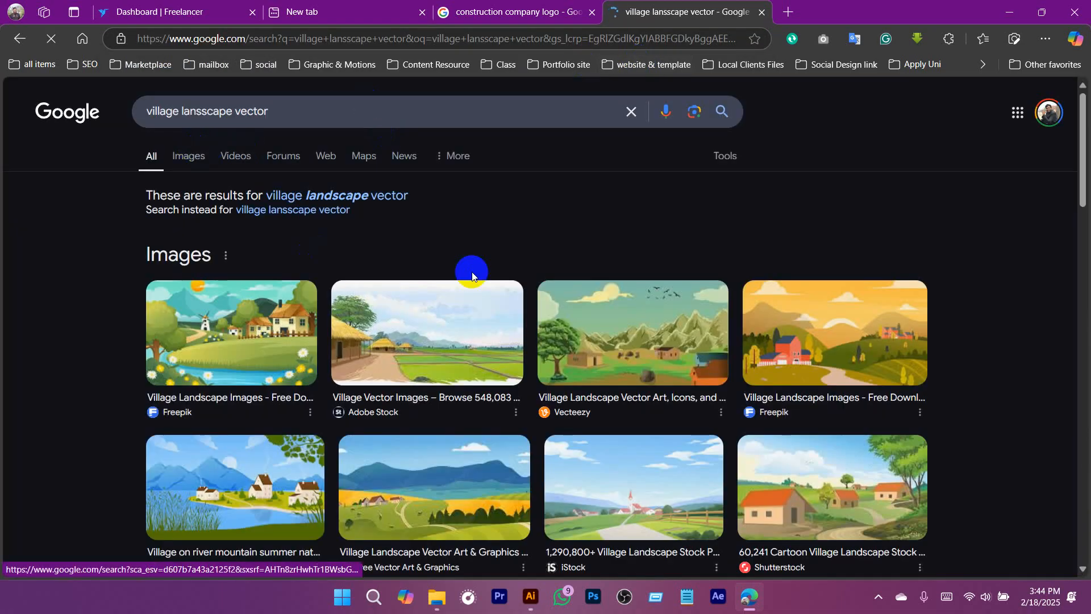
pyautogui.click(472, 276)
pyautogui.scroll(-2, 637, 372)
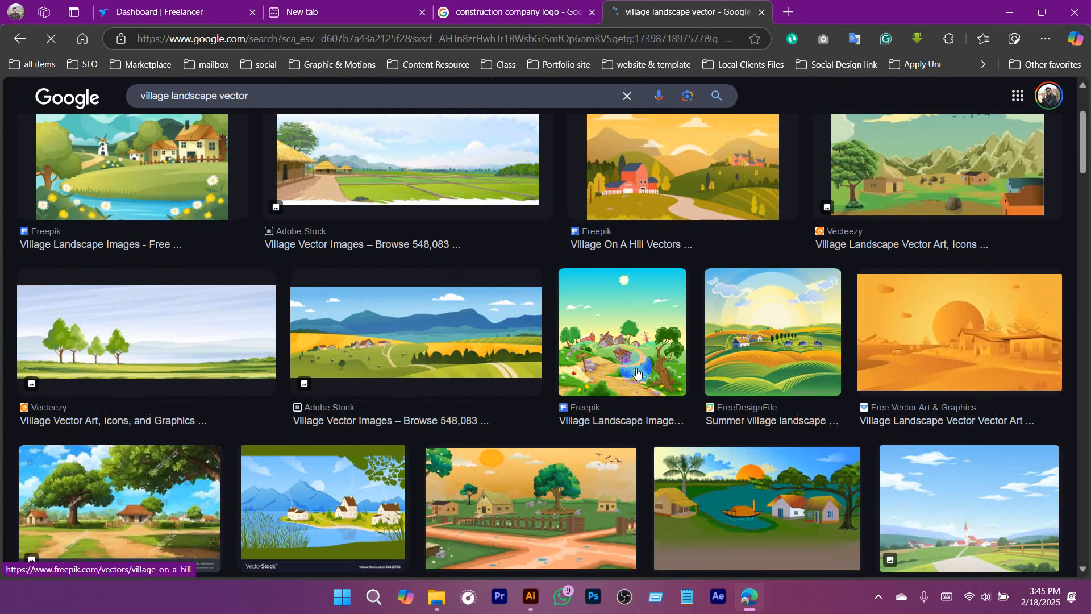
pyautogui.click(165, 336)
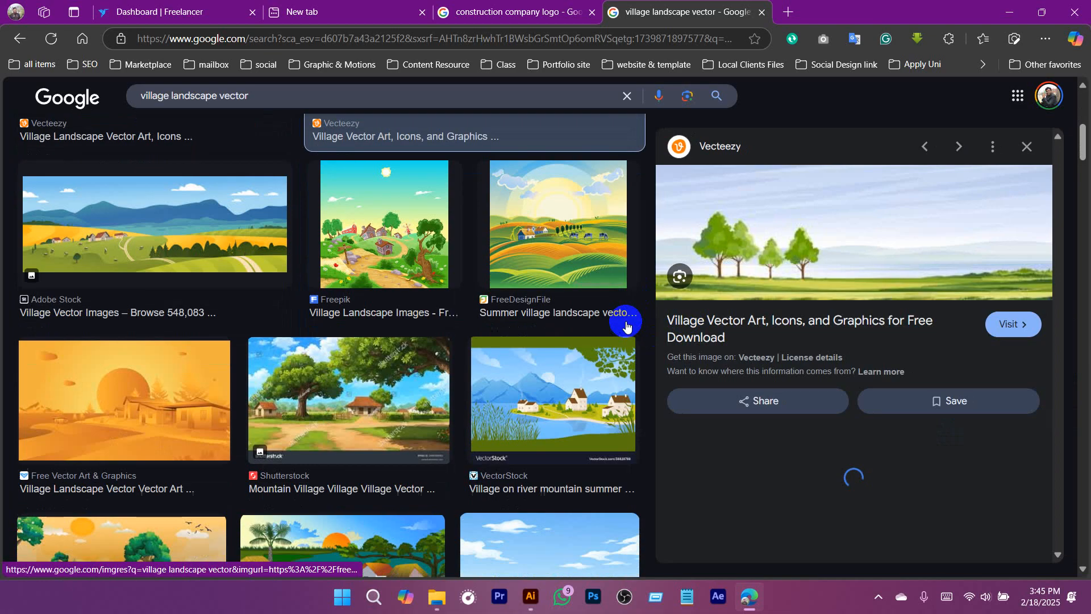
pyautogui.scroll(-10, 626, 324)
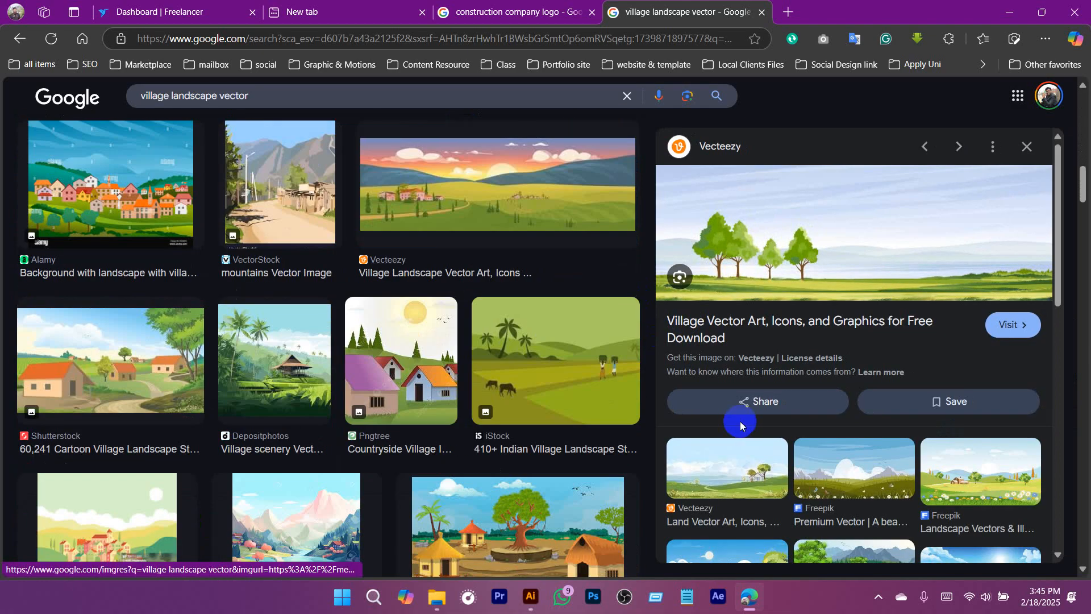
pyautogui.scroll(-10, 739, 425)
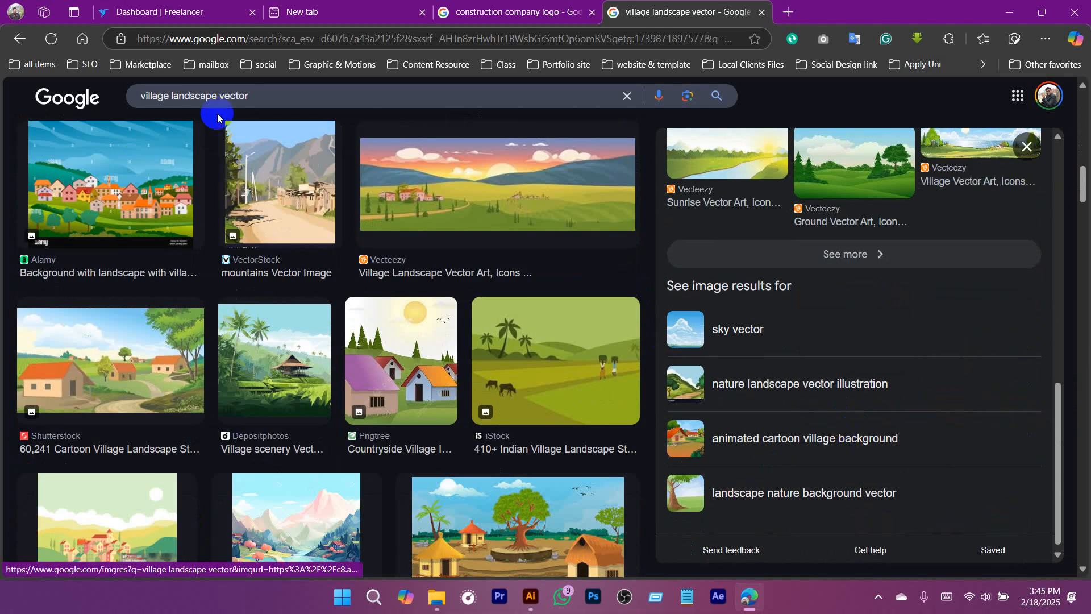
# Shorten the image search to "landscape vector" and look through the results.
pyautogui.hotkey('shift', 'Home')
pyautogui.press('BackSpace')
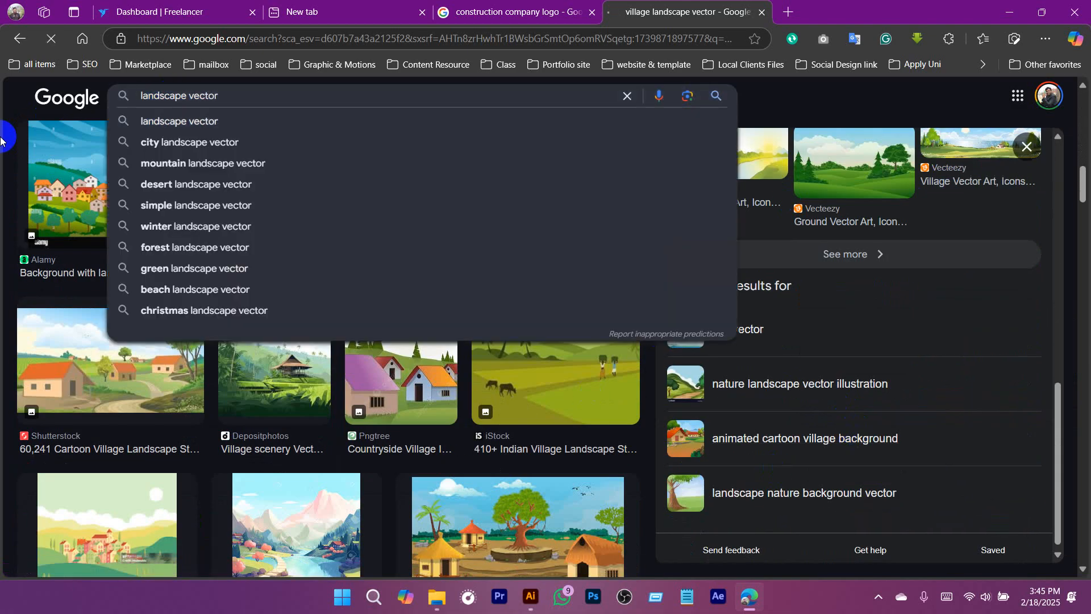
pyautogui.press('Return')
pyautogui.scroll(-3, 383, 323)
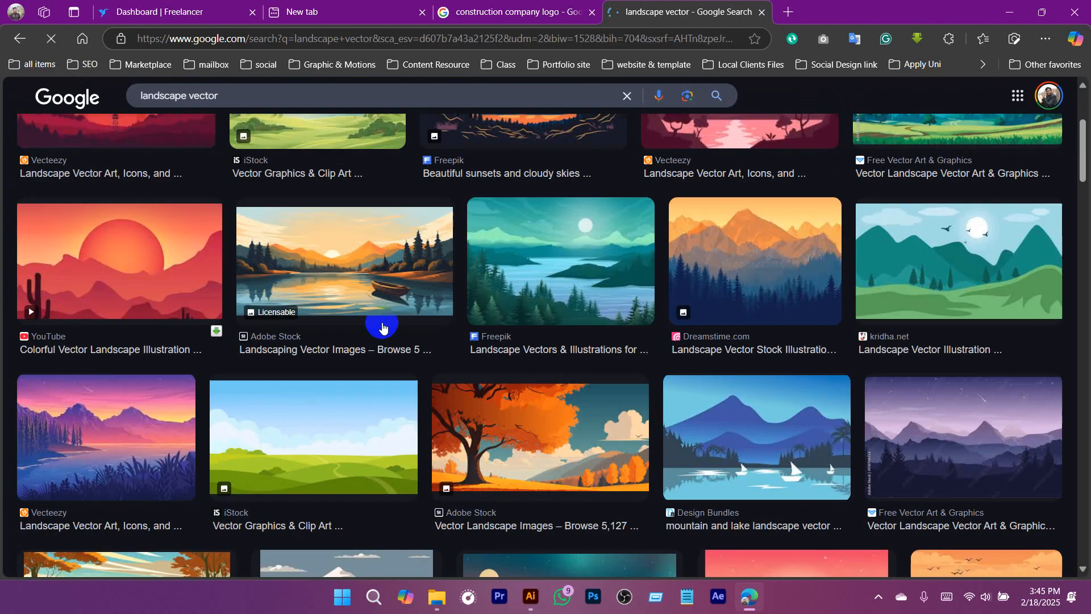
# Open the kridha.net preview of the green mountain landscape and copy its image.
pyautogui.click(908, 335)
pyautogui.scroll(-8, 796, 304)
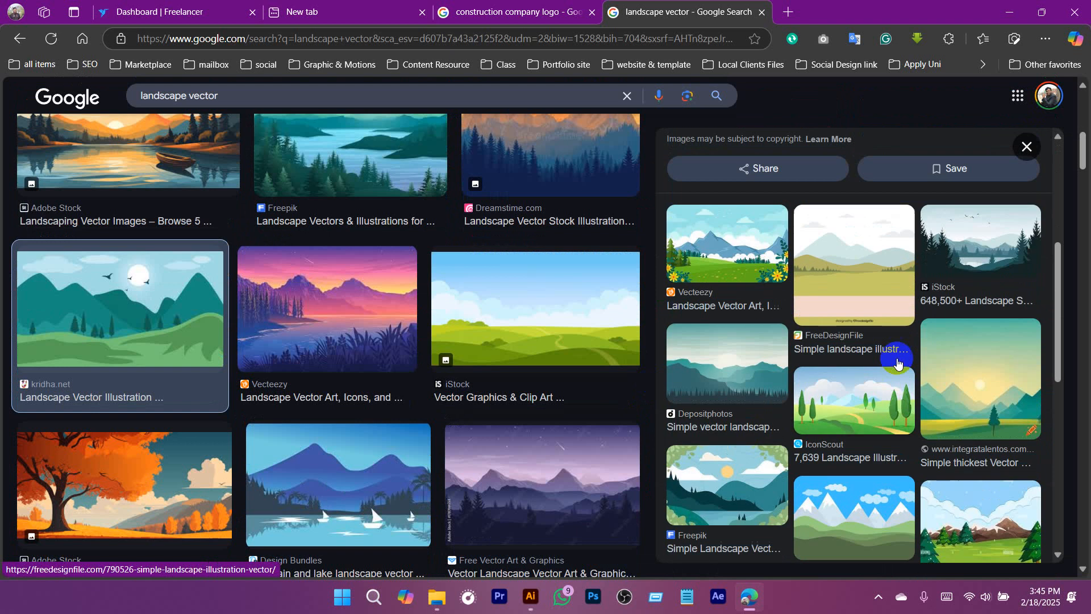
pyautogui.scroll(5, 897, 363)
pyautogui.rightClick(790, 202)
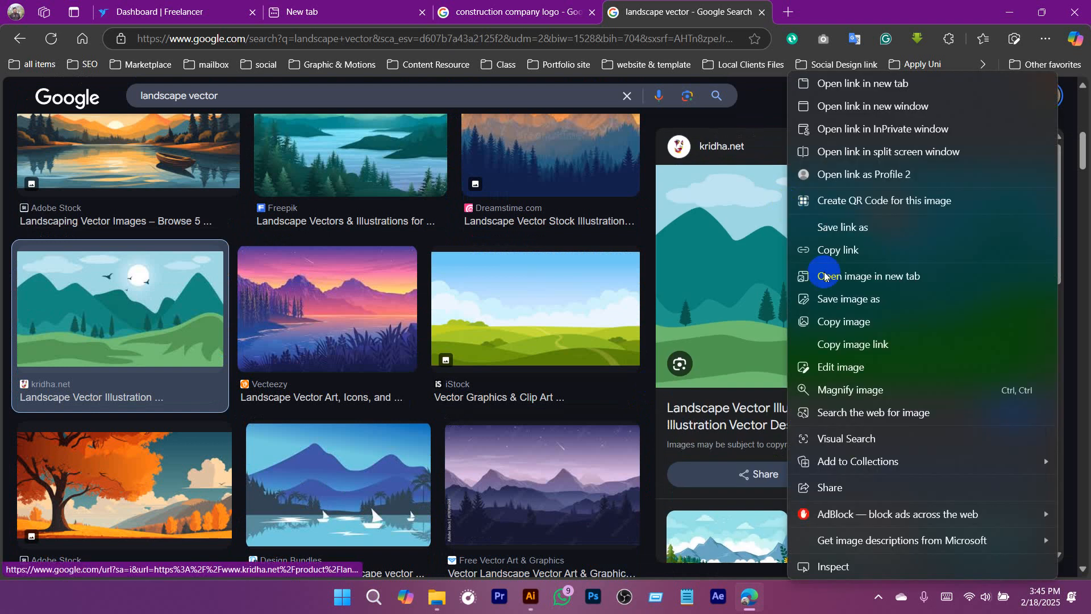
pyautogui.click(844, 328)
# Switch to Illustrator, paste the landscape image over the artboard and enlarge it until it extends past both sides of the artboard.
pyautogui.click(530, 596)
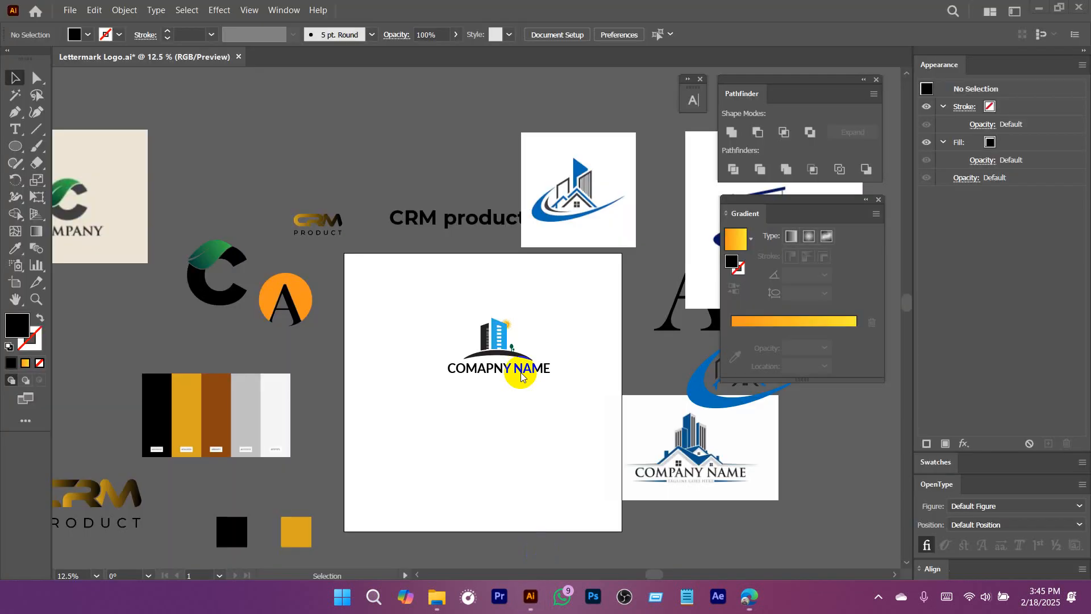
pyautogui.hotkey('ctrl', 'v')
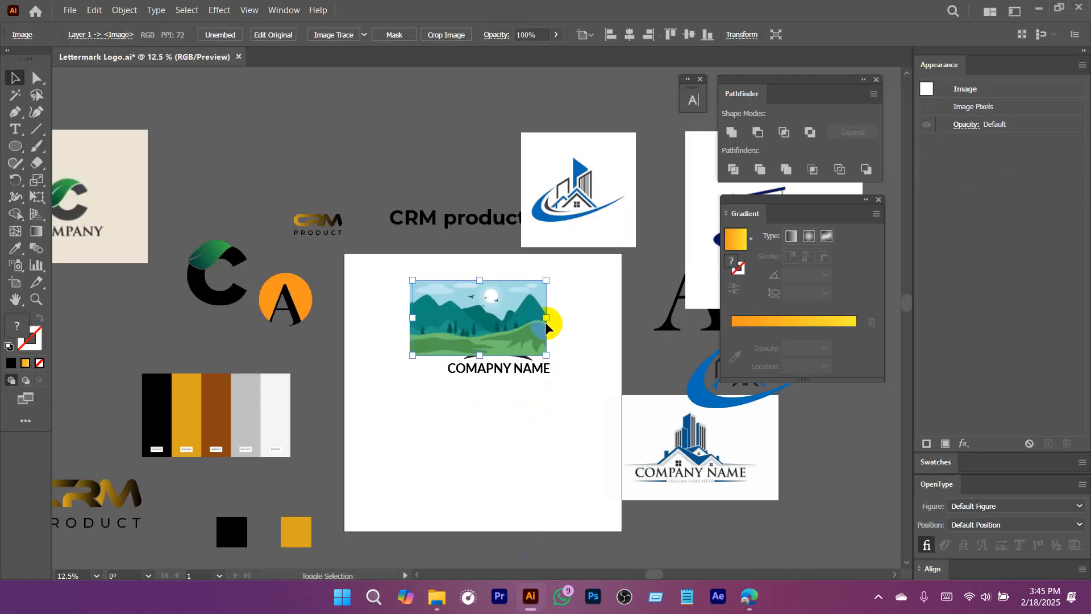
pyautogui.moveTo(561, 320); pyautogui.dragTo(587, 390)
pyautogui.moveTo(539, 347); pyautogui.dragTo(664, 437)
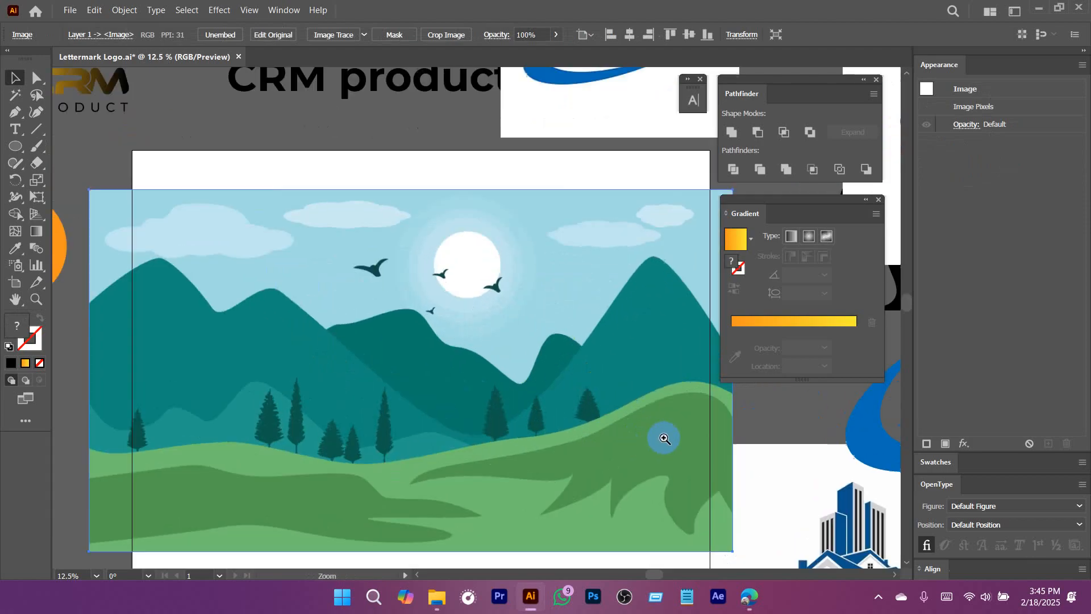
pyautogui.moveTo(589, 423); pyautogui.dragTo(599, 361)
pyautogui.scroll(-2, 598, 361)
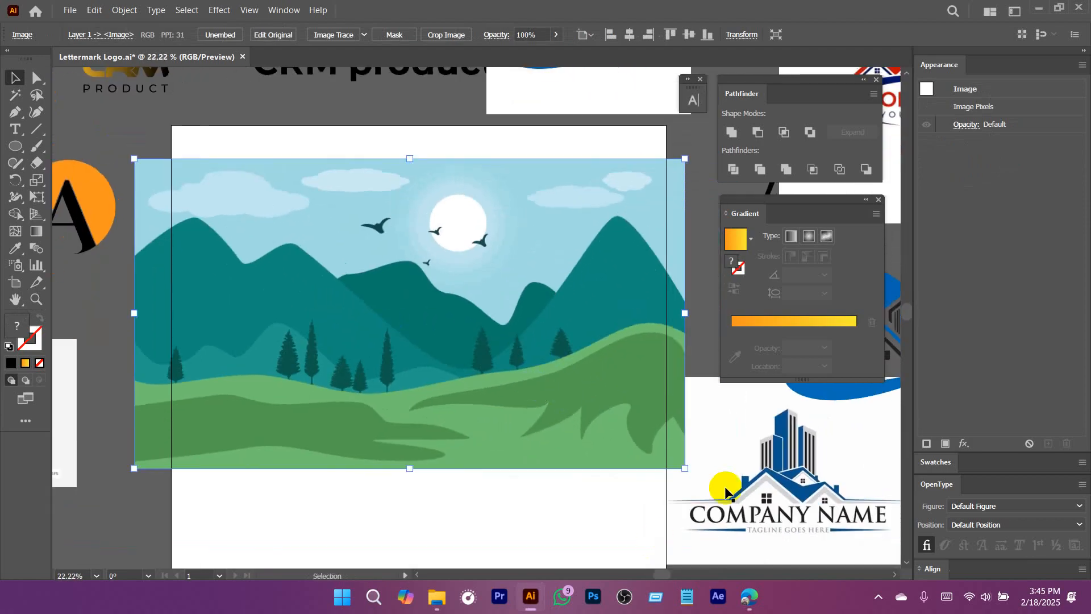
# Switch back to the browser and examine more landscape vector results, opening the IconScout and Pngtree previews.
pyautogui.moveTo(749, 595)
pyautogui.click(750, 528)
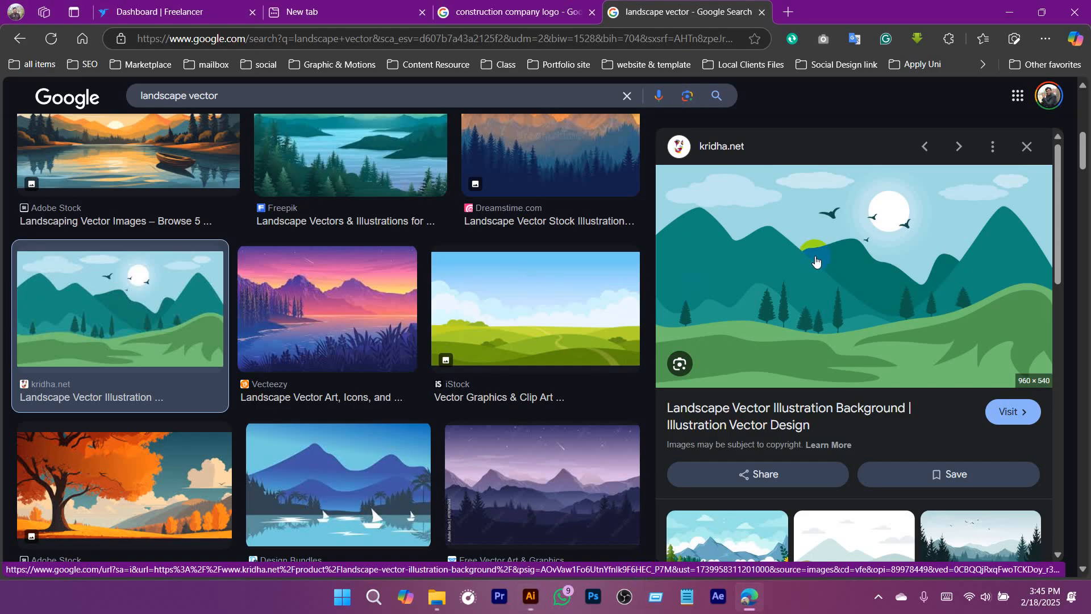
pyautogui.scroll(-5, 480, 334)
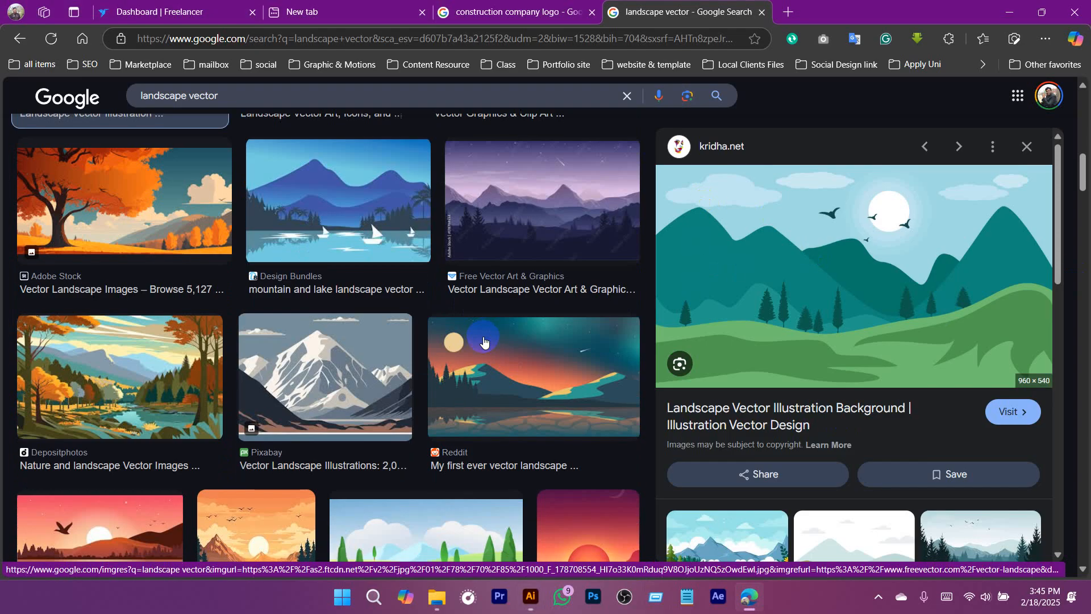
pyautogui.scroll(-6, 868, 378)
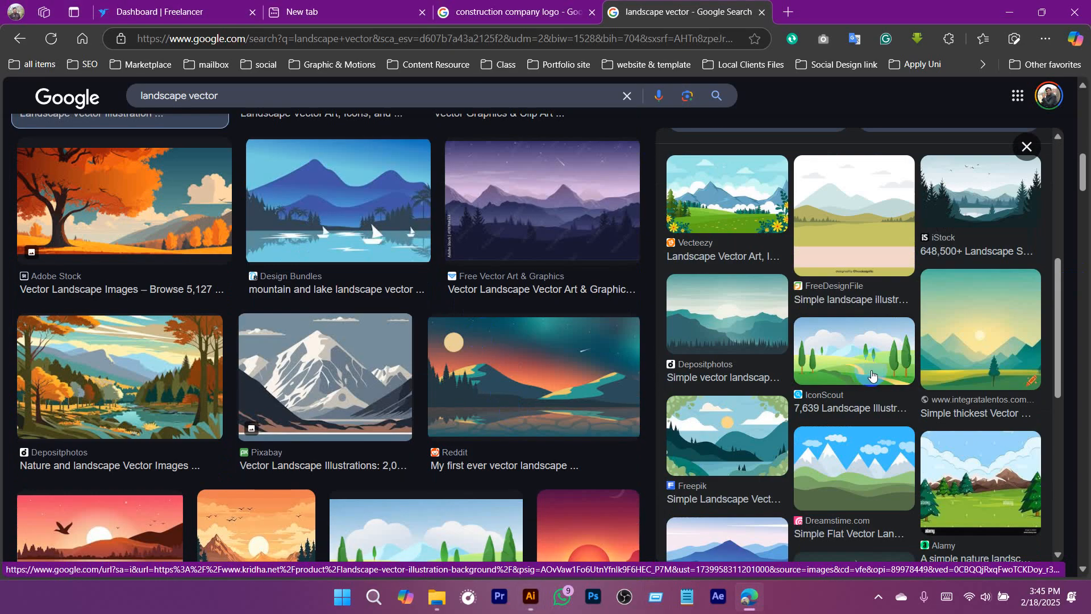
pyautogui.click(857, 341)
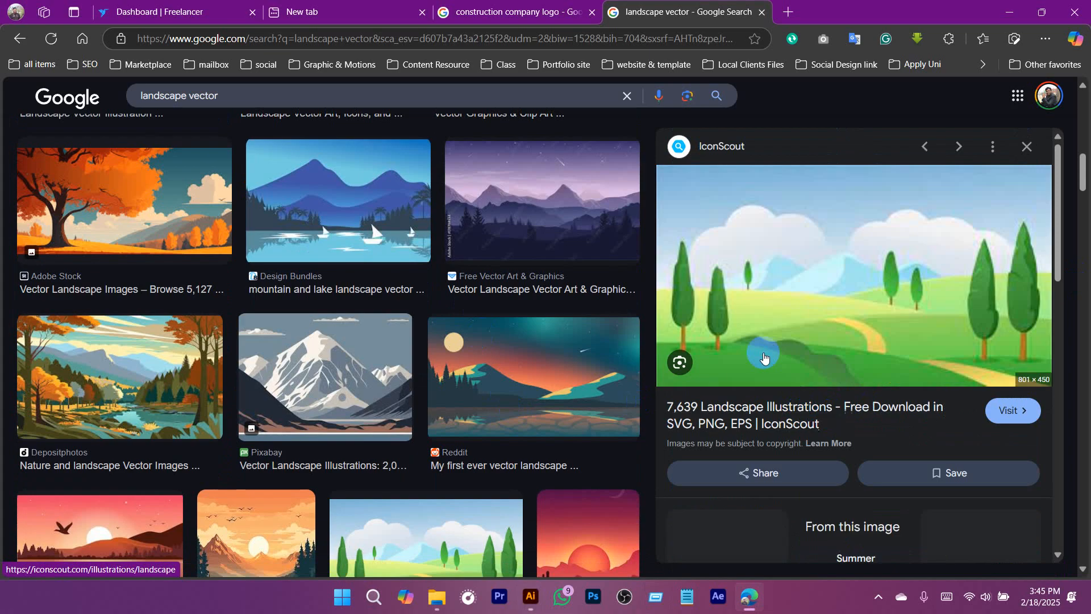
pyautogui.scroll(-3, 922, 257)
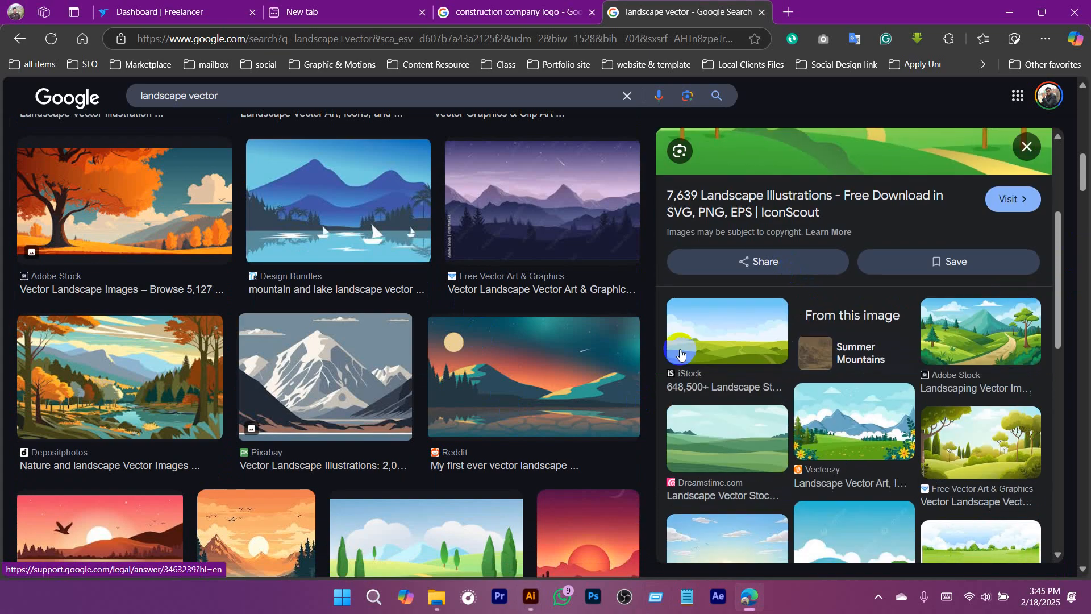
pyautogui.scroll(-10, 402, 360)
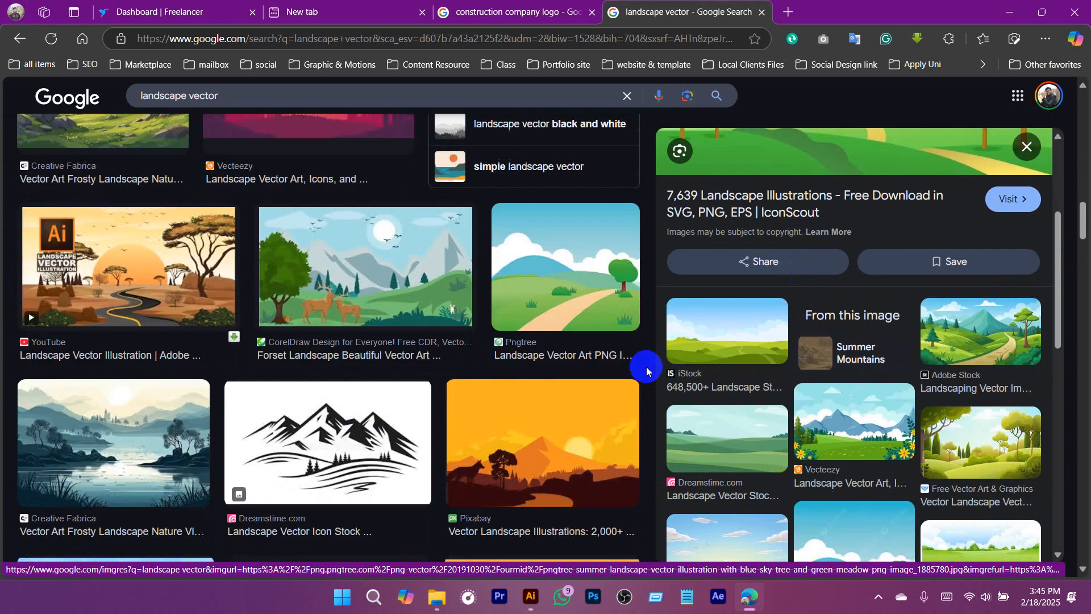
pyautogui.click(641, 363)
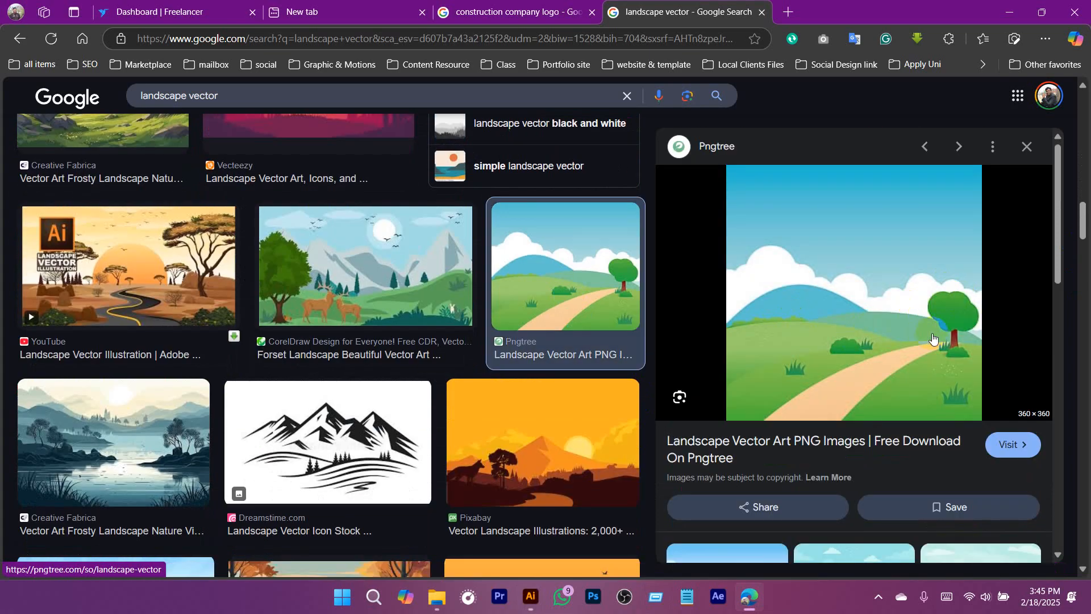
pyautogui.scroll(-8, 933, 340)
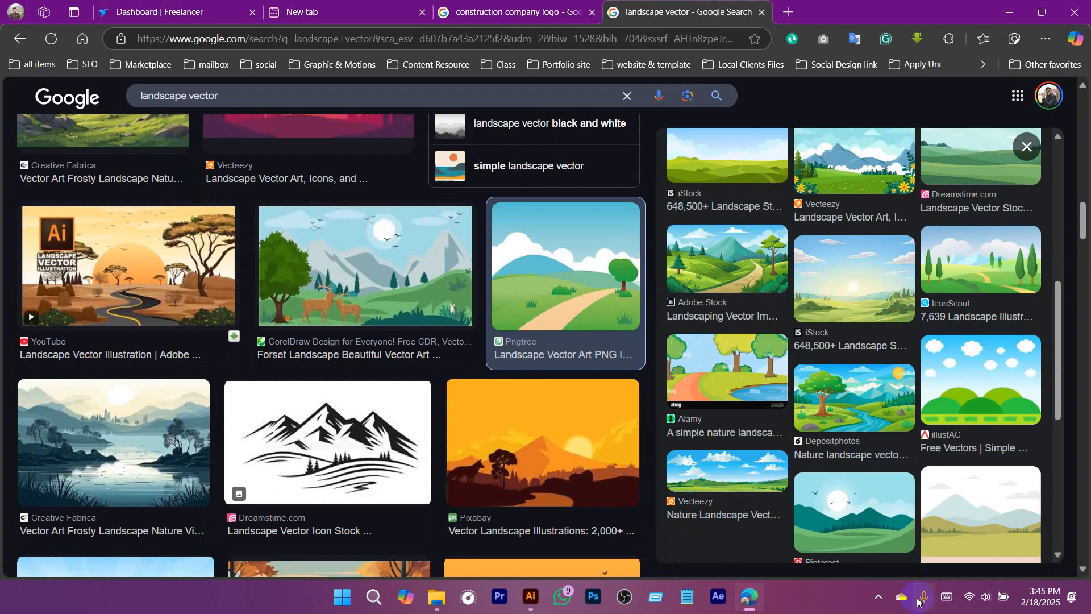